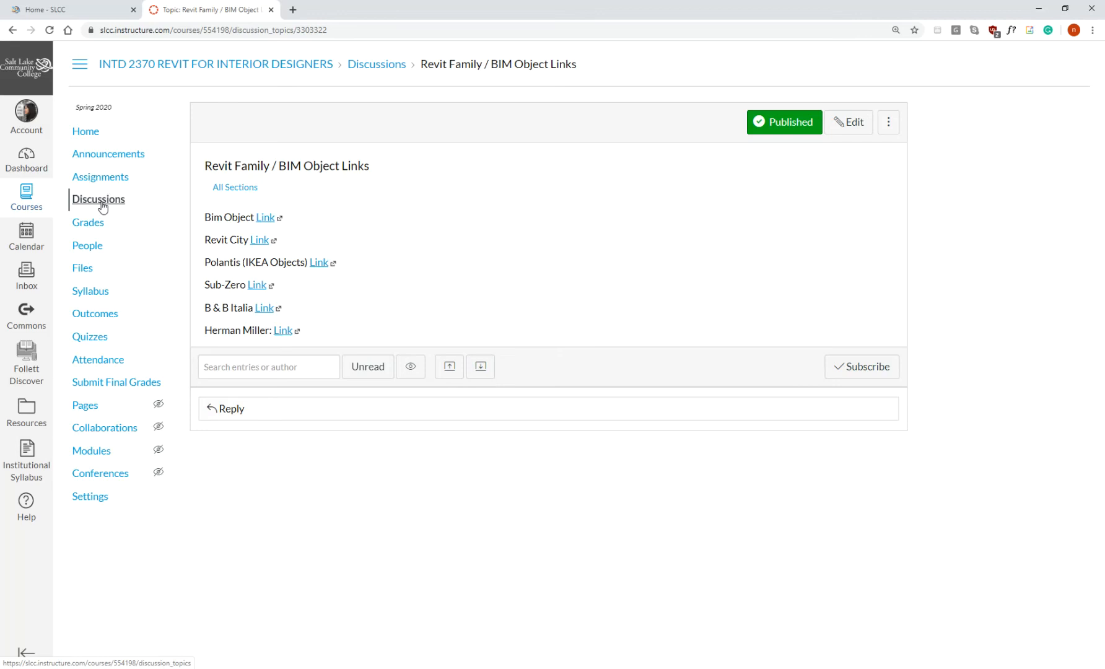
Step: Open the Merillat Cabinetry Link announcement and select its bimobject.com web address
left_click(112, 156)
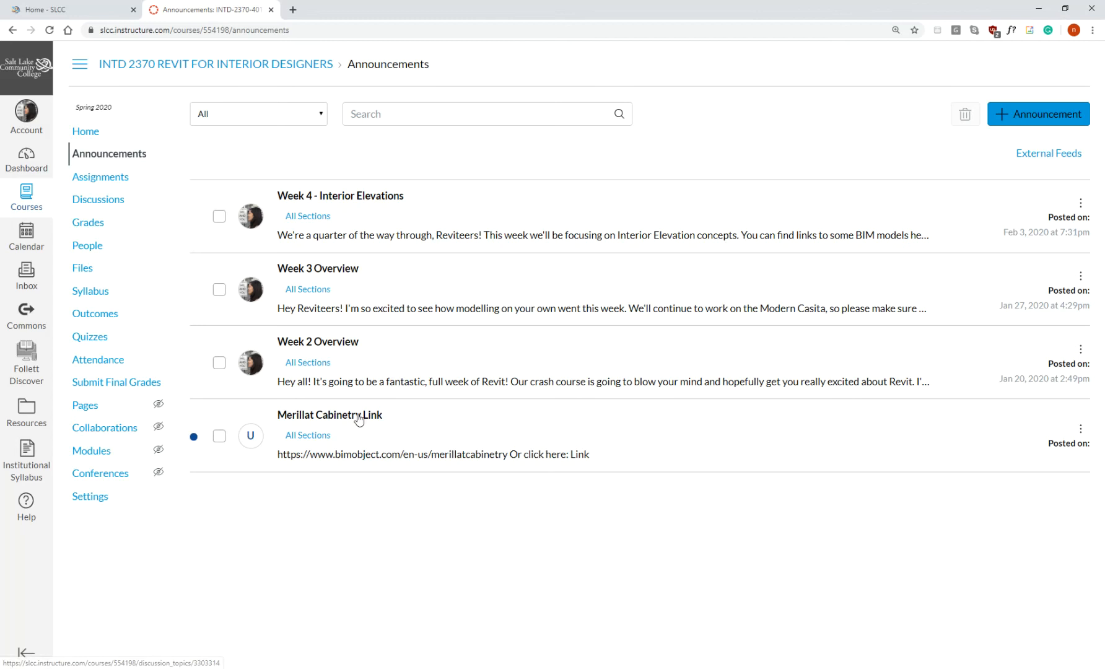
mouse_move(318, 444)
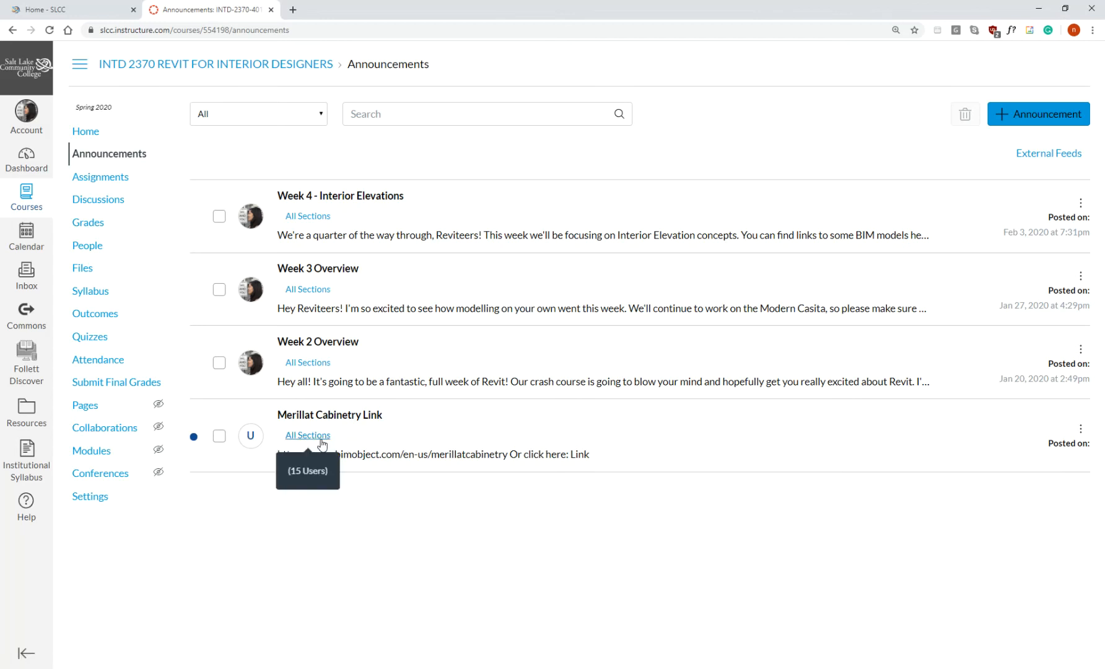
left_click(345, 418)
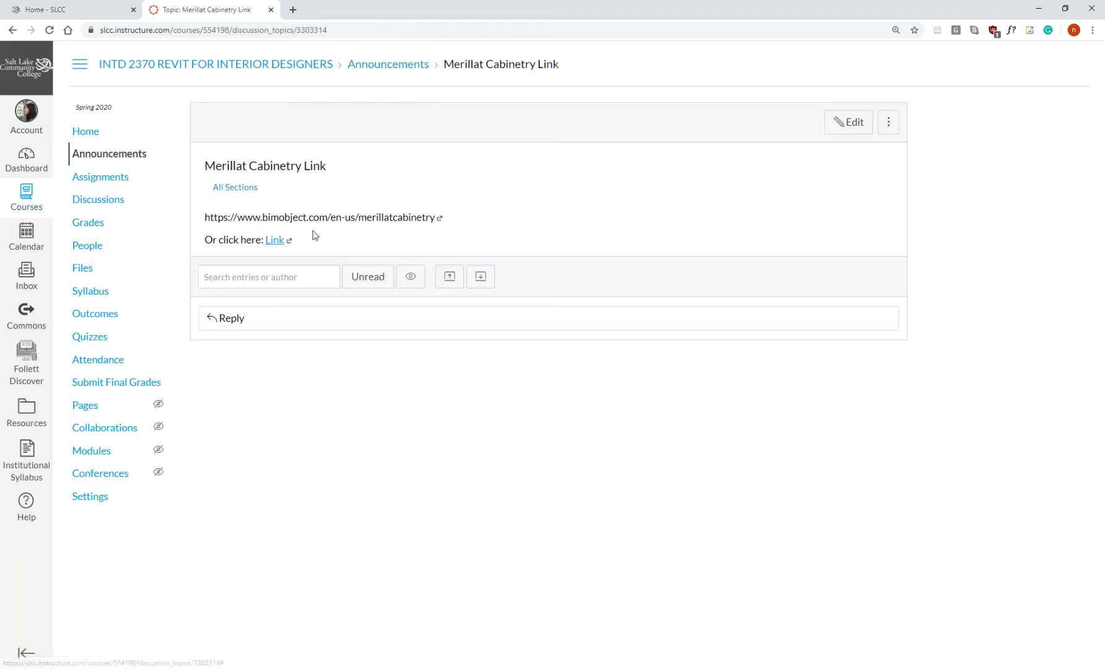
left_click_drag(455, 219, 202, 219)
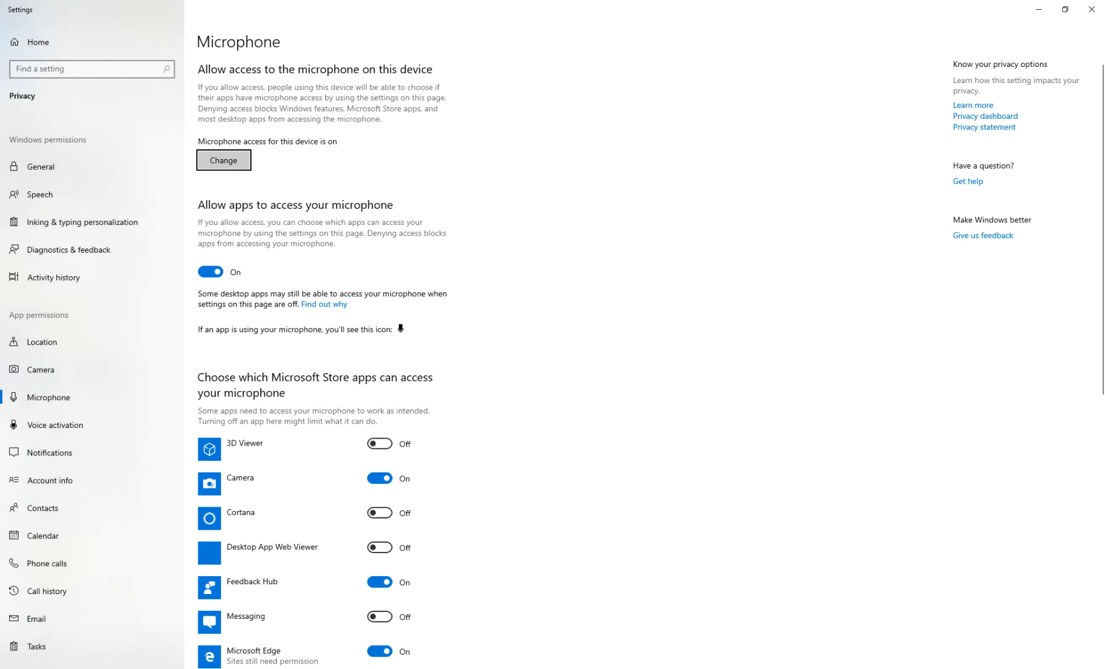
Step: Close Windows Settings, open the Courtyard Level floor plan in Revit and close the I101 - First Floor Plan sheet
left_click(1091, 12)
middle_click_drag(699, 319, 693, 274)
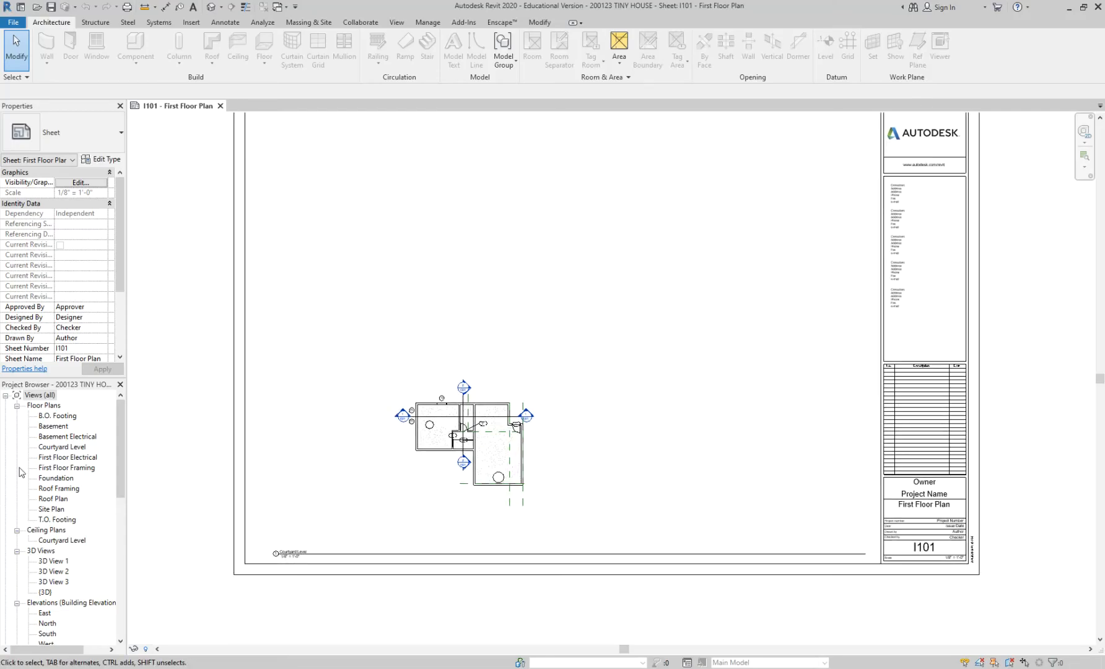
double_click(68, 446)
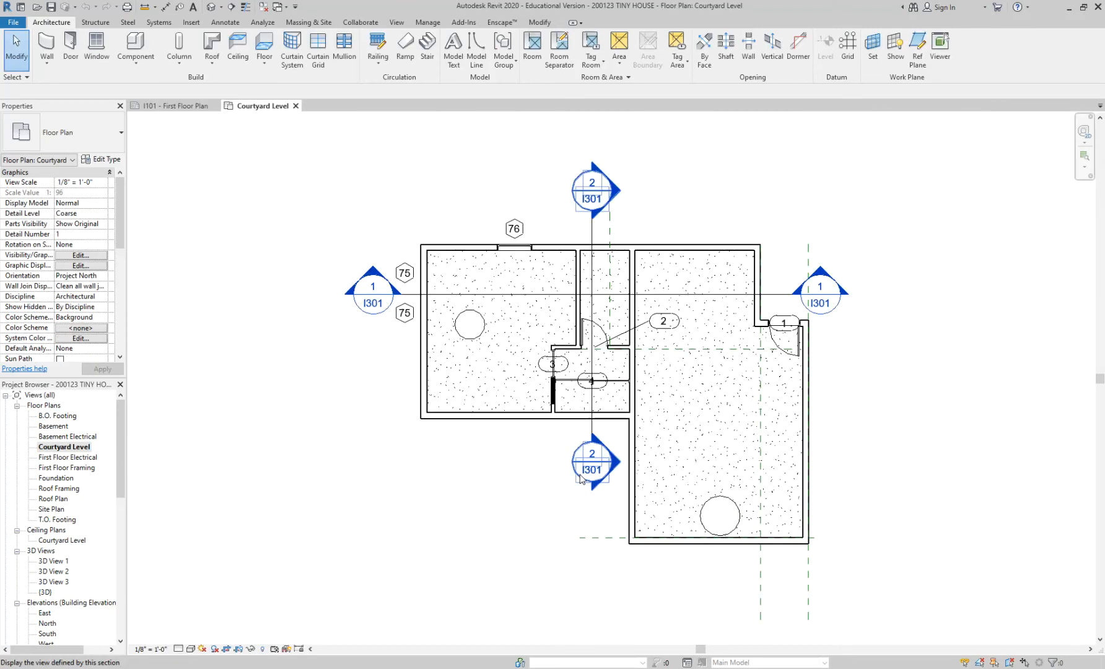
middle_click_drag(465, 472, 420, 458)
left_click(215, 106)
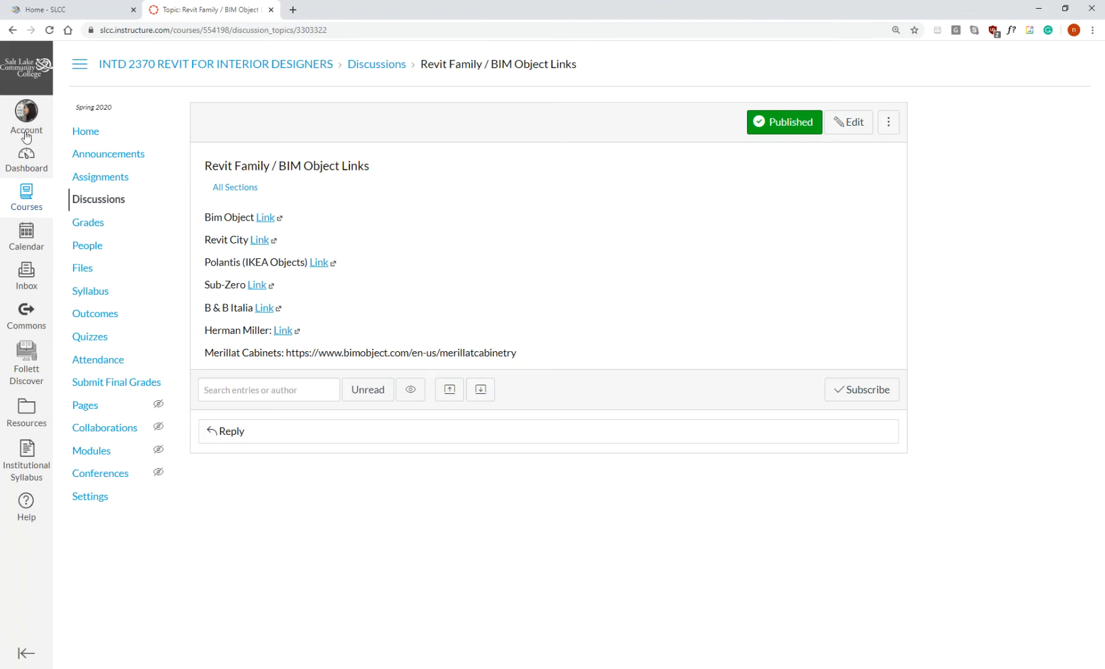
Step: Download S20 2370 REVIT SYLLABUS.pdf from the course home page in Chrome and open it
left_click(80, 131)
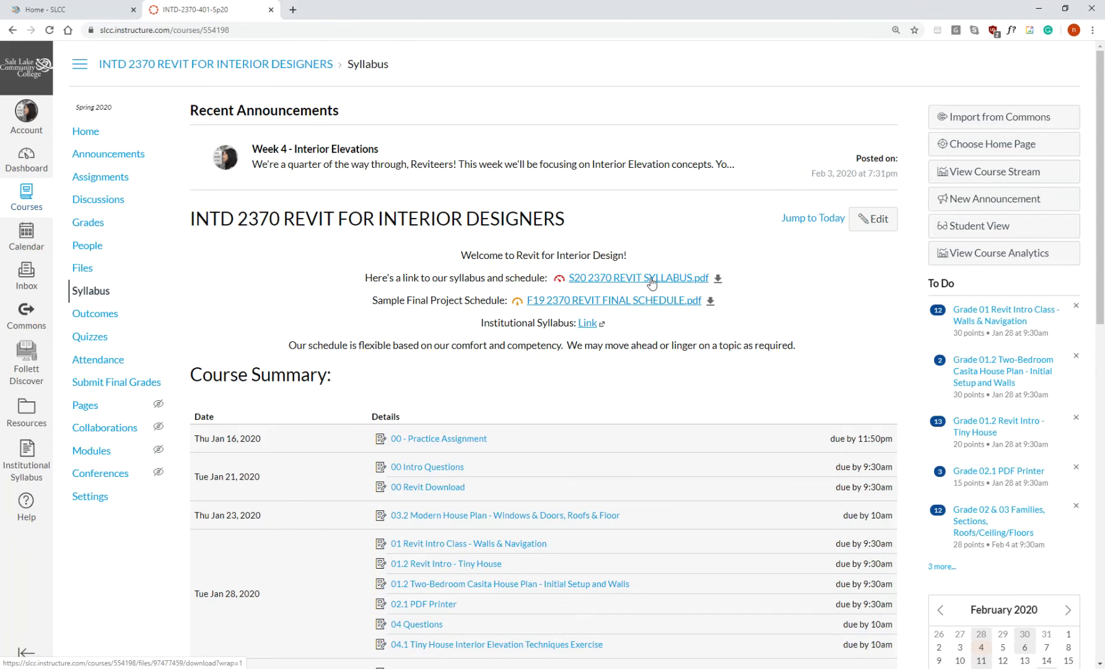
left_click(651, 283)
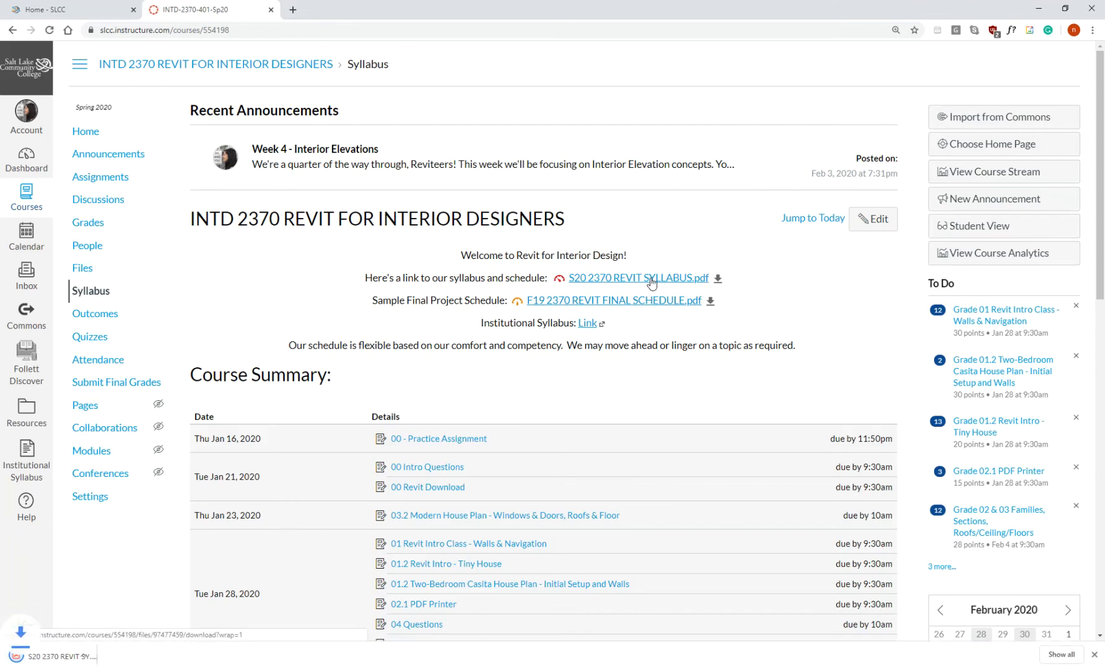
left_click(50, 655)
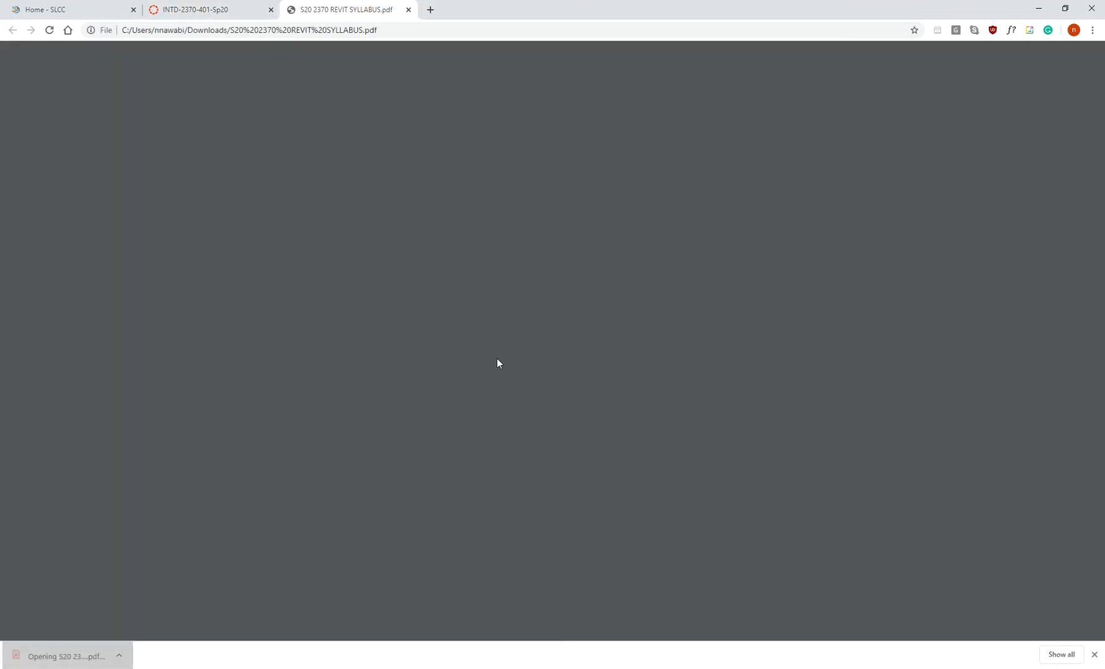
Step: Find the syllabus's weekly schedule and highlight the Tuesday 02/04/20 date and the Week 5 MIDTERM ASSIGNED entry
scroll(522, 408, "down", 7)
scroll(522, 408, "down", 15)
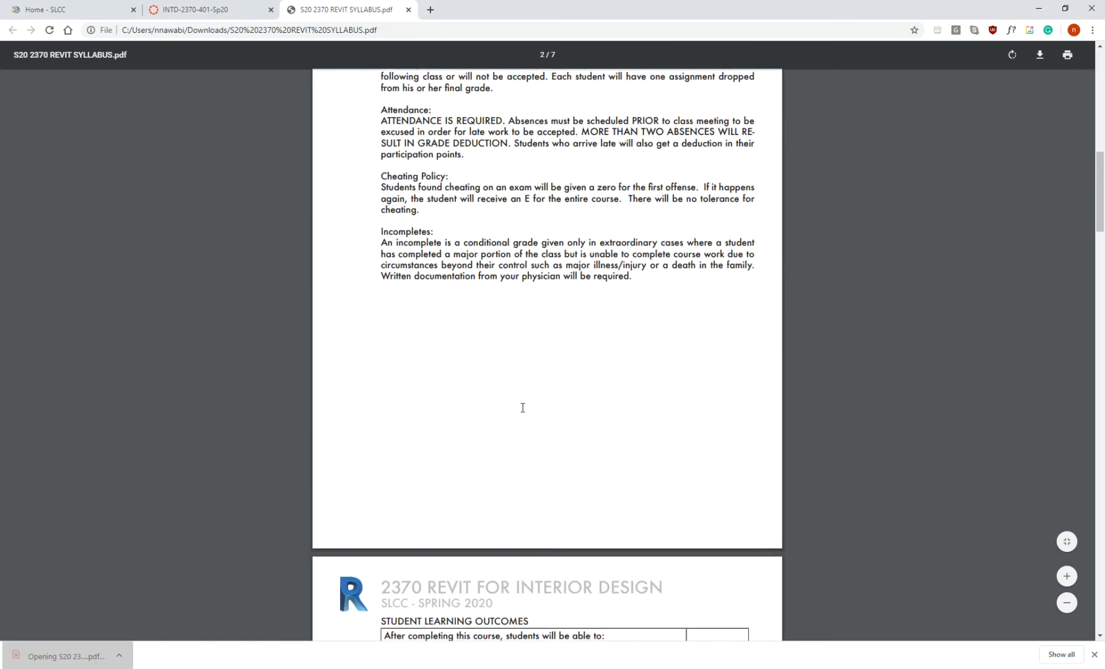
scroll(523, 408, "down", 3)
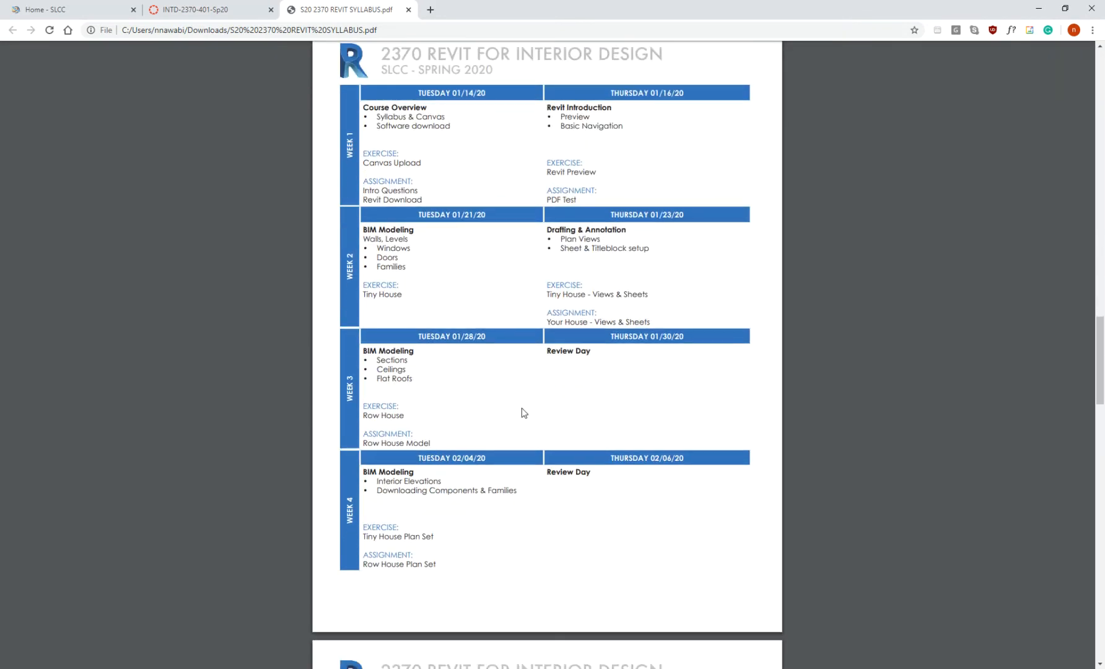
scroll(522, 412, "down", 1)
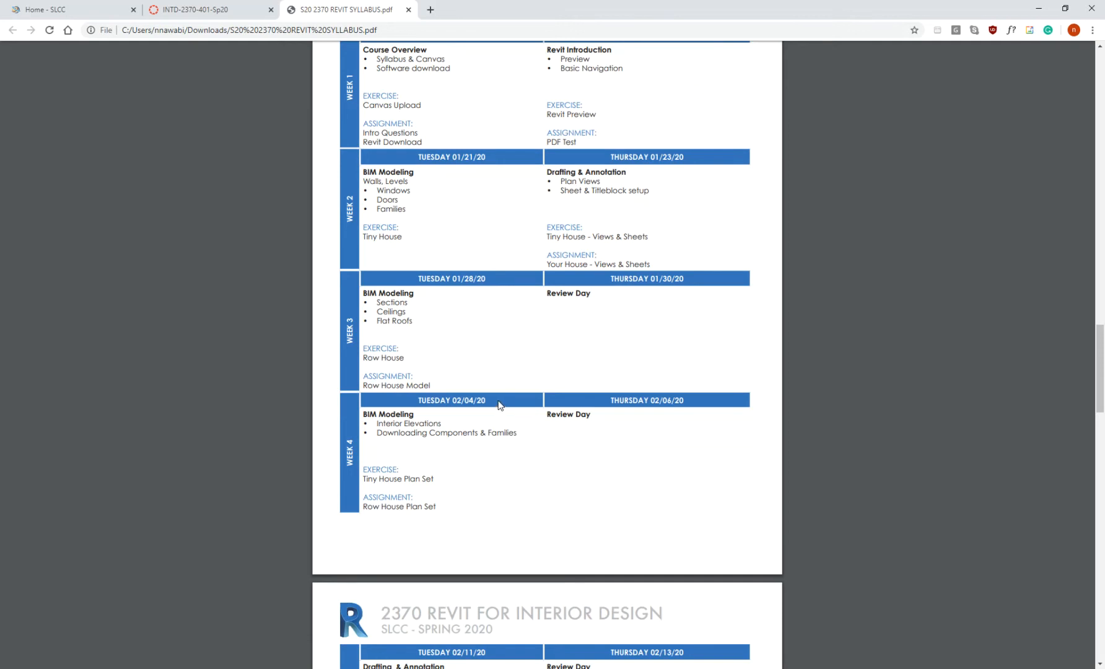
left_click_drag(492, 400, 419, 400)
scroll(631, 439, "down", 4)
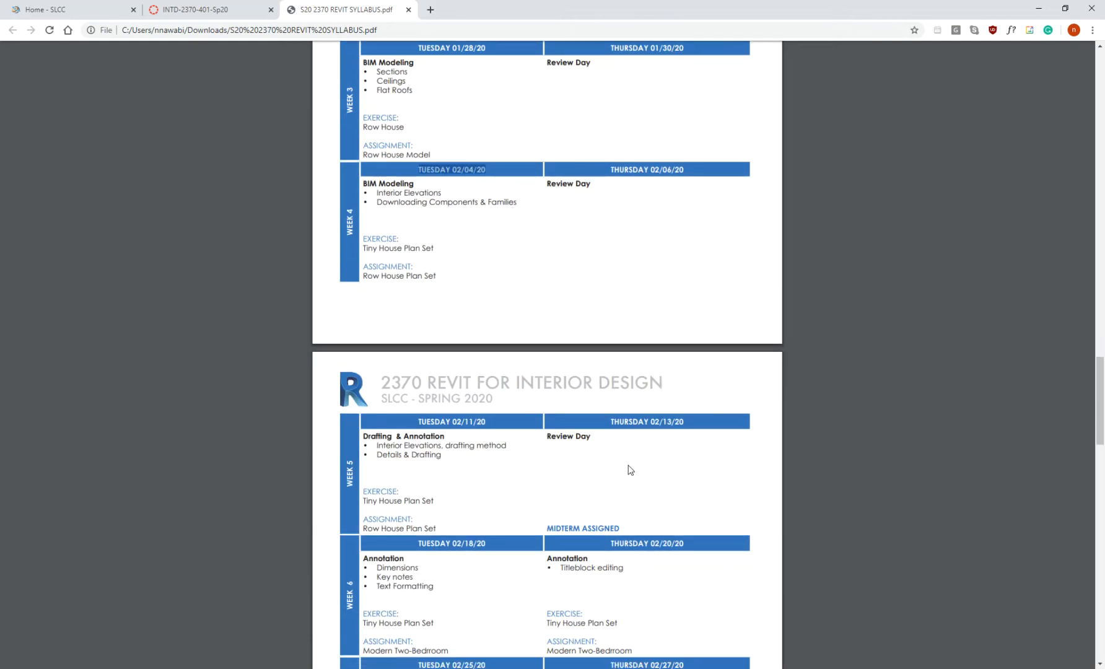
triple_click(614, 527)
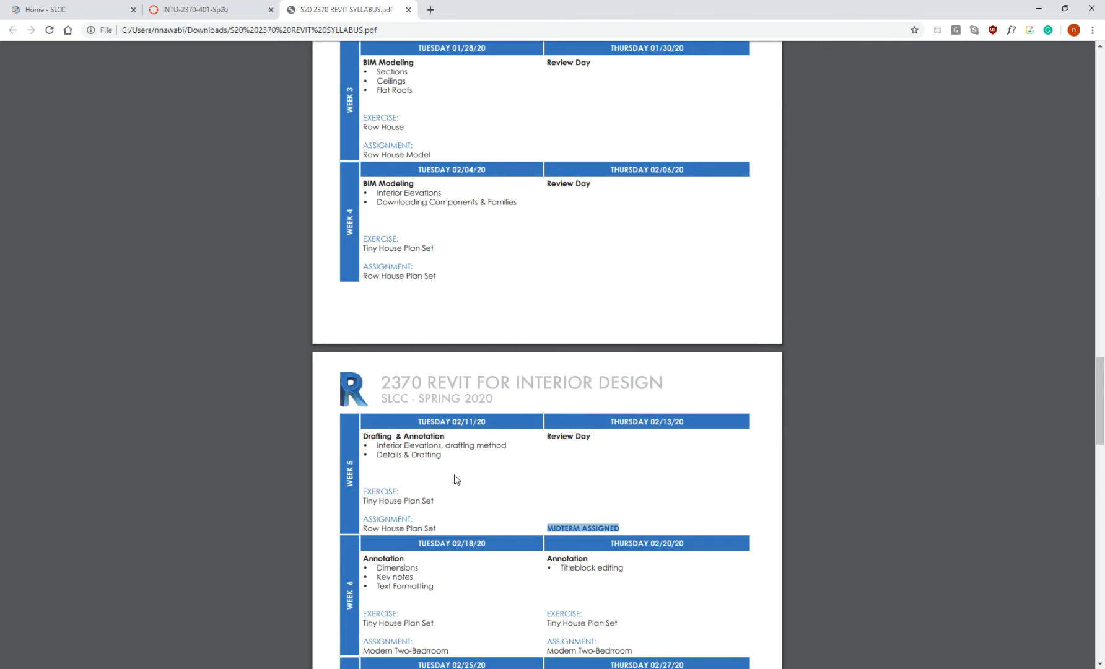
Step: Review the syllabus schedule from Week 5 to Week 15, including the midterm workdays and final project dates
scroll(571, 485, "down", 1)
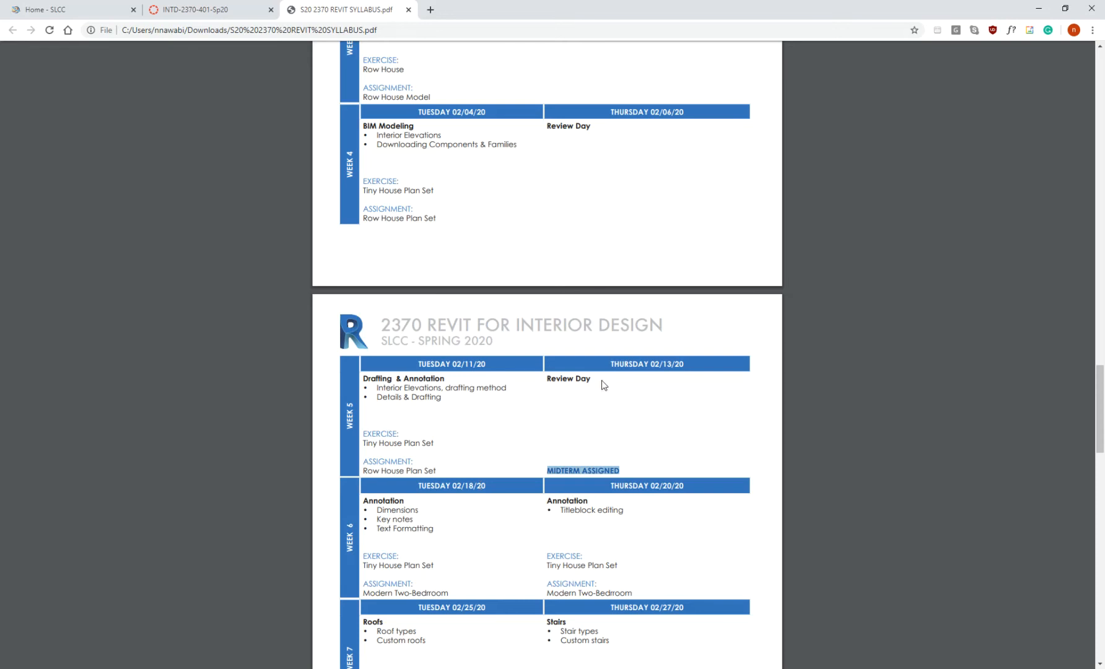
scroll(604, 385, "down", 6)
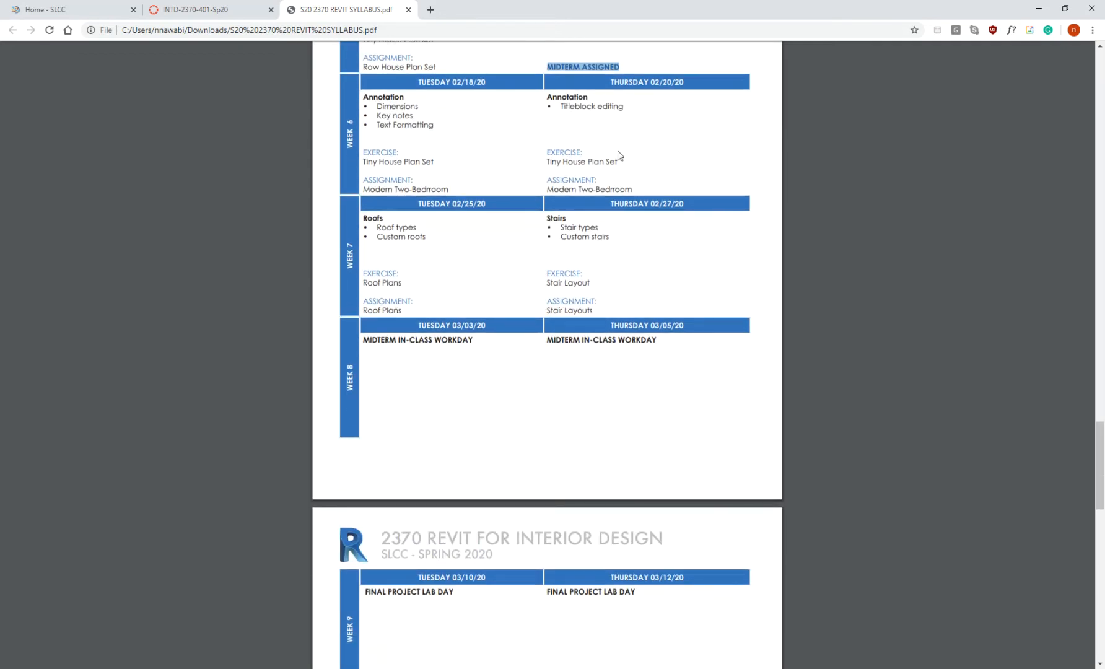
scroll(631, 435, "down", 1)
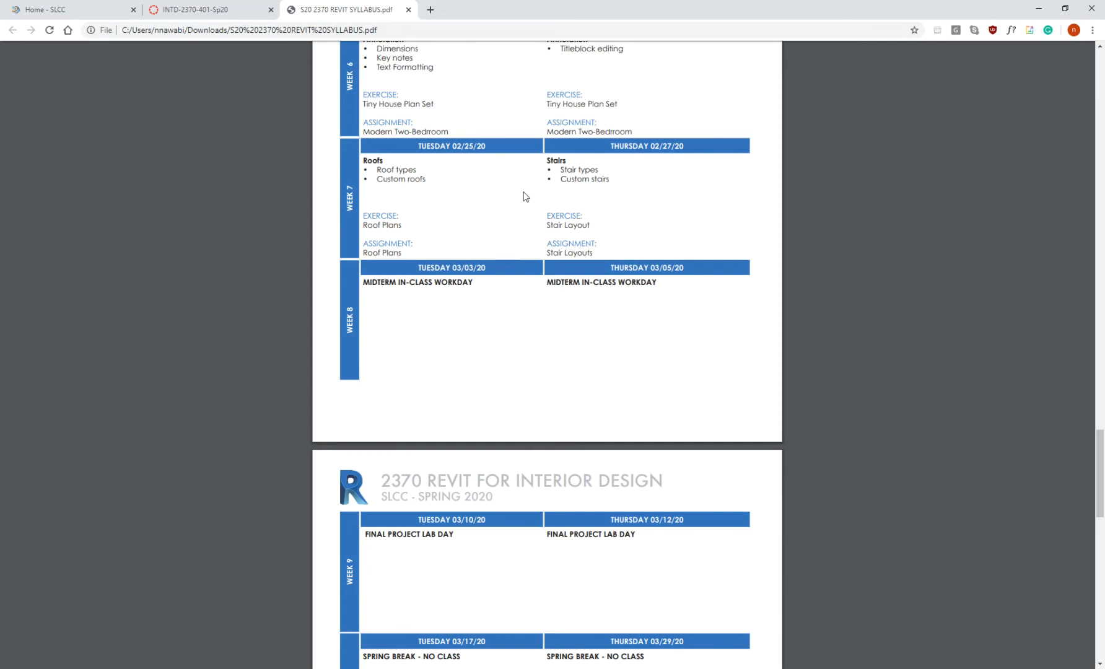
scroll(548, 209, "up", 4)
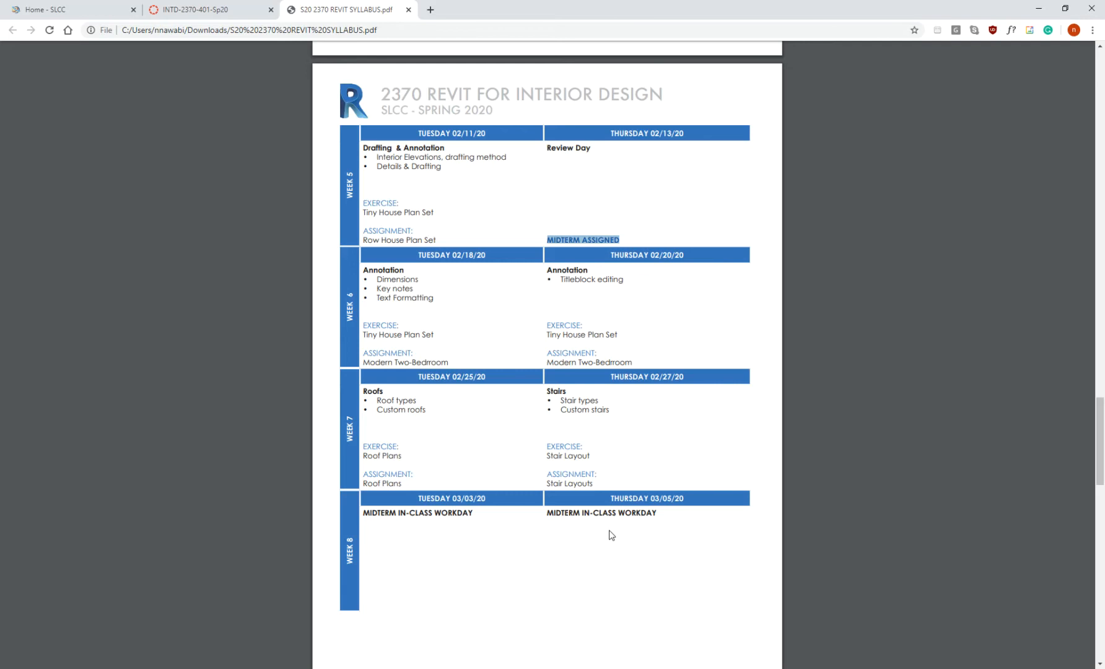
scroll(611, 535, "down", 6)
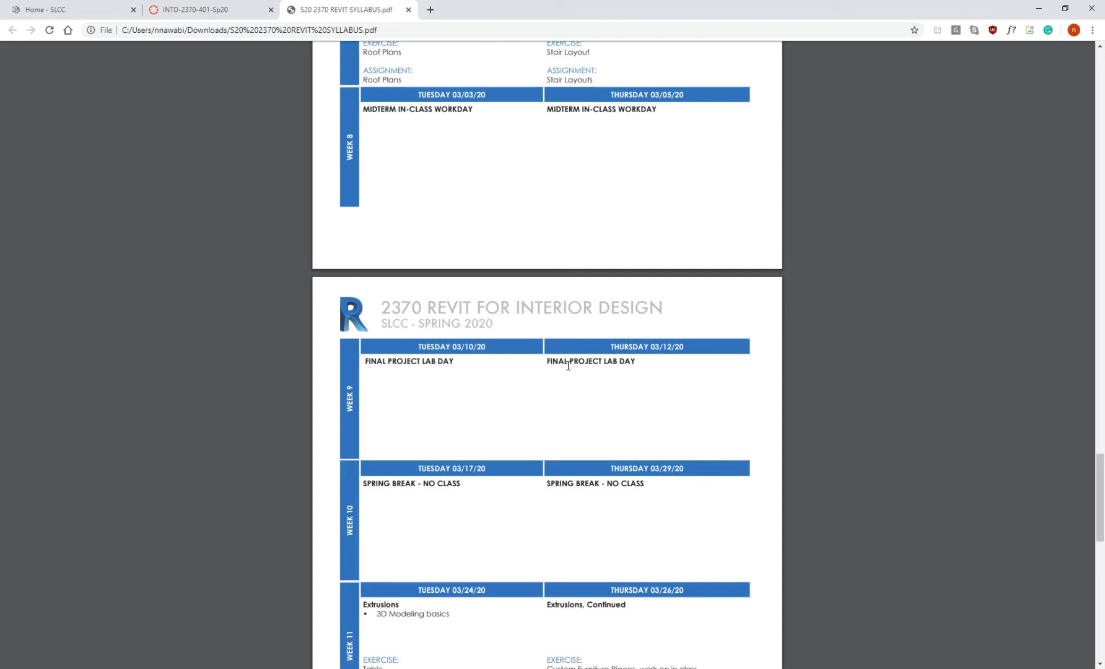
scroll(568, 365, "down", 2)
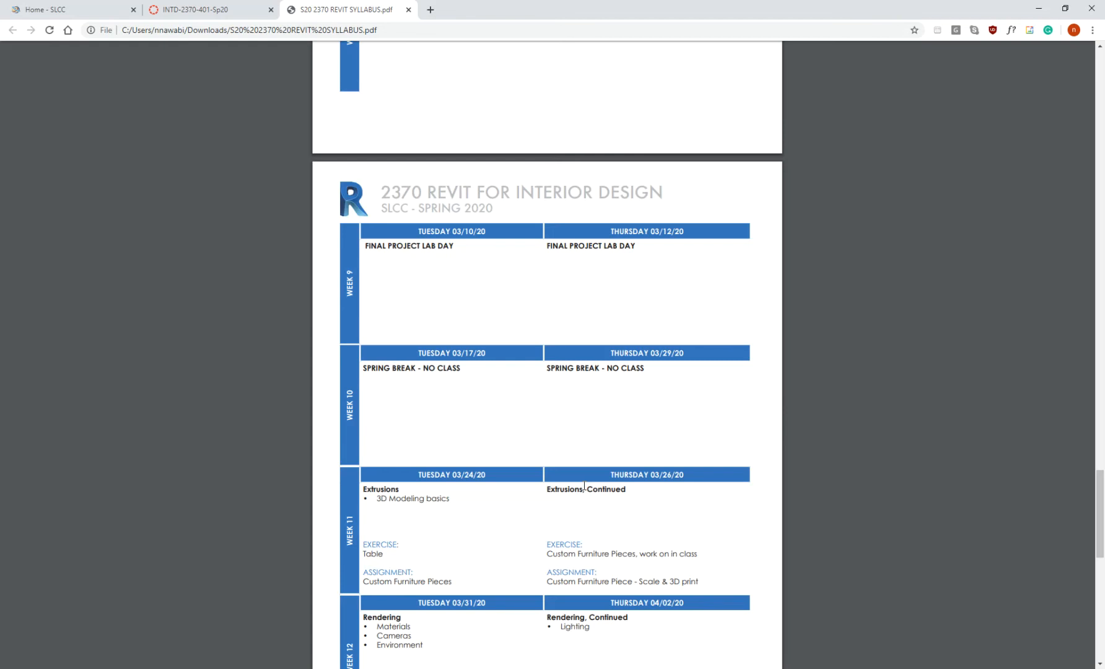
scroll(584, 486, "up", 10)
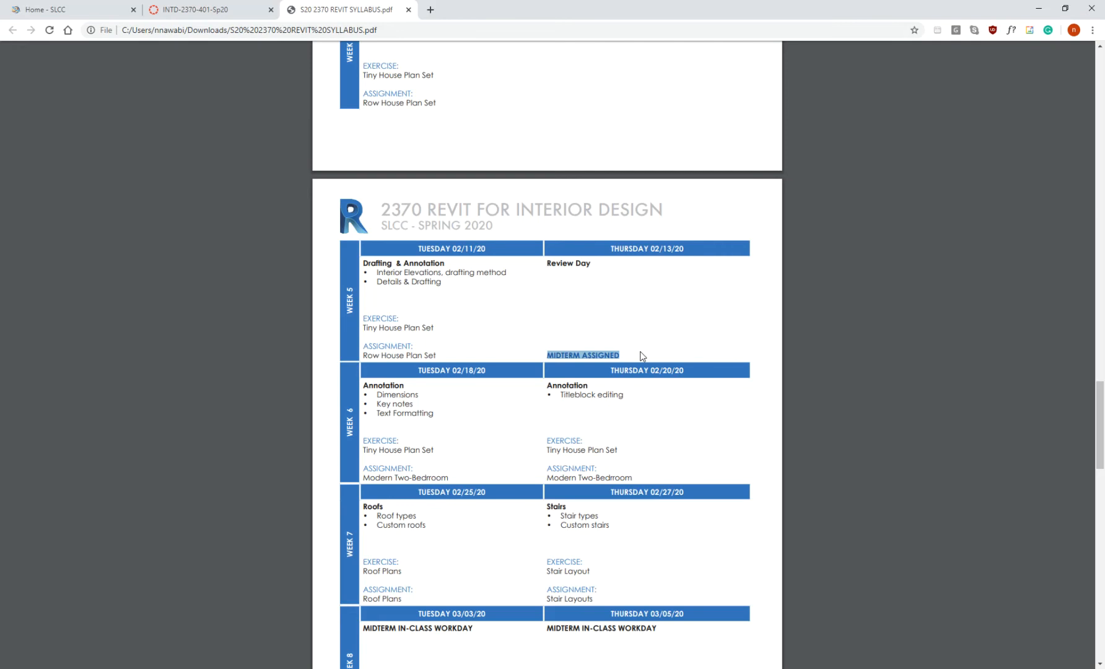
scroll(642, 357, "down", 12)
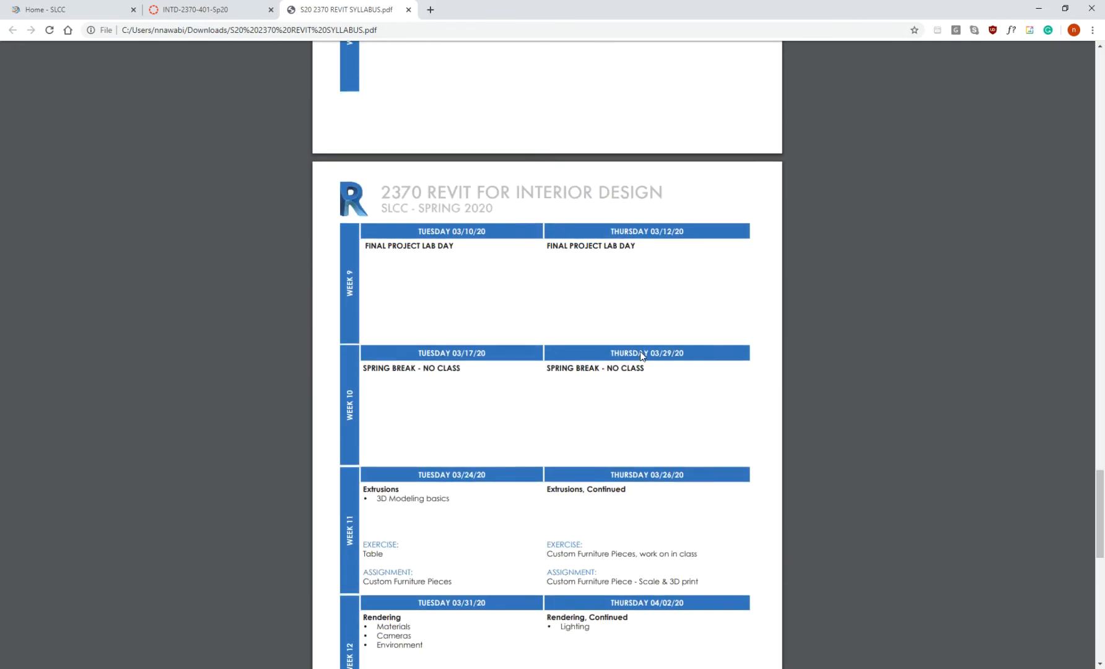
scroll(642, 356, "down", 6)
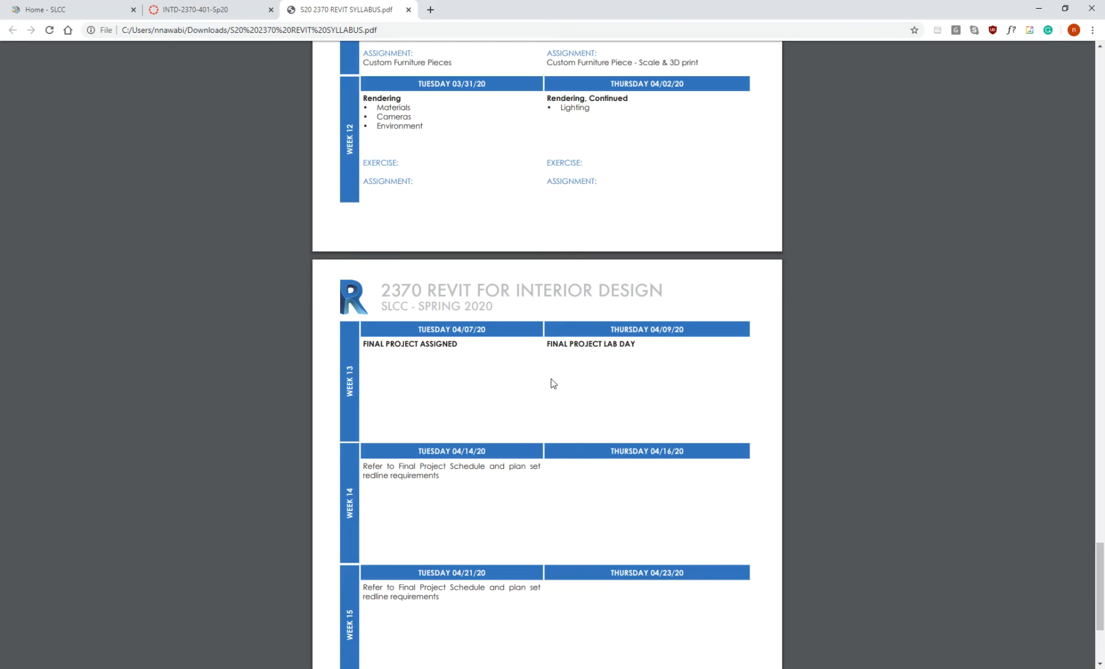
Step: Switch to Revit and view the whole Courtyard Level floor plan
left_click(1039, 8)
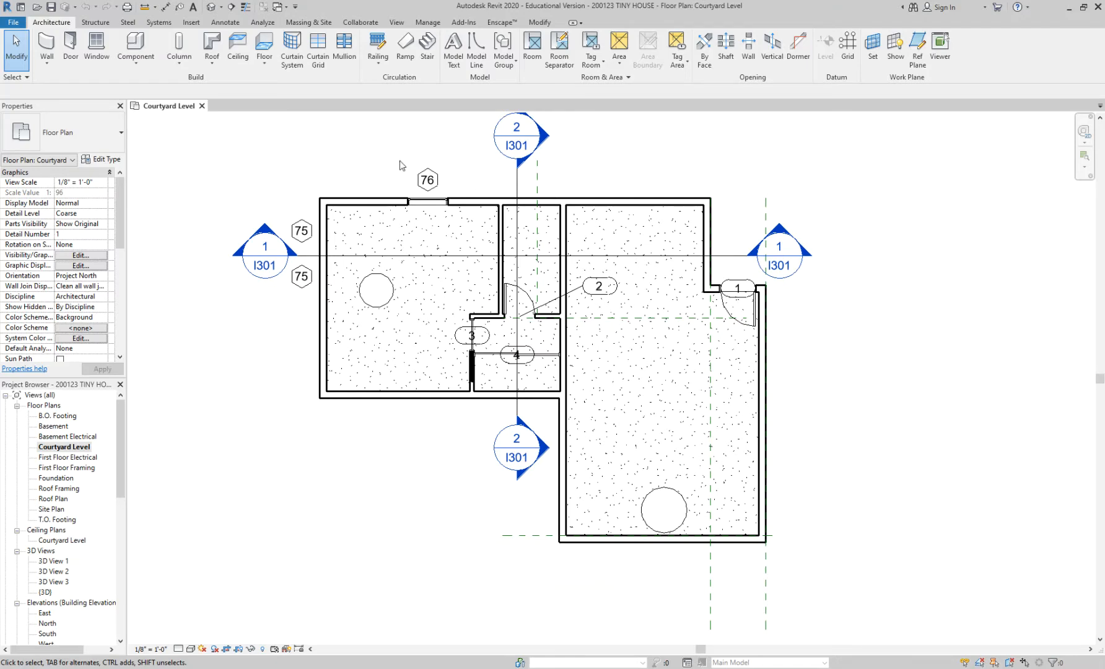
middle_click_drag(369, 158, 374, 181)
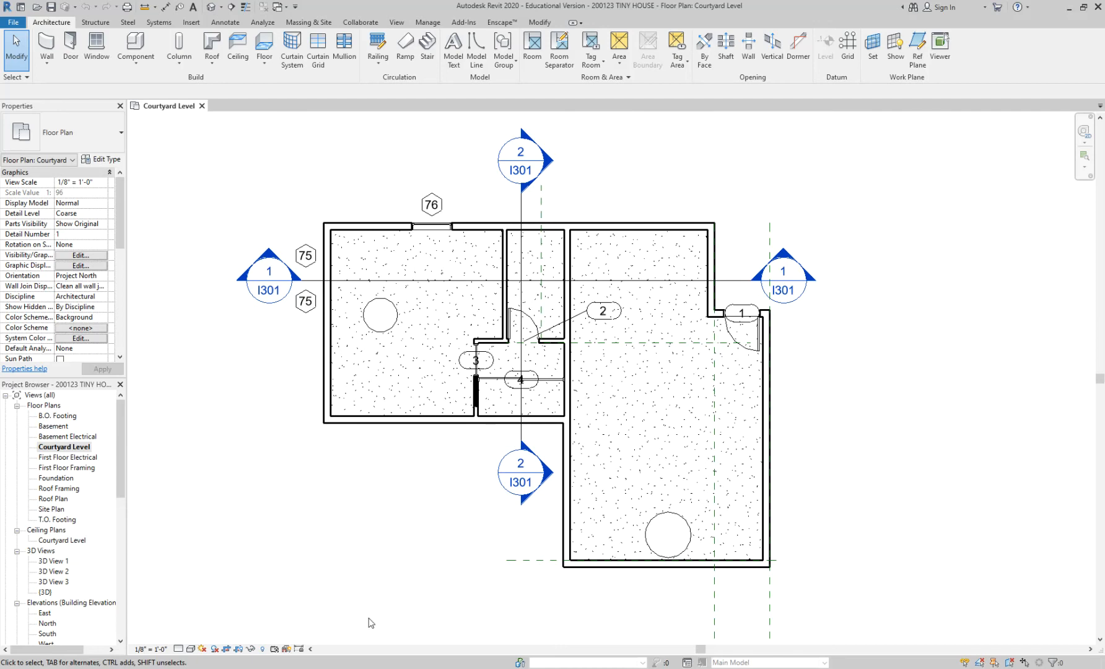
Step: Return to the course page in Chrome and open the Week 4 - Interior Elevations announcement
left_click(358, 667)
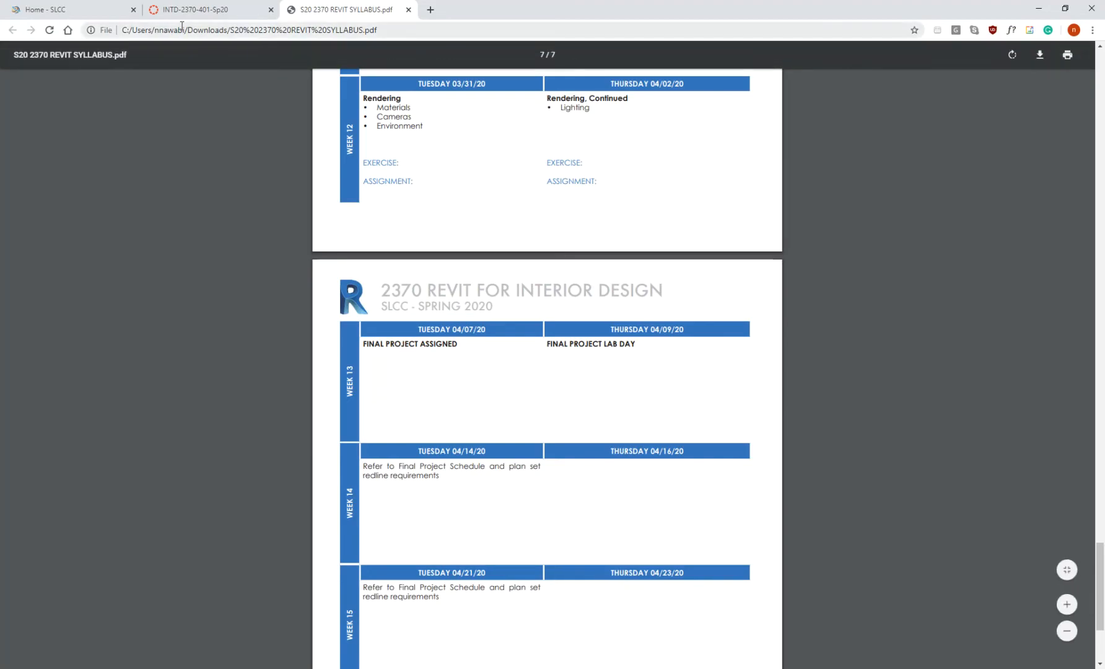
left_click(190, 9)
left_click(400, 169)
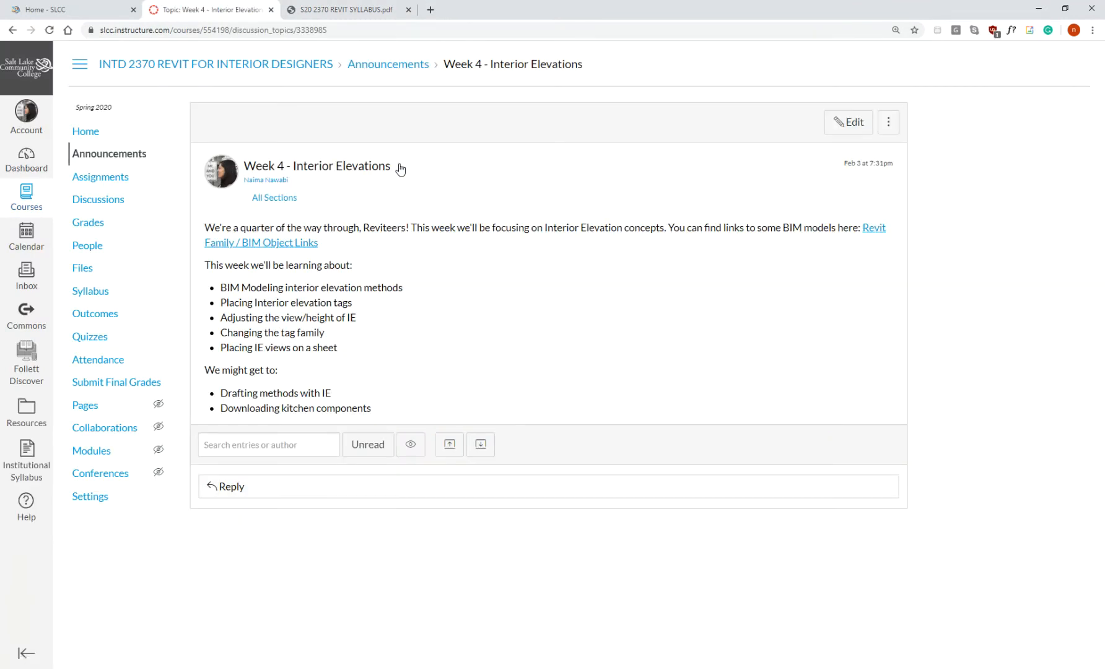
Step: Go through the Week 4 topics, highlighting BIM elevation methods, drafting methods, view height adjustment, tag family changes and sheet placement
left_click_drag(222, 288, 427, 294)
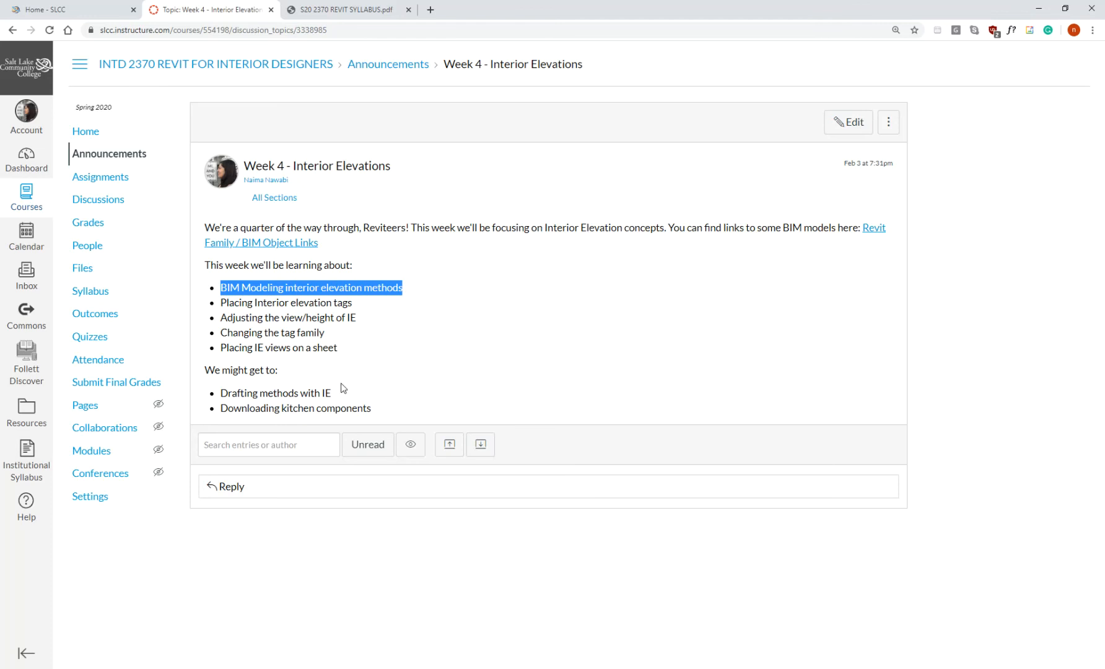
left_click_drag(332, 395, 220, 394)
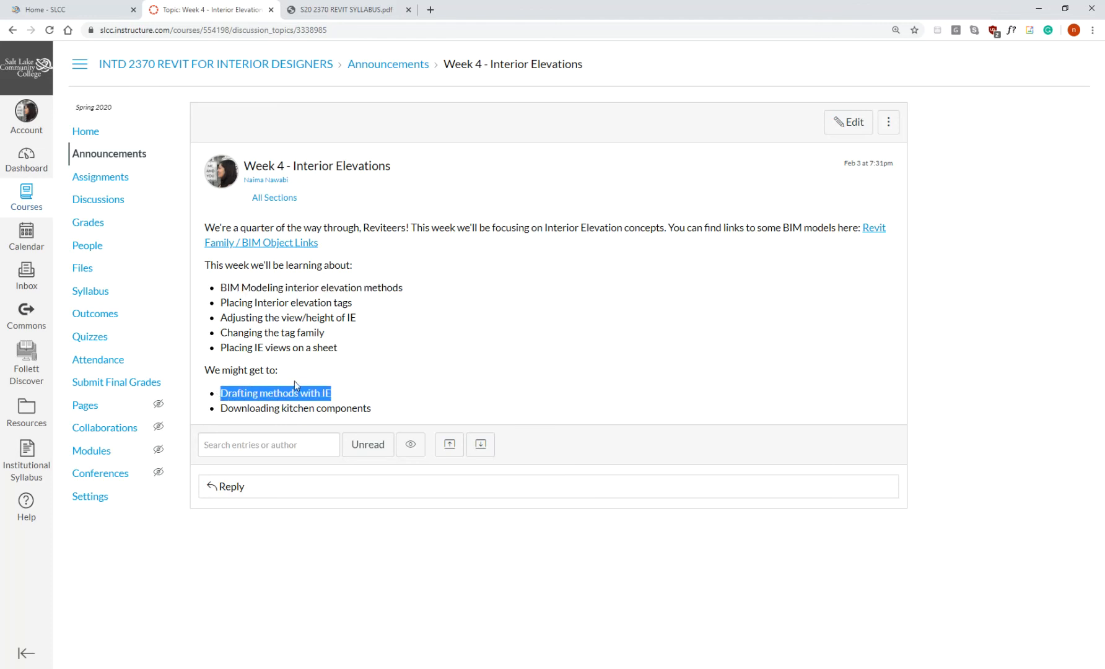
left_click(230, 304)
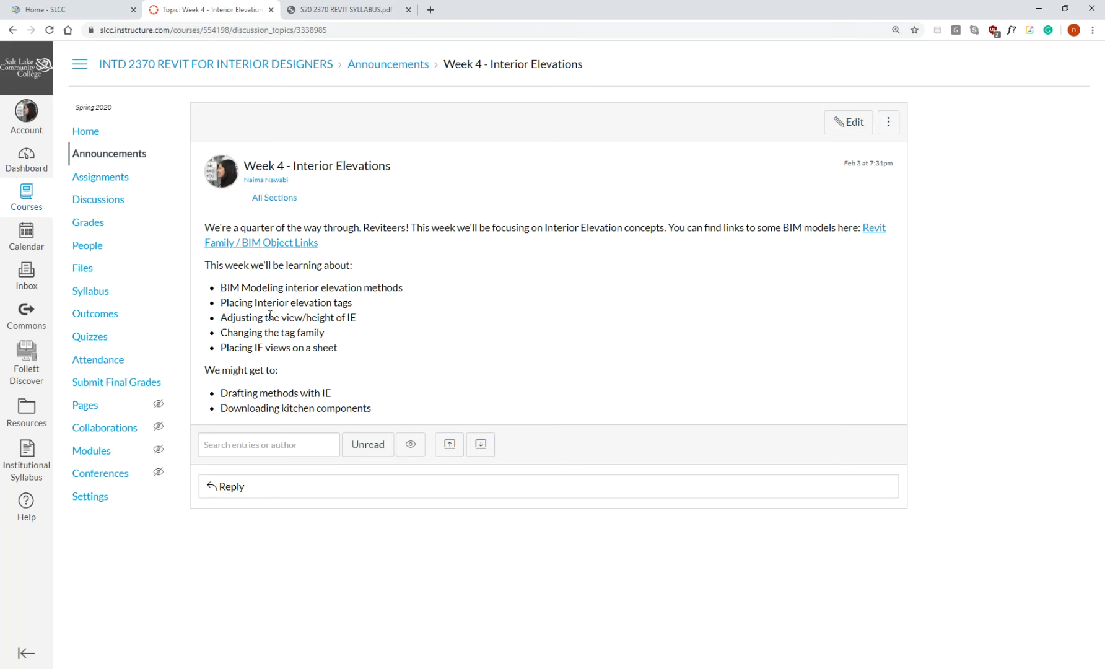
left_click_drag(228, 317, 350, 318)
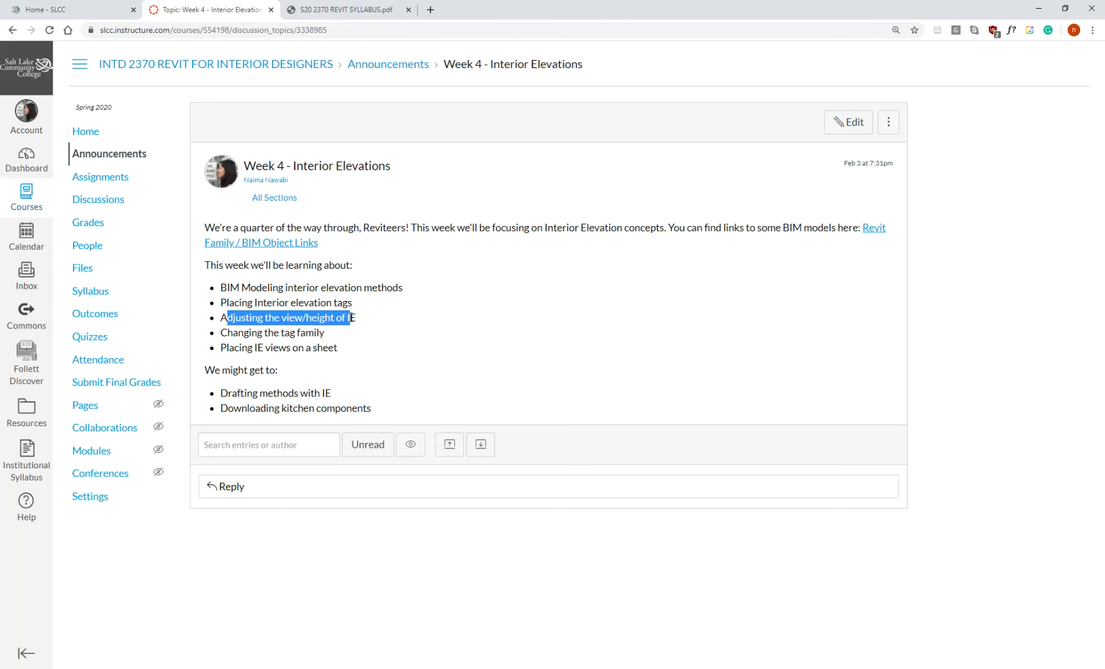
left_click_drag(324, 332, 221, 333)
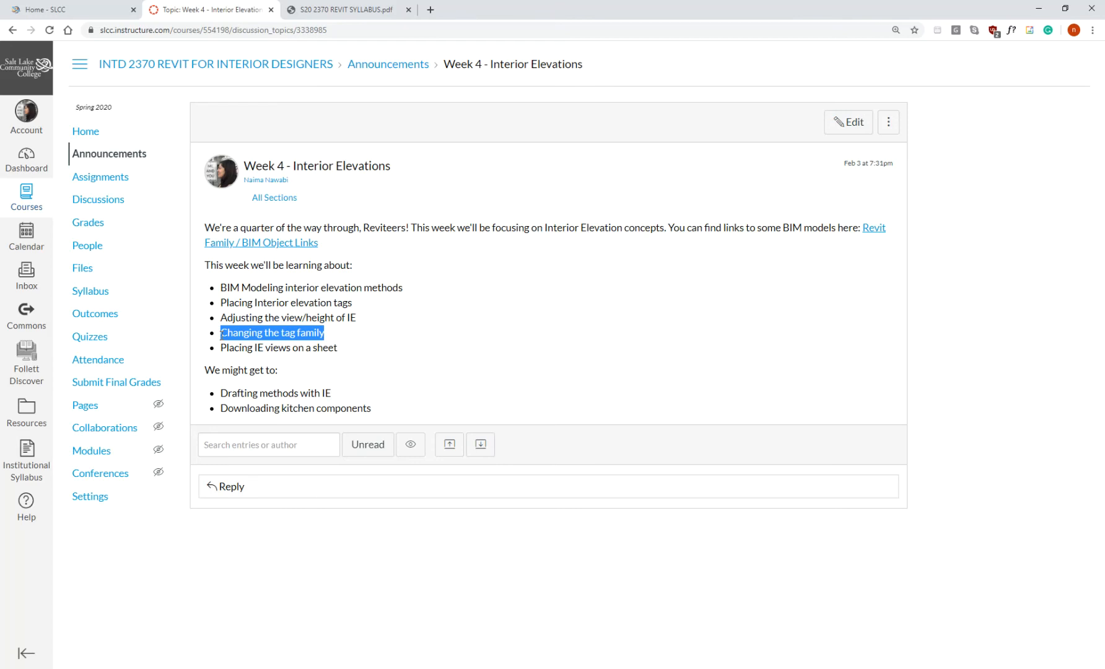
left_click_drag(221, 348, 361, 356)
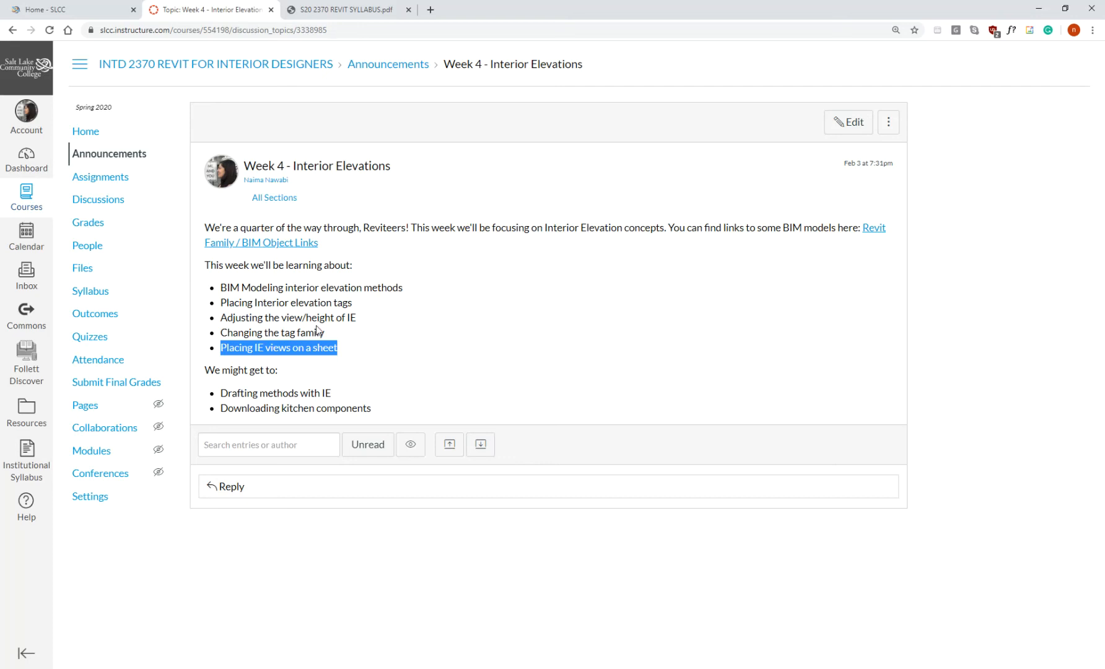
Step: Open the course's Assignments page in a new browser tab and switch to it
right_click(110, 179)
left_click(139, 187)
left_click(468, 11)
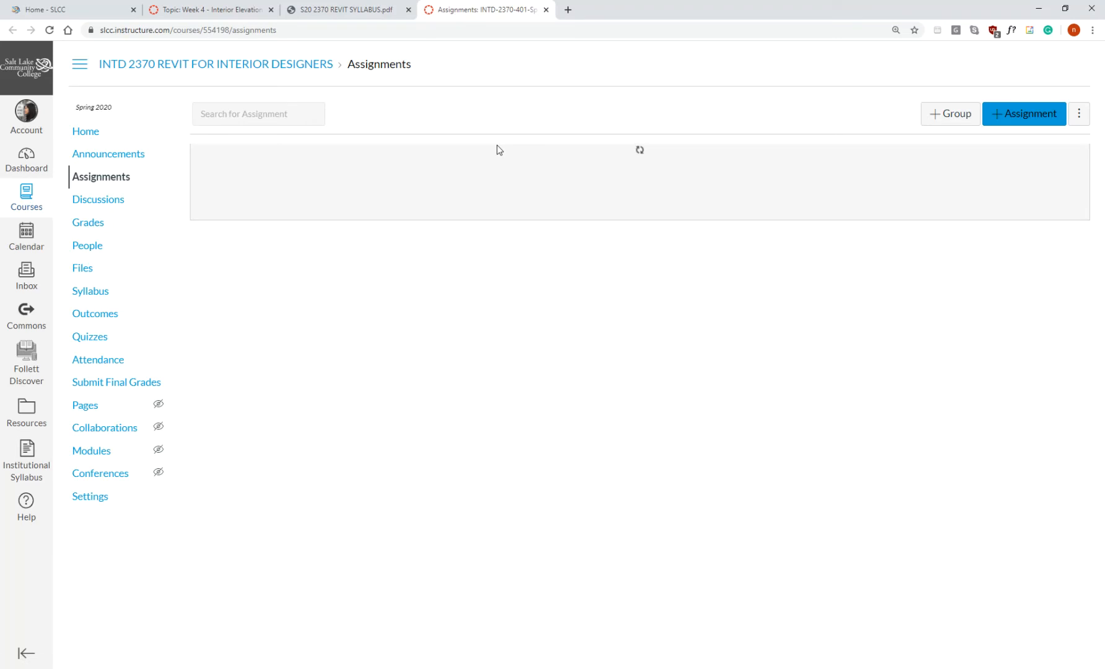
Step: Open the 04 Modern Casita (Tiny House) interior elevations assignment and review its rubric, highlighting the Master Bathroom criterion's description
scroll(488, 276, "down", 1)
scroll(488, 276, "down", 5)
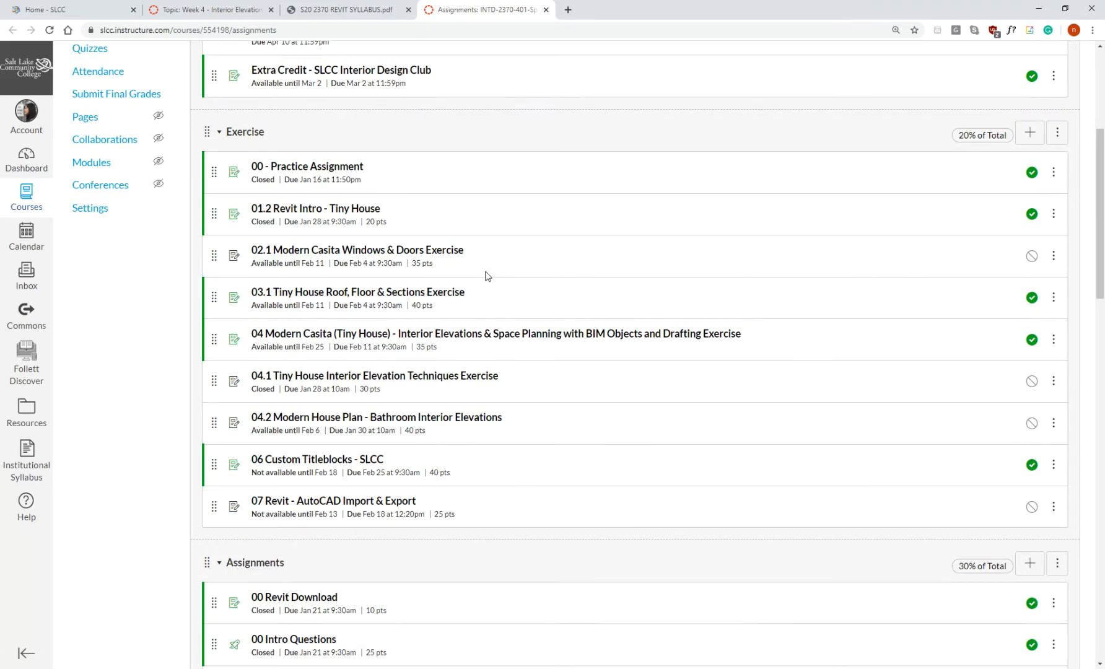
left_click(483, 337)
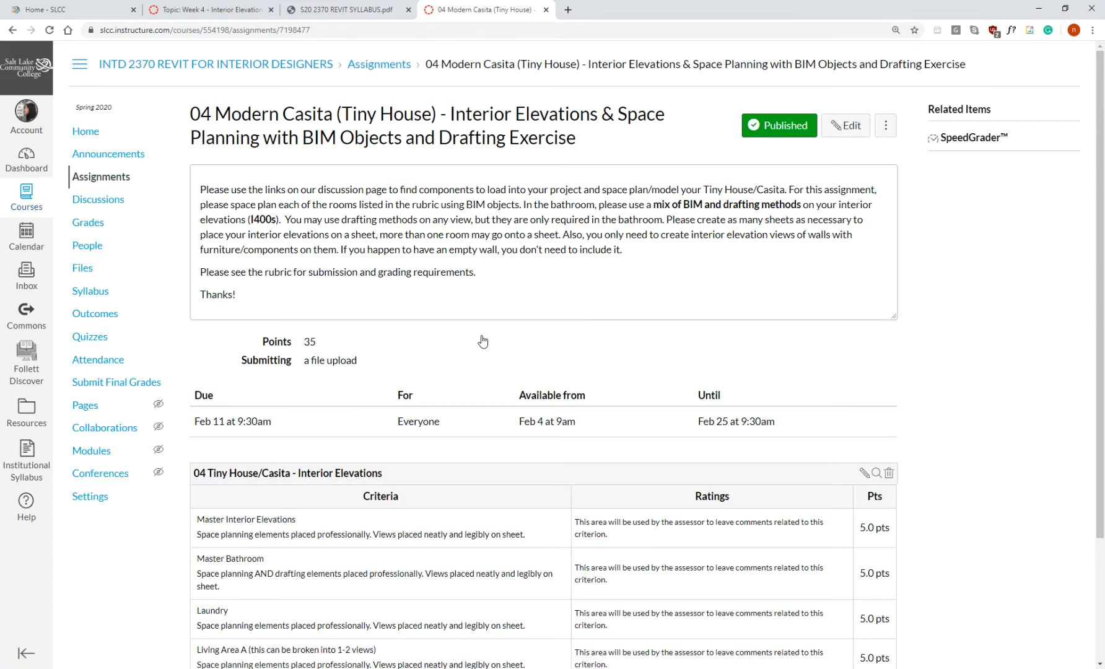
scroll(452, 342, "down", 3)
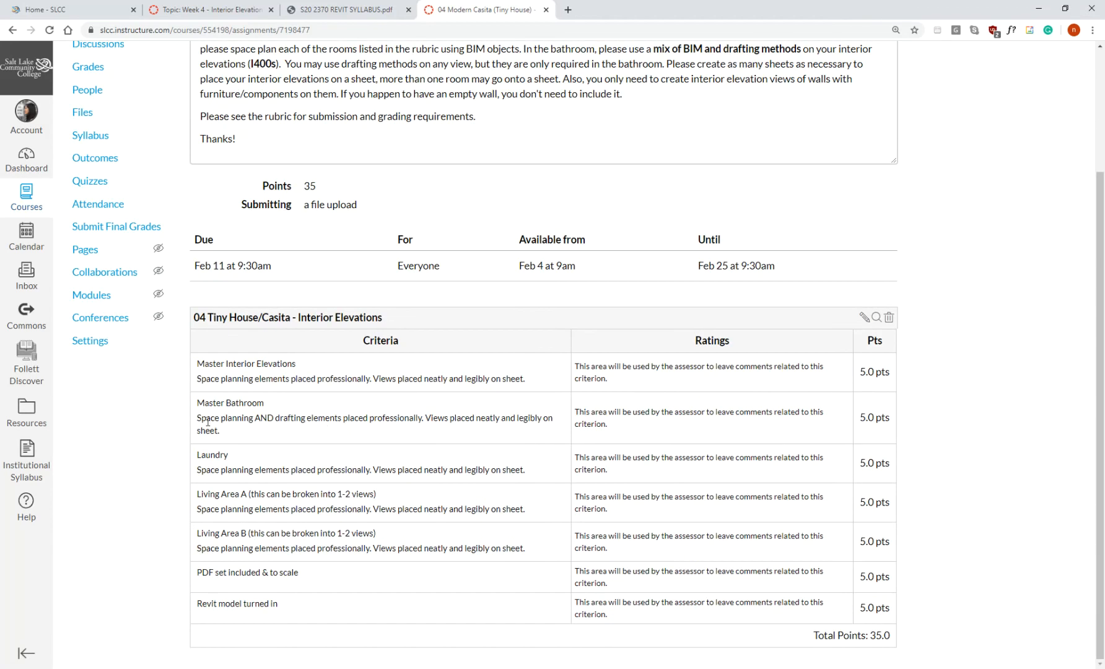
left_click_drag(197, 417, 319, 438)
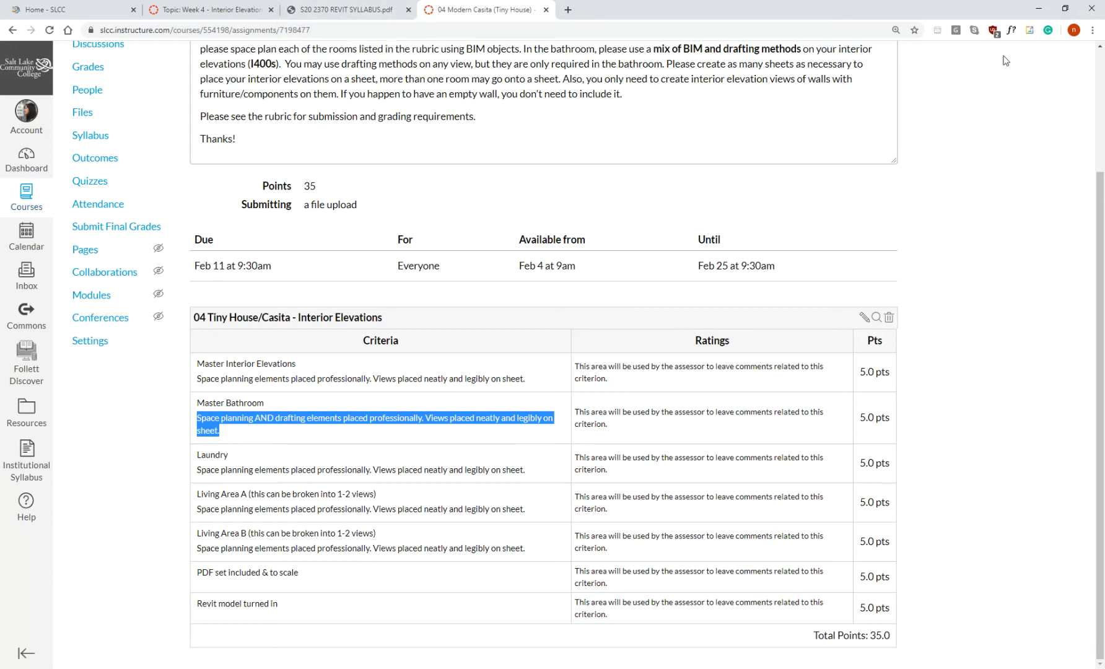
Step: Switch to Revit and bring the whole Courtyard Level floor plan into view
left_click(1039, 9)
scroll(576, 382, "up", 1)
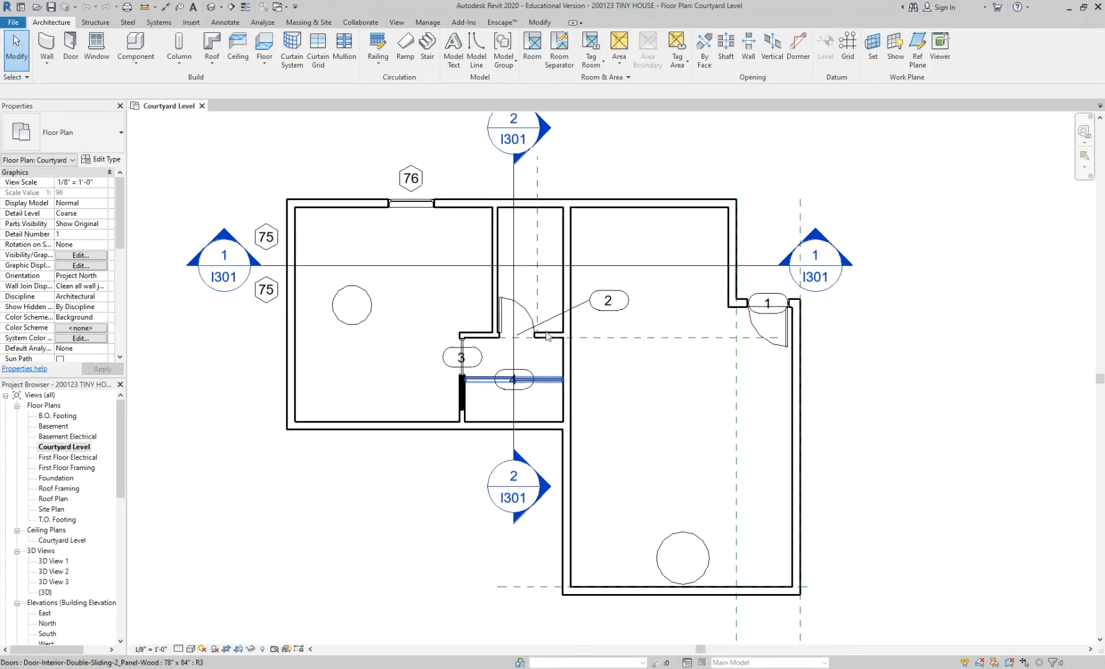
middle_click_drag(447, 145, 460, 190)
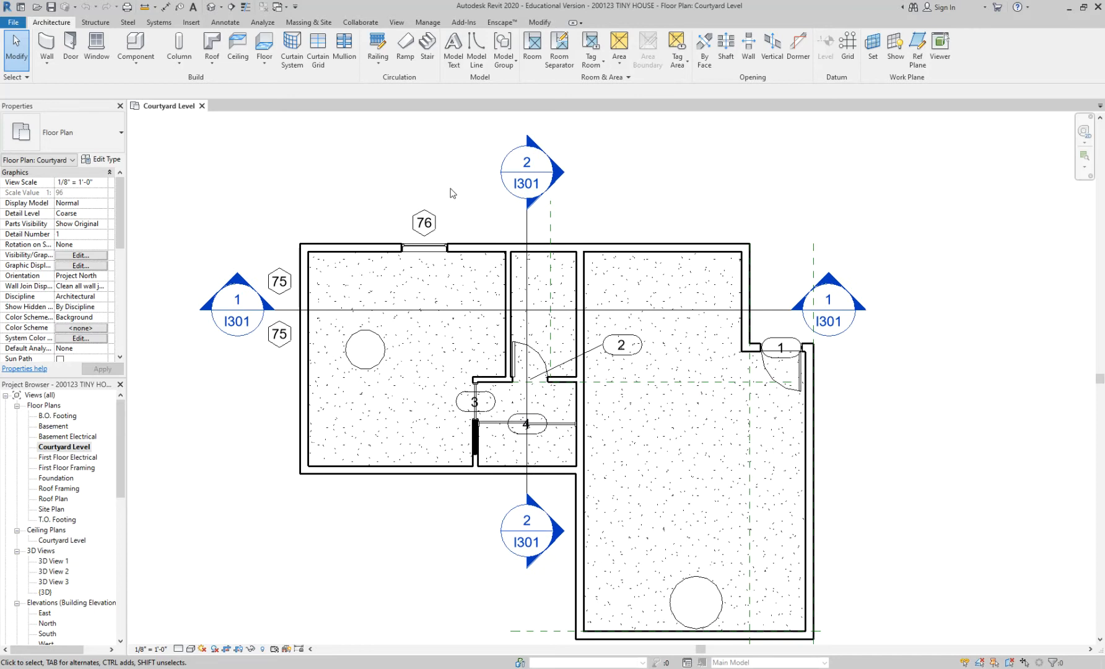
left_click(397, 23)
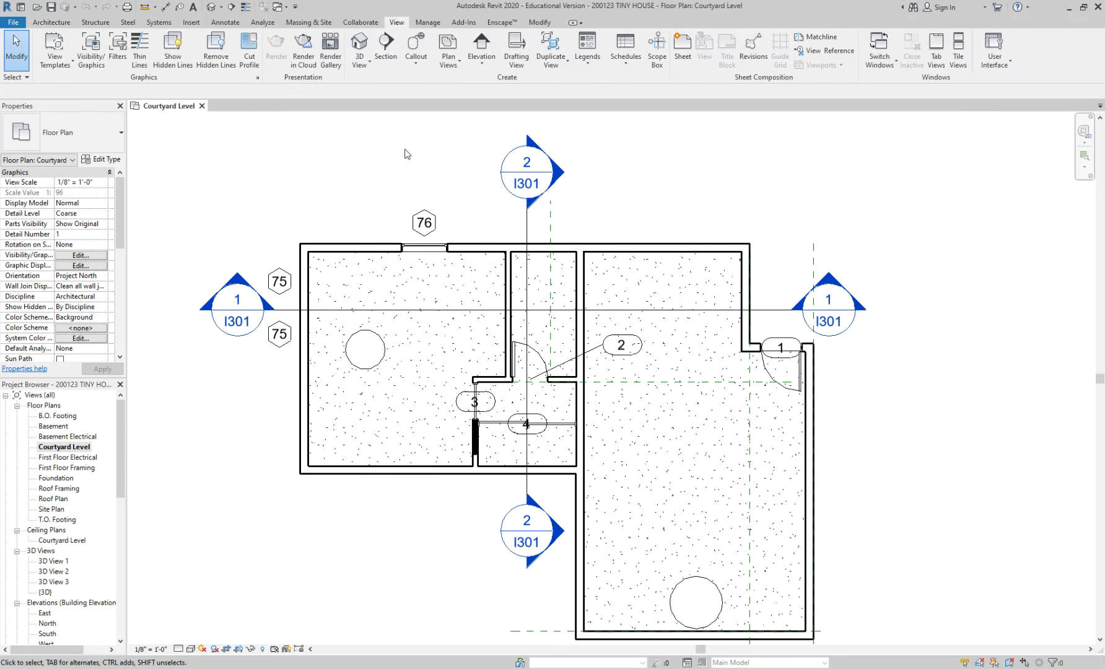
middle_click_drag(407, 152, 453, 130)
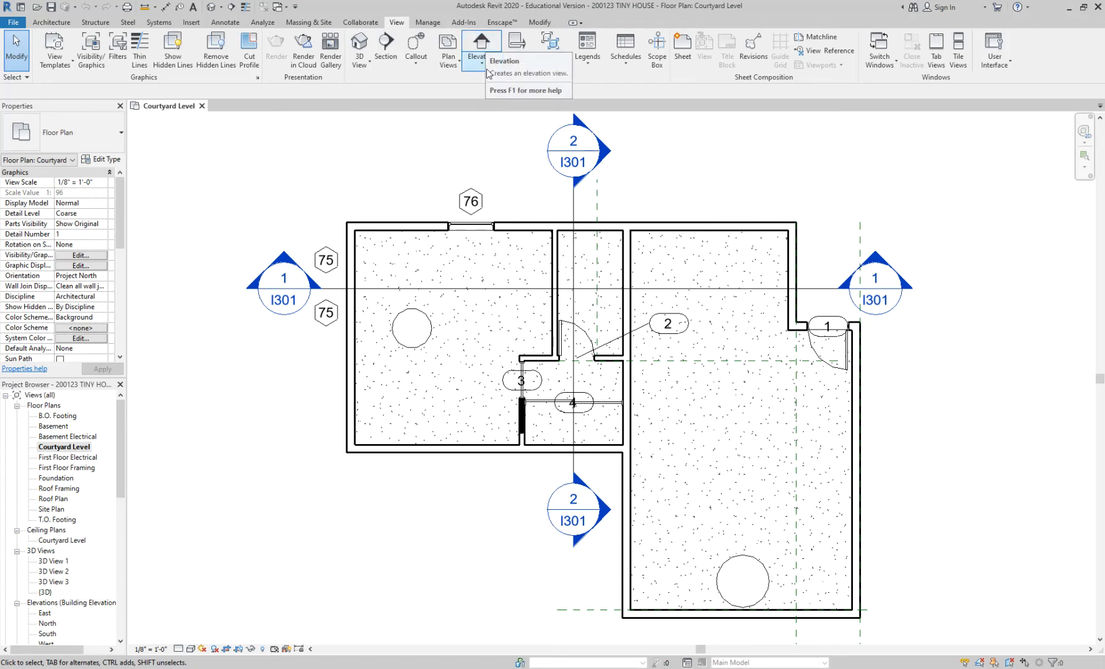
left_click(490, 42)
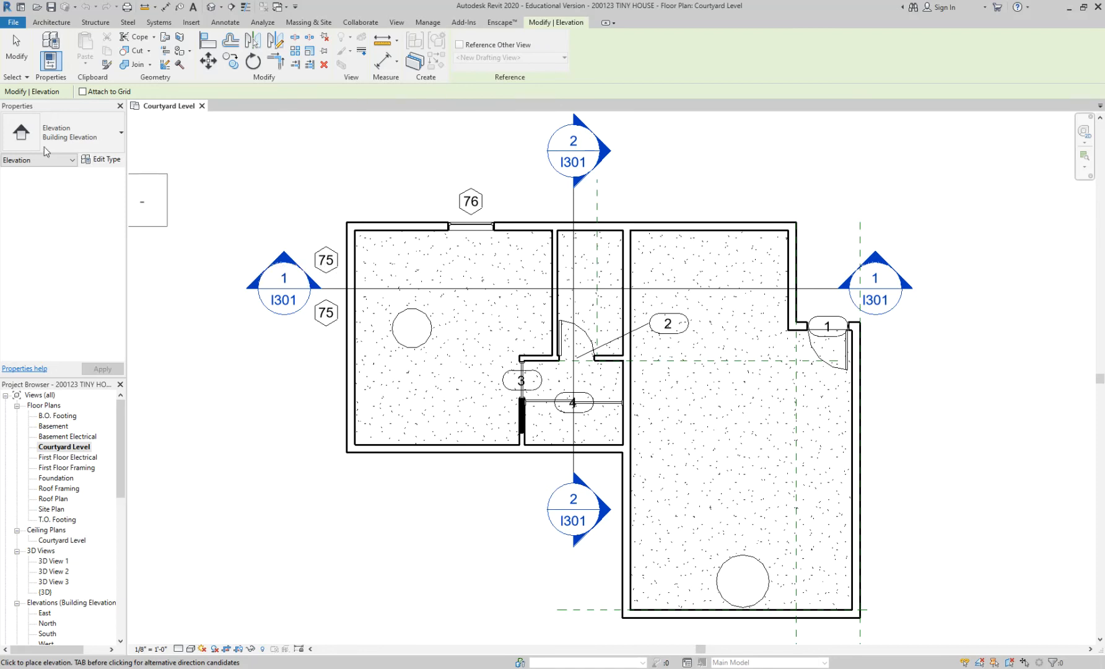
left_click(79, 150)
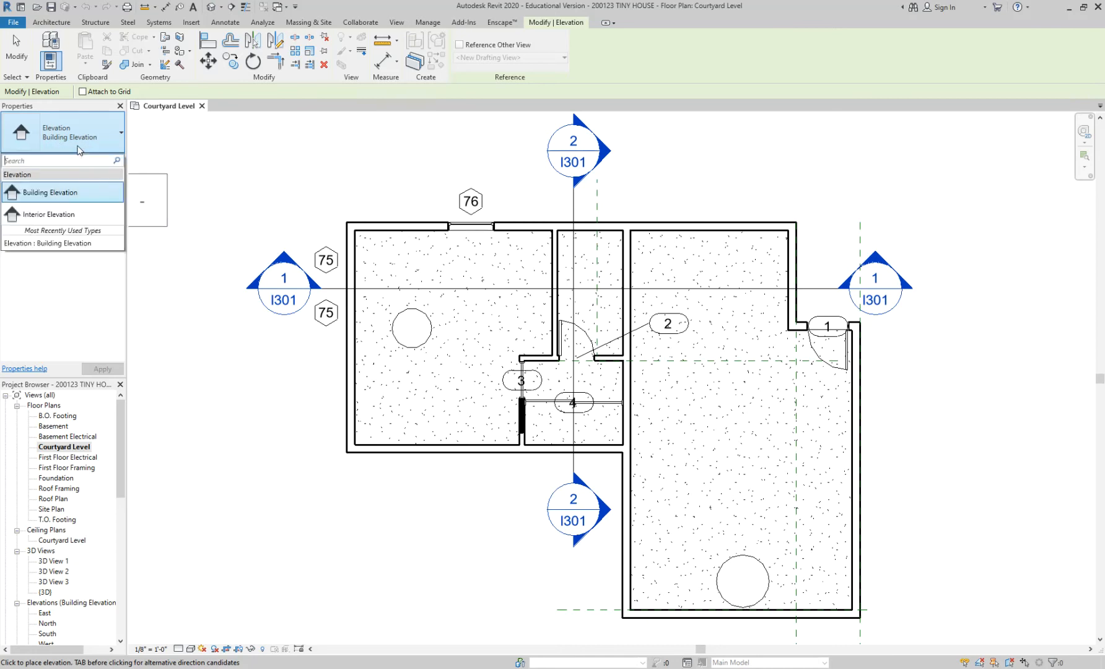
left_click(61, 215)
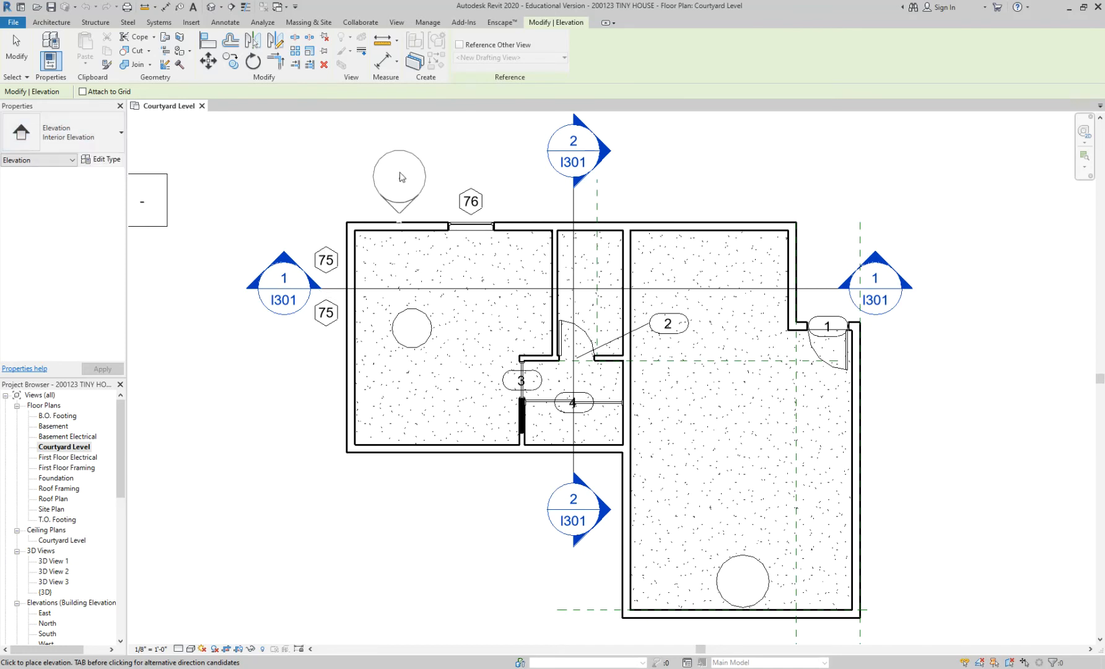
scroll(396, 175, "down", 2)
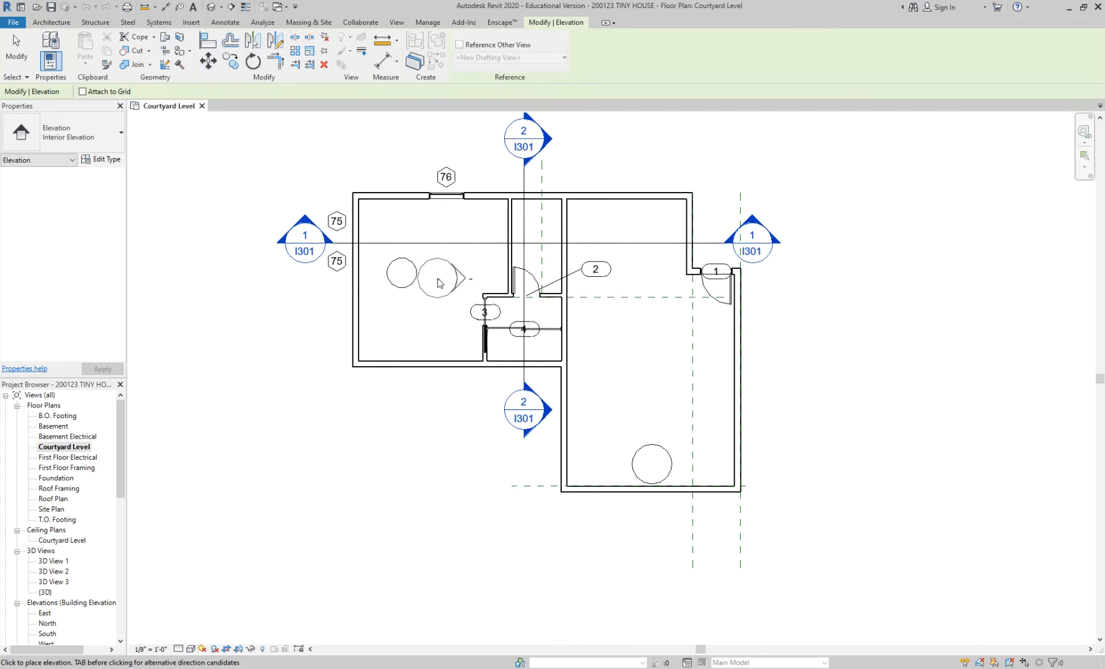
scroll(438, 283, "up", 1)
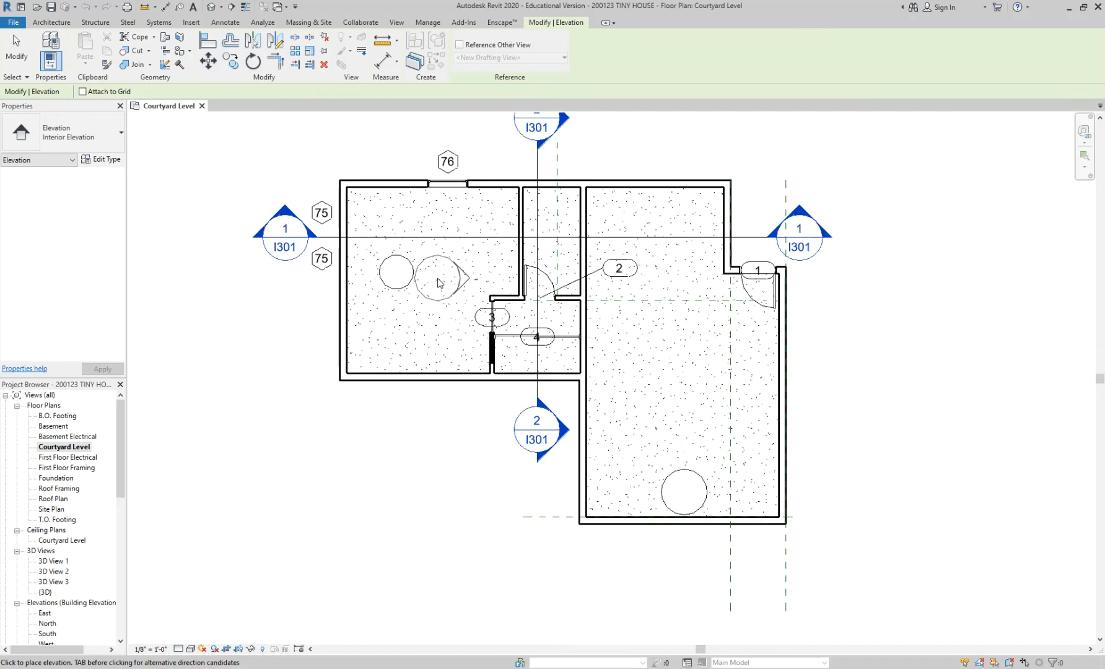
key("Escape")
key("Escape")
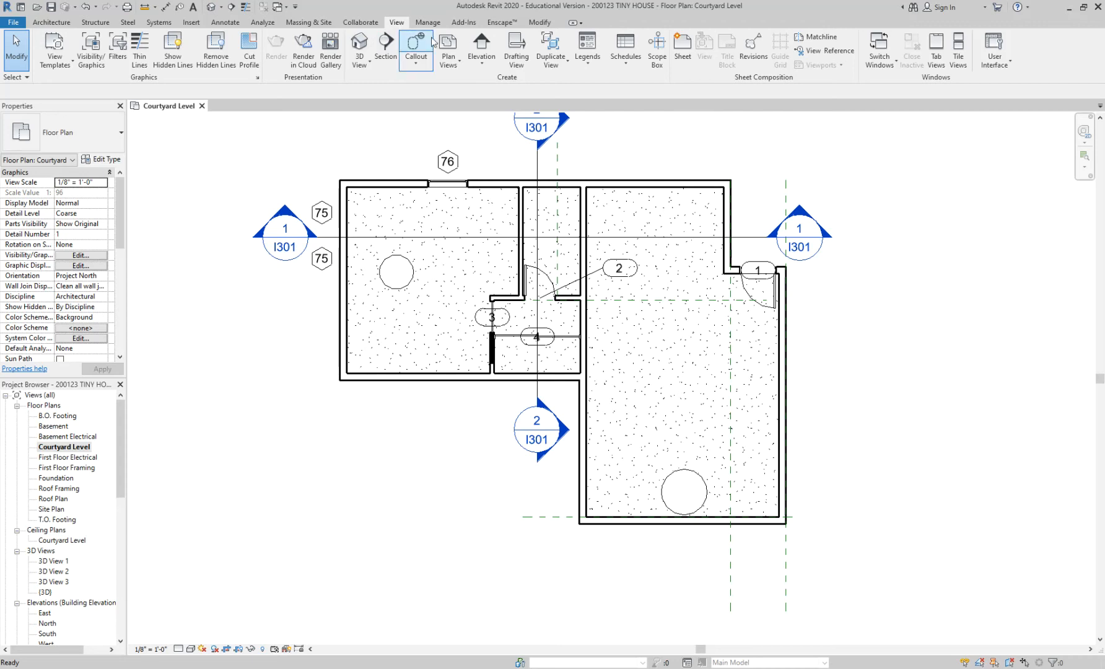
Step: Place an Interior Elevation marker in the middle of the west room, beside the round object and facing the east wall
left_click(482, 64)
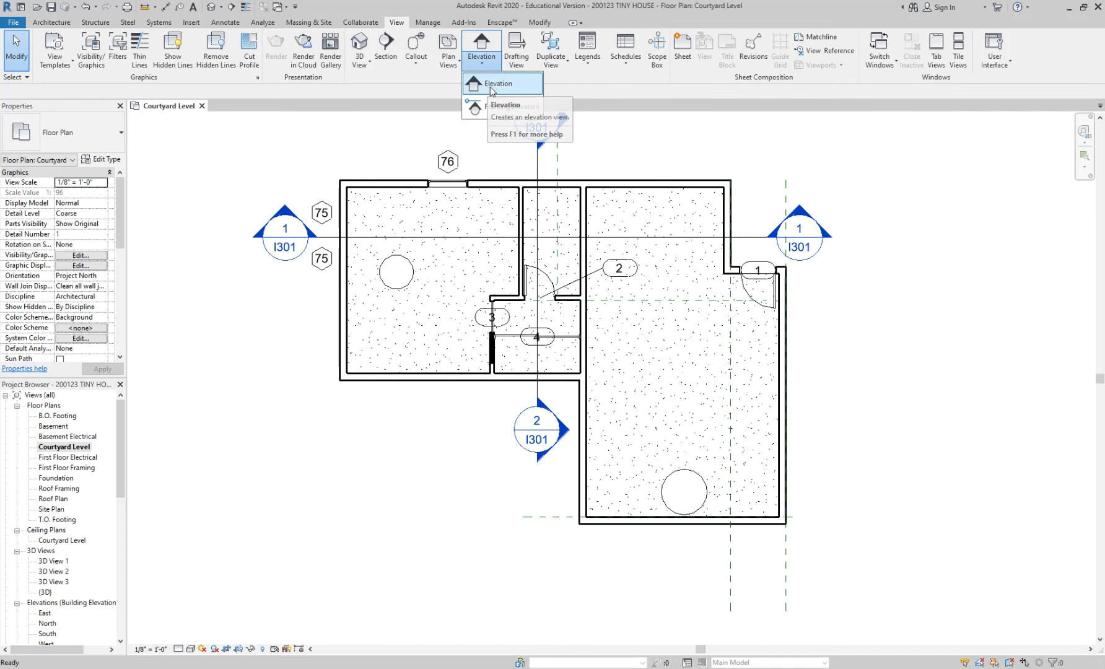
left_click(490, 85)
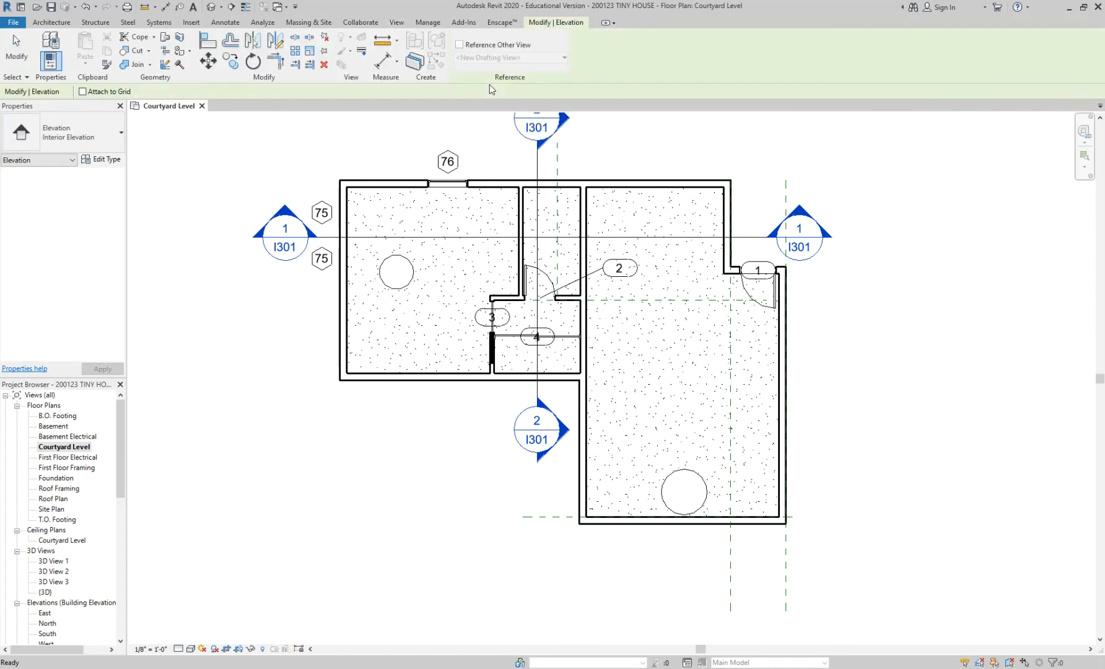
left_click(68, 138)
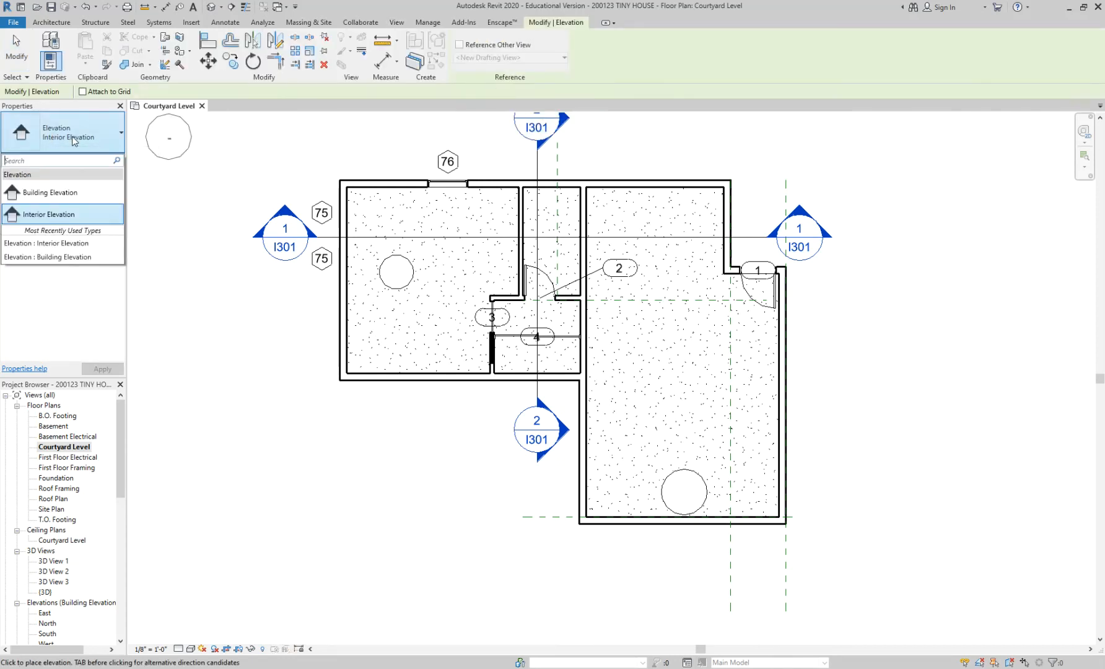
left_click(71, 215)
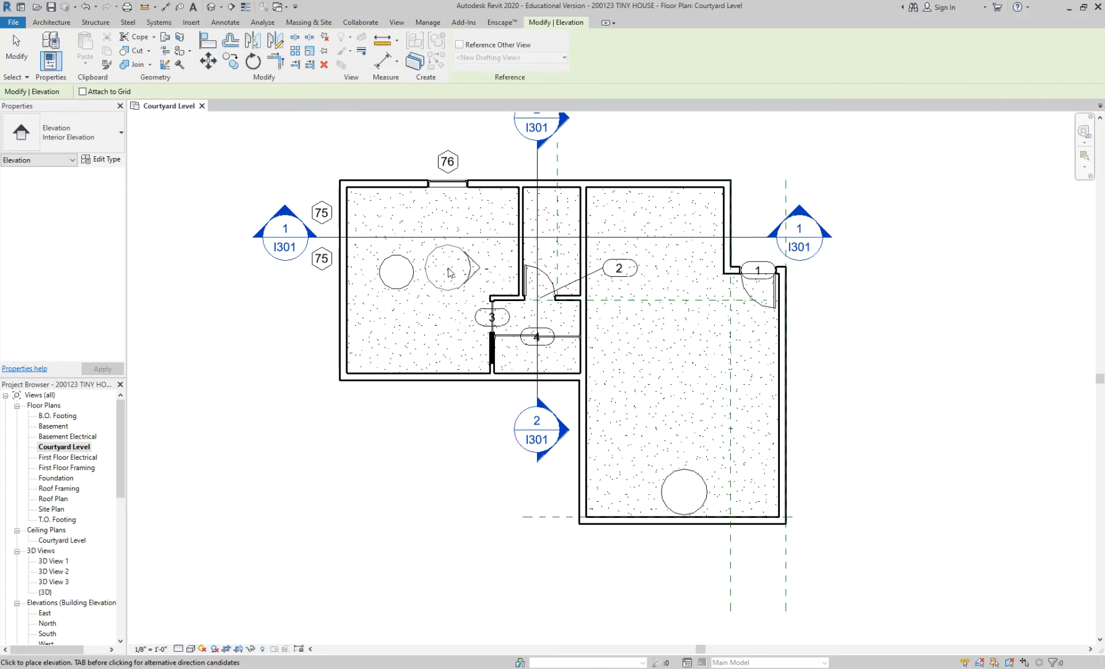
scroll(451, 272, "up", 1)
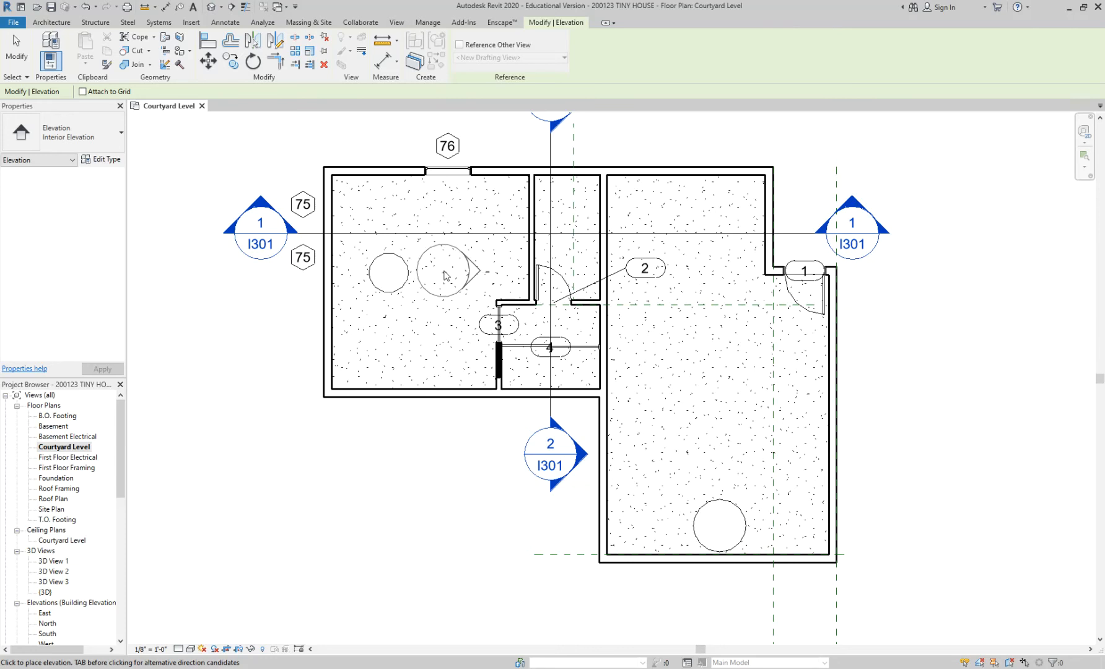
left_click(443, 275)
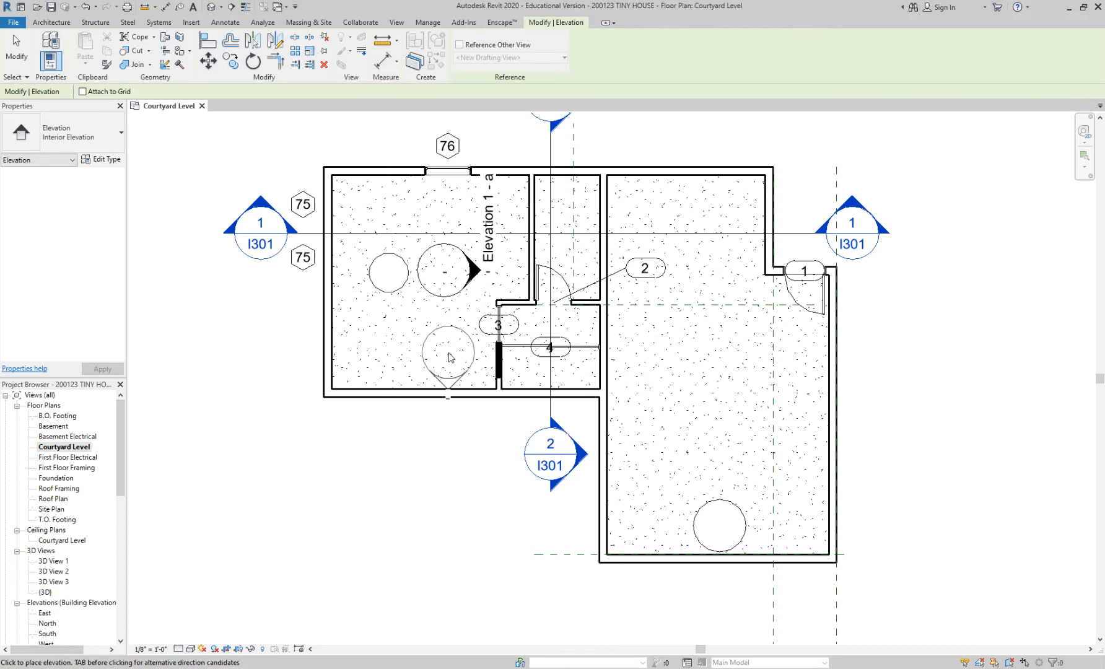
key("Escape")
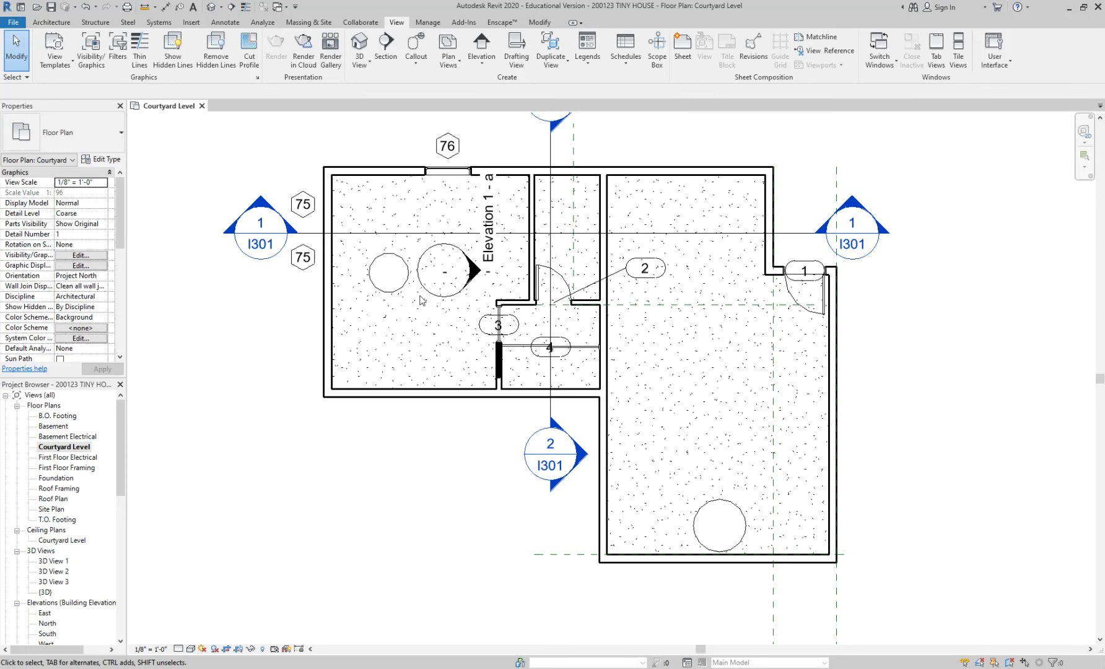
Step: Set the Courtyard Level floor plan's view scale to 1/4" = 1'-0"
scroll(420, 300, "up", 1)
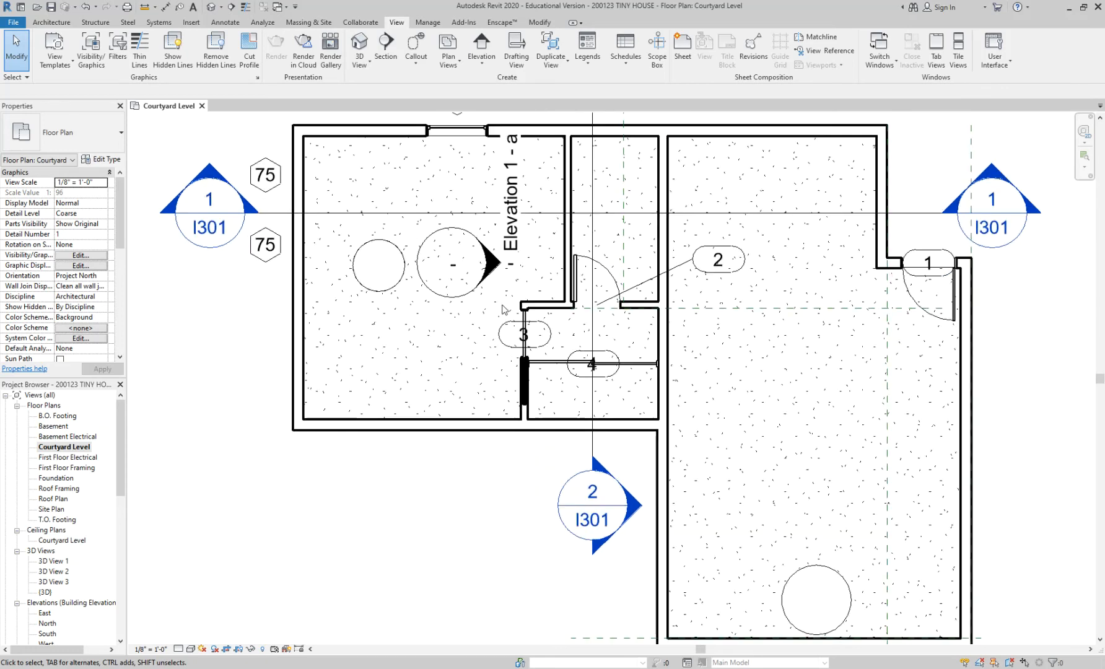
scroll(499, 308, "up", 3)
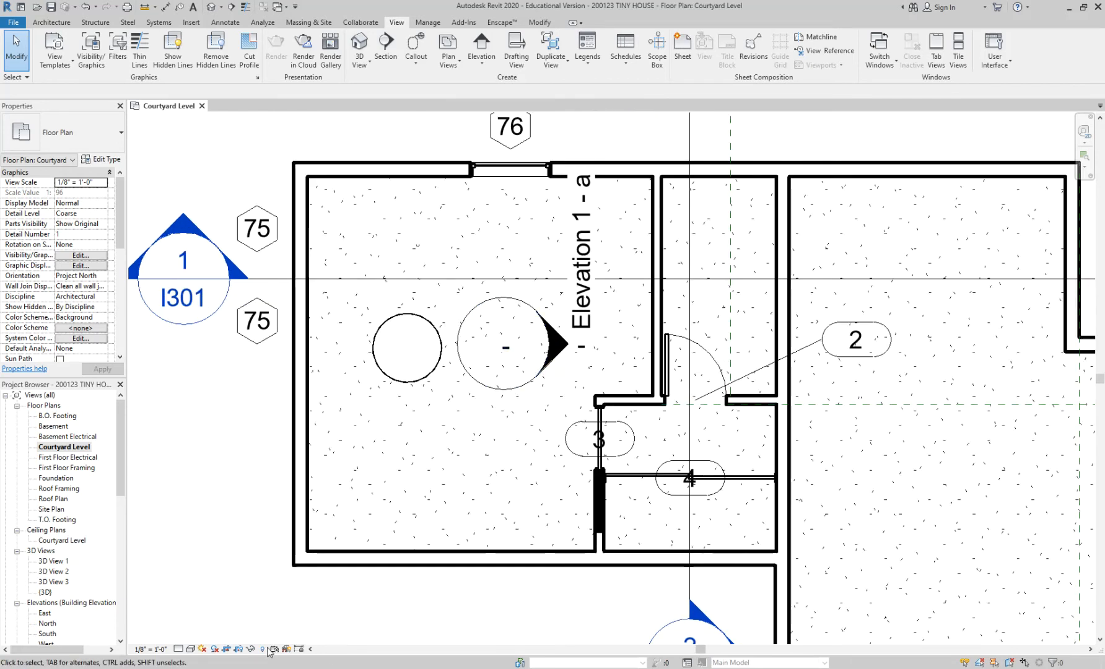
left_click(155, 649)
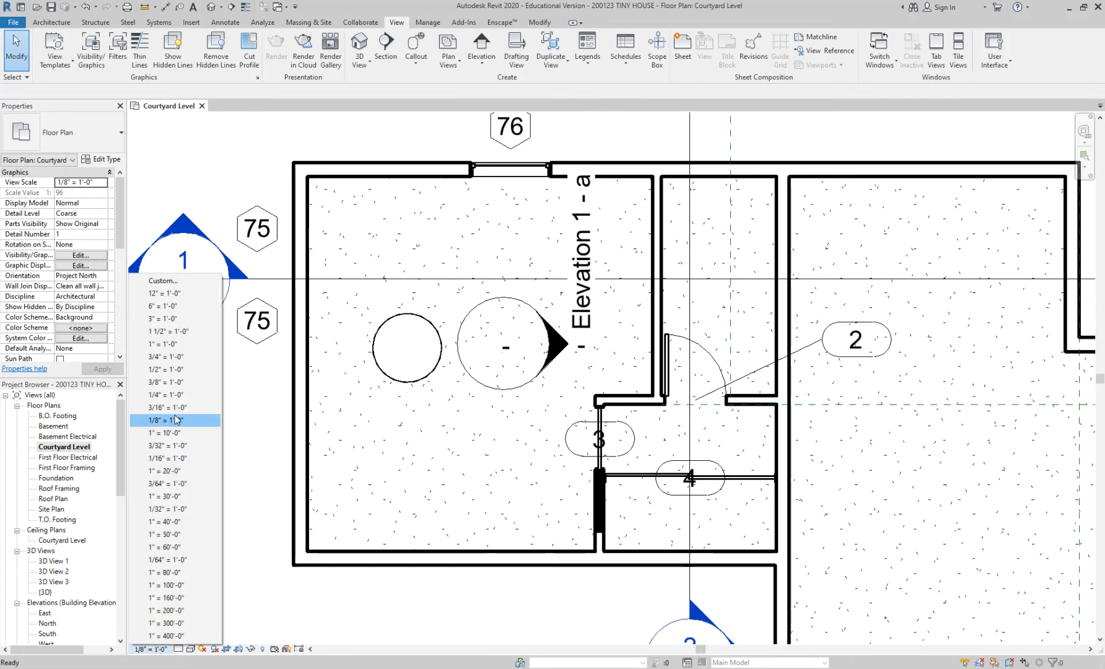
left_click(174, 396)
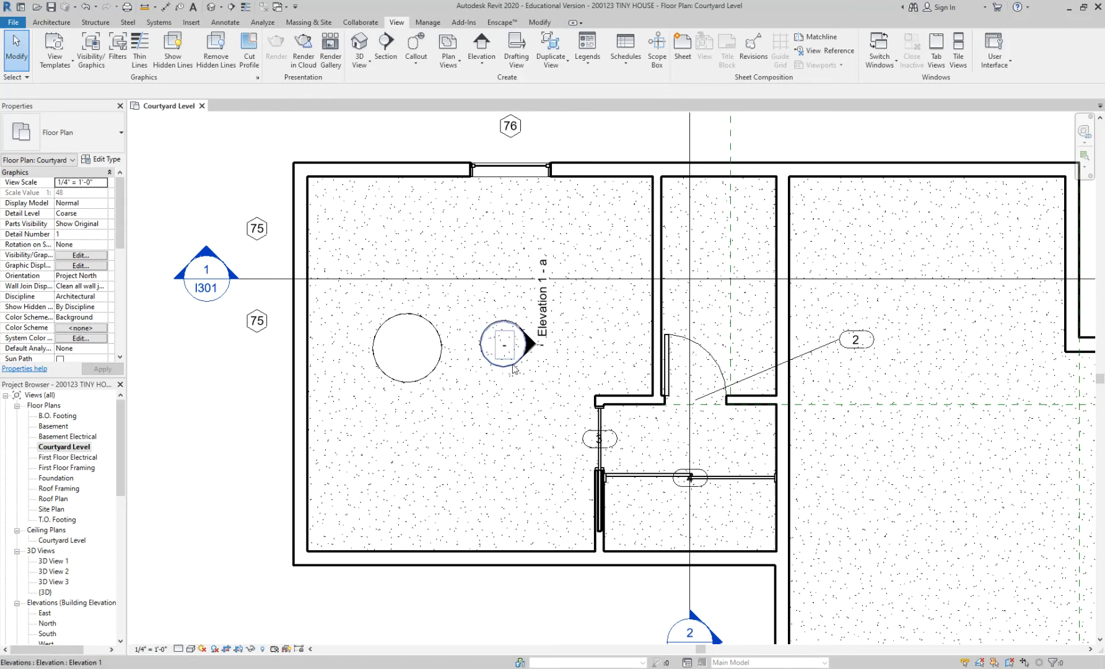
Step: Examine the interior elevation marker's parts by selecting its arrow for the view extents and its circle for the direction options
scroll(512, 365, "up", 2)
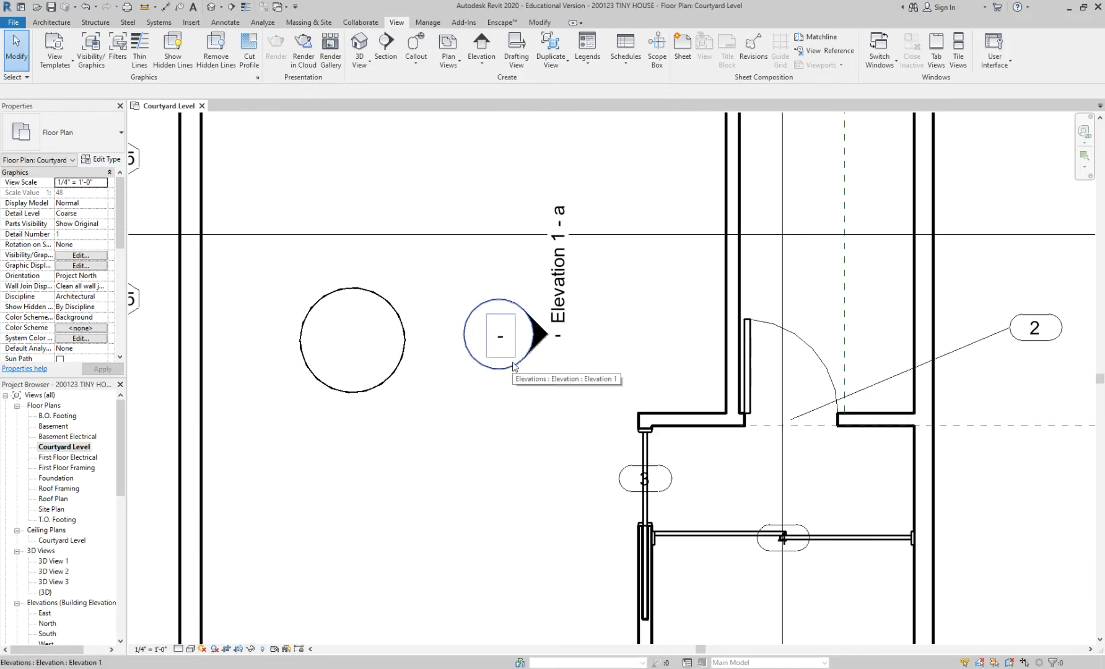
left_click(541, 339)
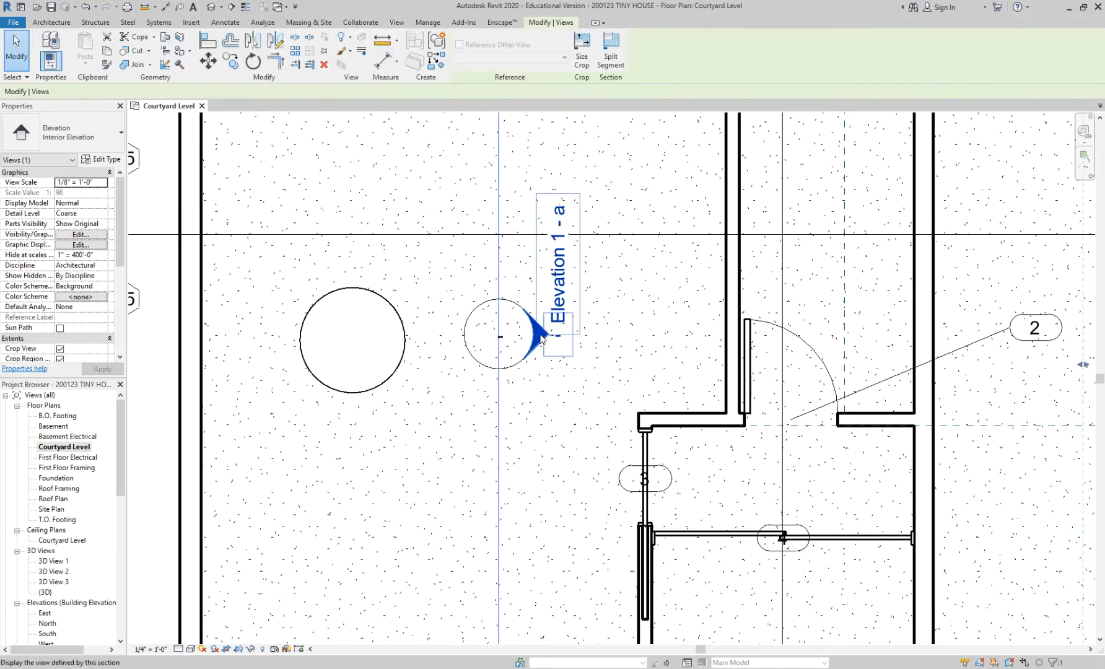
scroll(542, 338, "down", 2)
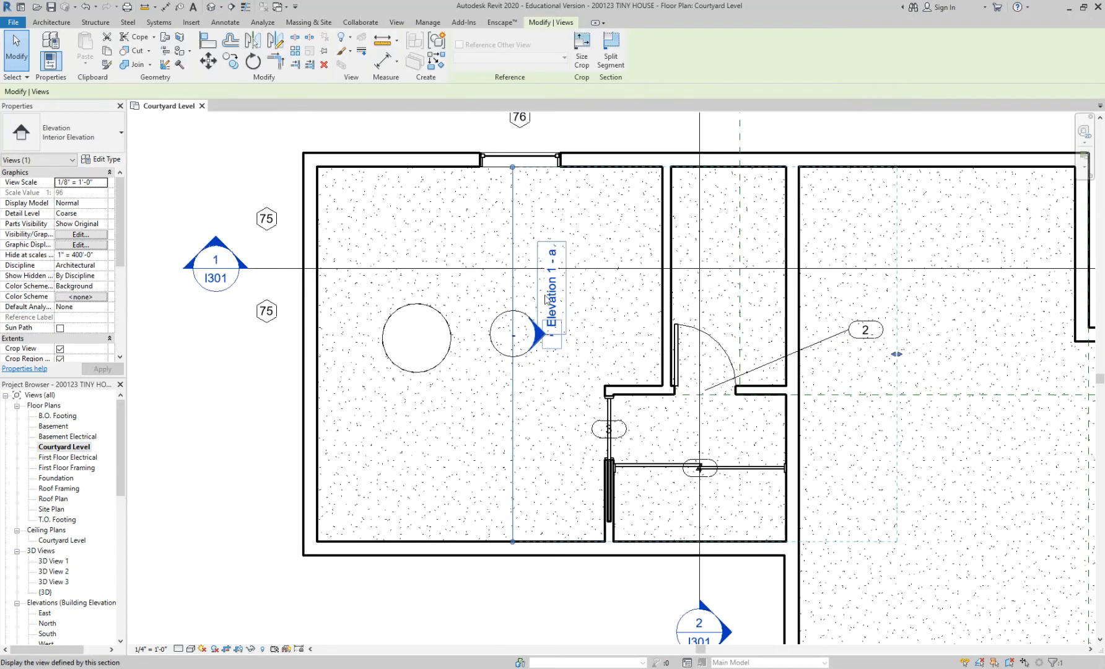
scroll(503, 314, "up", 2)
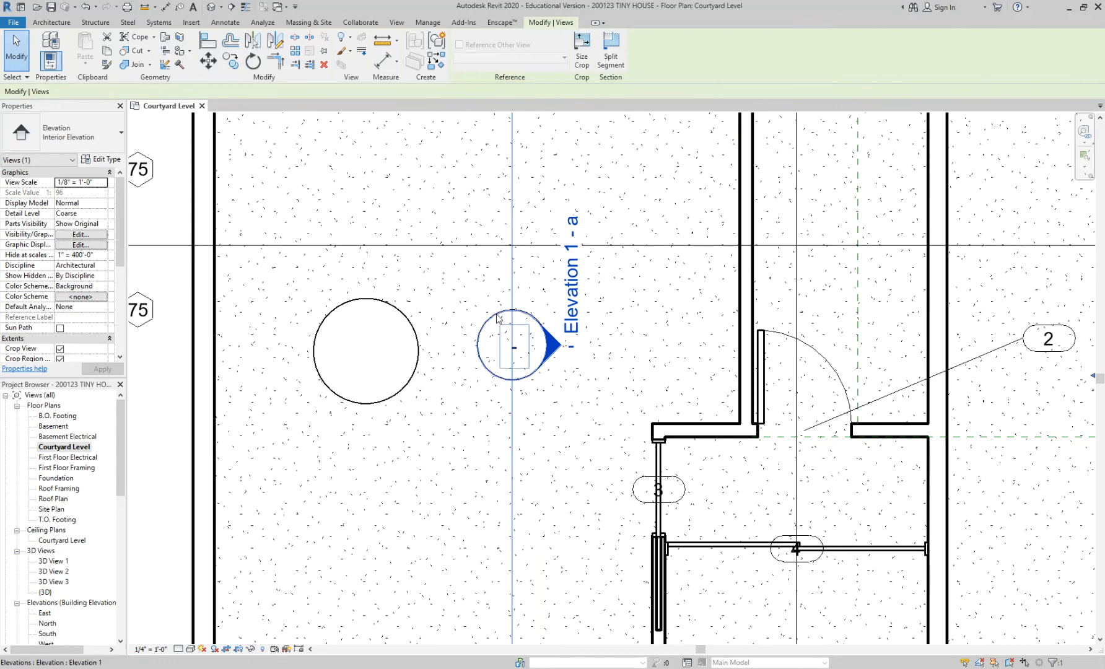
left_click(498, 316)
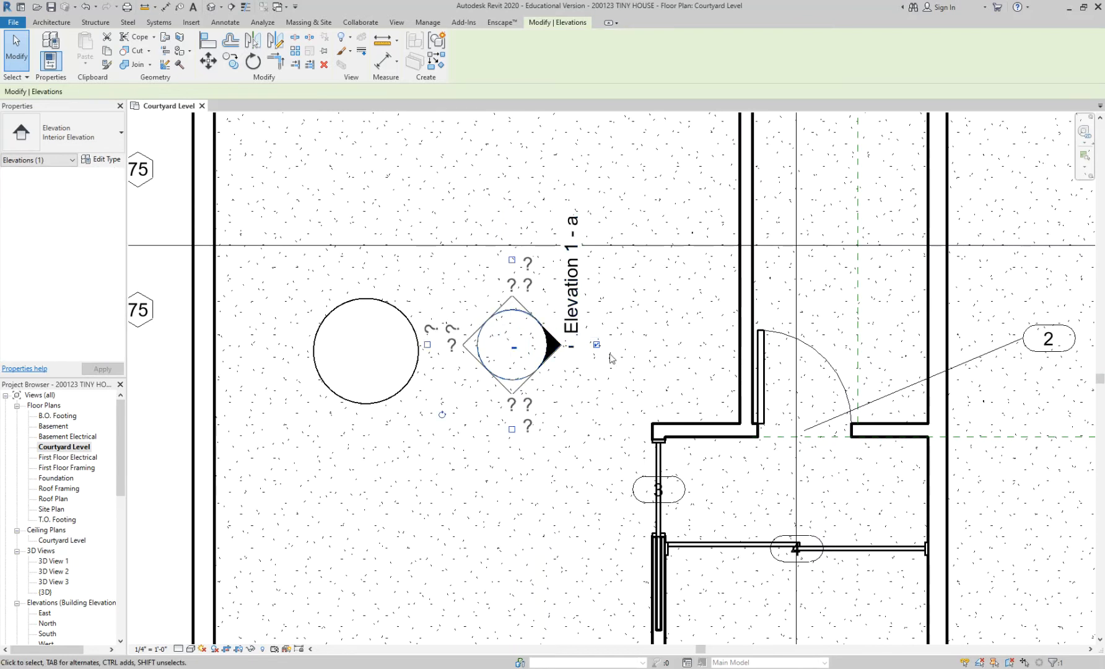
scroll(495, 341, "up", 2)
key("Escape")
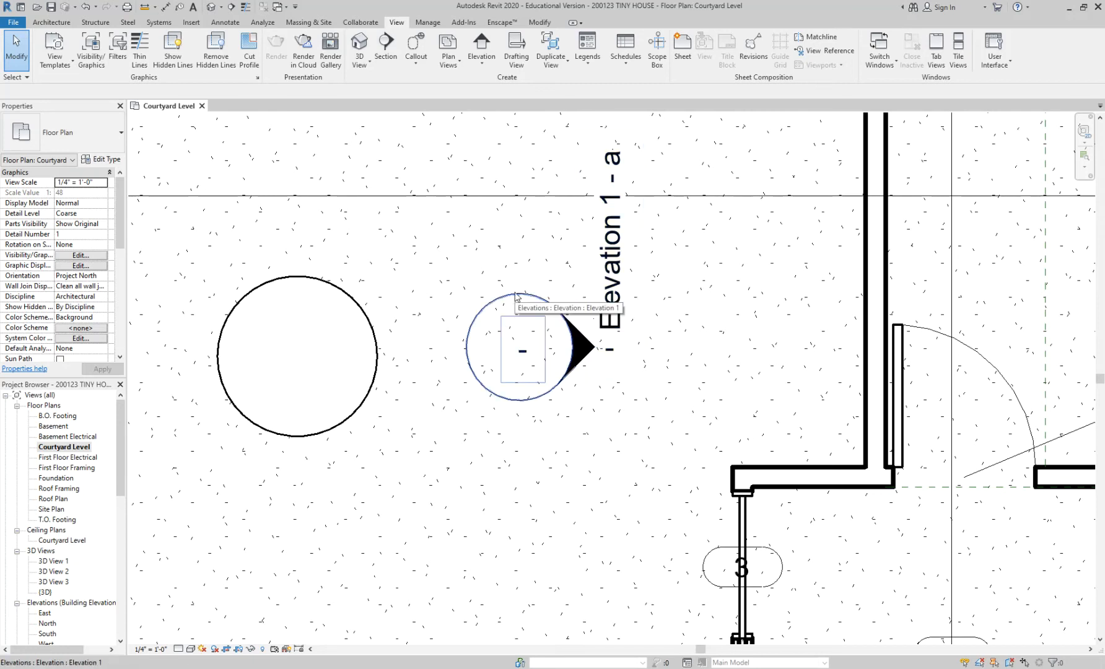
Step: Add a west-facing elevation view to the interior elevation marker in the west room
left_click(517, 299)
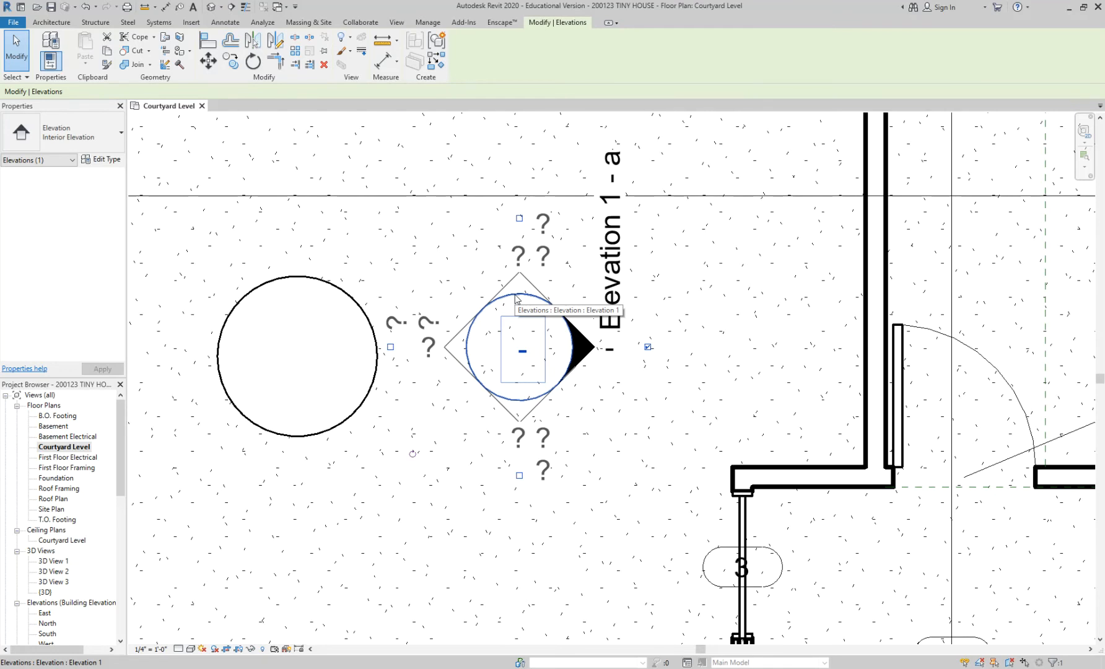
left_click(580, 354)
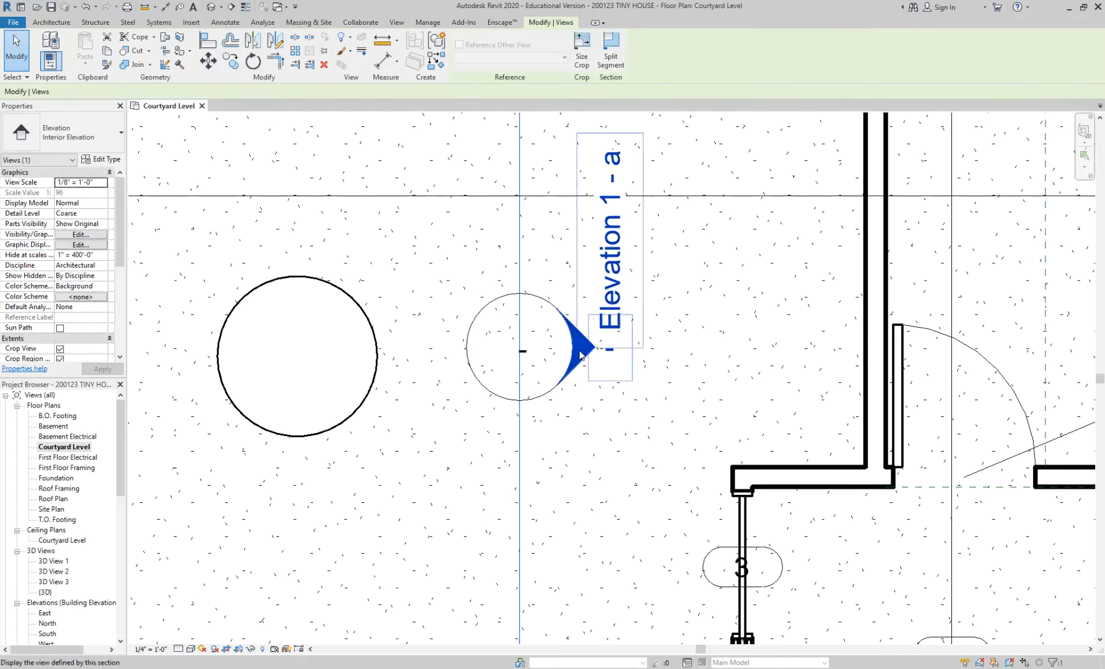
left_click(488, 310)
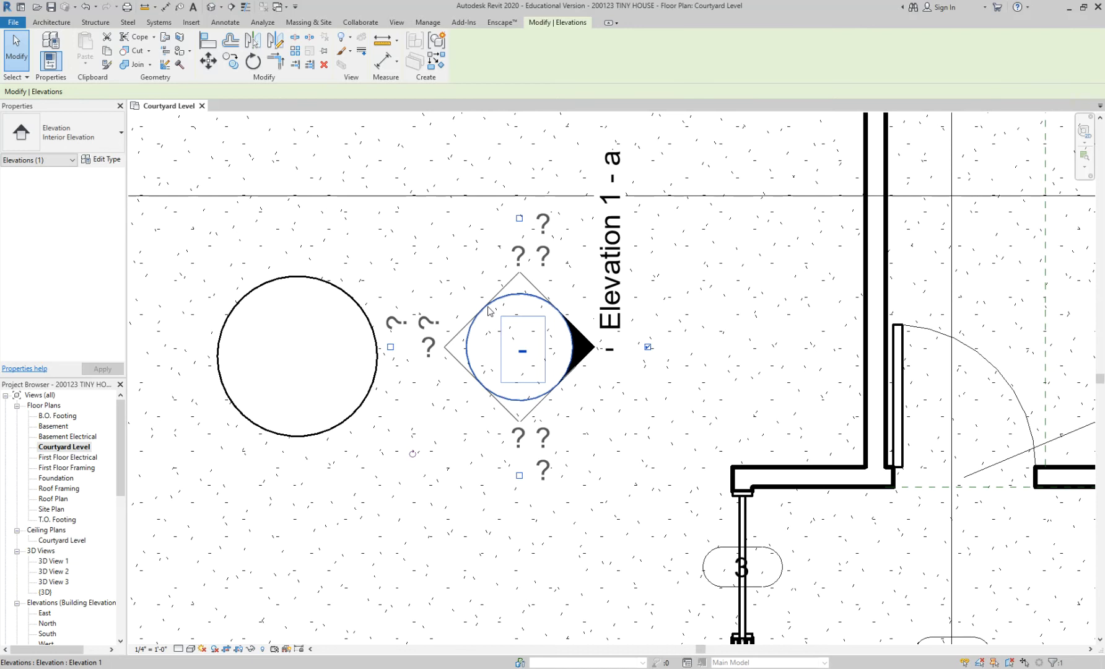
left_click(390, 348)
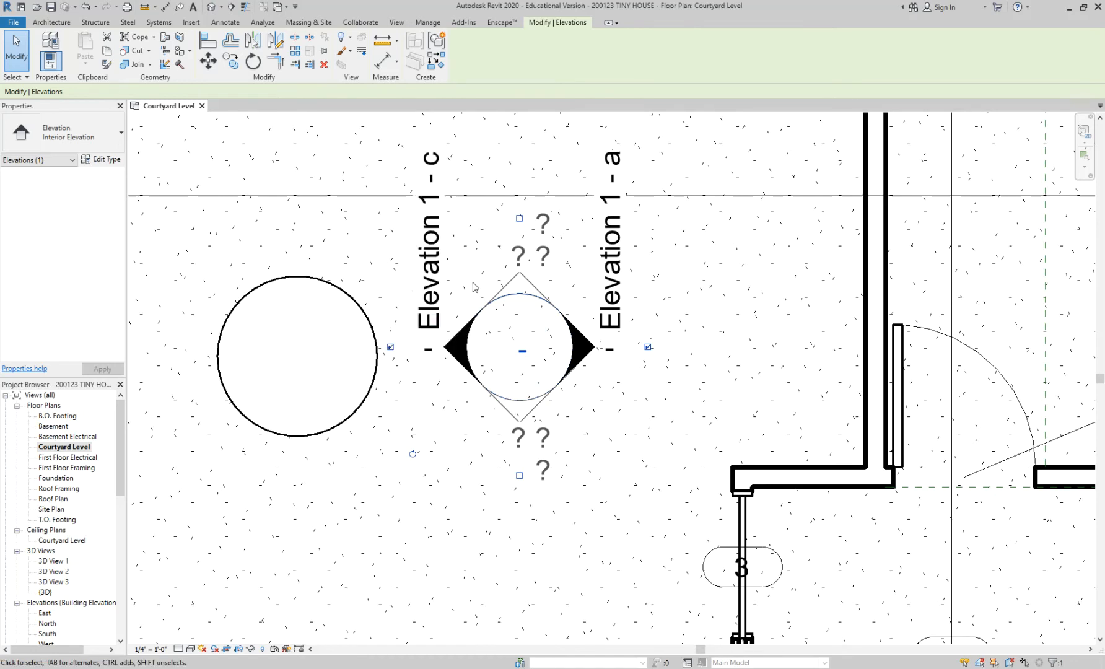
Step: Add north-facing and south-facing elevation views to the interior elevation marker in the west room
left_click(520, 219)
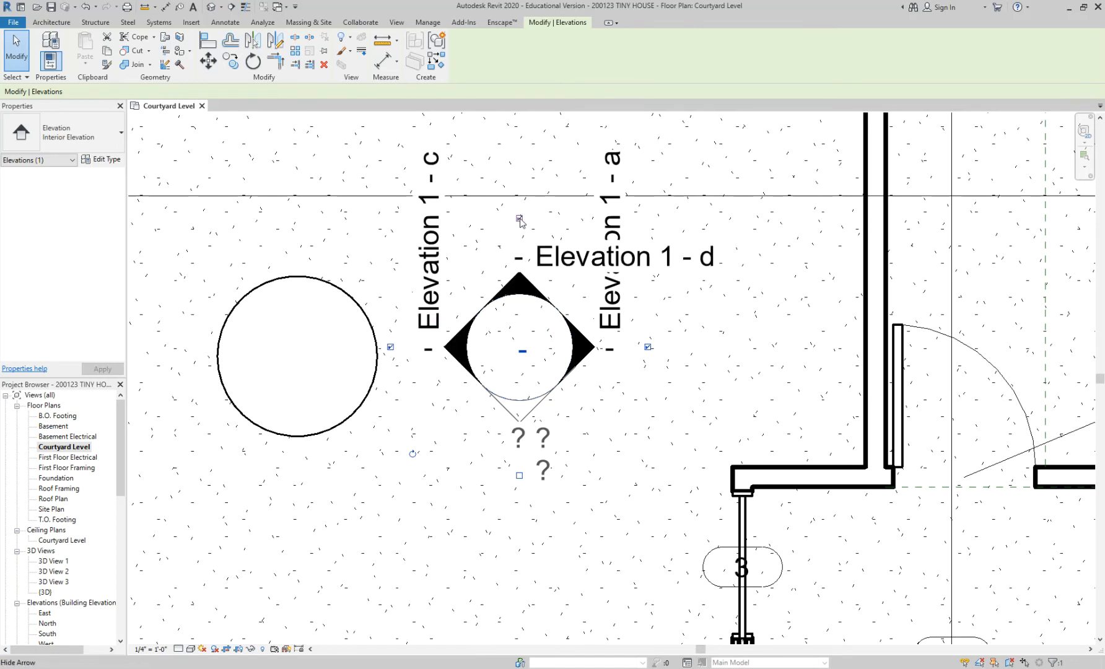
left_click(520, 476)
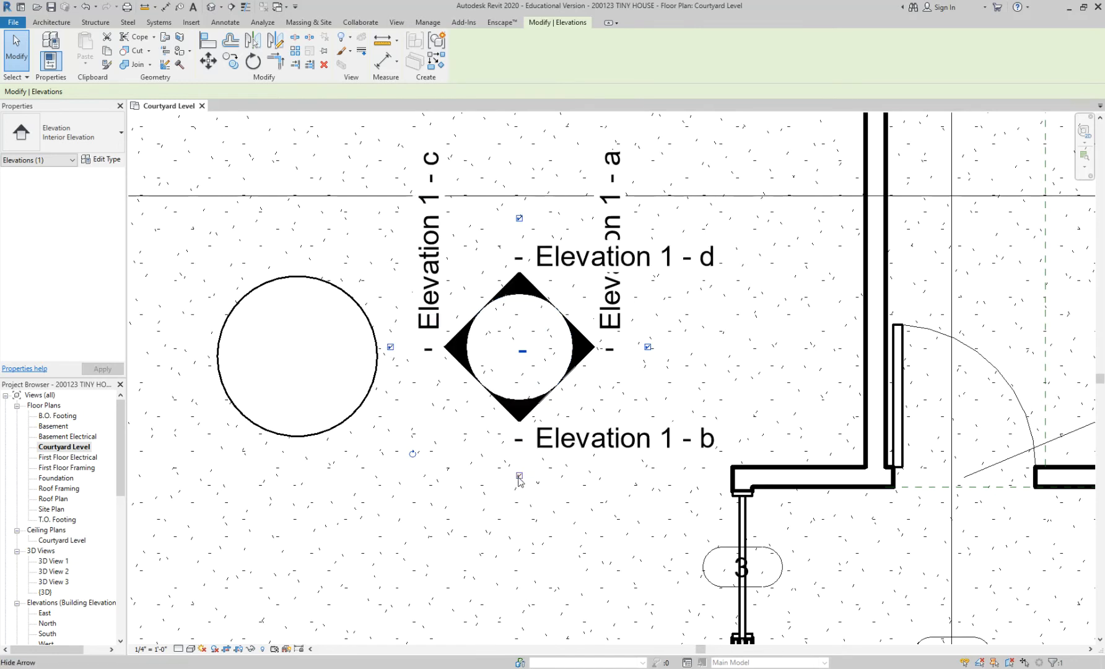
Step: Delete the marker's north-facing elevation view, restore it, and deselect the marker
left_click(520, 219)
left_click(578, 340)
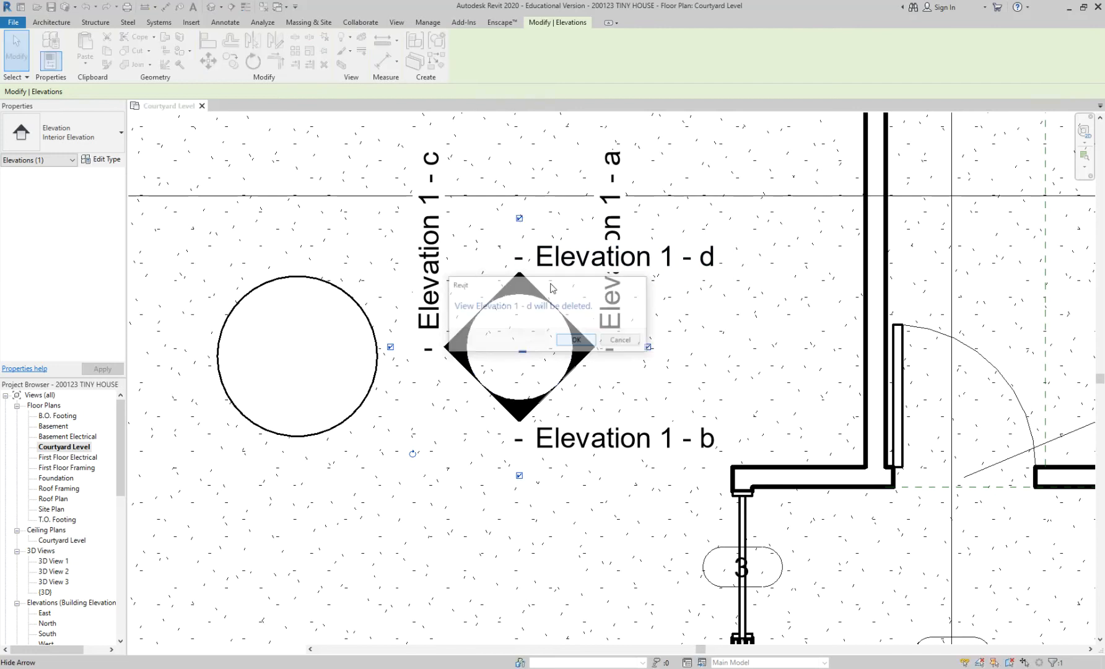
left_click(520, 219)
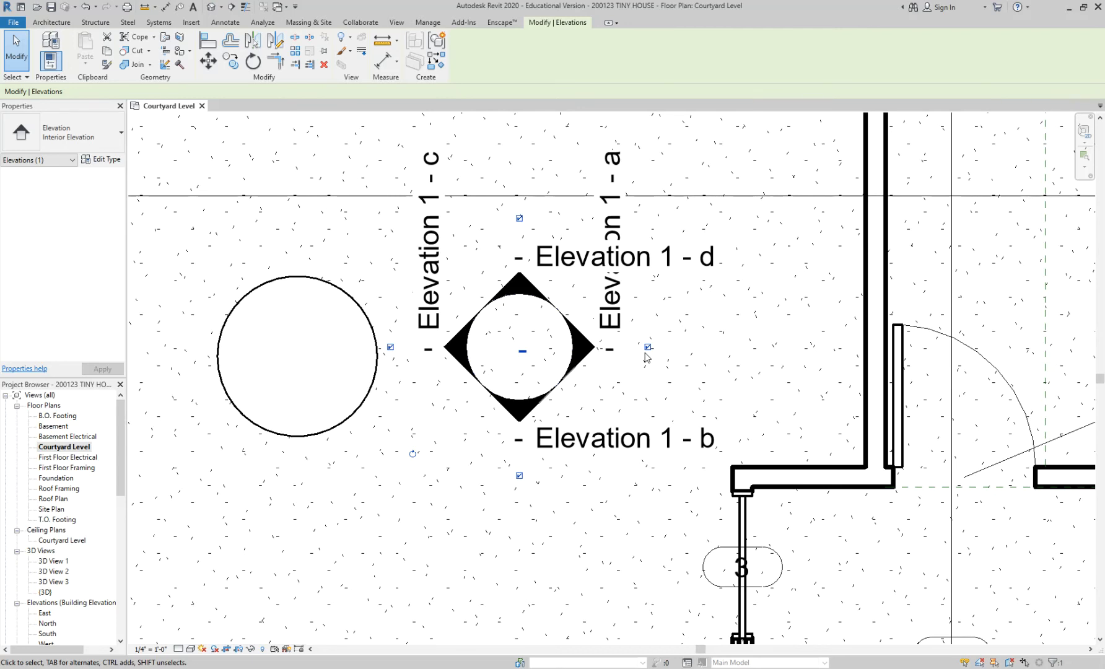
scroll(596, 414, "down", 3)
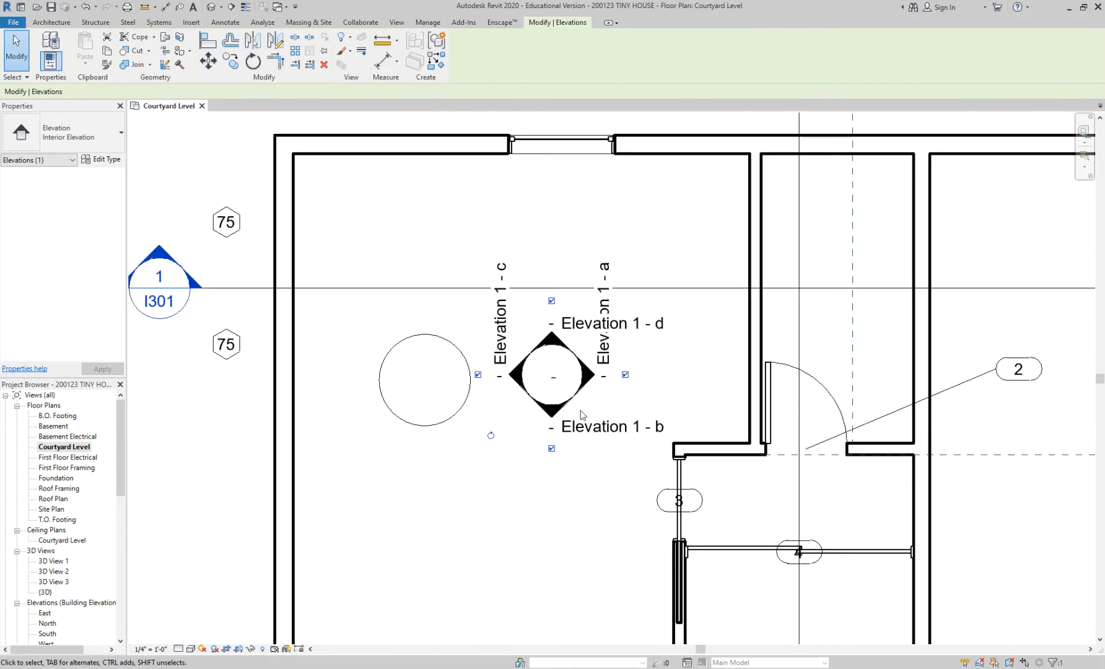
key("Escape")
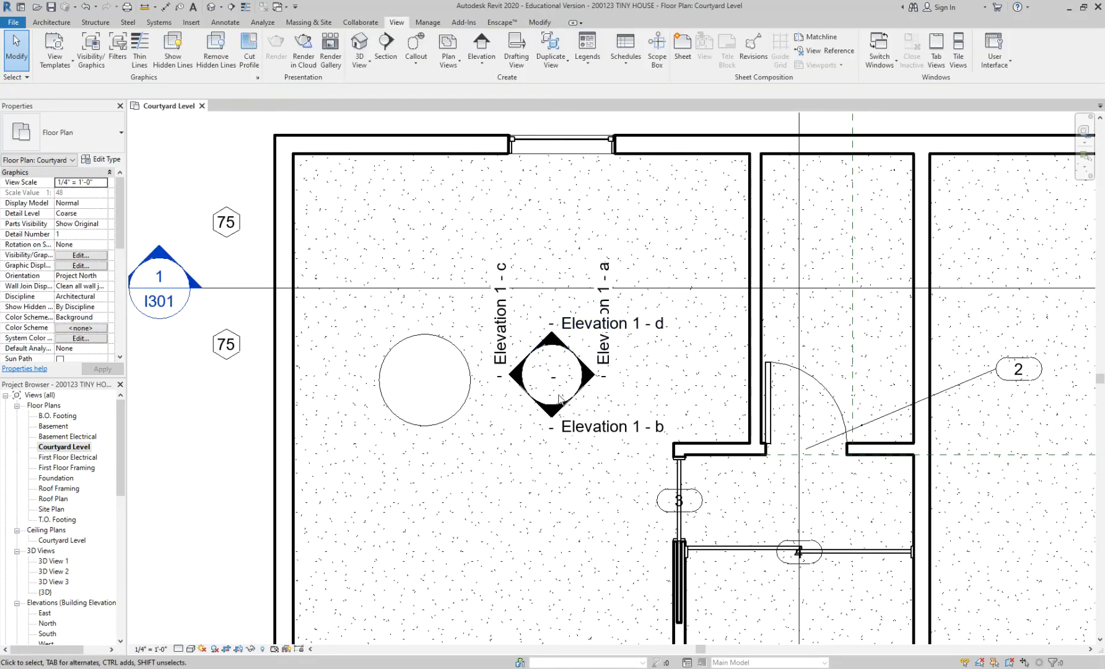
Step: Open the type properties of the 1/2" Circle elevation tag used by the west room's Interior Elevation marker
scroll(560, 398, "up", 2)
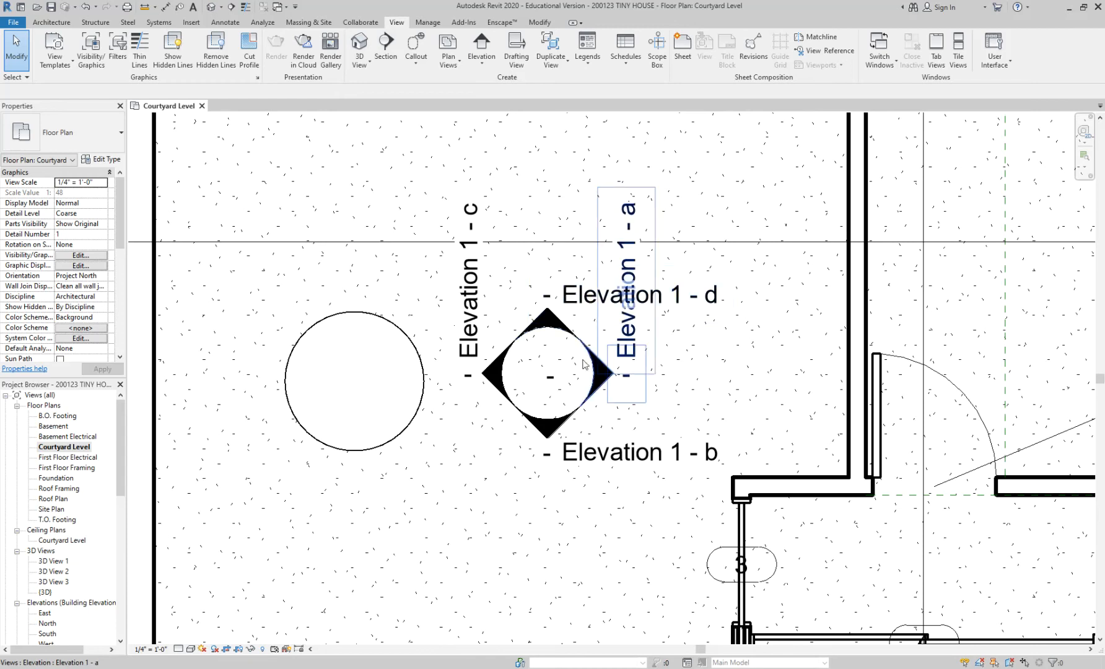
scroll(555, 427, "up", 1)
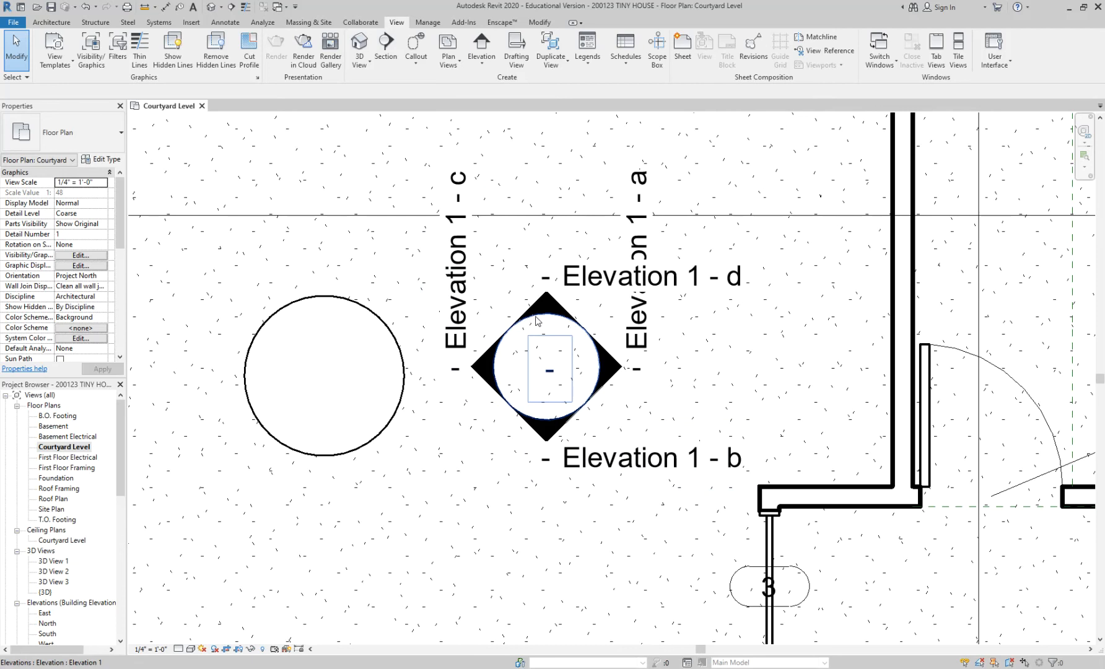
scroll(546, 301, "up", 1)
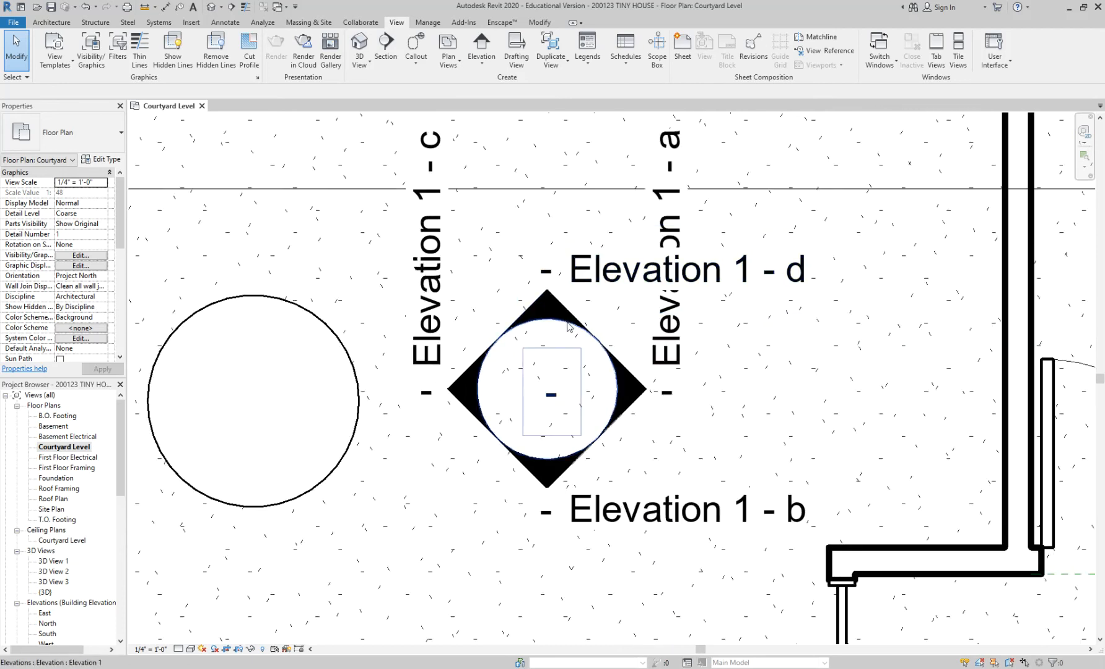
left_click(569, 327)
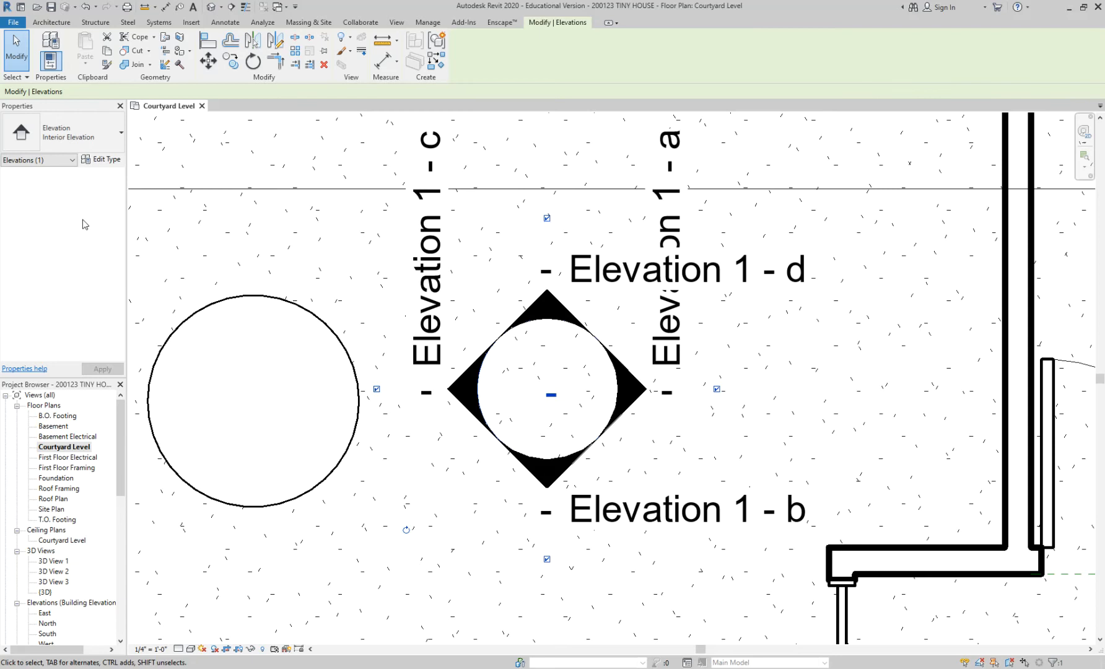
left_click(106, 161)
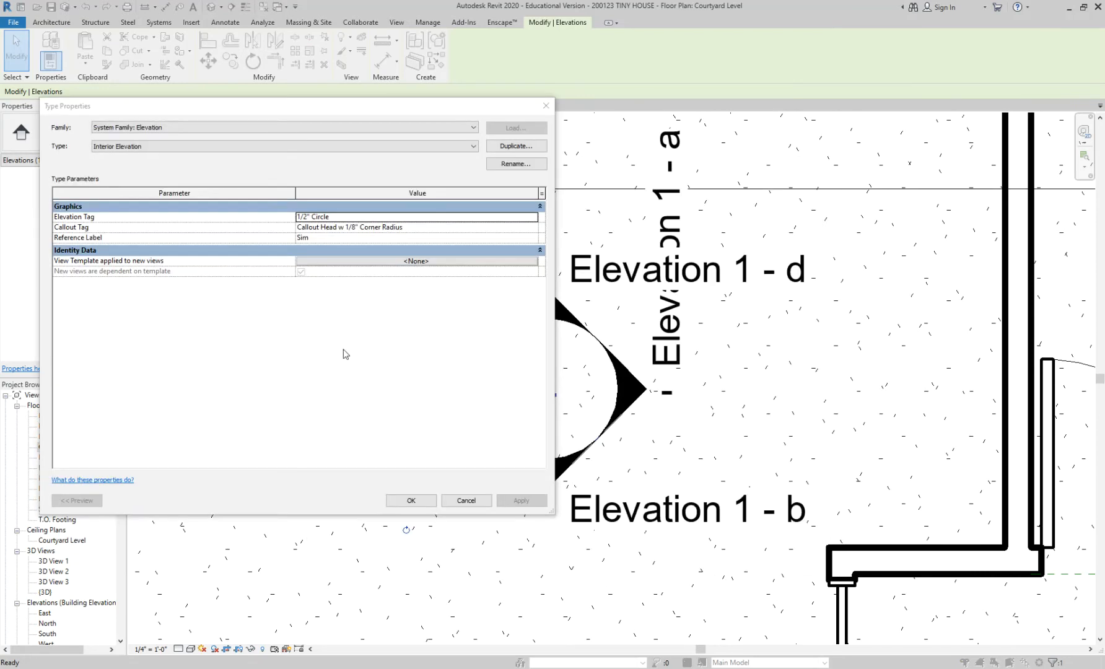
left_click_drag(551, 513, 407, 519)
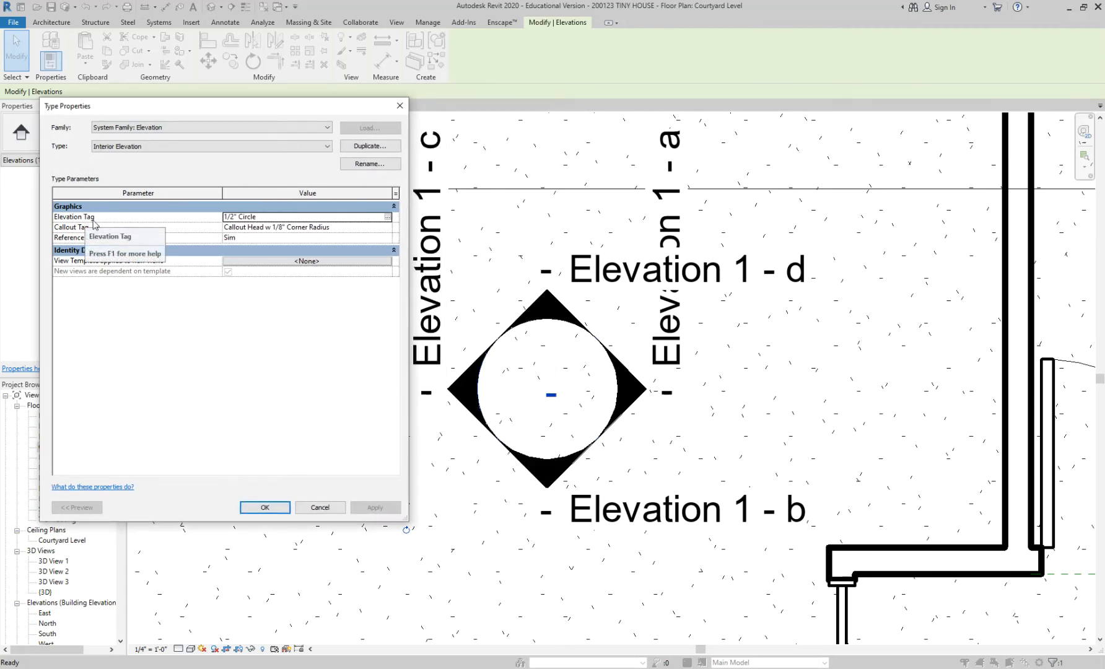
left_click(264, 218)
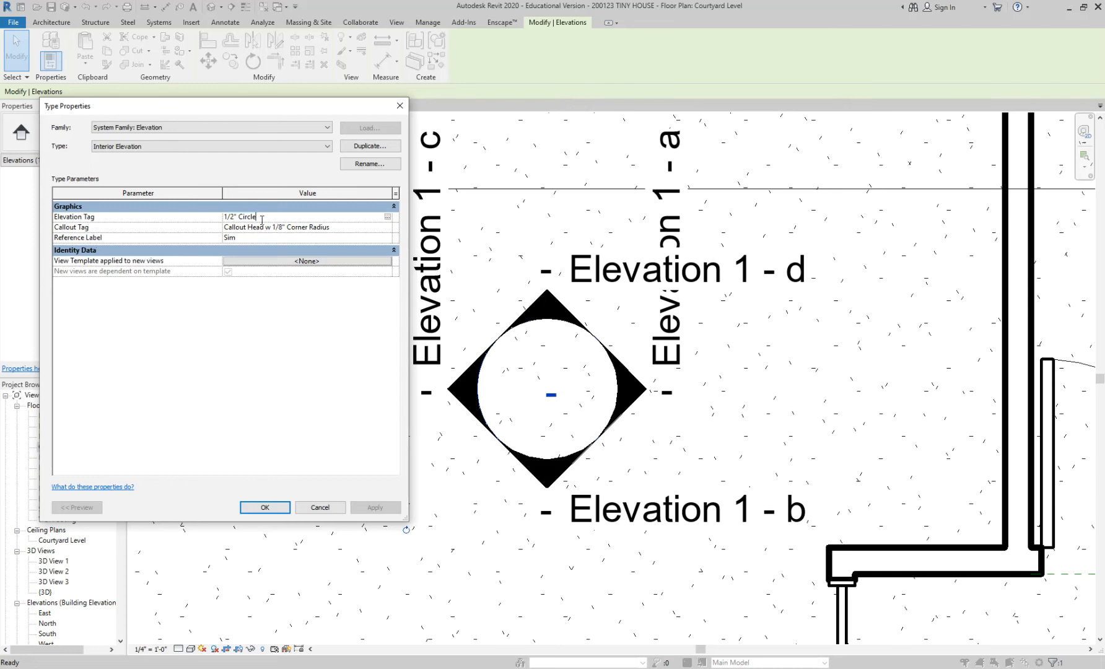
left_click(388, 217)
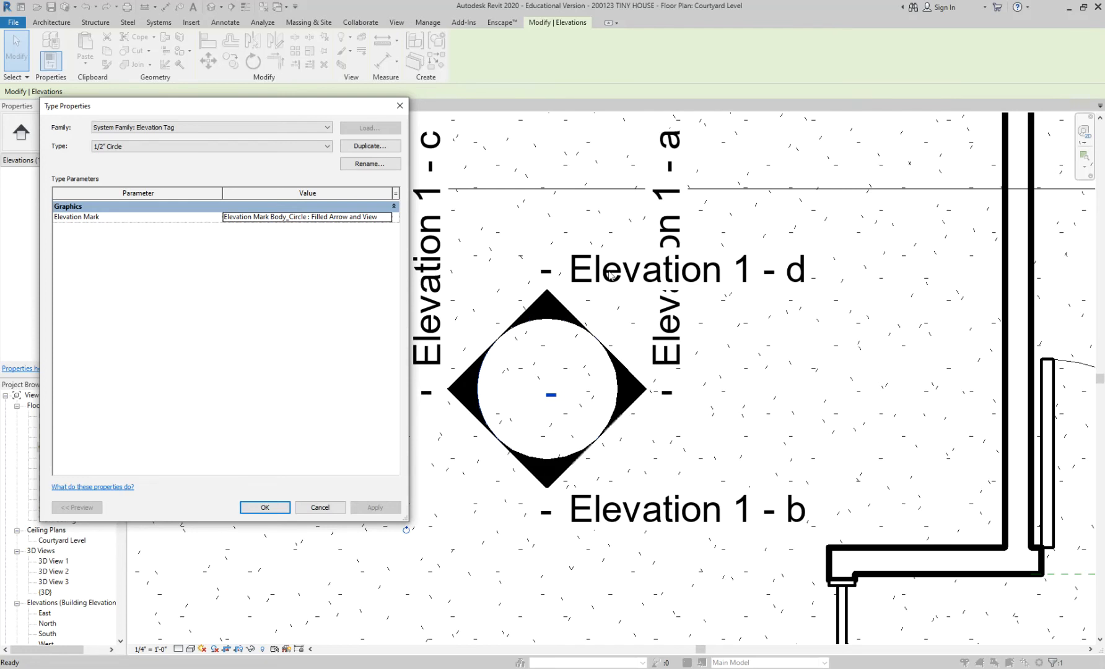
Step: Set the tag's elevation mark to Elevation Mark Body_Circle : Detail Number and apply it to the Interior Elevation type
left_click(387, 217)
left_click(387, 217)
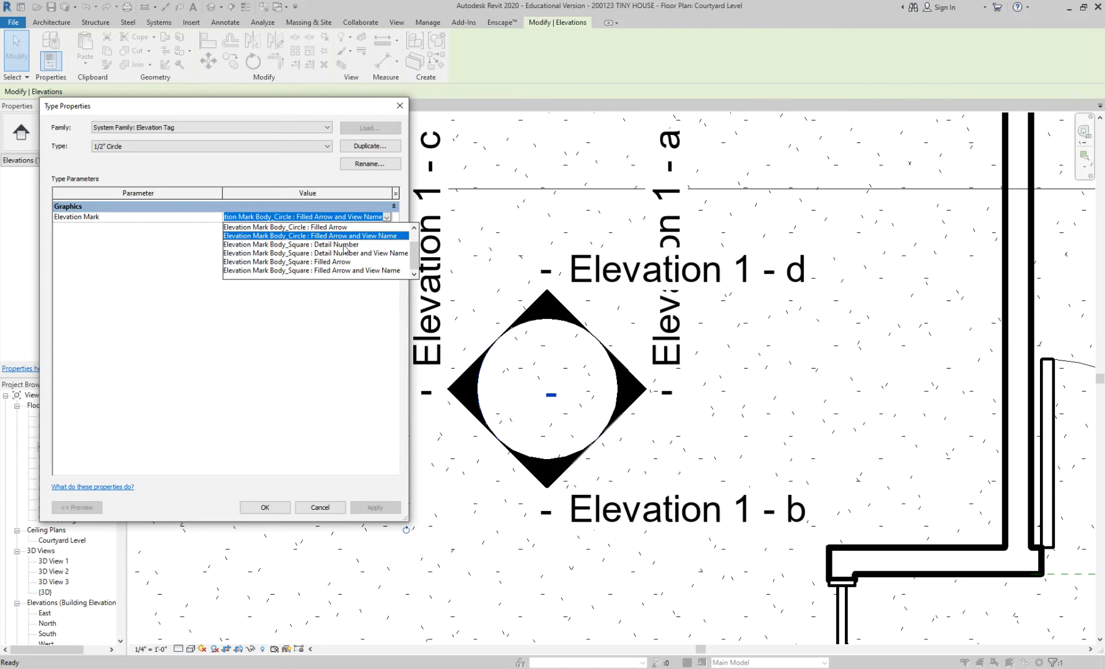
scroll(345, 249, "up", 1)
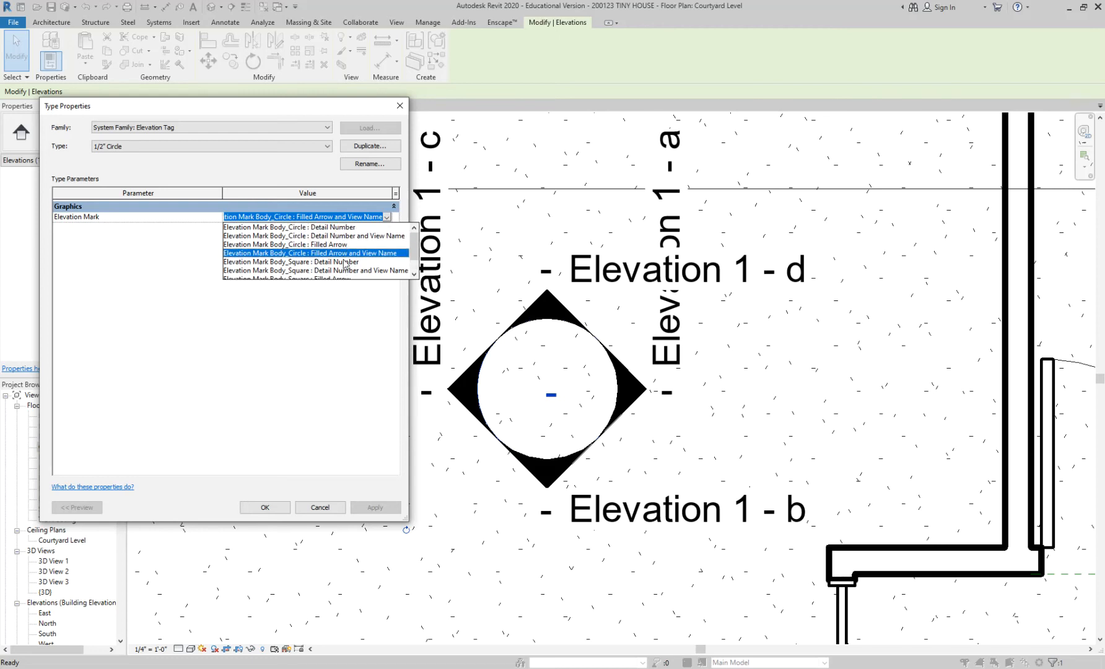
left_click(318, 228)
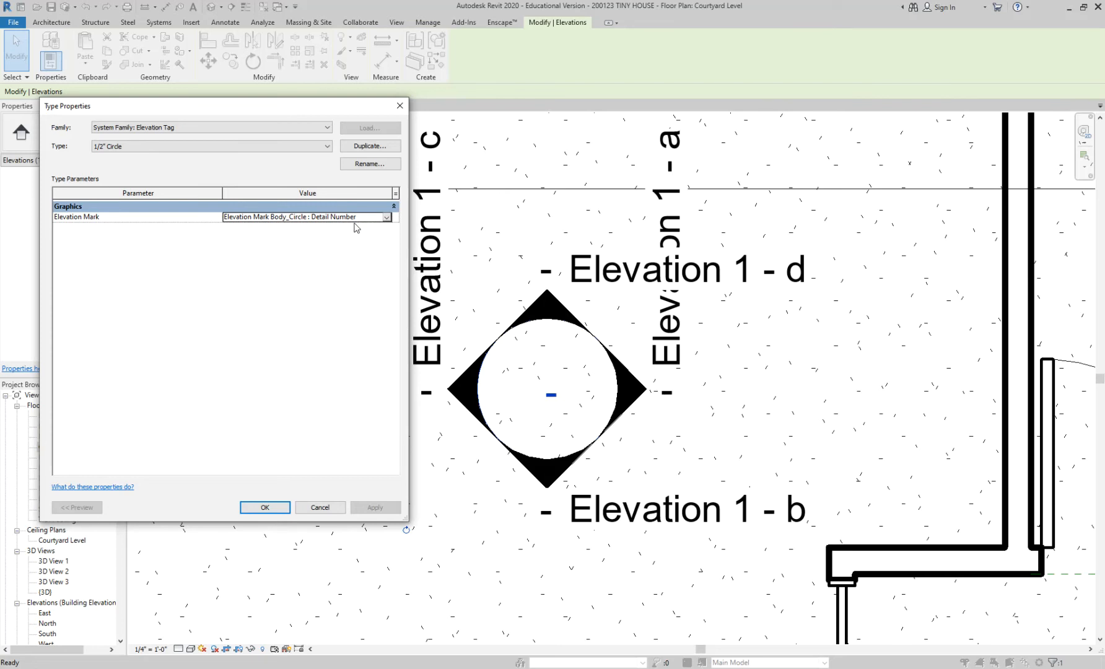
left_click(265, 508)
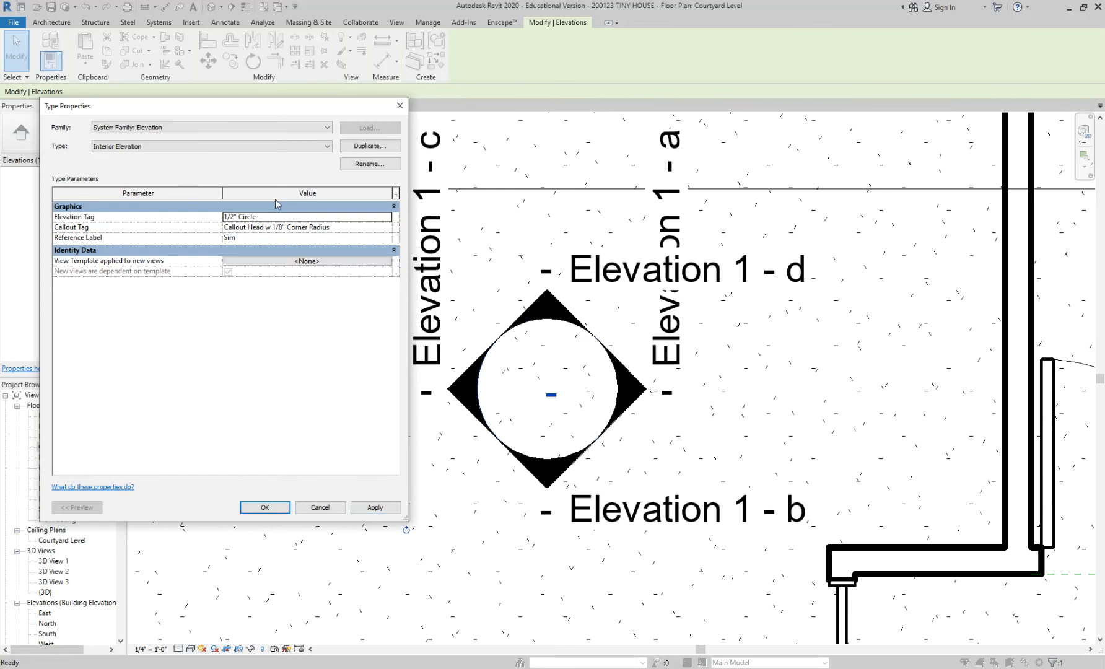
left_click(376, 508)
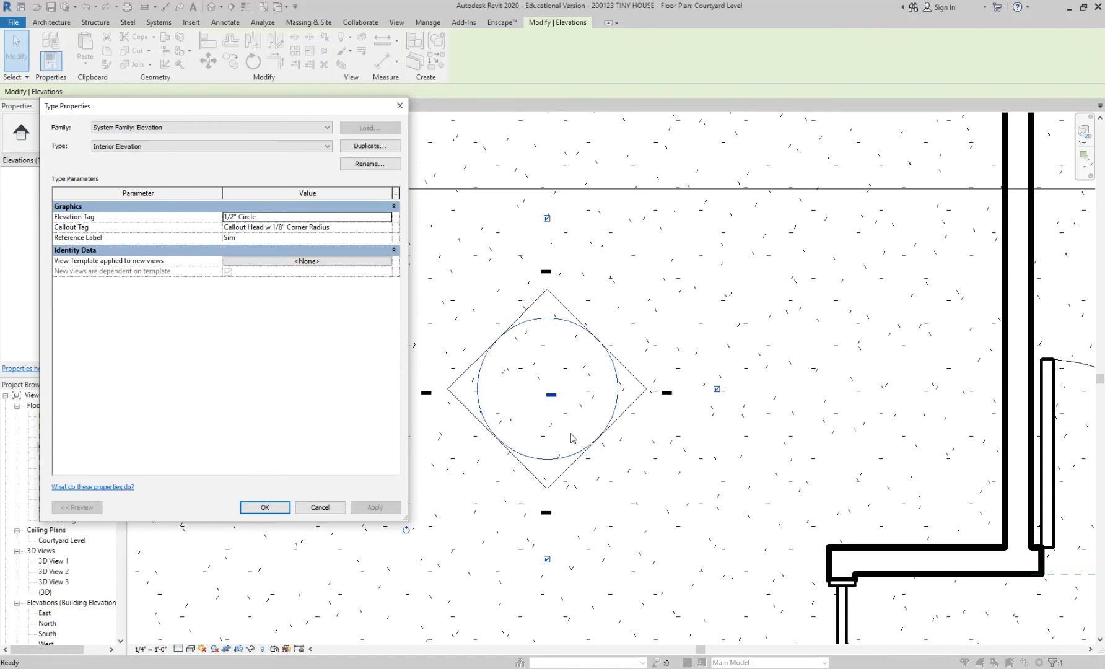
Step: Change the 1/2" Circle tag's elevation mark to Elevation Mark Body_Circle : Filled Arrow and apply it to the Interior Elevation type
left_click(342, 217)
left_click(388, 217)
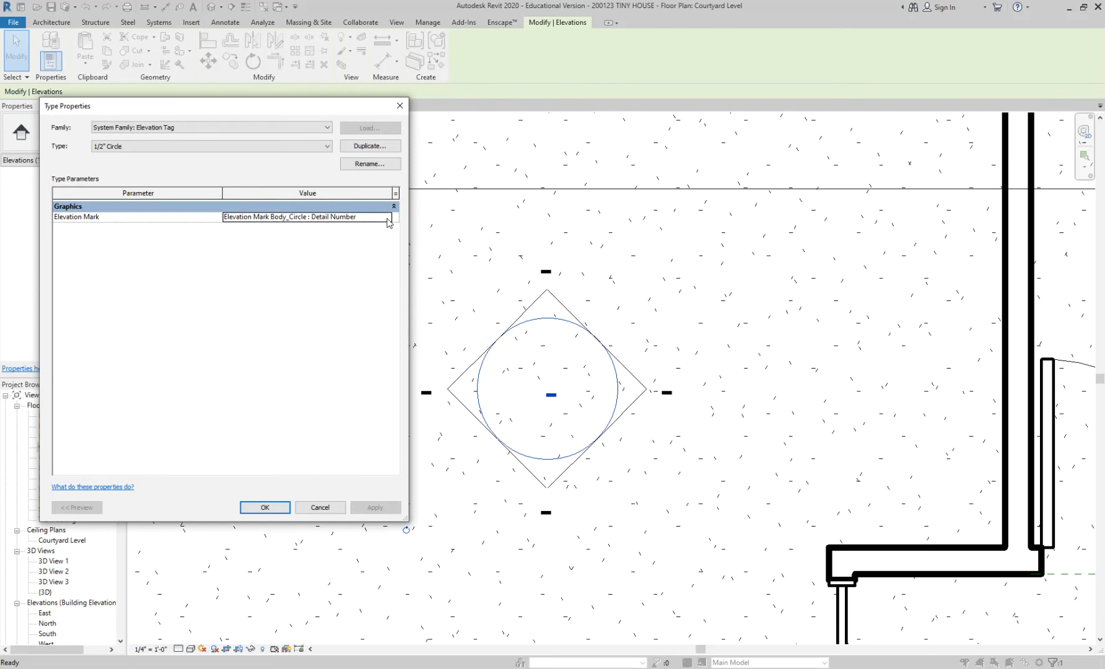
left_click(387, 217)
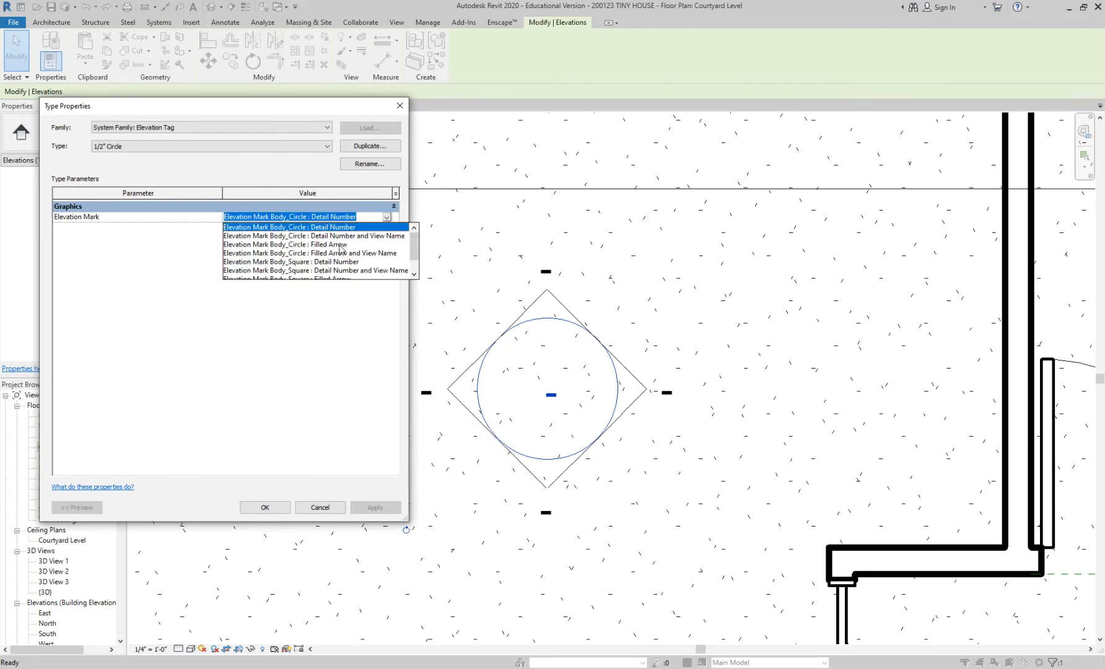
left_click_drag(416, 253, 415, 259)
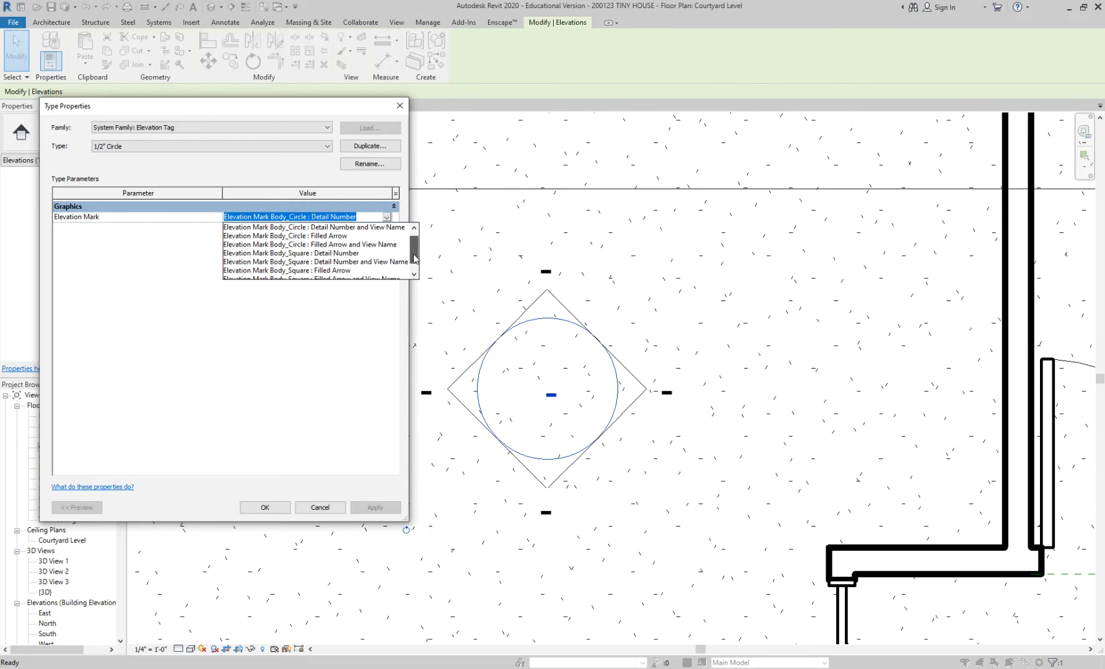
scroll(373, 265, "down", 1)
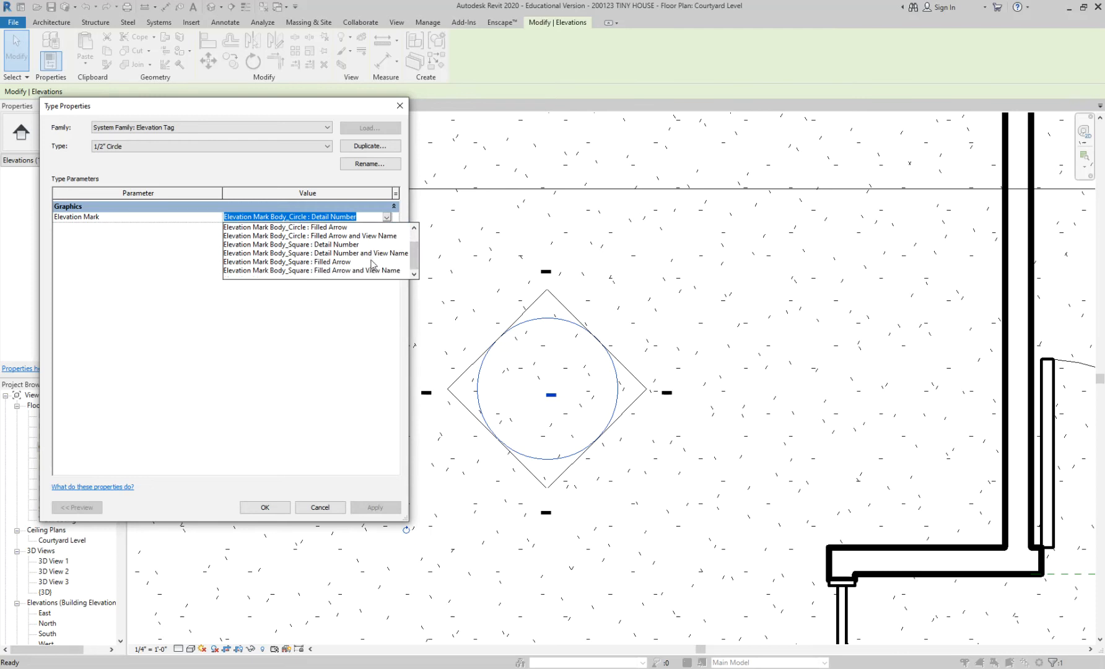
scroll(373, 265, "up", 2)
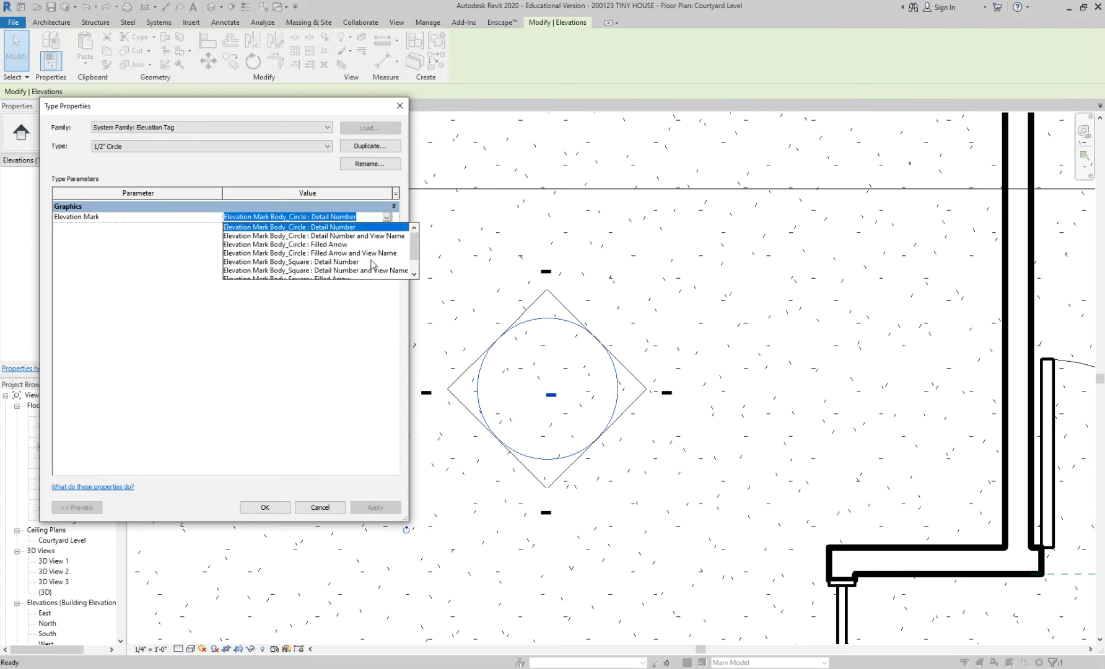
left_click(344, 239)
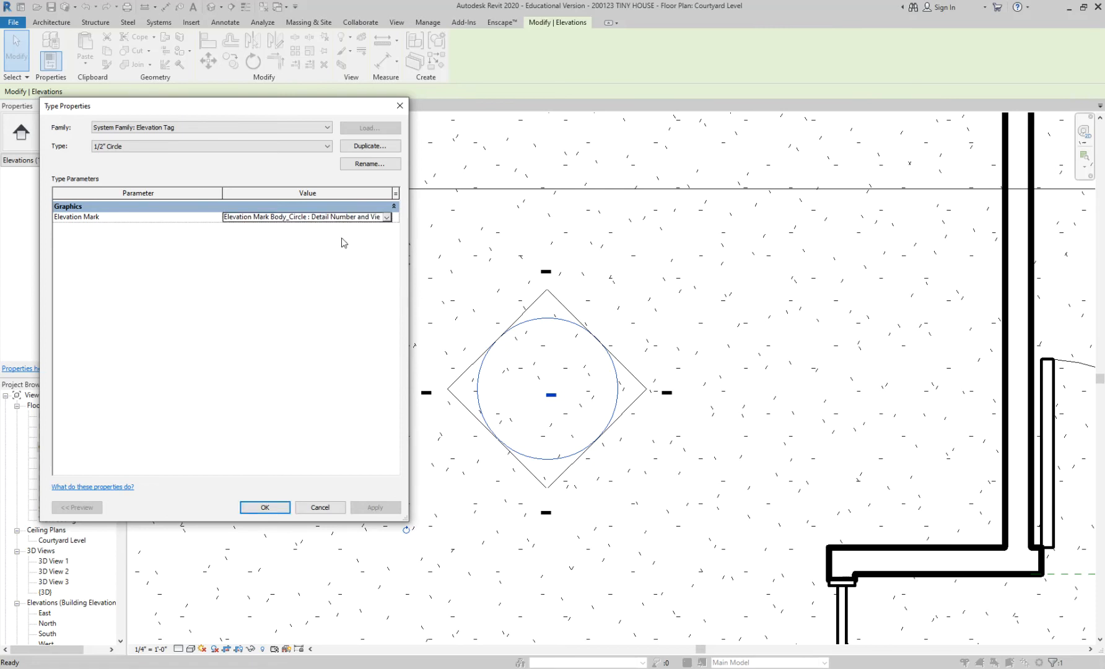
left_click(386, 217)
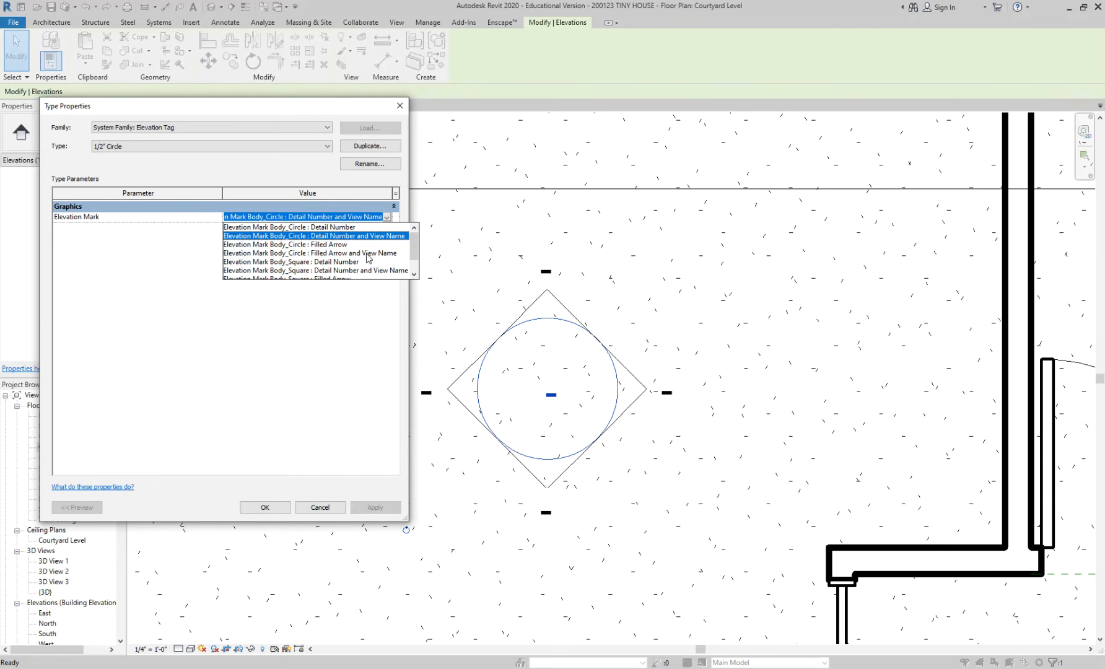
left_click(329, 245)
left_click(265, 508)
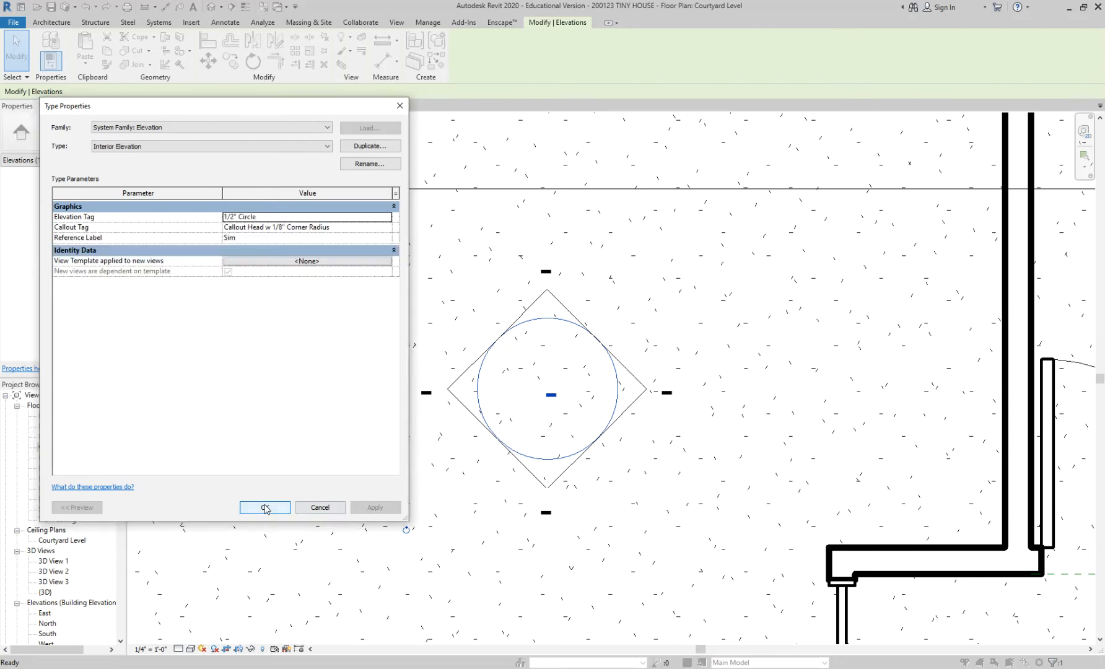
left_click(374, 507)
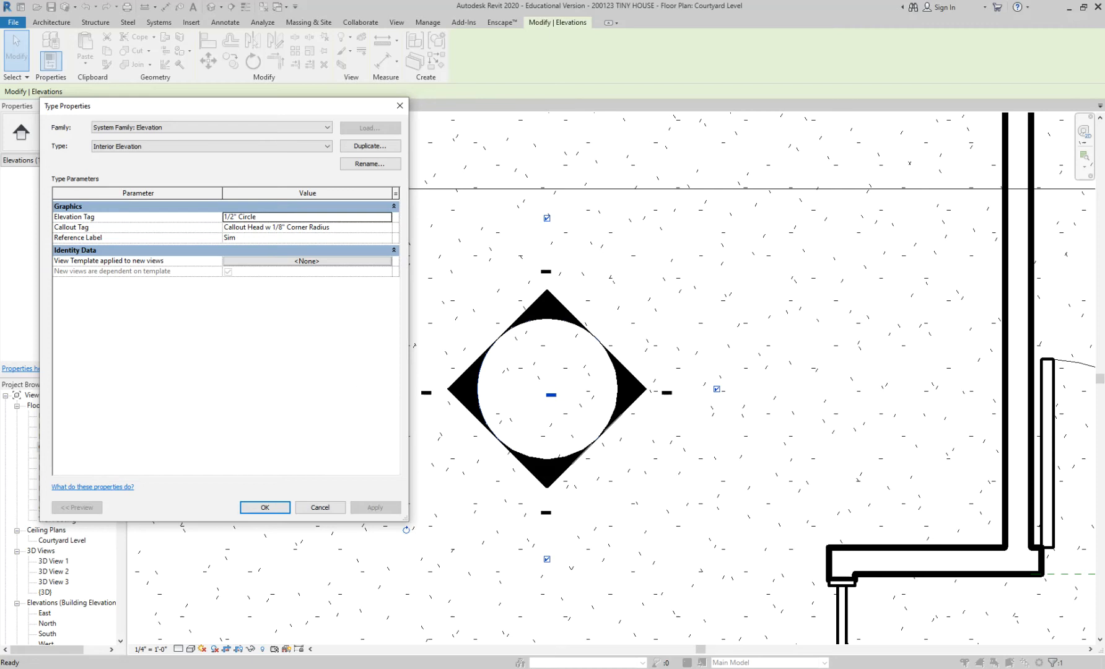
Step: Review the 1/2" Circle tag's elevation mark setting and accept the type properties of the tag and the Interior Elevation type
right_click(437, 668)
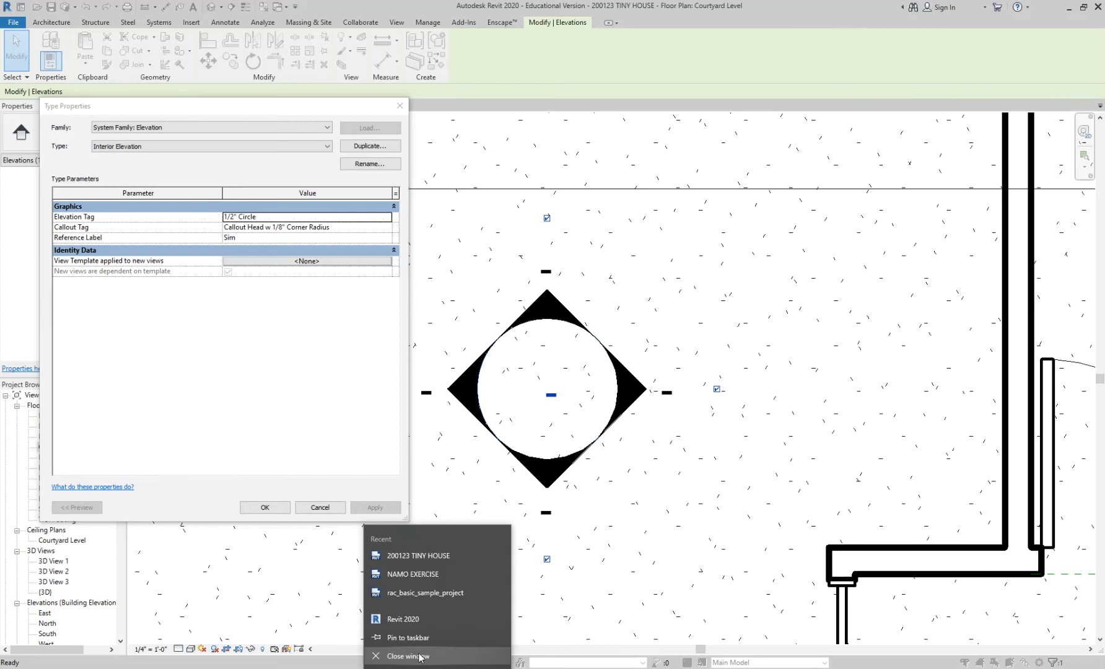
left_click(243, 419)
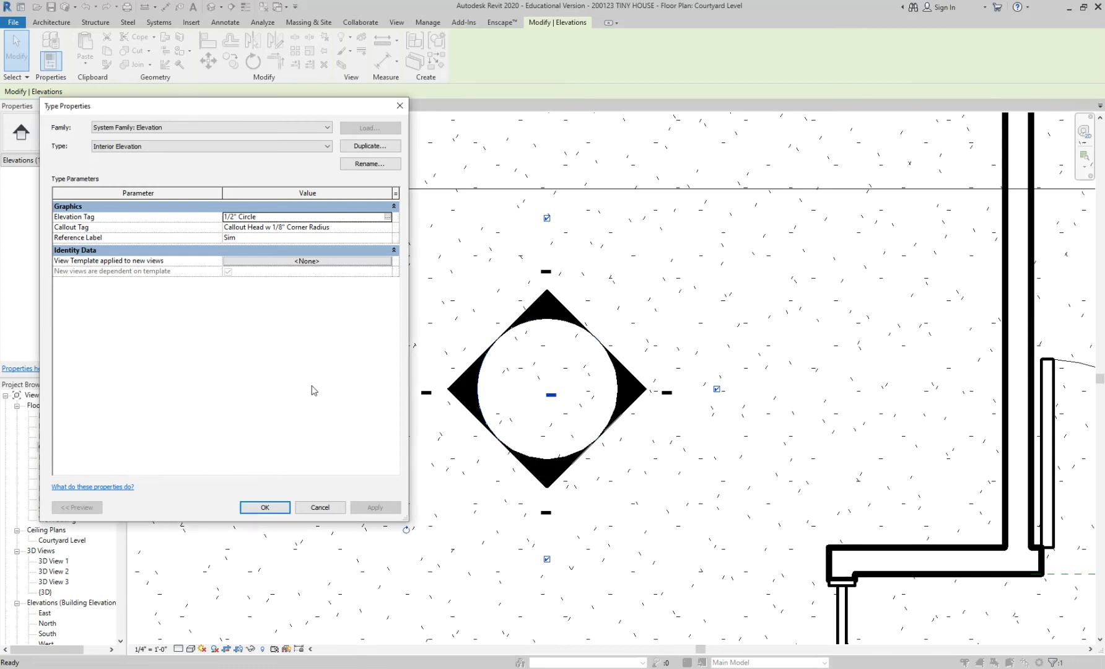
left_click(388, 217)
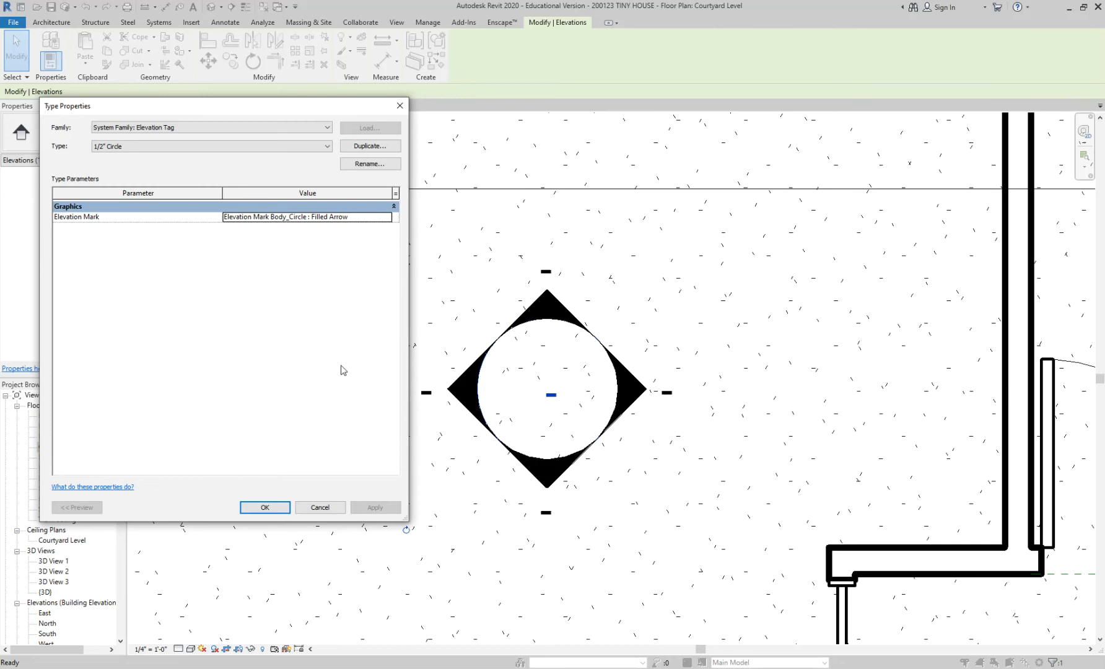
left_click(275, 509)
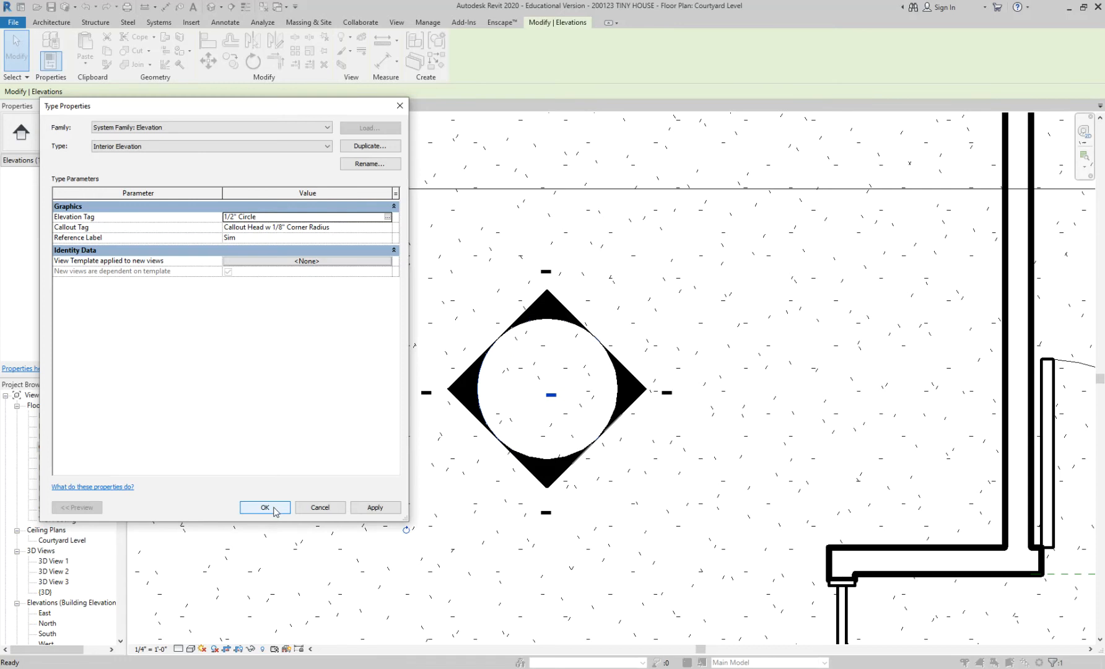
left_click(275, 510)
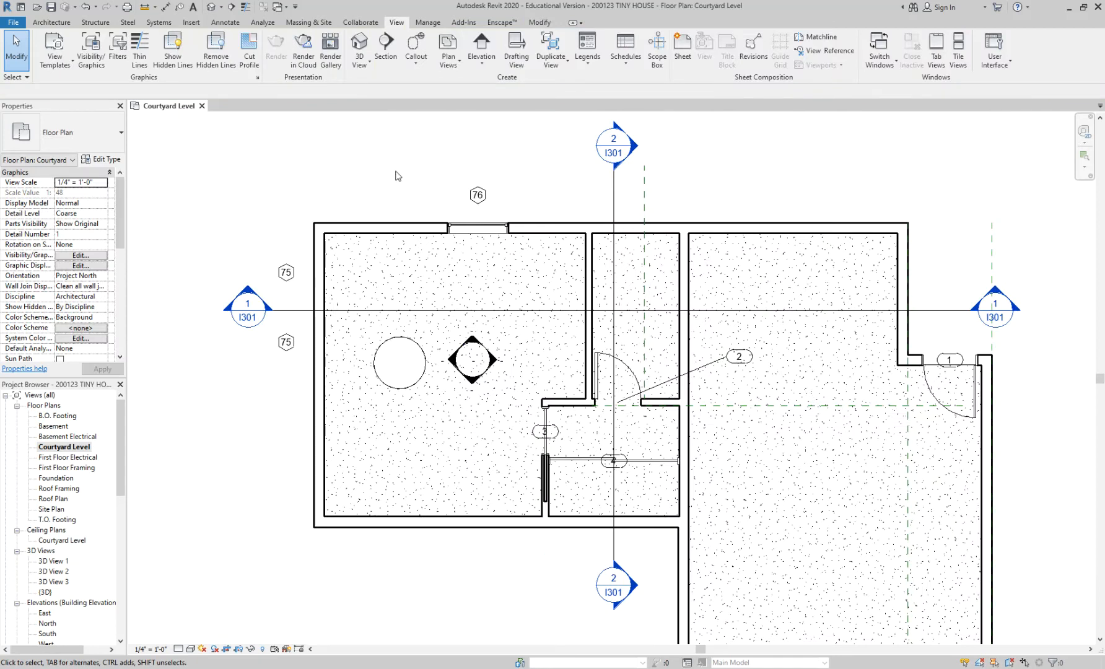
scroll(484, 394, "up", 2)
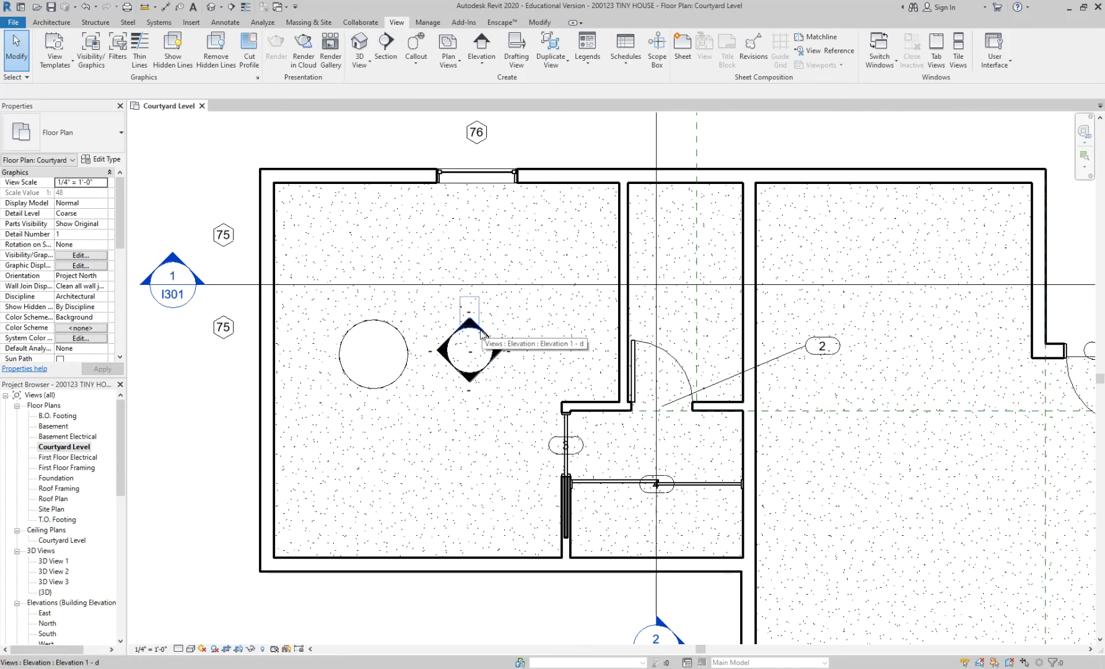
scroll(422, 400, "down", 1)
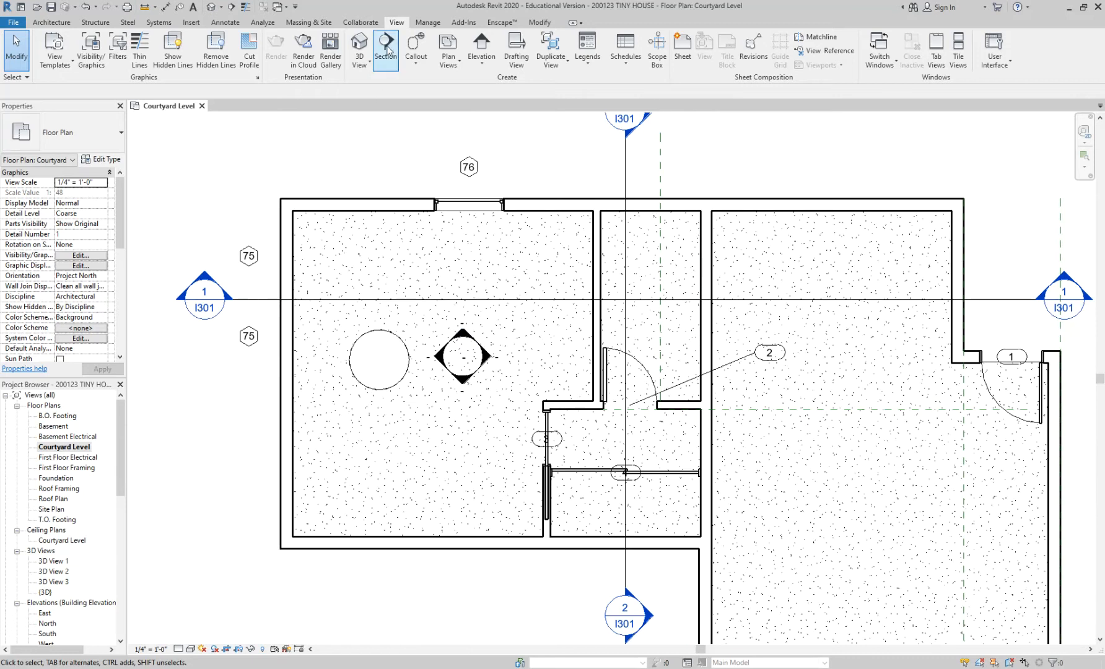
Step: Draw a horizontal building section across the whole plan, south of section 1 and below the west room's elevation marker
left_click(257, 302)
key("c")
key("s")
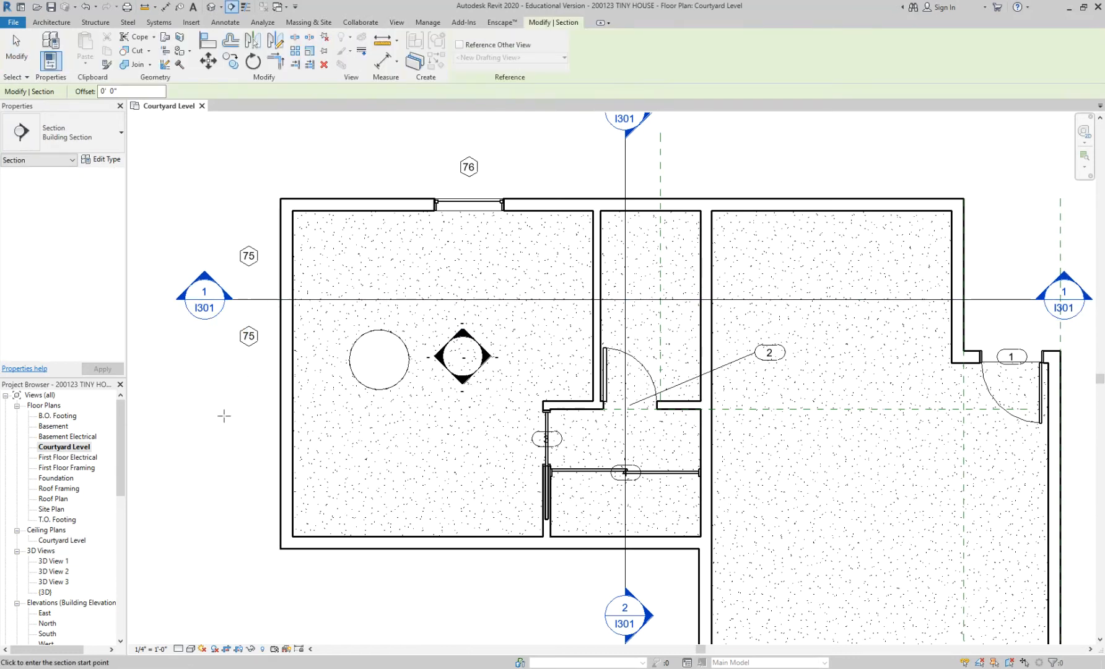
scroll(224, 416, "down", 1)
left_click(225, 416)
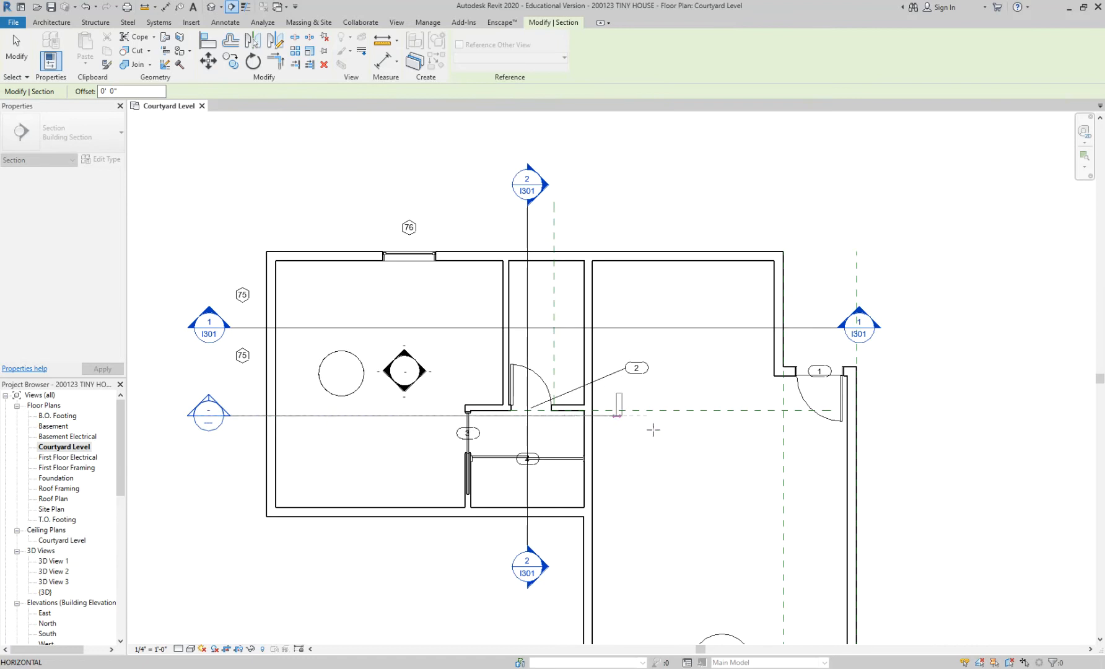
left_click(890, 415)
key("Escape")
key("Escape")
scroll(157, 401, "up", 1)
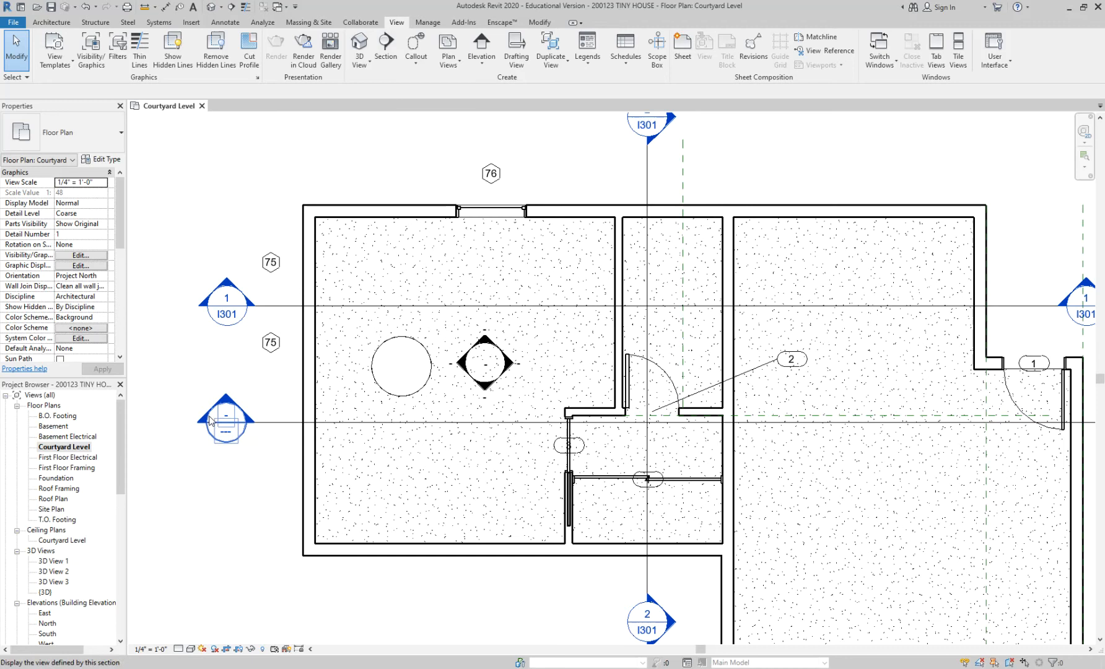
Step: Inspect the extents of the new section south of section 1, and delete that section
left_click(278, 423)
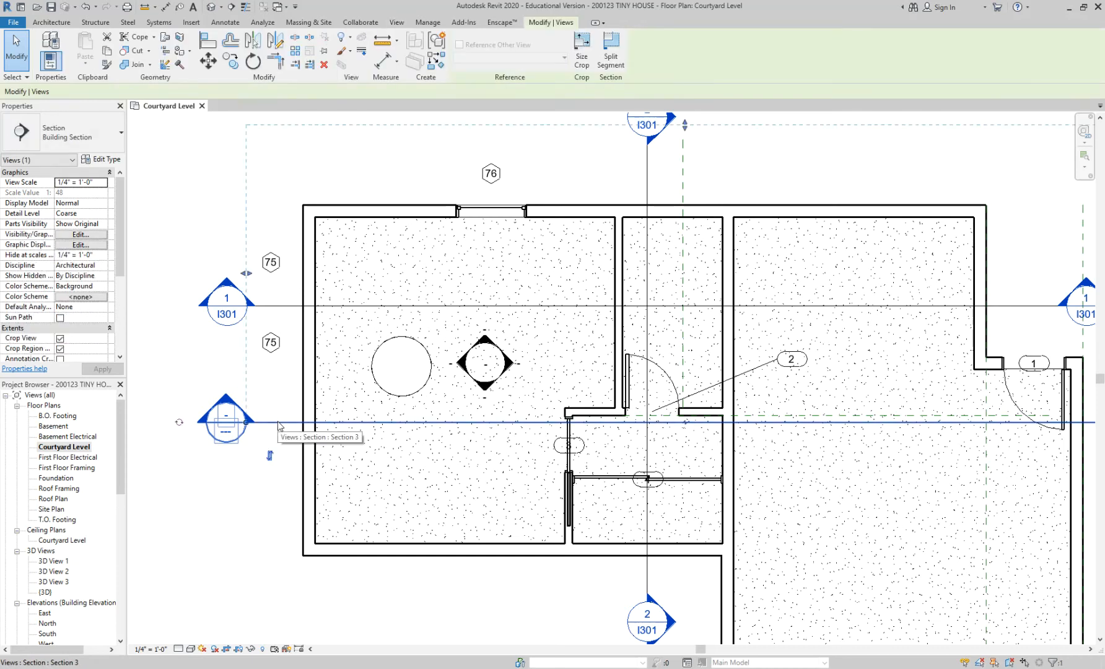
scroll(279, 425, "down", 1)
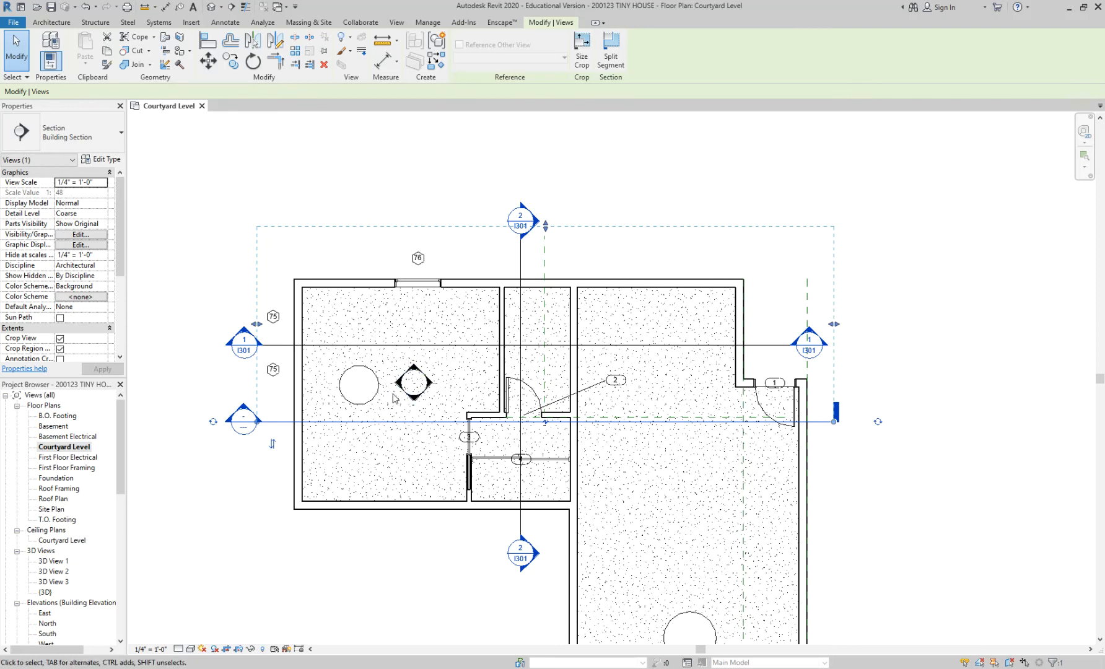
left_click(259, 449)
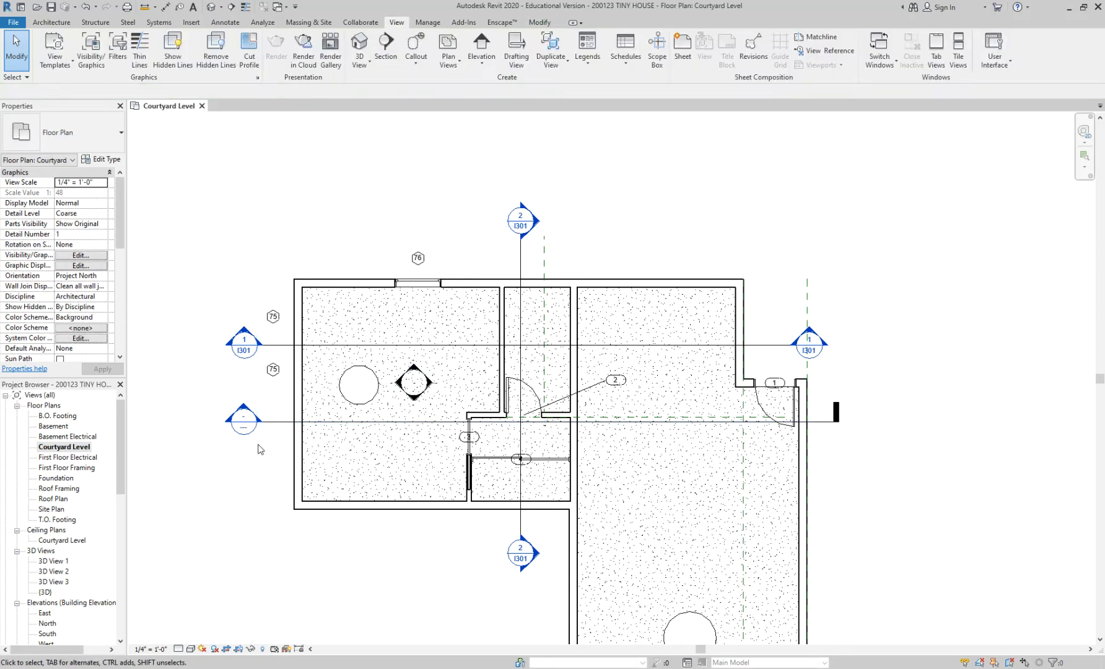
scroll(256, 455, "up", 1)
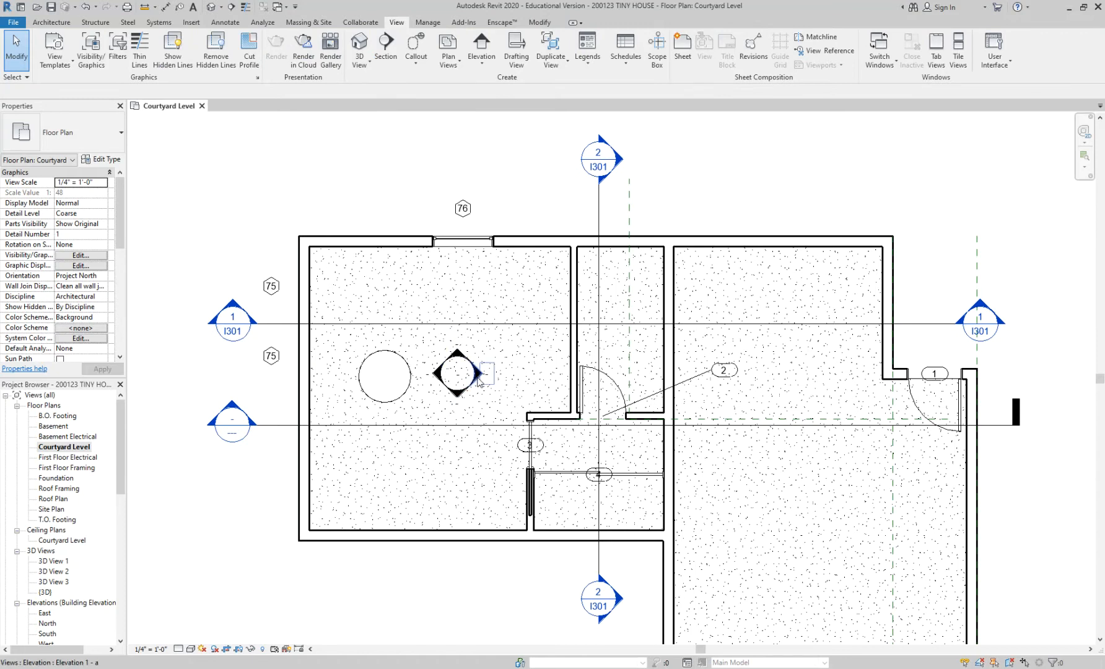
left_click(291, 425)
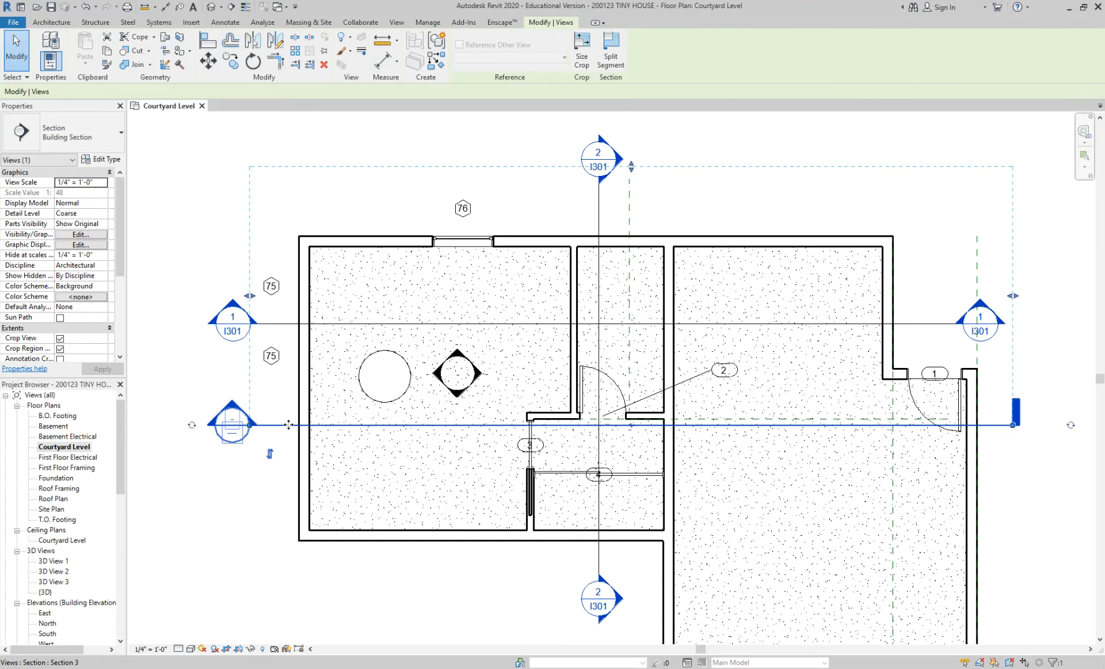
key("Delete")
left_click(594, 379)
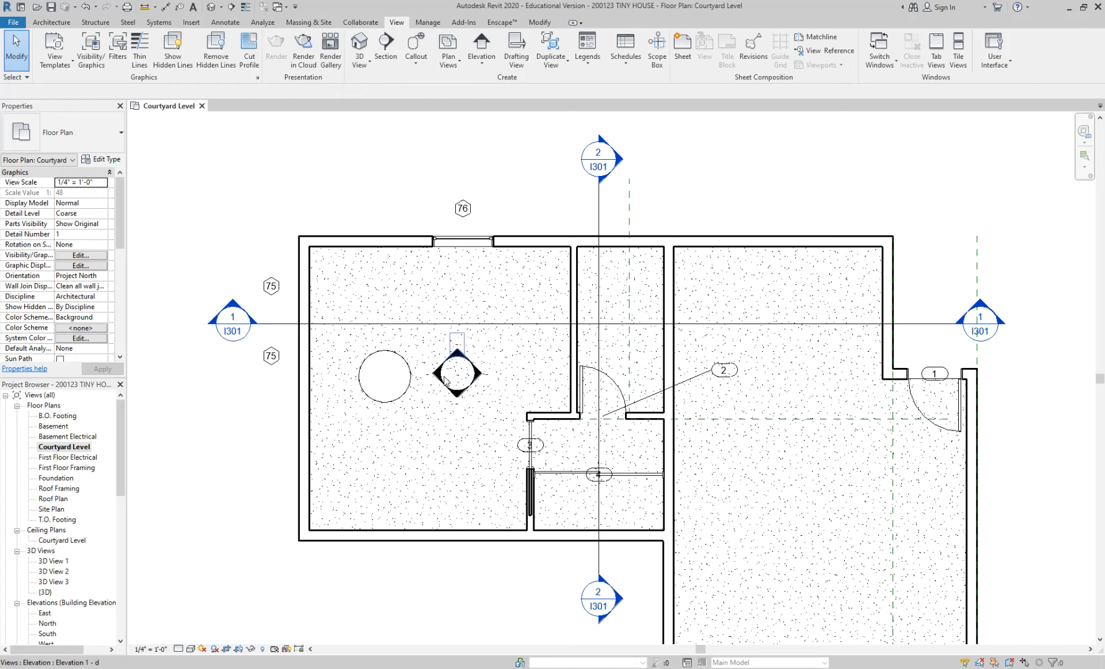
scroll(445, 379, "up", 3)
middle_click_drag(468, 303, 483, 376)
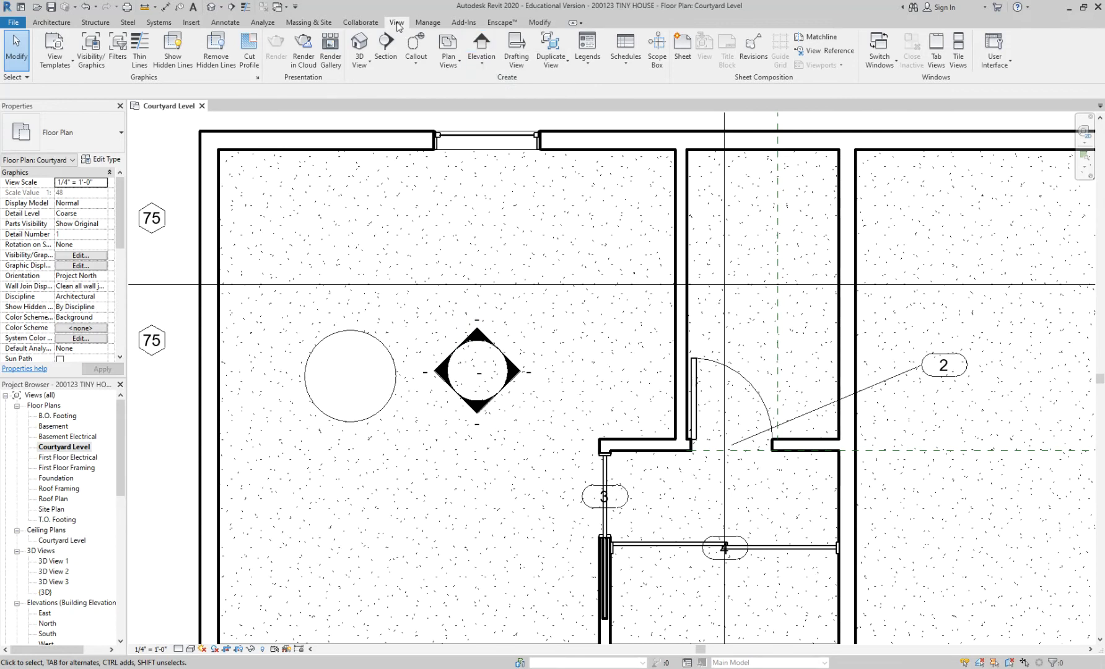
left_click(482, 45)
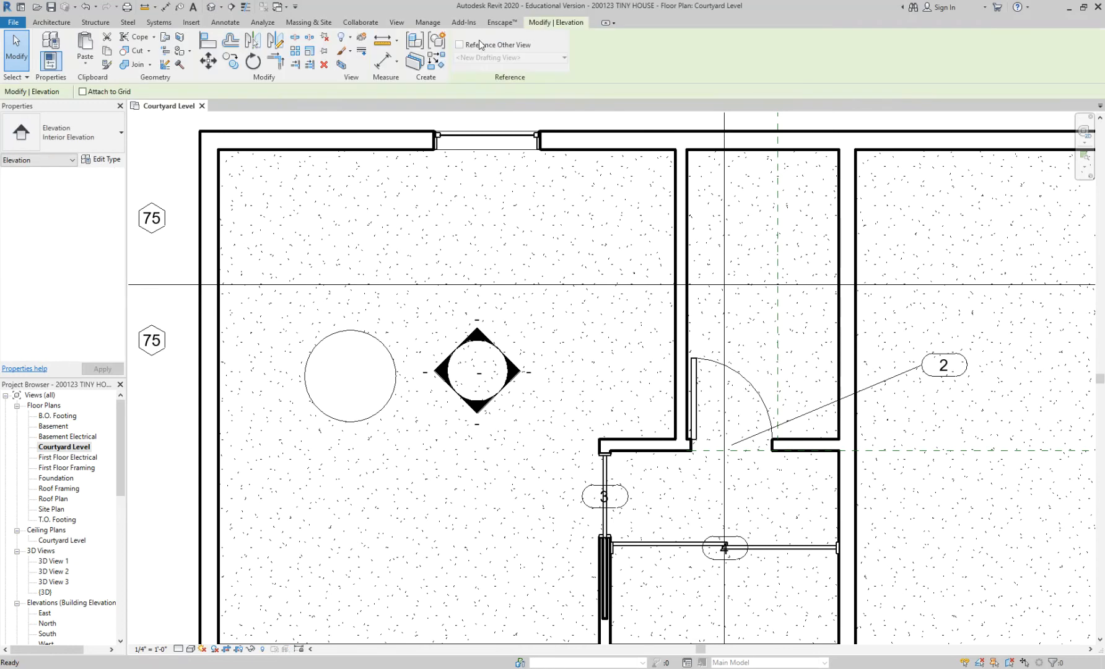
left_click(80, 130)
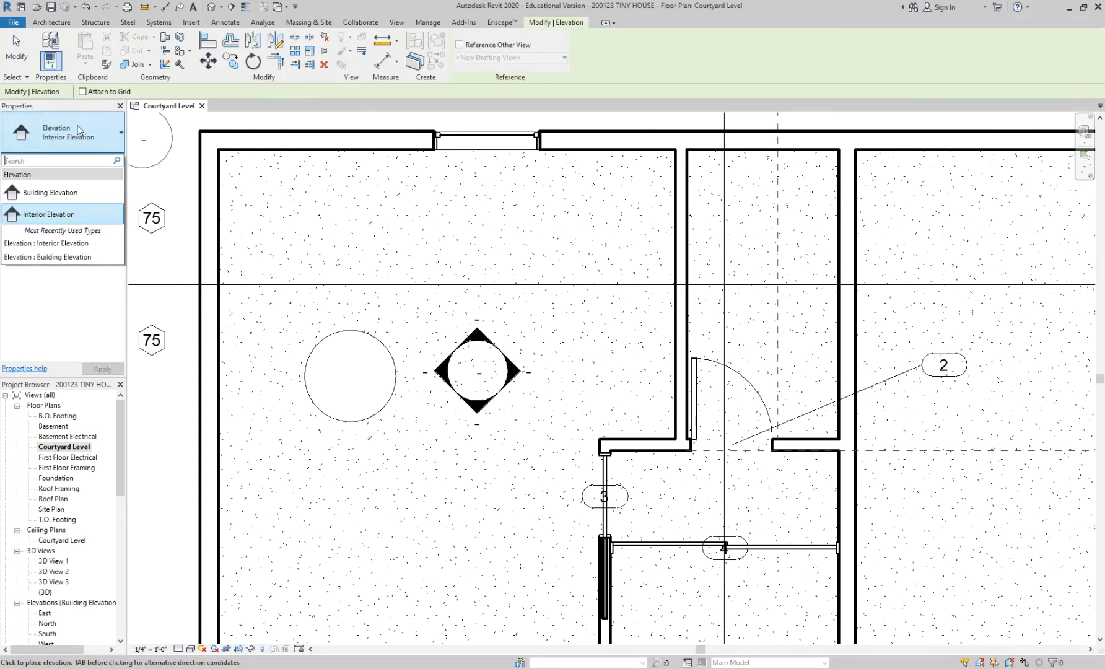
left_click(65, 214)
left_click(478, 369)
key("Escape")
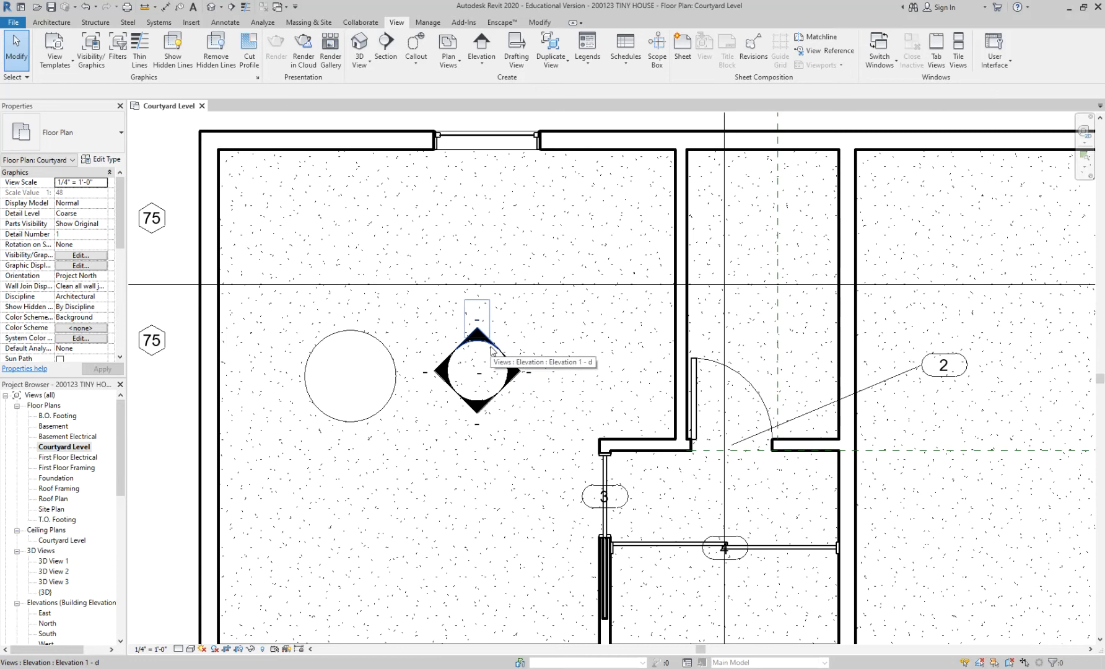
Step: Shift the north-facing interior elevation's cut line south across the sliding door, and move it back up to the marker's north arrow
scroll(493, 351, "down", 1)
left_click(490, 346)
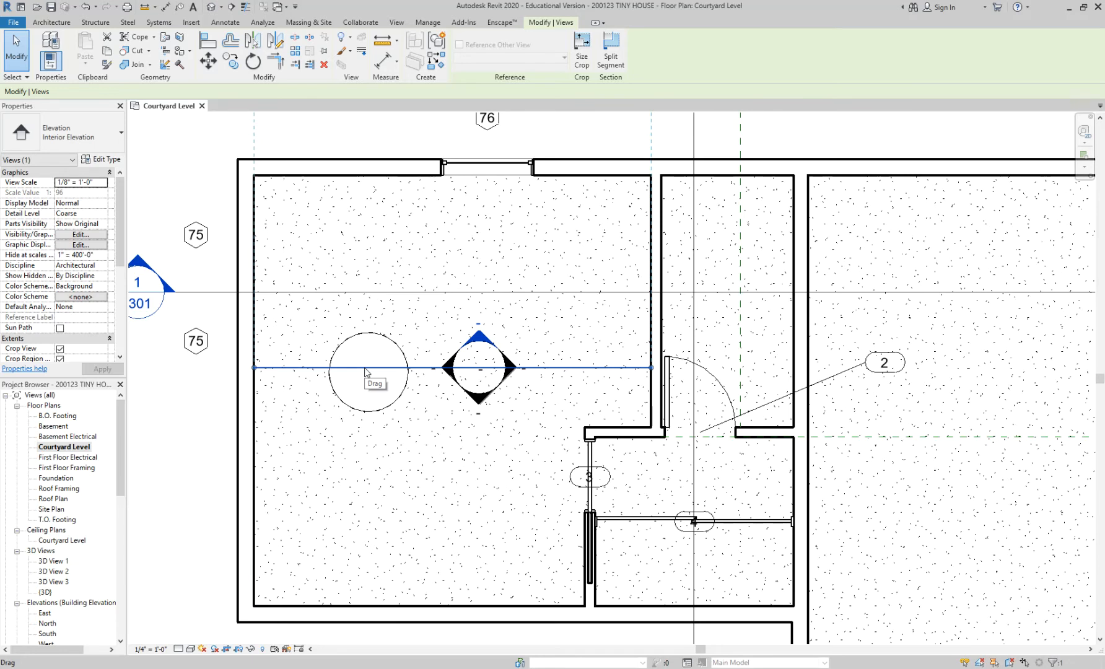
left_click_drag(365, 372, 371, 486)
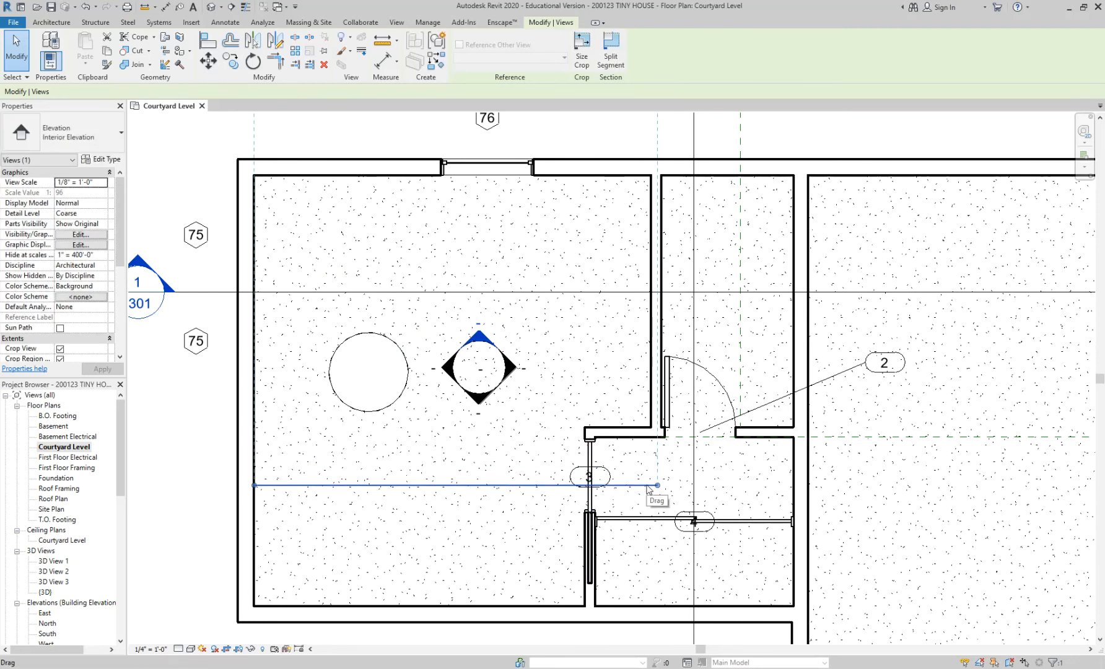
left_click_drag(524, 490, 517, 335)
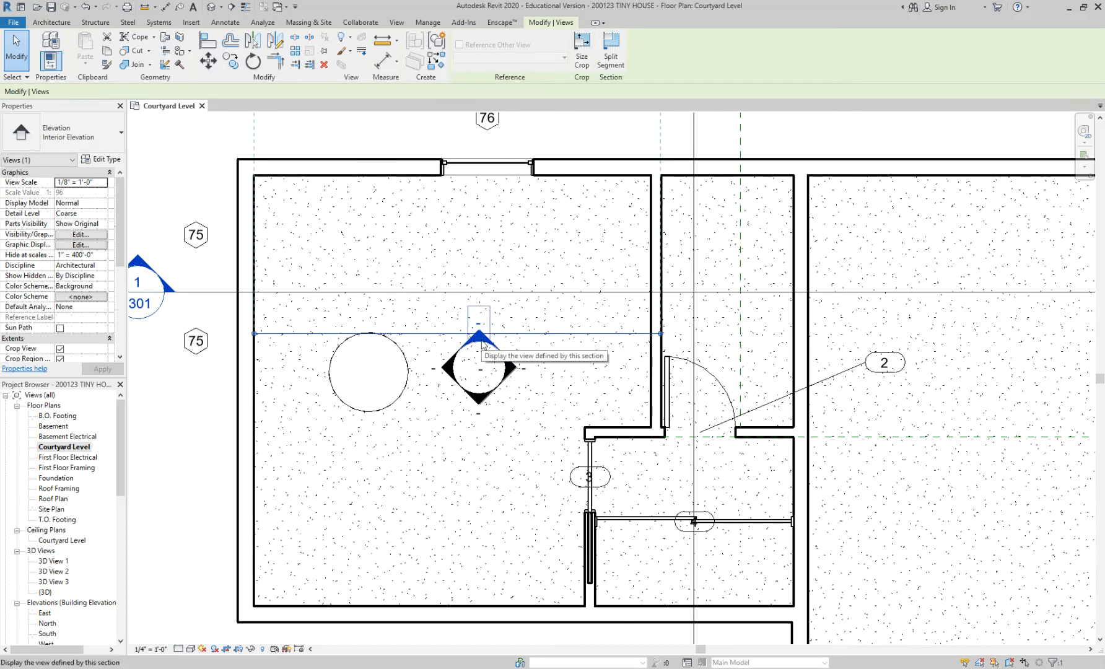
Step: Open the marker's north-facing interior elevation view and tile it beside the Courtyard Level plan, framing the west room in the plan
double_click(482, 342)
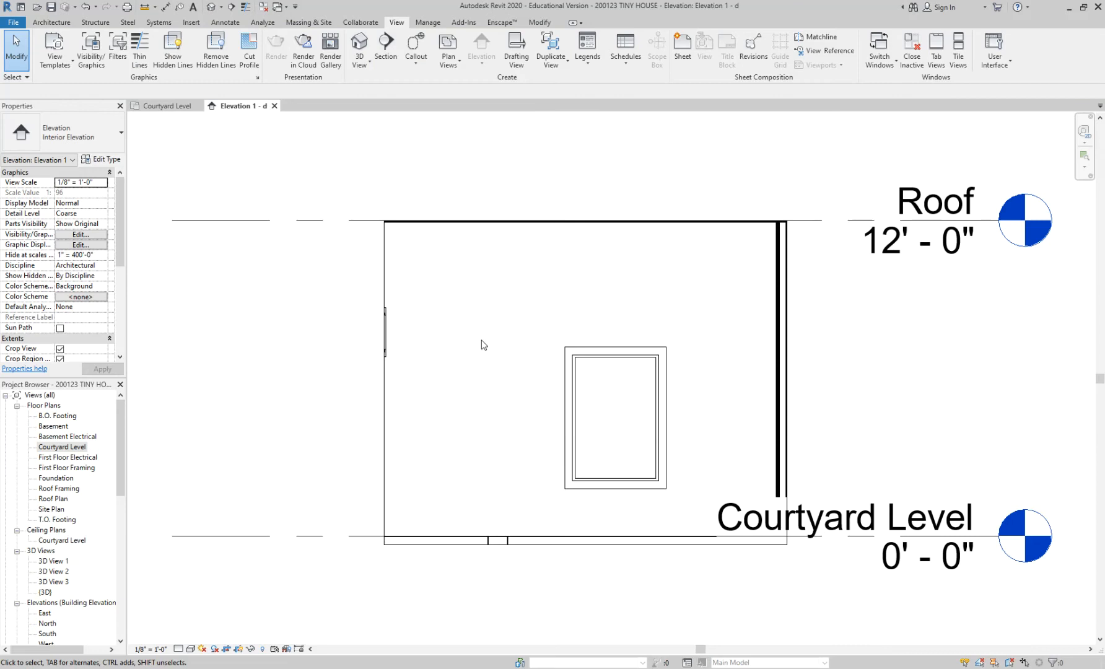
key("w")
key("t")
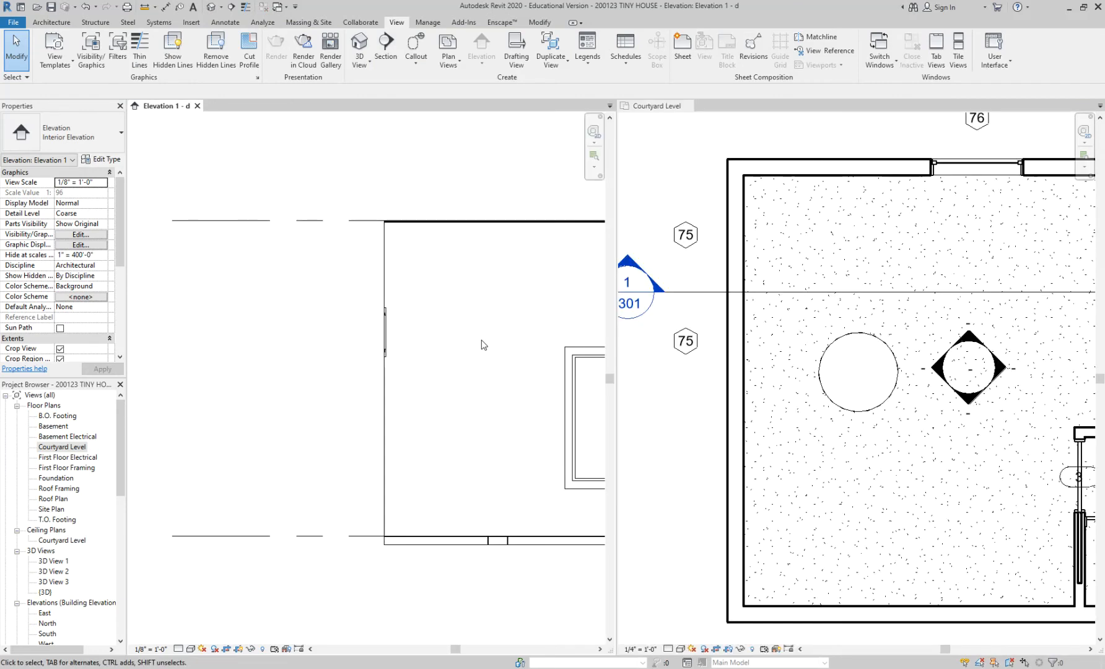
scroll(456, 277, "down", 4)
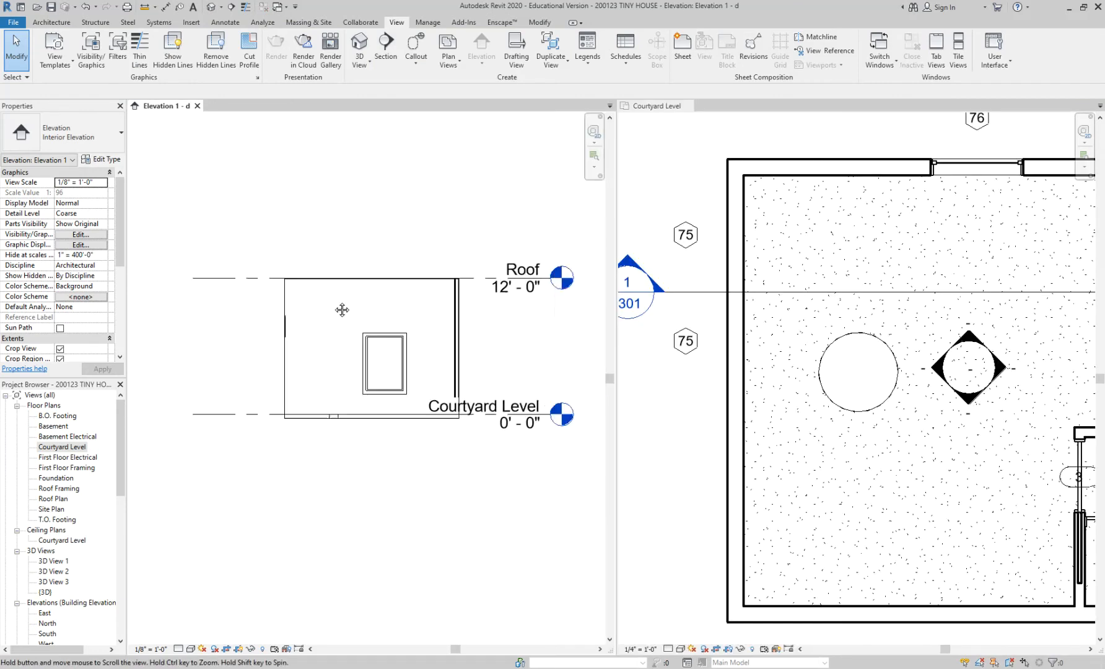
scroll(406, 306, "up", 2)
left_click(673, 195)
scroll(674, 193, "down", 3)
middle_click_drag(819, 247, 796, 291)
scroll(760, 295, "up", 2)
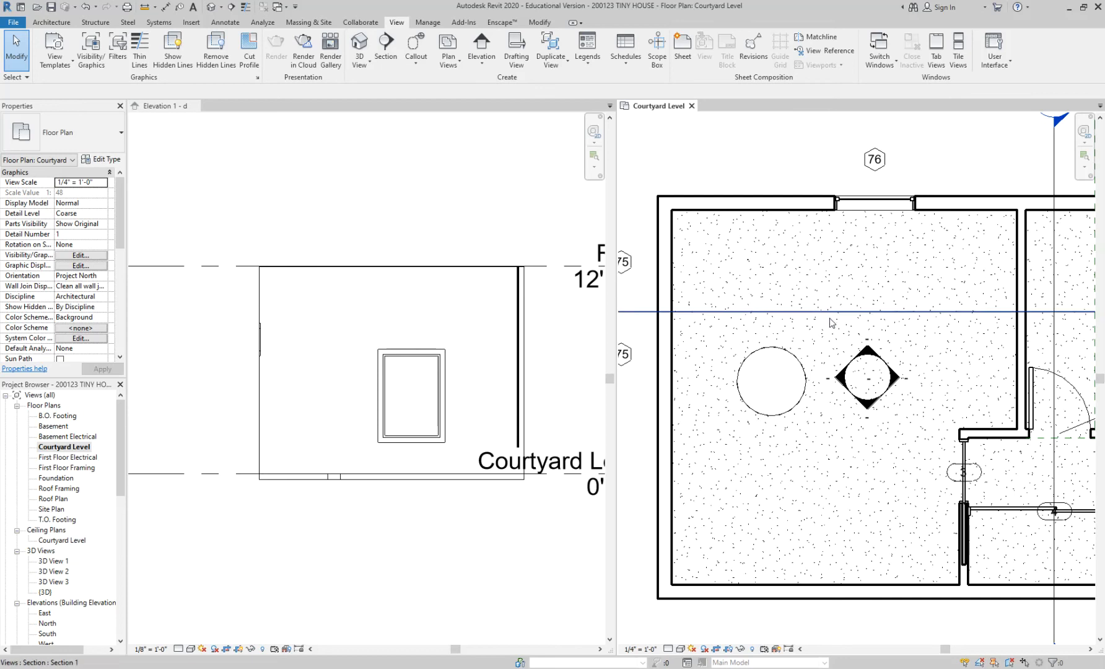
Step: Try the north elevation's cut line across the sliding door, and reposition it between section line 1 and the elevation marker
left_click(877, 359)
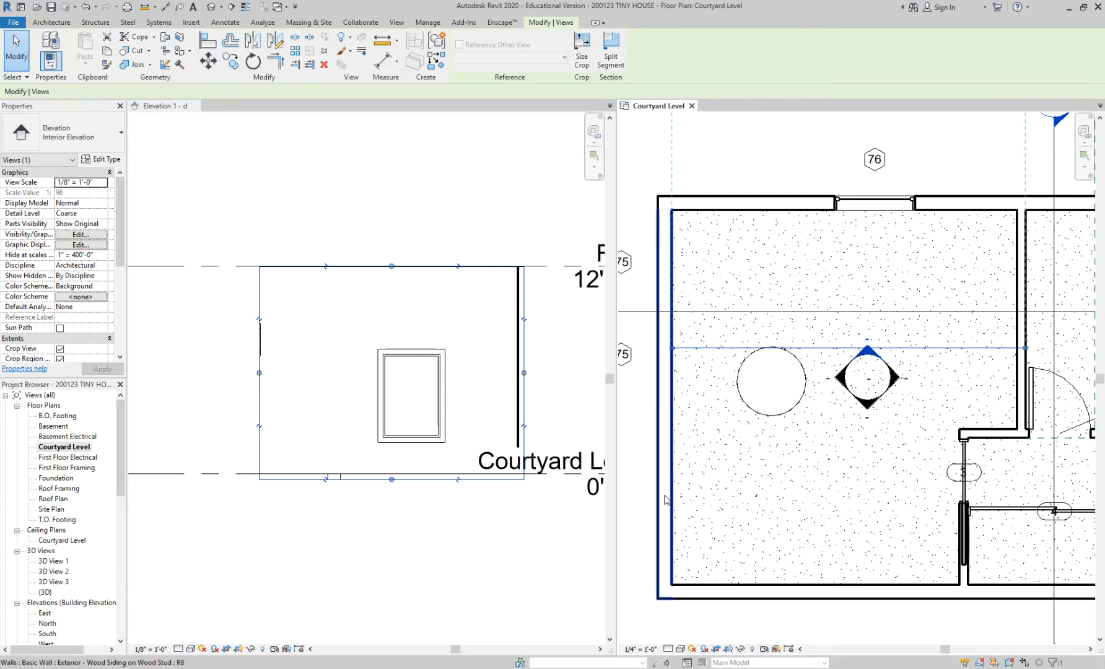
left_click(637, 482)
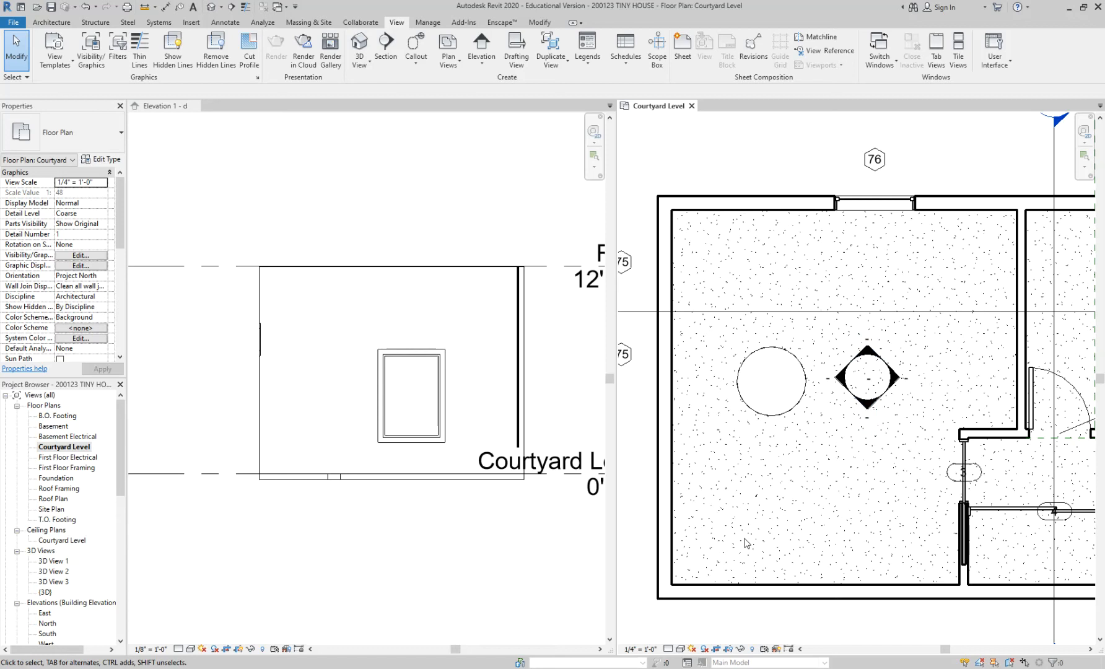
scroll(776, 413, "up", 1)
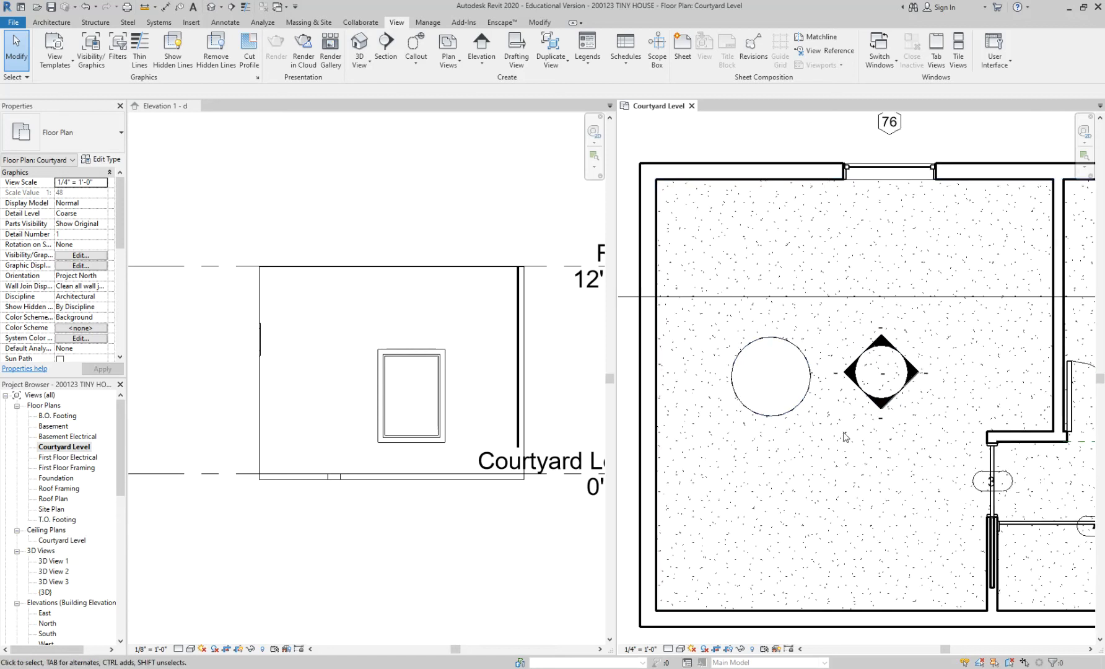
left_click(881, 346)
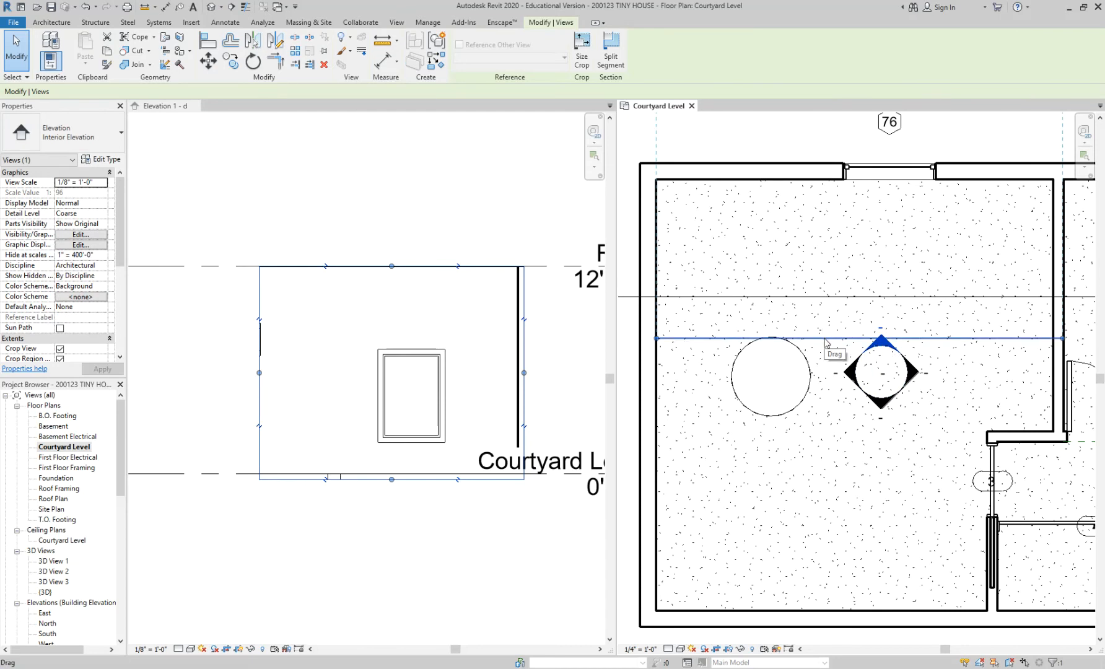
left_click_drag(825, 342, 823, 494)
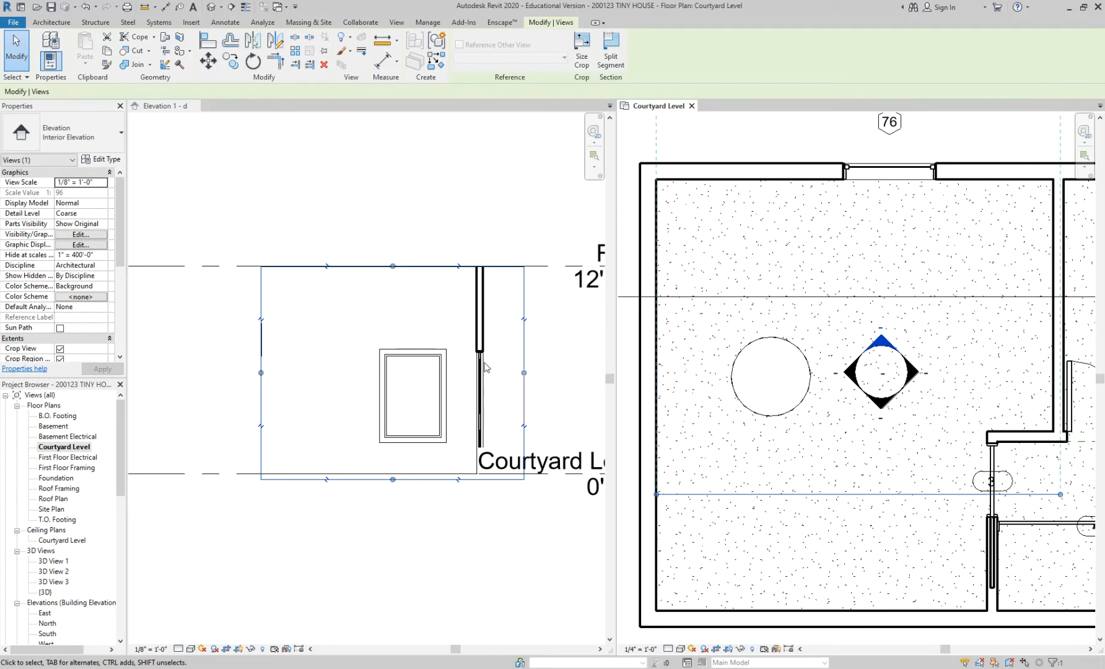
left_click_drag(840, 495, 833, 320)
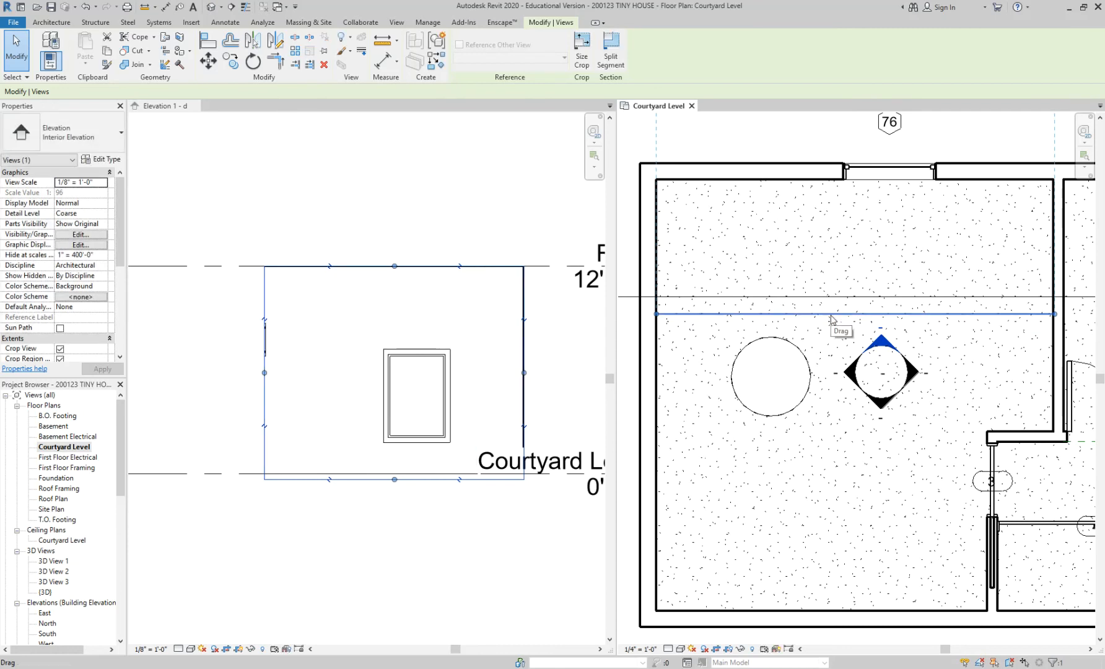
Step: Open the marker's south-facing interior elevation view and group it with the north elevation view, keeping the plan tiled alongside
left_click(848, 379)
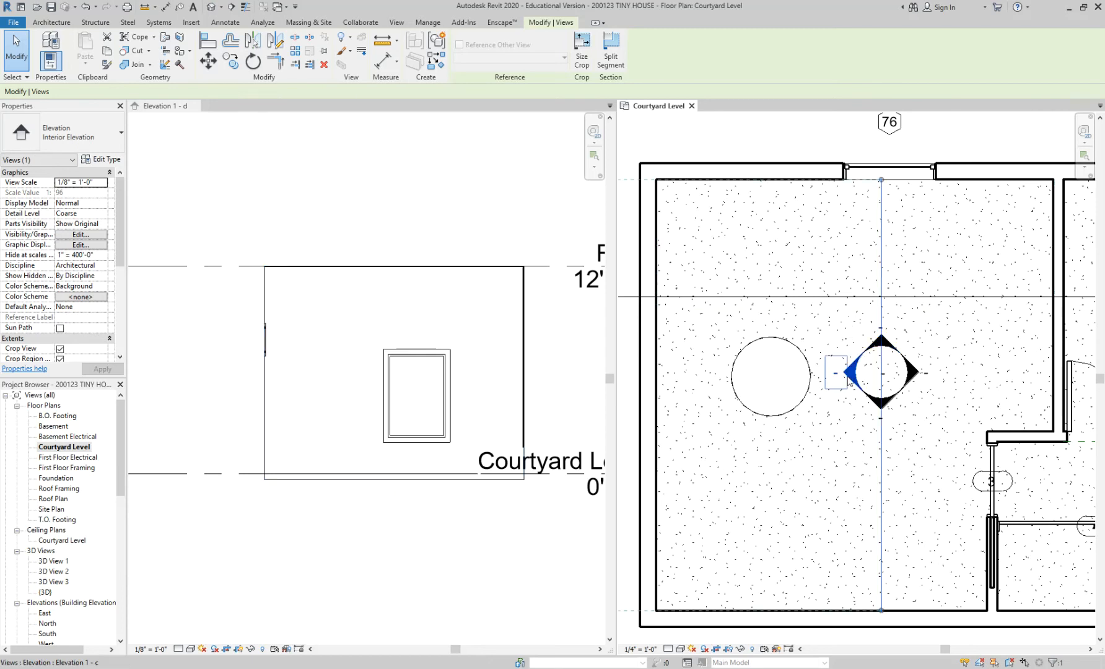
left_click(884, 402)
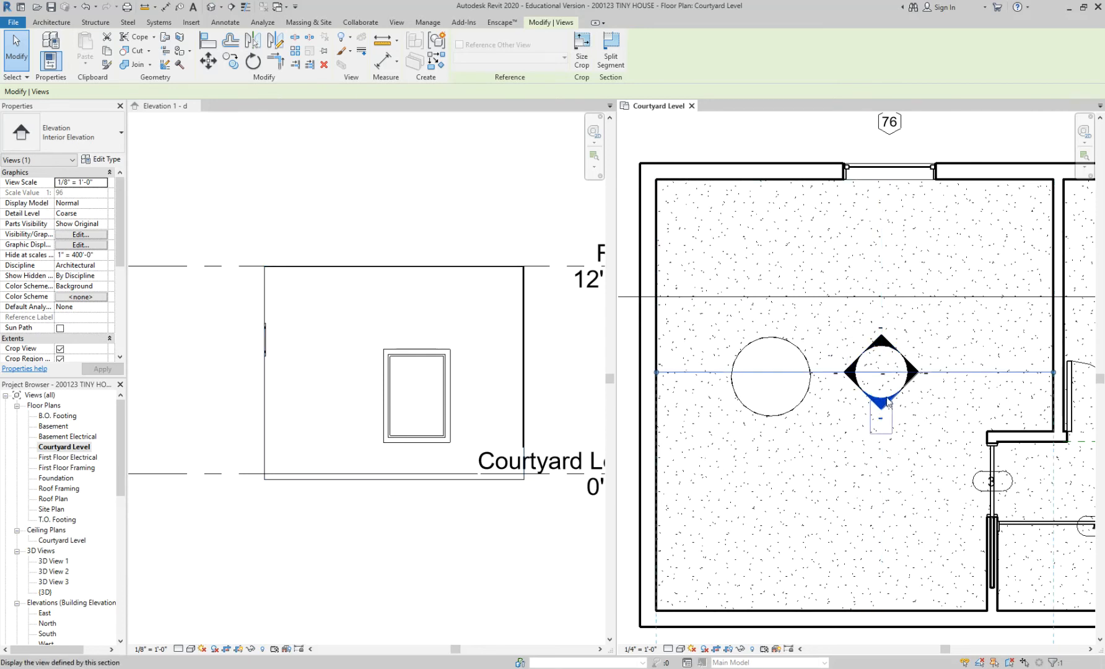
scroll(887, 404, "down", 1)
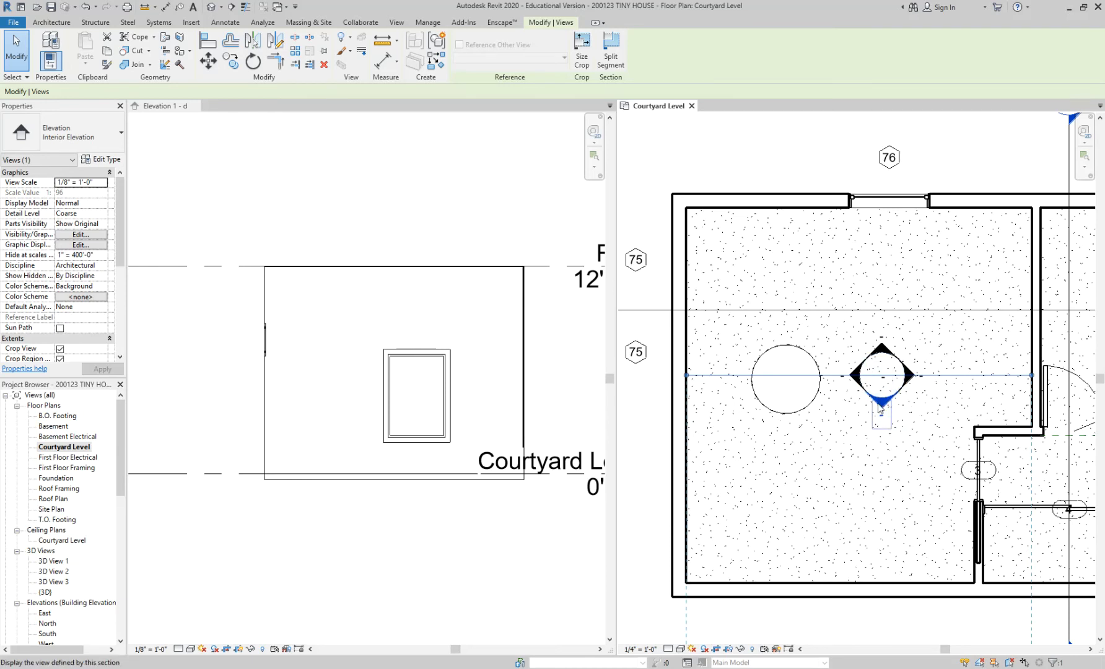
scroll(881, 407, "up", 1)
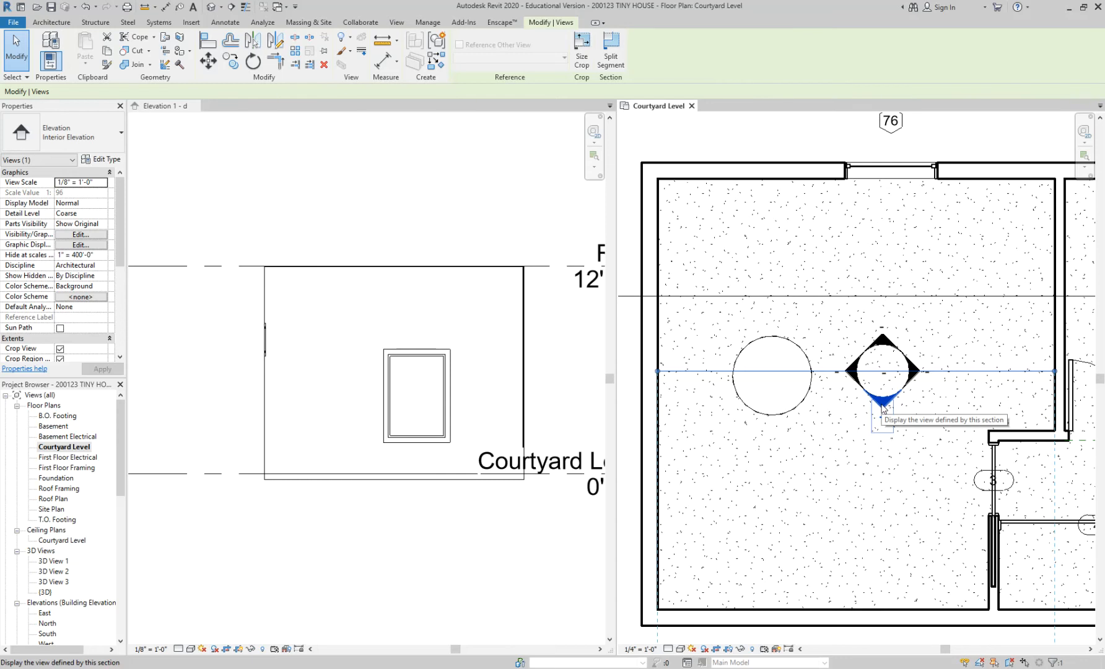
double_click(883, 404)
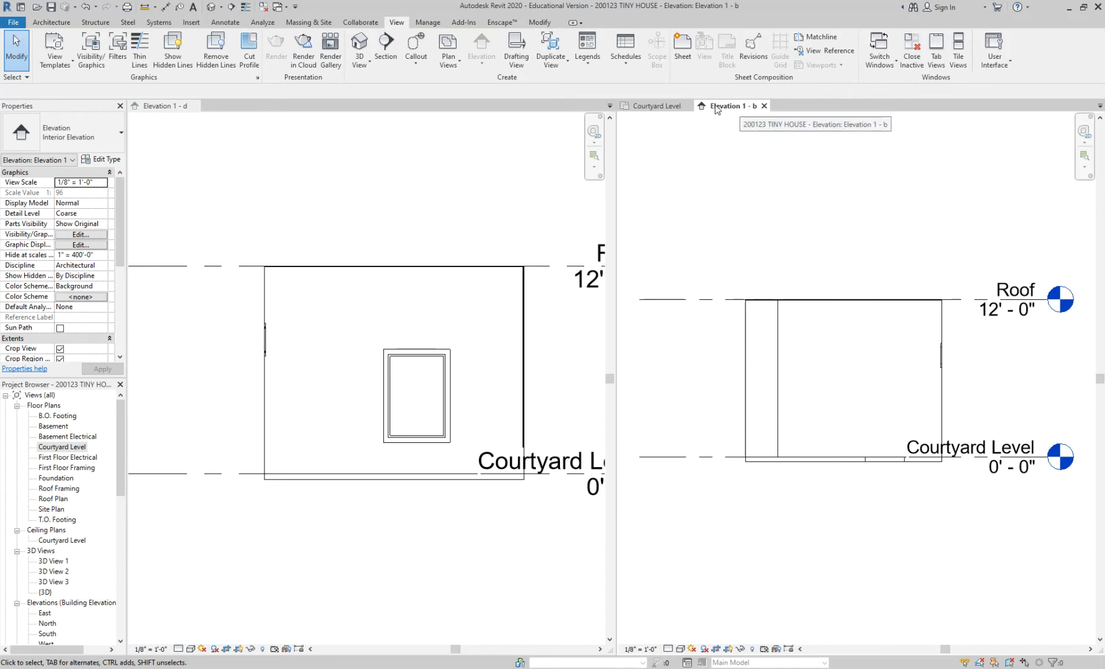
left_click_drag(718, 110, 223, 114)
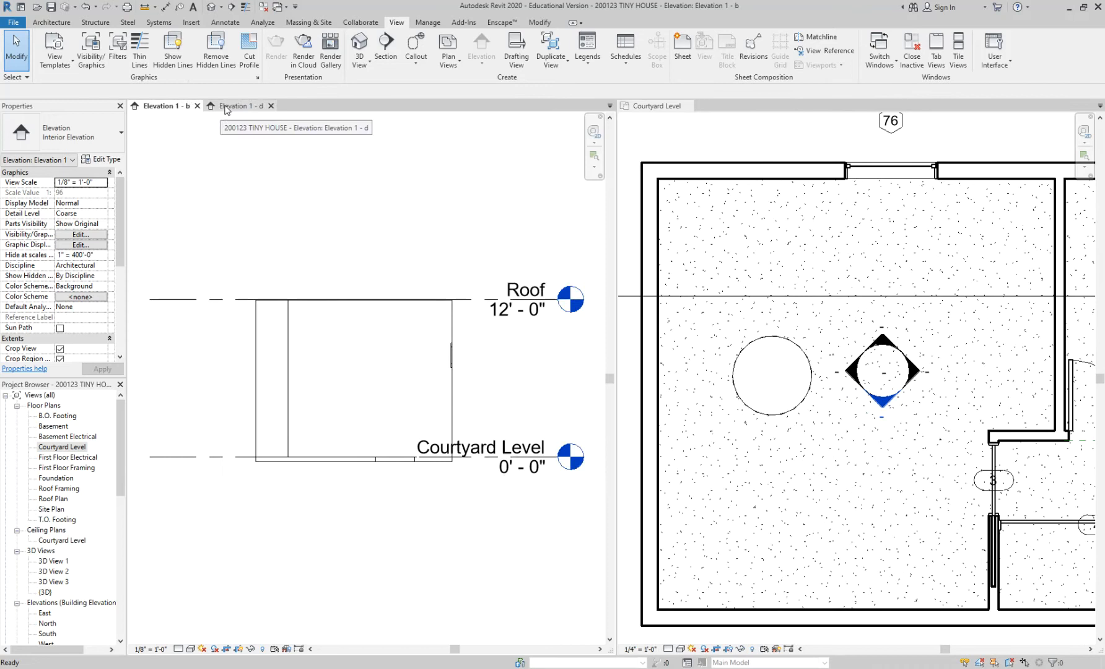
left_click(223, 108)
left_click(164, 106)
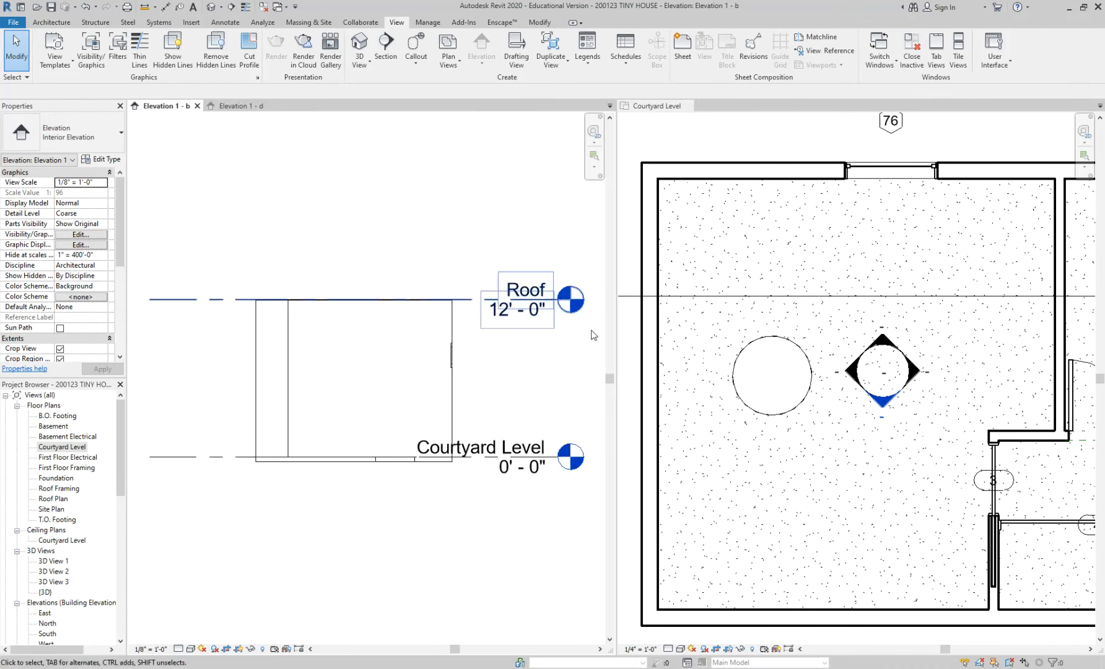
Step: Move the south-facing elevation's cut line south into the short horizontal wall above the sliding door
left_click(879, 404)
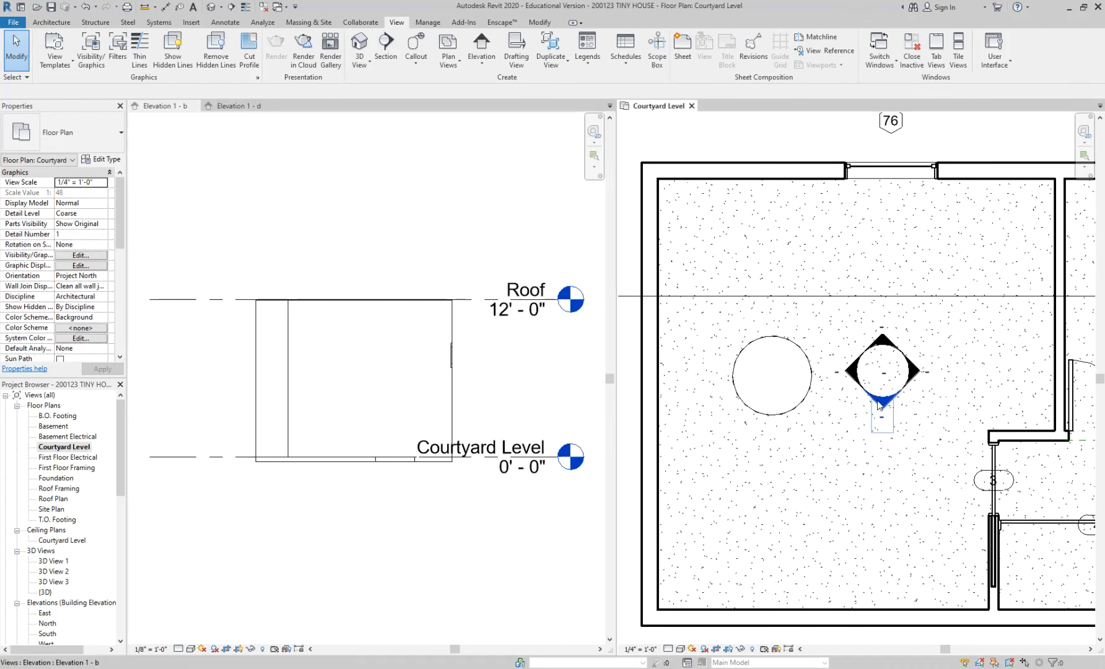
left_click(881, 403)
mouse_move(880, 404)
left_mouse_down()
mouse_move(847, 387)
mouse_move(850, 371)
mouse_move(830, 389)
mouse_move(831, 416)
mouse_move(876, 437)
left_mouse_up()
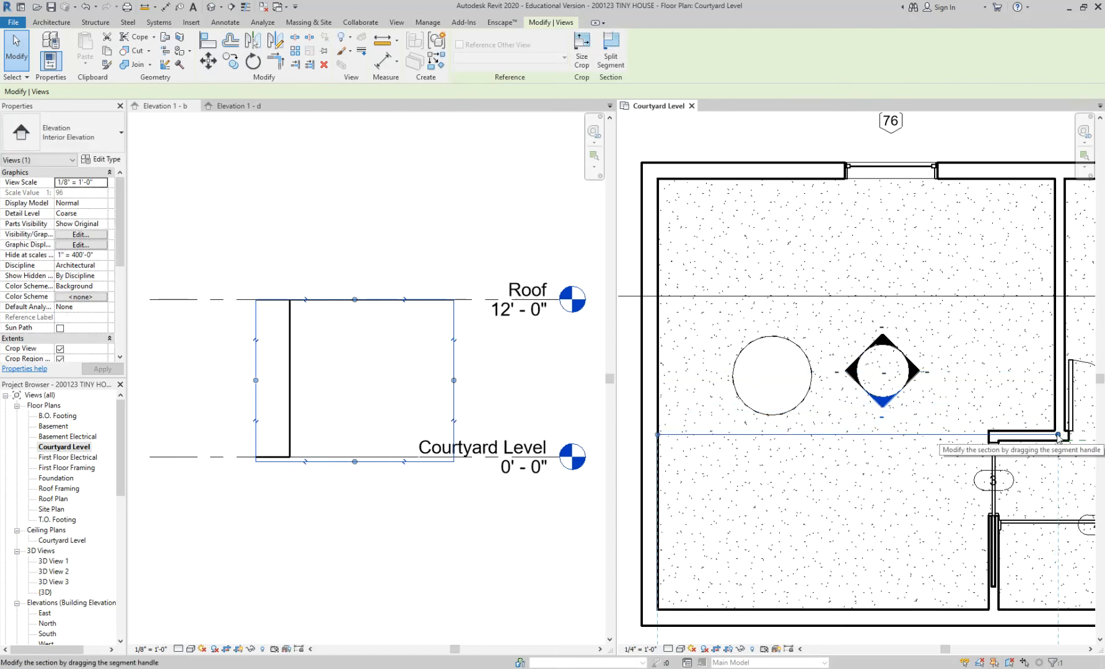
Step: Shorten the south-facing elevation's cut line from its east end to the west corner of the short wall above the sliding door
left_click_drag(1058, 438, 987, 433)
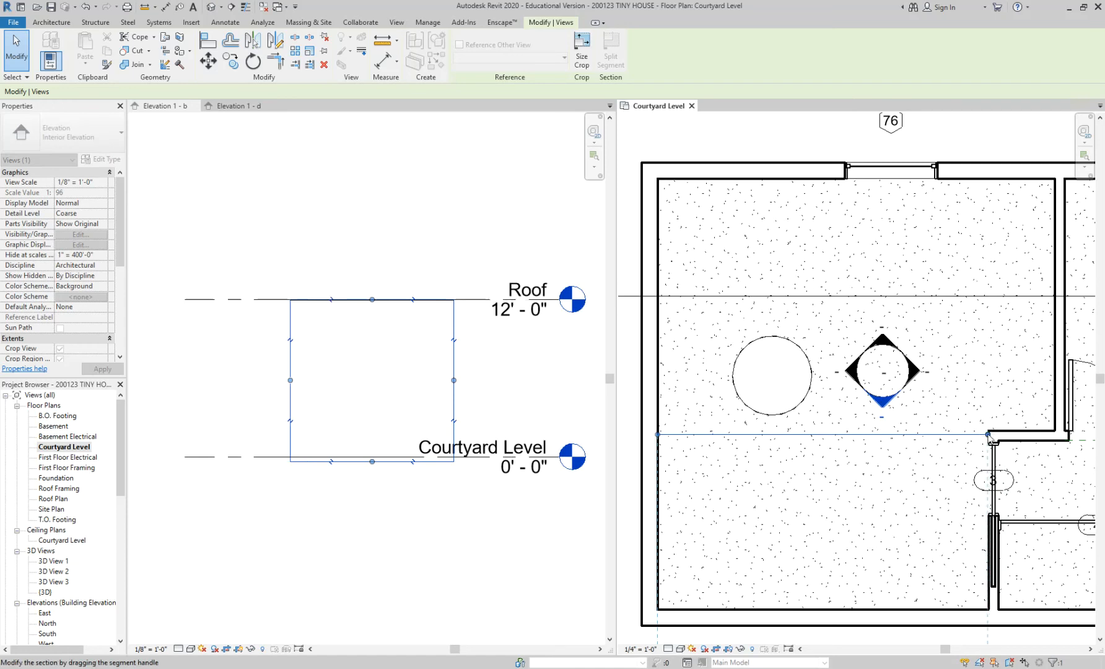
left_click(402, 554)
left_click(493, 522)
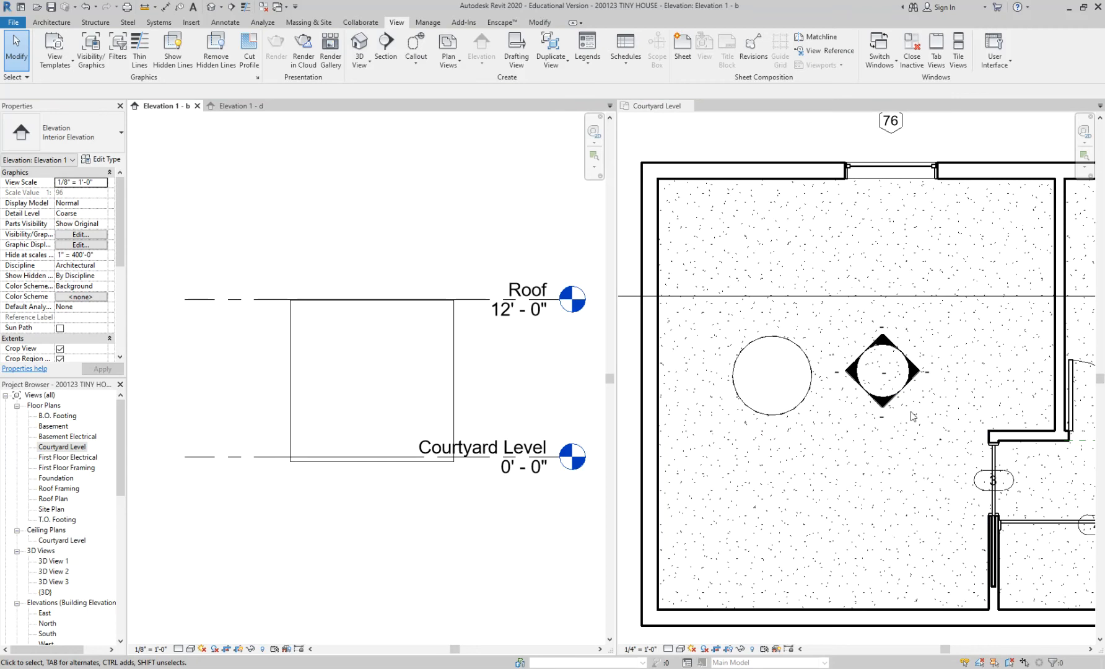
left_click(883, 403)
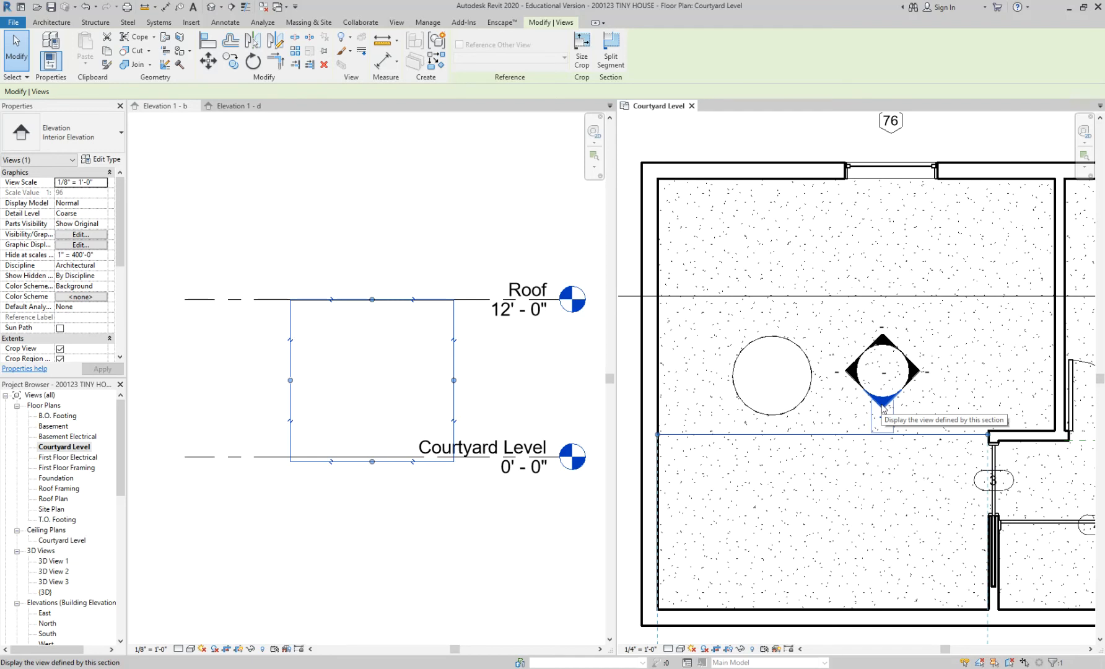
left_click(510, 570)
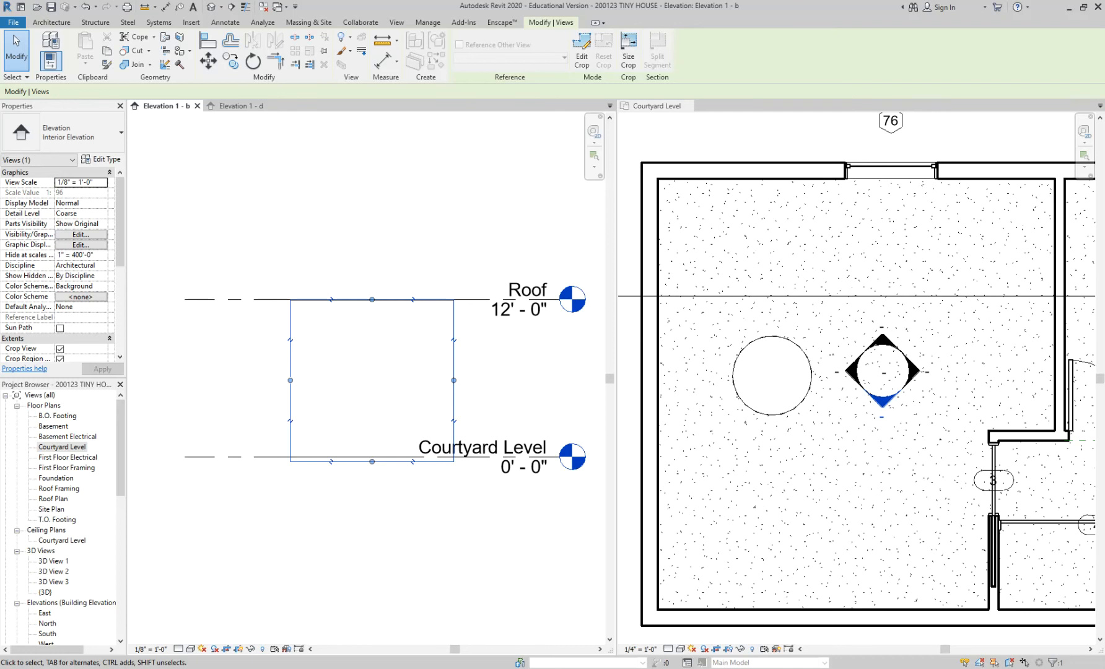
left_click(465, 531)
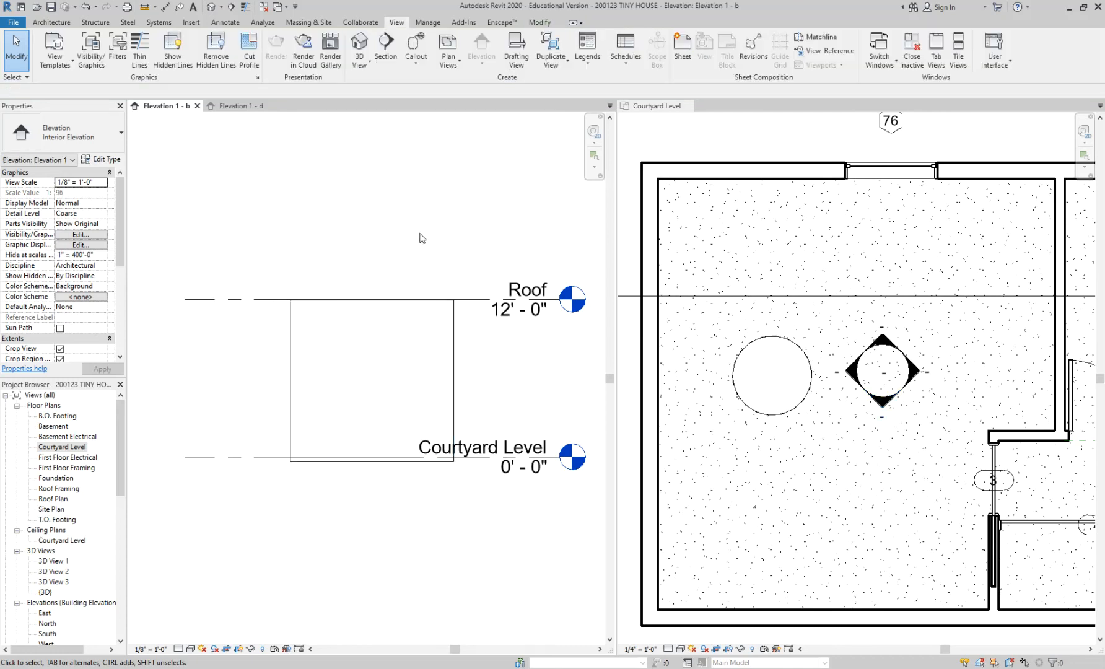
Step: Tile the Courtyard Level plan and both elevation views, giving the plan one full half and stacking the north elevation above the south
left_click(236, 106)
left_click(164, 106)
left_click(236, 106)
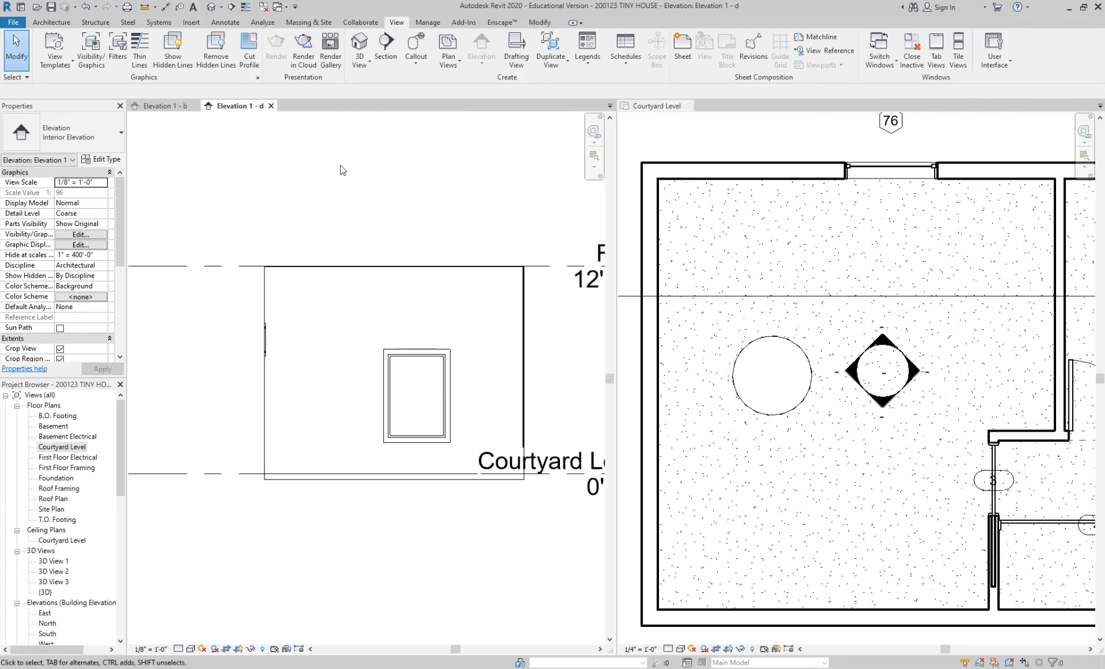
left_click(700, 141)
key("w")
key("t")
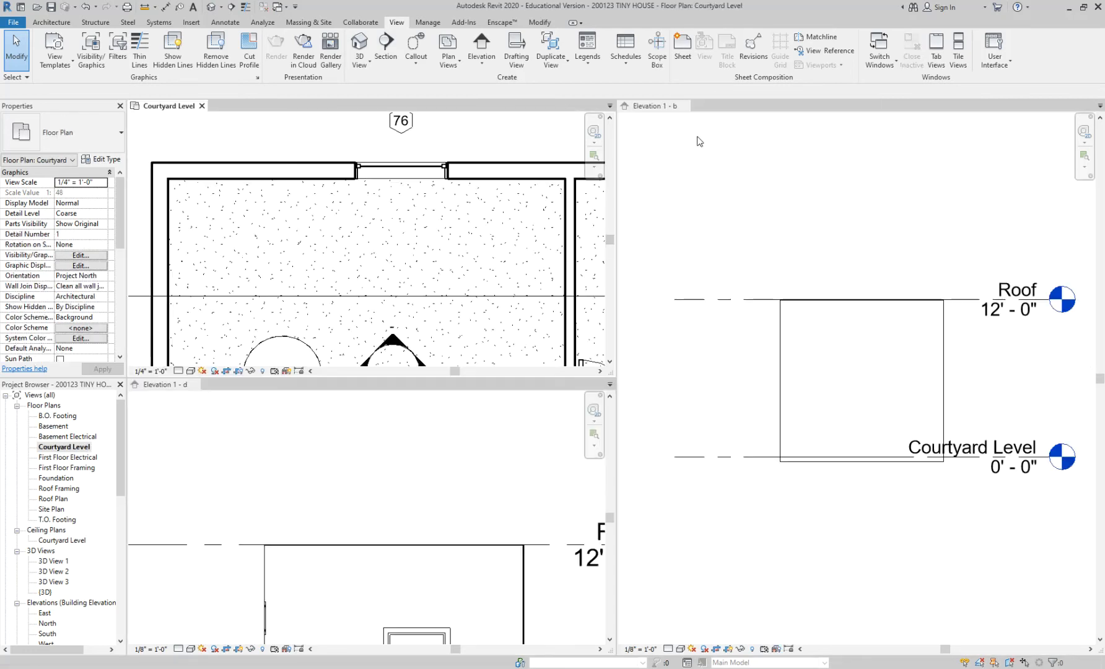
left_click(695, 178)
key("w")
key("t")
left_click(696, 185)
key("w")
key("t")
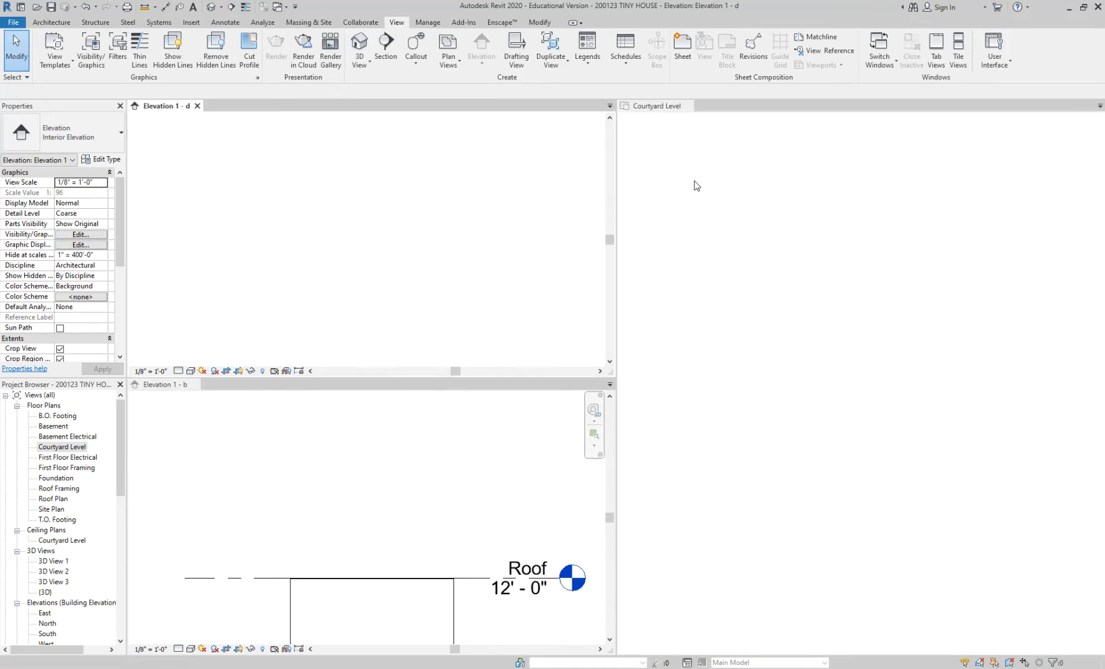
Step: Frame the room's full wall height from Courtyard Level to Roof in both elevation views, and the west room in the plan
scroll(395, 203, "down", 5)
middle_click_drag(403, 208, 368, 152)
scroll(369, 335, "up", 3)
middle_click_drag(378, 324, 379, 388)
middle_click_drag(376, 466, 359, 345)
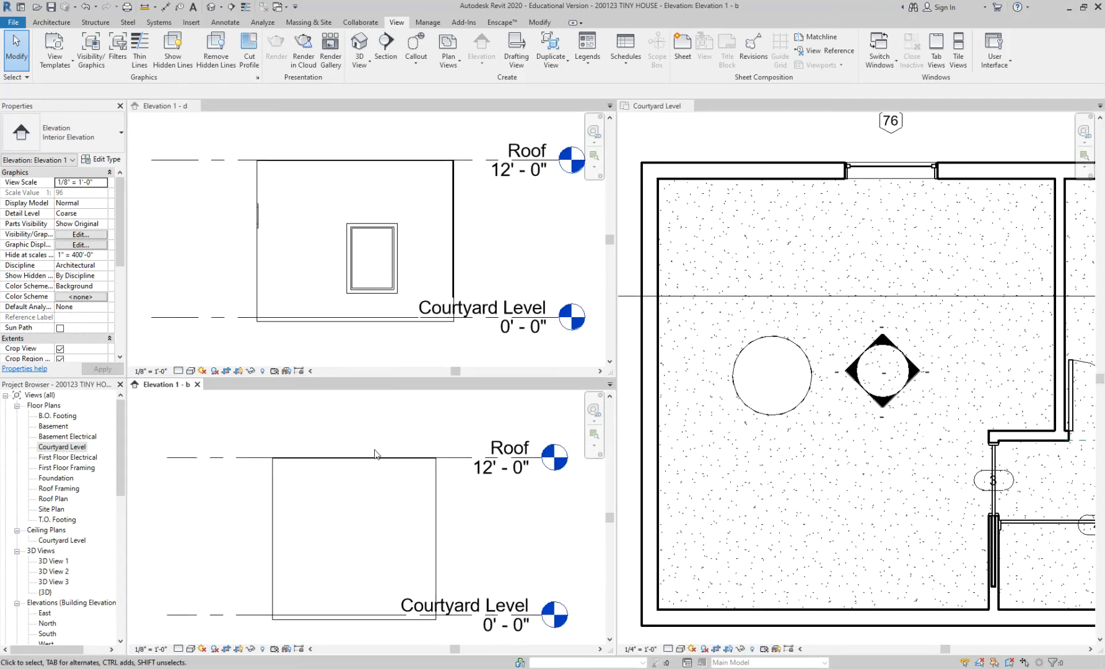
scroll(374, 441, "up", 1)
middle_click_drag(380, 445, 377, 419)
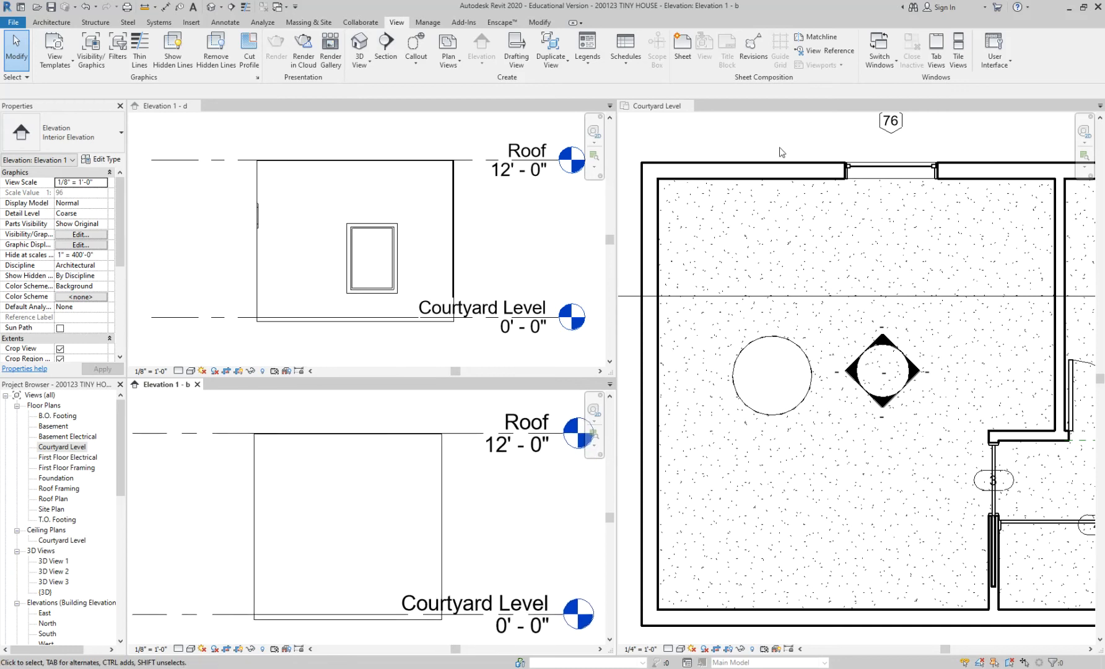
left_click(738, 148)
scroll(738, 151, "down", 3)
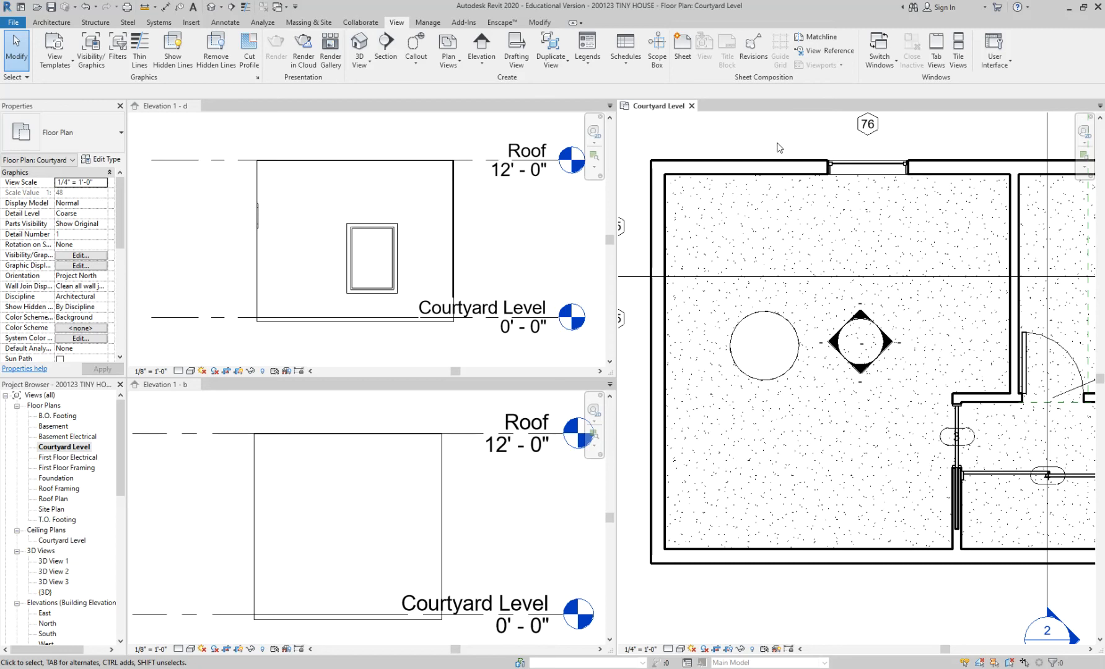
Step: Start placing a component and look through the loaded types, including the base cabinets and Bed-Standard sizes
left_click(62, 23)
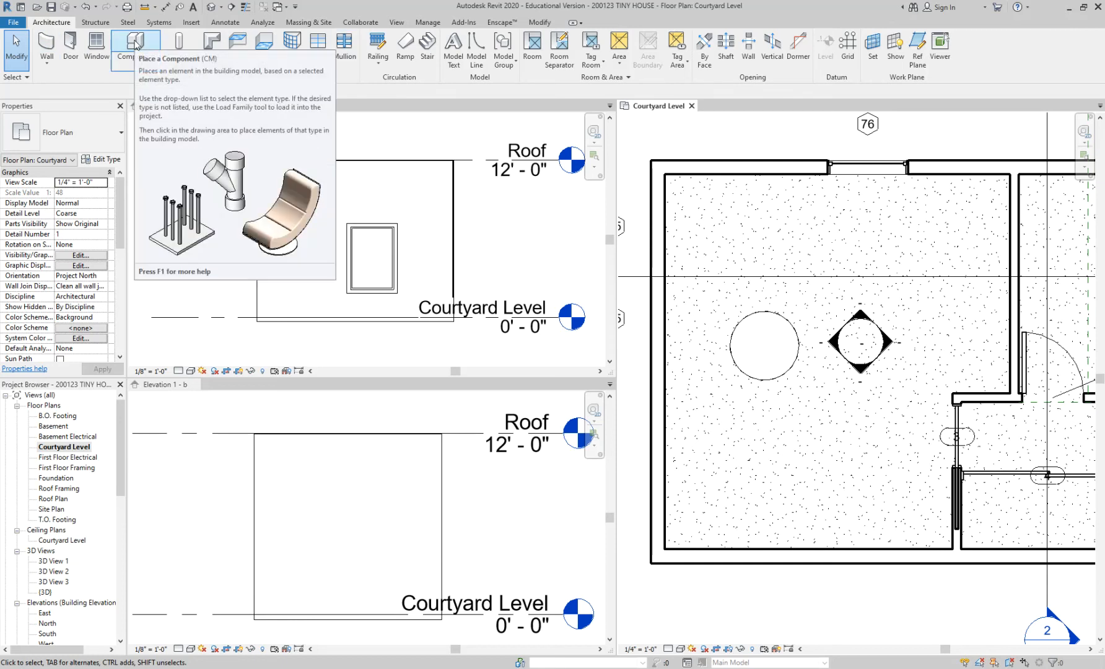
left_click(135, 43)
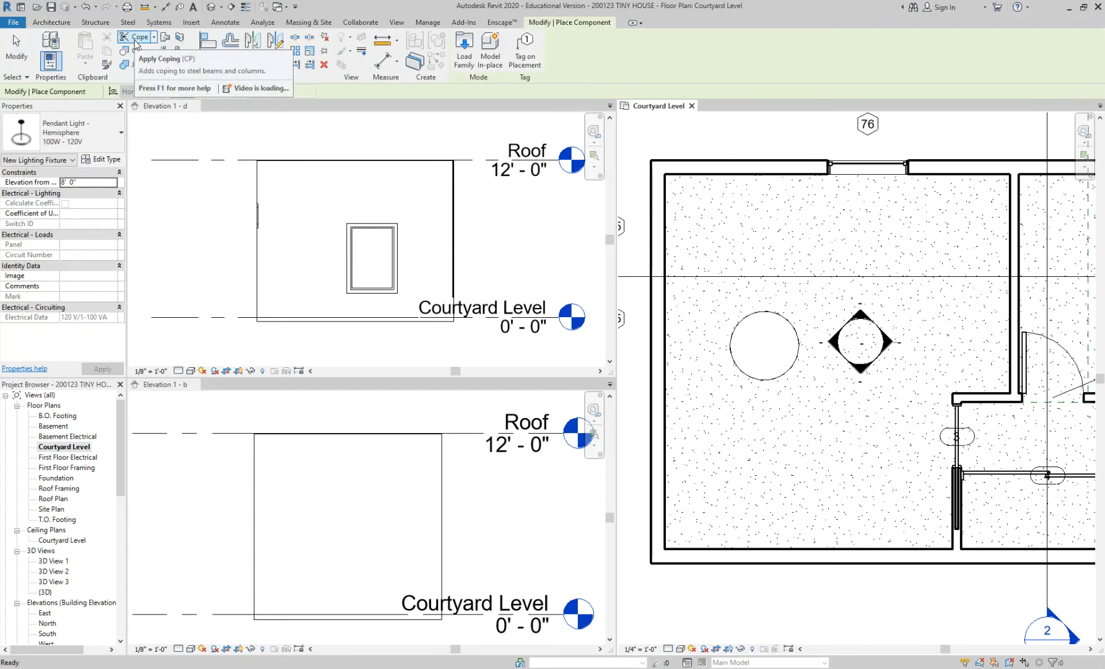
left_click(82, 137)
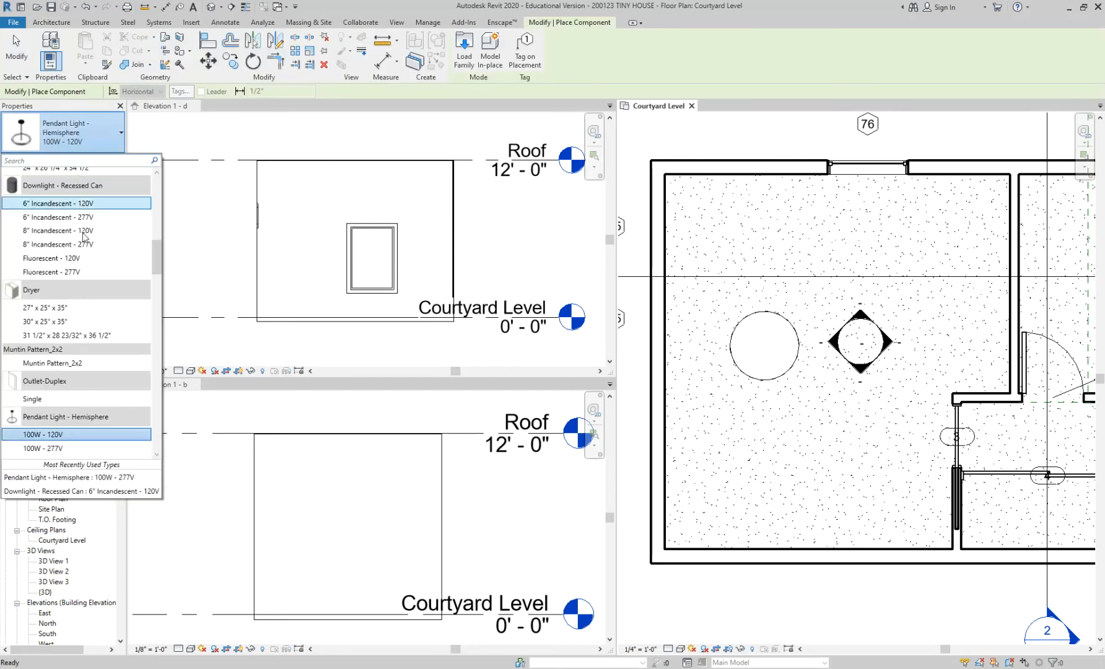
scroll(98, 273, "up", 4)
scroll(98, 273, "up", 3)
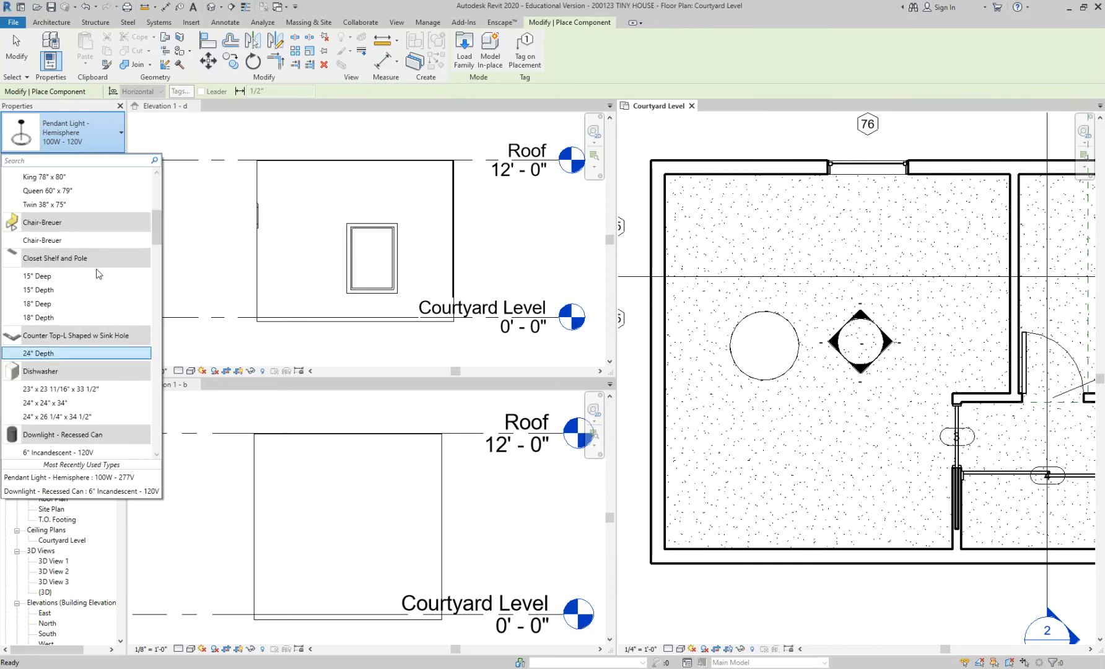
scroll(97, 273, "up", 3)
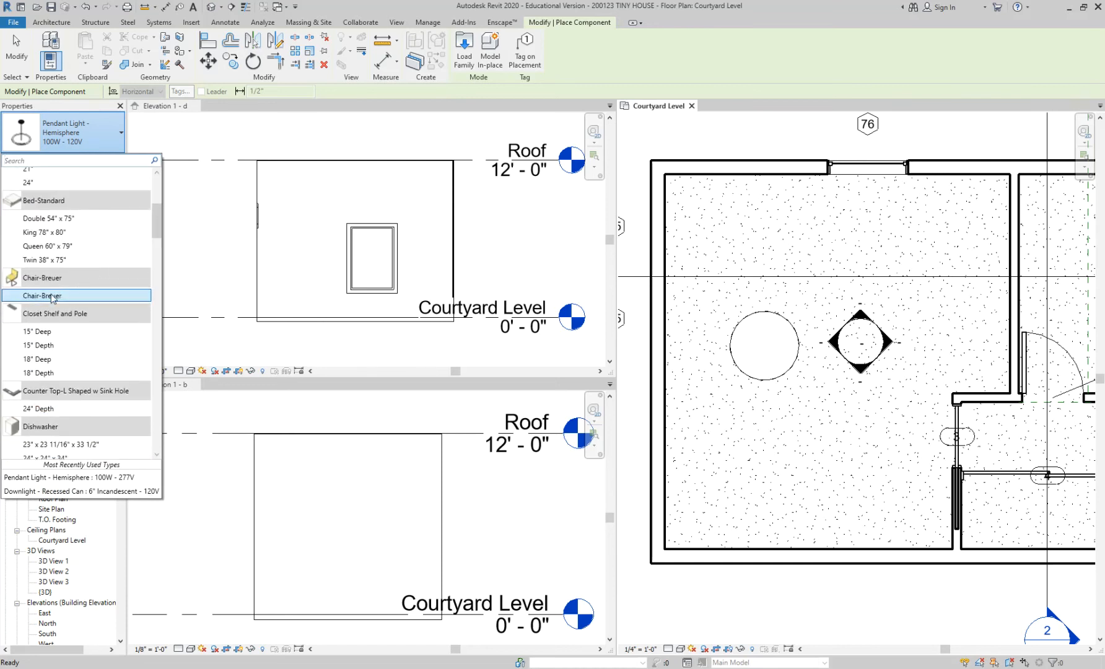
scroll(79, 235, "up", 5)
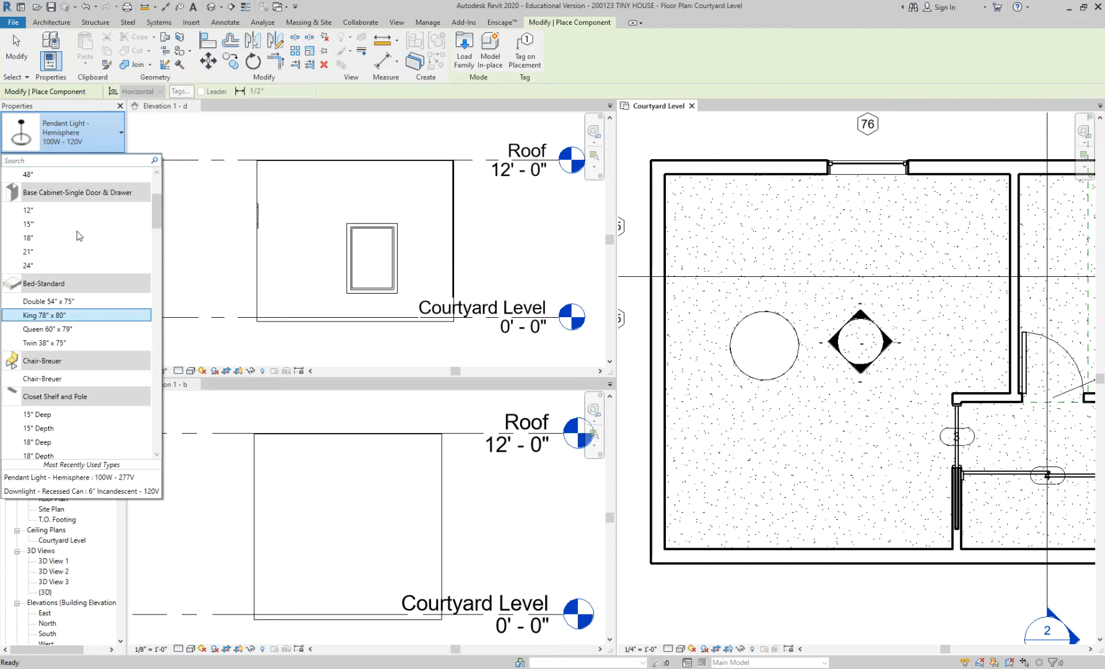
scroll(79, 236, "up", 4)
scroll(175, 232, "down", 8)
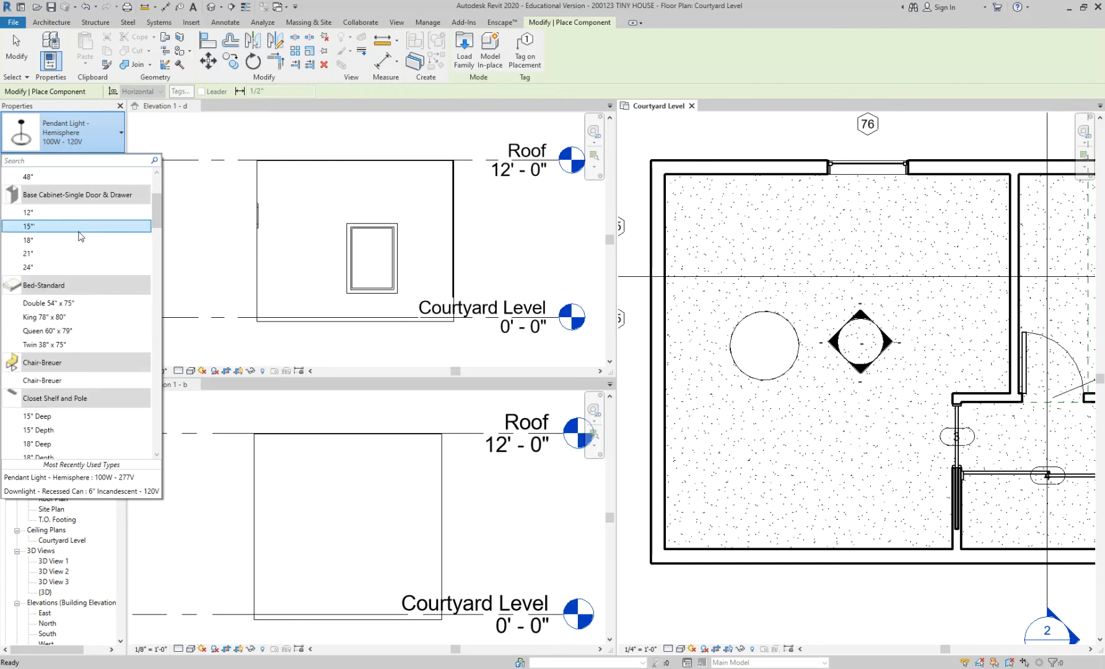
scroll(155, 248, "down", 15)
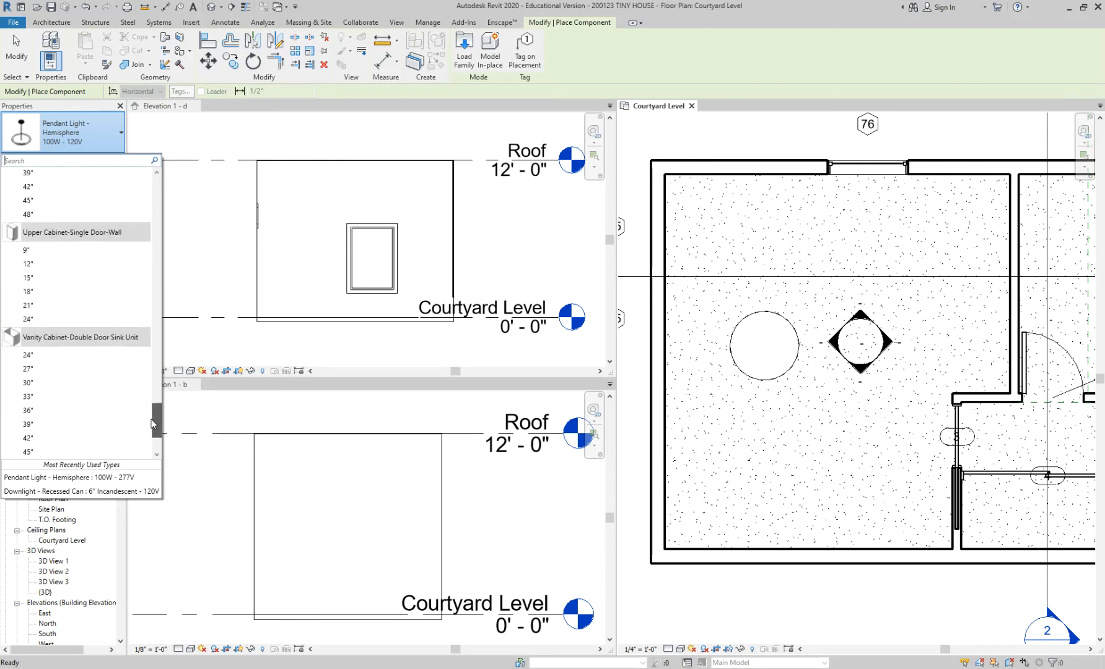
left_click_drag(155, 413, 155, 174)
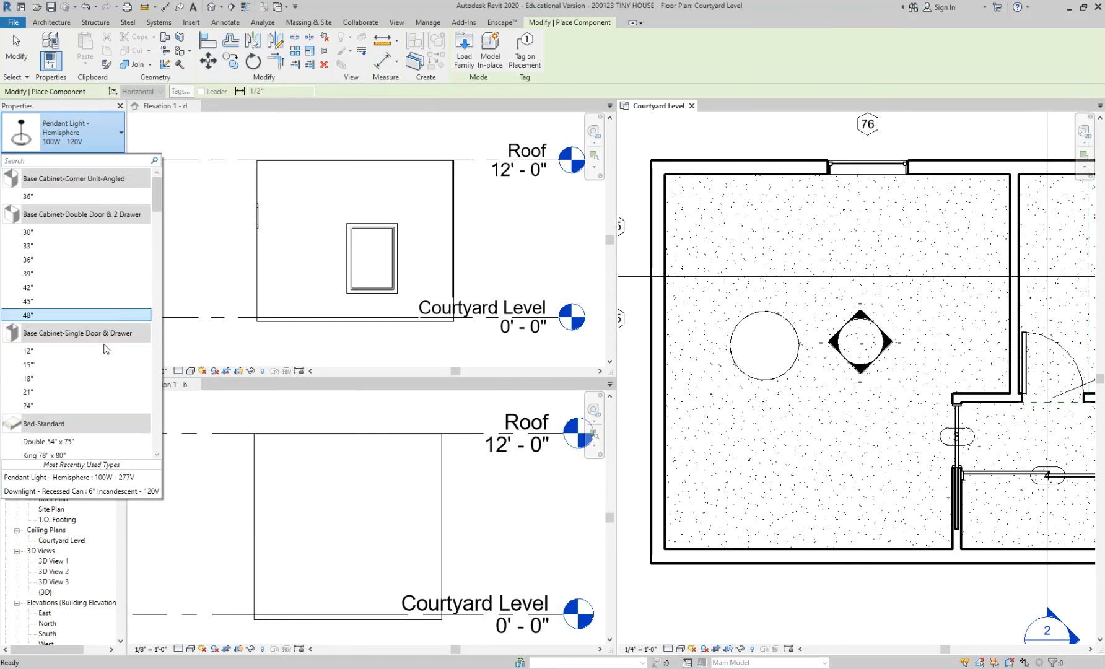
scroll(106, 344, "down", 2)
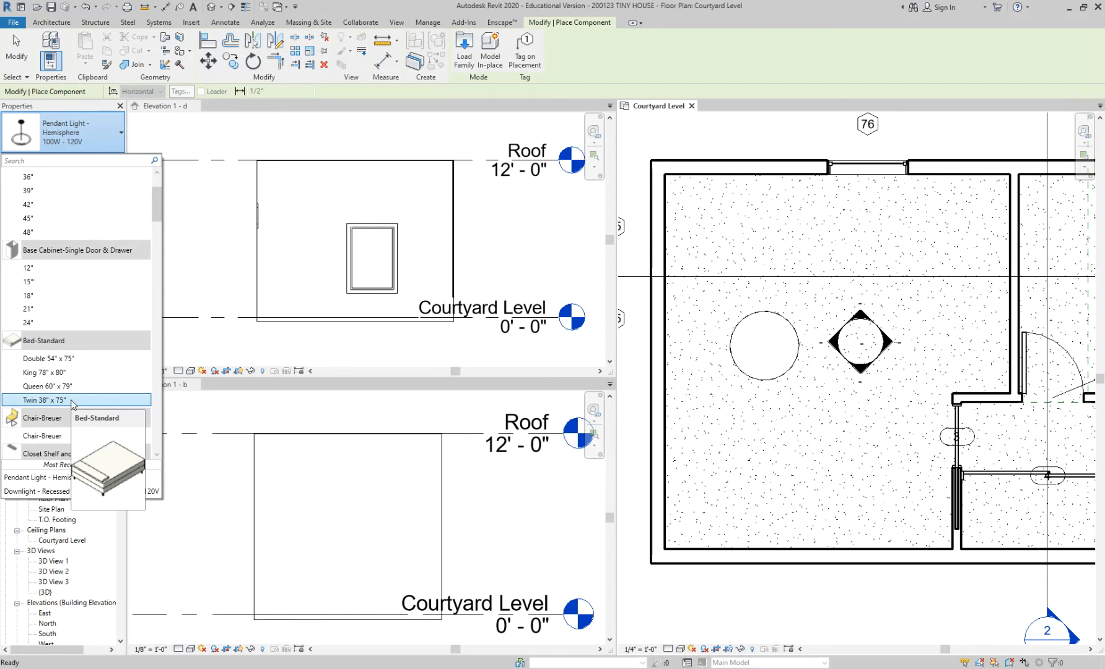
Step: Preview the bed families in the US Imperial library's Furniture/Beds folder and load Bed-Shaker into the project
left_click(464, 54)
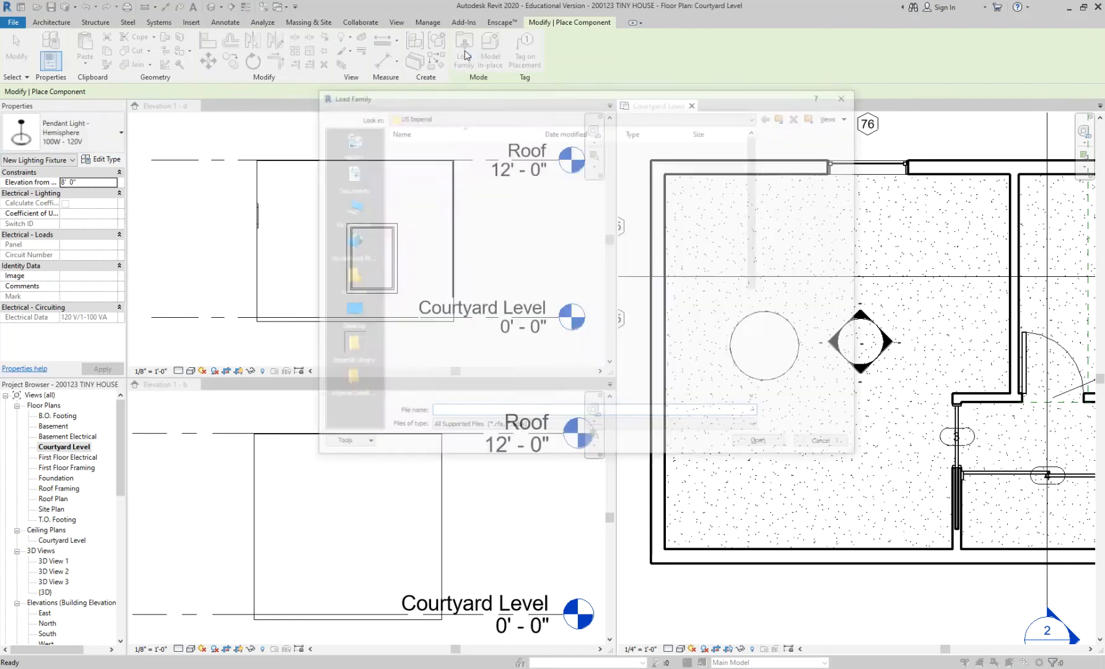
left_click(414, 297)
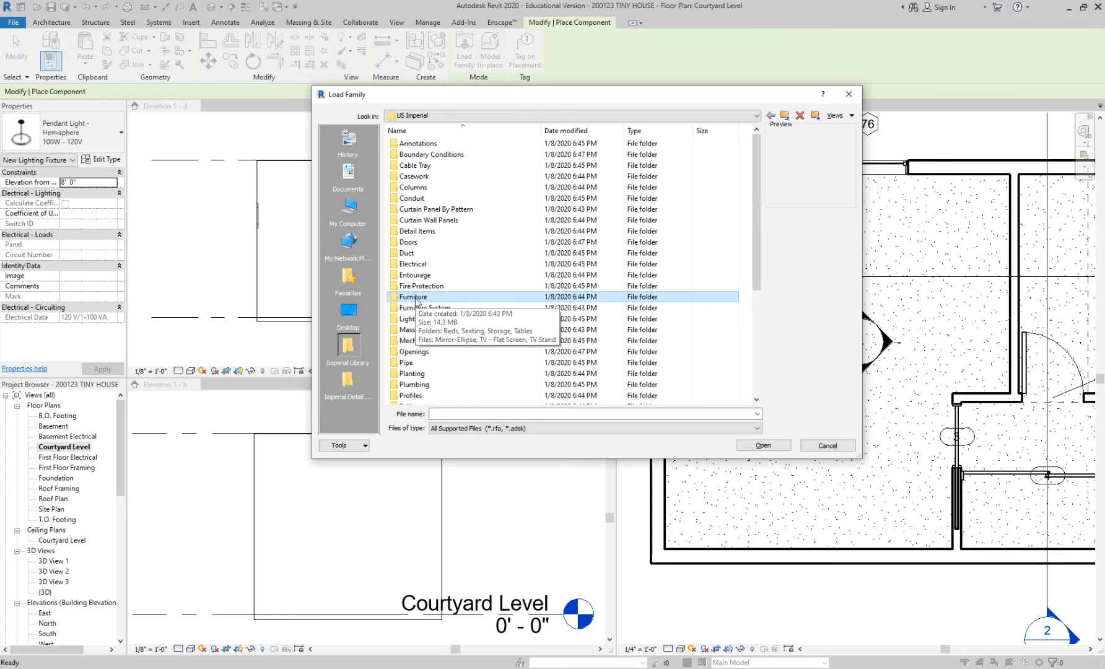
double_click(416, 299)
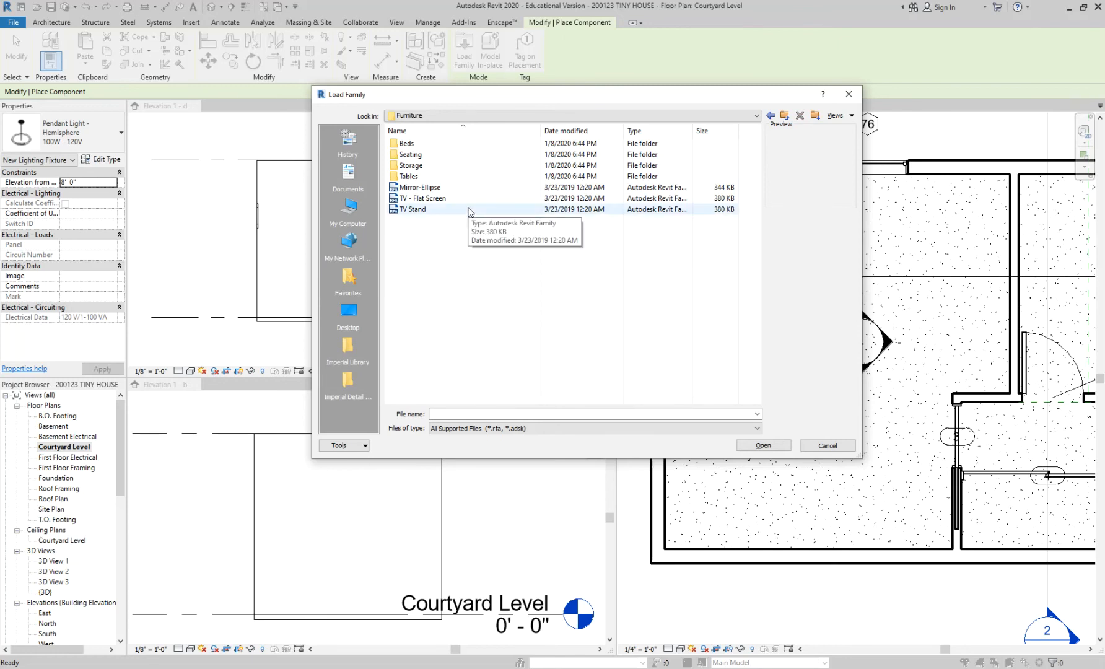
double_click(411, 143)
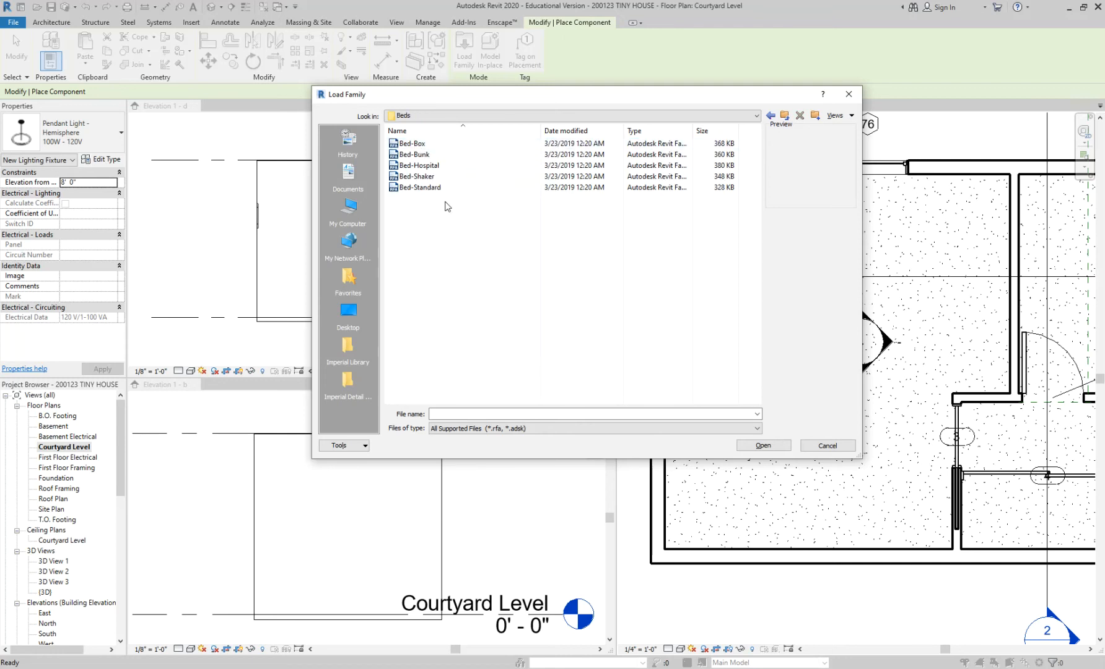
left_click(424, 144)
left_click(426, 156)
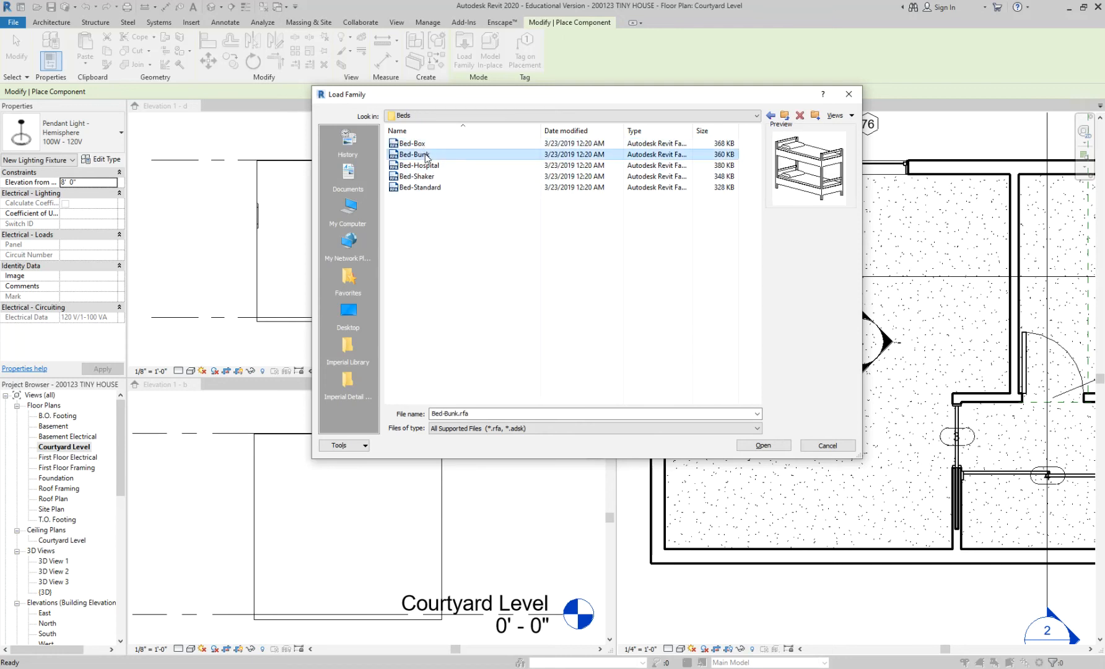
left_click(430, 166)
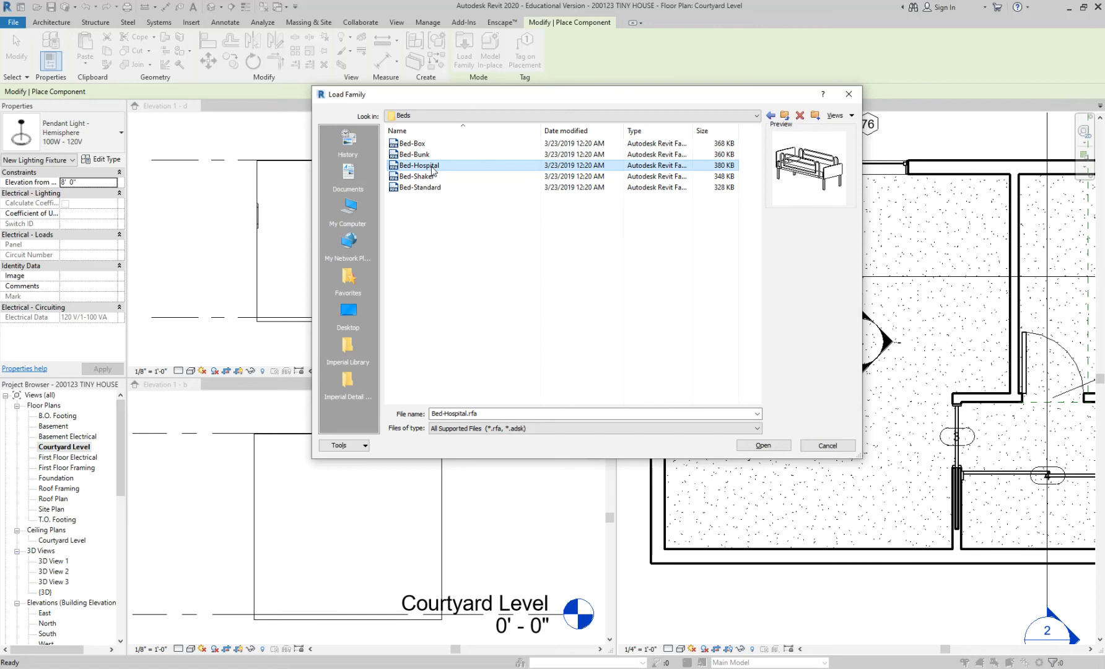
left_click(432, 177)
left_click(433, 188)
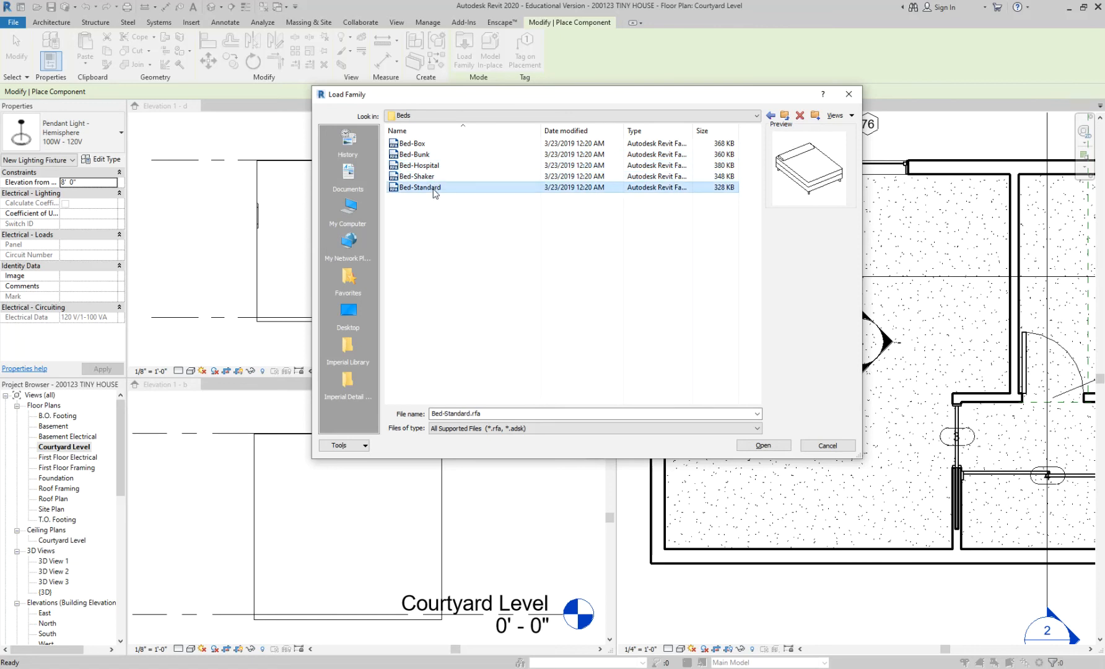
left_click(432, 180)
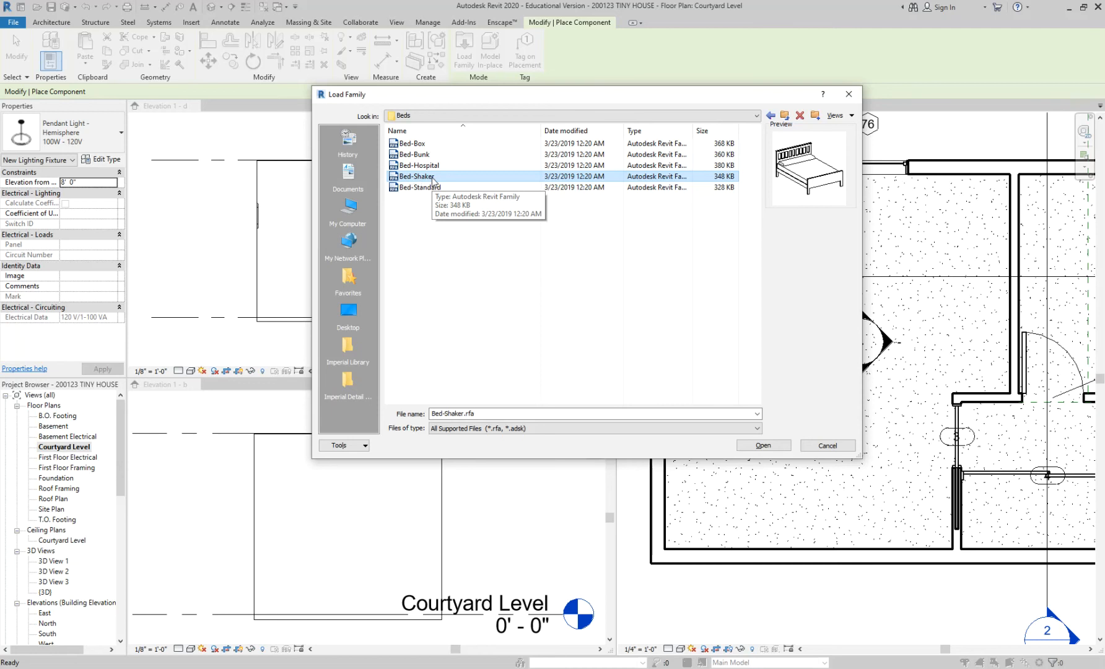
left_click(764, 445)
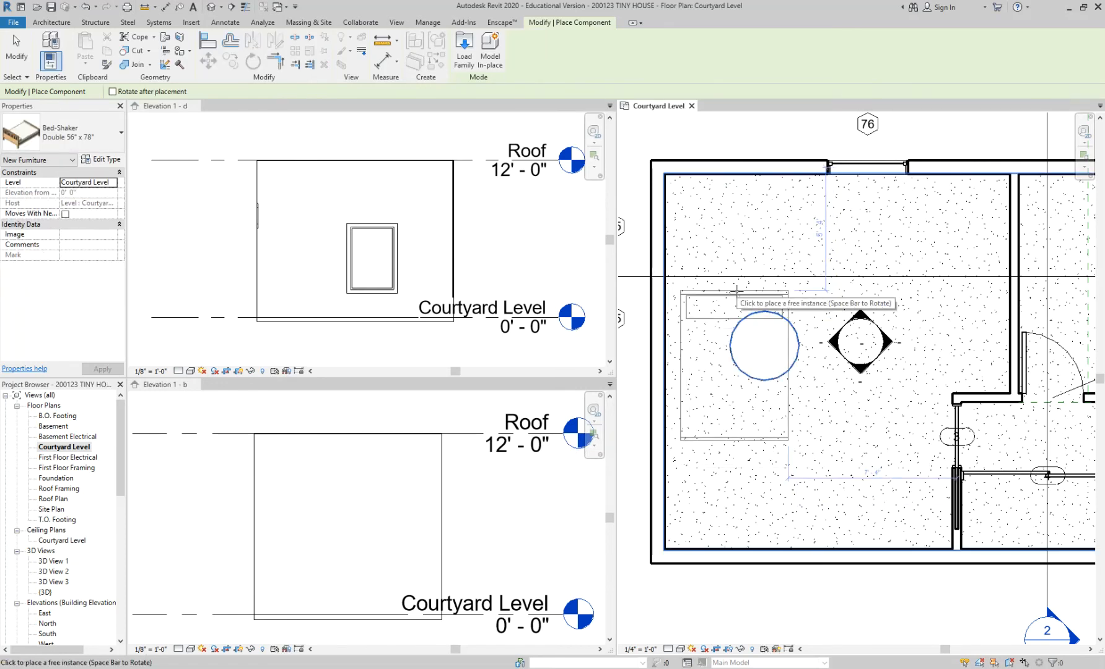
Step: Rotate the Bed-Shaker Double 56" x 78" so its headboard faces the west wall, and place it at that wall's midpoint
key("space")
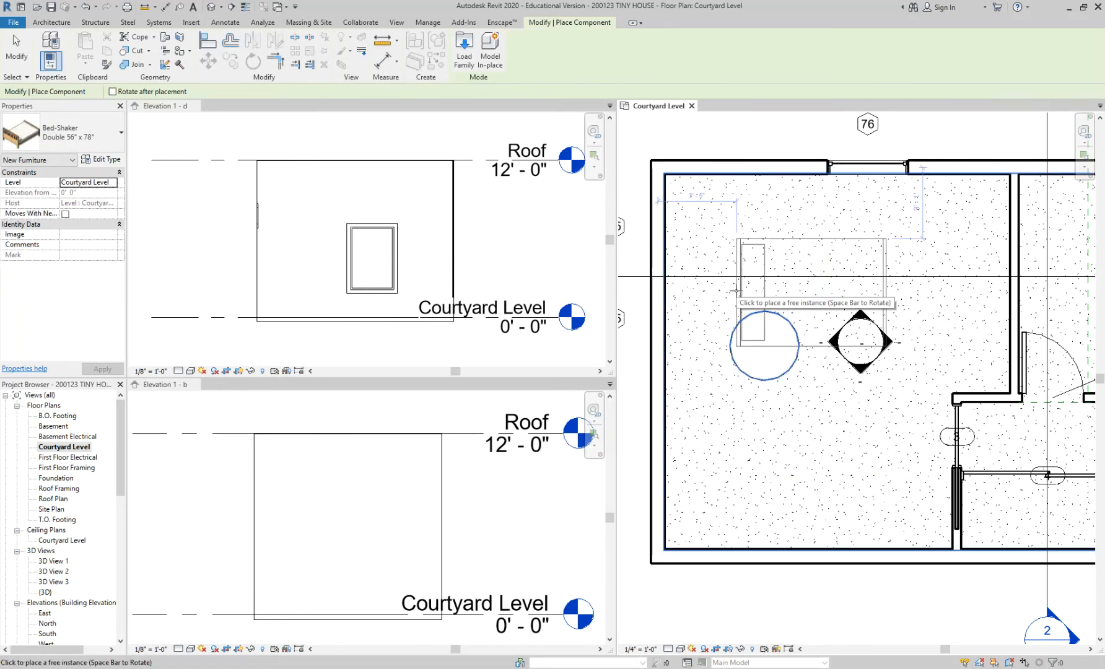
key("space")
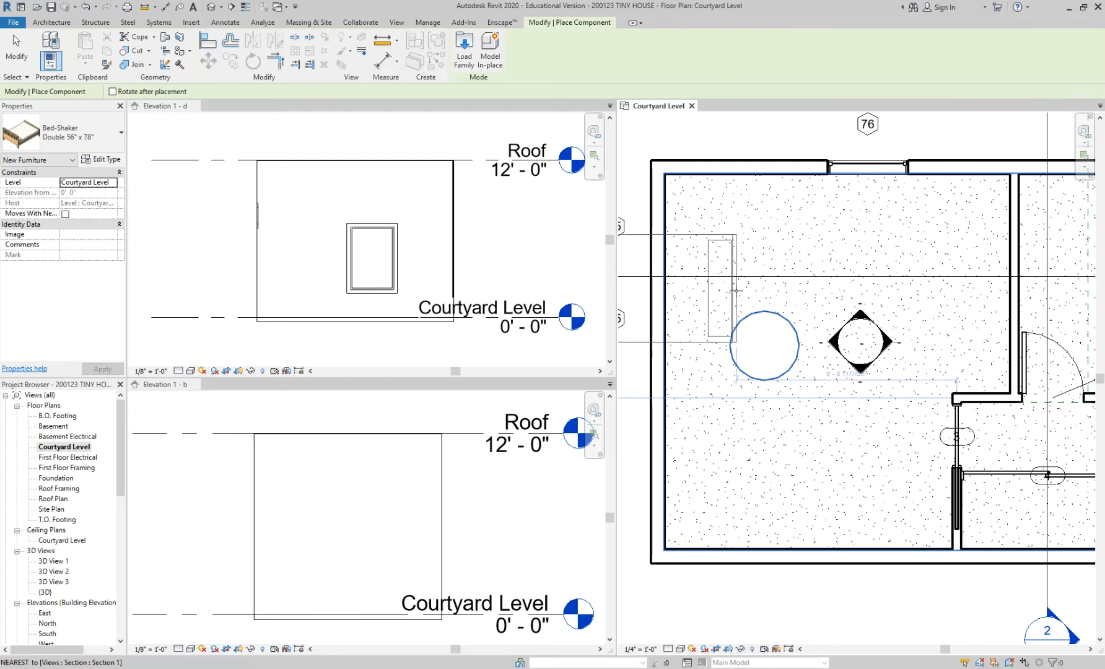
key("space")
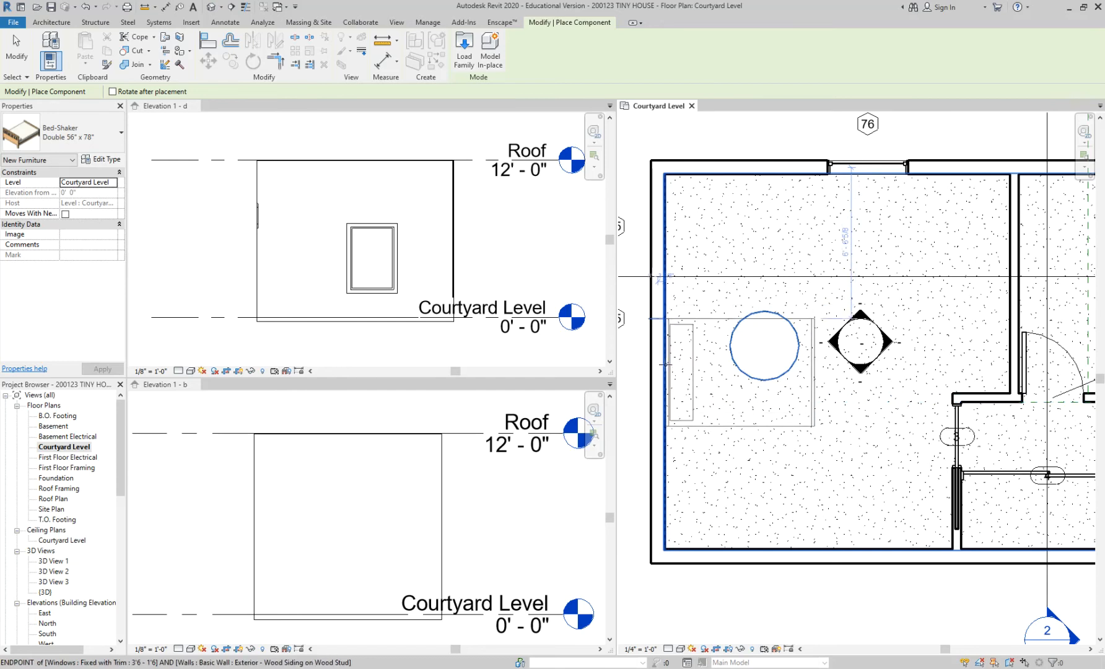
scroll(665, 365, "up", 2)
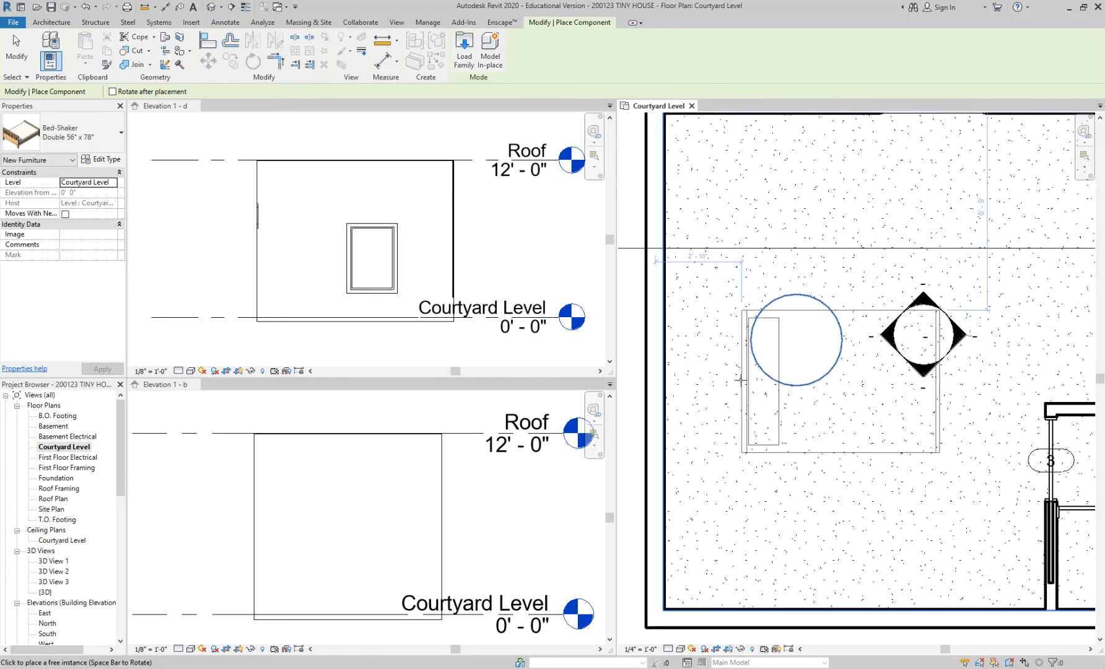
scroll(741, 379, "down", 1)
scroll(700, 378, "up", 1)
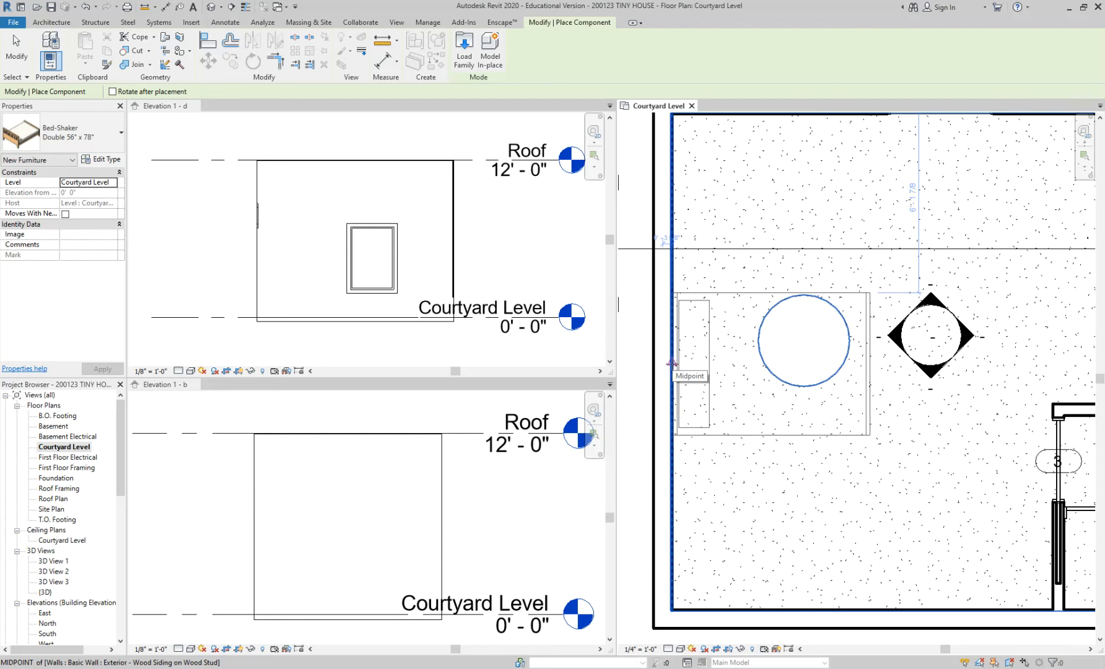
left_click(672, 364)
scroll(809, 370, "down", 2)
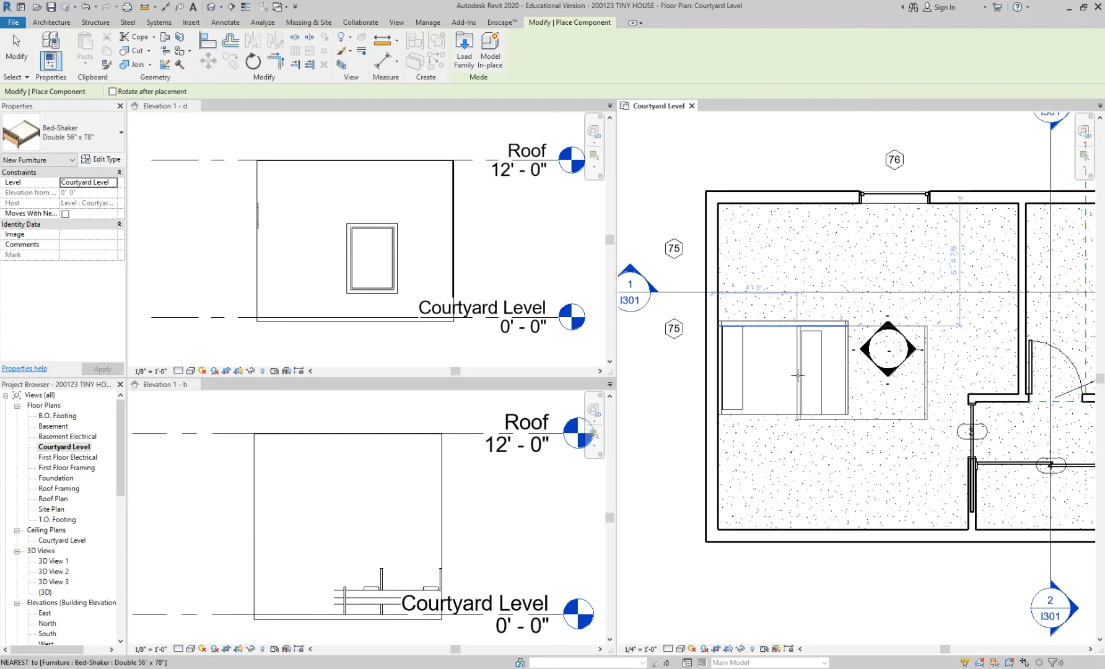
key("Escape")
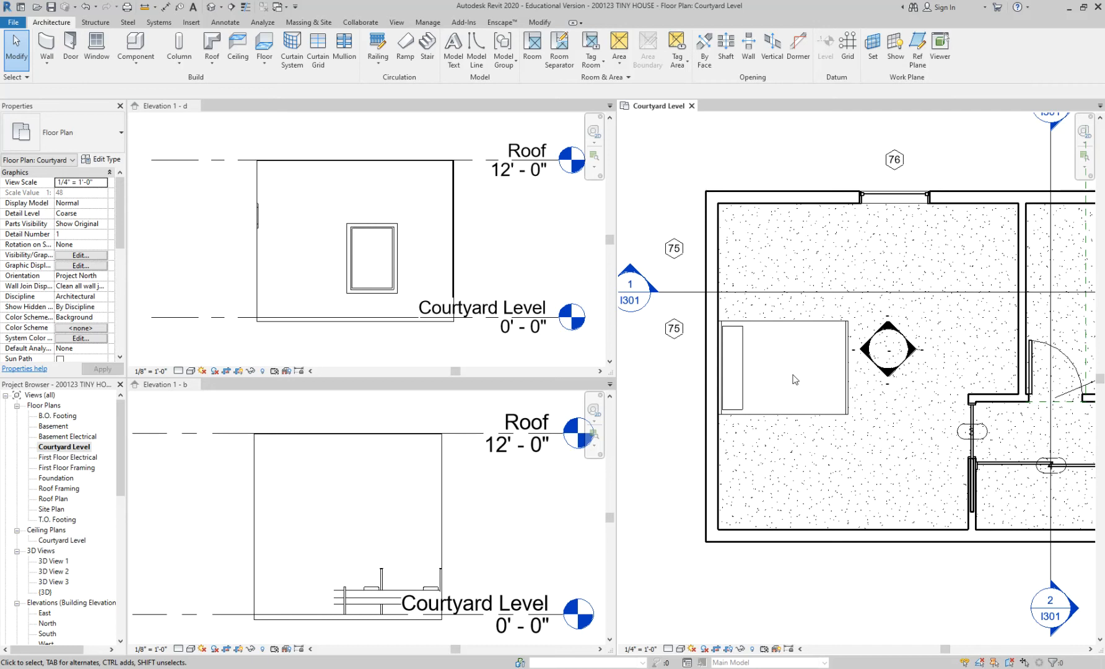
Step: Review the loaded Bed-Shaker and Bed-Standard sizes for placement and inspect the placed bed in Elevation 1 - b
middle_click_drag(778, 166, 722, 175)
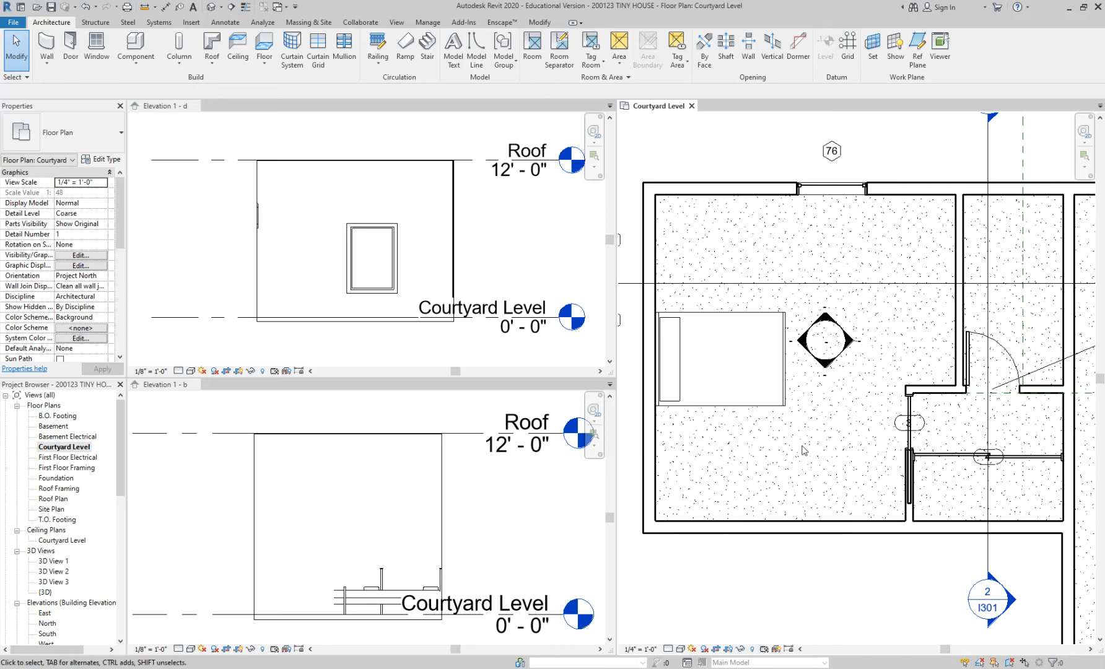
left_click(137, 48)
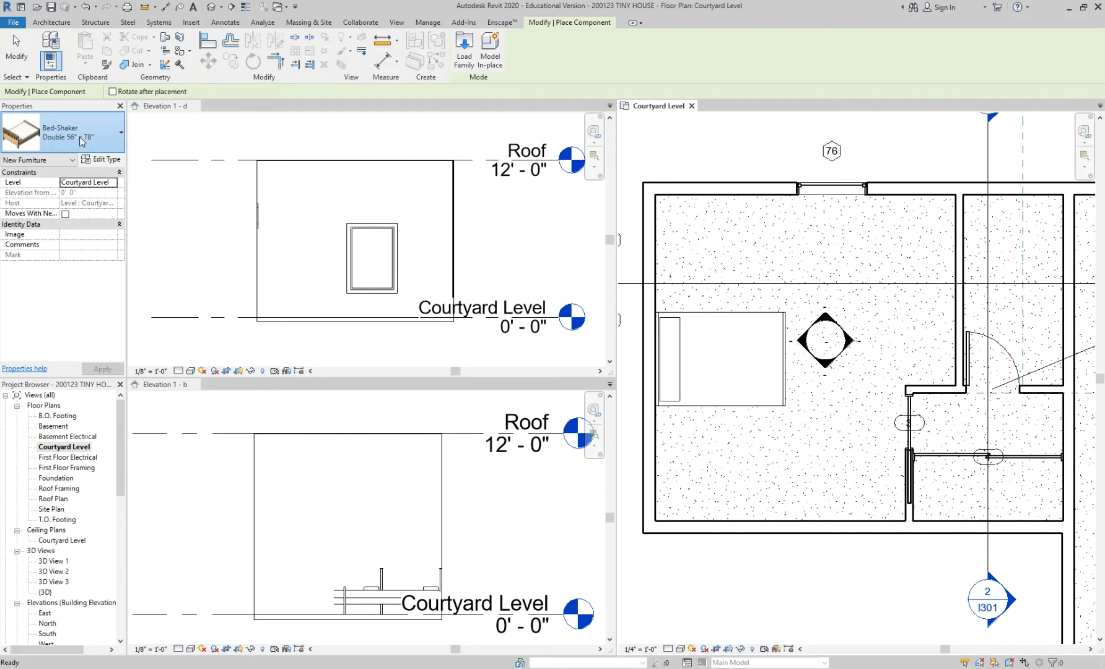
left_click(81, 141)
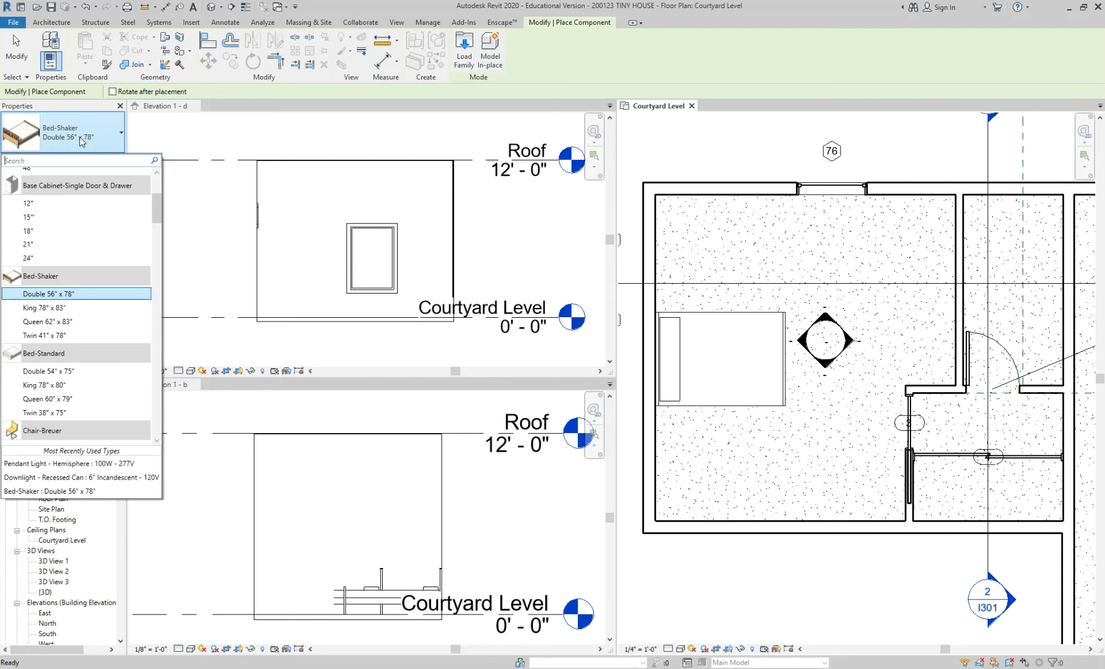
left_click(483, 514)
scroll(481, 513, "down", 2)
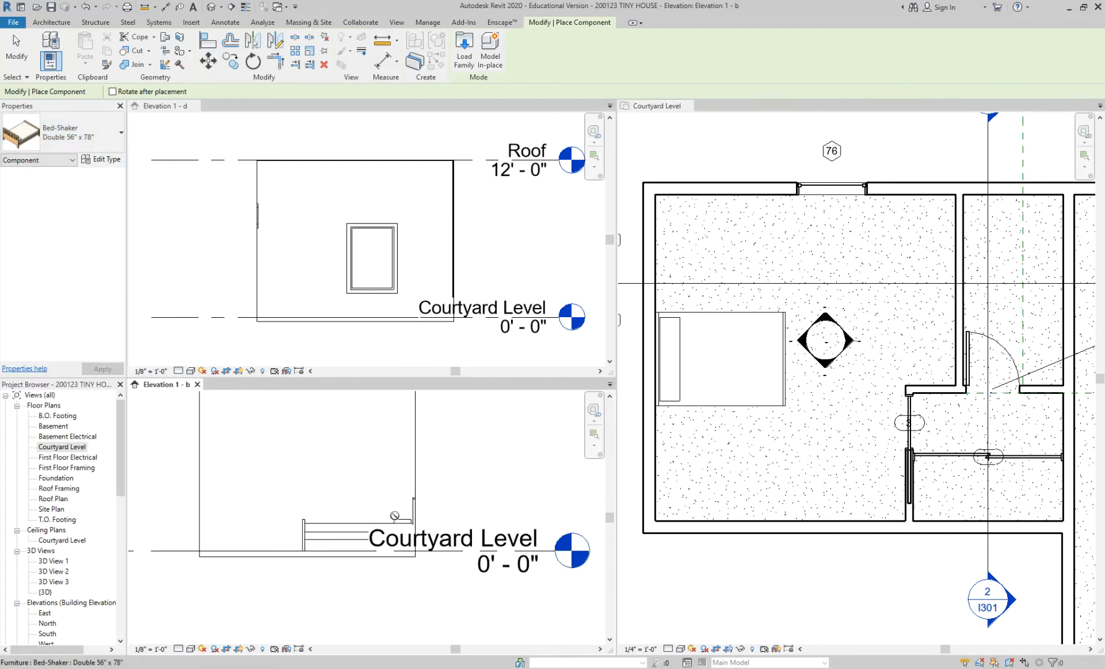
key("Escape")
scroll(396, 533, "up", 2)
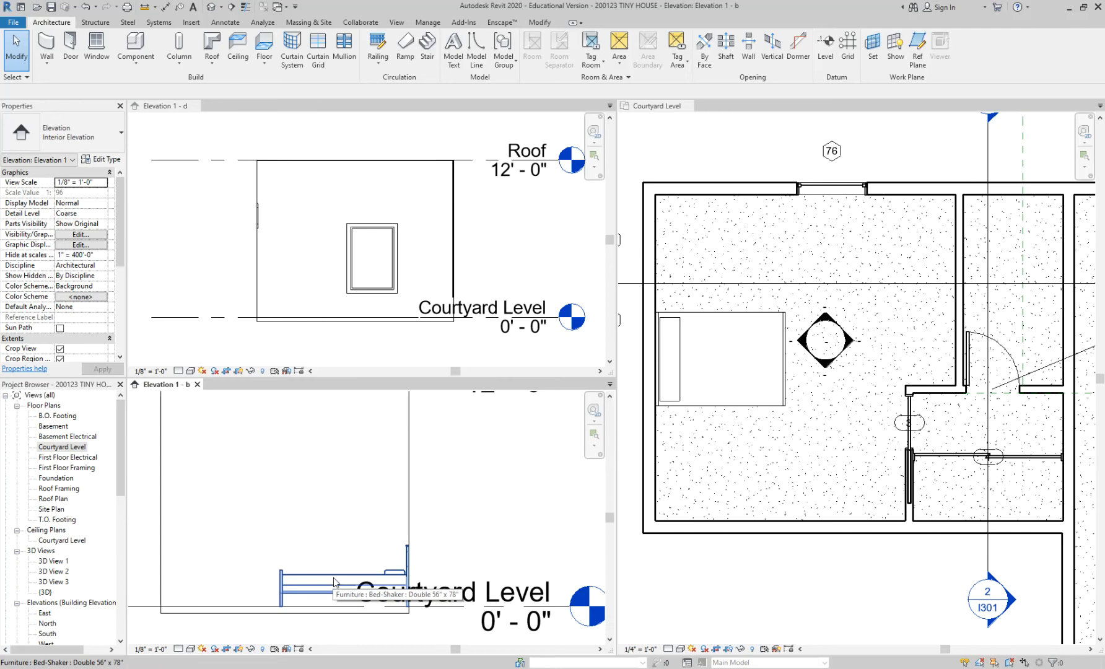
middle_click_drag(505, 489, 501, 508)
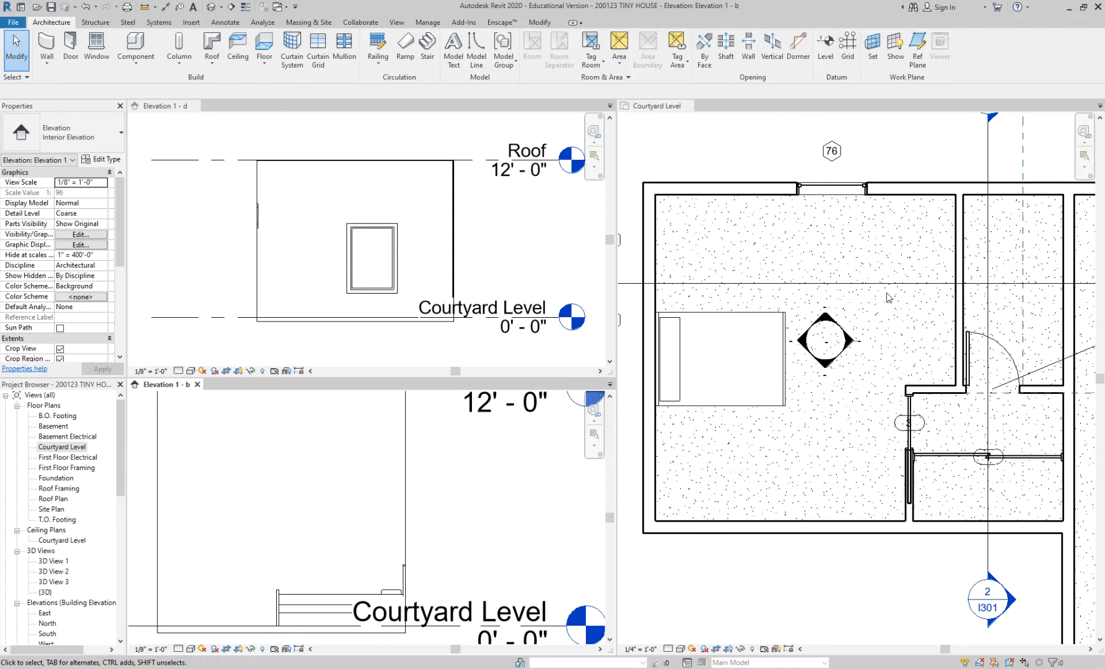
Step: Move the west room's whole interior elevation marker slightly north in the Courtyard Level plan, level with the bed's north edge
left_click(820, 342)
scroll(844, 337, "up", 1)
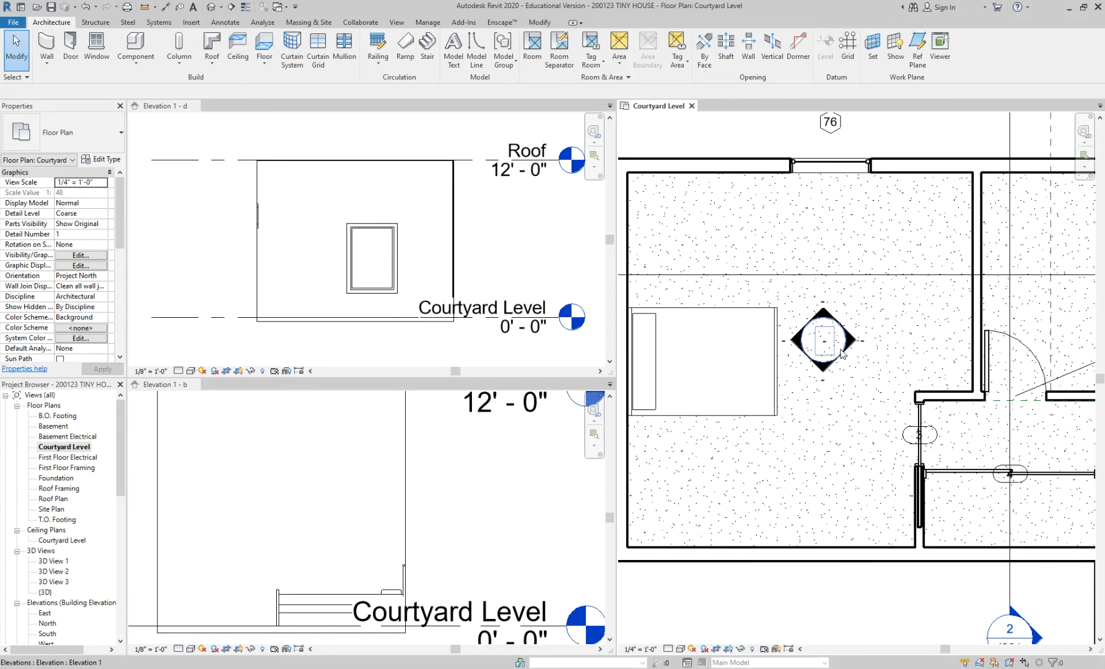
left_click(843, 354)
mouse_move(825, 338)
left_mouse_down()
mouse_move(829, 392)
mouse_move(828, 314)
left_mouse_up()
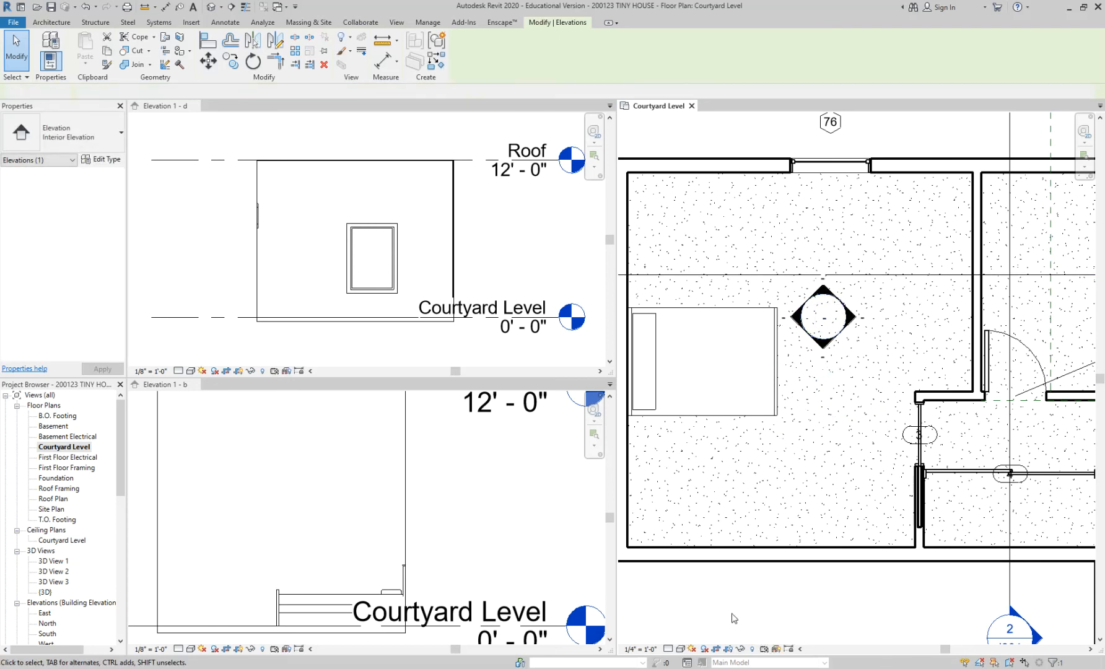
key("Escape")
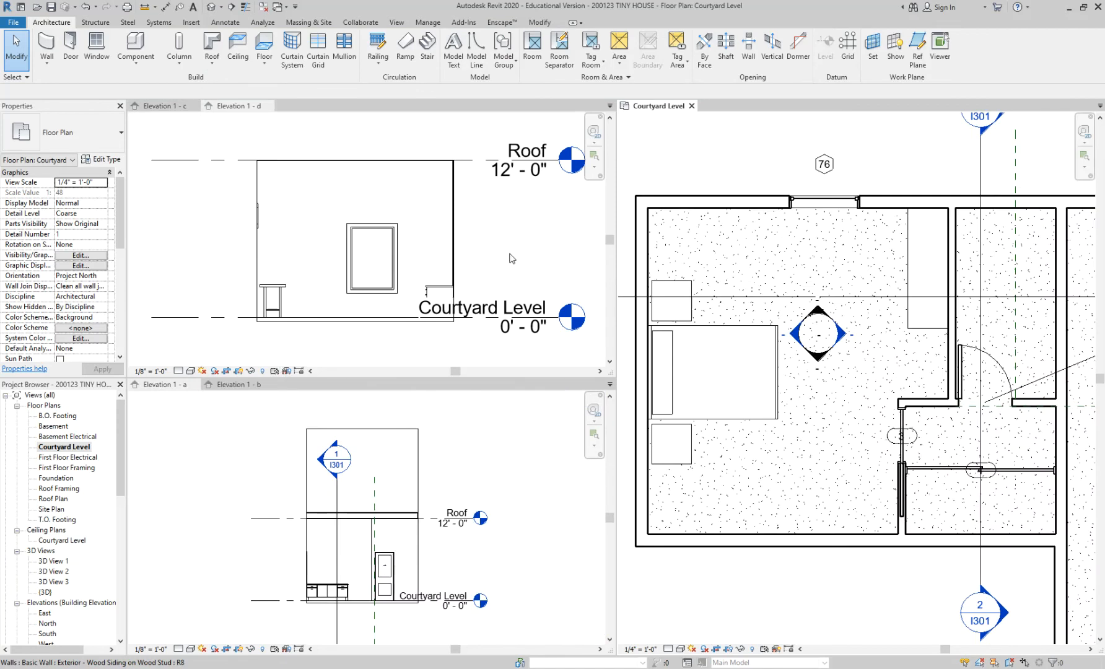
Step: Examine the night stands and bed along the west wall in Elevation 1 - c, comparing them with the Courtyard Level plan
left_click(512, 259)
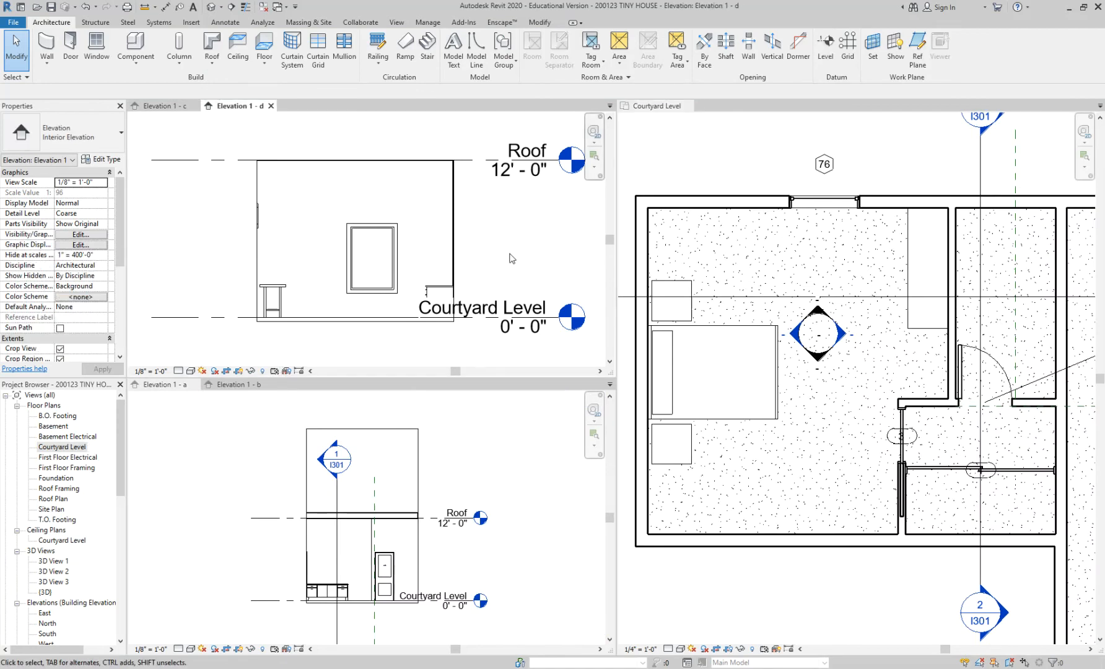
left_click(445, 453)
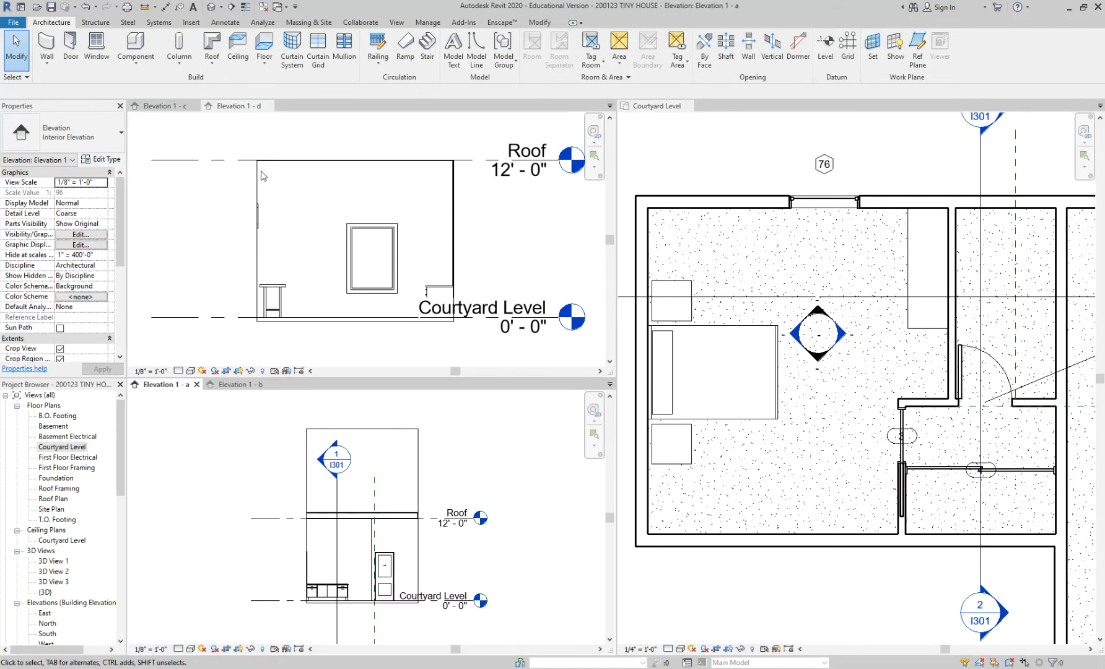
scroll(731, 340, "up", 1)
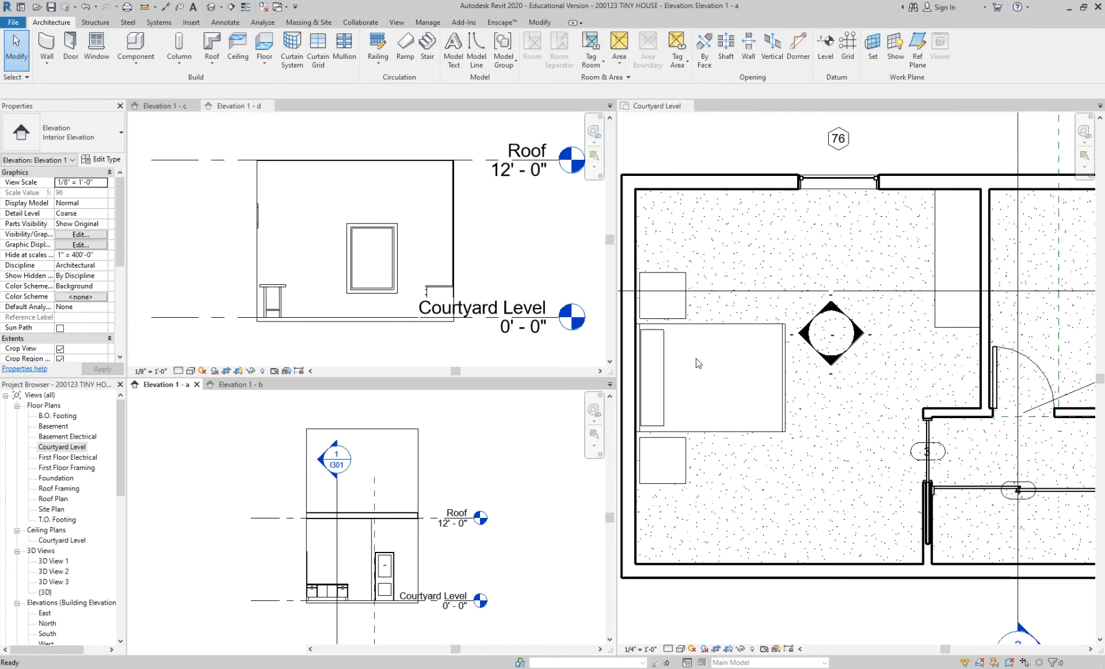
left_click(731, 340)
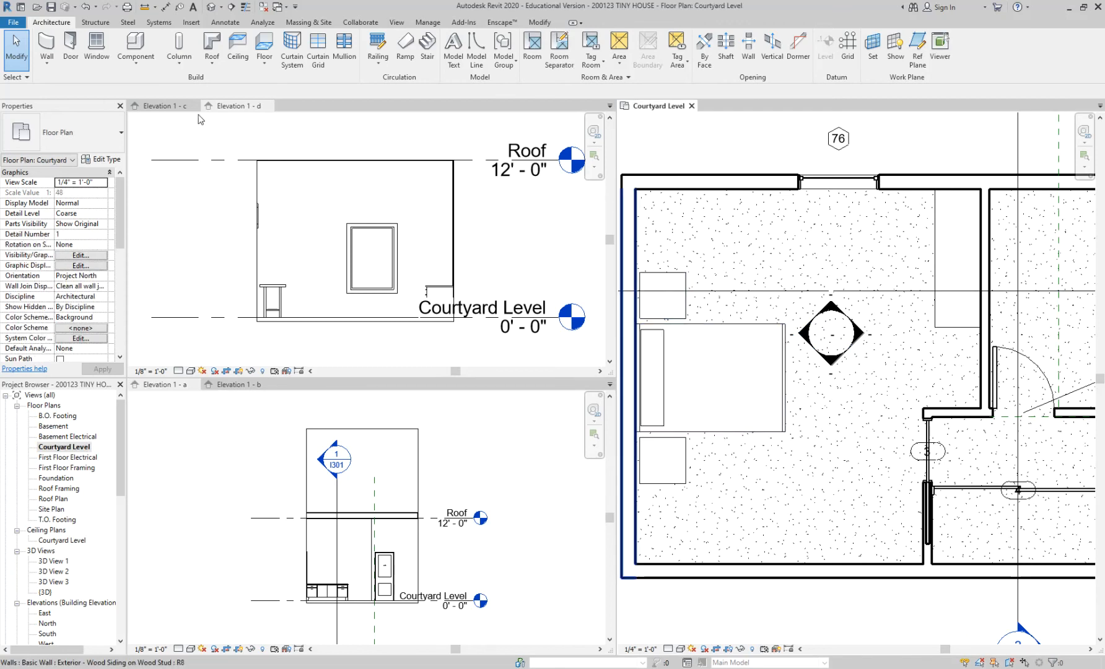
left_click(169, 106)
scroll(433, 312, "up", 2)
scroll(433, 313, "up", 1)
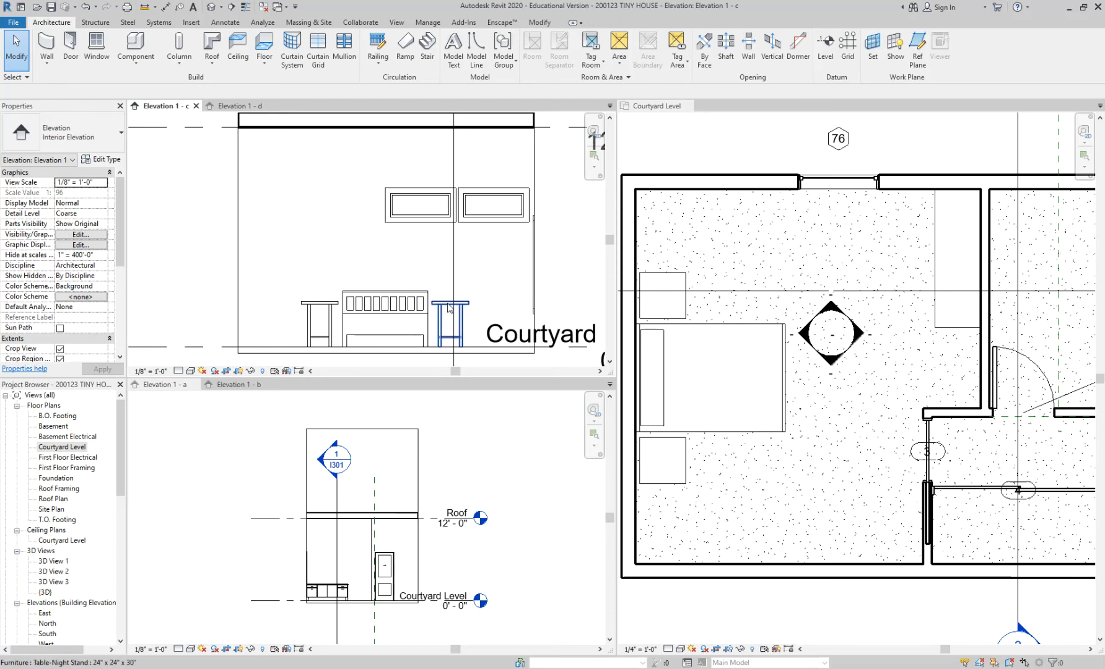
Step: Move the credenza south along the east wall in Elevation 1 - a, leaving a gap of about 2' - 1" on its door side
left_click(451, 434)
scroll(309, 606, "up", 3)
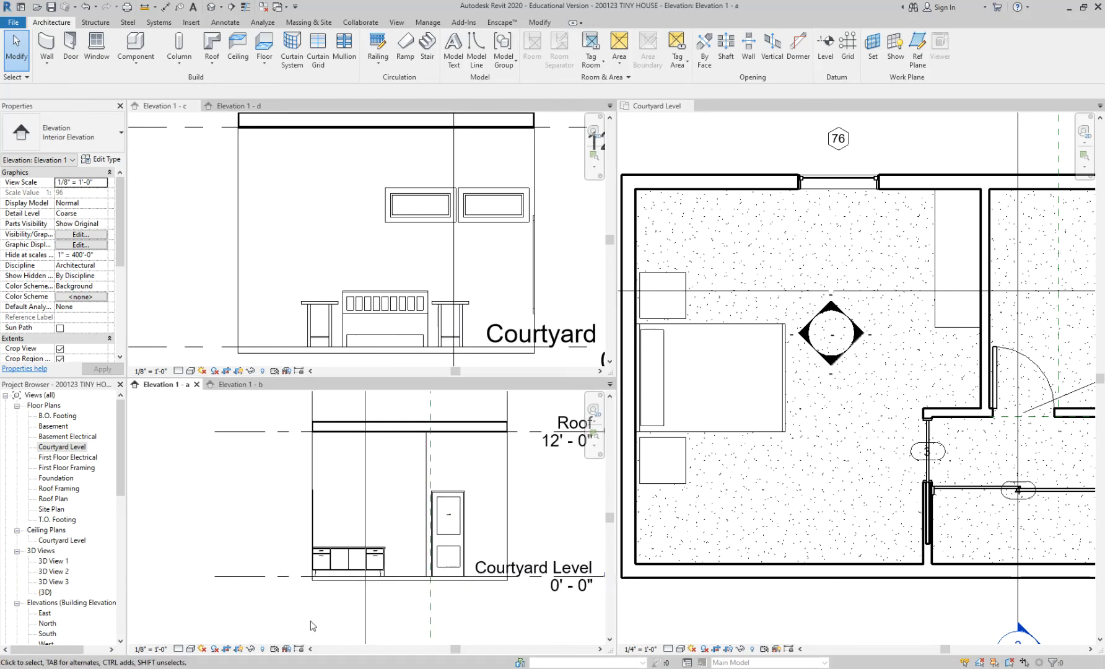
left_click(344, 575)
left_click_drag(344, 575, 363, 573)
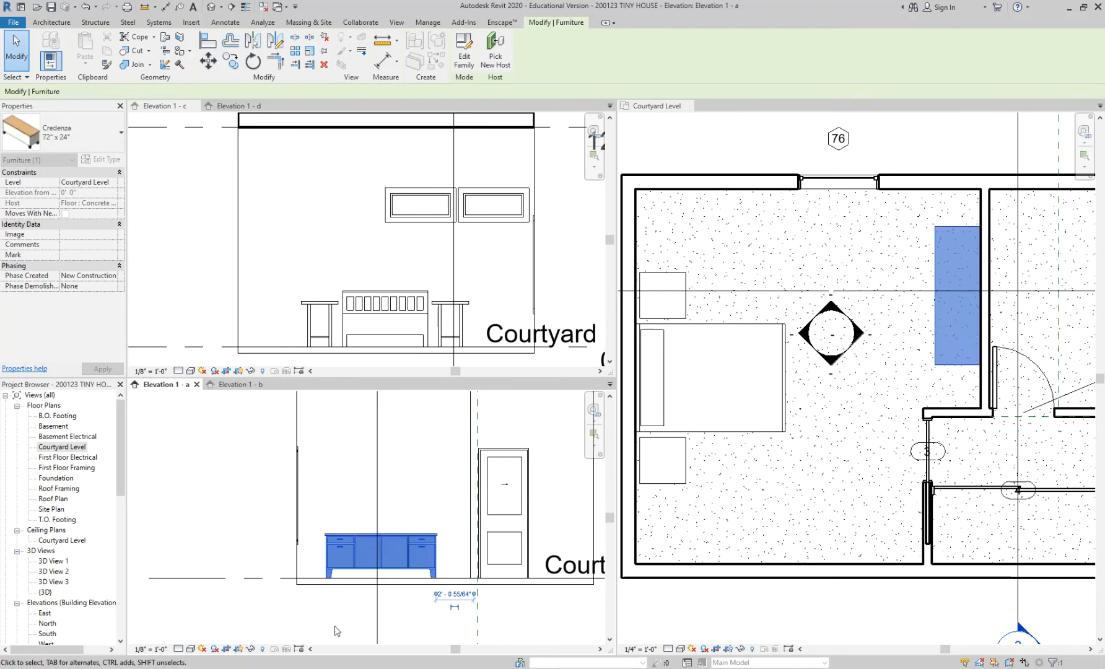
key("Escape")
Step: In the Courtyard Level plan, move the credenza up against the north wall and back south against the wall jog beside the door
scroll(387, 570, "down", 2)
scroll(390, 570, "down", 2)
scroll(415, 610, "up", 4)
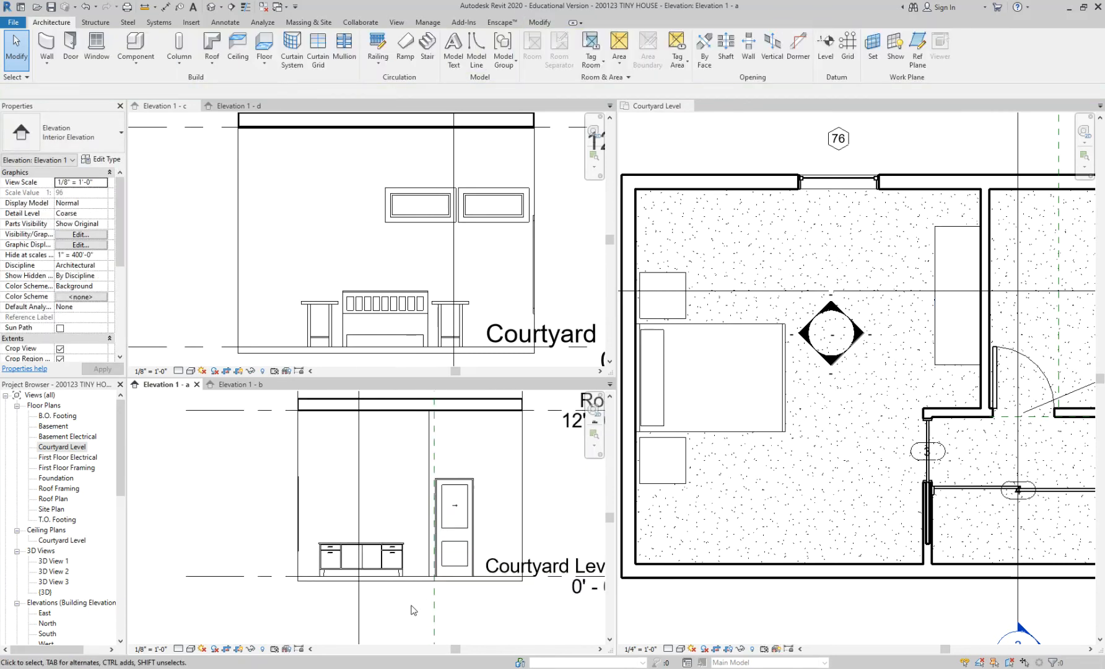
middle_click_drag(412, 607, 382, 626)
scroll(789, 390, "down", 2)
left_click(894, 339)
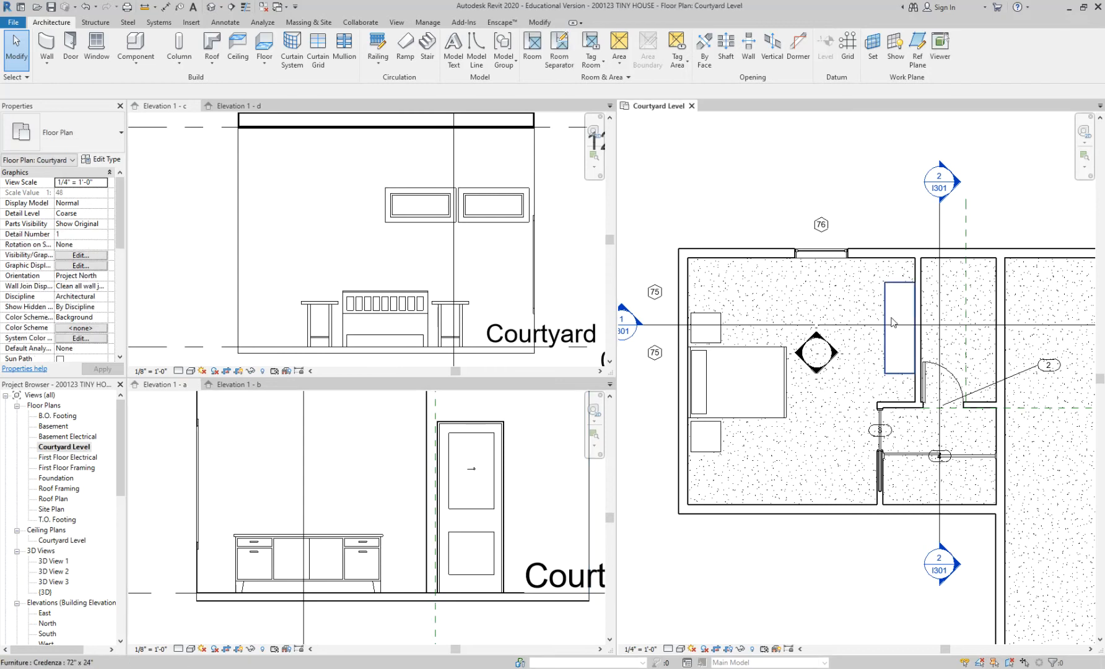
left_click(884, 309)
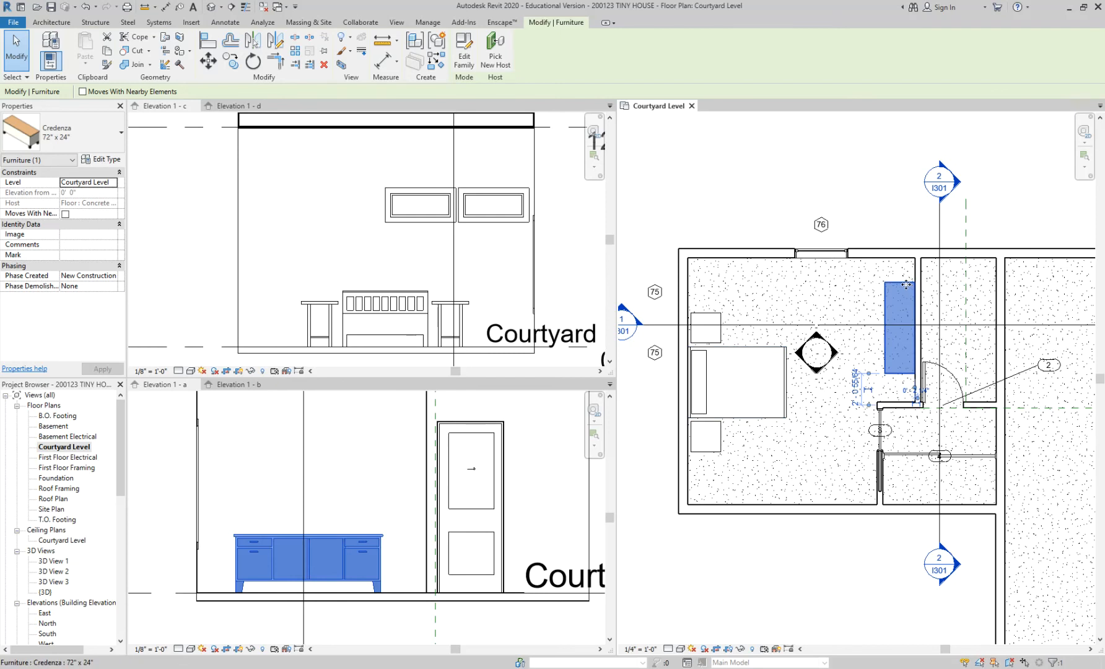
left_click_drag(907, 285, 902, 257)
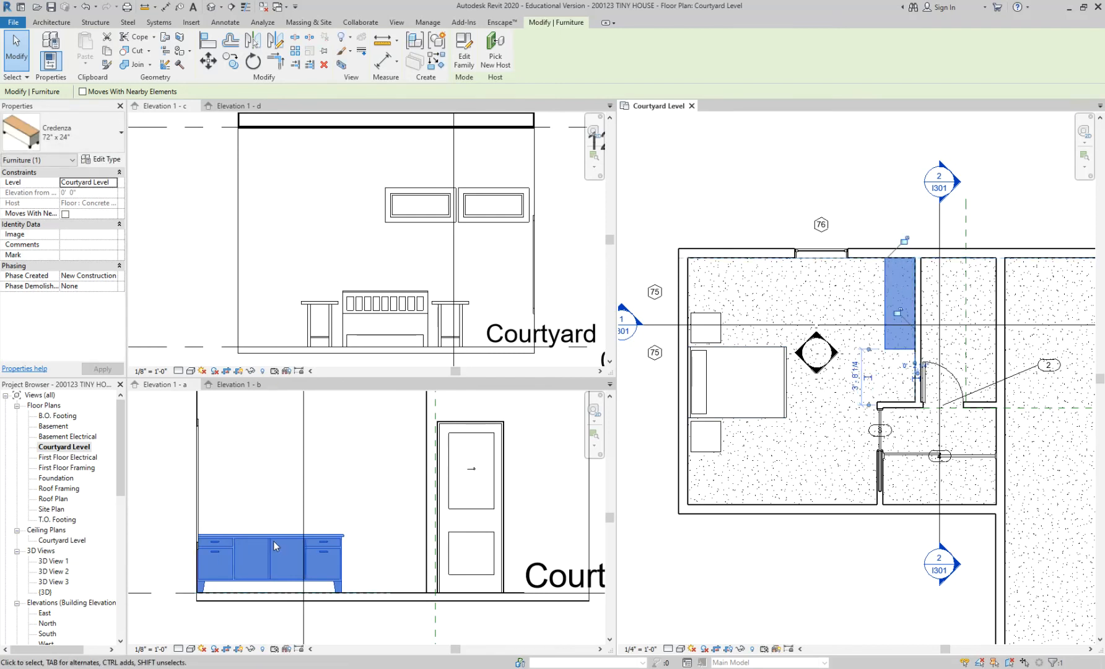
left_click_drag(885, 303, 889, 360)
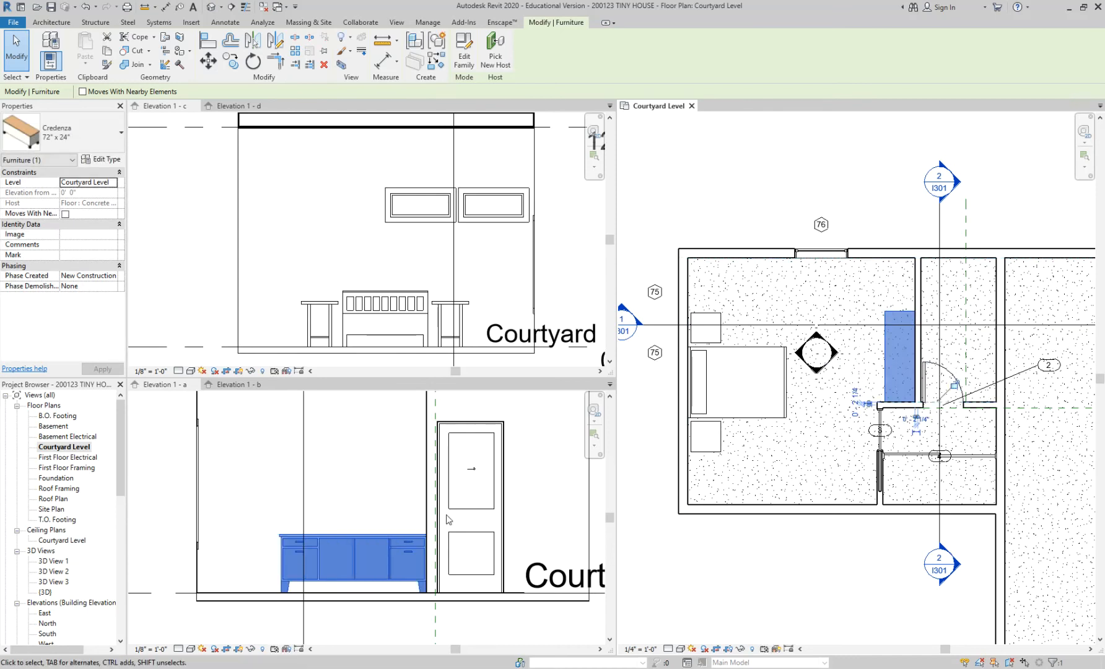
left_click(353, 618)
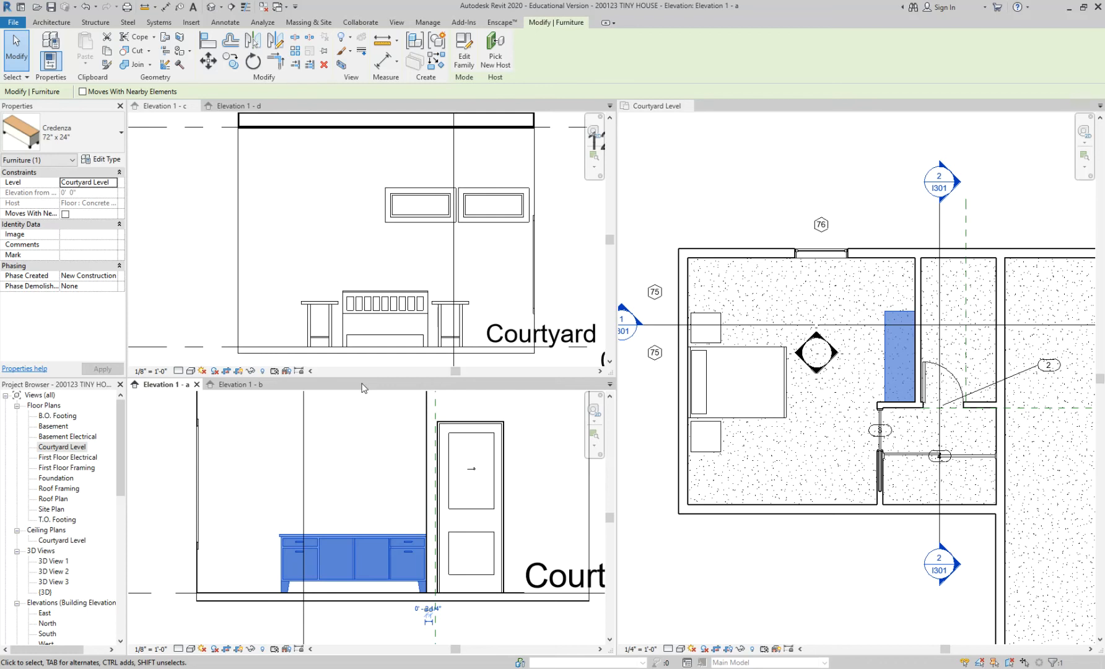
Step: Review the room's furniture in interior elevations 1 - c, 1 - a, 1 - d and 1 - b
scroll(319, 256, "down", 3)
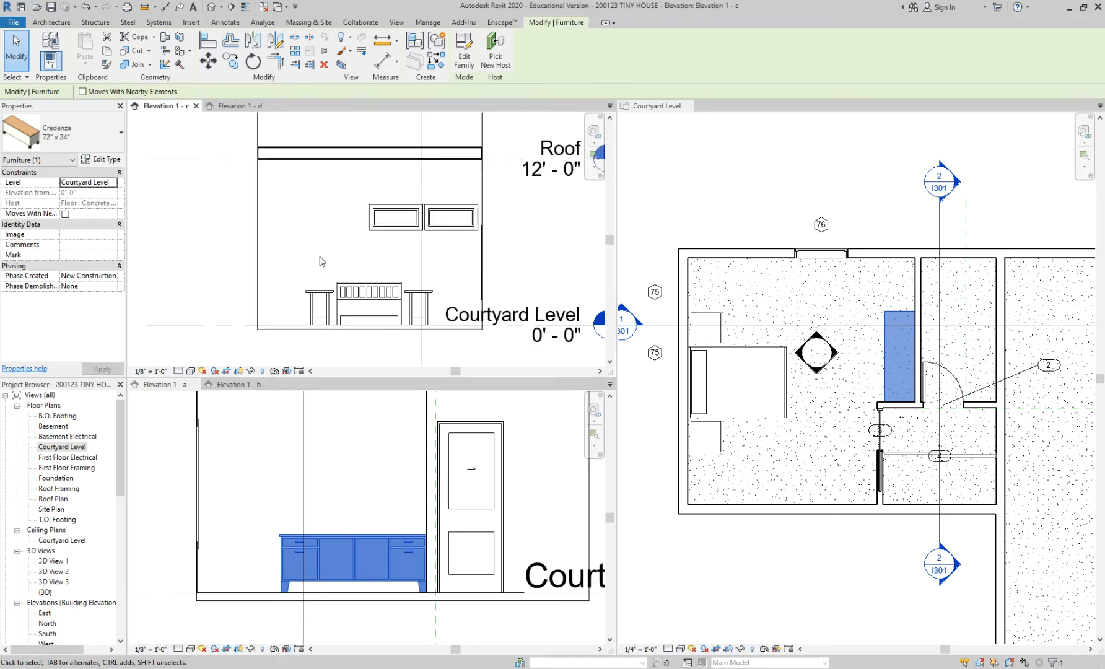
scroll(458, 471, "down", 4)
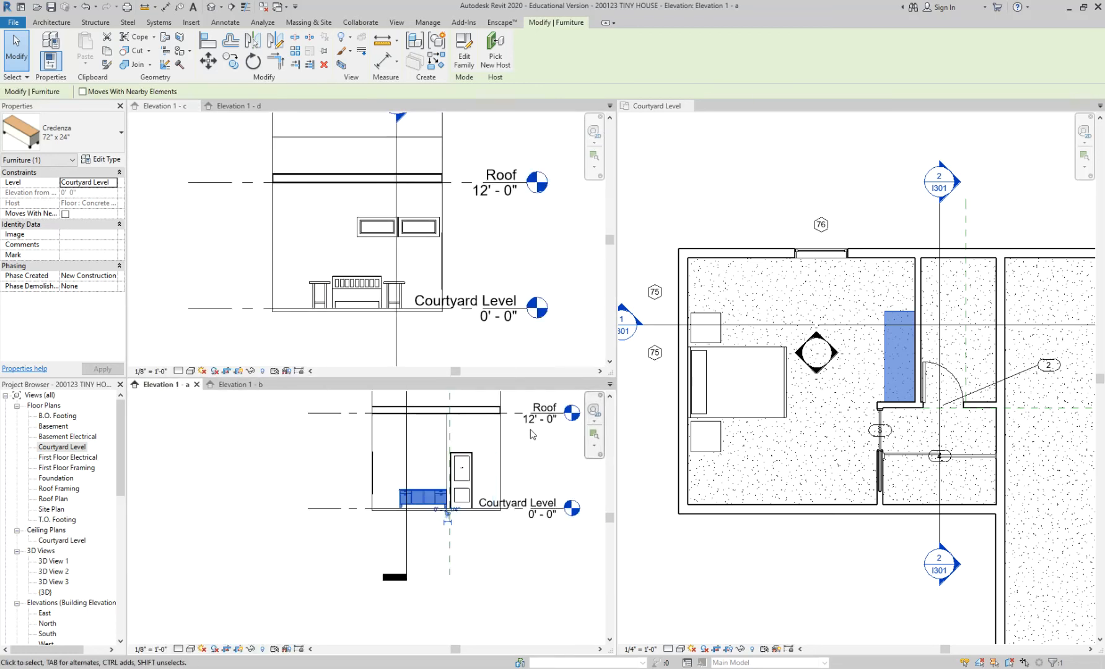
middle_click_drag(490, 448, 474, 511)
left_click(224, 110)
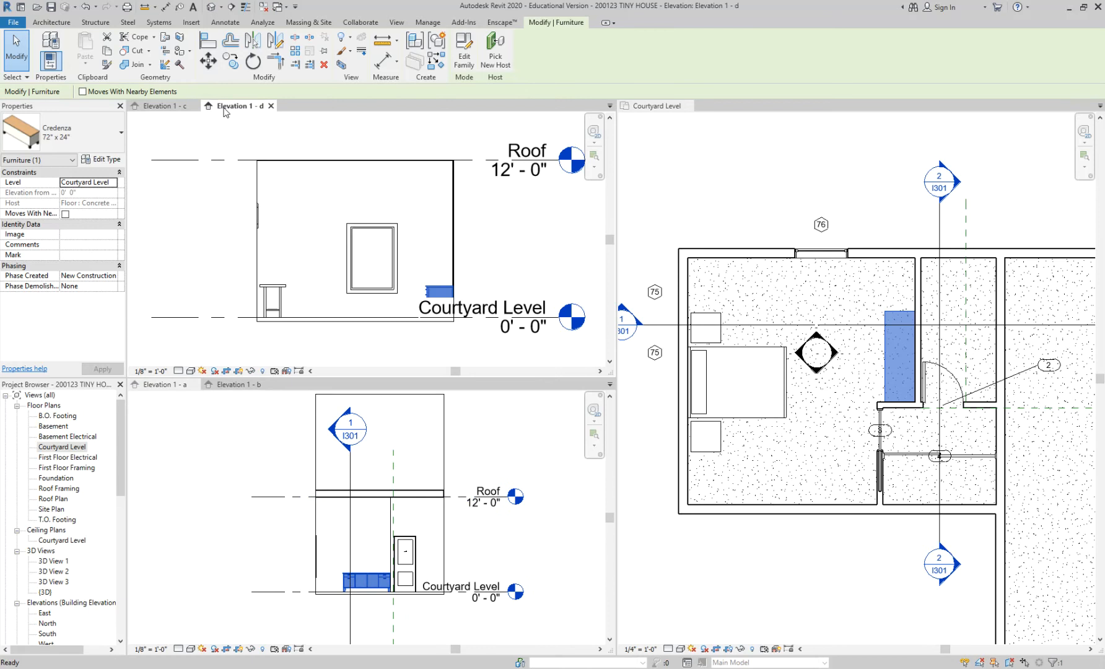
left_click(245, 386)
scroll(402, 532, "down", 2)
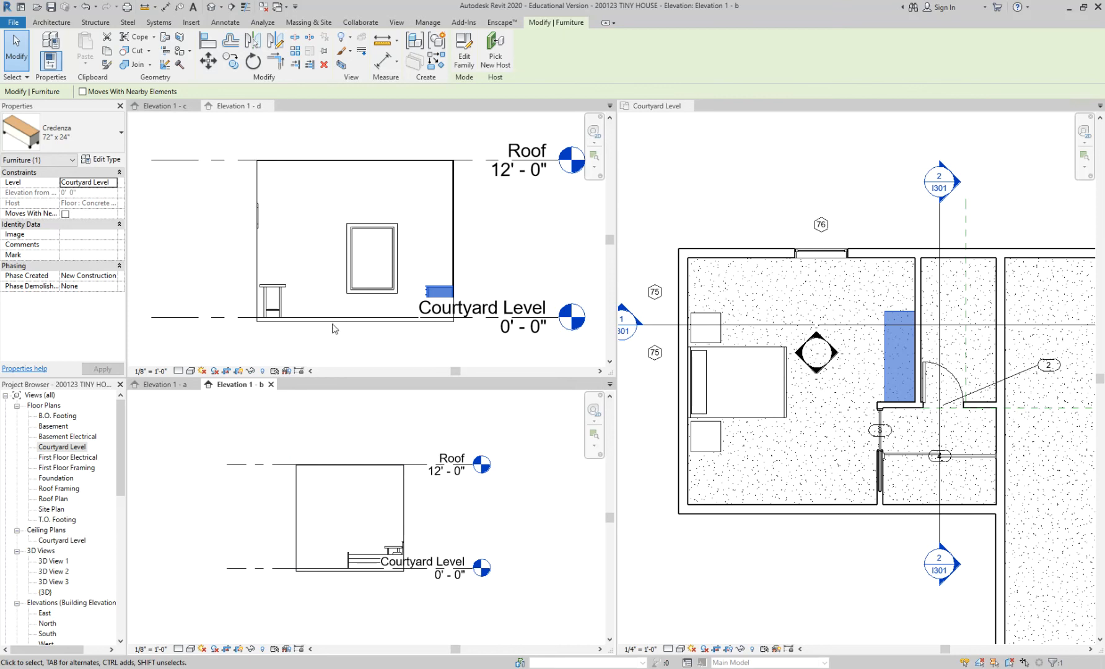
scroll(294, 323, "up", 2)
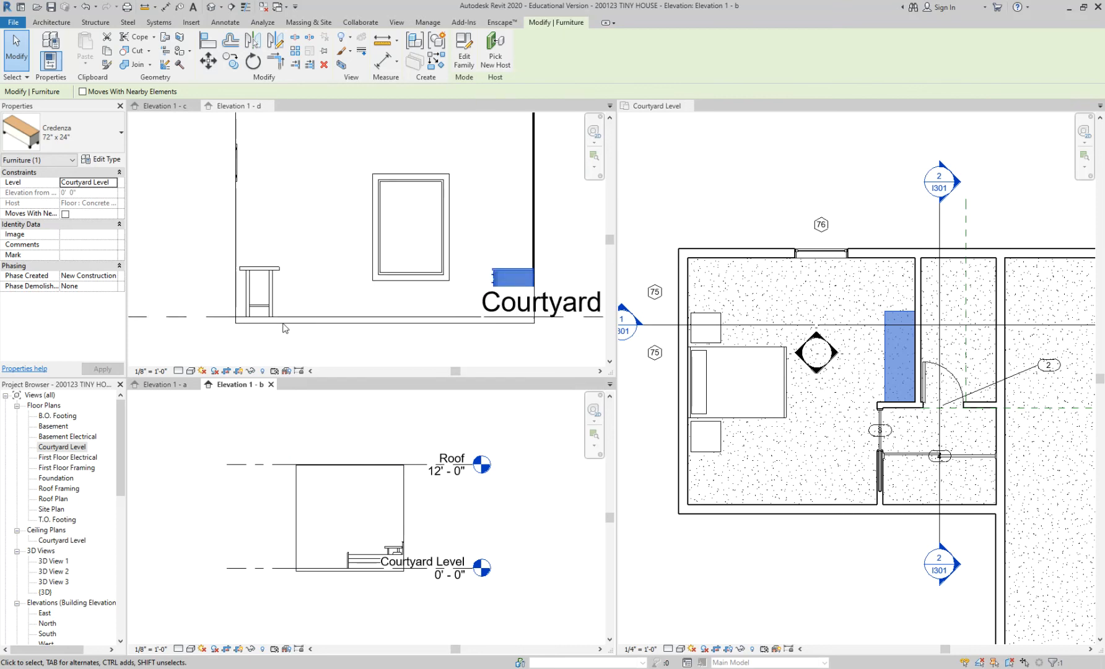
left_click(301, 352)
scroll(301, 352, "down", 1)
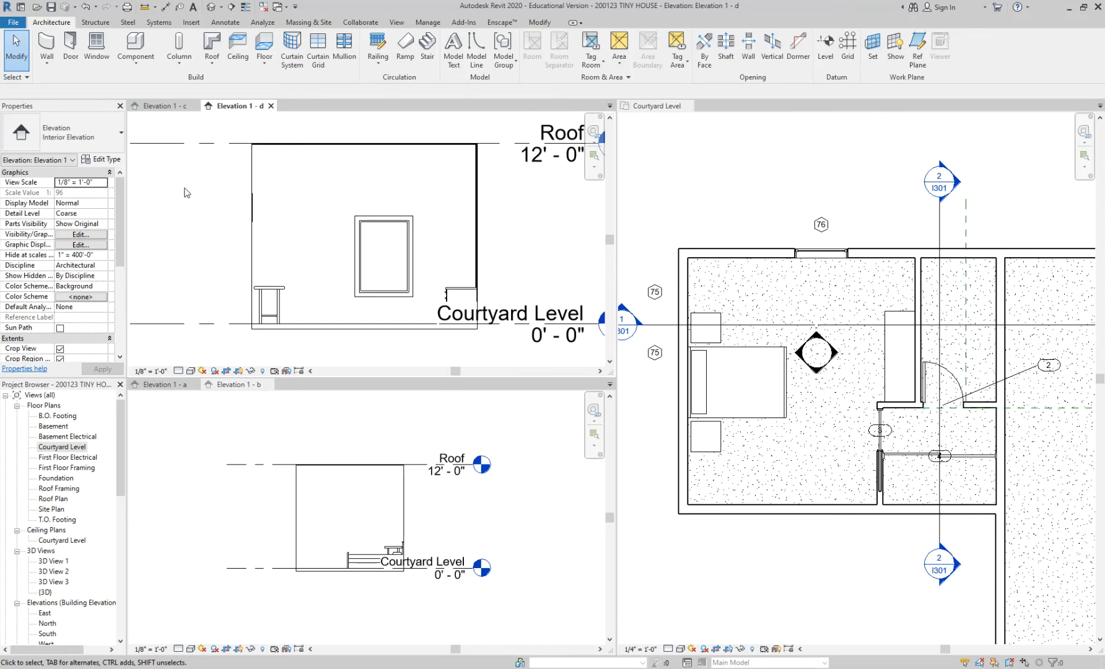
Step: Examine the crop regions of interior elevations 1 - c and 1 - a above the Roof level
left_click(170, 107)
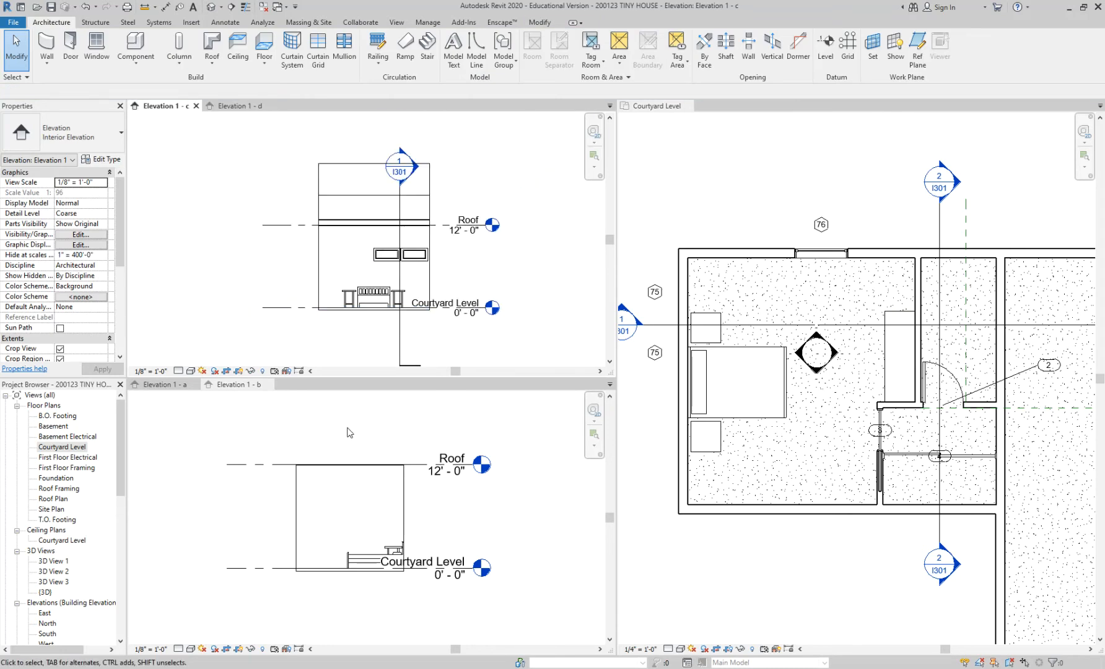
left_click(165, 384)
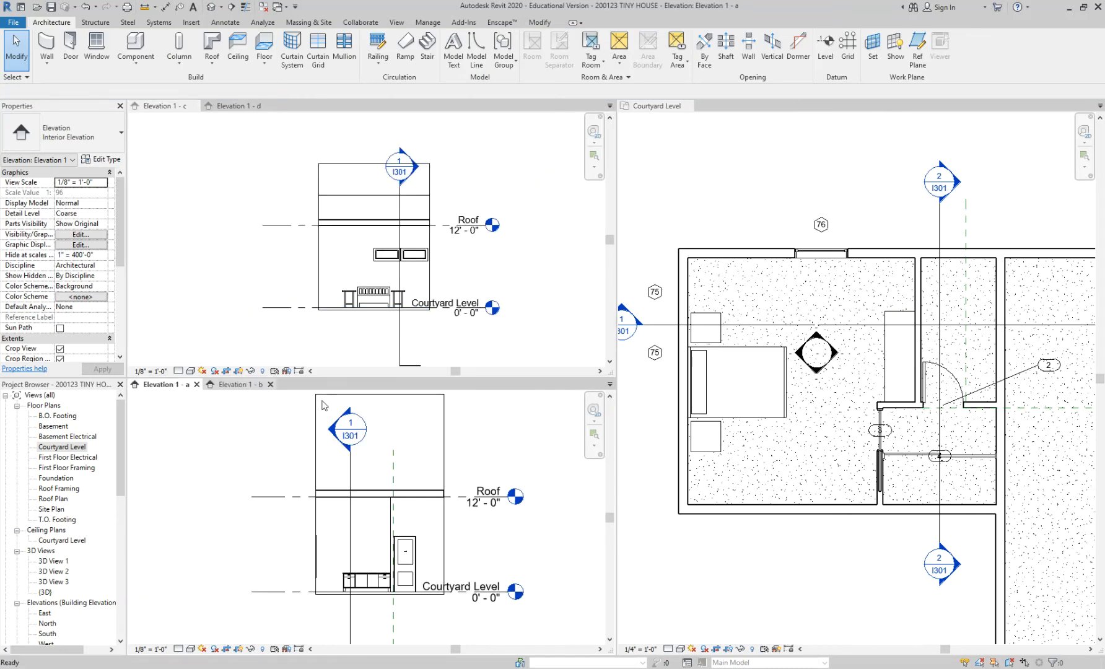
left_click(444, 403)
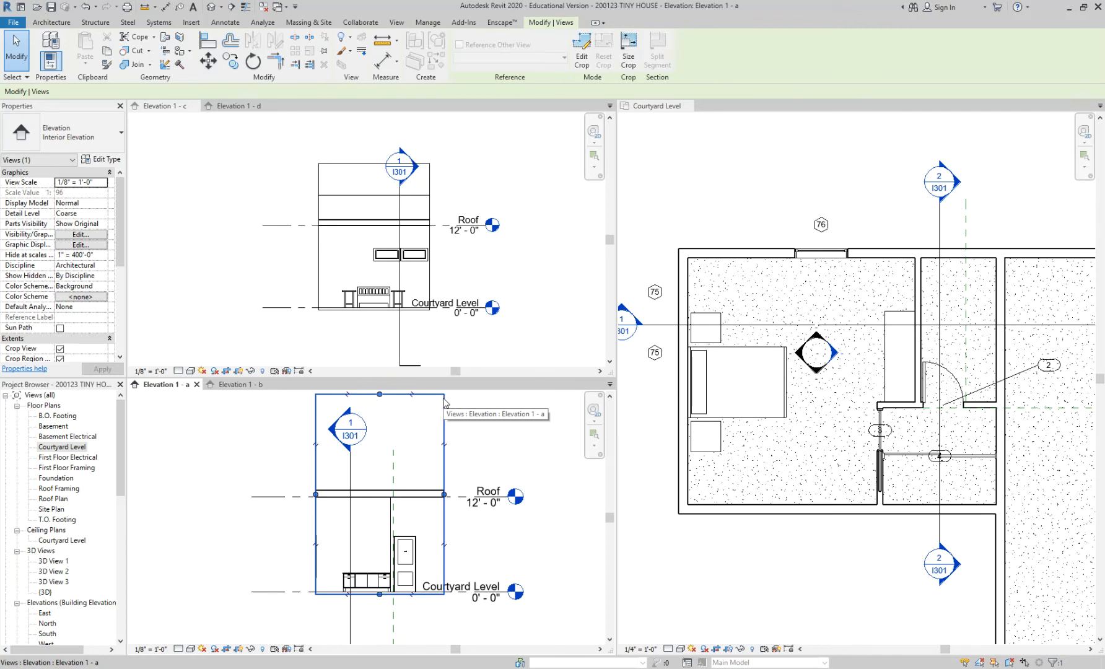
middle_click_drag(459, 427, 426, 436)
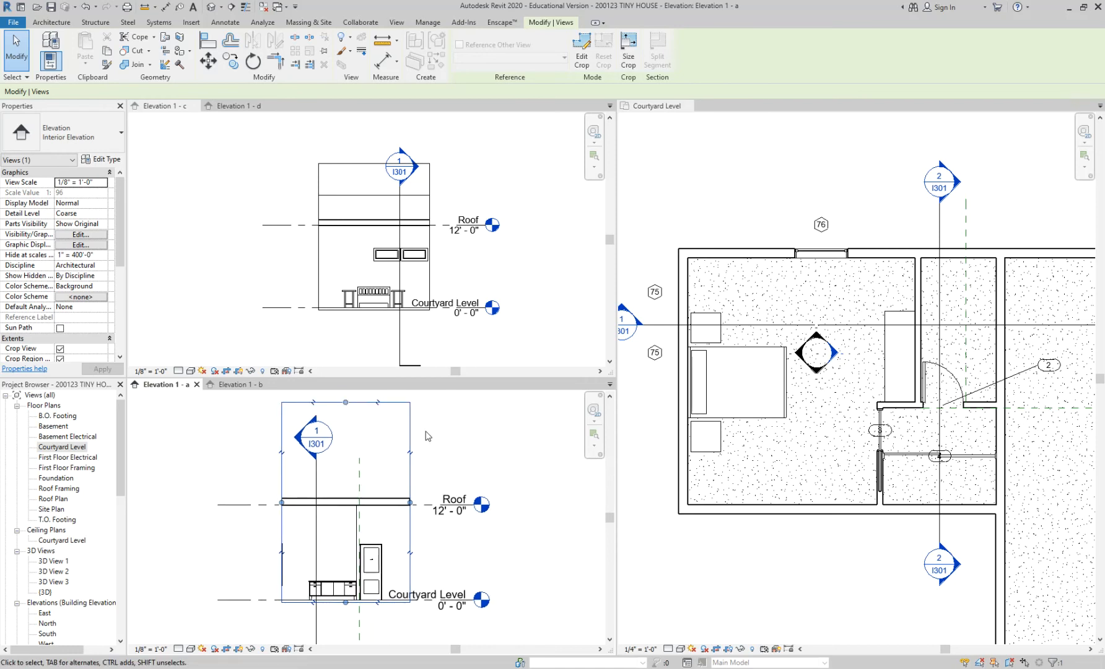
left_click(296, 184)
scroll(335, 213, "up", 3)
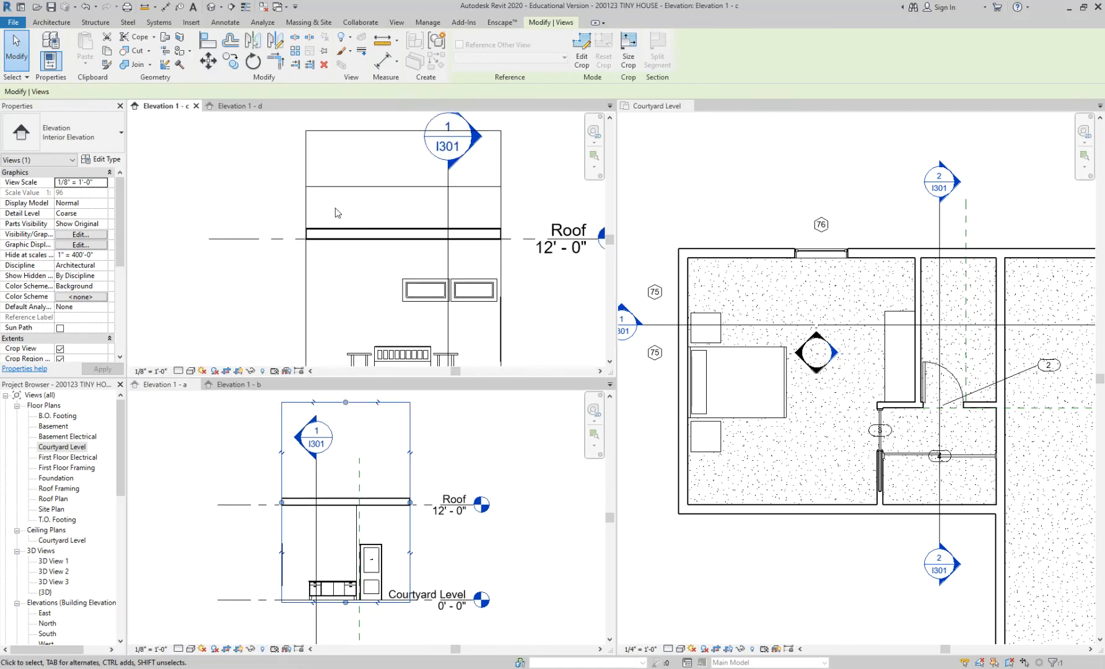
scroll(335, 212, "down", 1)
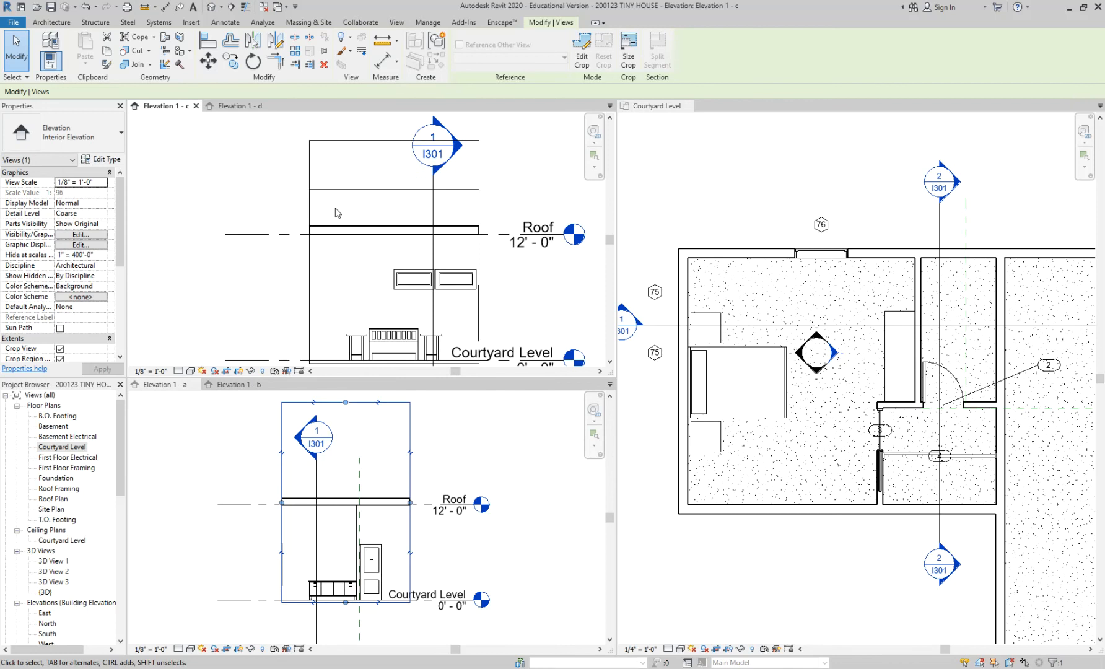
left_click(269, 168)
scroll(269, 169, "down", 2)
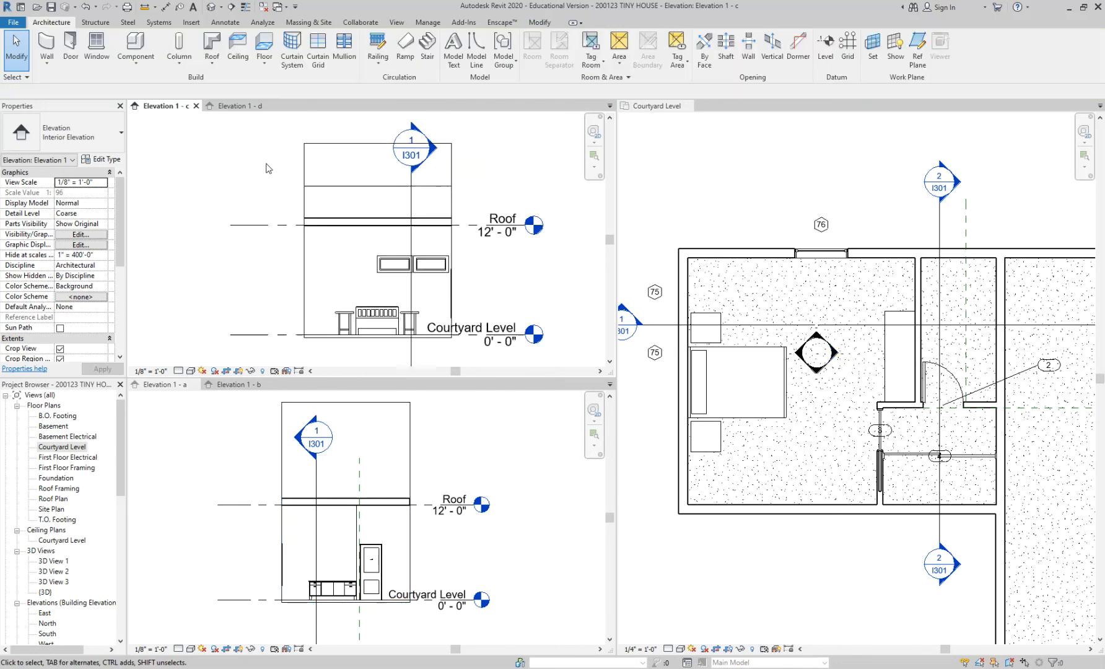
Step: Lower the top edge of the crop region in Elevation 1 - c to the Roof level at 12' - 0"
left_click(301, 162)
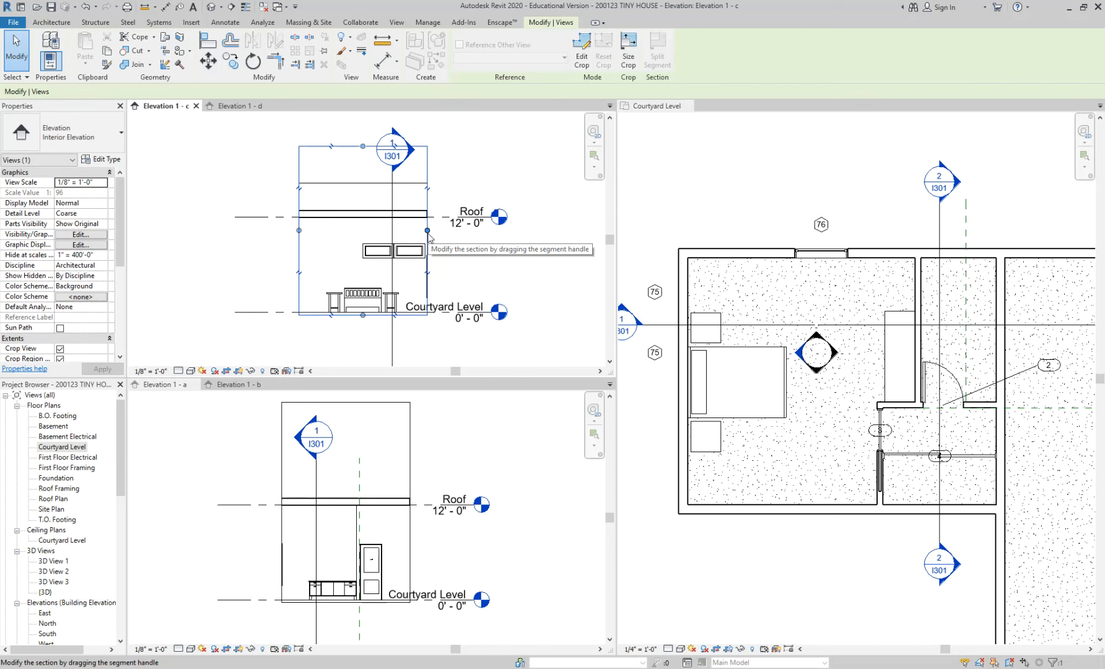
scroll(345, 211, "up", 3)
middle_click_drag(379, 144, 374, 200)
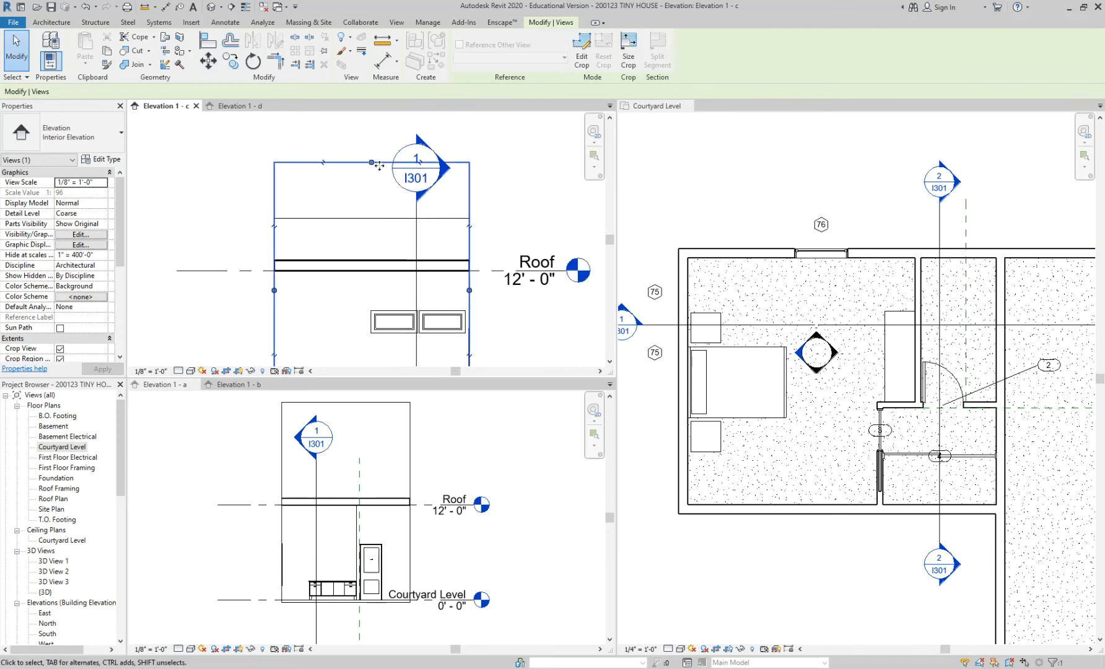
left_click_drag(375, 227, 370, 271)
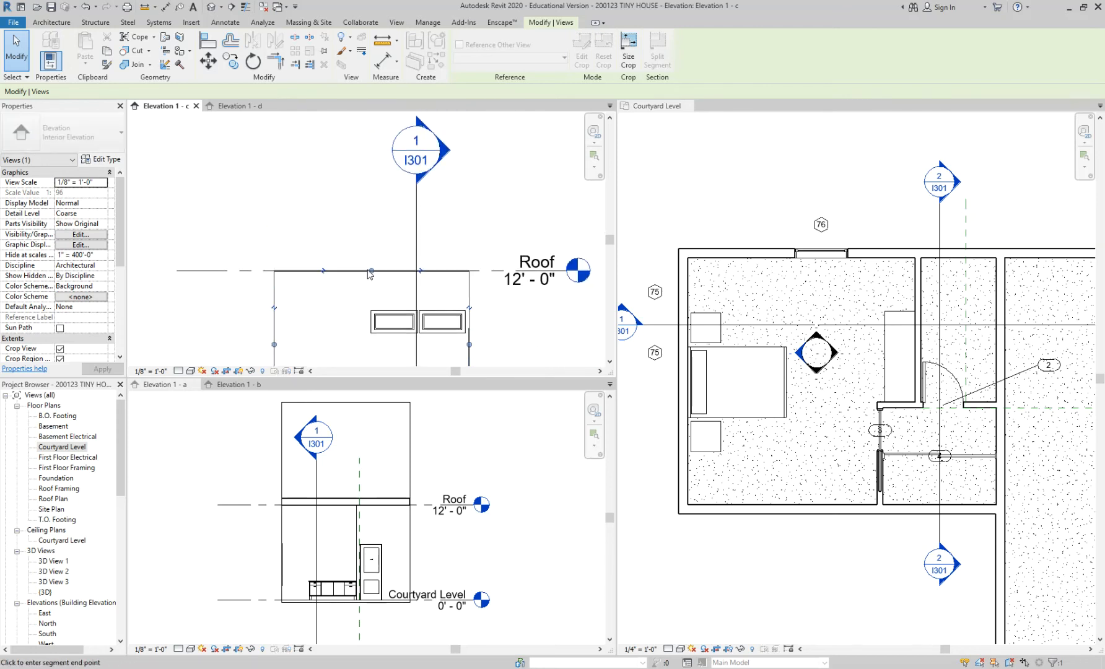
left_click(352, 162)
Step: Raise the bottom edge of the crop region in Elevation 1 - c to the Courtyard Level line at 0' - 0"
scroll(352, 161, "down", 3)
scroll(340, 355, "up", 4)
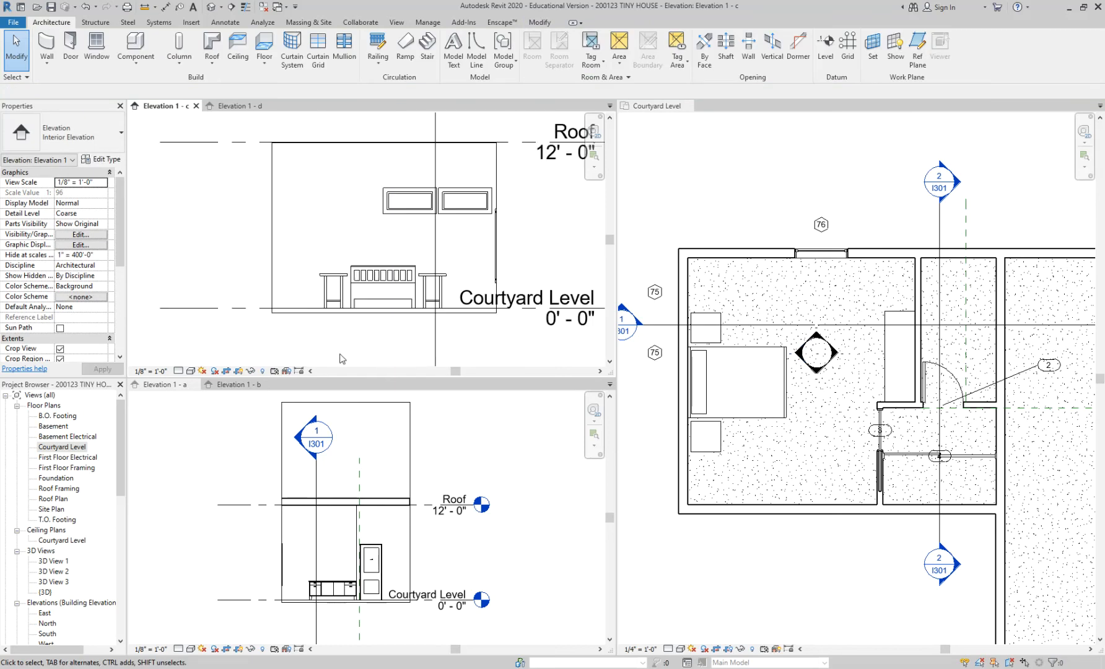
left_click(272, 273)
scroll(388, 329, "up", 2)
left_click_drag(381, 290, 382, 281)
left_click(379, 312)
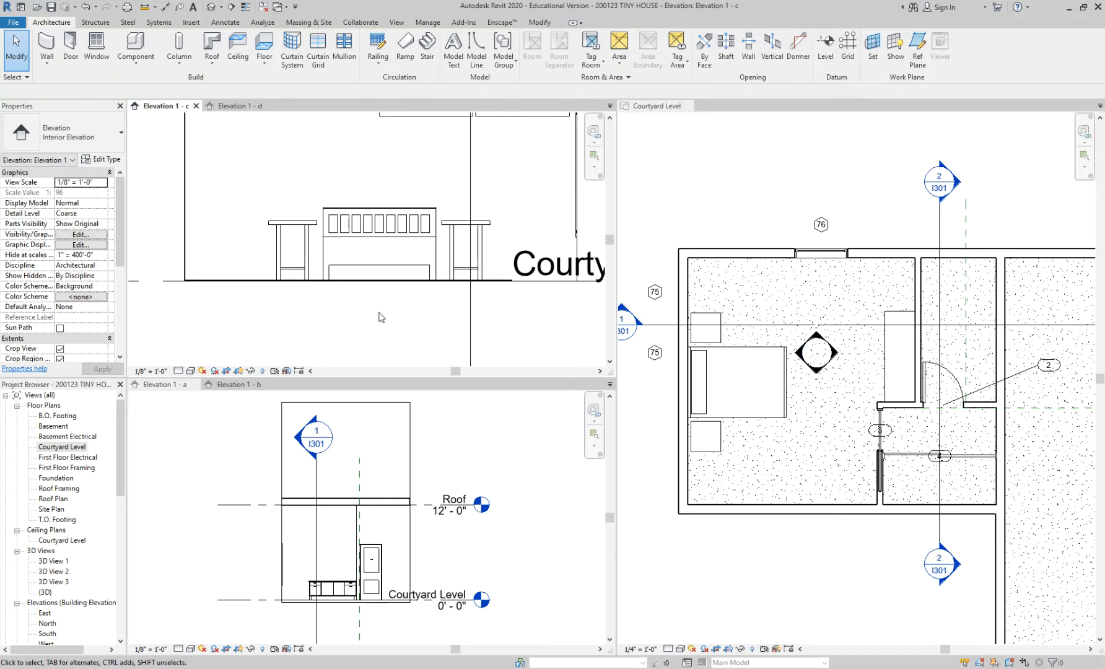
scroll(378, 311, "down", 2)
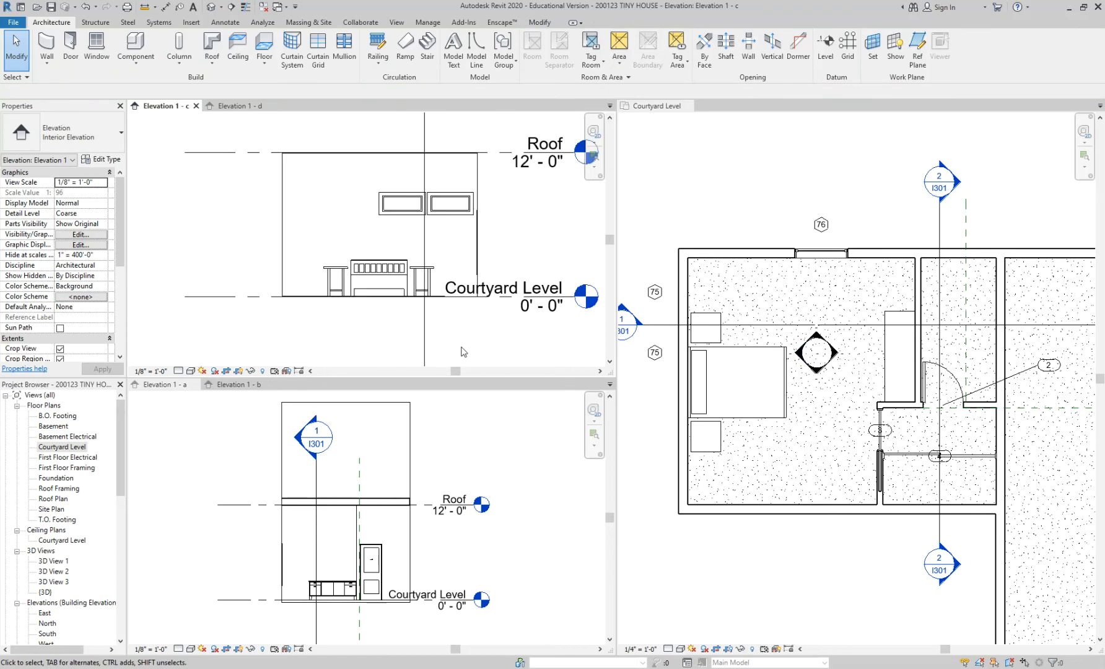
Step: Lower the top edge of the crop region in Elevation 1 - a to the Roof level at 12' - 0"
left_click(433, 439)
left_click(352, 403)
left_click_drag(346, 402, 338, 506)
left_click(422, 481)
Step: Raise the bottom edge of the crop region in Elevation 1 - a to the Courtyard Level line at 0' - 0"
middle_click_drag(429, 484, 387, 437)
scroll(263, 569, "up", 3)
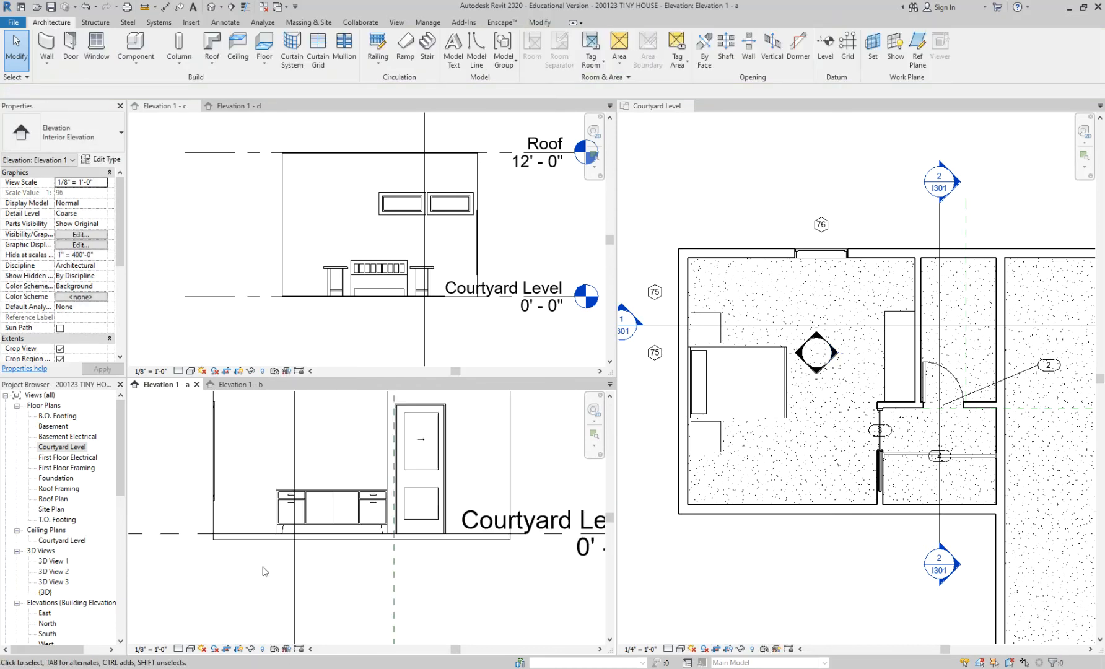
left_click(248, 535)
left_click_drag(401, 538, 402, 528)
left_click(404, 548)
scroll(402, 586, "down", 4)
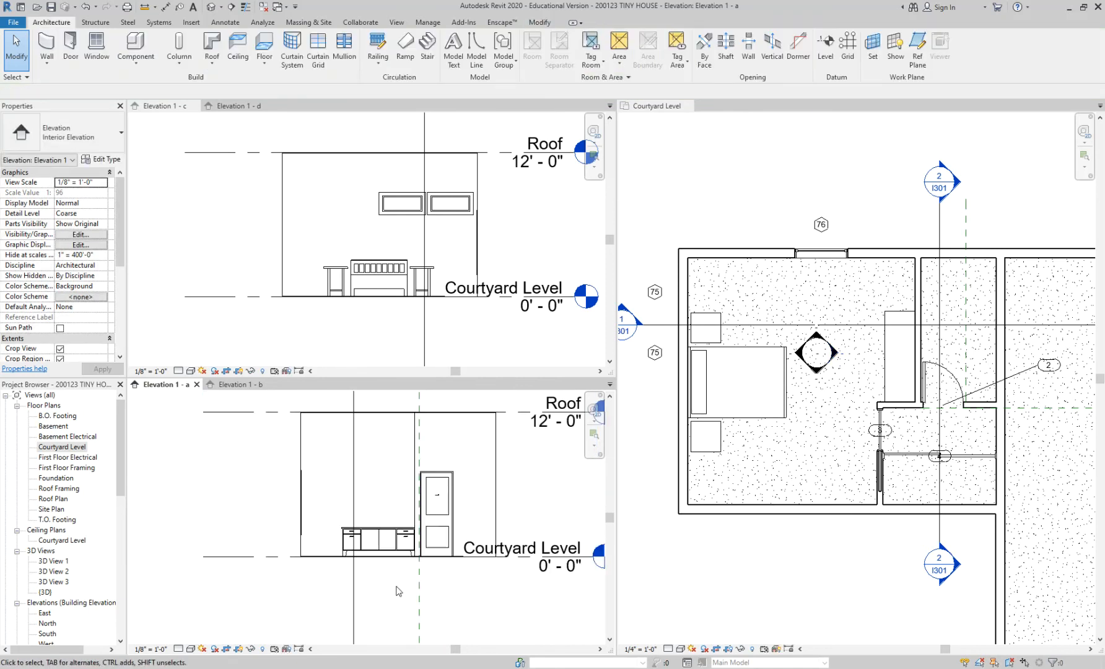
middle_click_drag(538, 491, 484, 480)
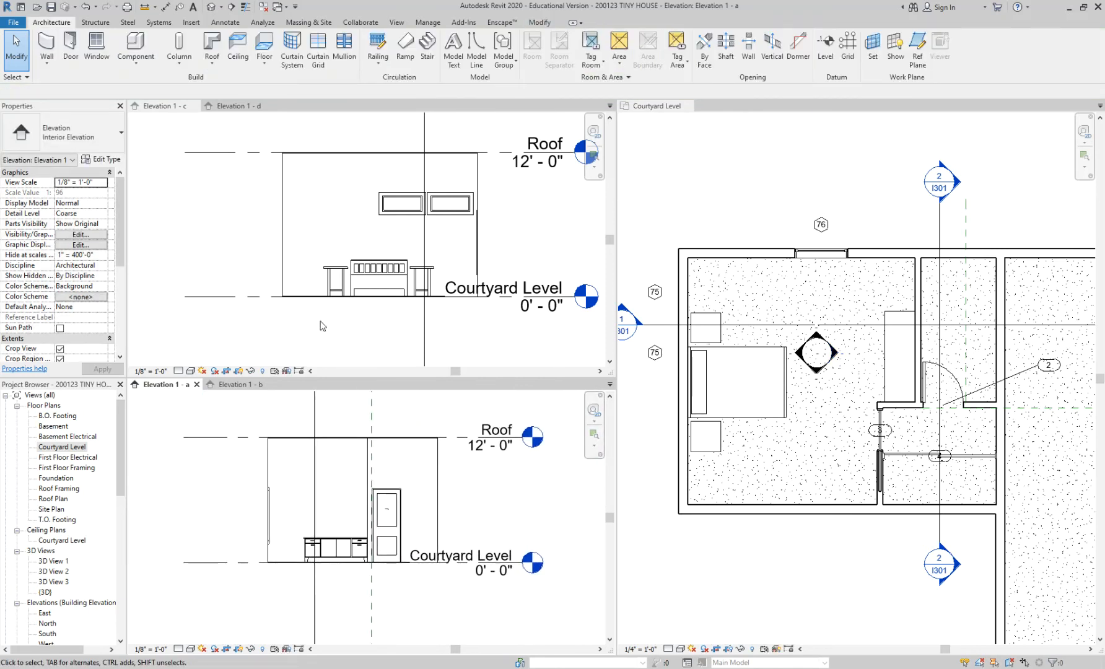
scroll(414, 517, "down", 2)
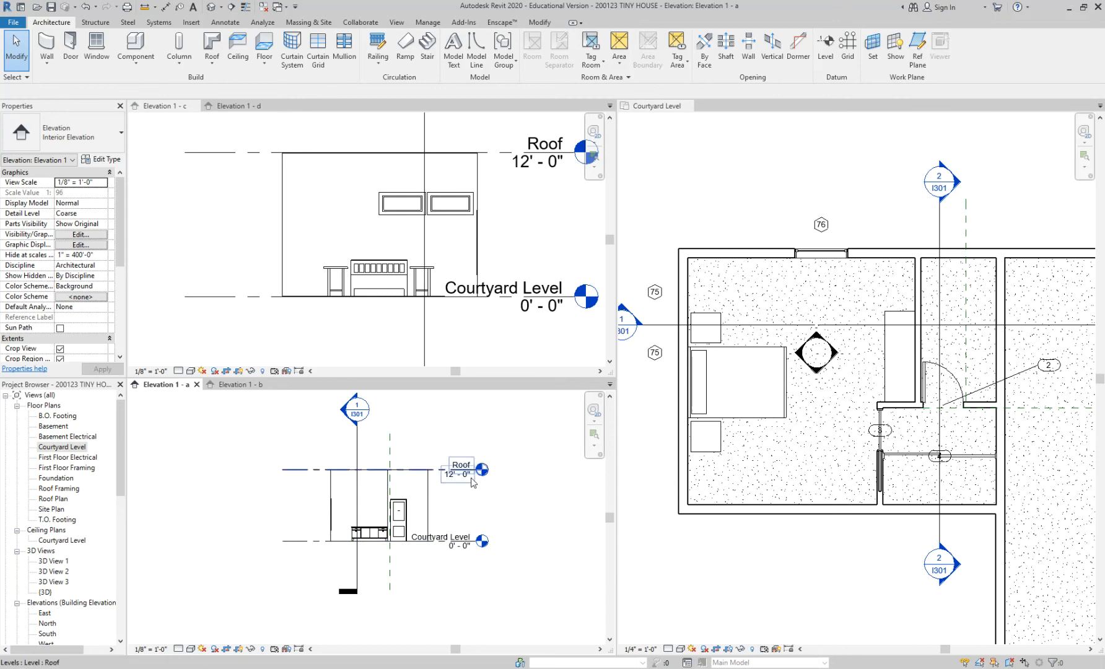
middle_click_drag(385, 471, 362, 497)
scroll(379, 323, "down", 2)
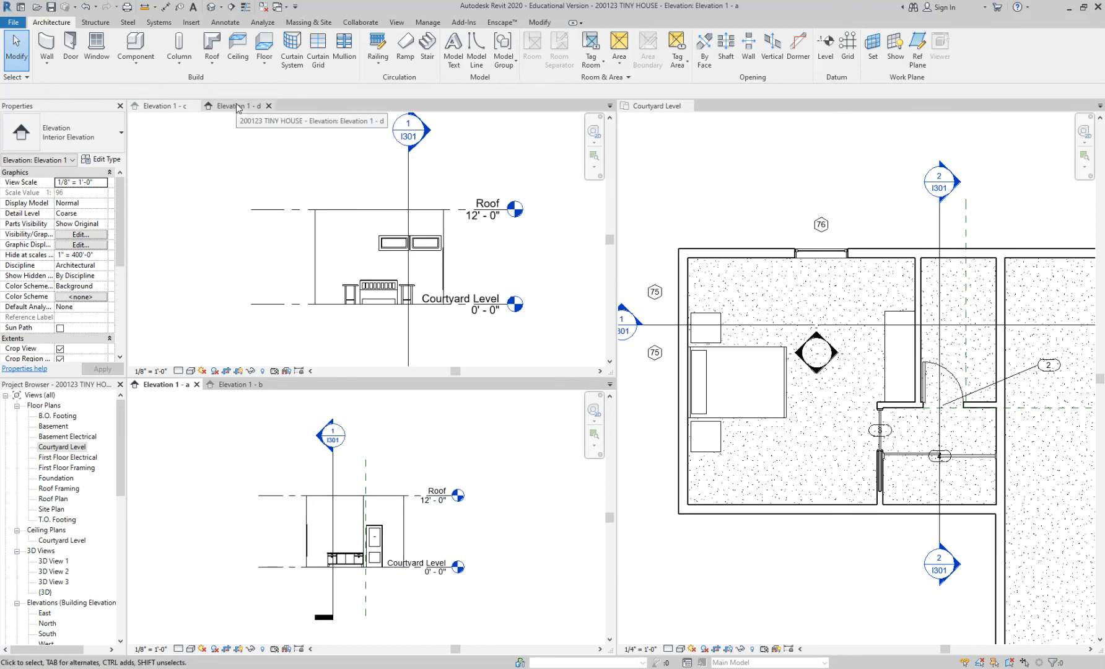
left_click(316, 237)
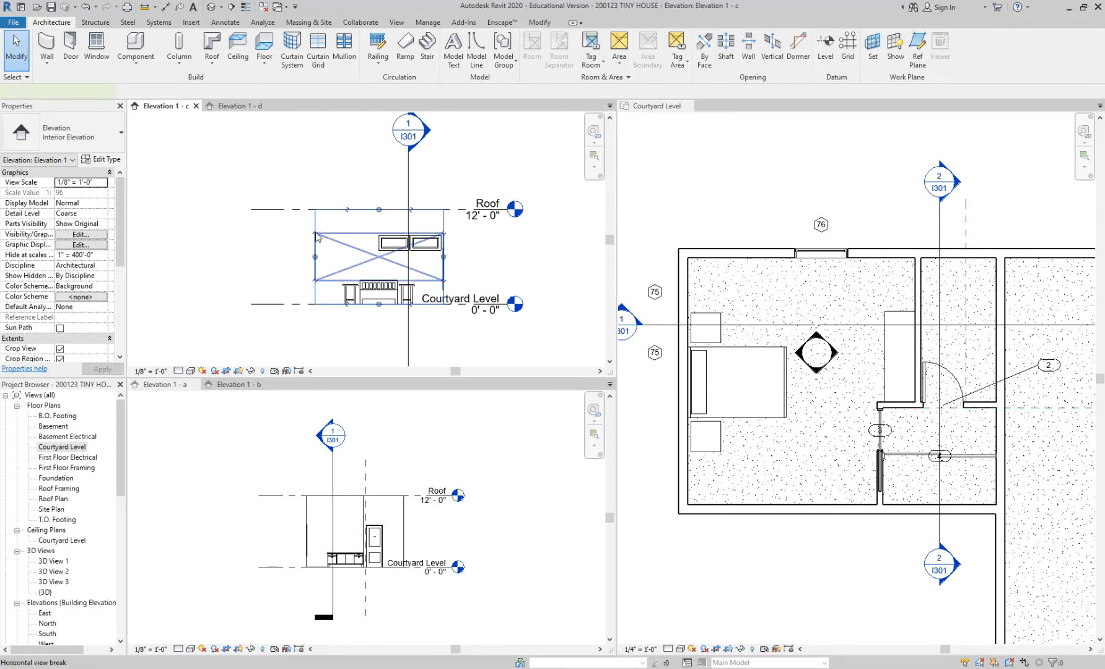
left_click(315, 237)
left_click(273, 255)
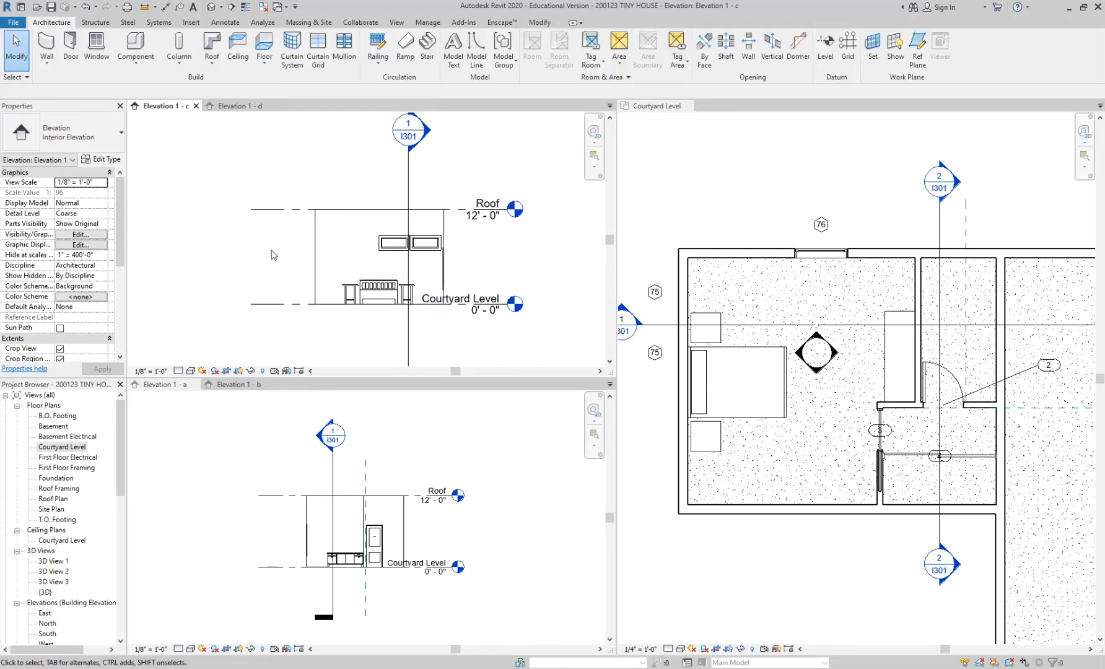
Step: Raise the bottom edge of the crop region in Elevation 1 - d to the Courtyard Level line at 0' - 0"
left_click(248, 108)
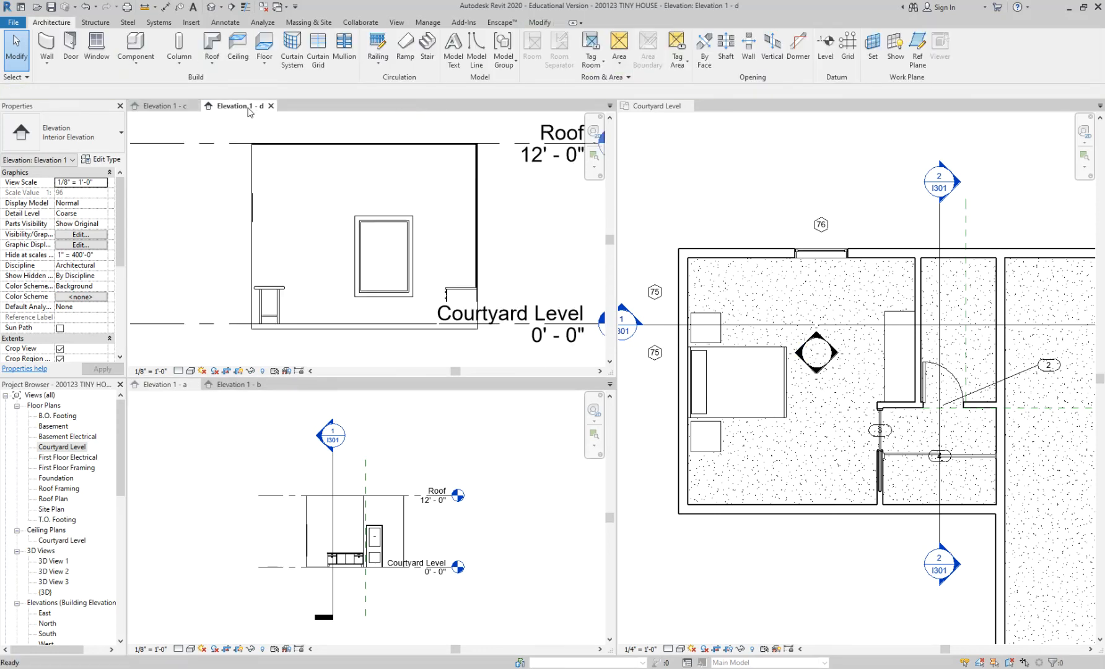
left_click(252, 186)
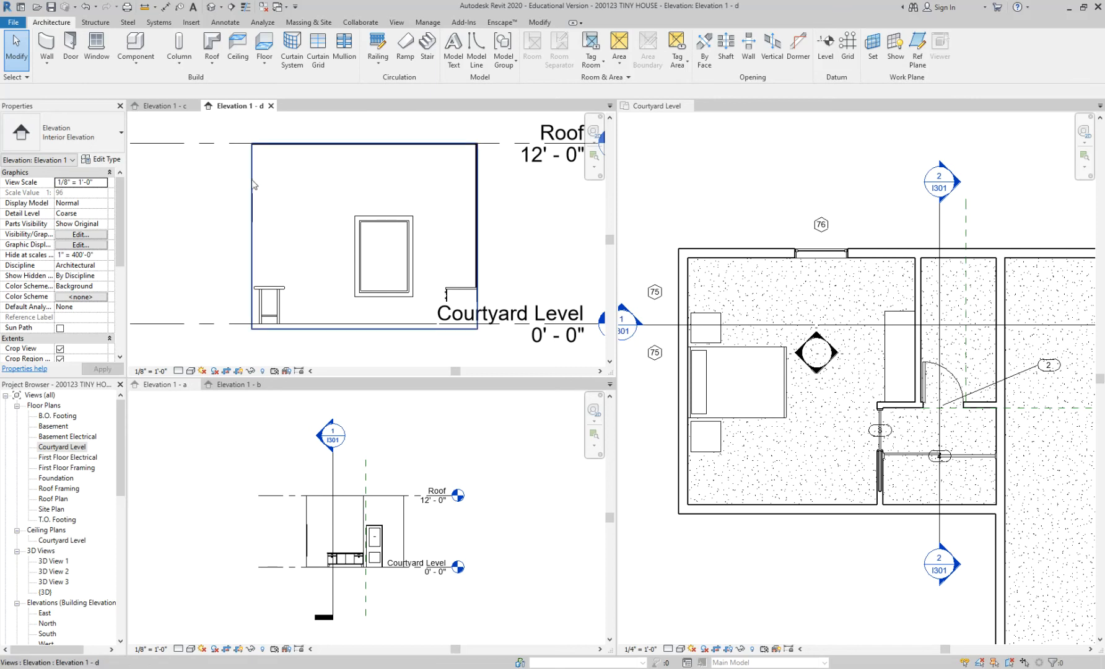
scroll(365, 358, "up", 3)
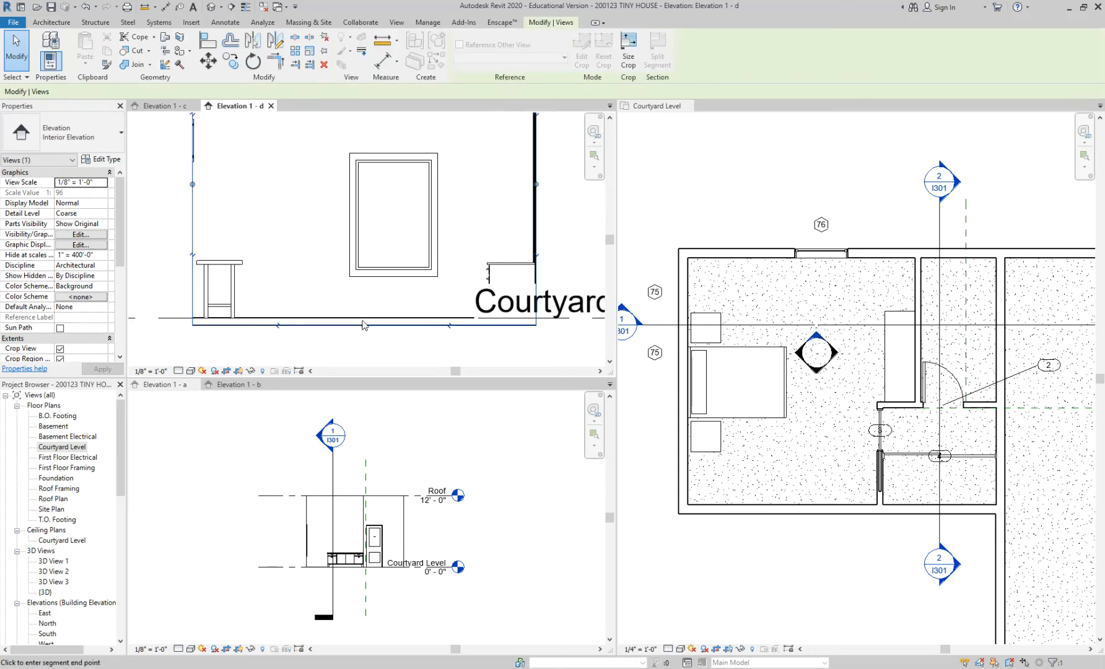
left_click(364, 320)
key("Escape")
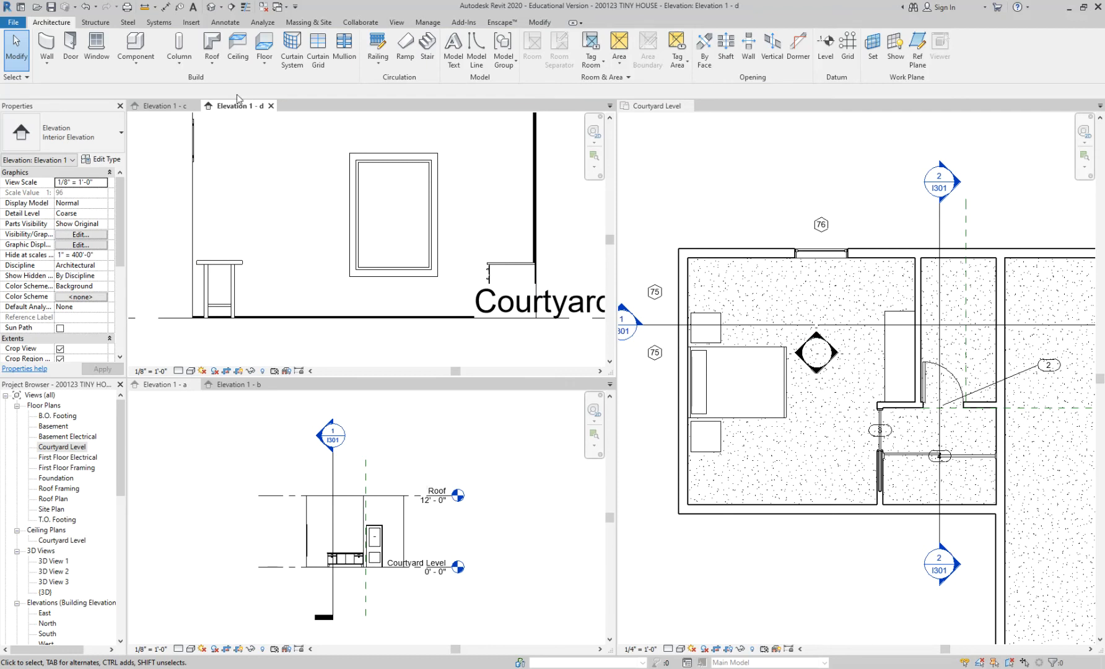
Step: Try to raise the bottom edge of the crop region in Elevation 1 - b to the Courtyard Level line
left_click(239, 385)
scroll(352, 586, "up", 3)
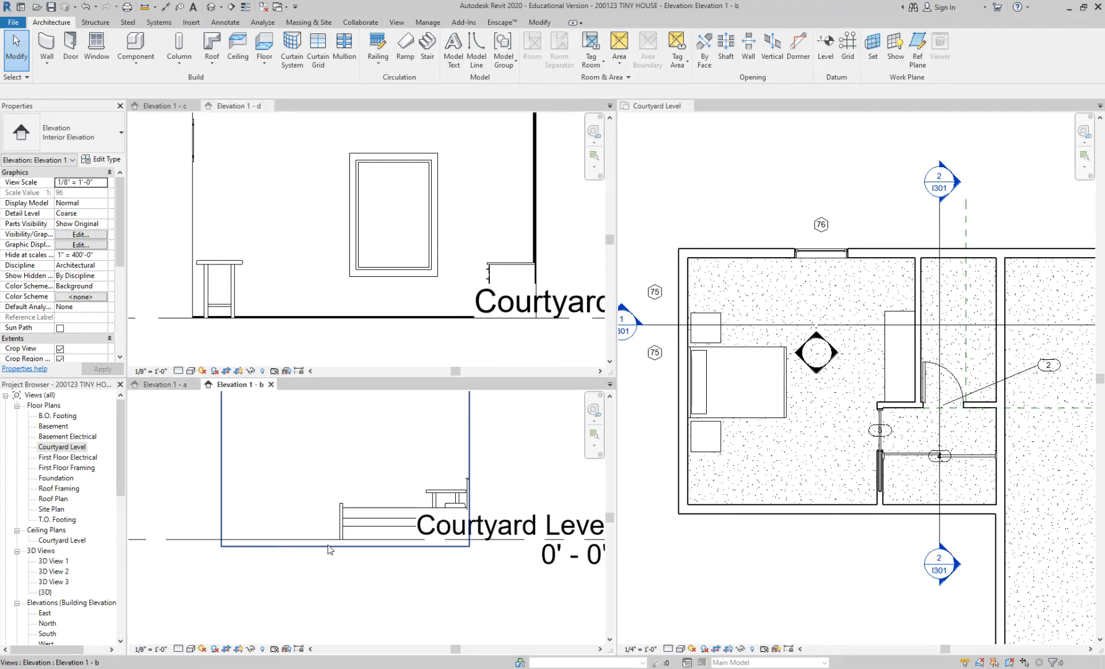
left_click(346, 547)
left_click_drag(345, 546, 345, 540)
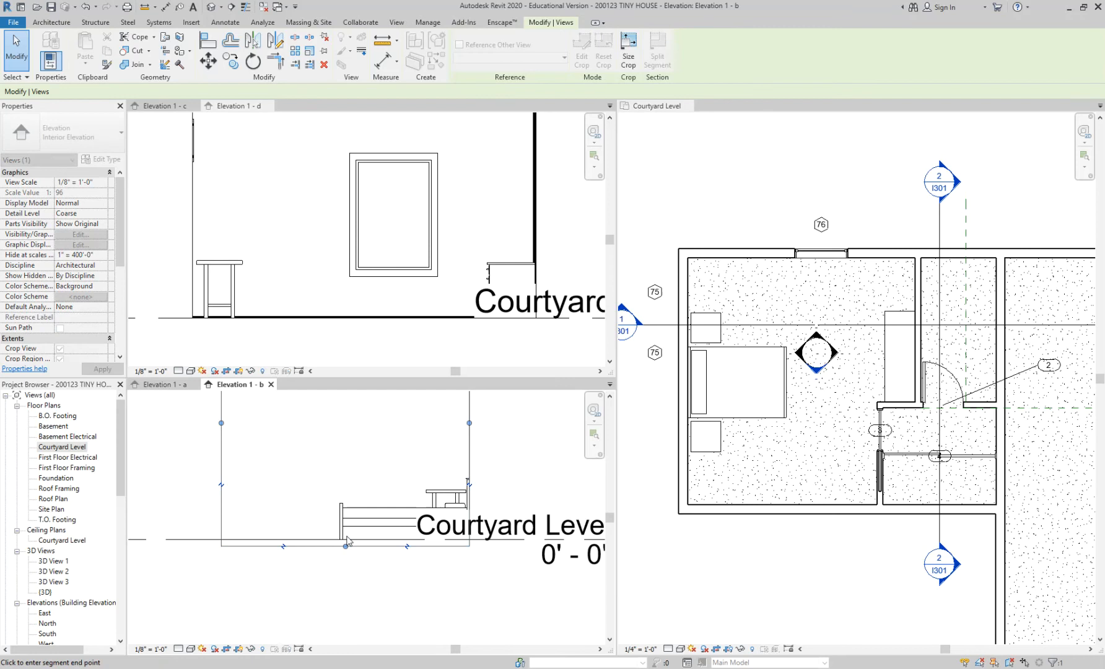
scroll(347, 554, "down", 4)
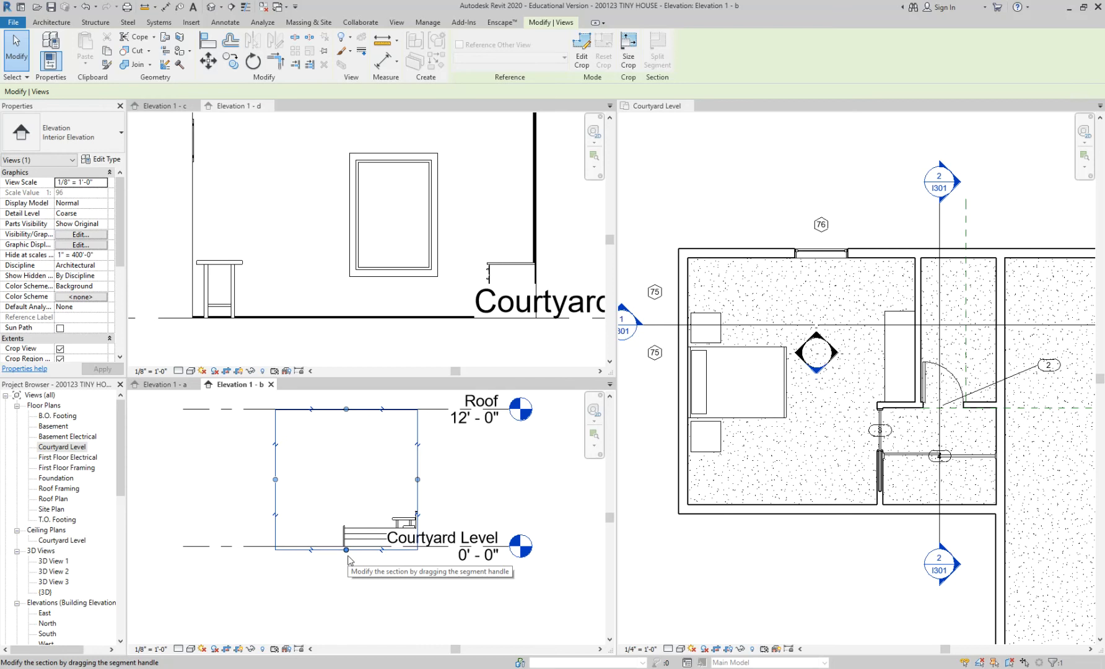
left_click(502, 484)
scroll(500, 484, "down", 1)
scroll(489, 471, "up", 1)
scroll(401, 347, "down", 4)
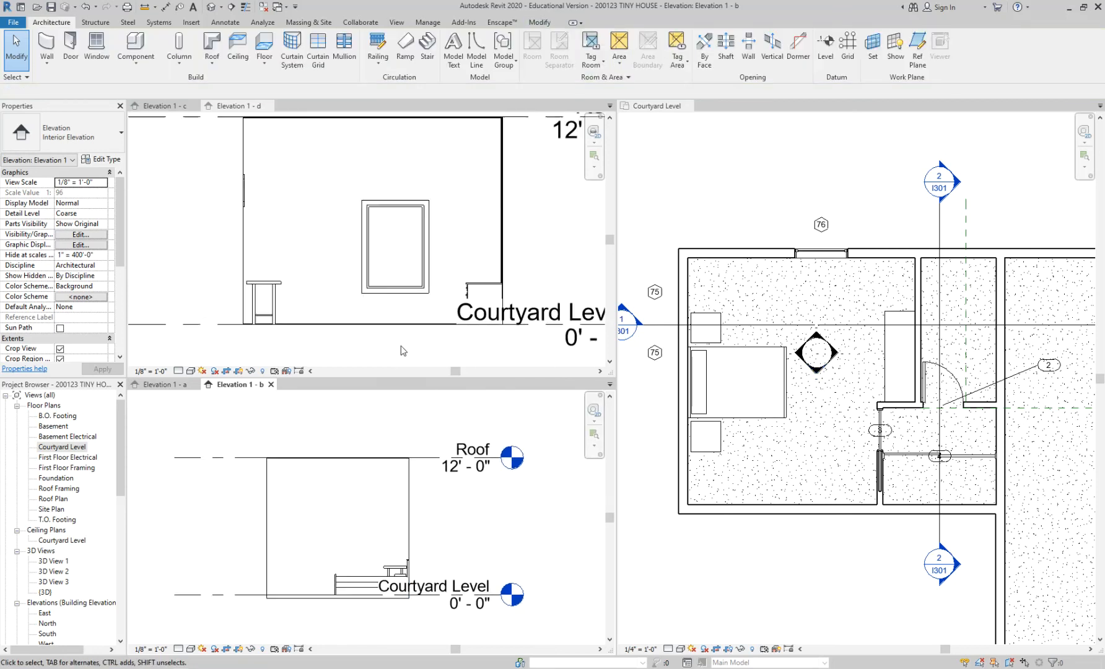
Step: Review the cropped Elevation 1 - c against the furnished west room in the Courtyard Level plan
left_click(165, 106)
scroll(427, 257, "down", 2)
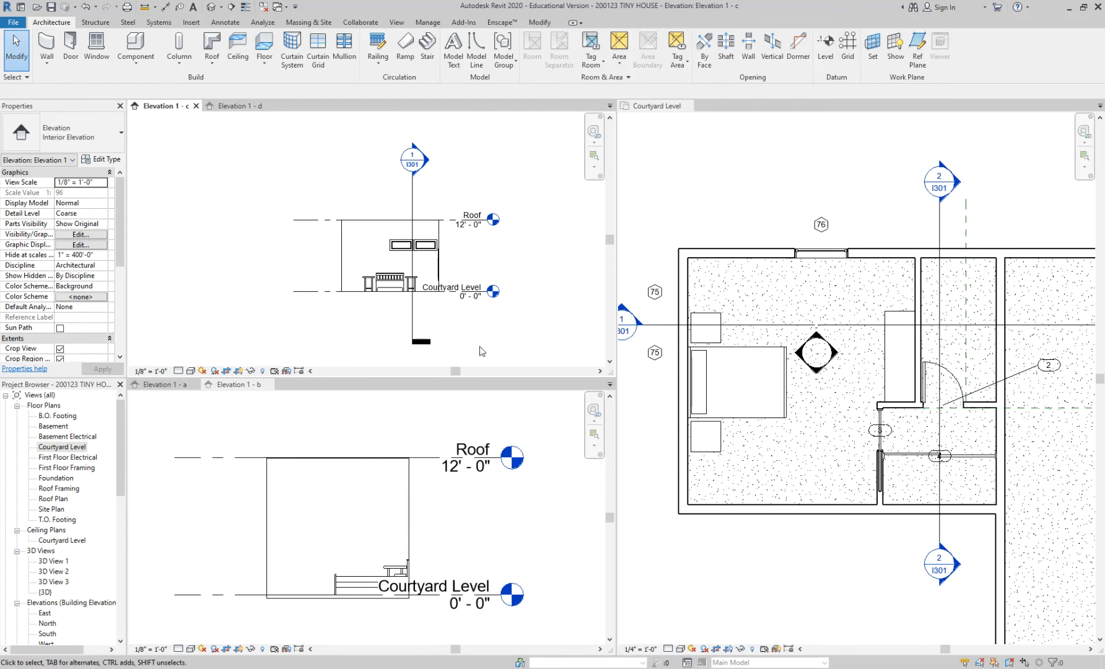
left_click(687, 194)
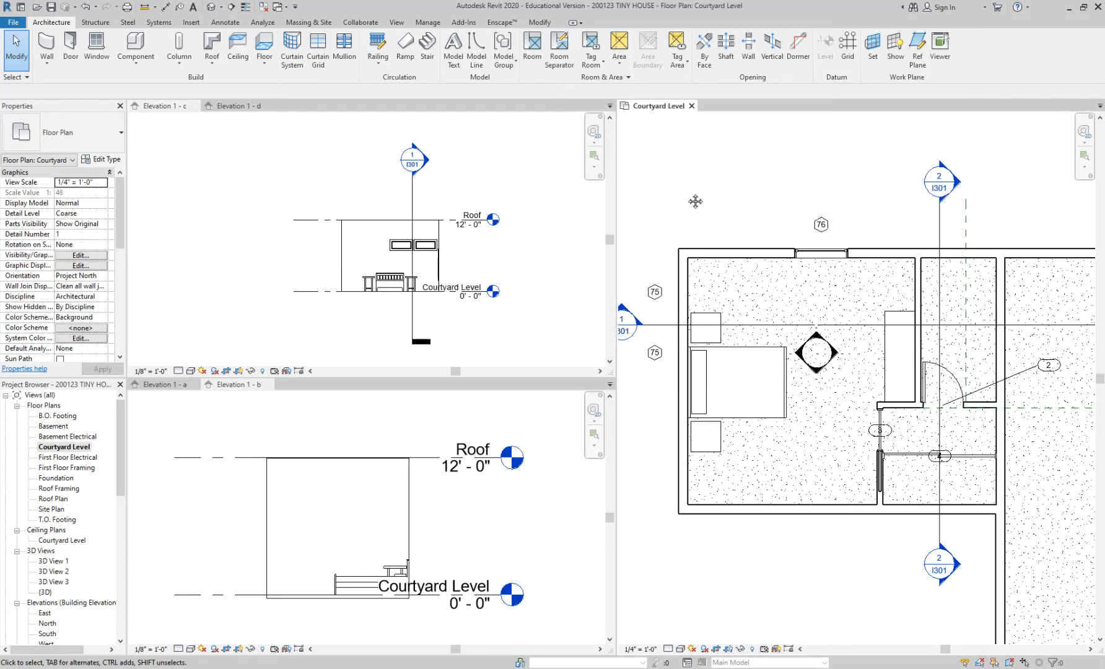
middle_click_drag(687, 193, 703, 194)
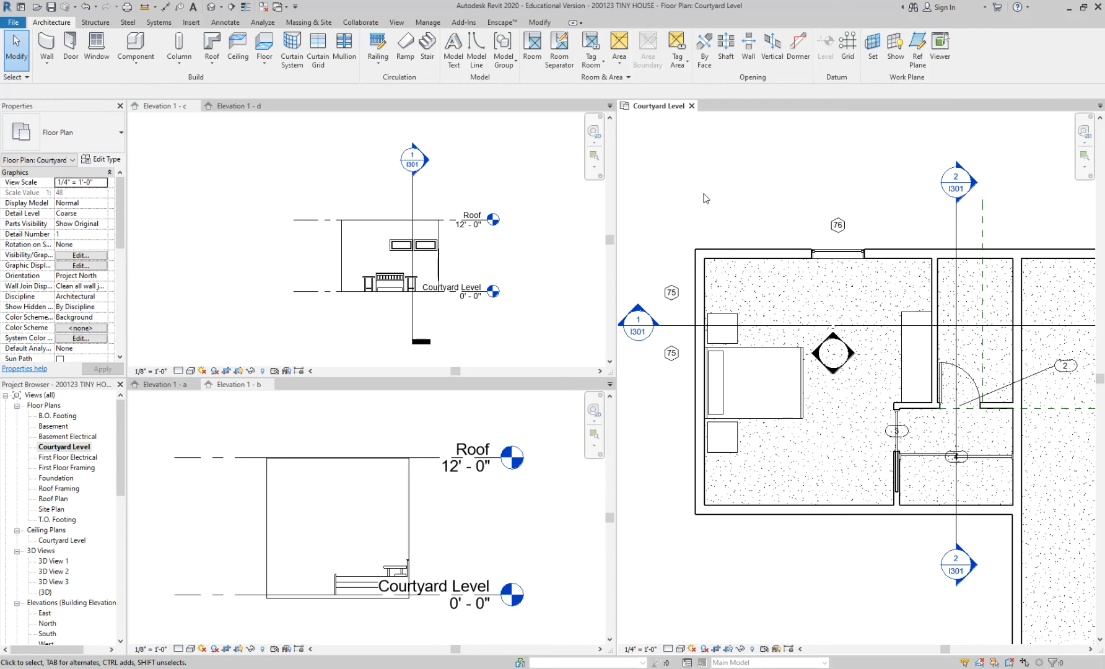
left_click(514, 262)
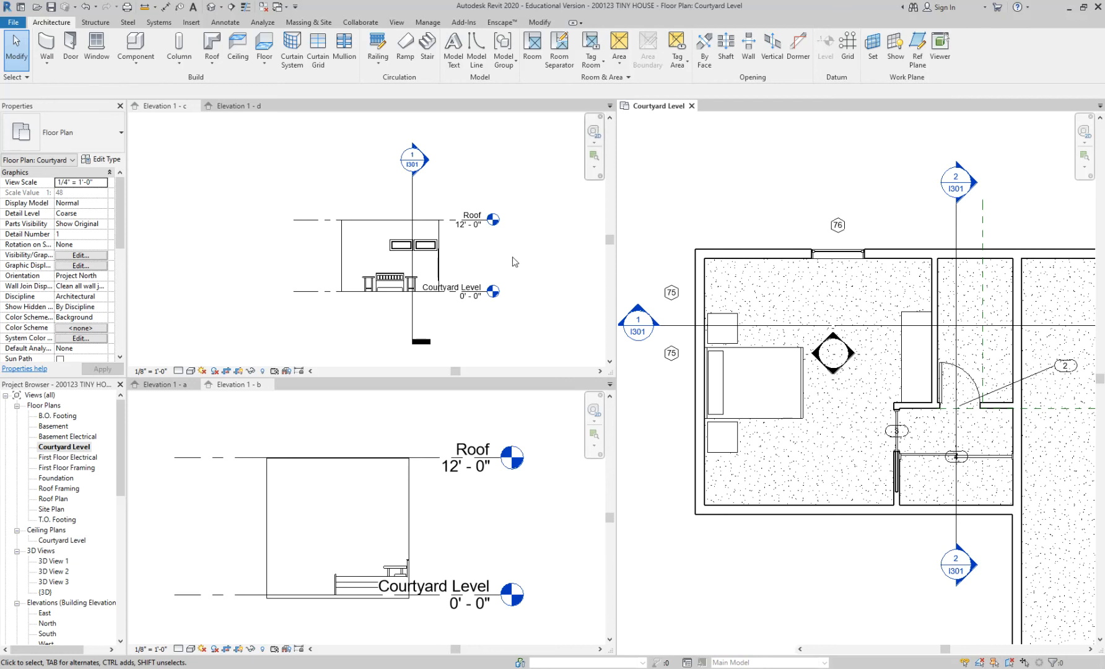
scroll(469, 270, "up", 3)
scroll(471, 266, "down", 3)
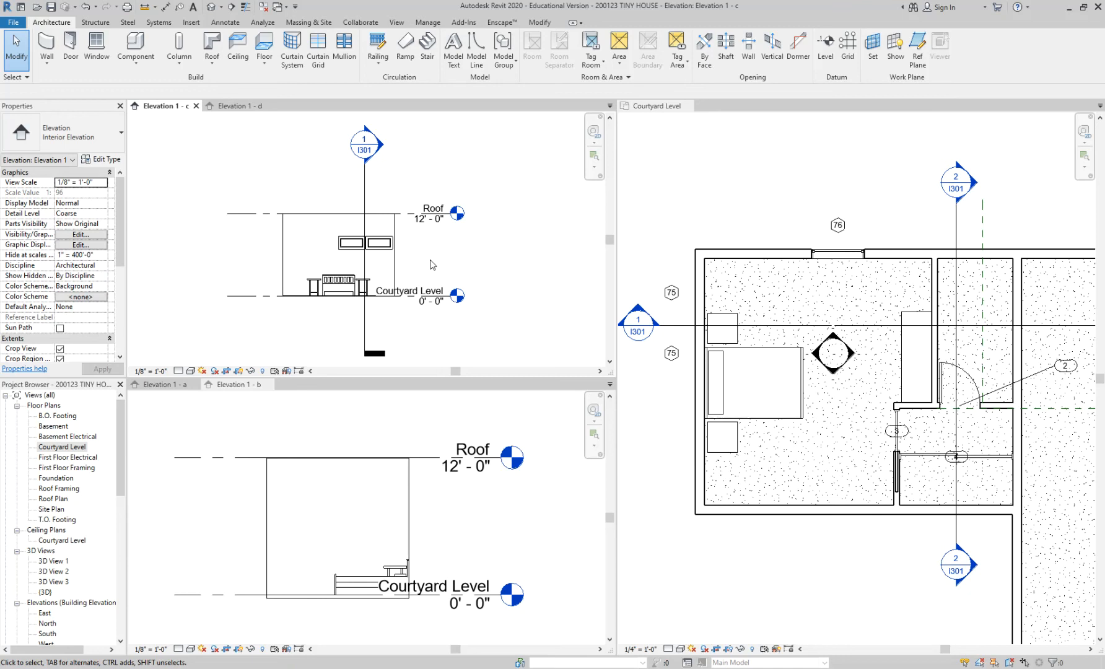
left_click(746, 208)
middle_click_drag(747, 209, 762, 187)
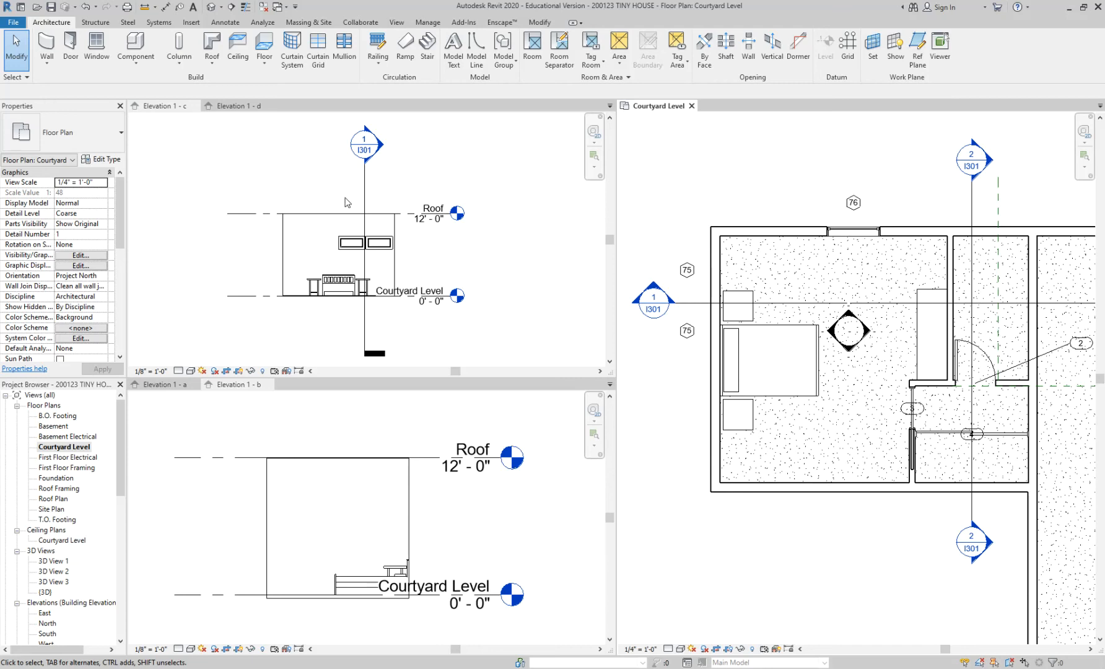
scroll(370, 254, "up", 1)
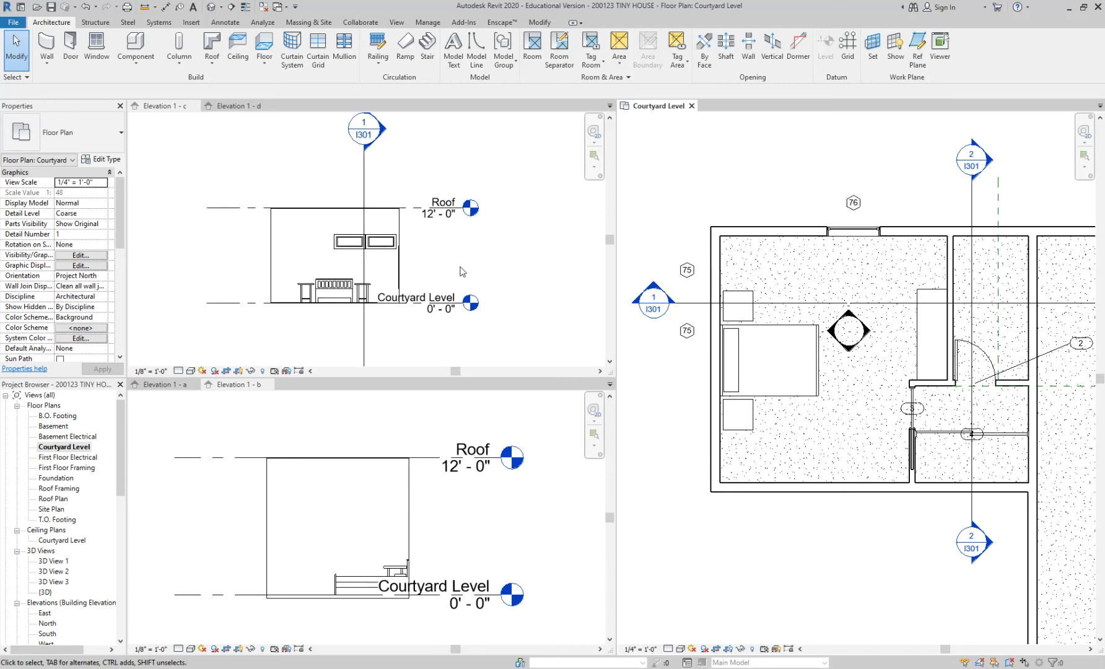
scroll(460, 267, "down", 1)
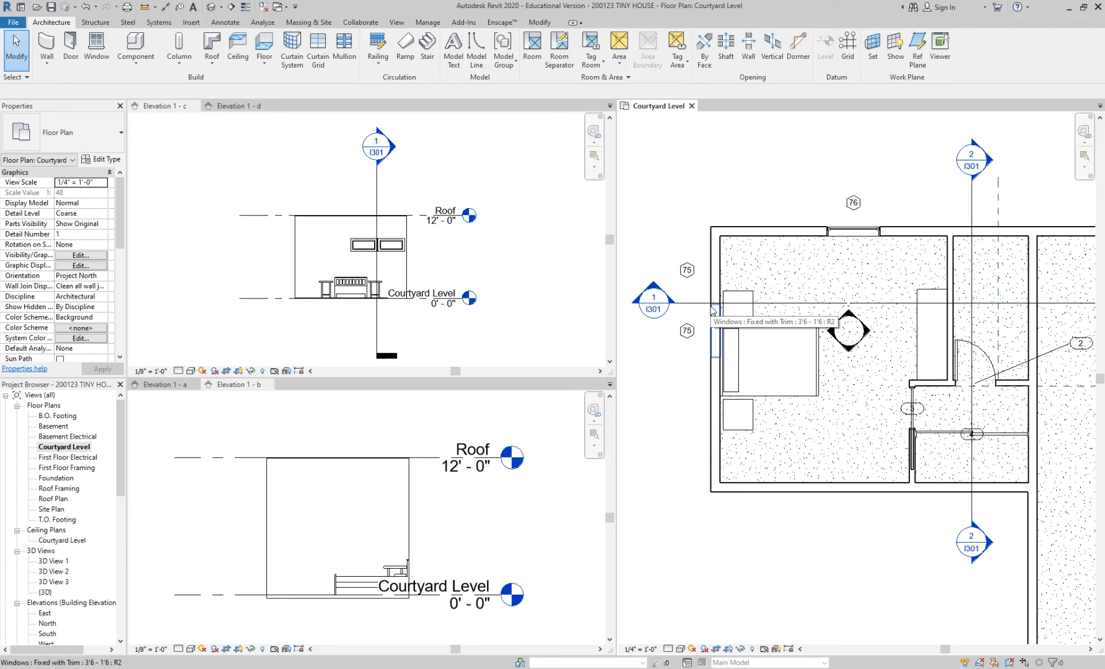
scroll(625, 490, "down", 1)
scroll(655, 407, "up", 1)
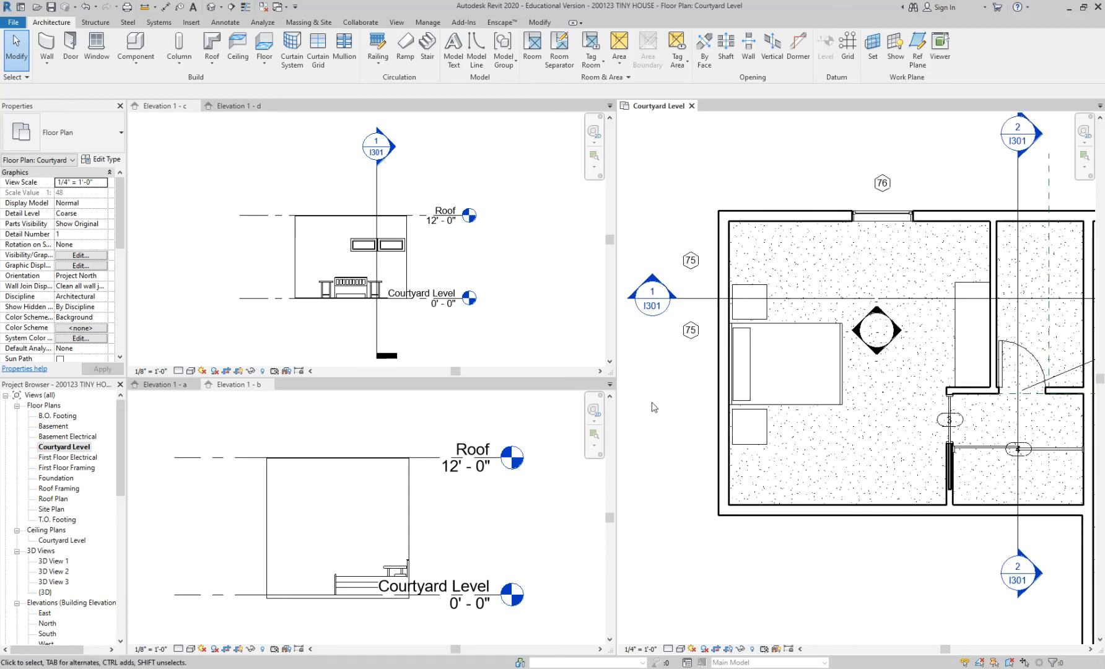
middle_click_drag(670, 392, 678, 391)
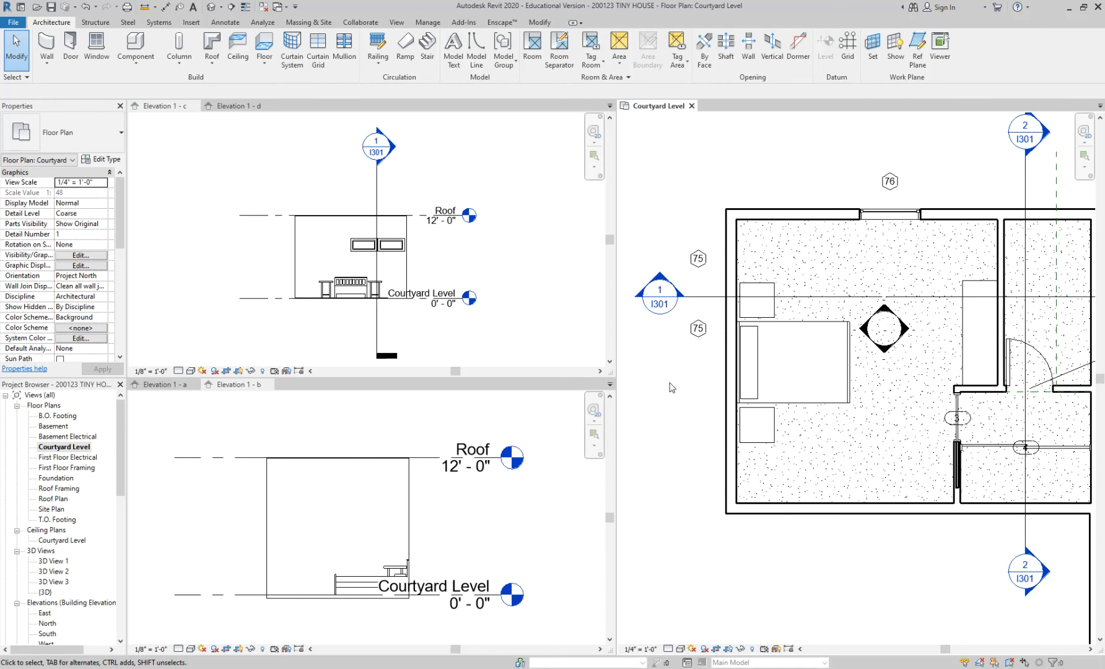
left_click(447, 267)
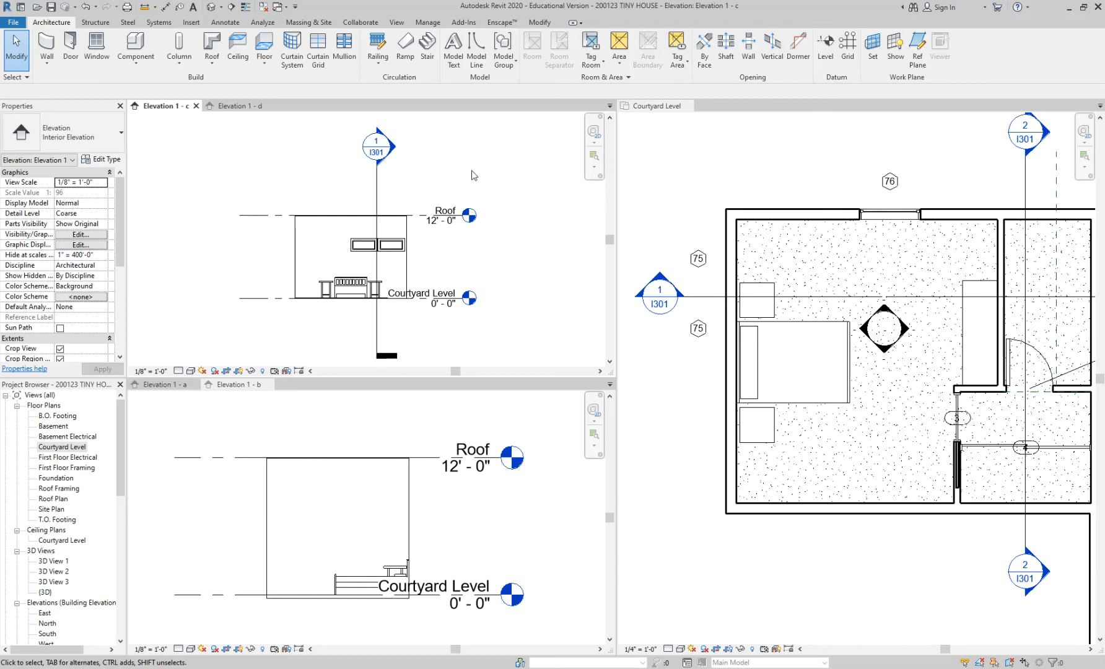
scroll(716, 269, "down", 1)
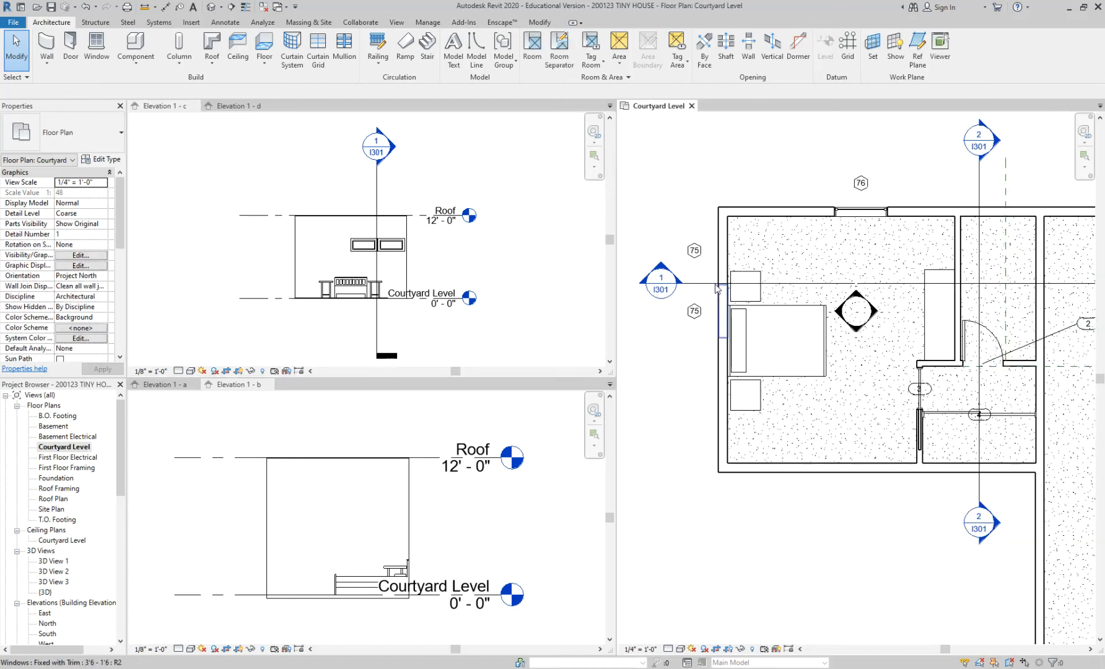
Step: Shorten the section 1 line in Elevation 1 - c by lowering its head closer to the Roof line
left_click(396, 184)
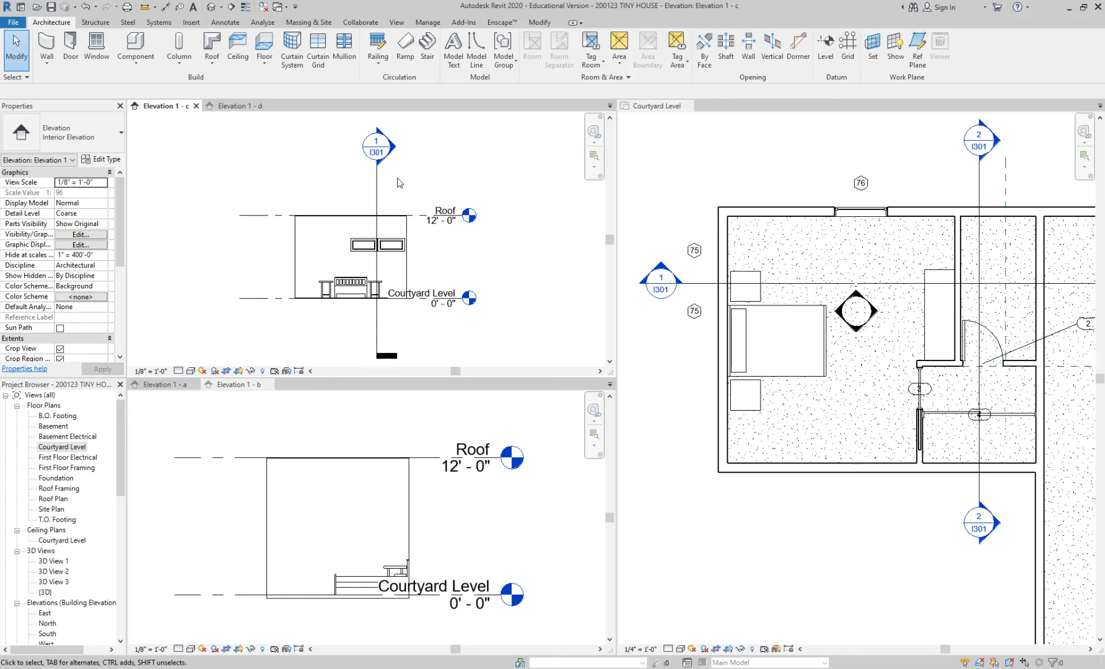
left_click(376, 192)
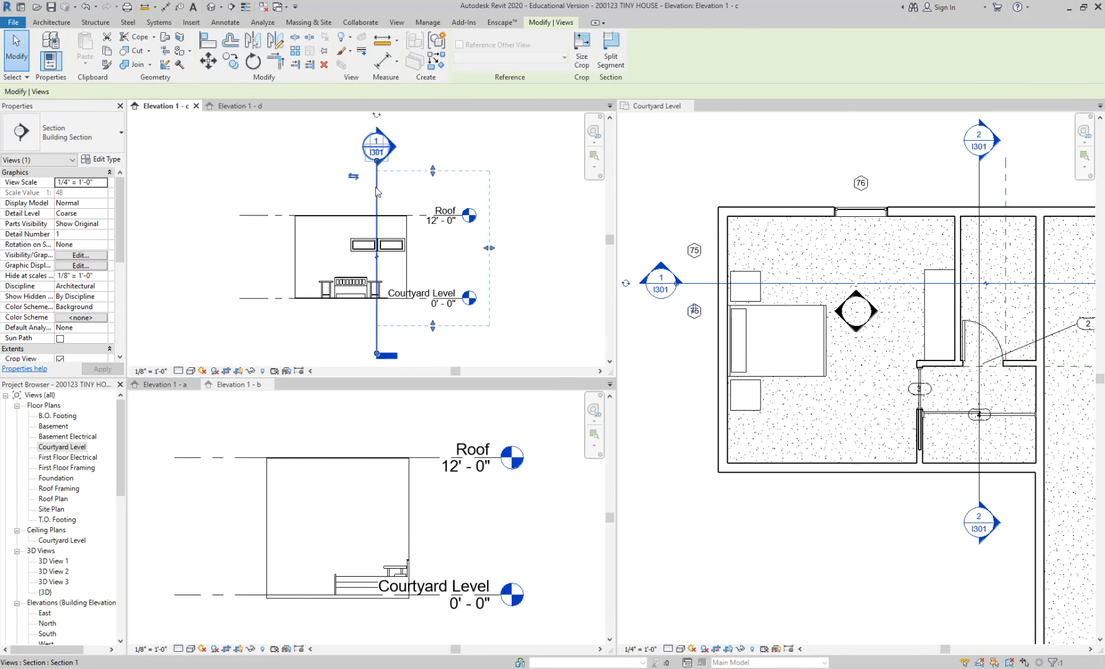
left_click_drag(376, 161, 376, 177)
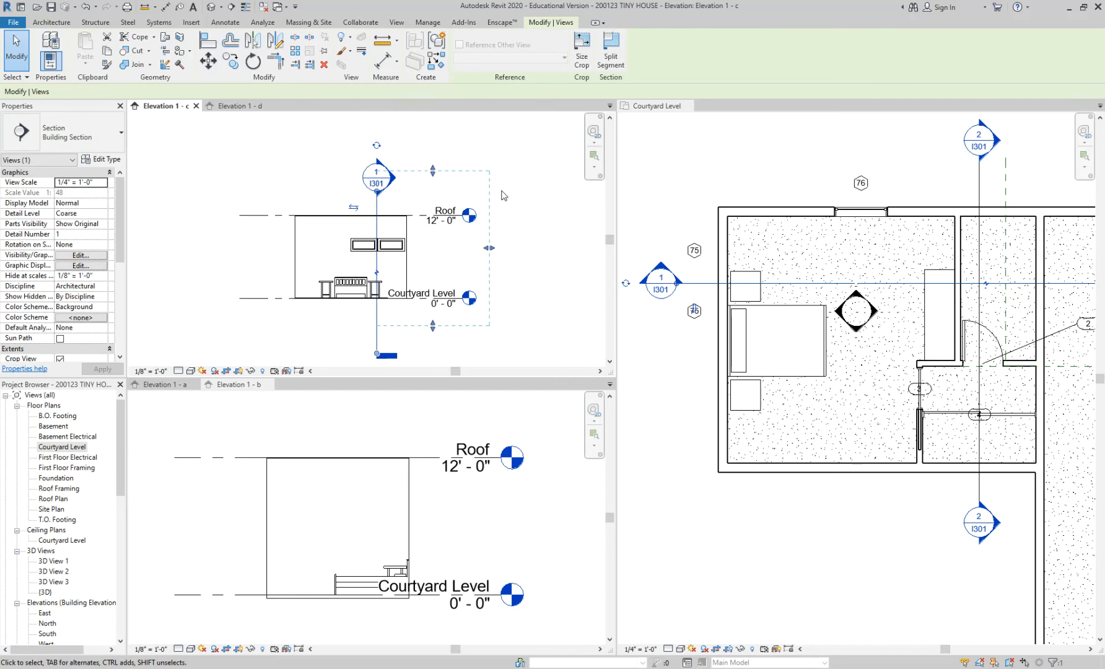
Step: Delete Section 1 from Elevation 1 - c and undo the deletion
key("Delete")
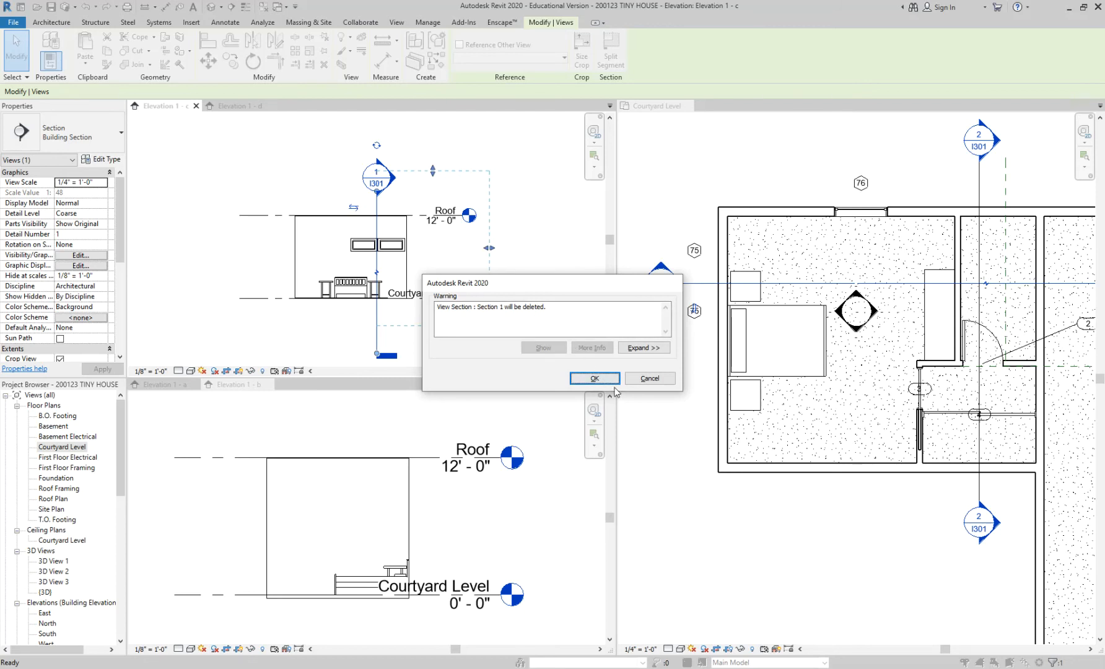
left_click(596, 379)
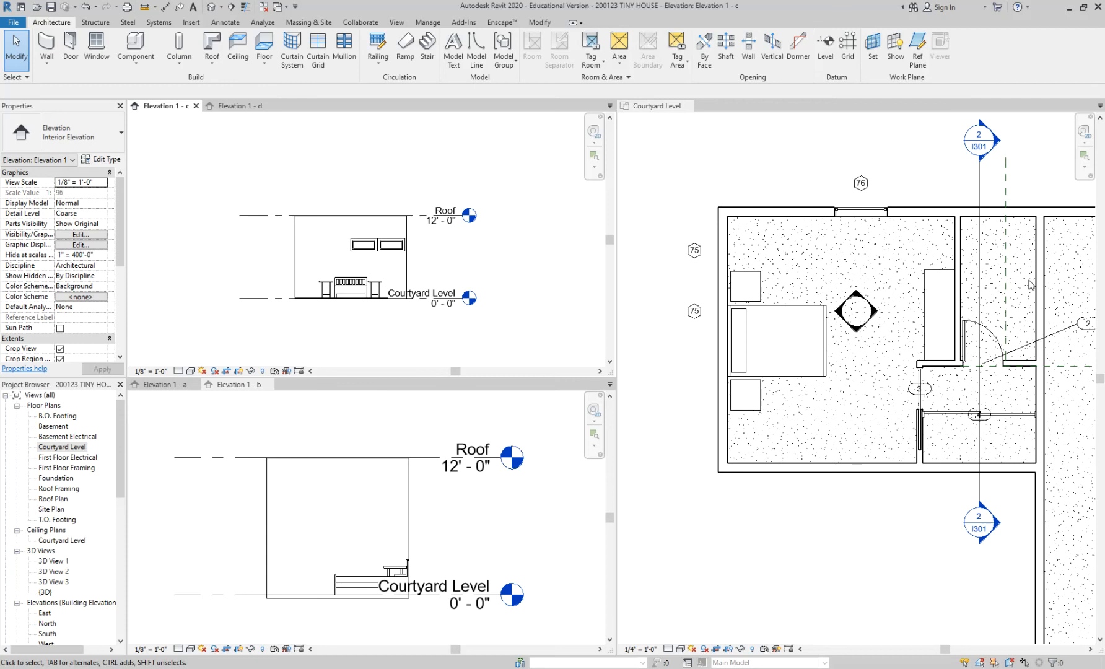
key("ctrl+z")
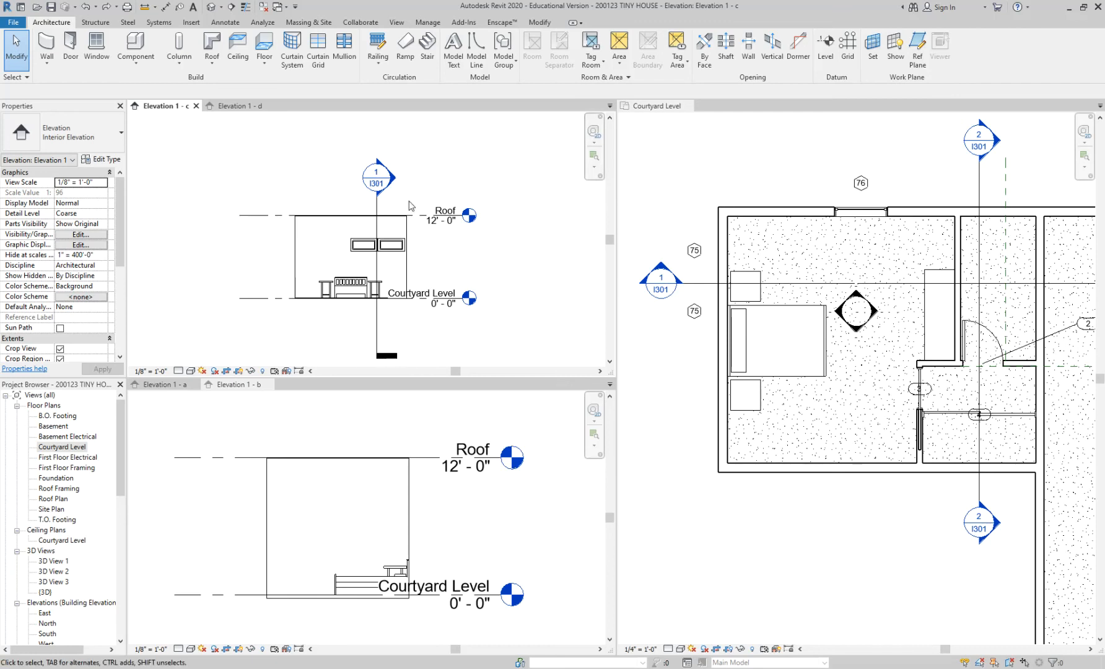
Step: Hide the section 1 marker in the Elevation 1 - c view only
middle_click_drag(414, 207, 437, 186)
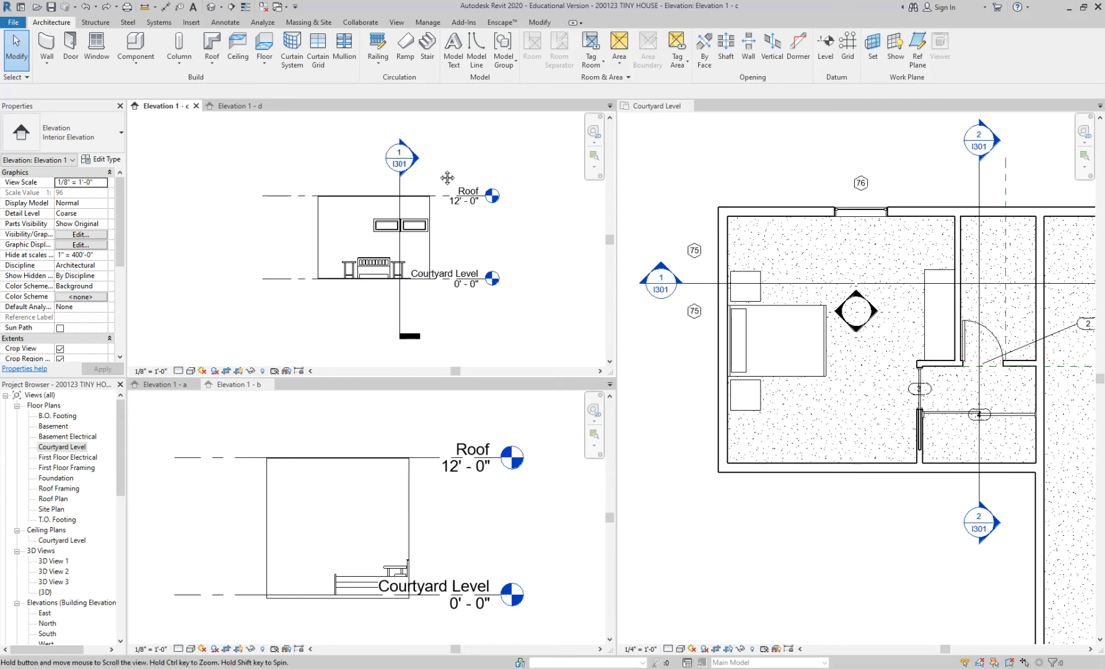
middle_click_drag(446, 176, 415, 181)
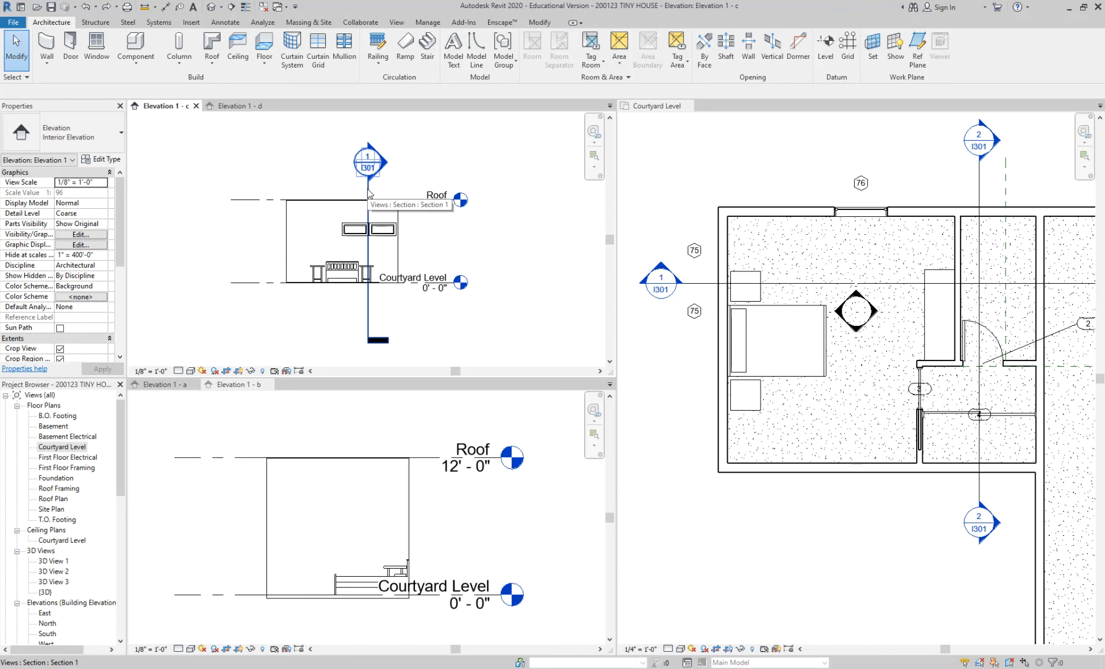
left_click(369, 194)
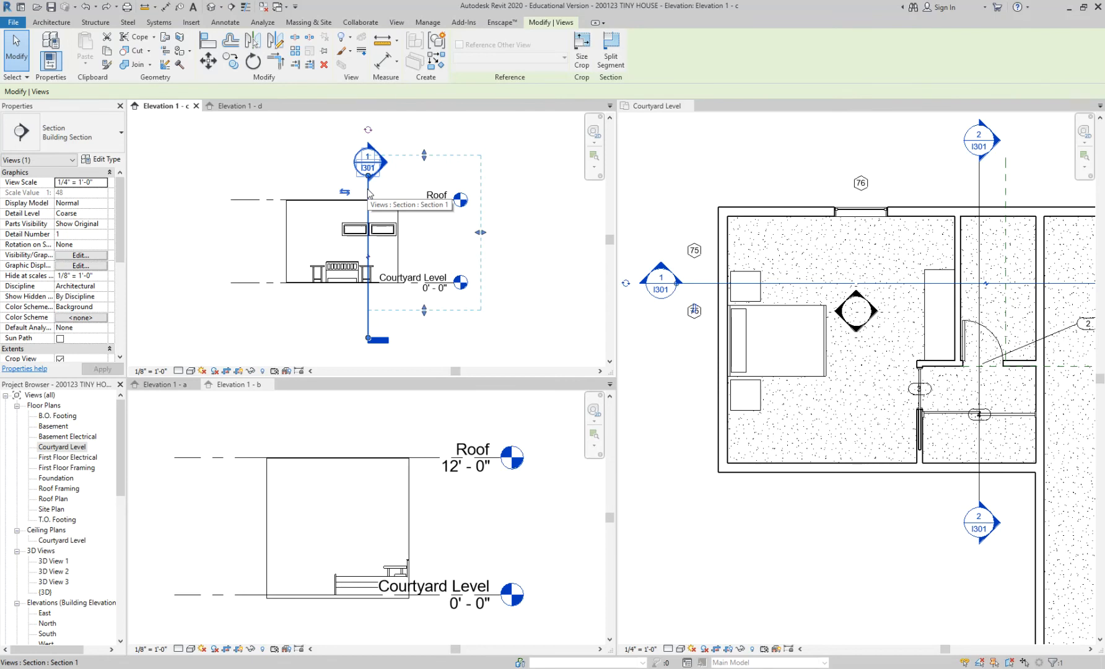
key("Escape")
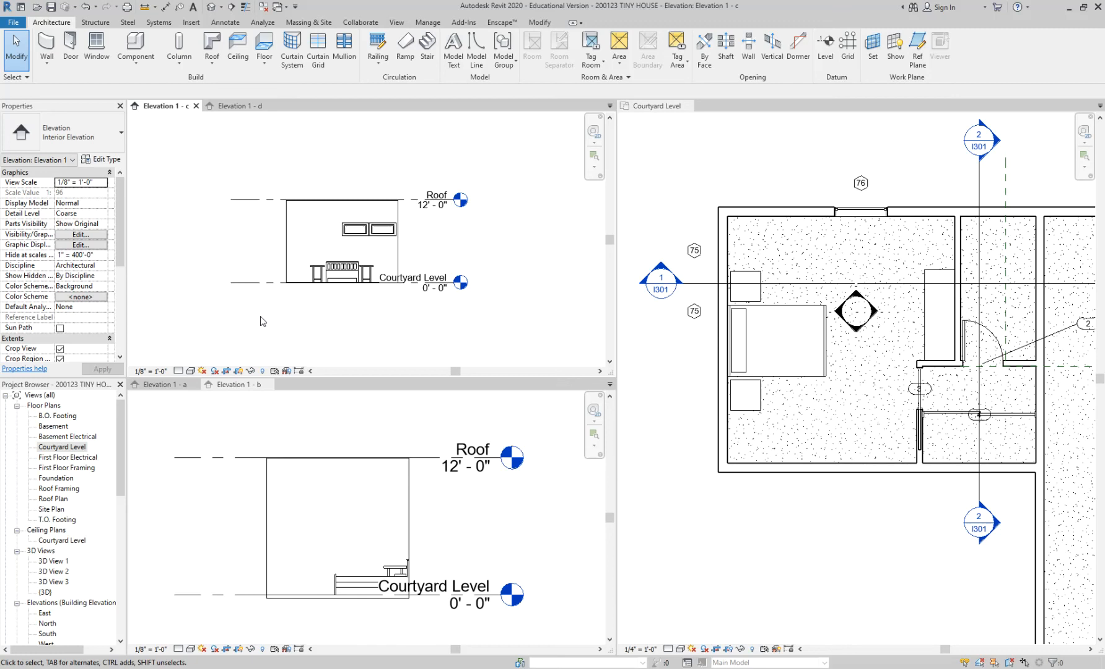
Step: Open the visibility overrides of the Courtyard Level plan and filter its annotation categories to Architecture only
left_click(669, 177)
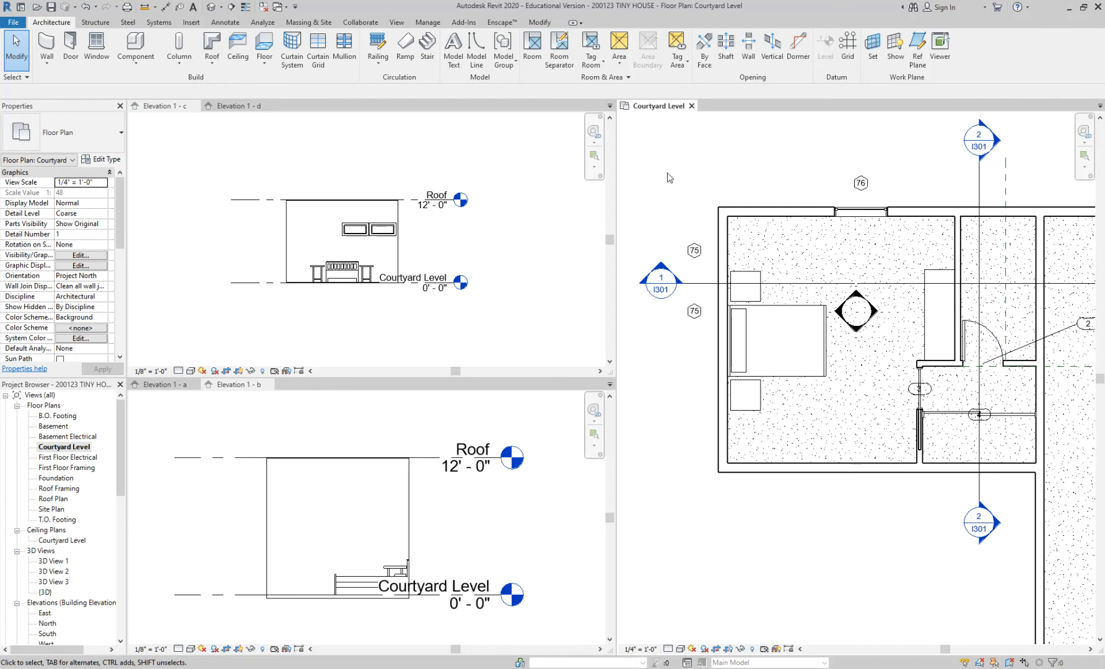
key("v")
key("v")
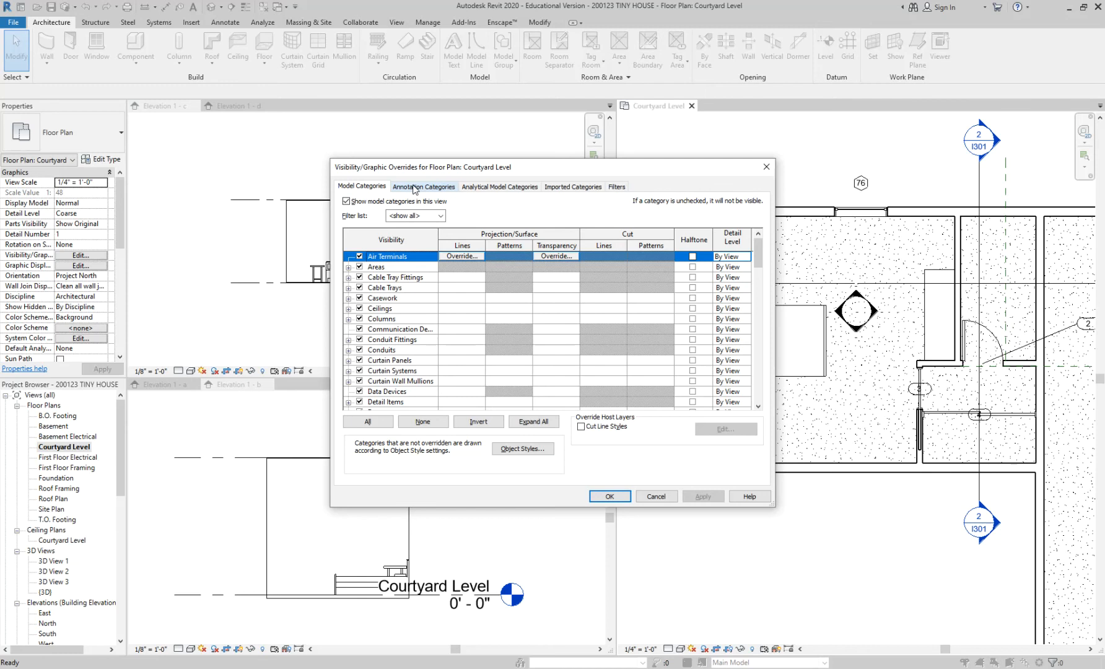
left_click_drag(482, 172, 275, 141)
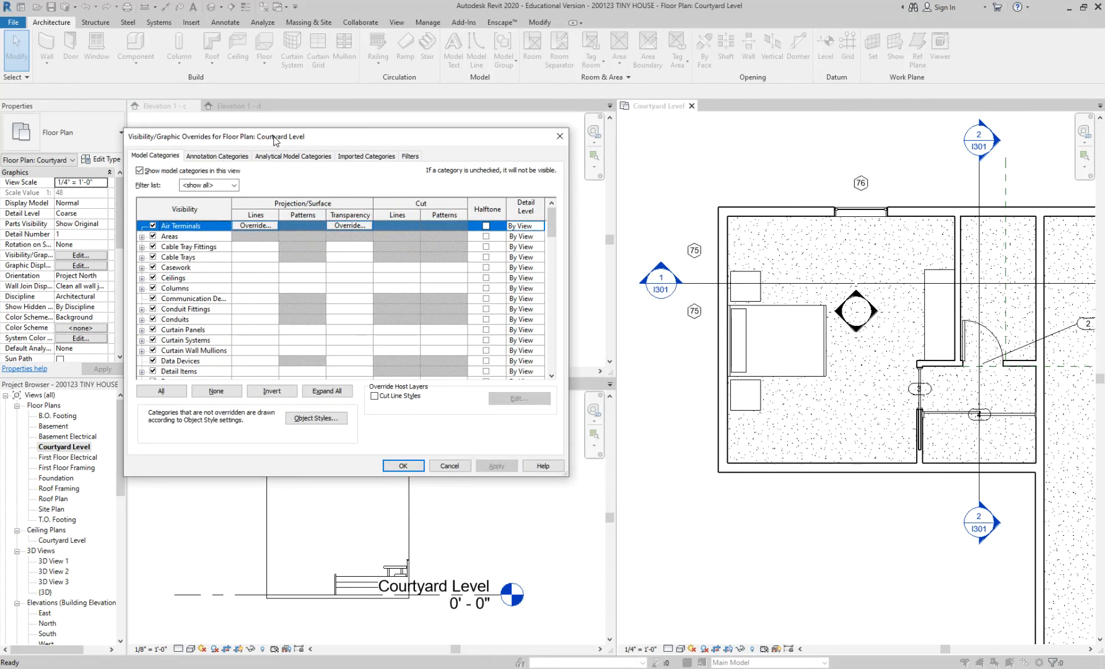
left_click(206, 159)
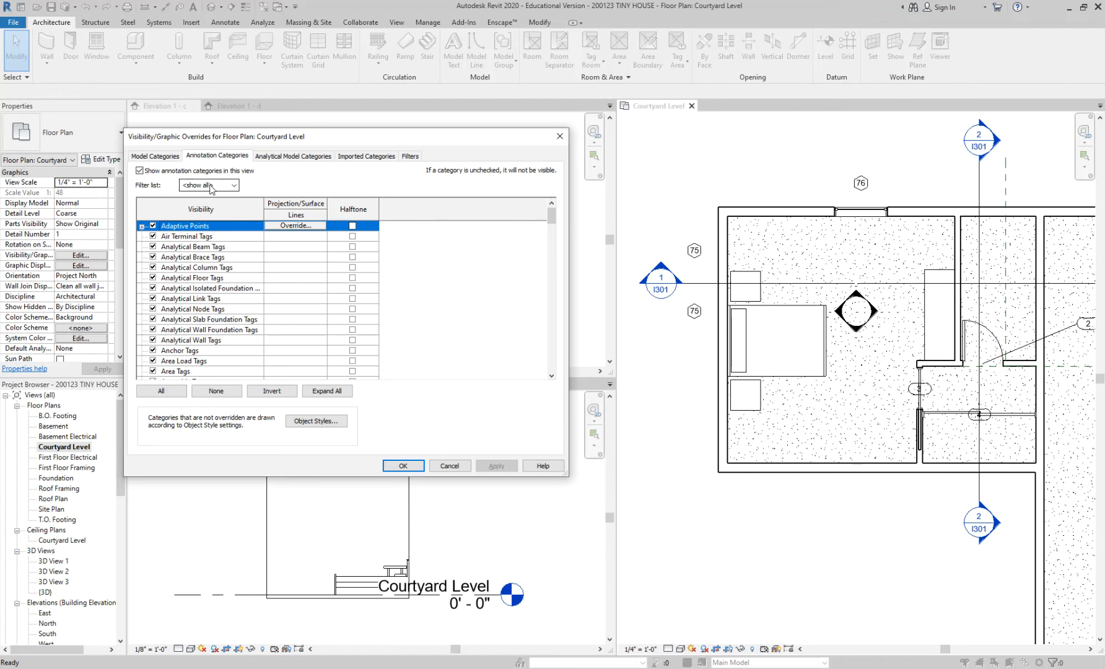
left_click(212, 186)
left_click(184, 206)
left_click(184, 215)
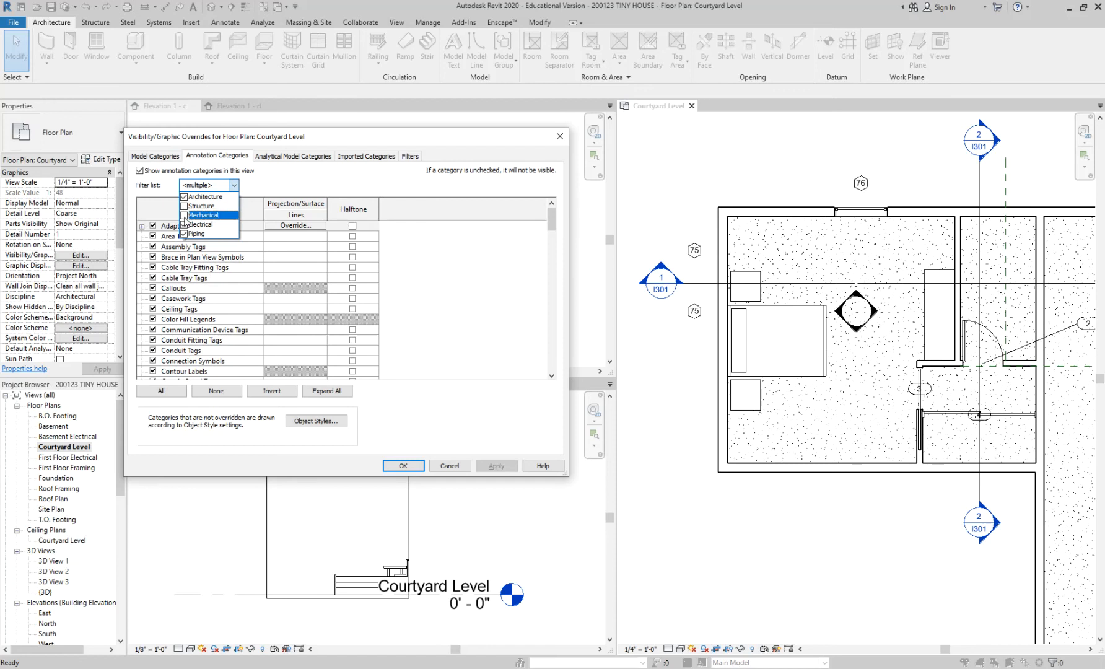
left_click(184, 224)
left_click(184, 234)
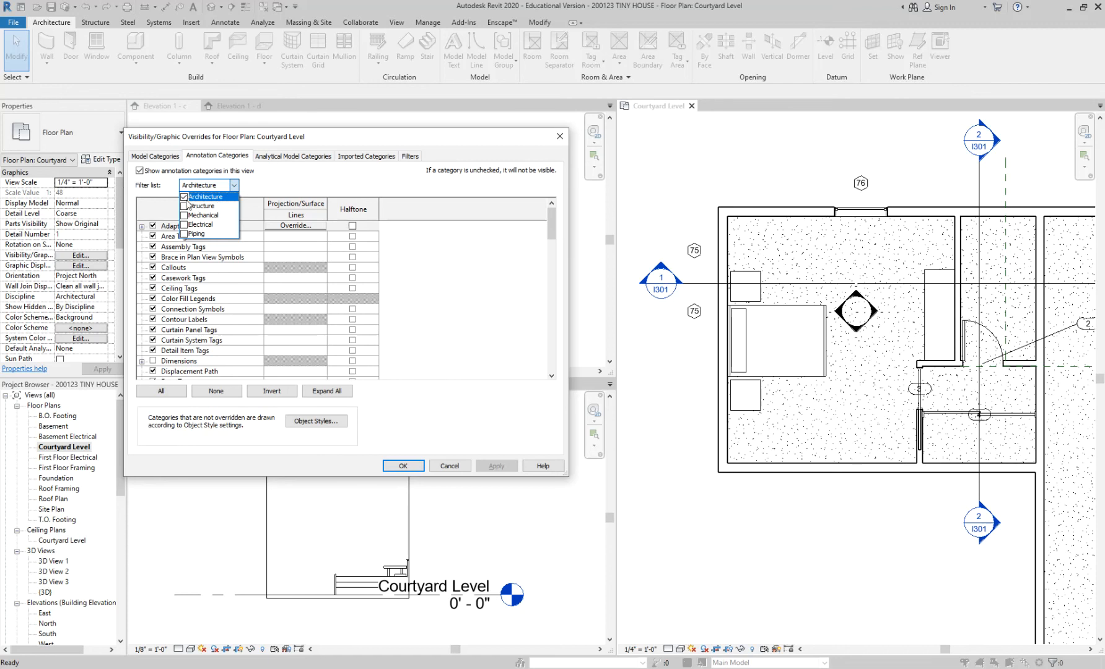
left_click(291, 186)
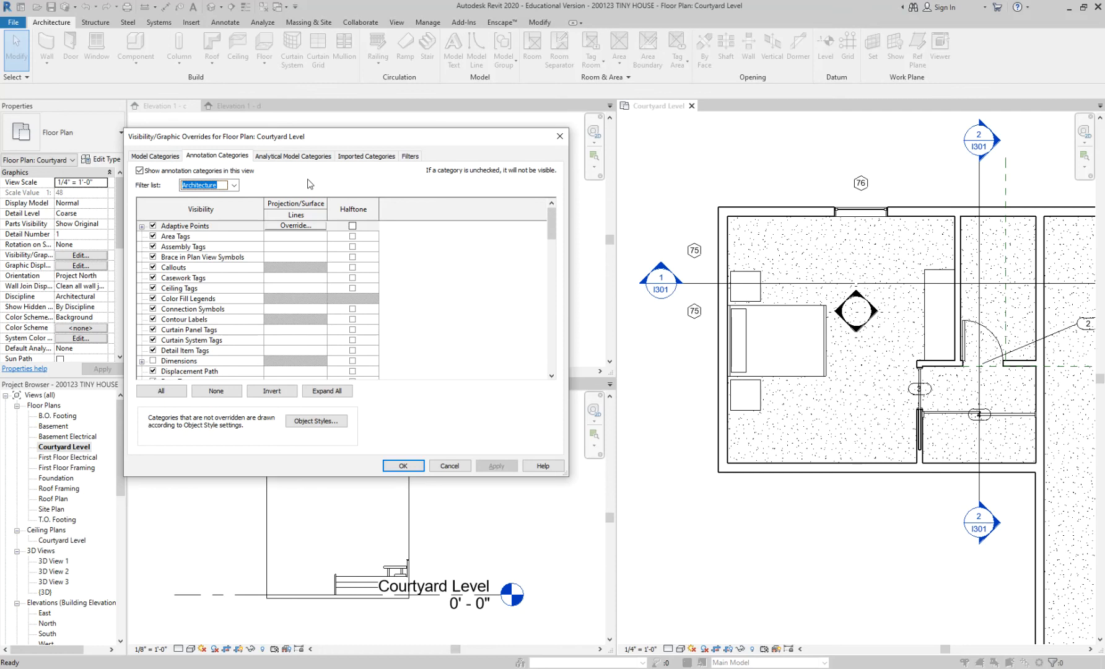
Step: Turn off the Sections annotation category in the Courtyard Level plan and apply it
left_click_drag(549, 220, 558, 334)
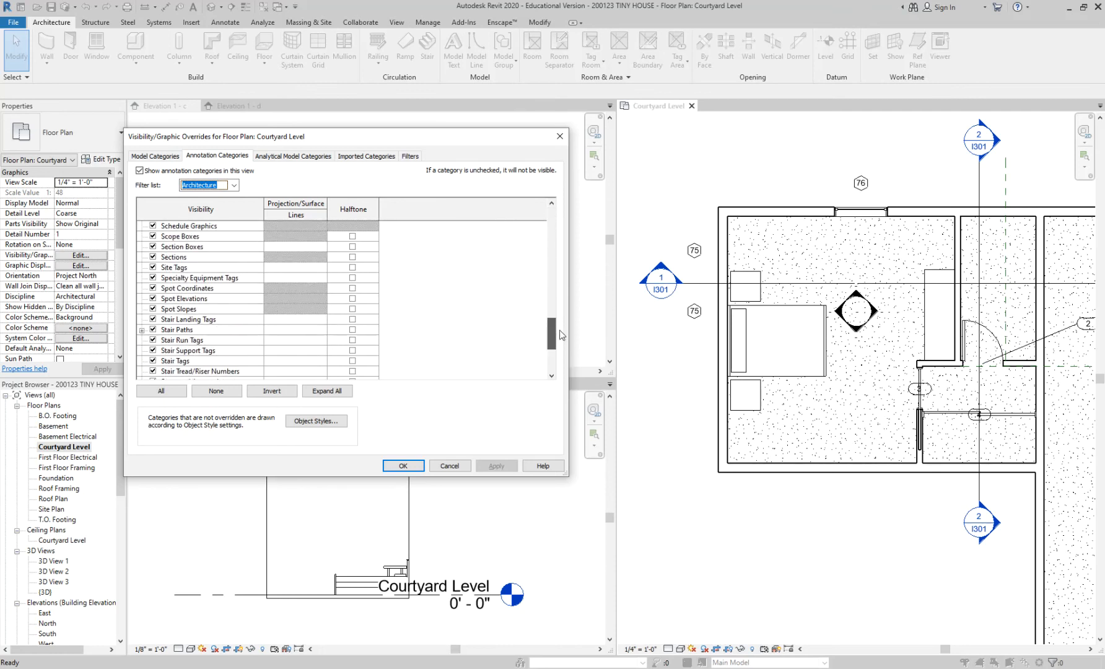
left_click(184, 257)
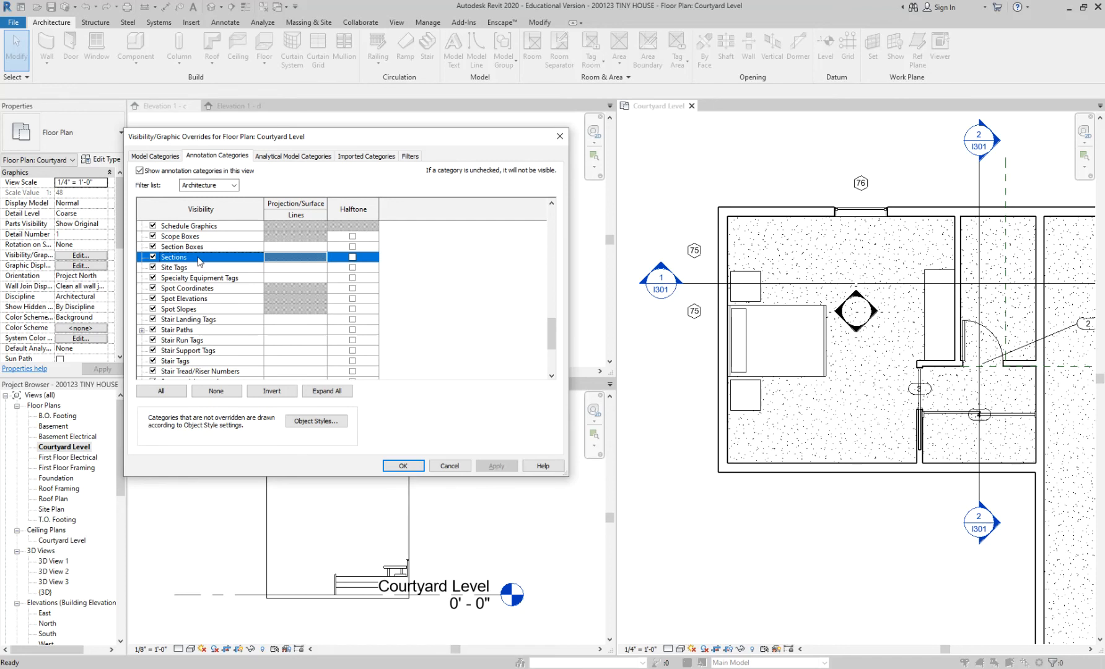
left_click(153, 257)
left_click(503, 469)
left_click_drag(451, 137, 405, 318)
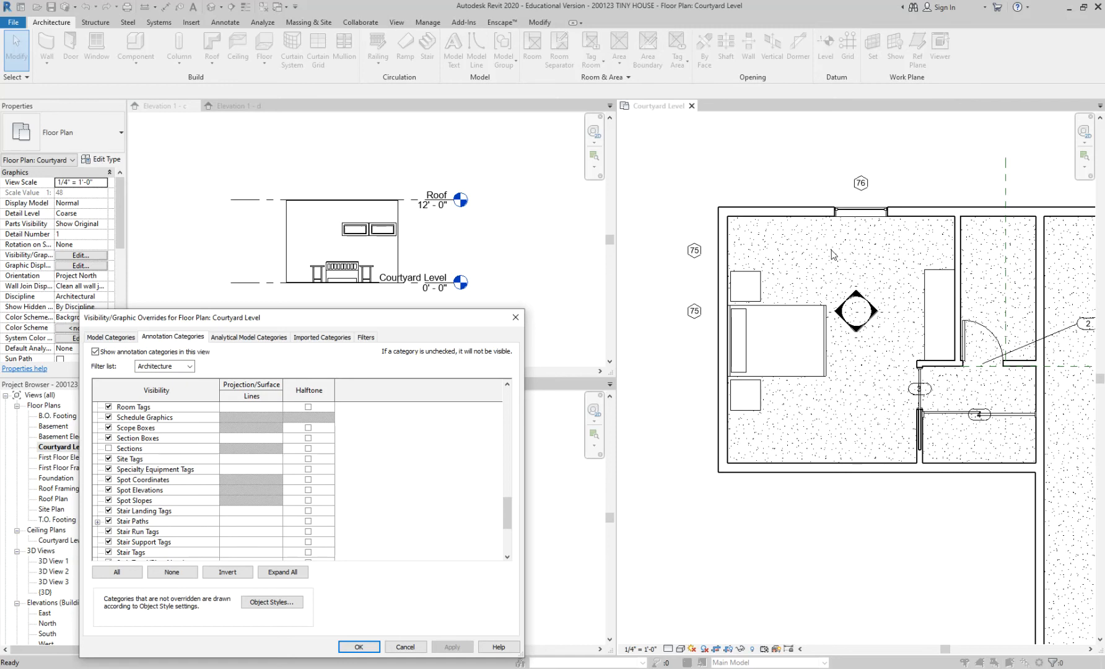
left_click_drag(406, 314, 432, 112)
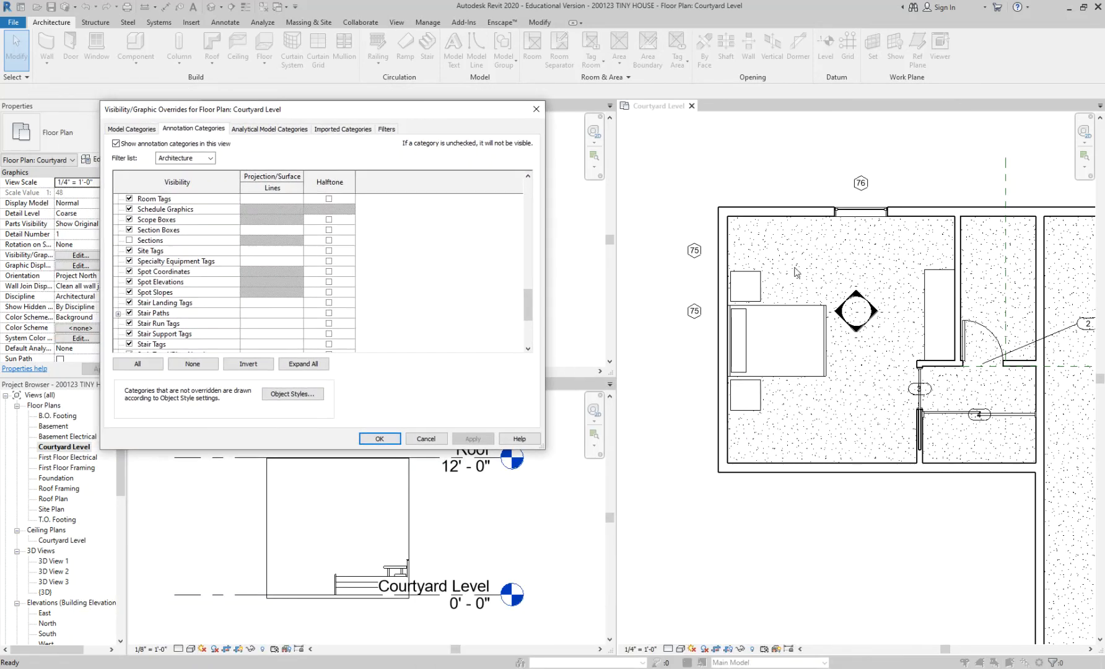
Step: Turn off the Window Tags category in the Courtyard Level plan and save the project
scroll(165, 296, "down", 4)
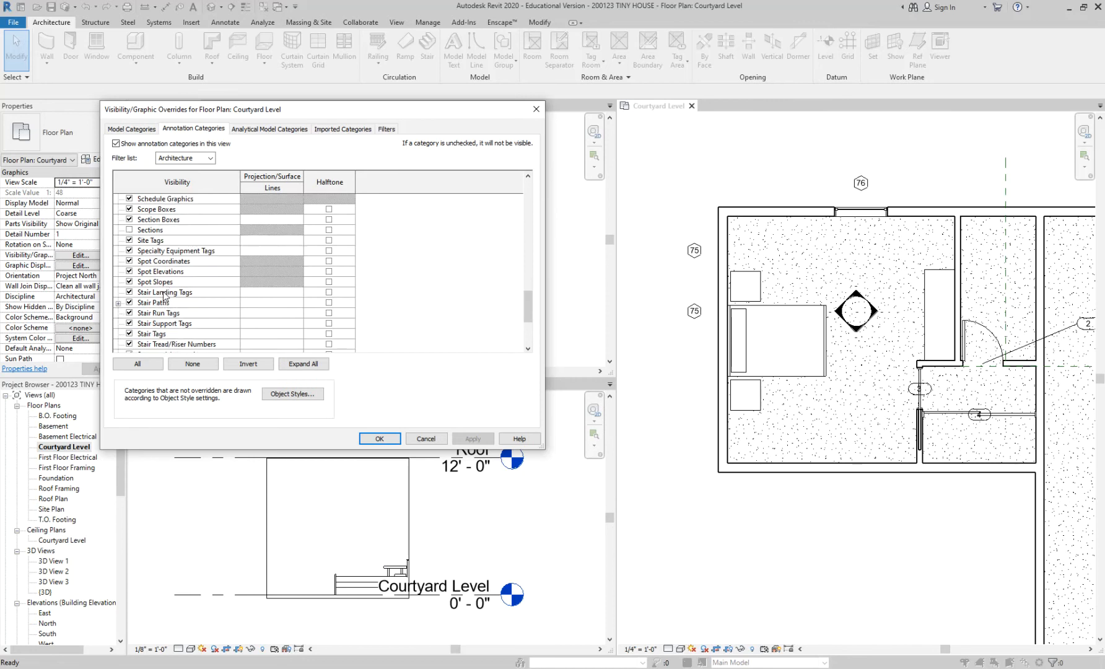
scroll(164, 296, "down", 1)
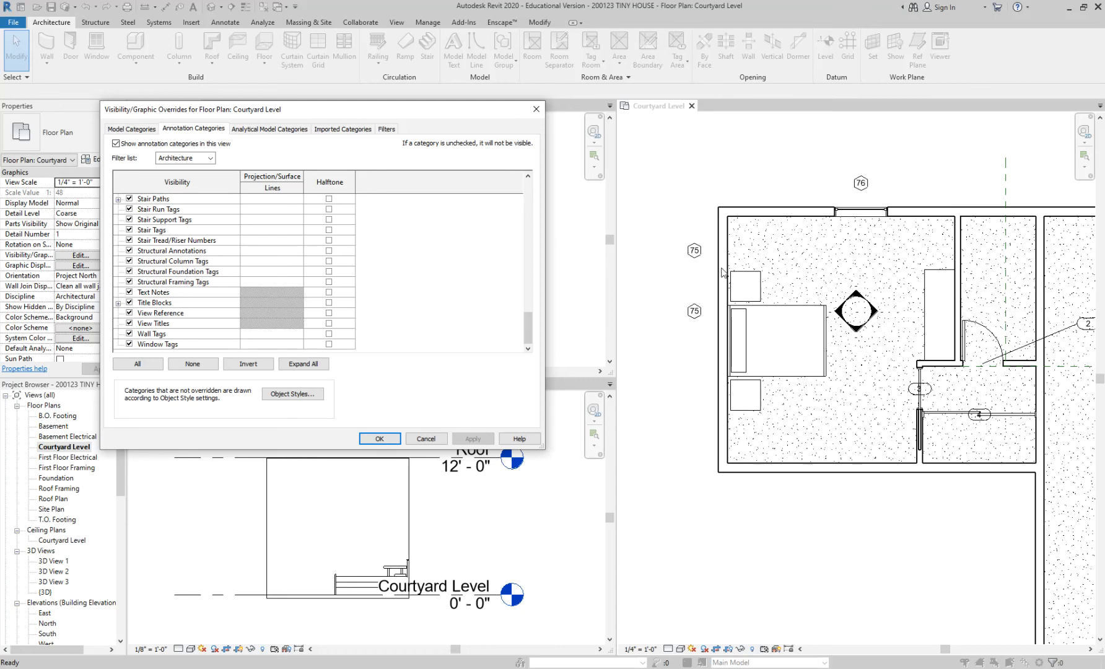
left_click(129, 344)
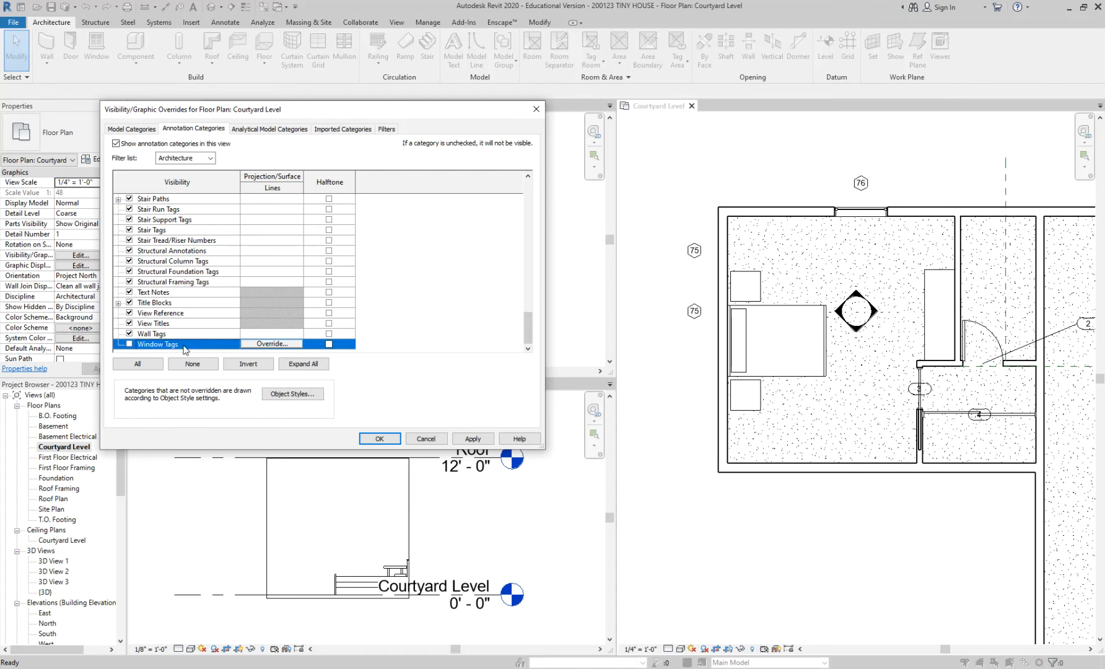
left_click(474, 439)
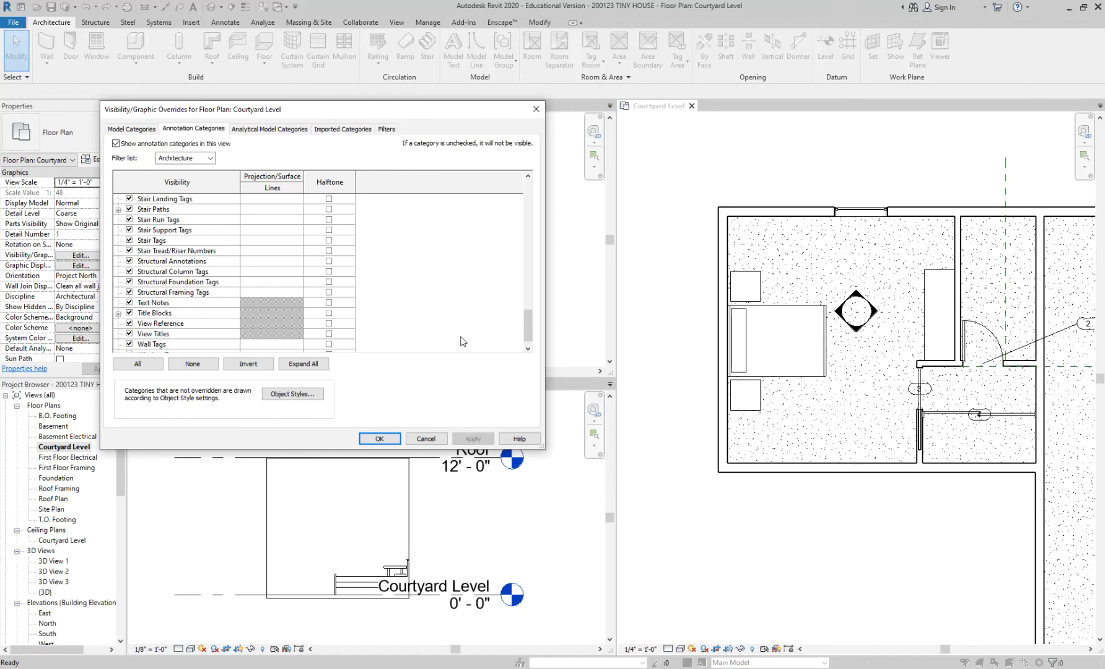
left_click(370, 437)
left_click(547, 307)
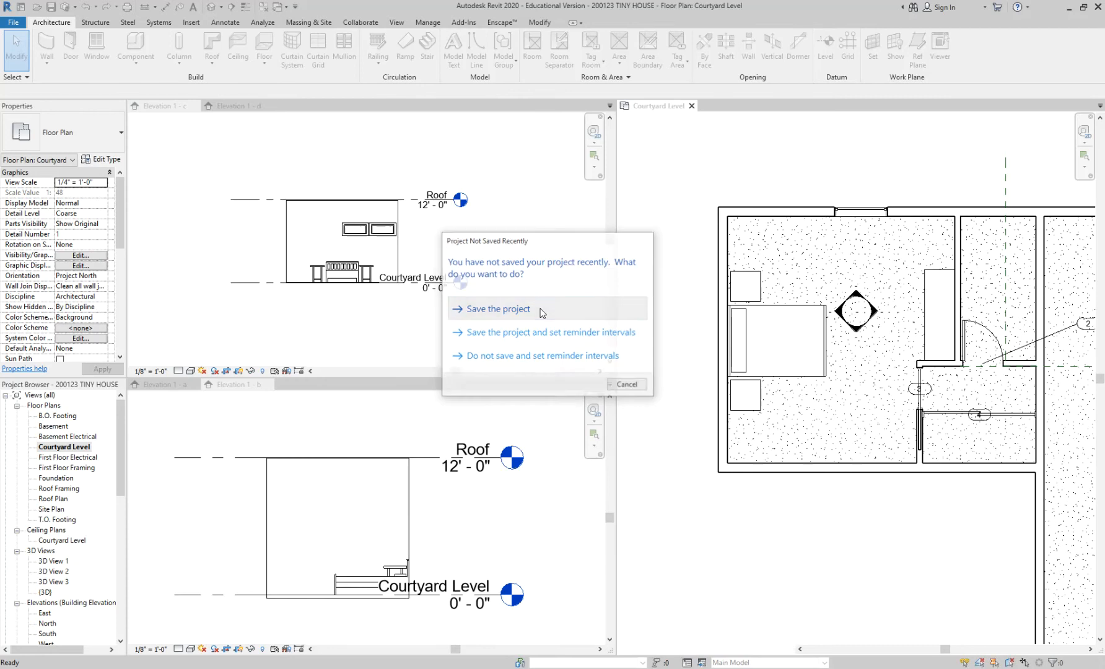
Step: Reopen the Courtyard Level visibility overrides and review the Sections entry among the annotation categories
scroll(673, 240, "down", 4)
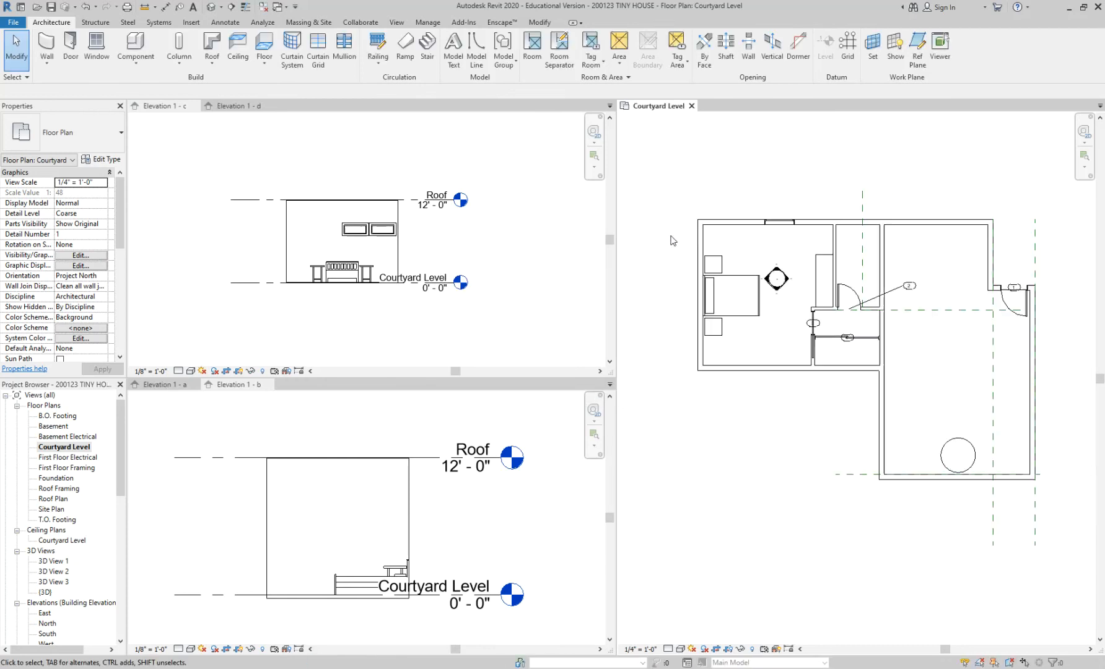
scroll(673, 240, "up", 3)
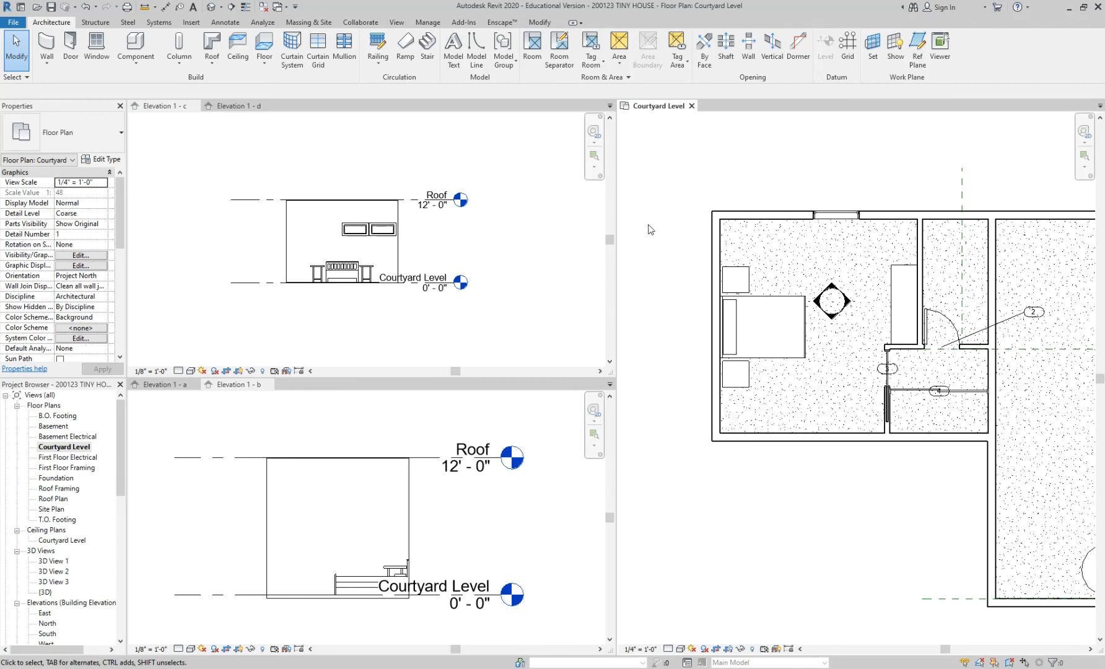
middle_click_drag(686, 221, 662, 236)
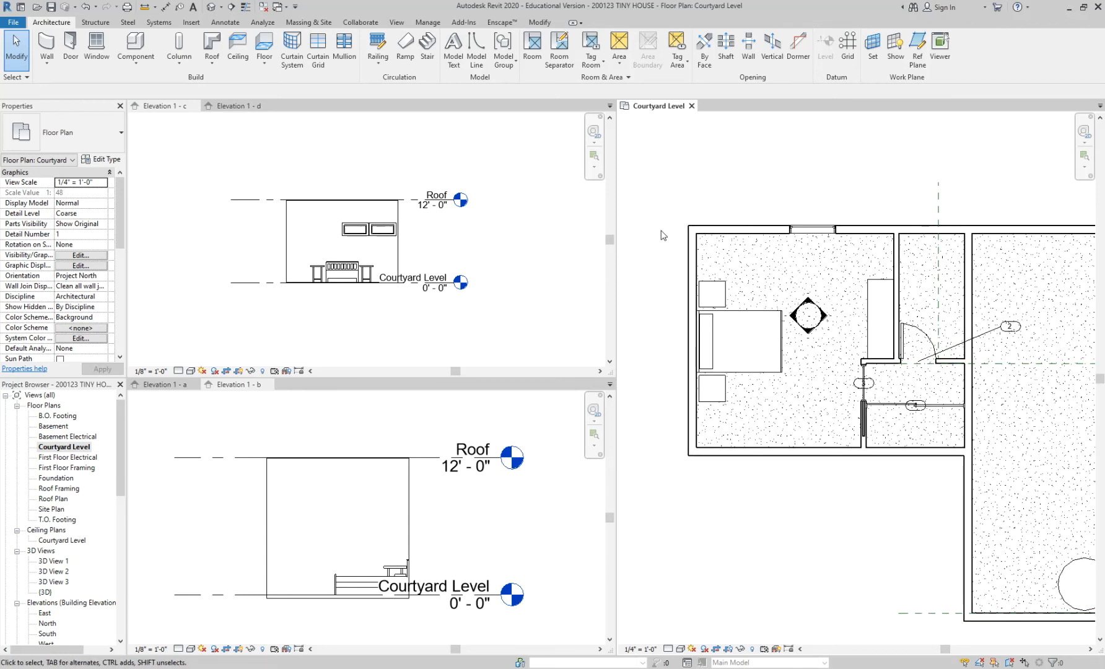
key("v")
key("g")
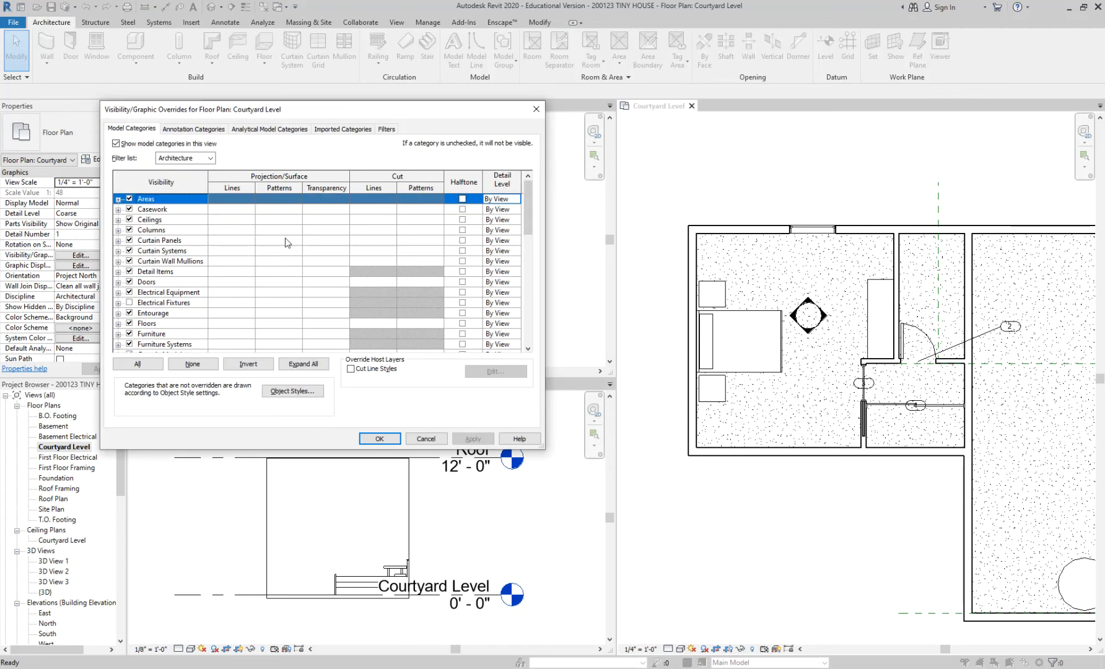
left_click(204, 131)
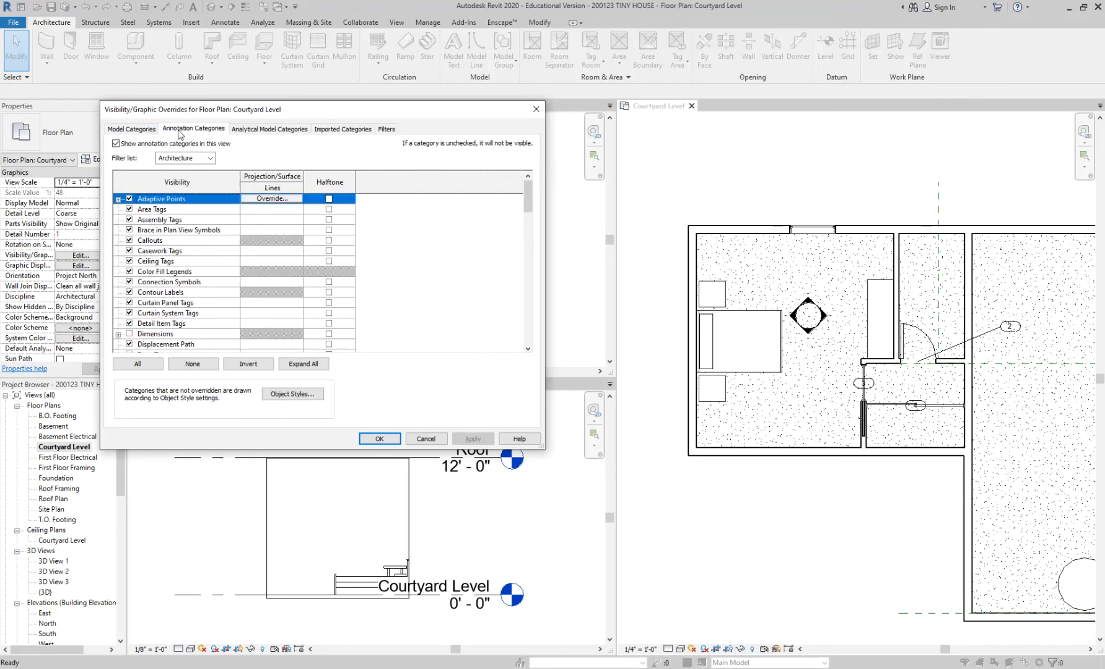
mouse_move(526, 195)
left_mouse_down()
mouse_move(528, 344)
mouse_move(524, 291)
left_mouse_up()
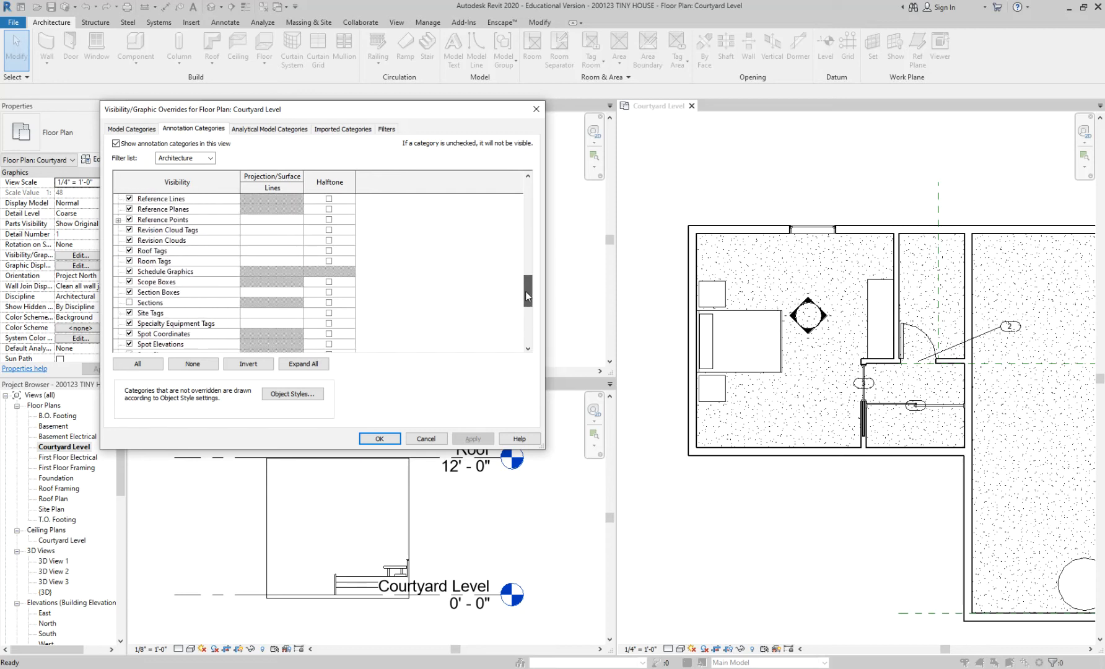
left_click(146, 304)
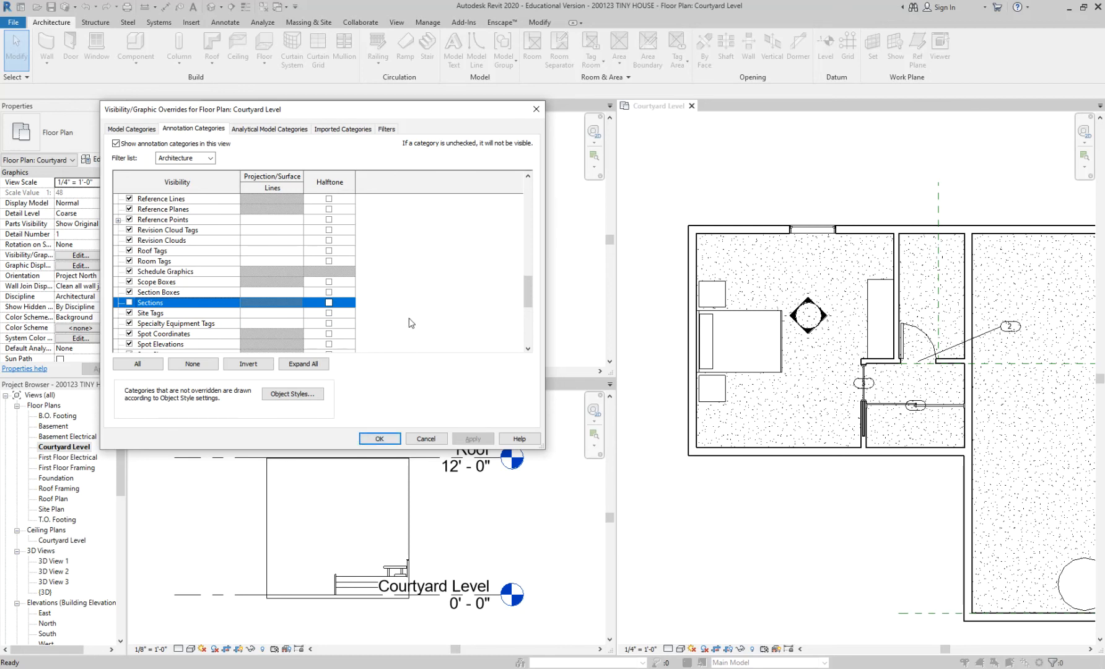
left_click_drag(528, 296, 527, 197)
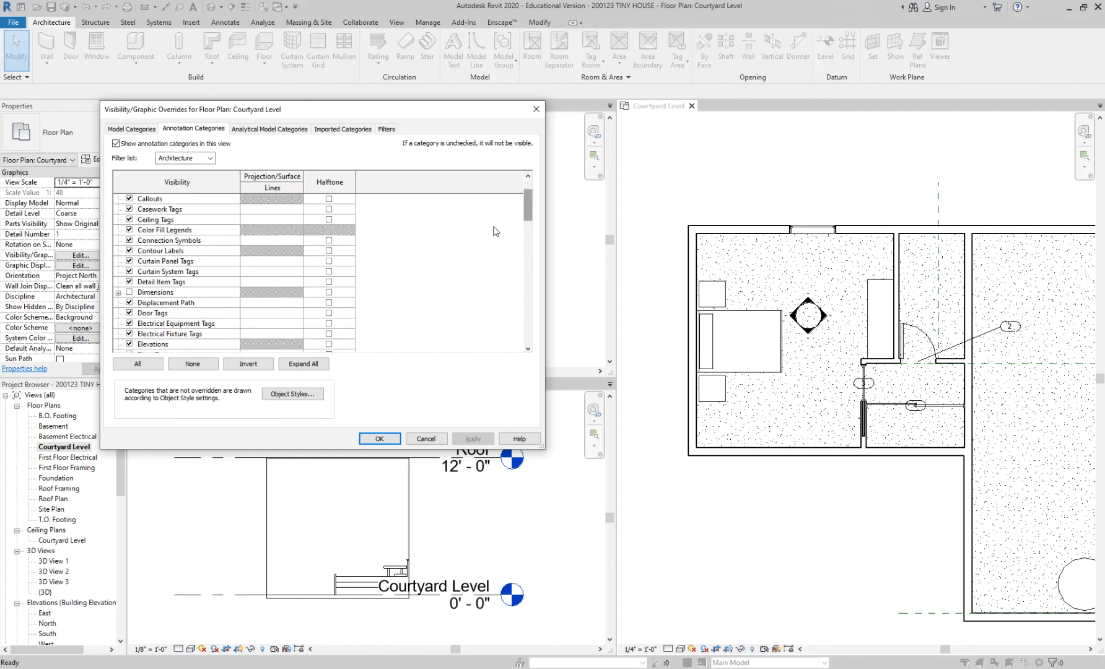
Step: Turn on the Dimensions annotation category in the Courtyard Level floor plan's visibility overrides and accept the change
left_click(129, 293)
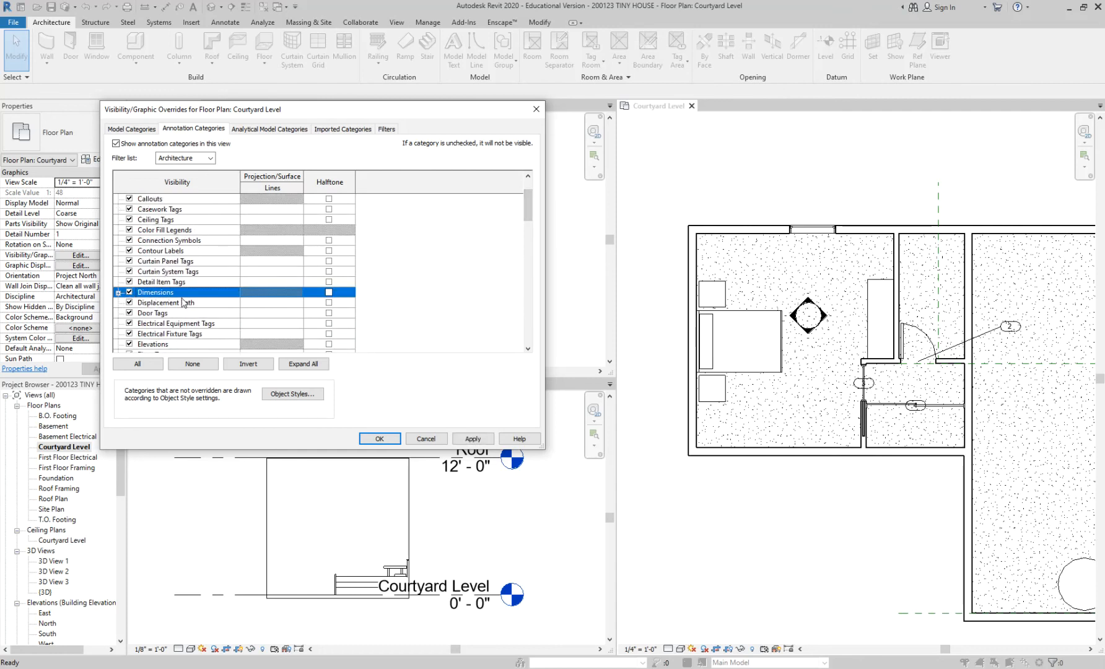
left_click(465, 439)
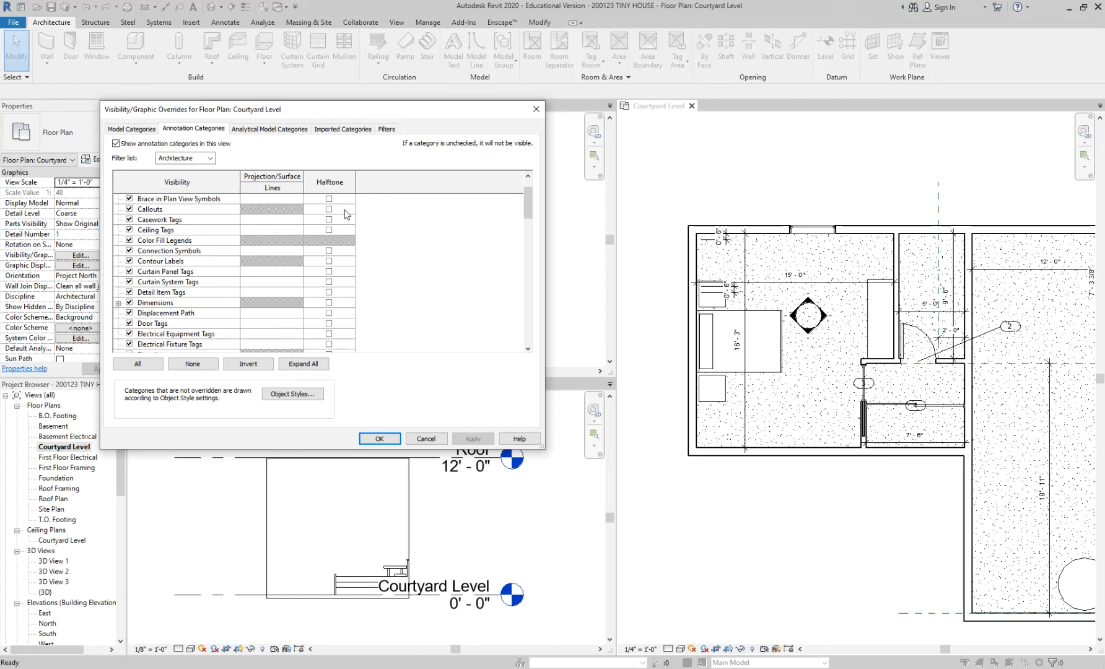
left_click(369, 436)
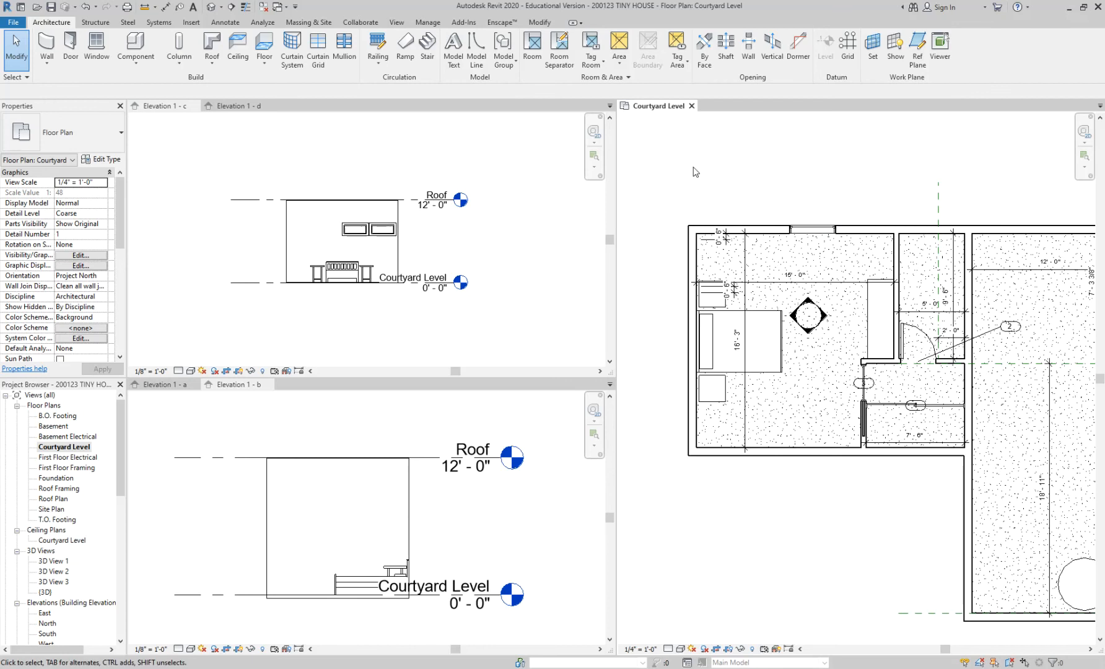
Step: Reopen the Courtyard Level plan's visibility overrides and turn on the Window Tags annotation category
middle_click_drag(740, 172, 716, 174)
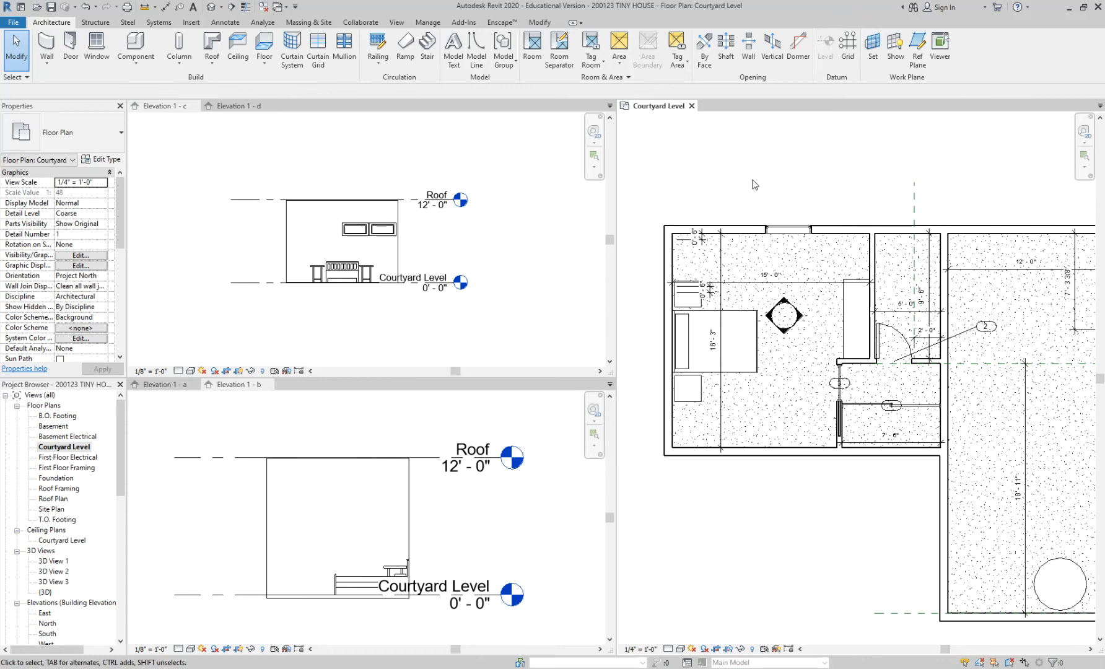
scroll(754, 182, "down", 2)
middle_click_drag(781, 193, 749, 194)
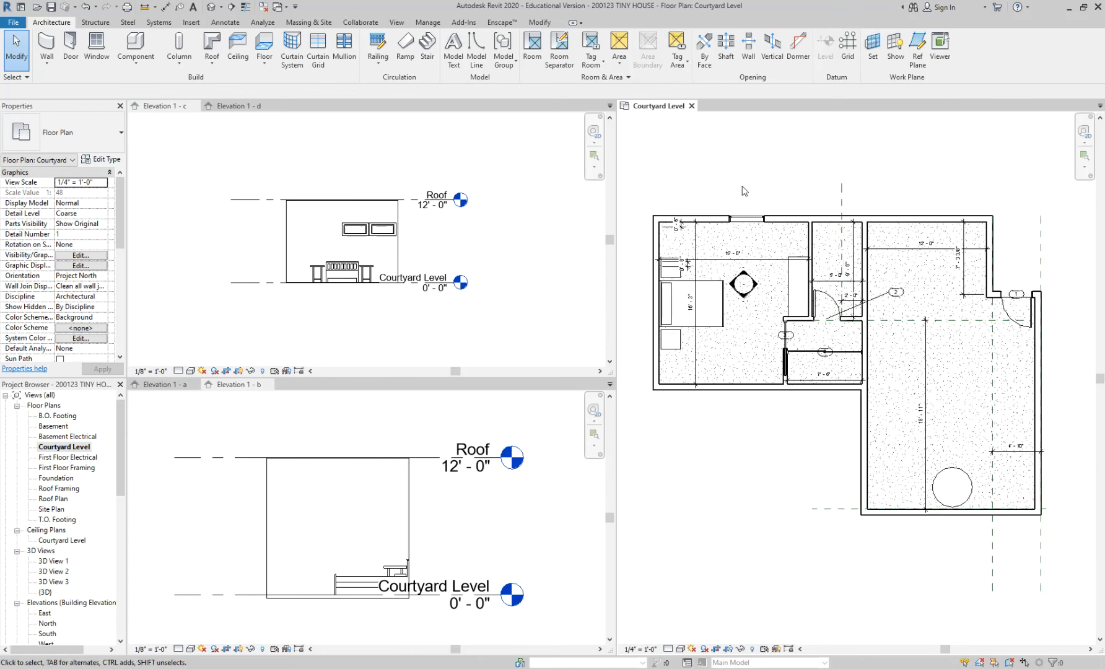
scroll(748, 189, "up", 1)
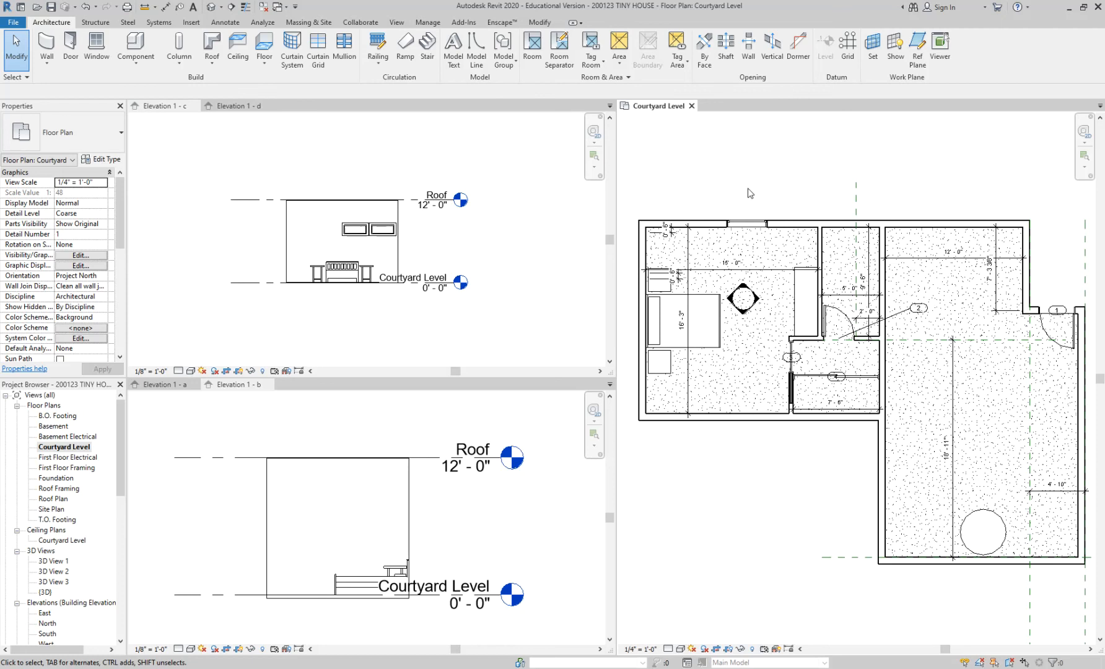
key("v")
key("g")
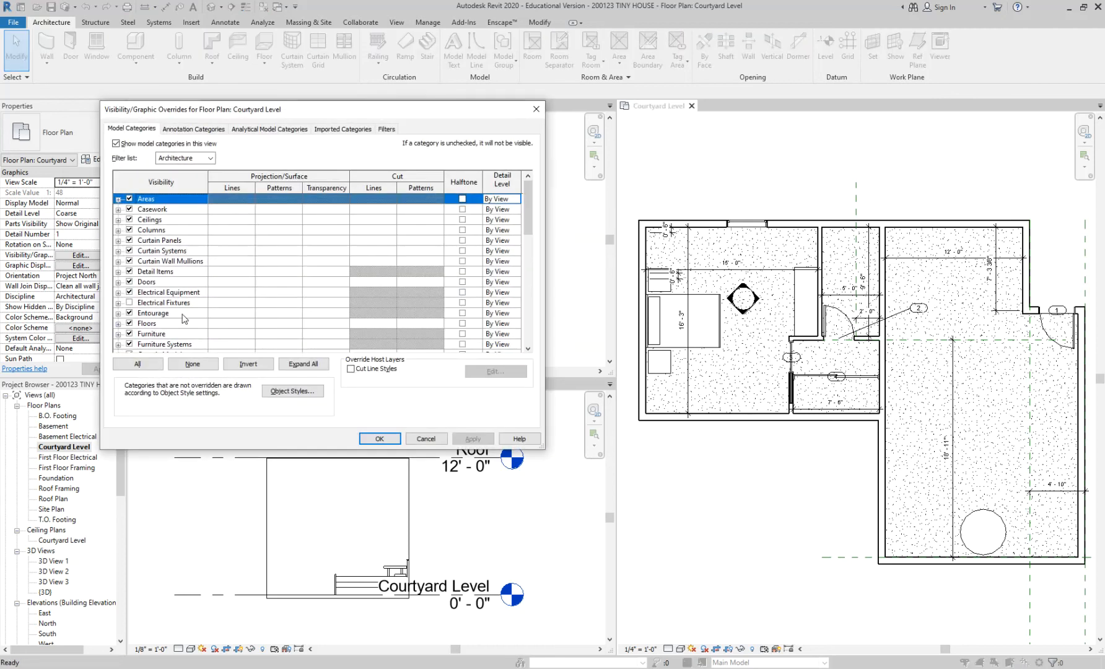
scroll(183, 318, "down", 6)
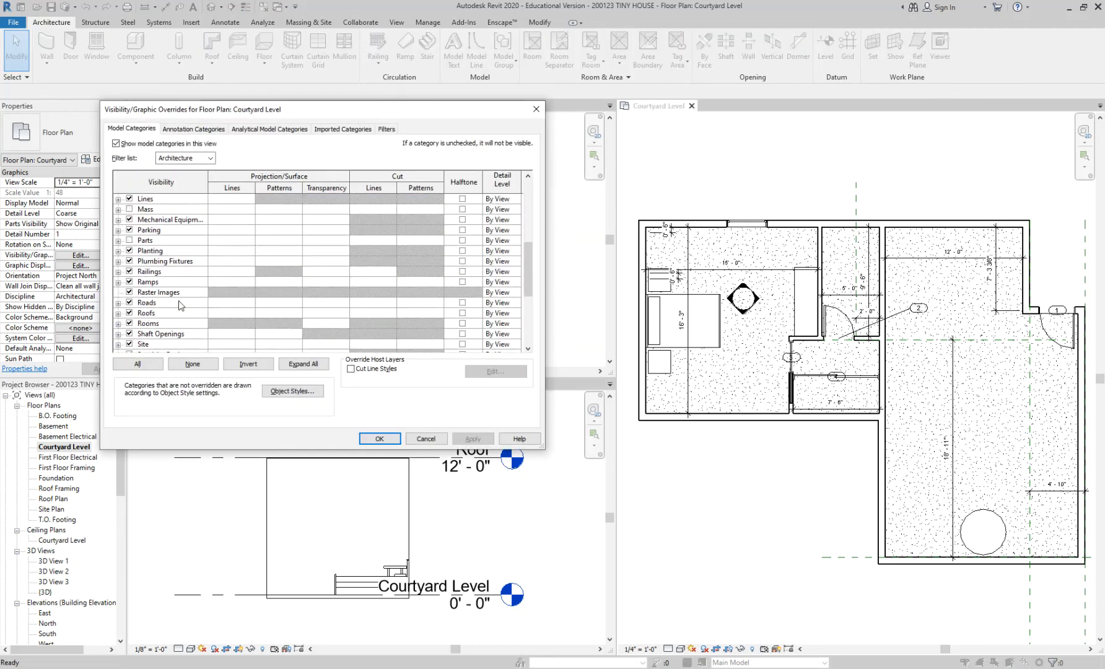
scroll(179, 304, "down", 5)
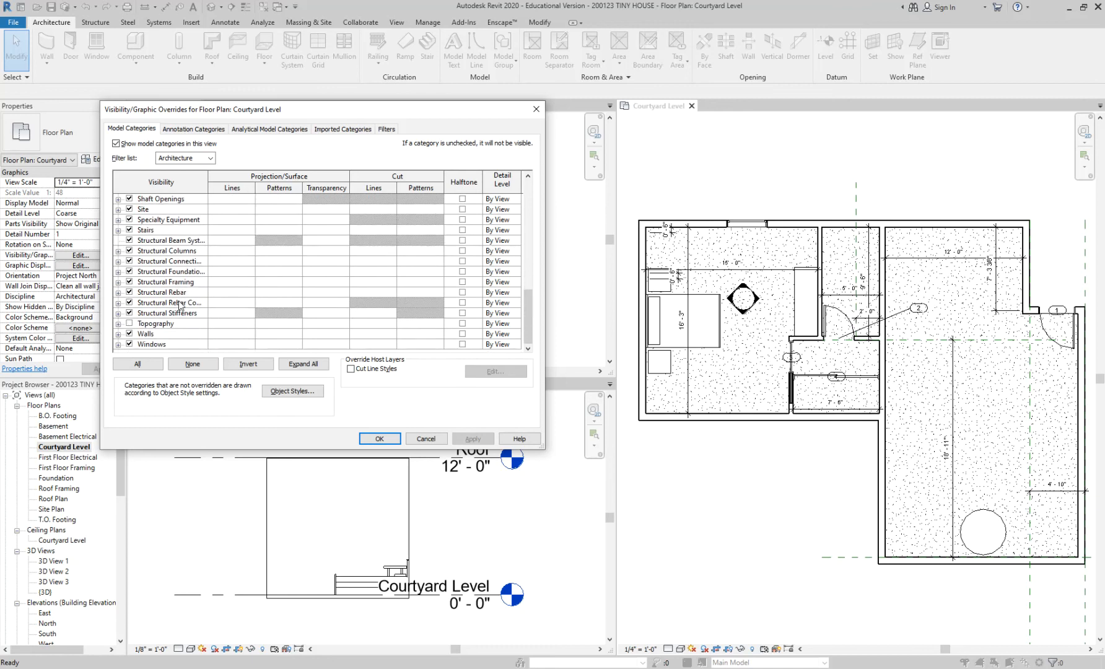
left_click(193, 128)
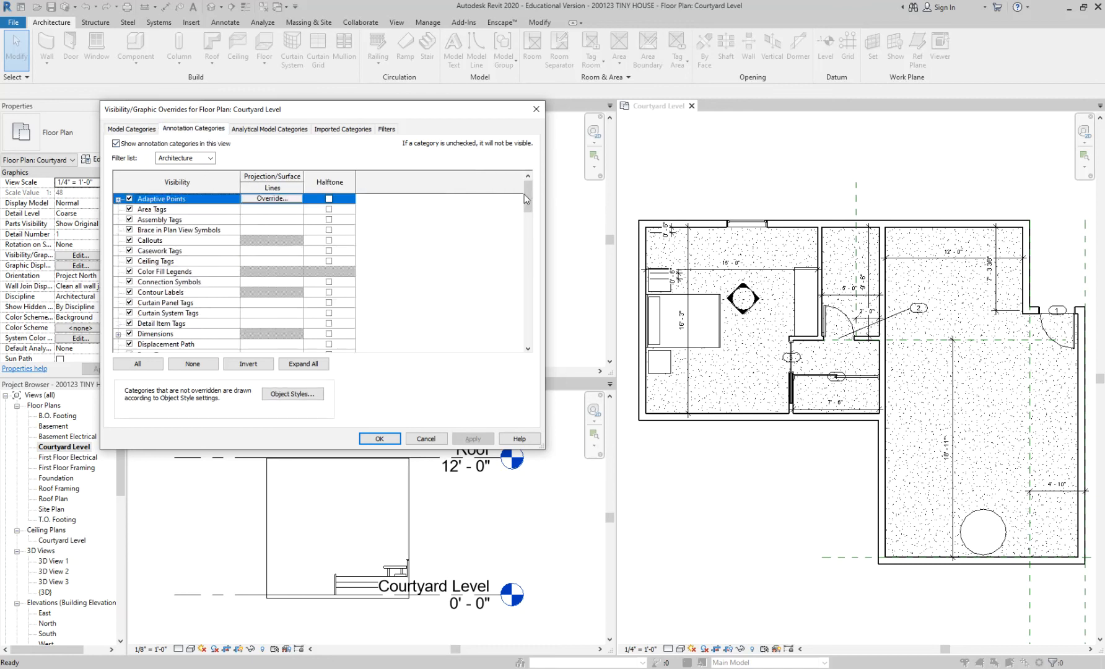
left_click_drag(524, 195, 532, 336)
left_click(129, 344)
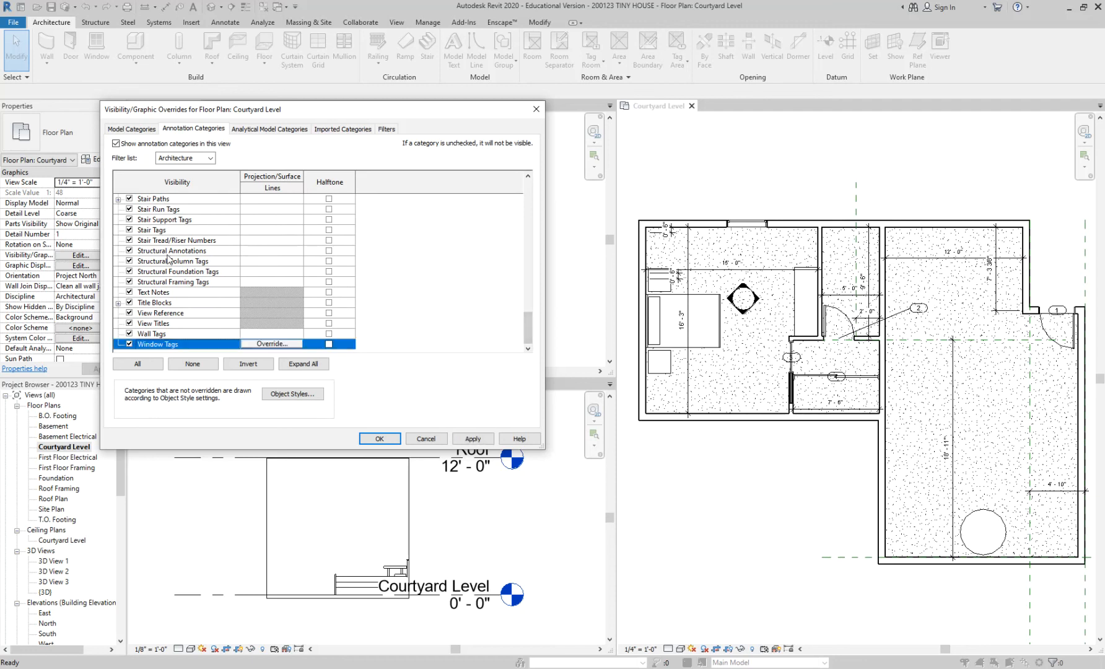
Step: Turn on the Sections annotation category and apply the overrides to the Courtyard Level plan
scroll(169, 259, "up", 4)
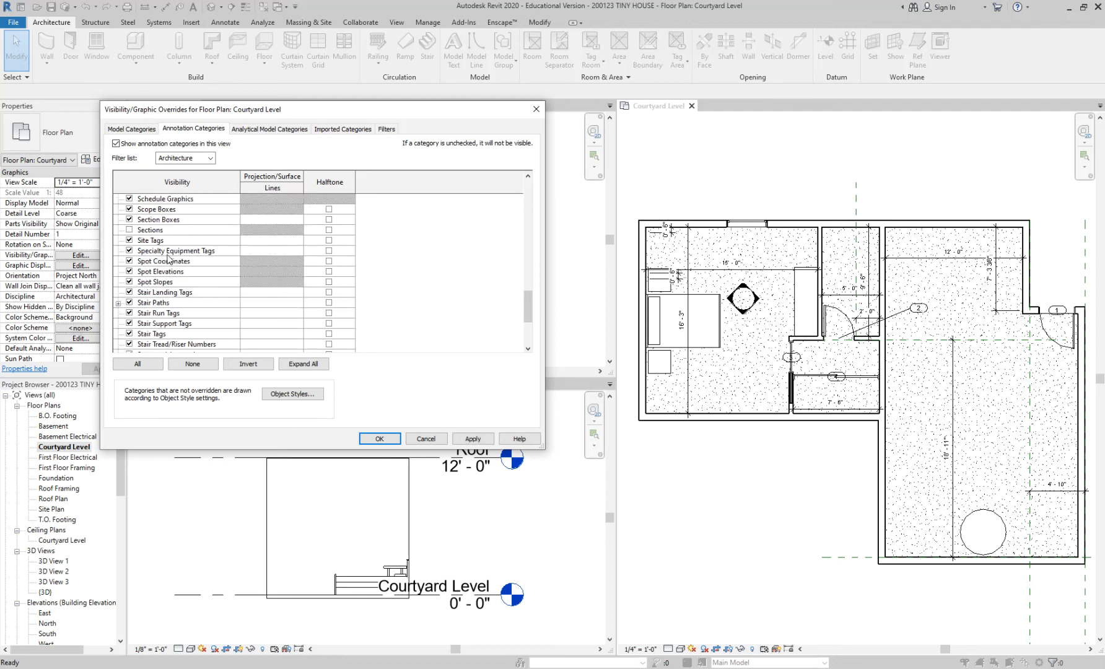
left_click(129, 229)
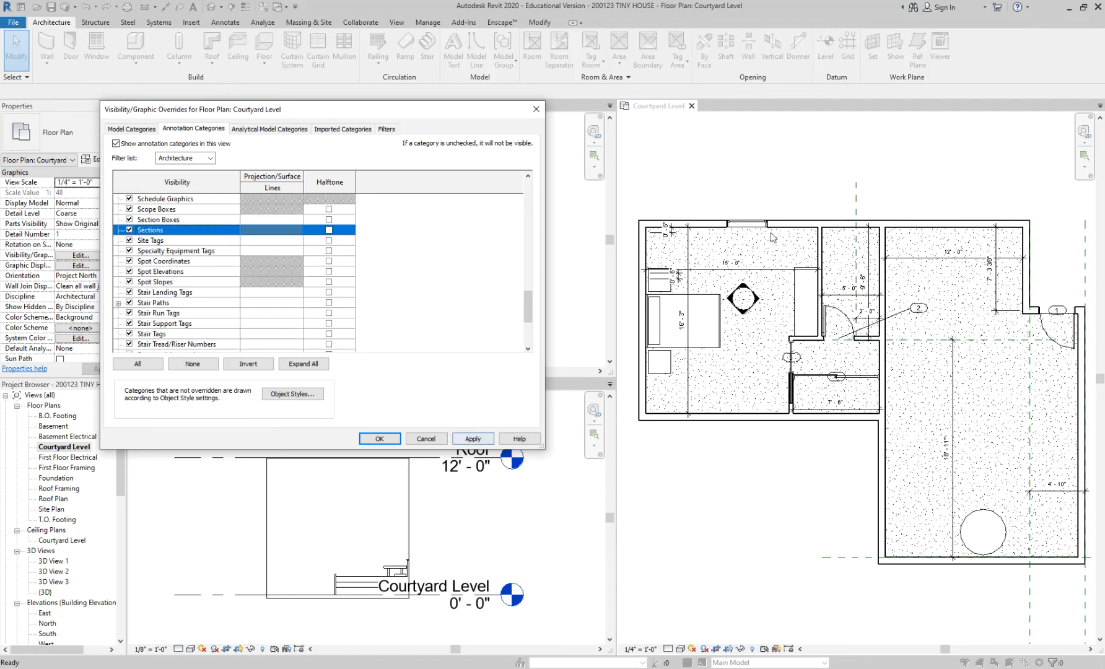
left_click(473, 439)
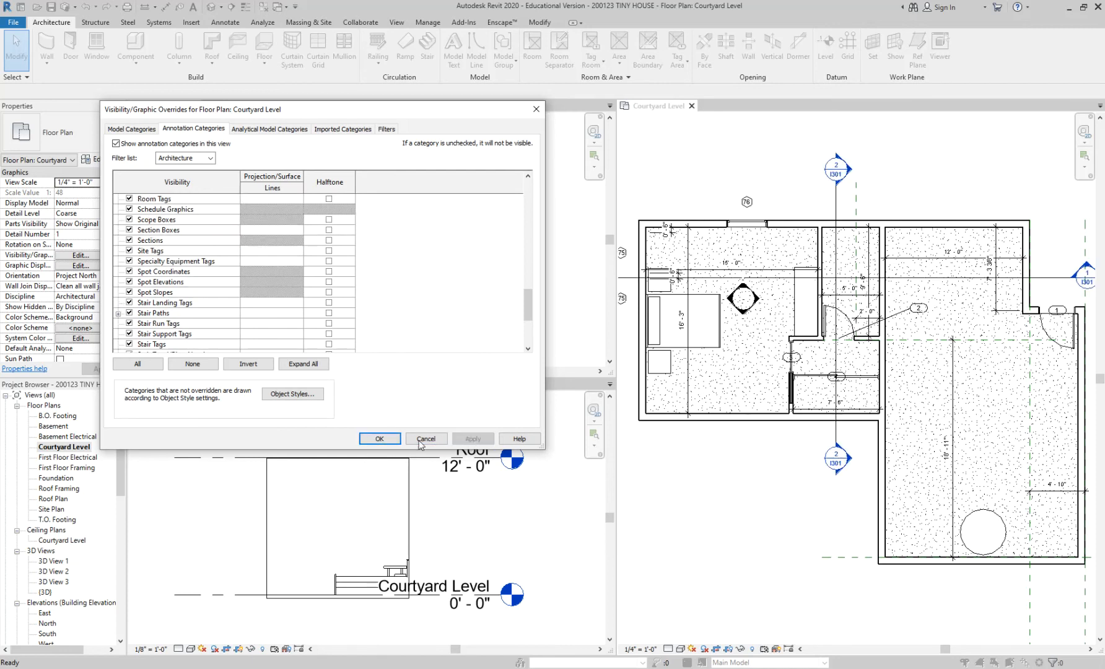
left_click(376, 439)
middle_click_drag(670, 258, 733, 265)
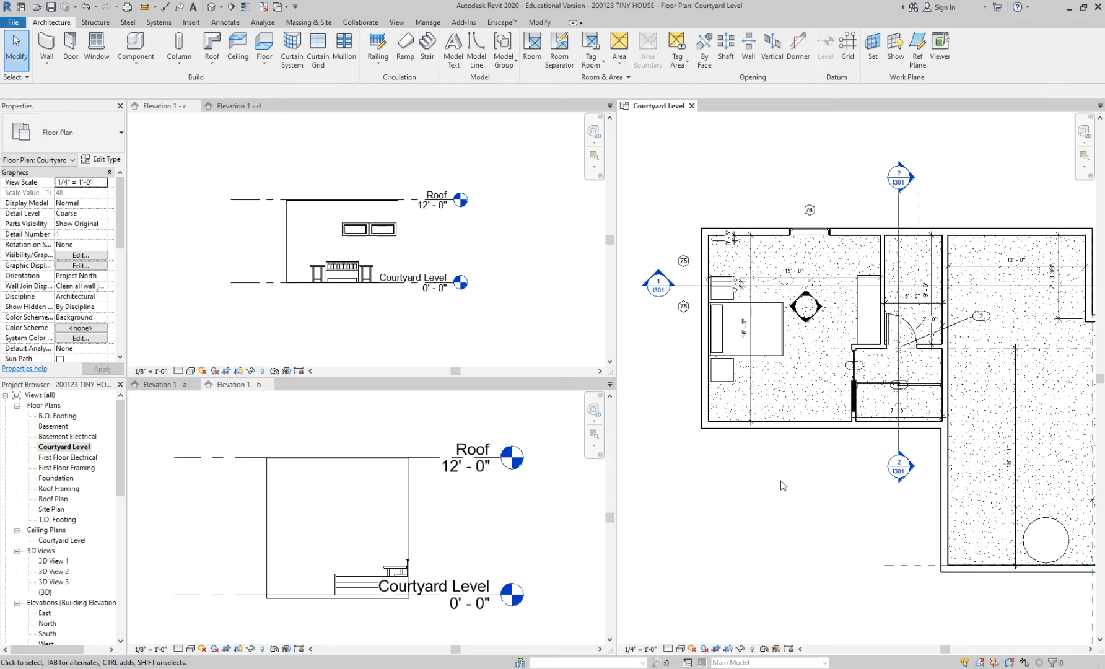
Step: Switch to the Elevation 1 - c view and reveal its hidden elements
left_click(332, 151)
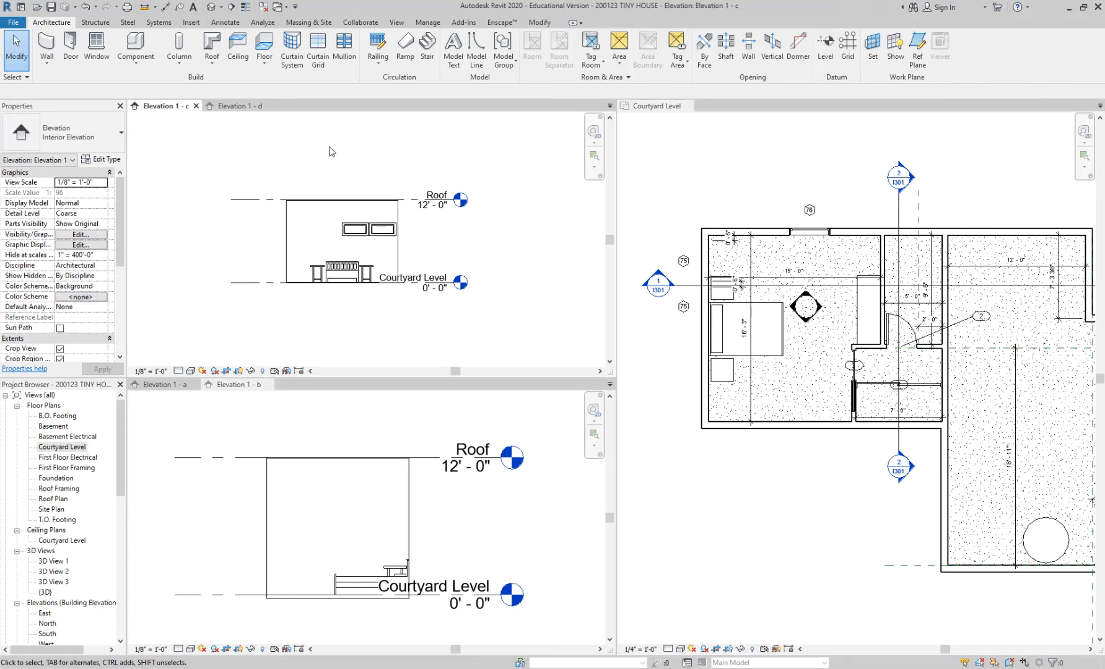
scroll(338, 155, "up", 2)
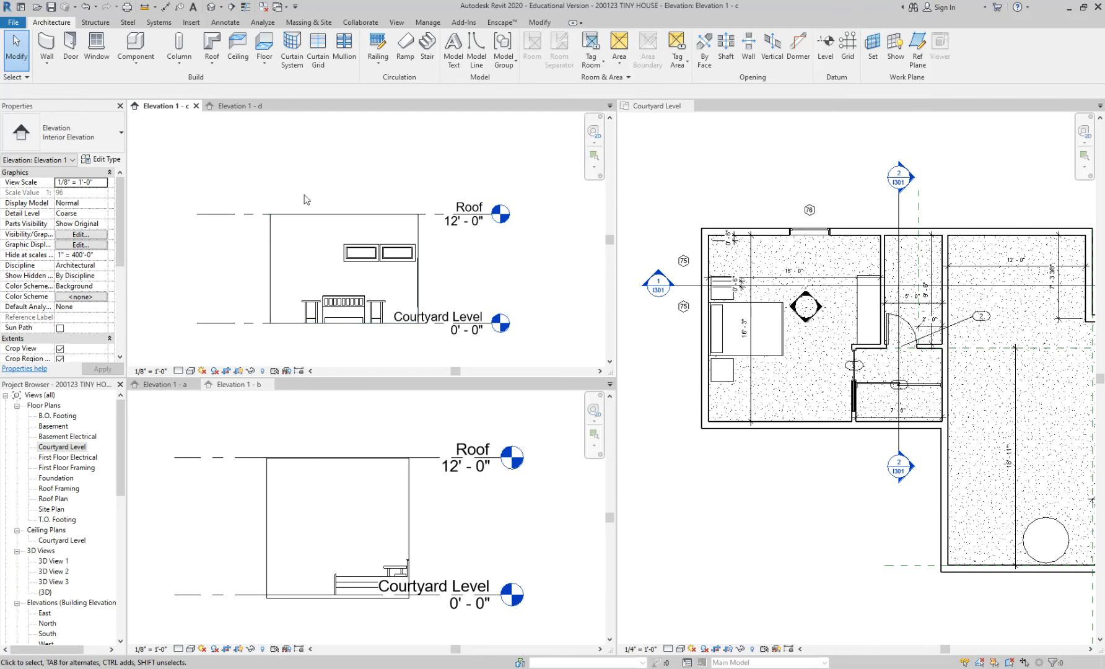
middle_click_drag(397, 173, 390, 162)
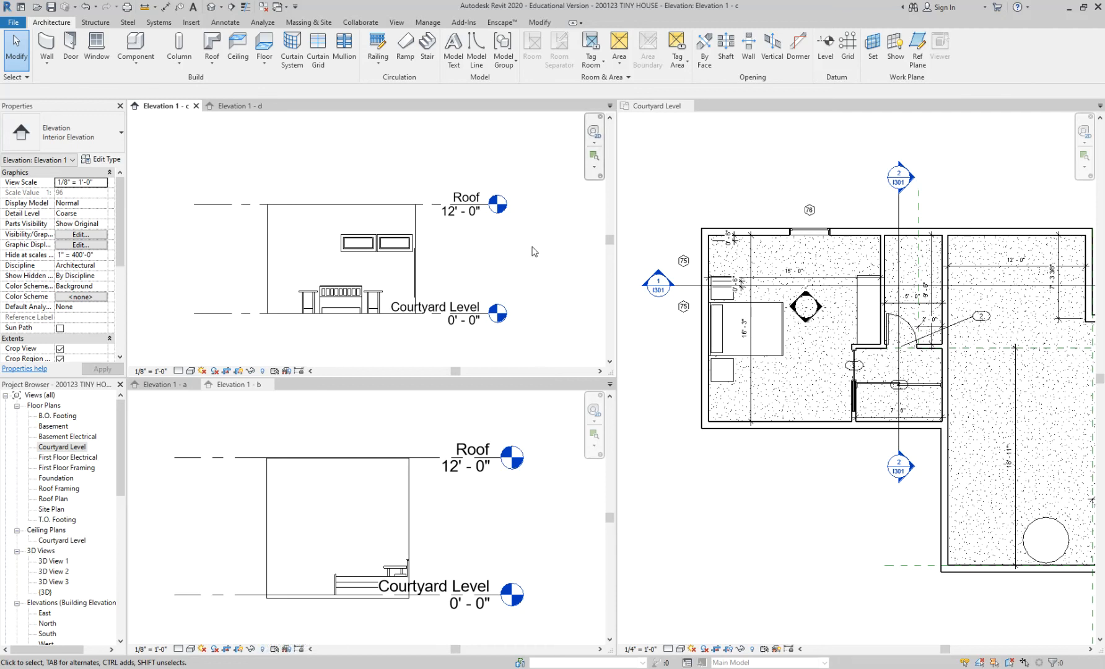
key("r")
key("h")
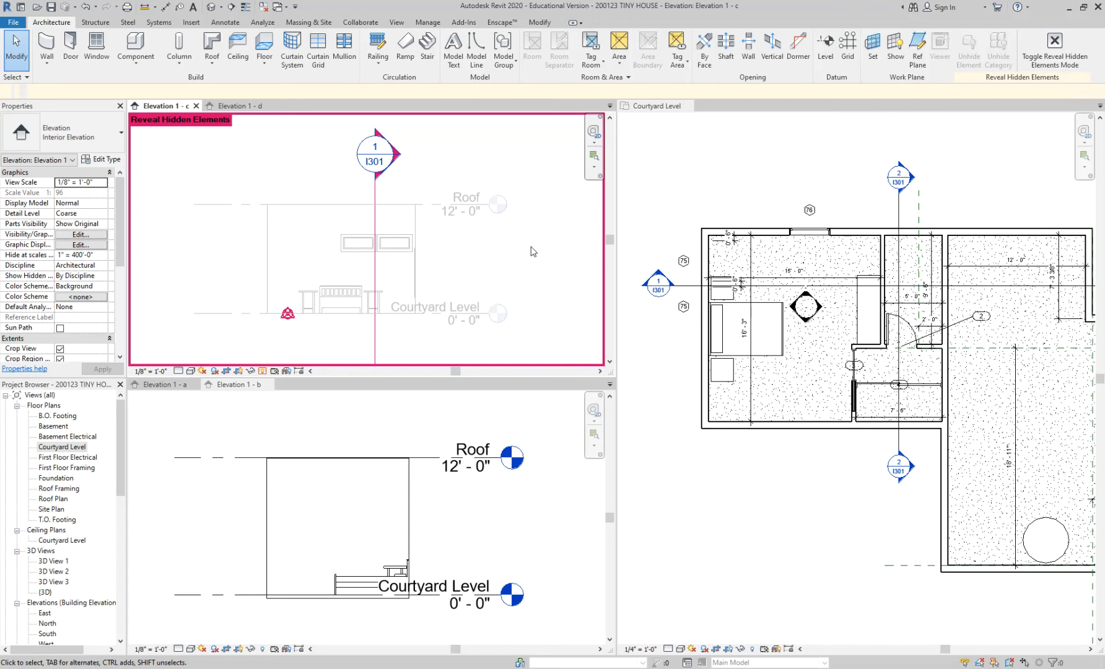
scroll(531, 250, "down", 1)
middle_click_drag(528, 250, 493, 249)
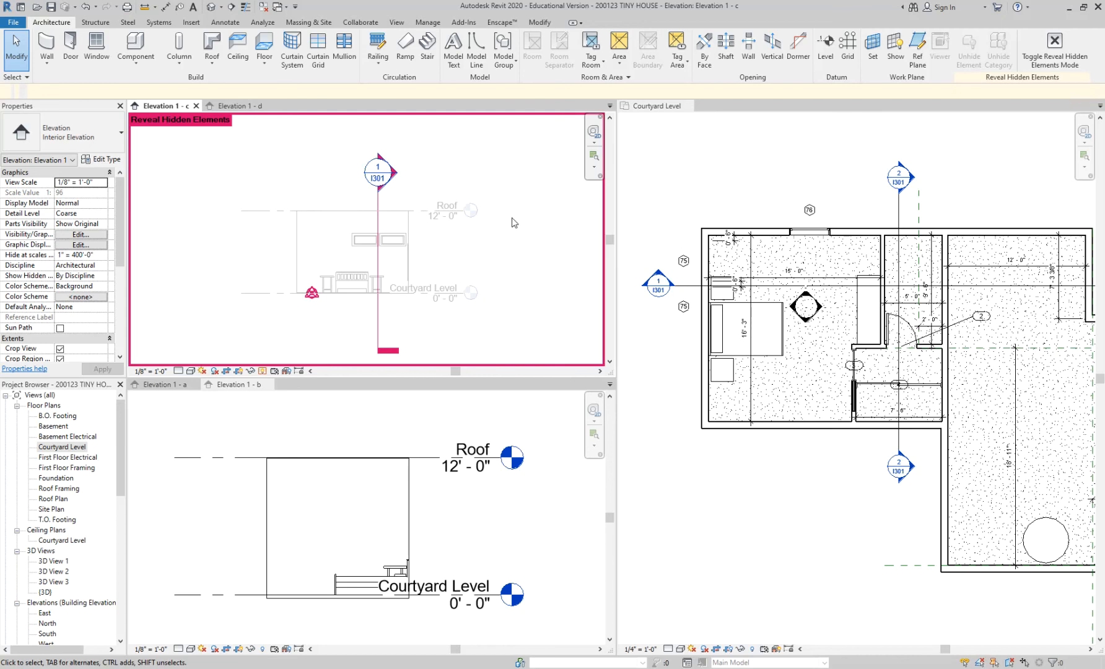
Step: Select the hidden section marker in Elevation 1 - c, then leave Reveal Hidden Elements mode
left_click(377, 321)
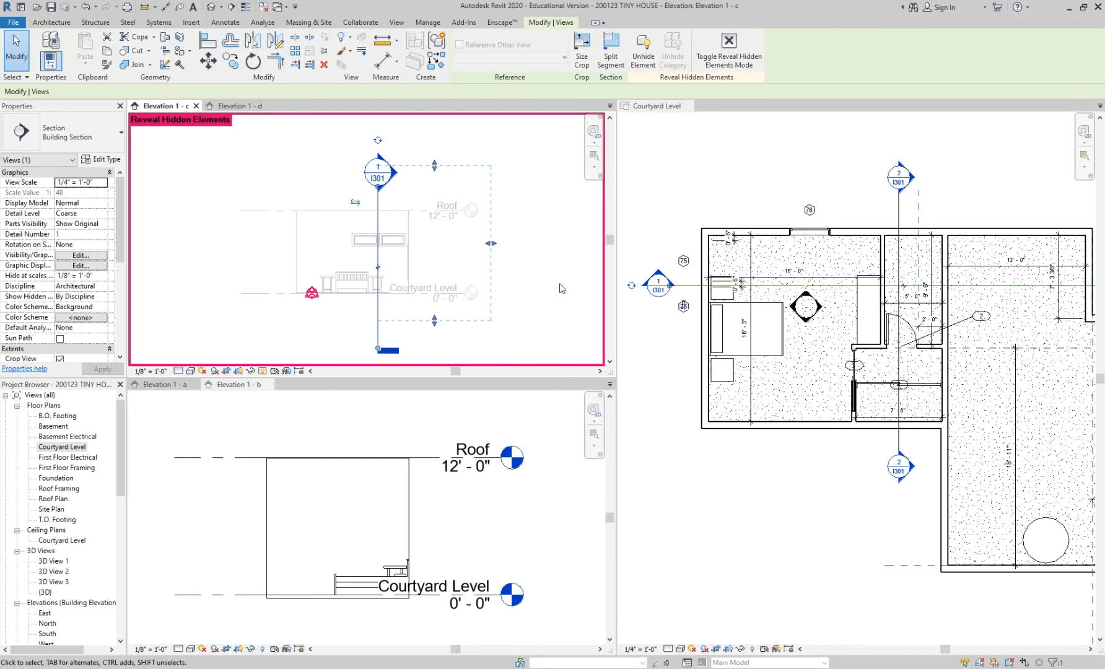
key("r")
key("h")
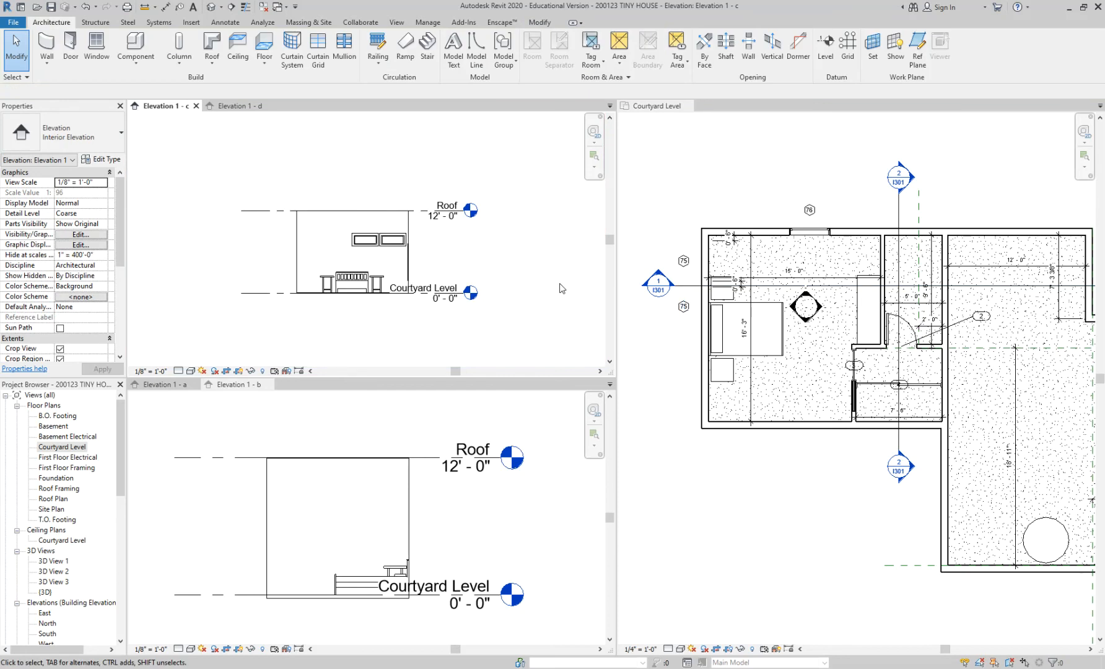
Step: Reveal hidden elements in Elevation 1 - c, unhide the Section 1 marker, and return to the normal display
key("r")
key("h")
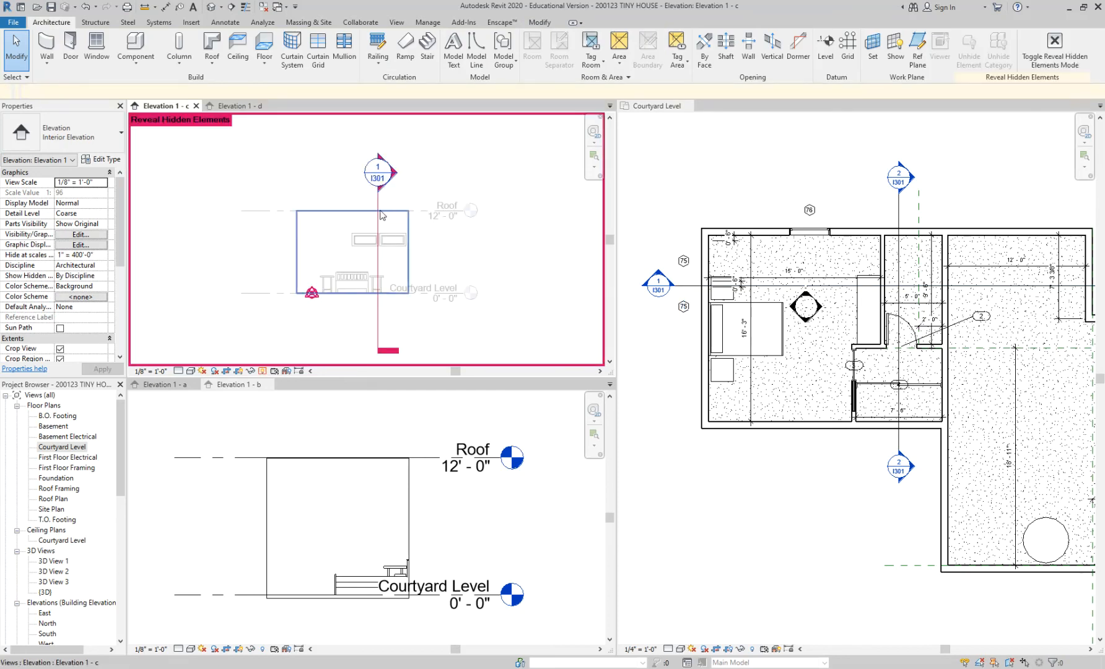
left_click(380, 209)
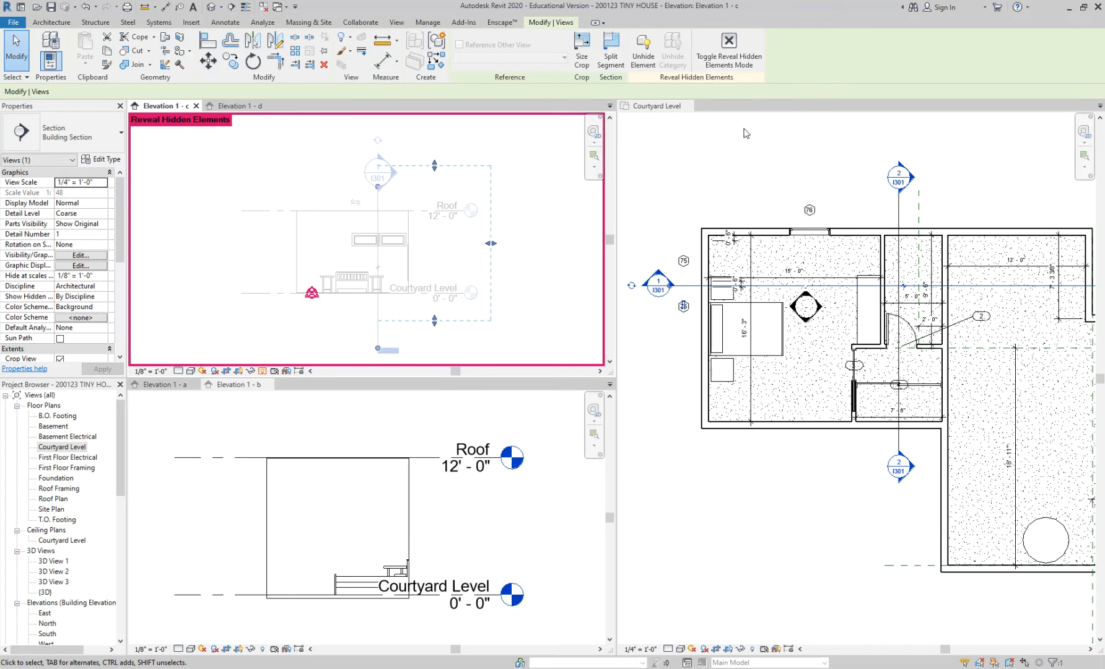
key("r")
key("h")
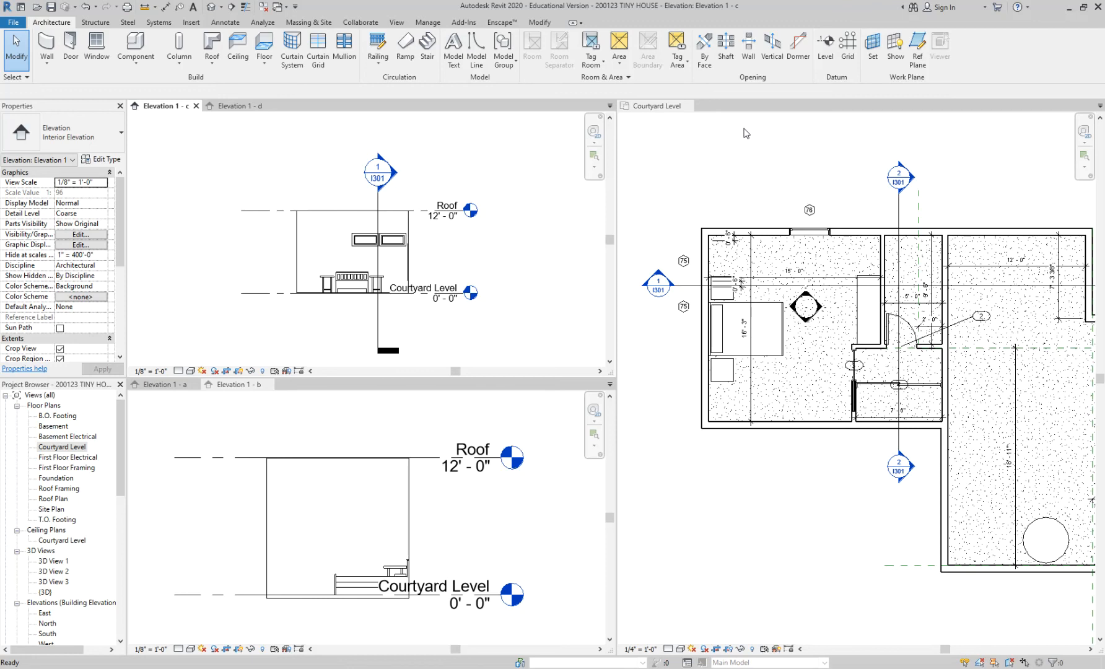
Step: Switch to the Elevation 1 - b view and reveal its hidden elements
left_click(547, 550)
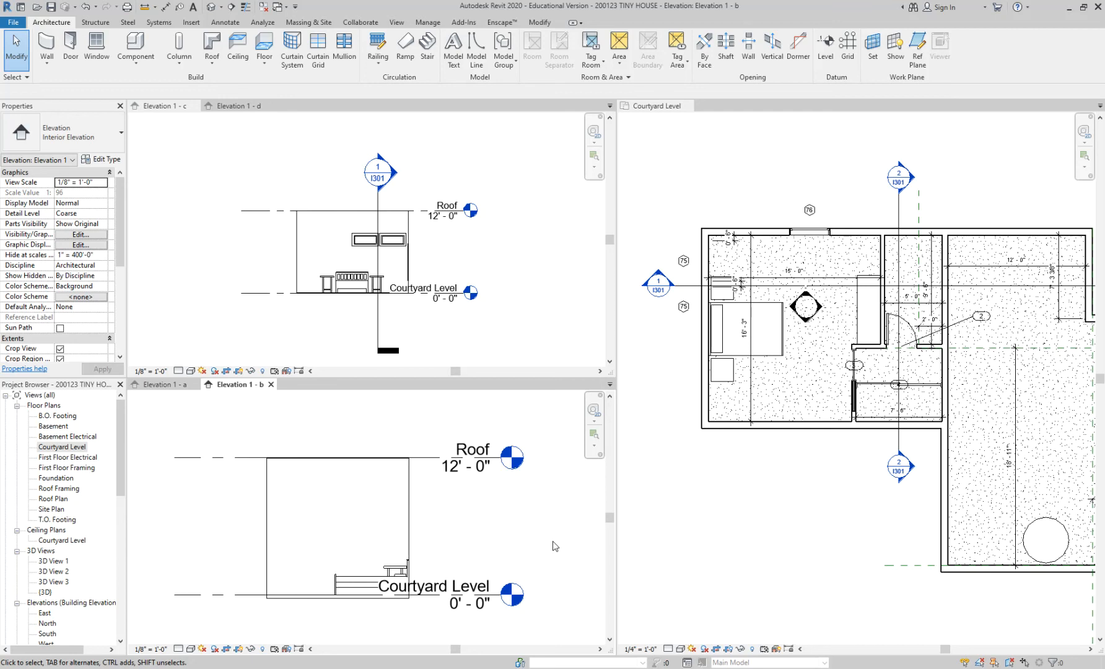
key("r")
key("h")
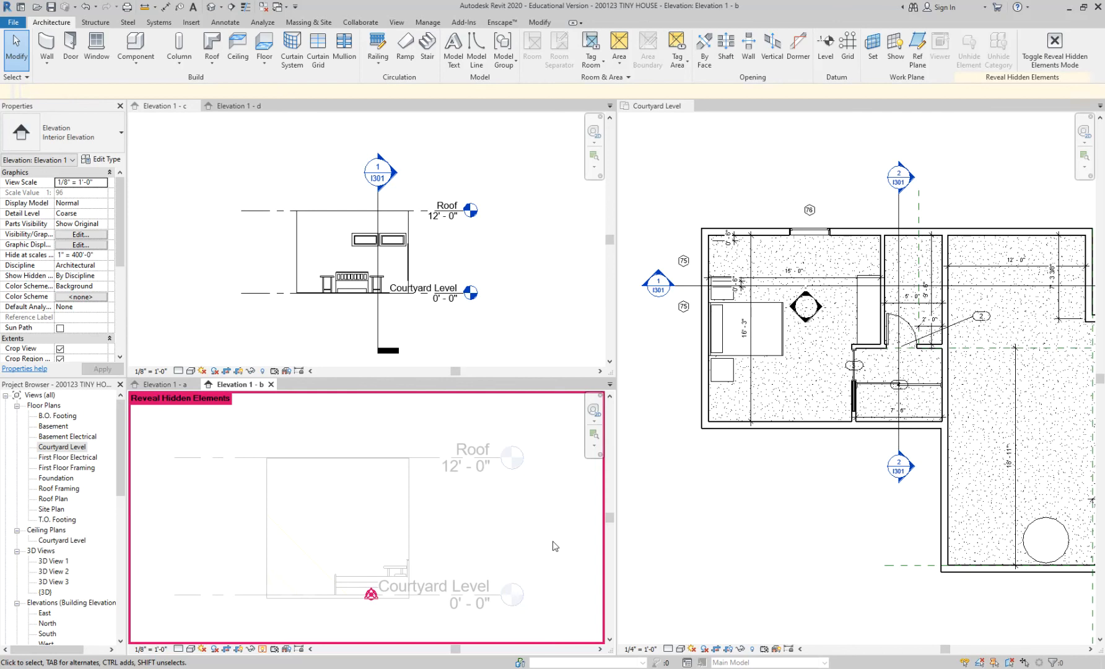
Step: Return to Elevation 1 - c, toggle Reveal Hidden Elements on and off, and hide the Section 1 marker in the view
left_click(536, 337)
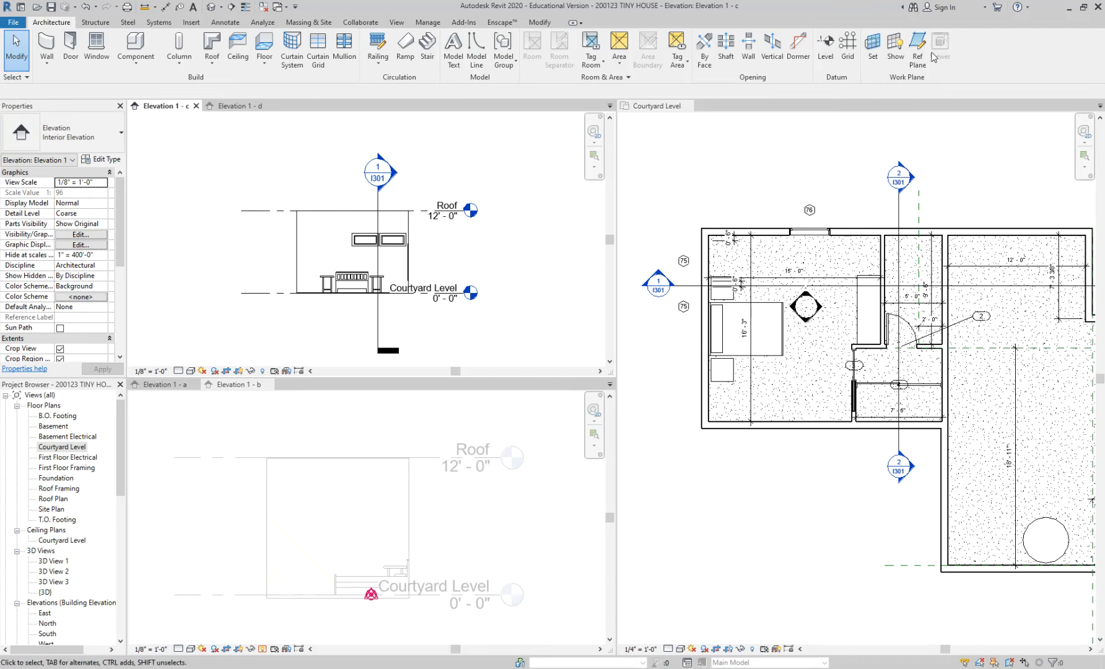
left_click(263, 371)
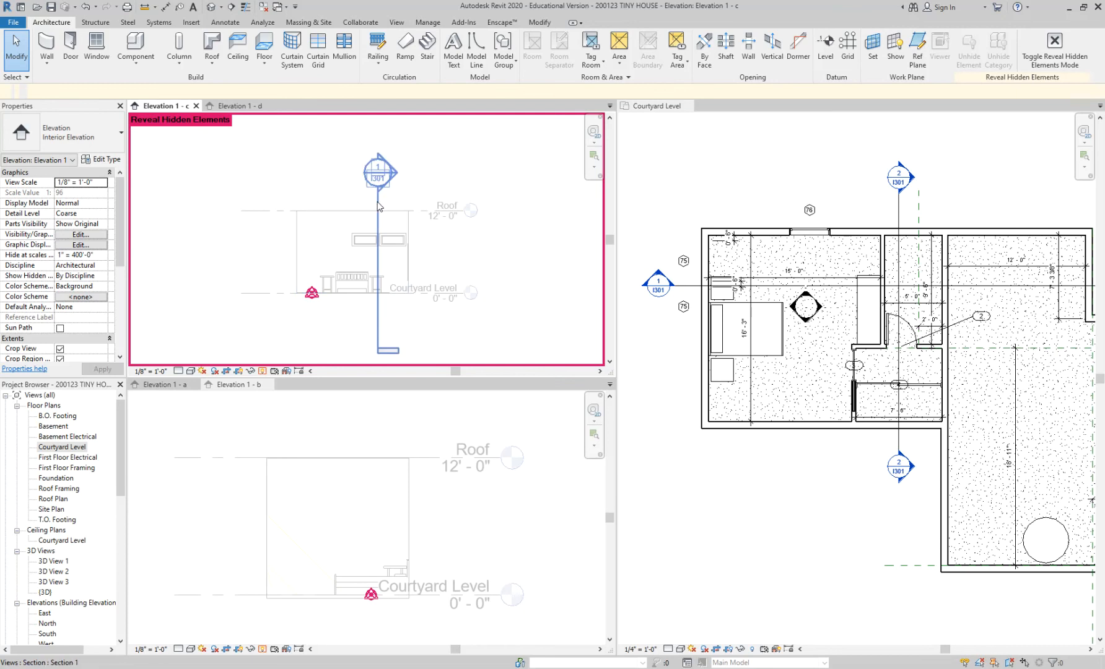
key("r")
key("h")
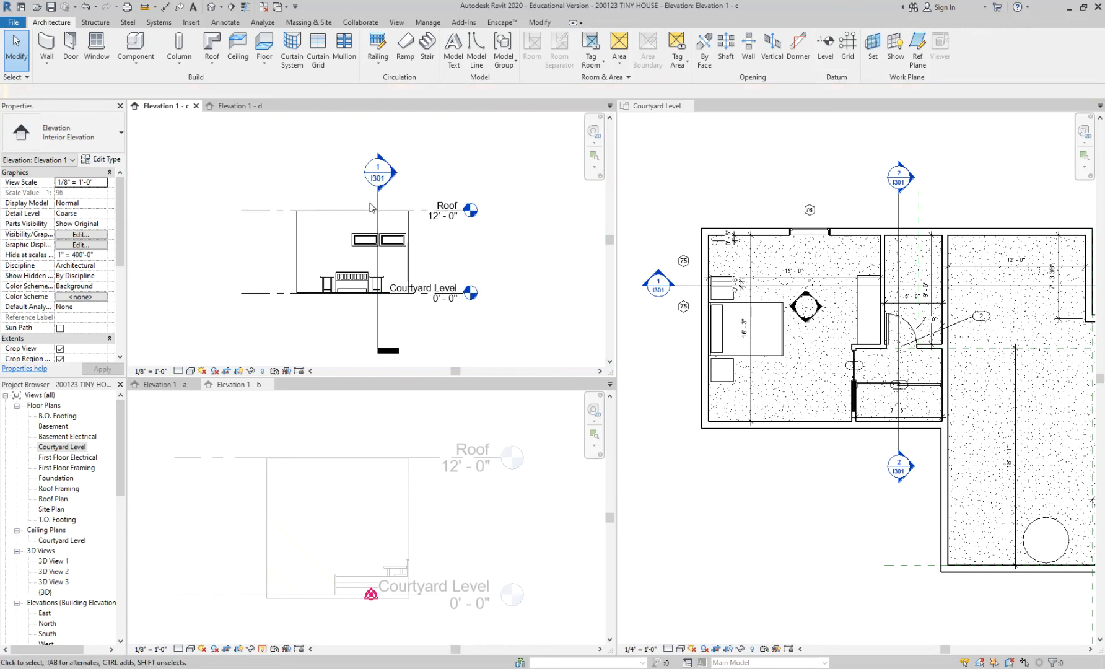
left_click(379, 203)
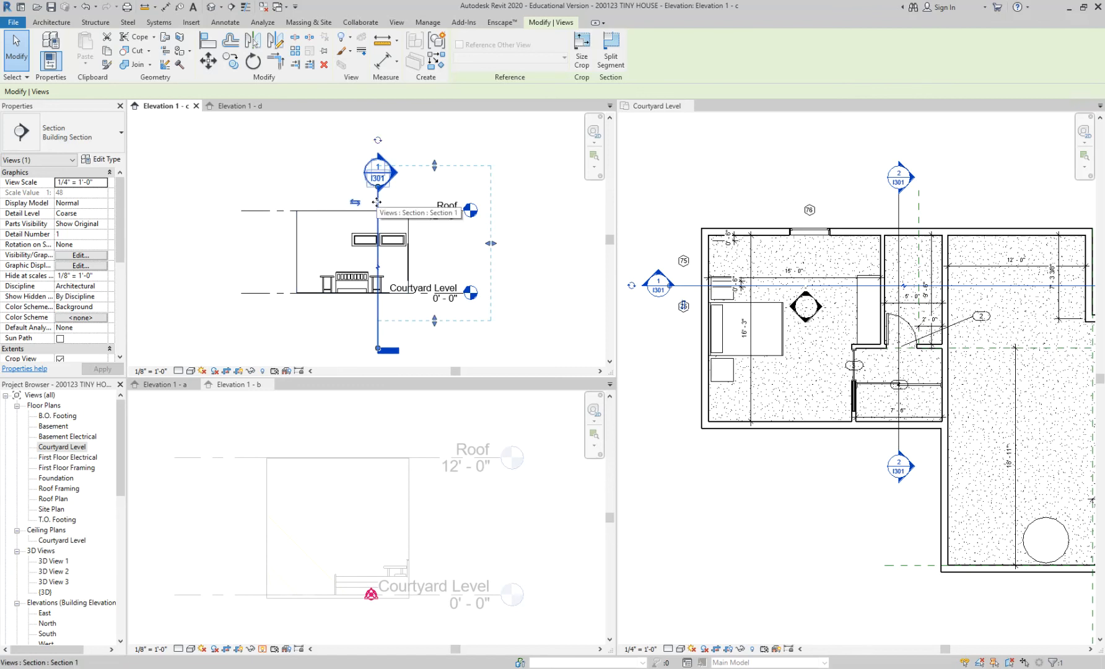
key("Escape")
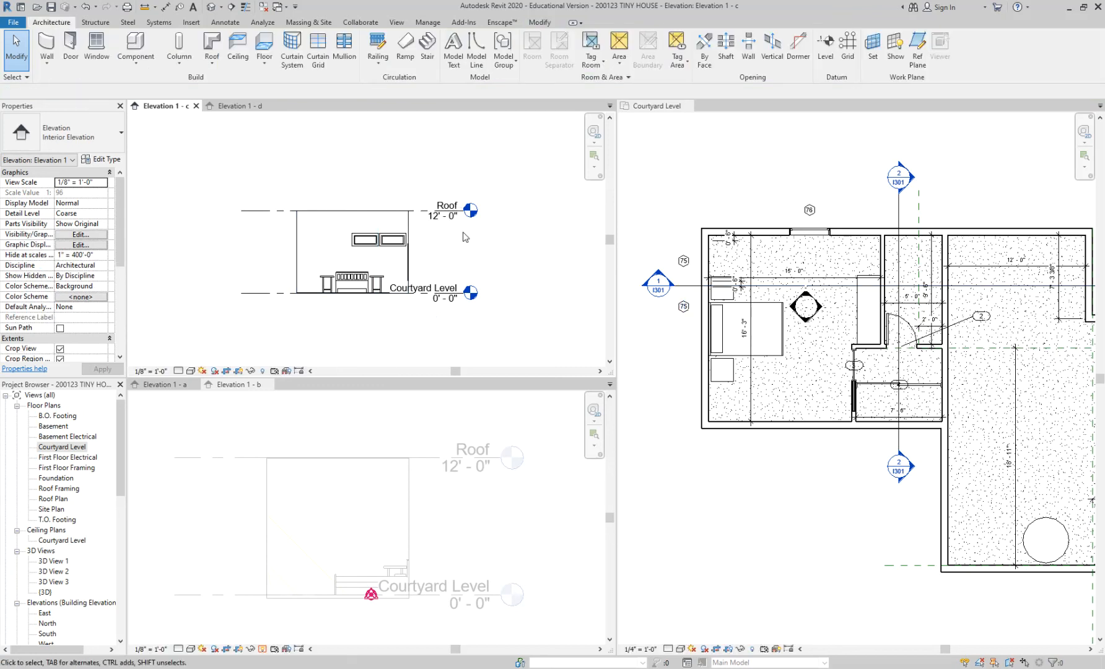
Step: Turn off Reveal Hidden Elements mode in the Elevation 1 - b view
left_click(374, 442)
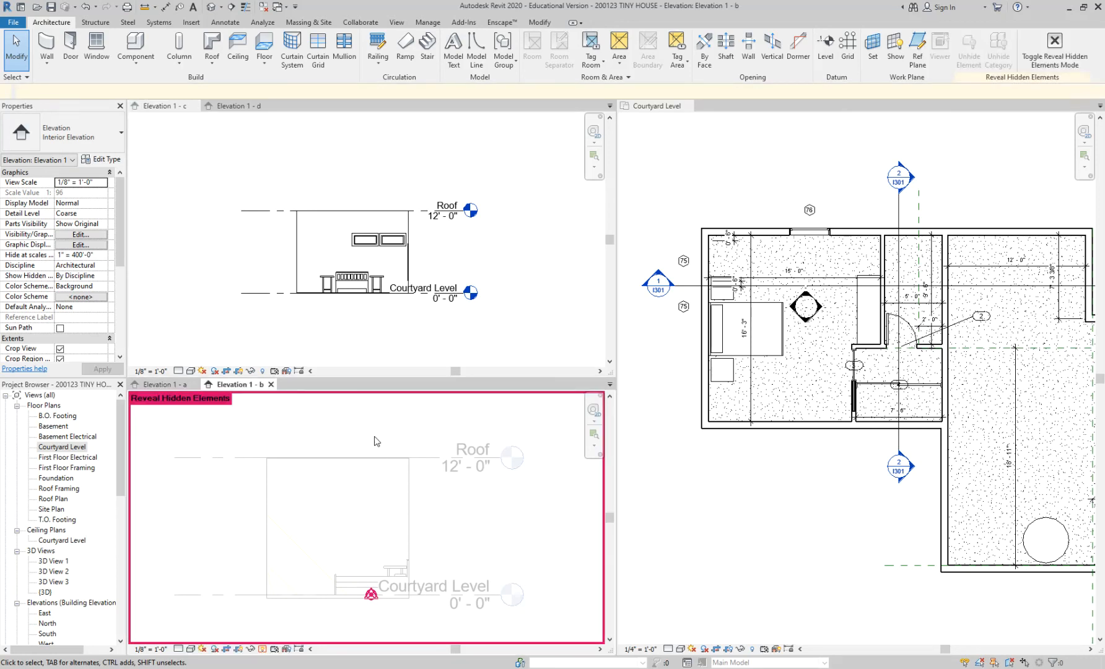
key("r")
key("h")
Step: Turn on Reveal Hidden Elements mode in the Elevation 1 - c view
left_click(483, 303)
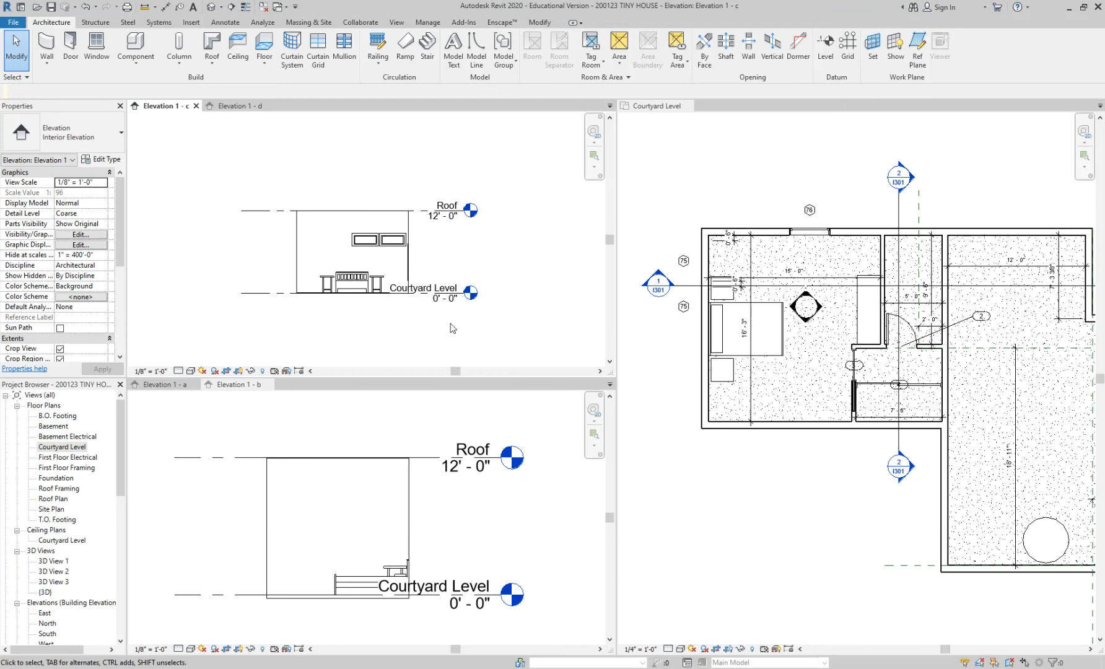
key("r")
key("h")
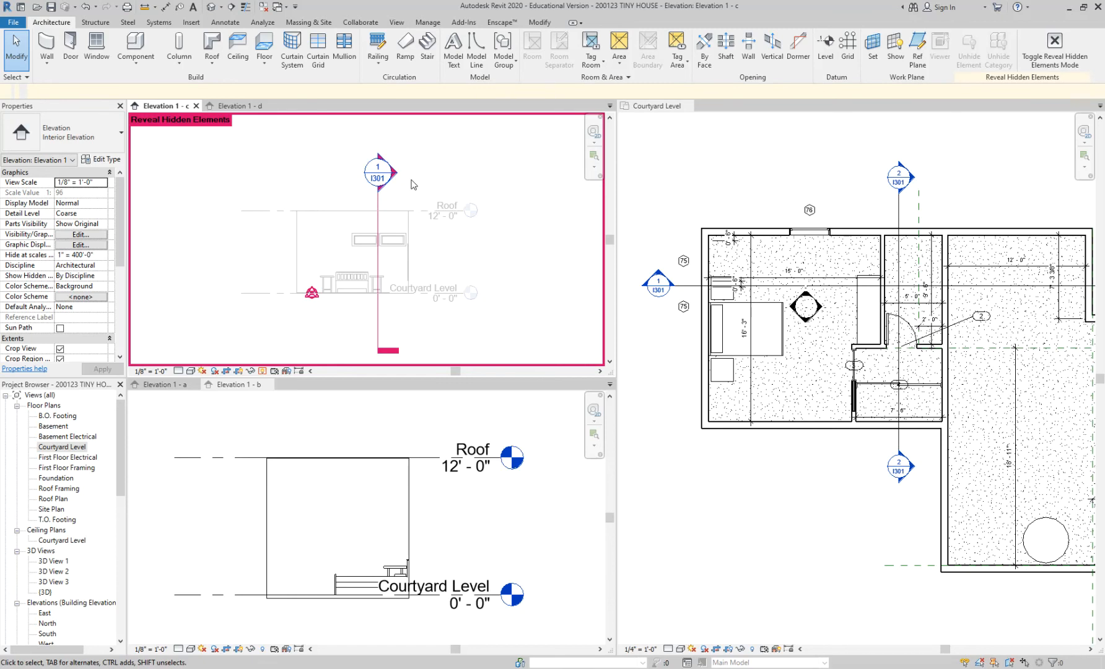
Step: Unhide the Section 1 marker in the Elevation 1 - c view and turn off Reveal Hidden Elements mode
left_click(378, 204)
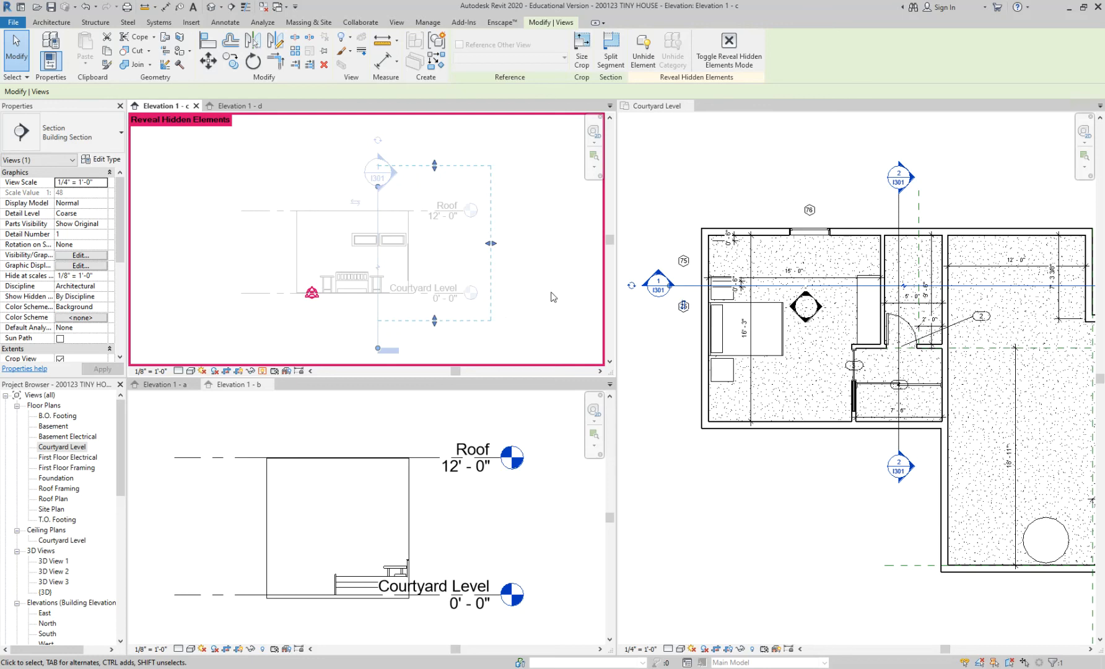
key("r")
key("h")
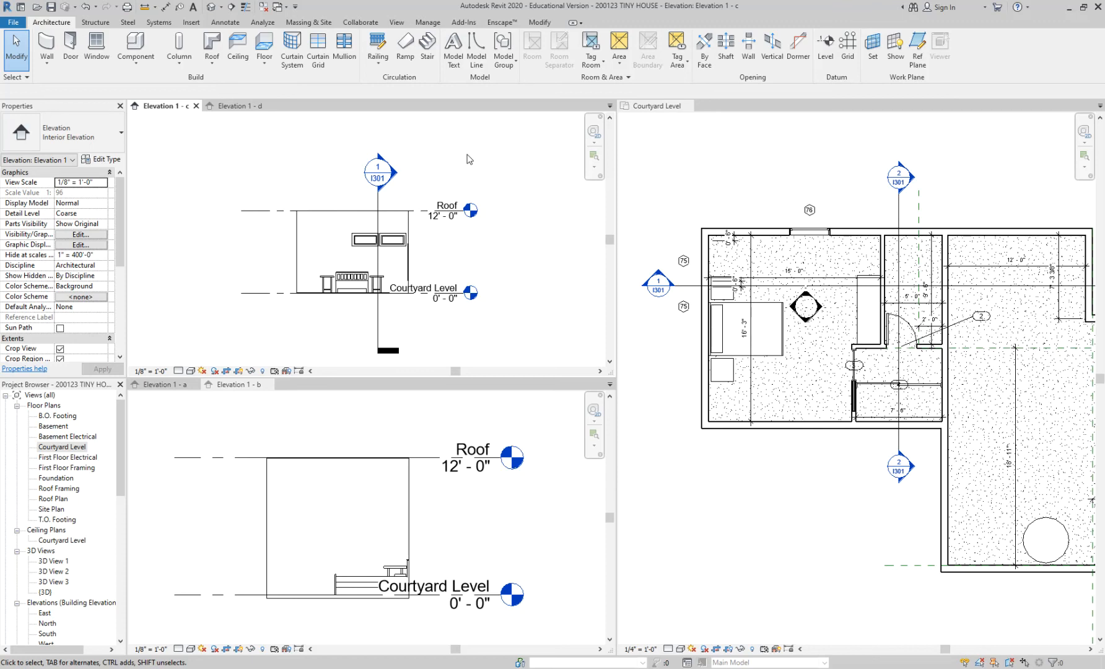
Step: Hide the Section 1 marker in Elevation 1 - c again and turn on Reveal Hidden Elements mode
left_click(379, 206)
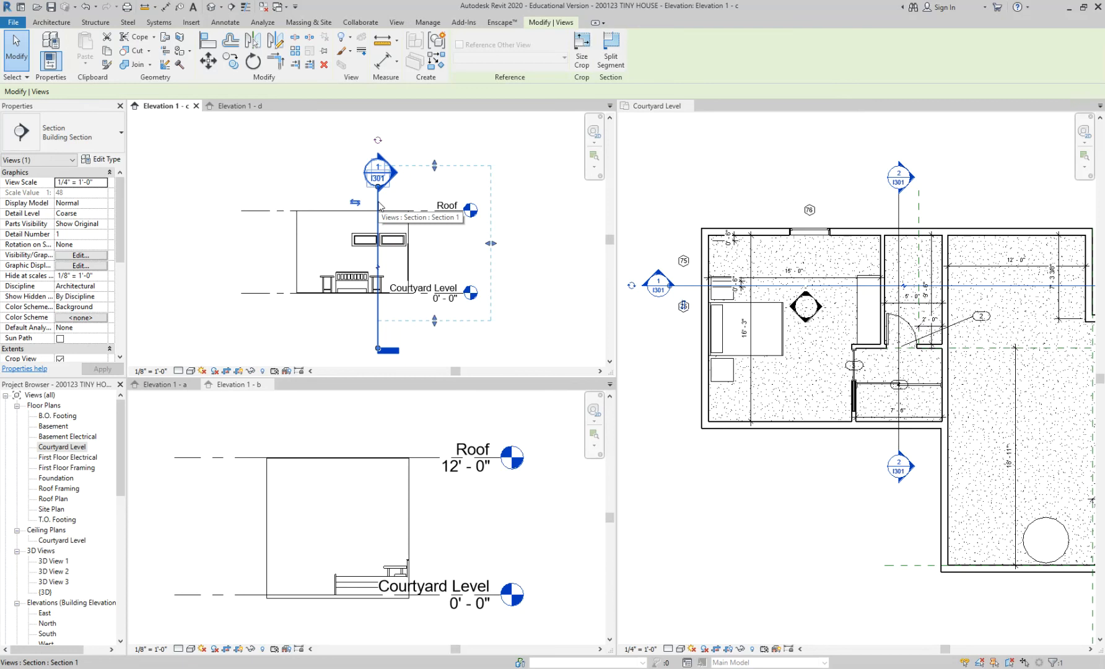
key("Delete")
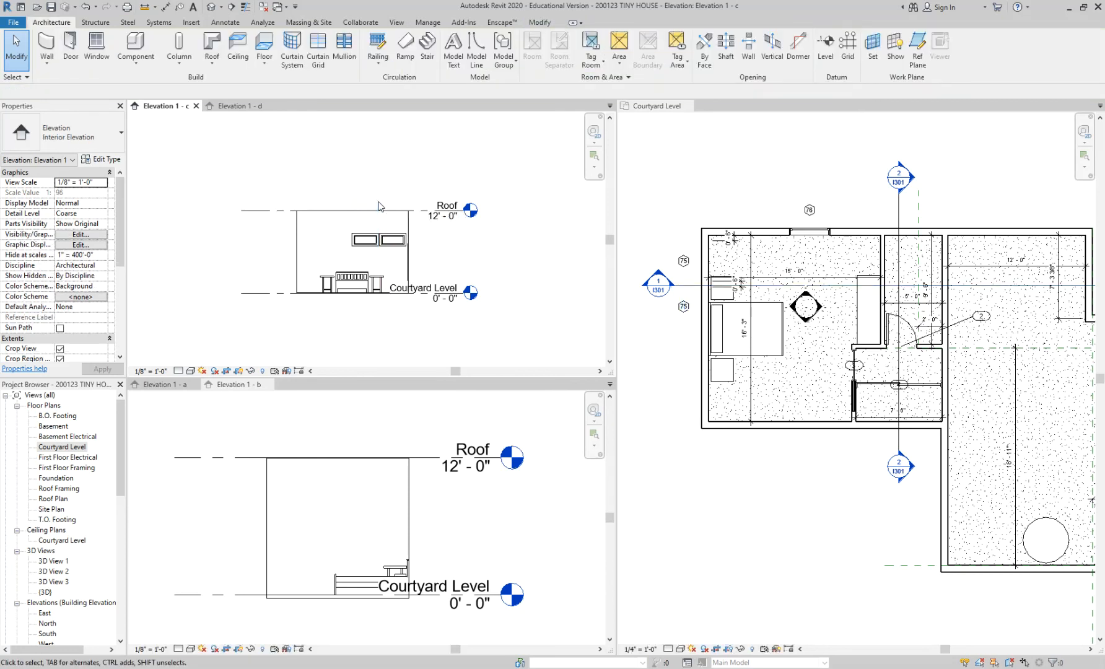
key("r")
key("h")
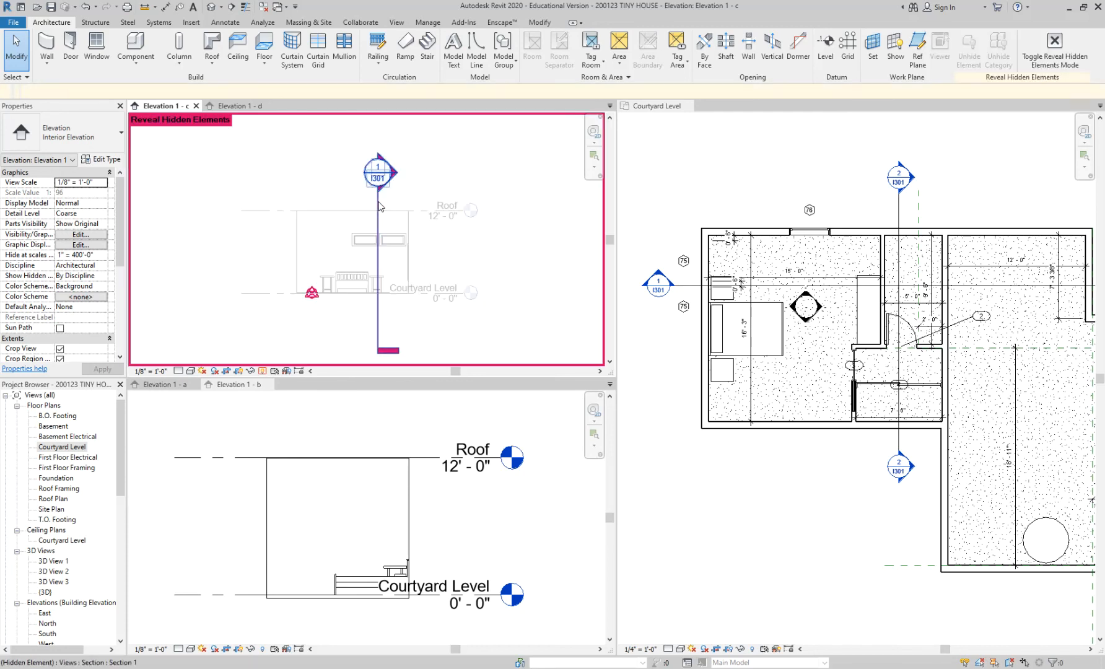
Step: Unhide the Section 1 marker as an element in Elevation 1 - c and leave Reveal Hidden Elements mode
left_click(378, 207)
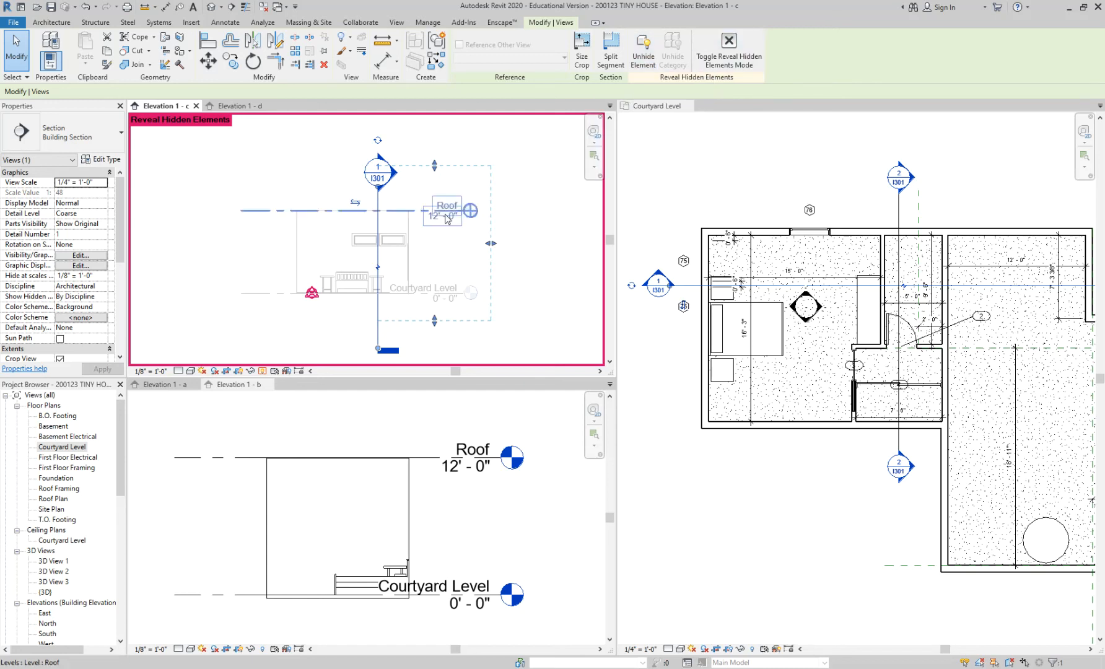
left_click(644, 54)
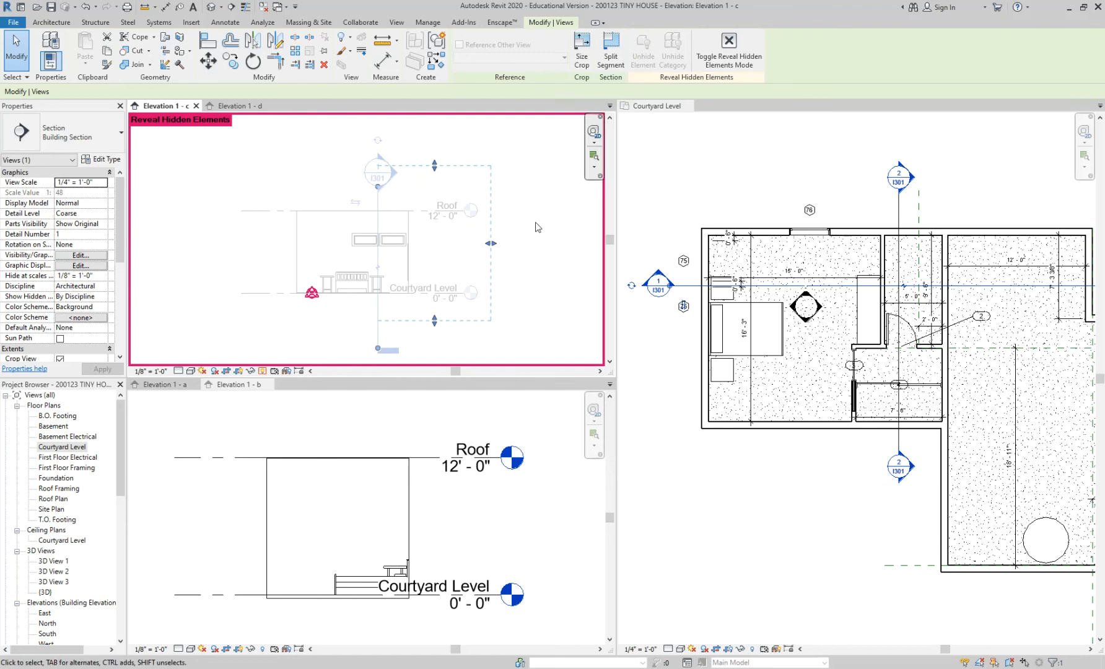
left_click(528, 262)
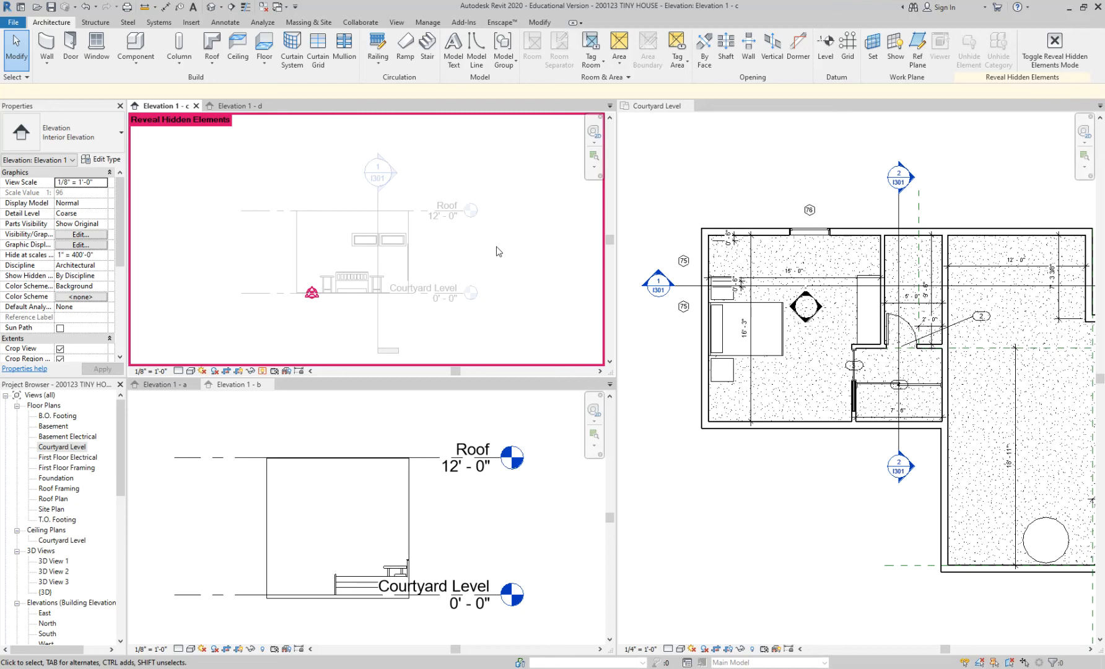
key("r")
key("h")
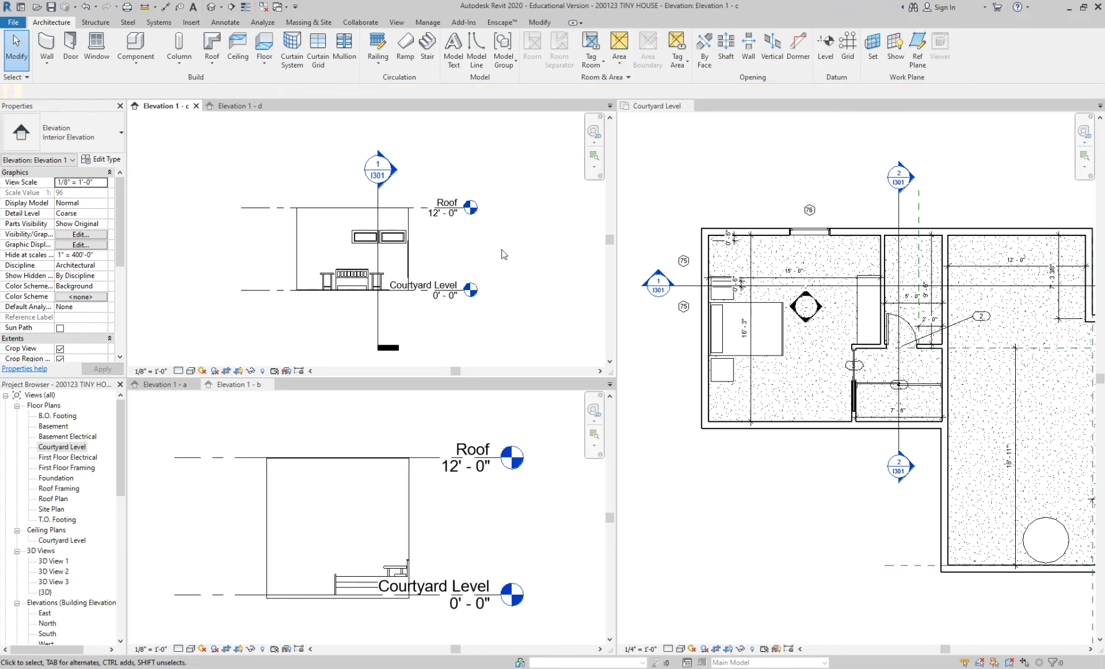
Step: Turn off the Sections annotation category in the Visibility/Graphic Overrides of Elevation 1 - c
key("v")
key("g")
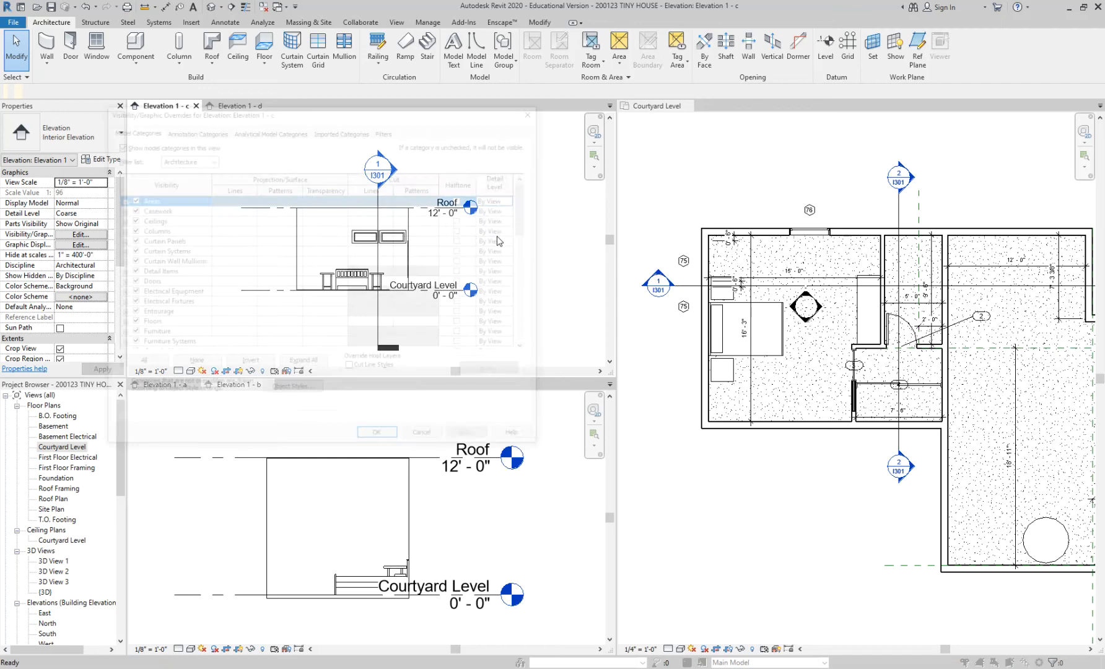
left_click(192, 129)
scroll(171, 259, "down", 5)
left_click(166, 313)
scroll(166, 313, "down", 10)
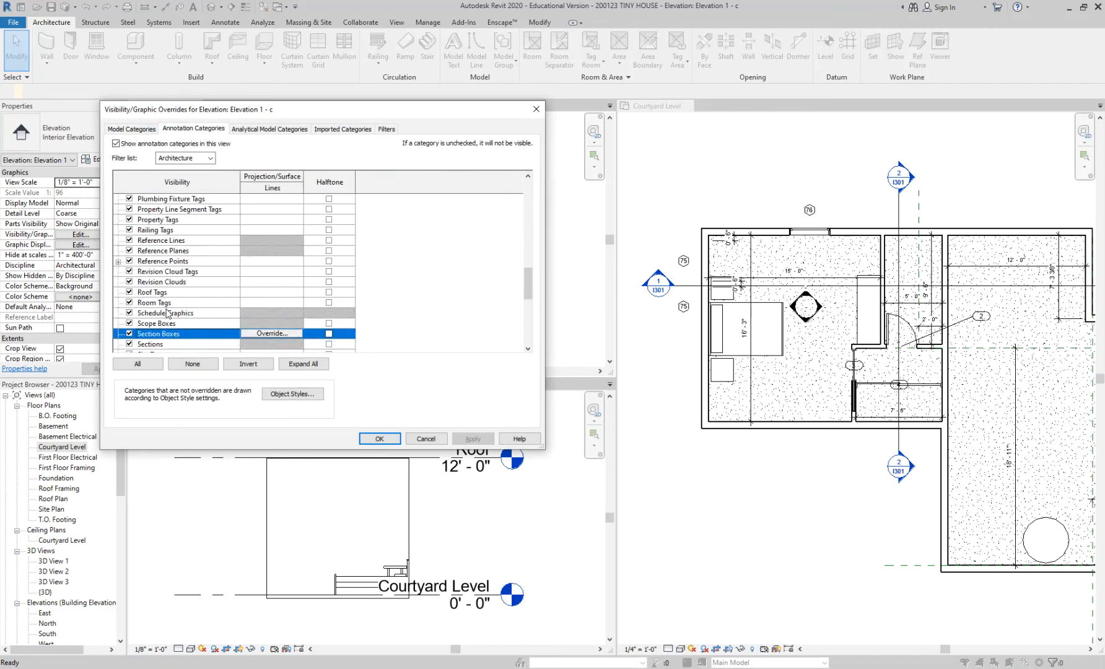
left_click(129, 344)
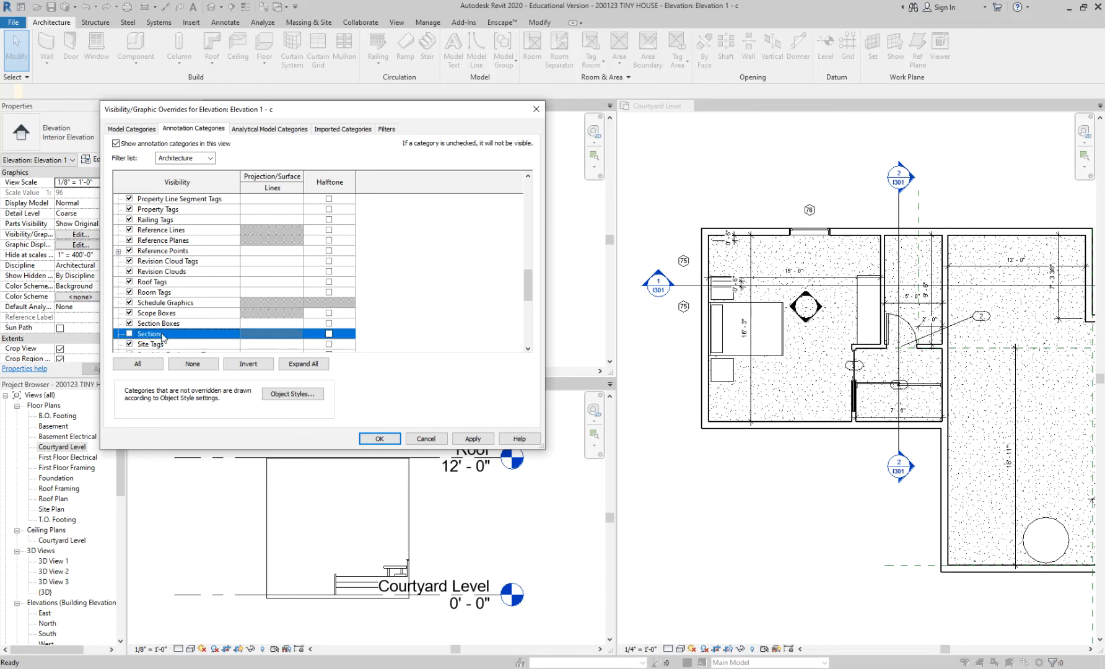
left_click(379, 439)
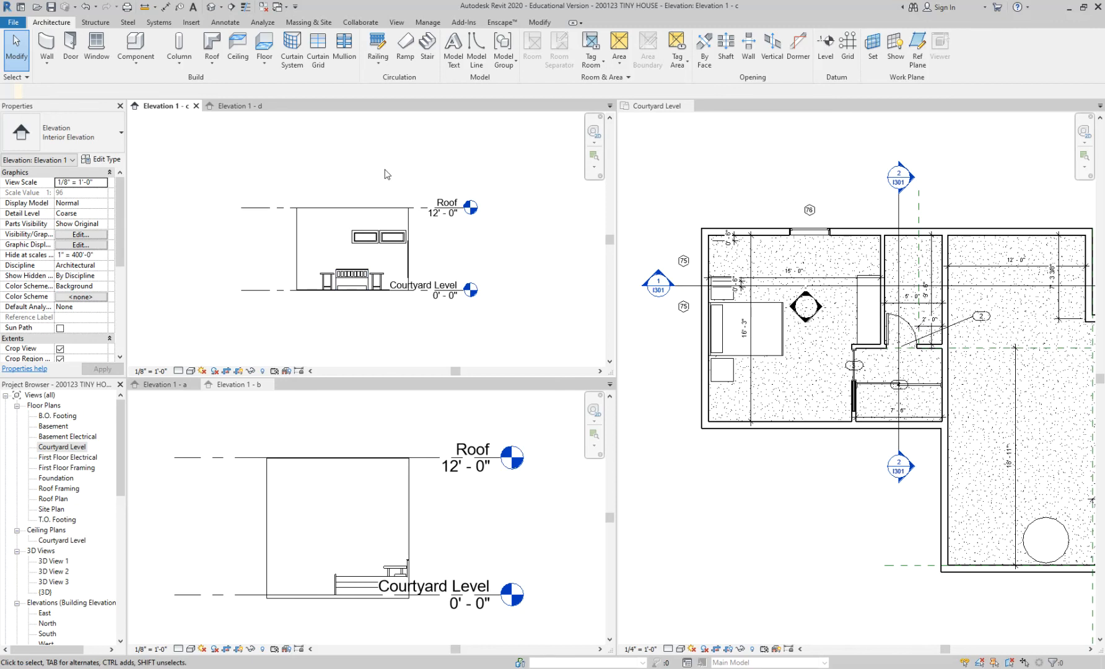
Step: Reveal hidden elements in Elevation 1 - c, select the Section 1 marker and try to unhide its category
scroll(378, 179, "up", 1)
key("r")
key("h")
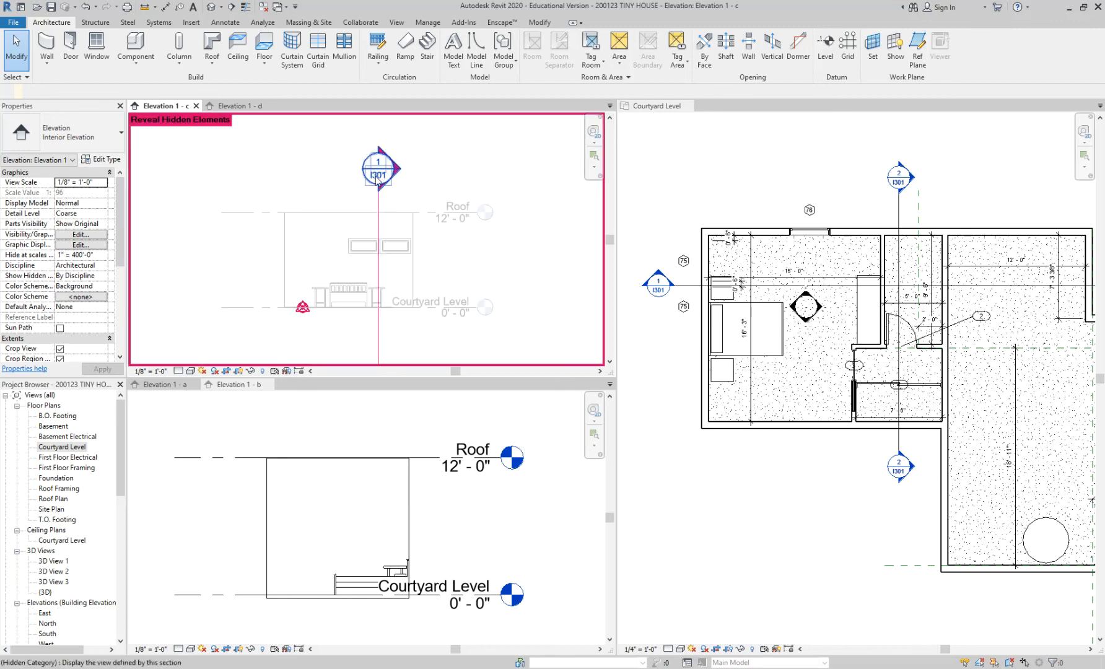
scroll(378, 217, "down", 1)
left_click(380, 293)
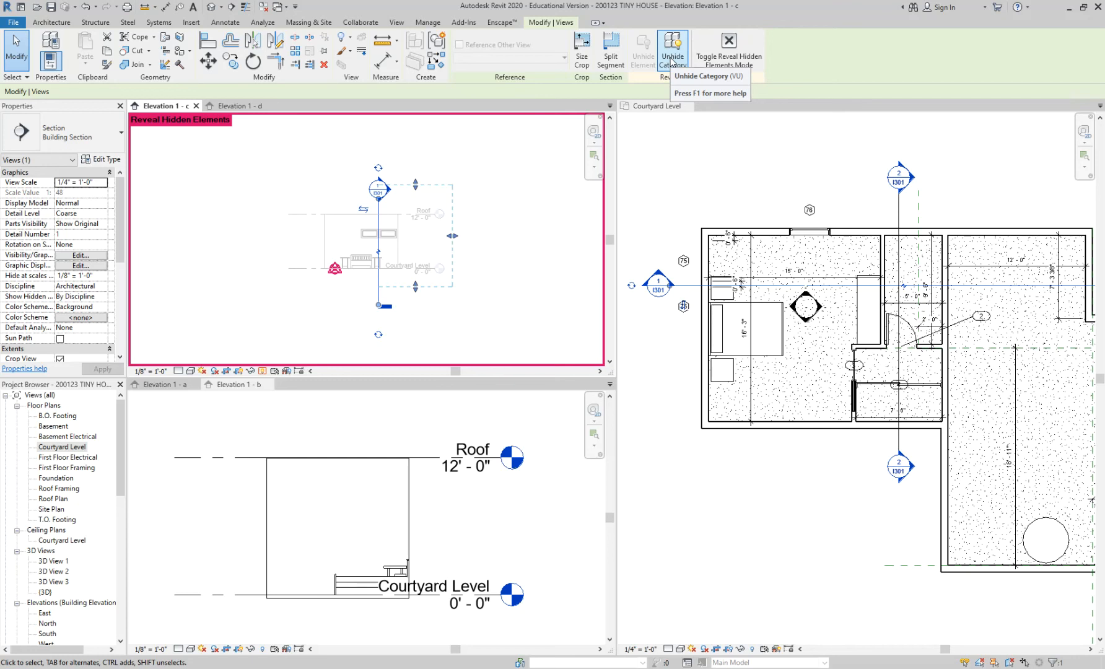
left_click(517, 321)
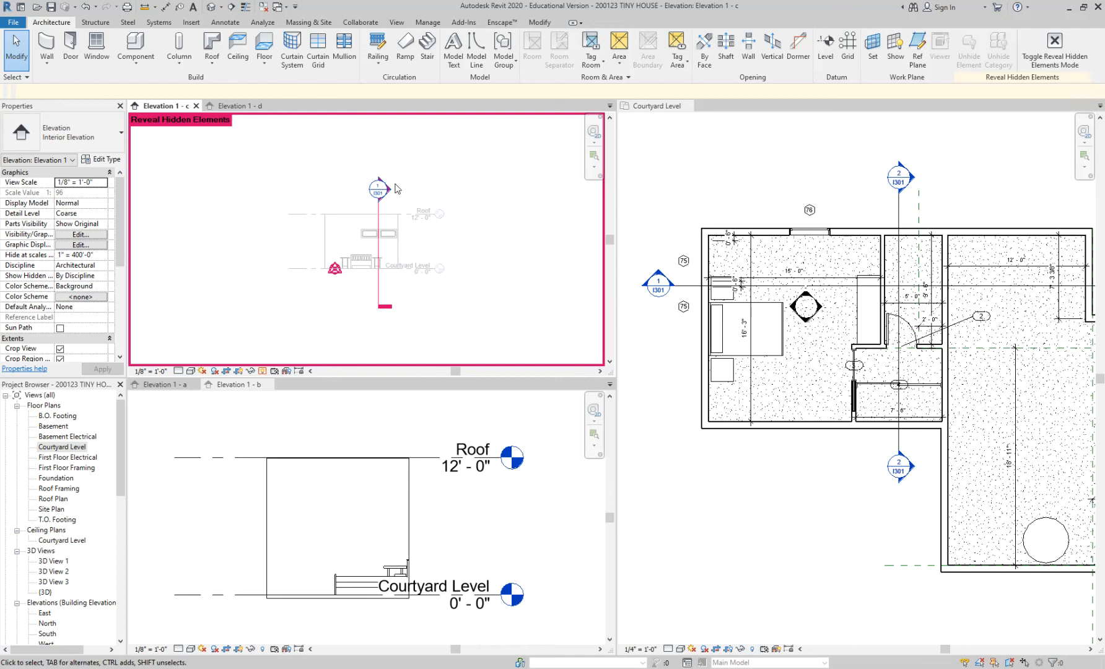
scroll(377, 228, "up", 1)
left_click(373, 222)
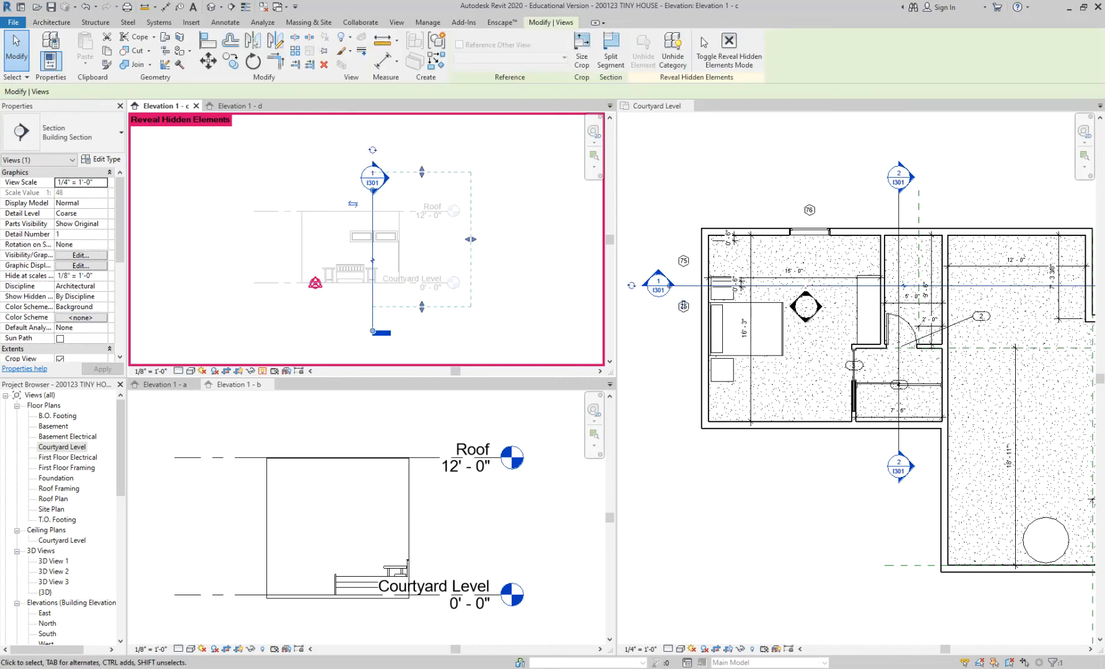
left_click(661, 62)
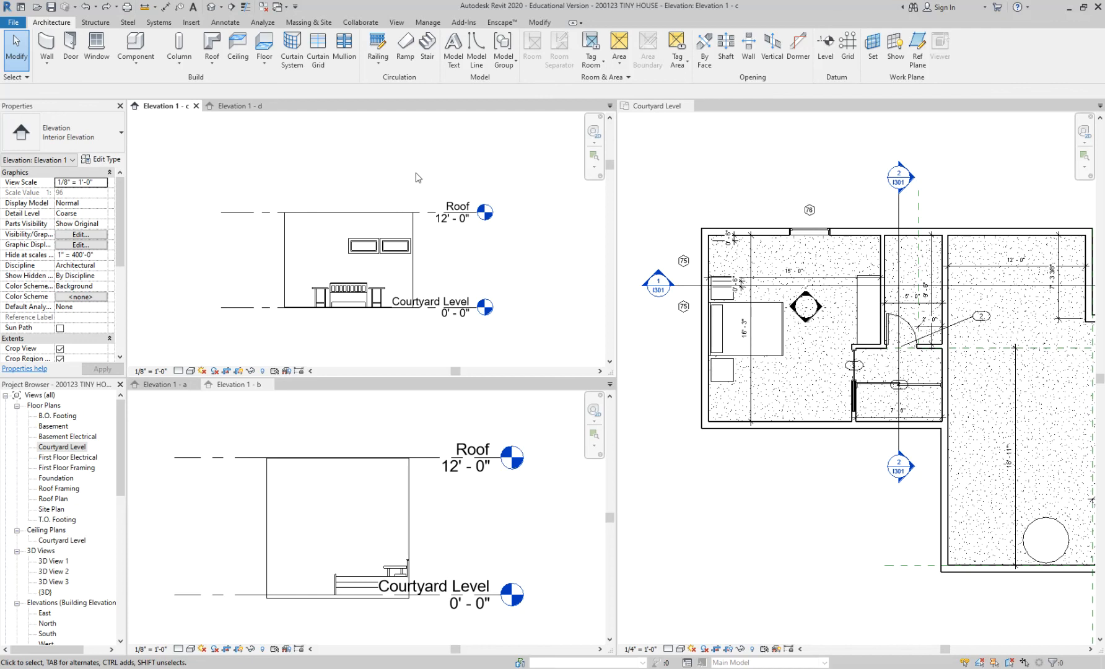
Step: Turn off the Dimensions annotation category in the Visibility/Graphic Overrides of the Courtyard Level floor plan
left_click(806, 502)
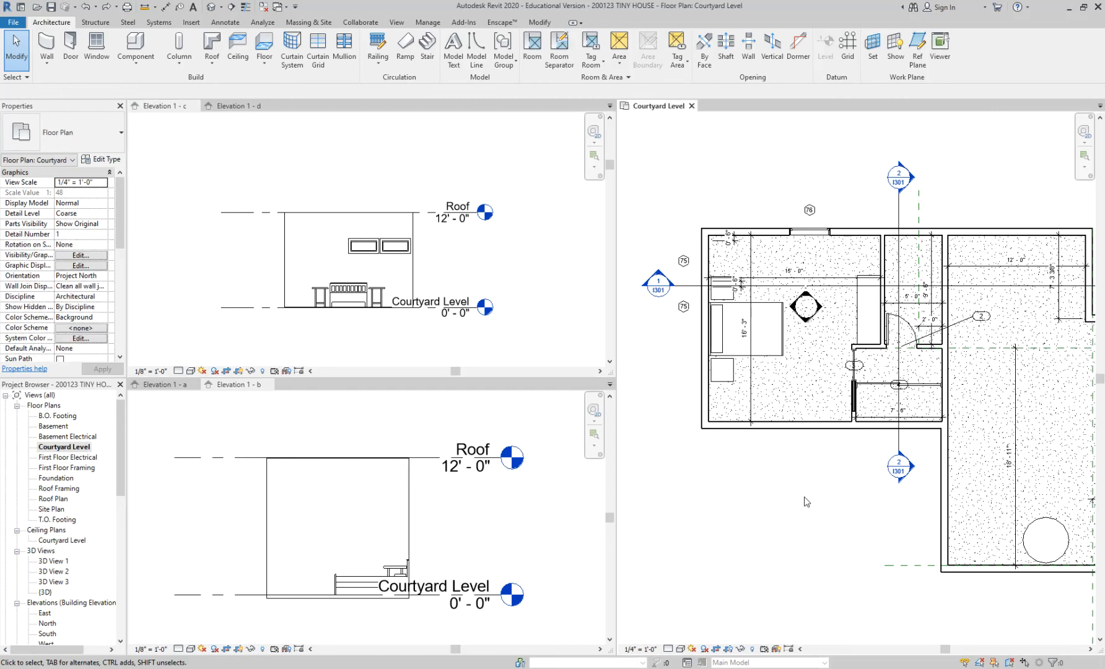
middle_click_drag(832, 488, 785, 485)
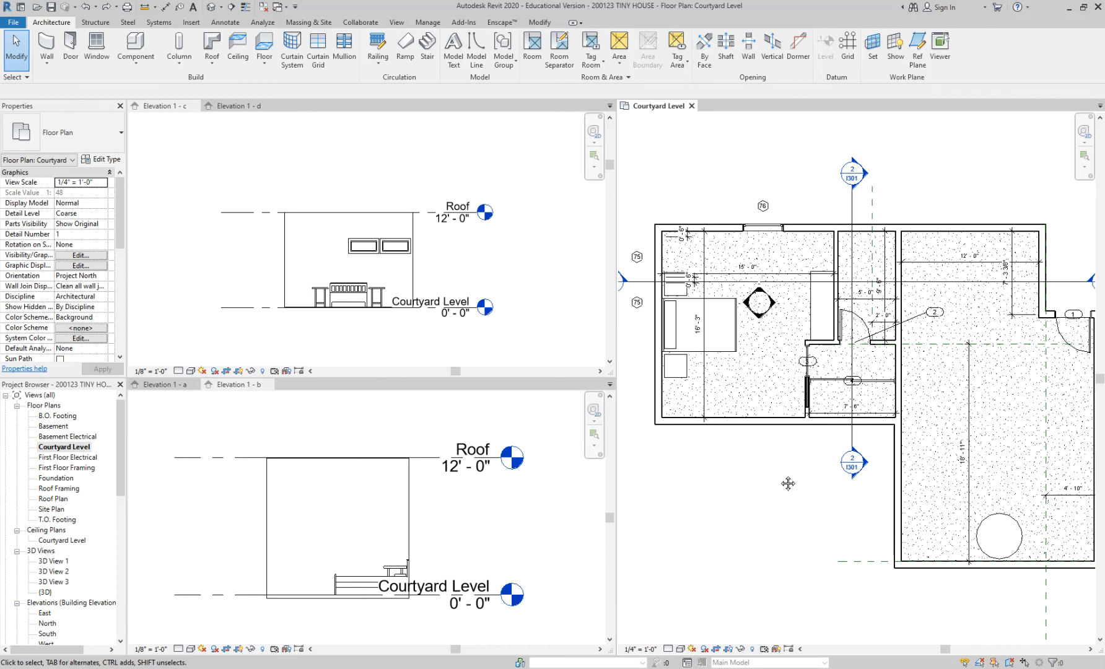
middle_click_drag(781, 475, 797, 478)
key("v")
key("v")
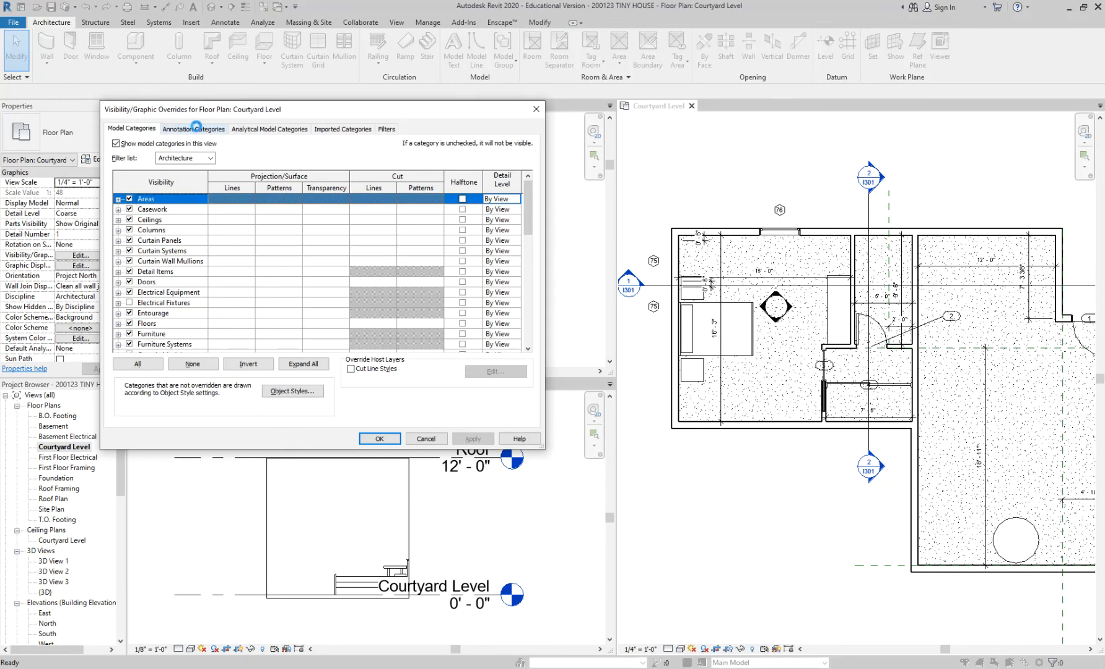
left_click(198, 128)
scroll(184, 275, "down", 3)
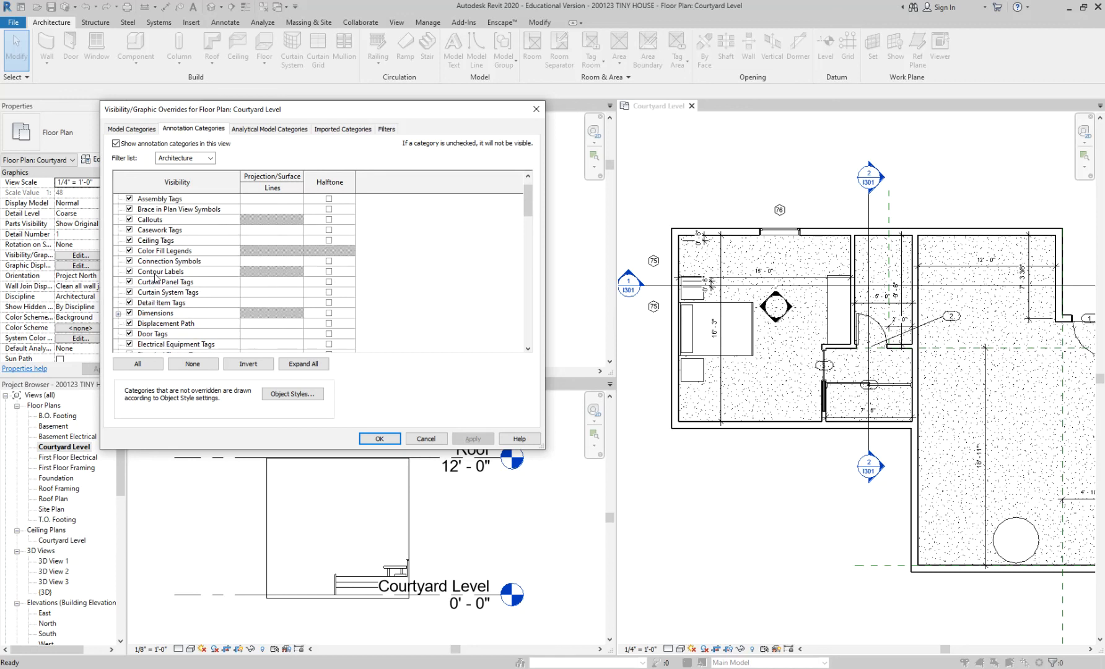
left_click(130, 303)
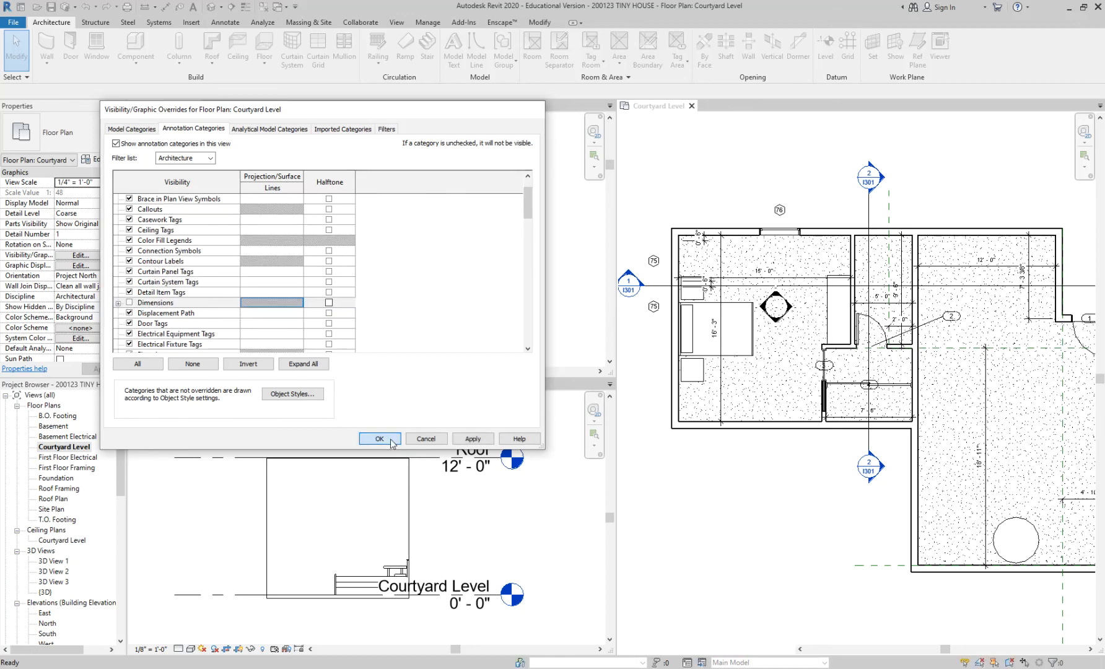
left_click(379, 438)
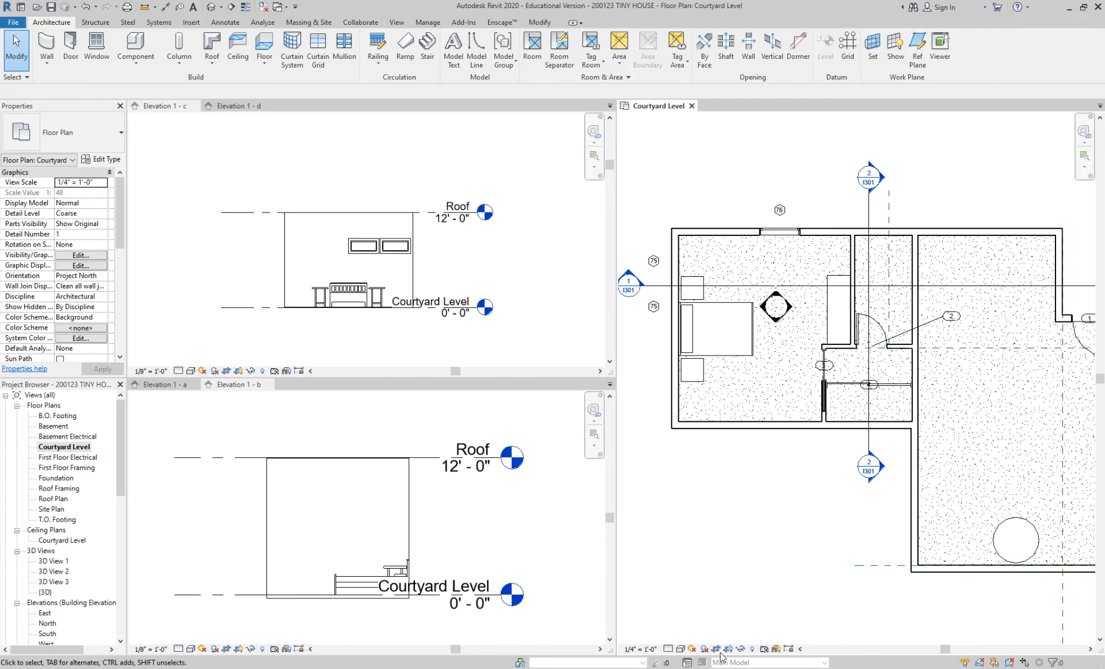
Step: Toggle Reveal Hidden Elements mode on and off repeatedly in the Courtyard Level plan to examine the hidden dimensions
left_click(752, 649)
left_click(752, 649)
left_click(753, 649)
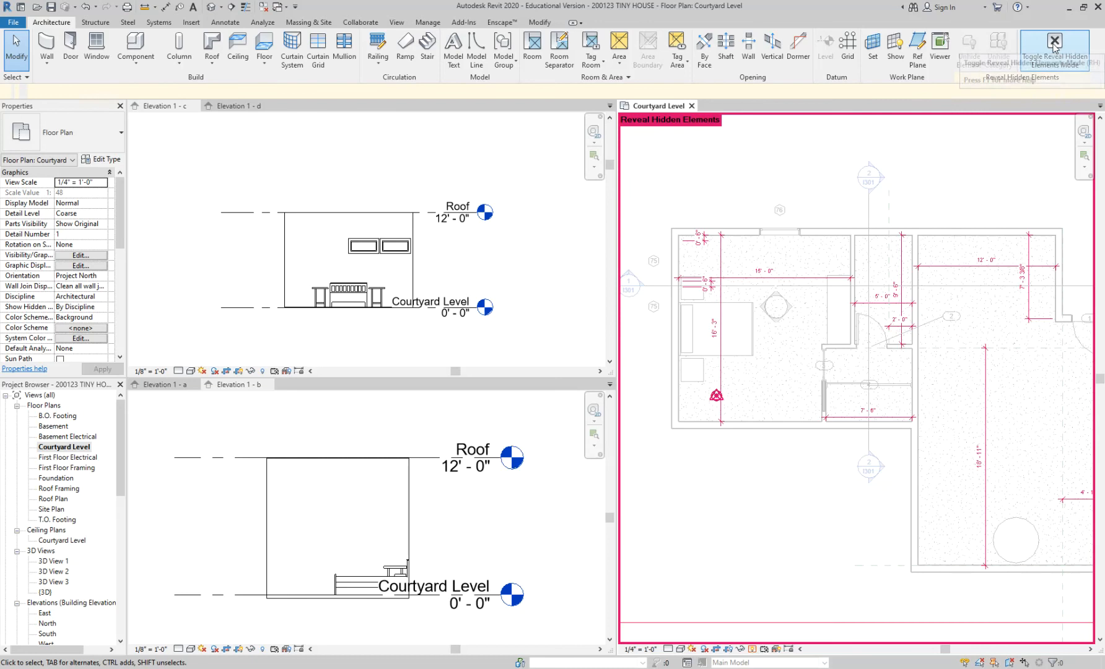
left_click(1055, 42)
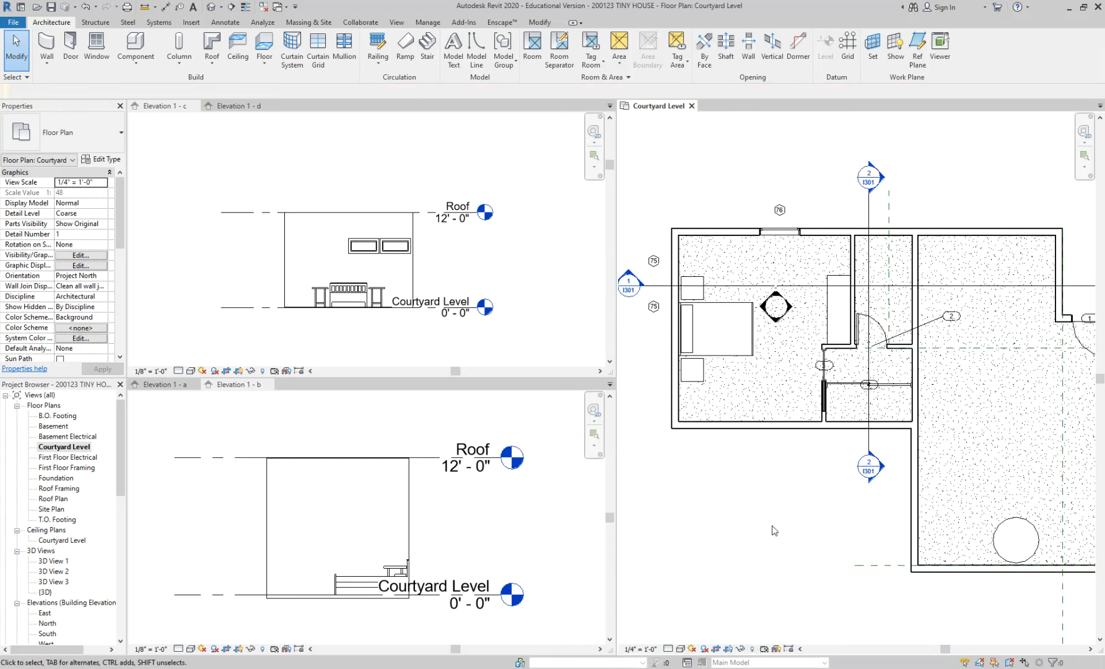
left_click(753, 649)
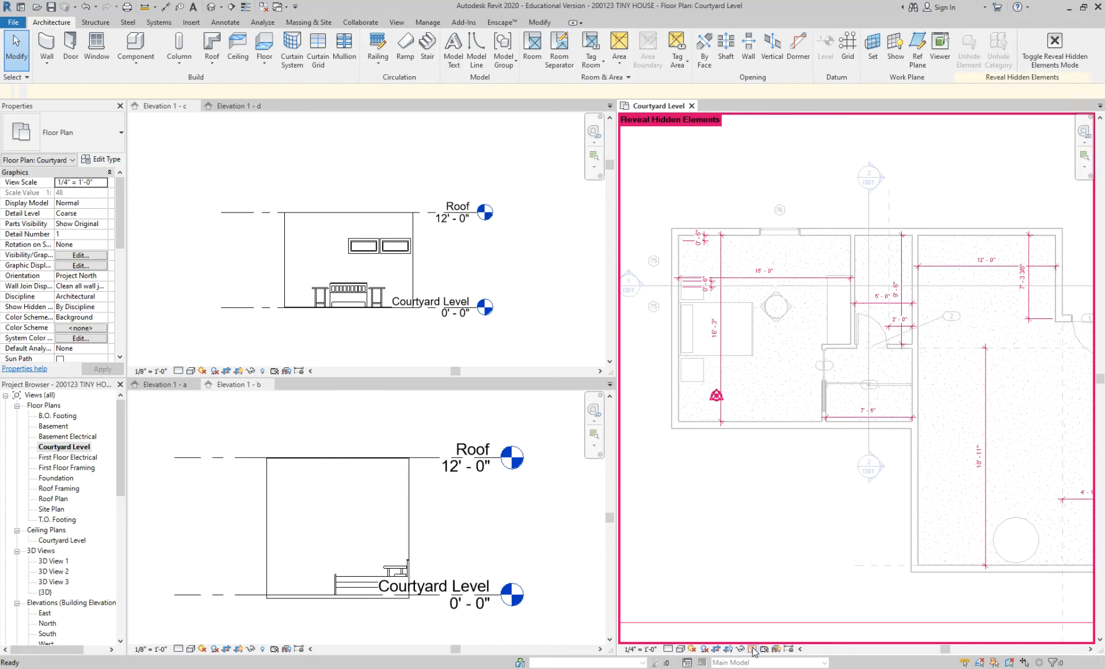
left_click(753, 649)
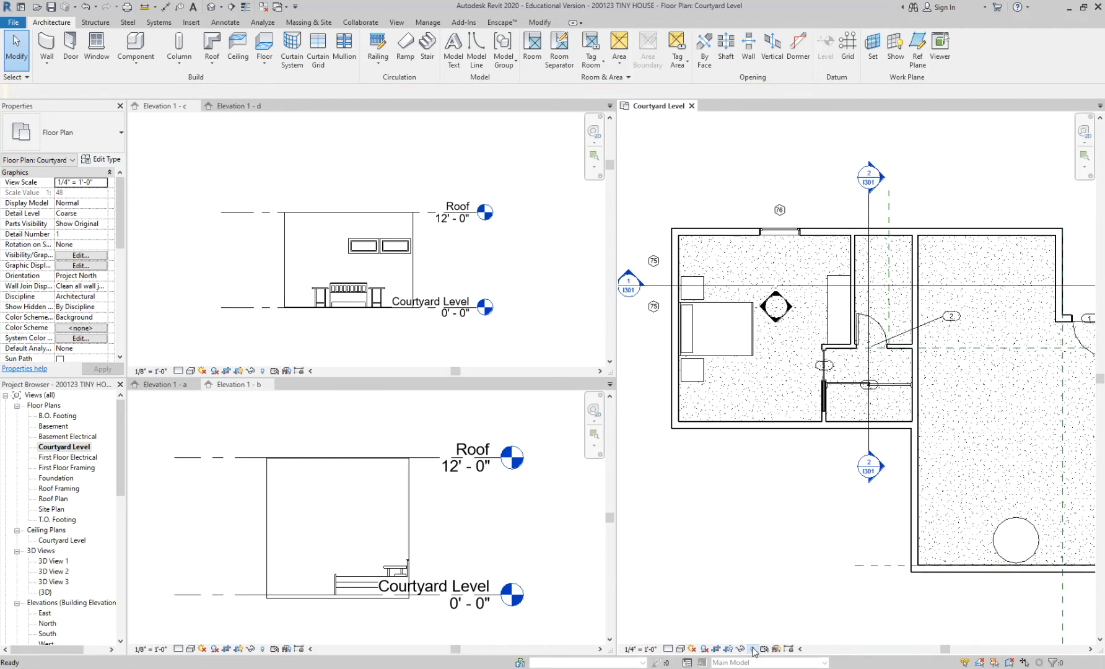
left_click(753, 648)
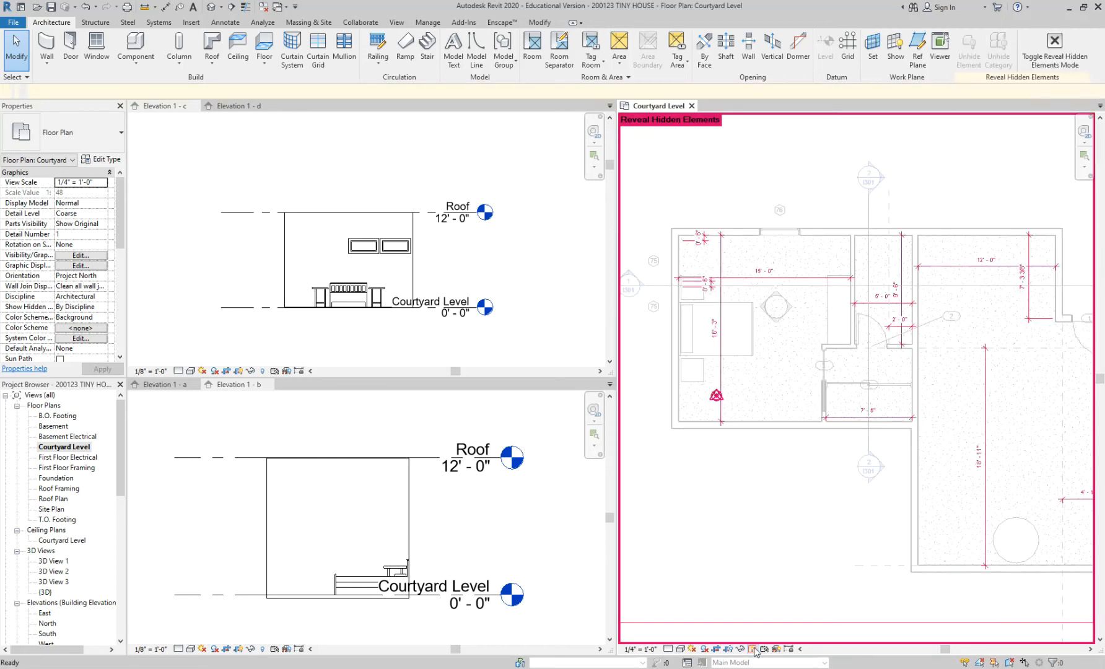
left_click(1055, 42)
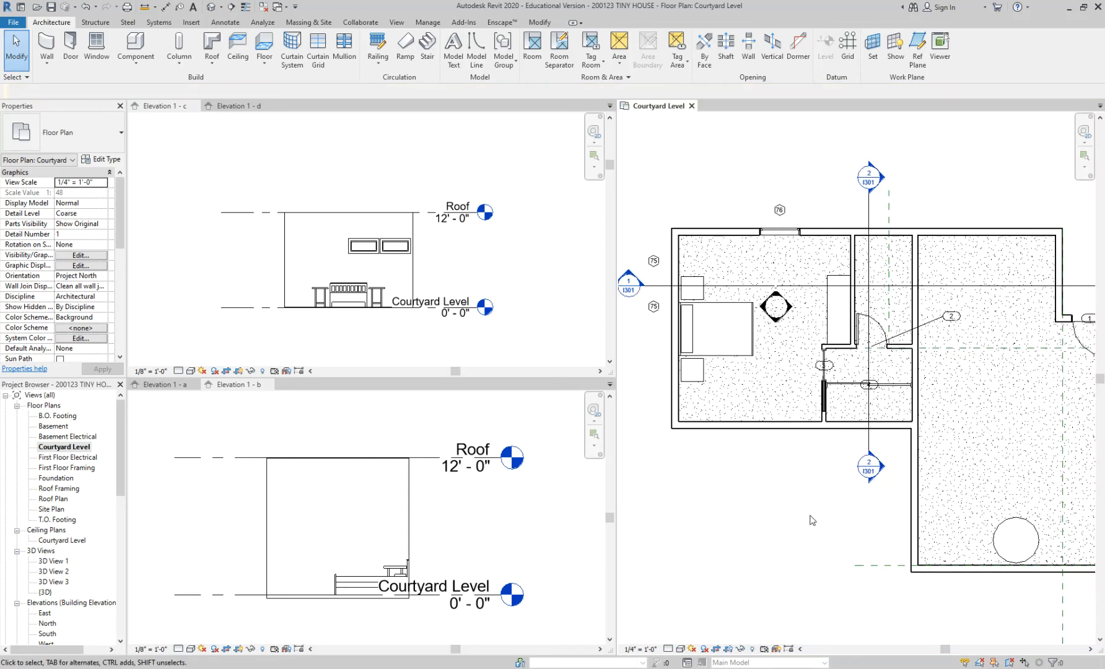
key("r")
key("h")
key("r")
key("h")
middle_click_drag(983, 372, 869, 366)
scroll(861, 358, "up", 1)
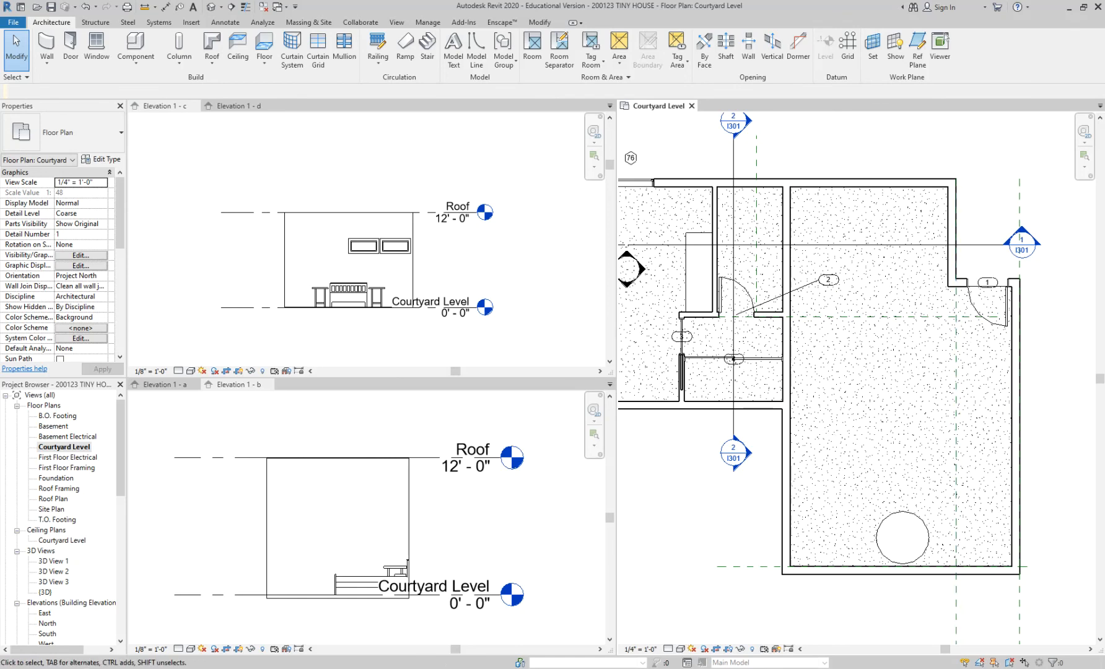
Step: Switch to the Canvas course site in the browser and open the Revit Family / BIM Object Links discussion
key("alt+Tab")
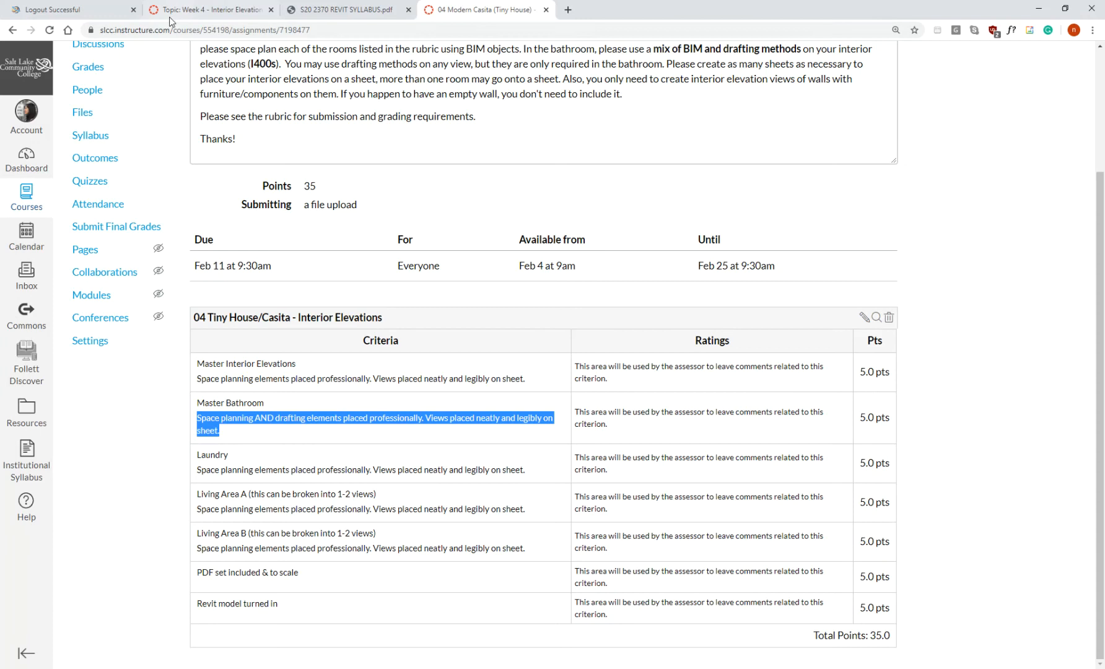
left_click(195, 10)
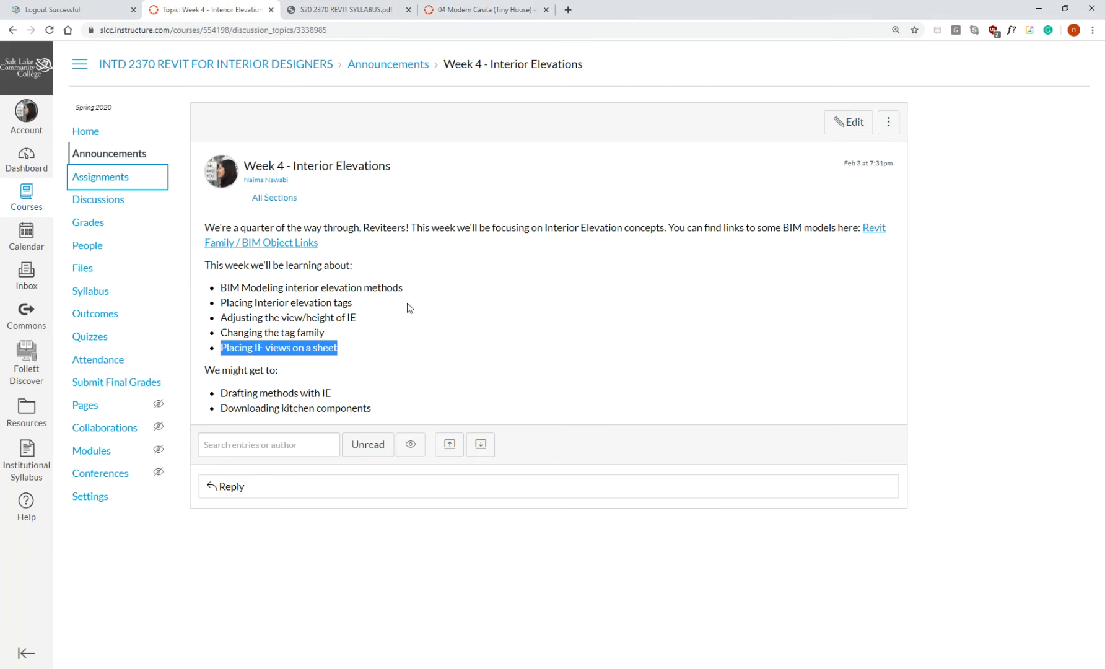
left_click(115, 202)
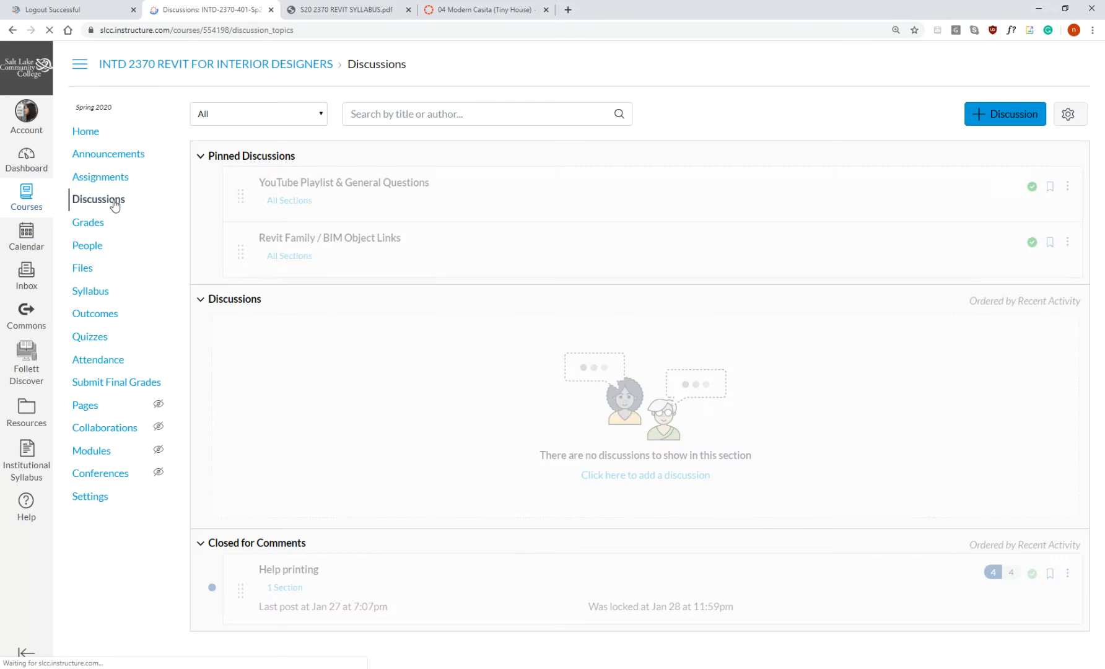
left_click(367, 243)
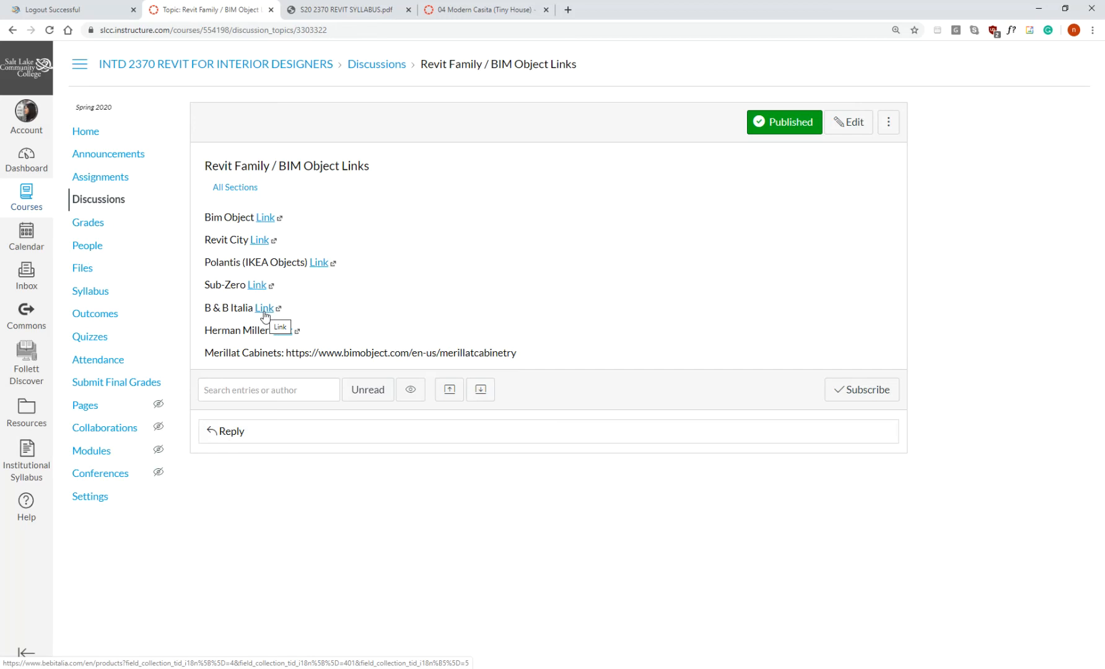
Step: Open the B&B Italia link from the course discussion, go to the site's product finder and allow location access
left_click(264, 311)
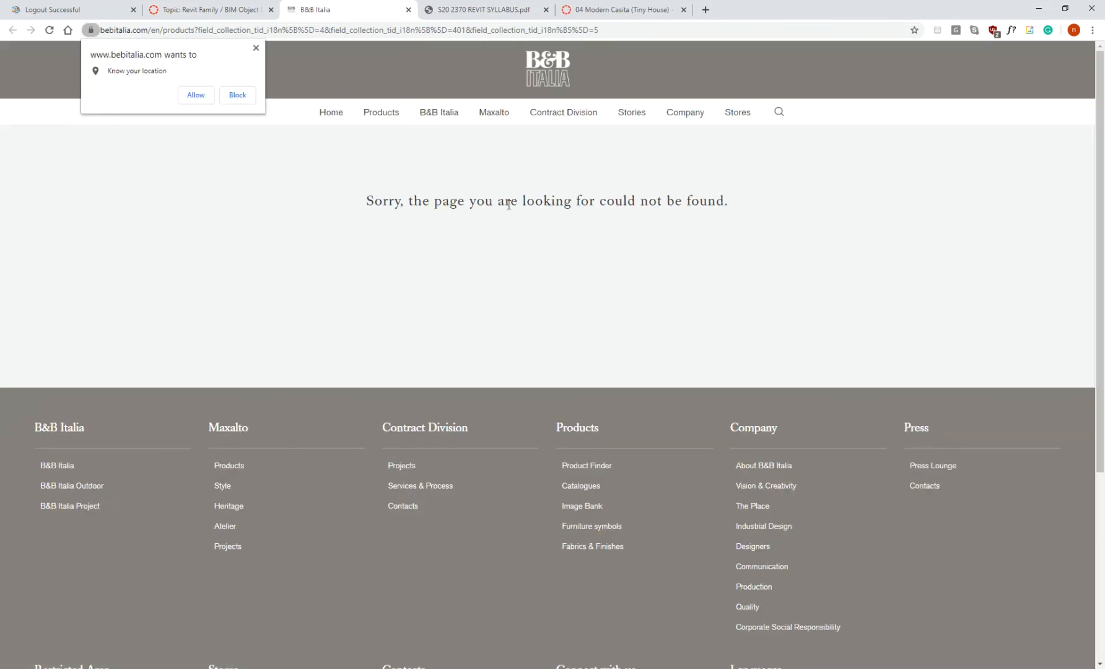
left_click(256, 48)
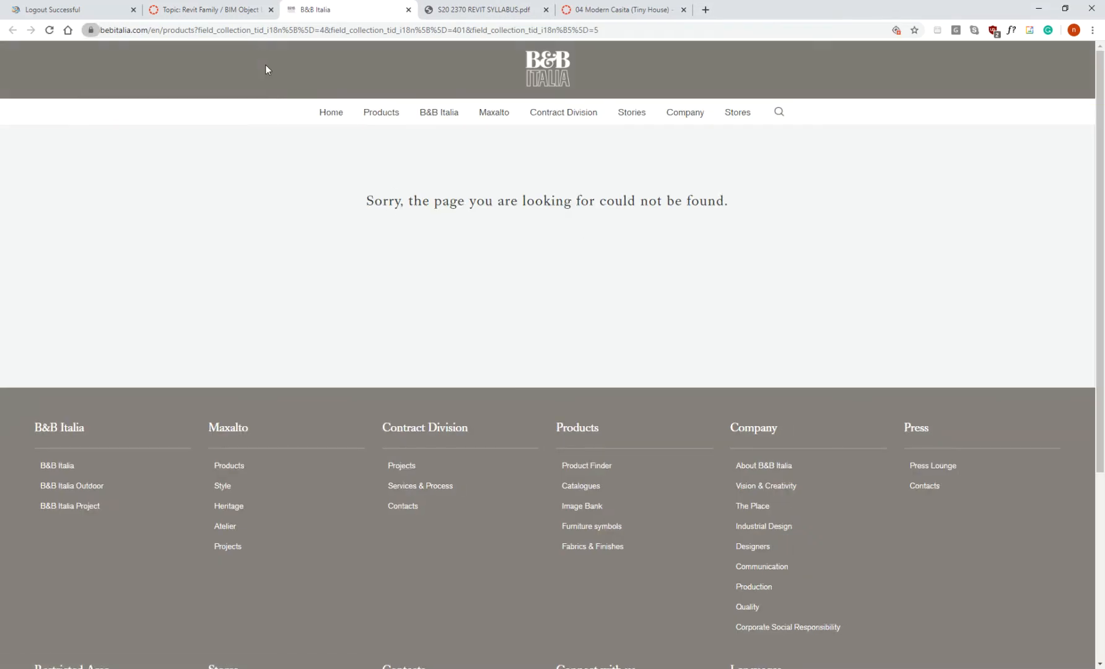
left_click(384, 115)
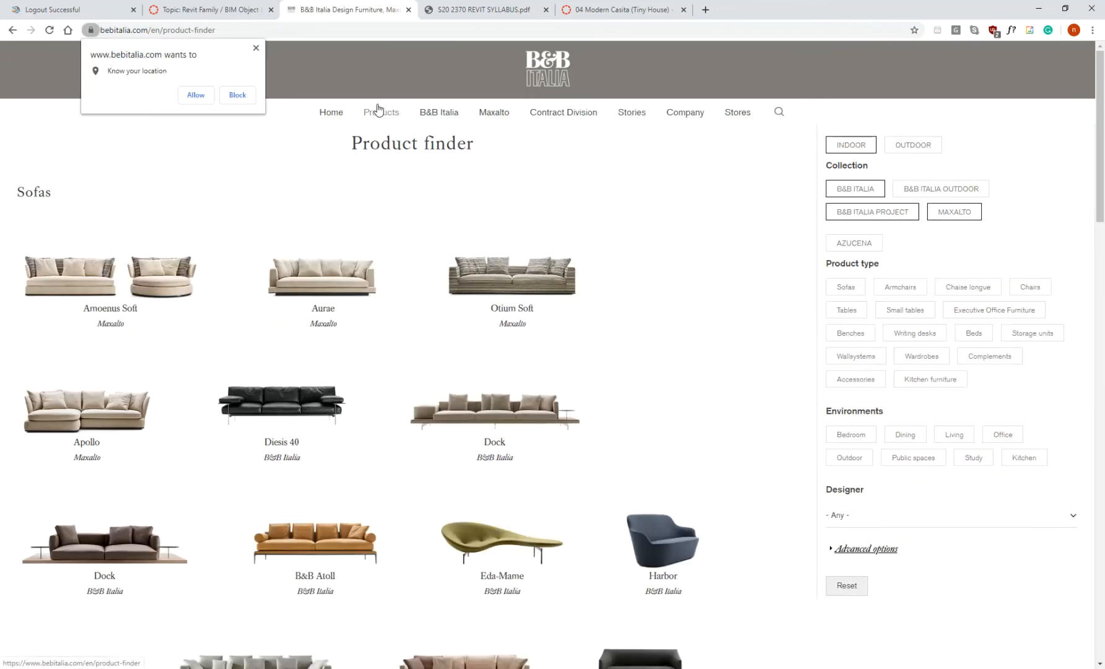
left_click(205, 97)
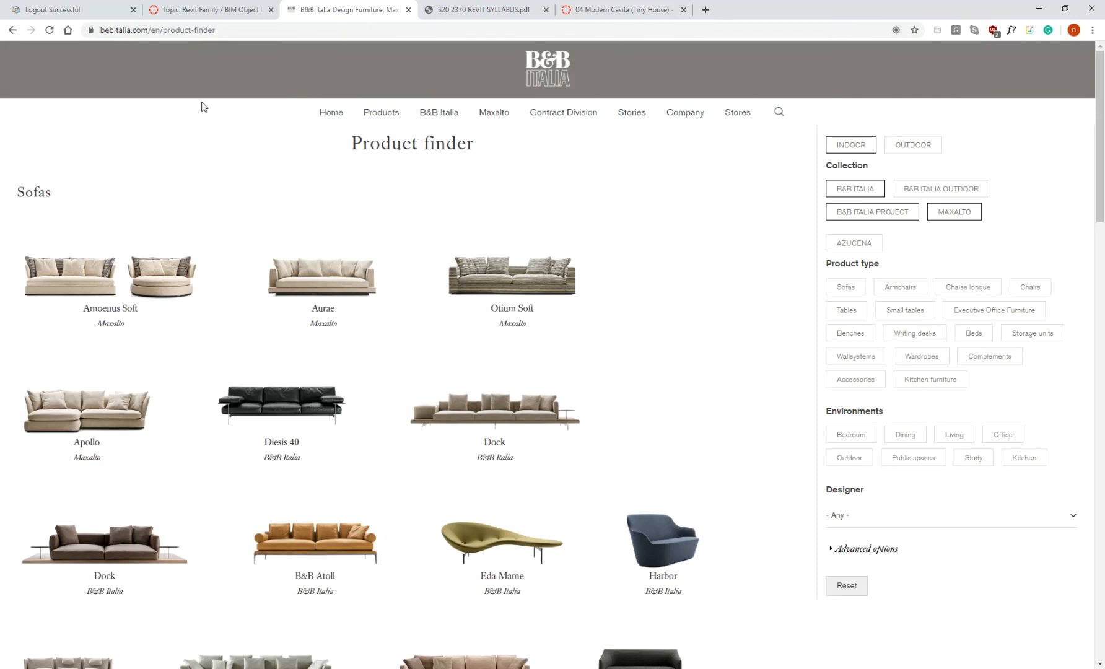
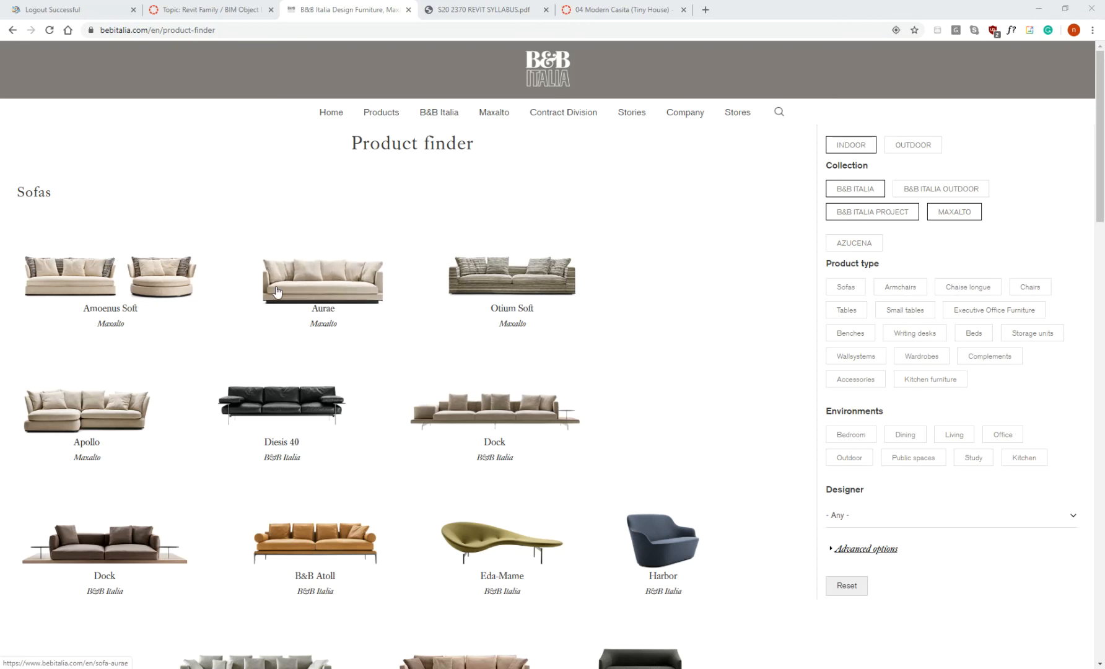
Step: Examine which file formats are offered for the Aurae sofa's AU290 drawing, then return to the product finder
left_click(319, 276)
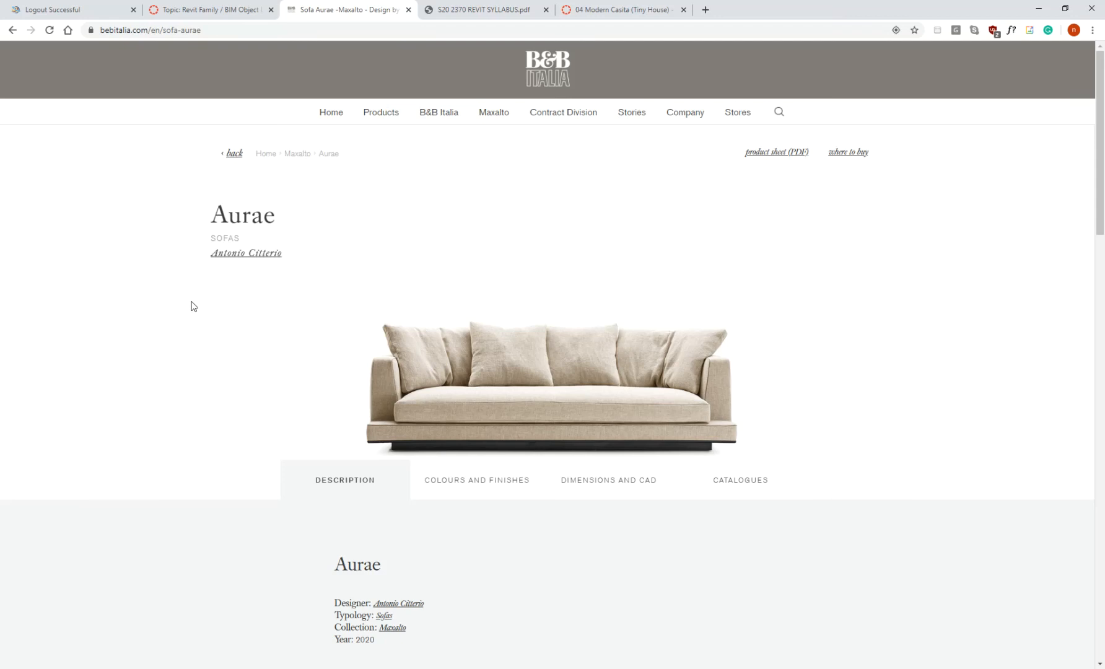
left_click(607, 484)
scroll(895, 412, "down", 1)
scroll(895, 411, "down", 5)
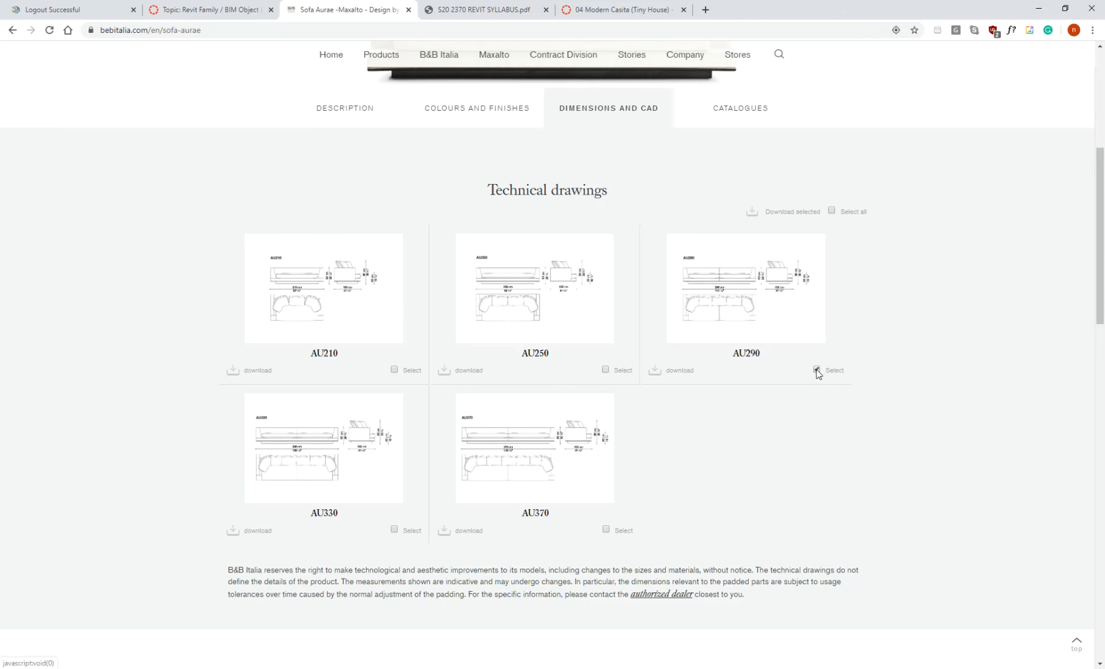
left_click(680, 371)
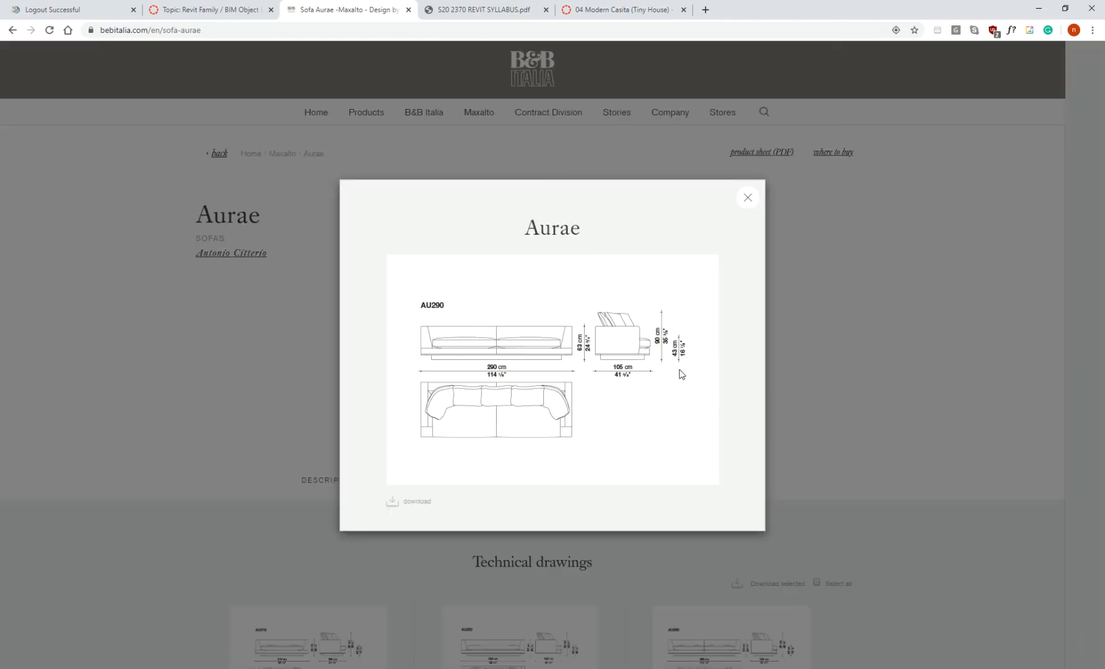
left_click(416, 507)
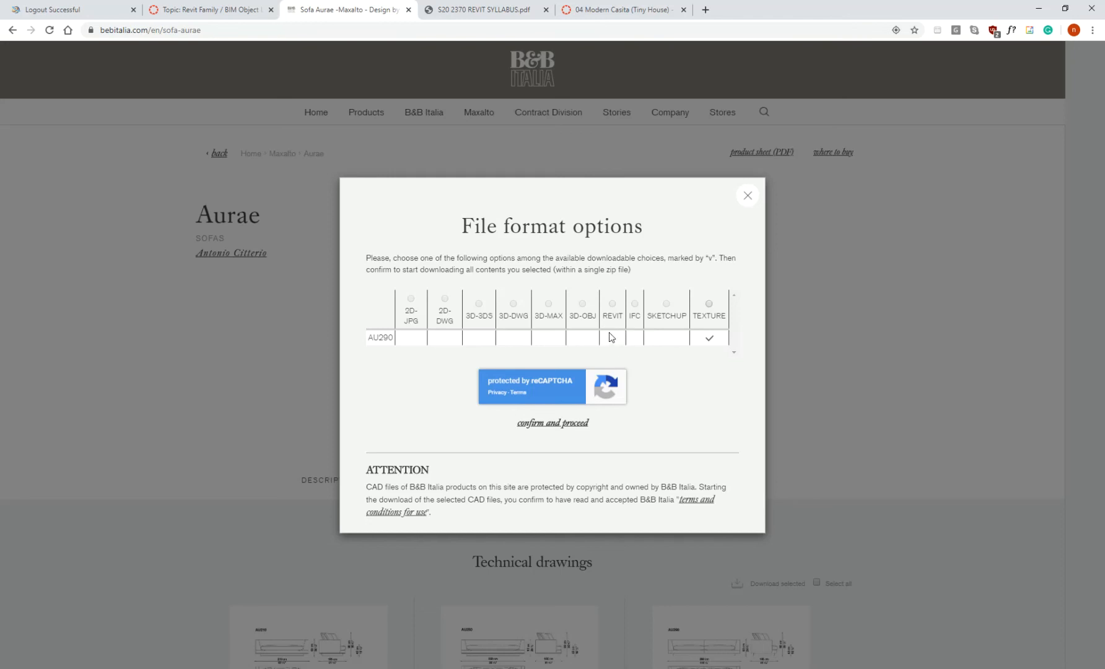
left_click(748, 197)
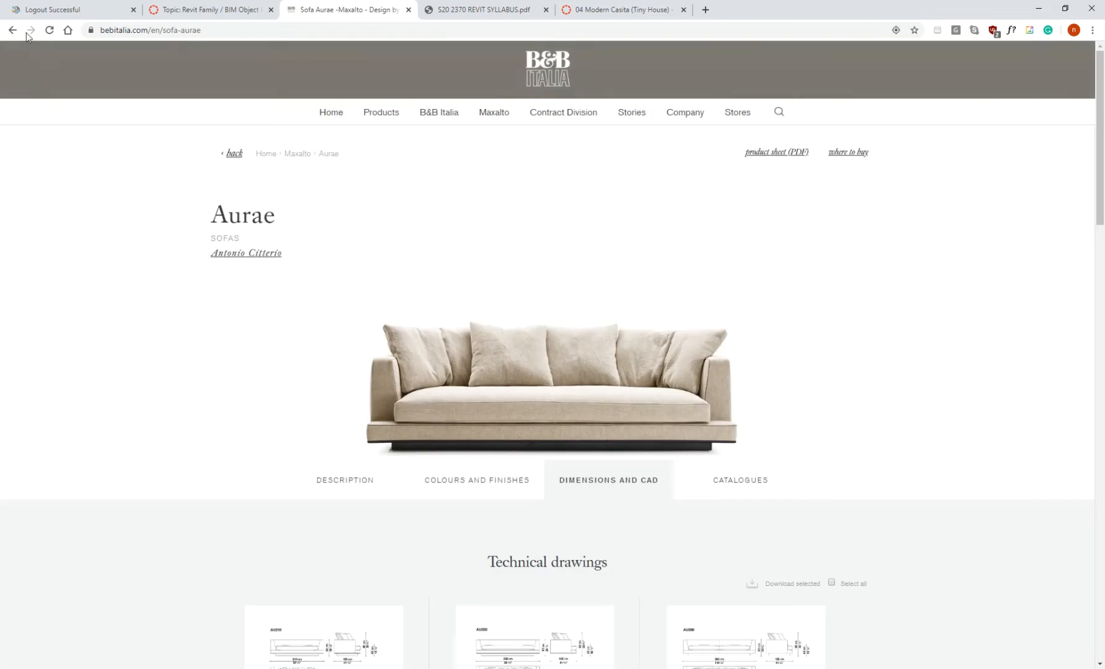
left_click(13, 30)
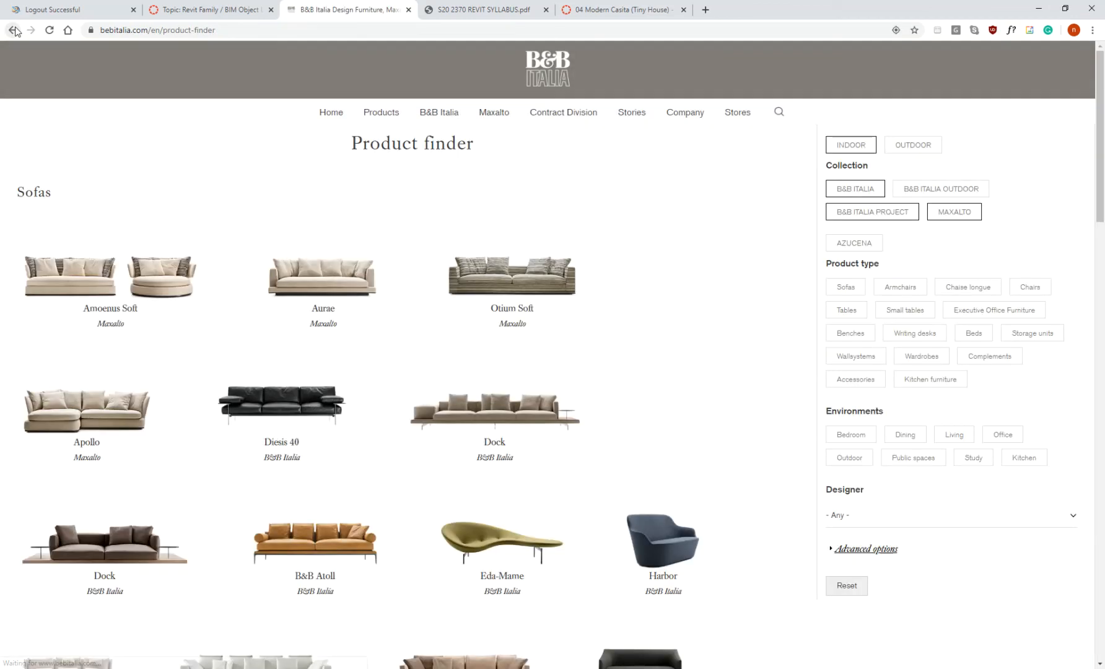
Step: Check the download formats for the Diesis 40 sofa's 40D135LD drawing, then return to the product finder
scroll(698, 342, "down", 1)
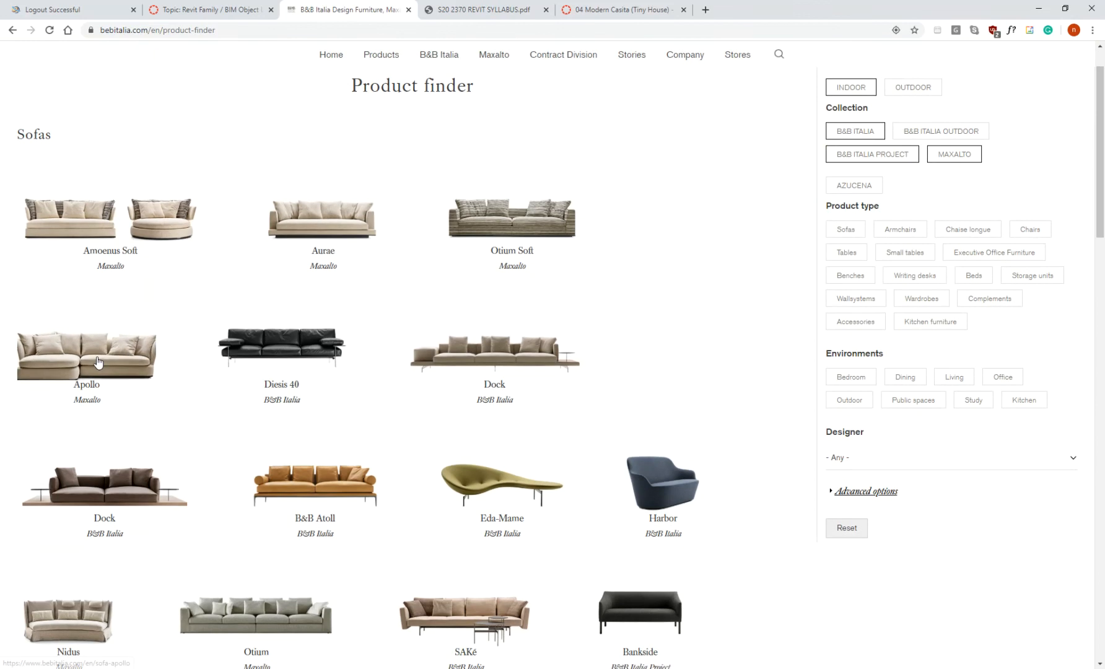
left_click(250, 359)
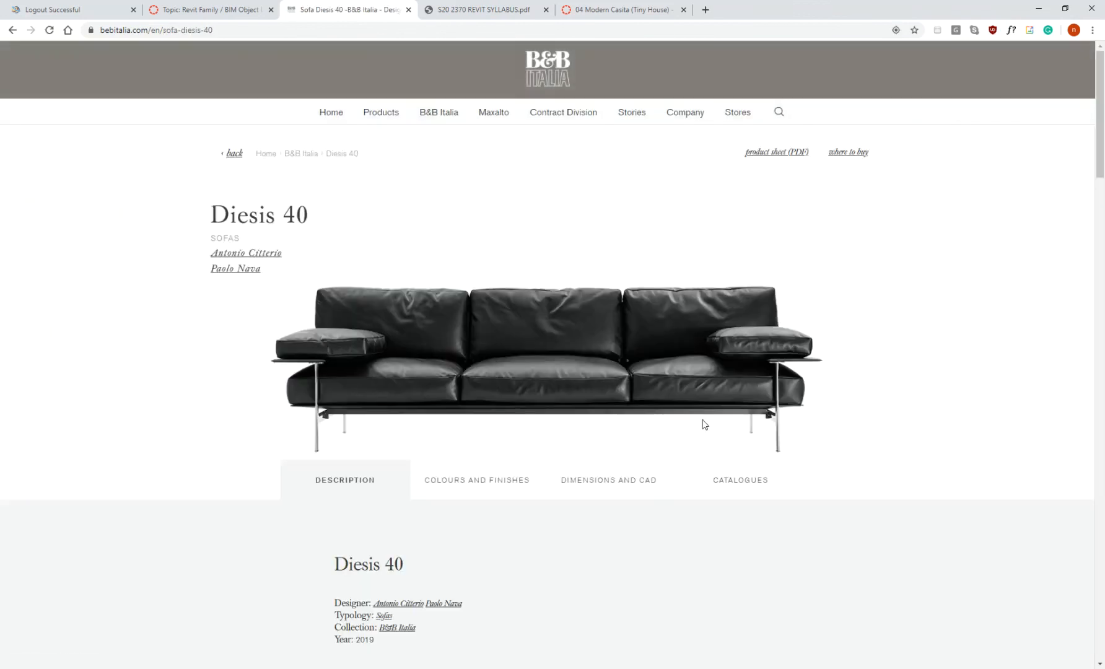
left_click(638, 477)
scroll(633, 437, "down", 3)
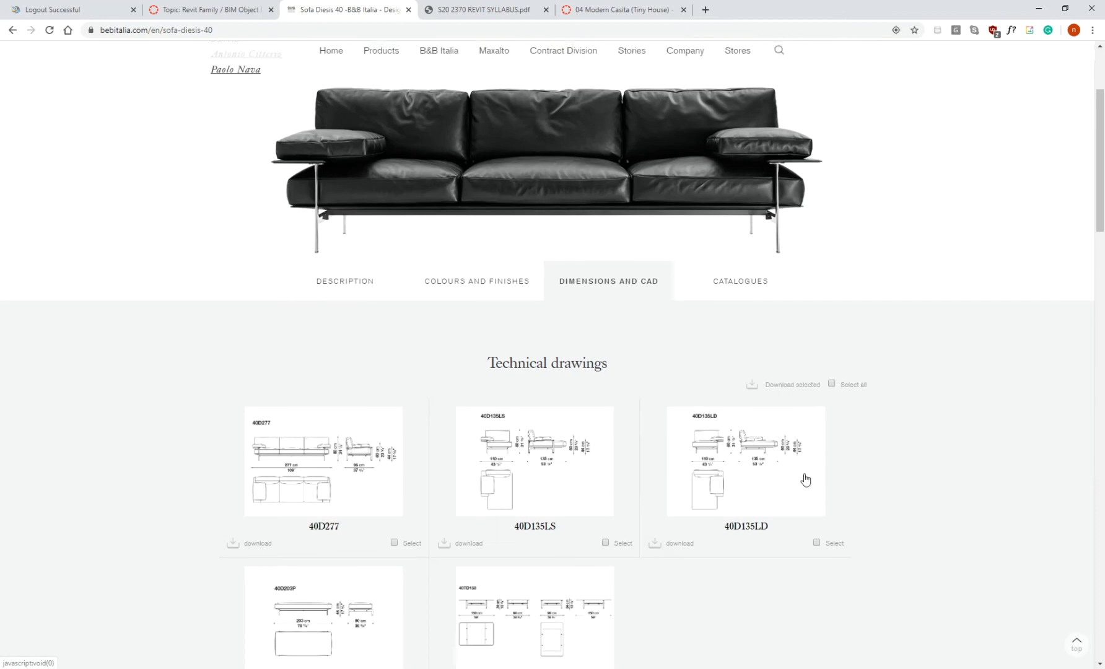
scroll(805, 480, "down", 3)
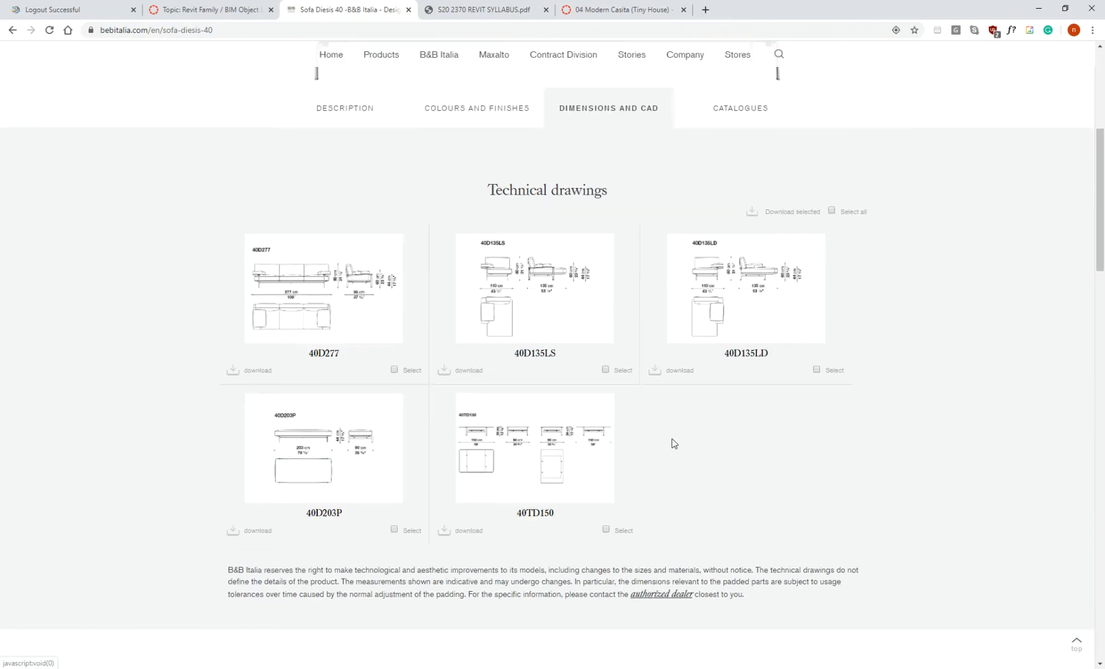
left_click(658, 375)
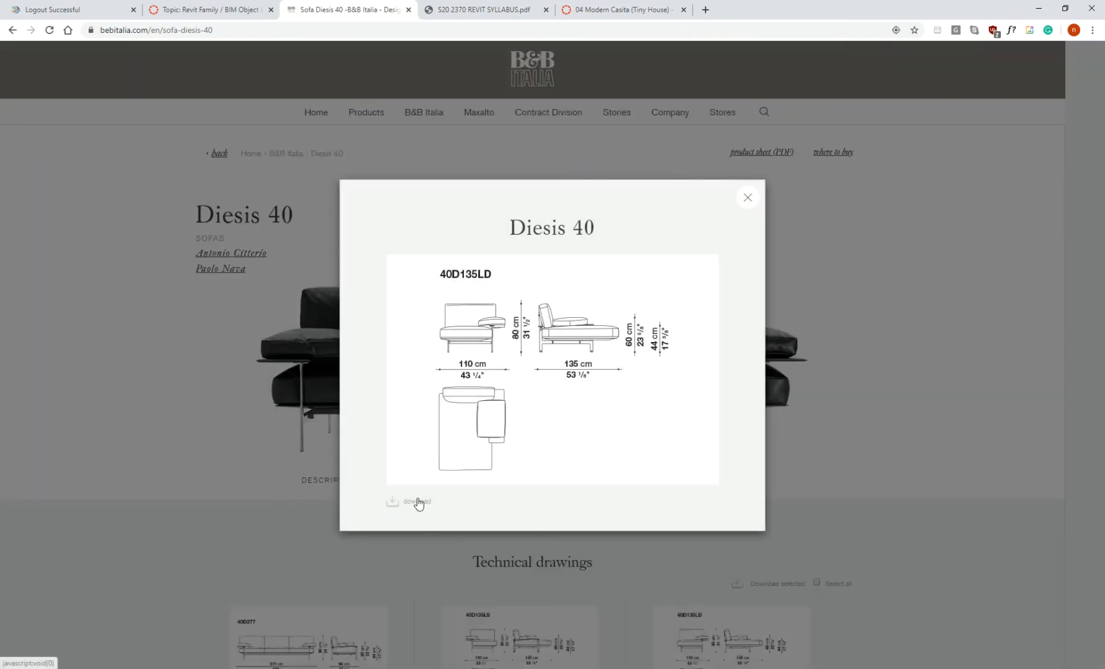
left_click(418, 501)
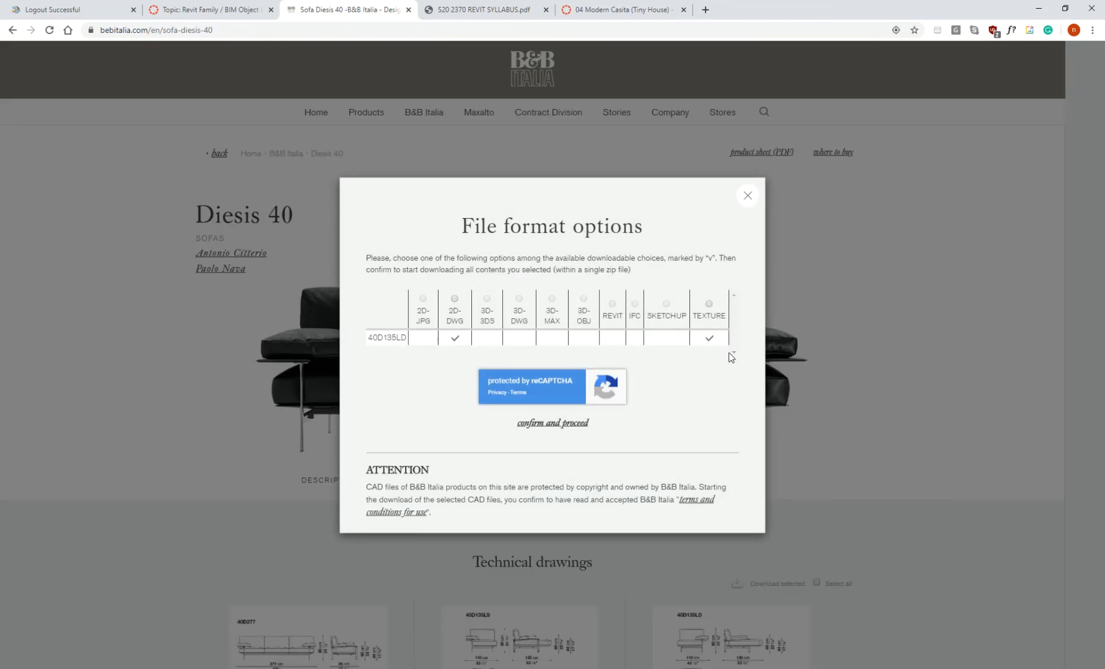
left_click(749, 195)
left_click(12, 31)
Step: Find the Michel Club sofa in the product finder and show its dimensions and CAD drawings
scroll(628, 442, "down", 6)
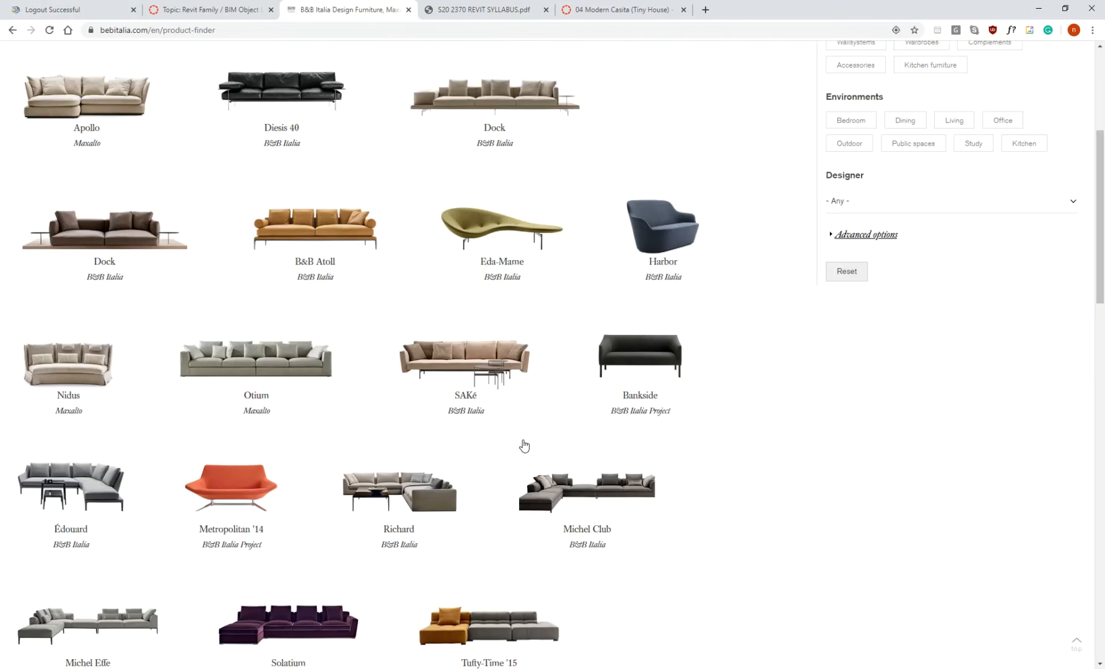
scroll(358, 408, "down", 1)
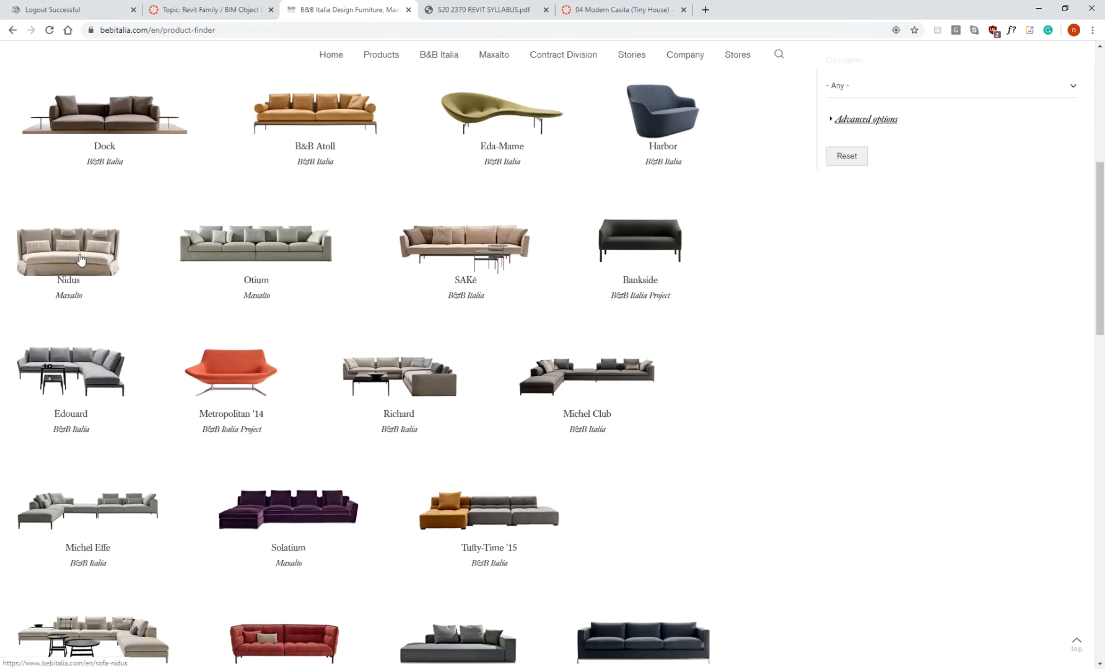
left_click(542, 387)
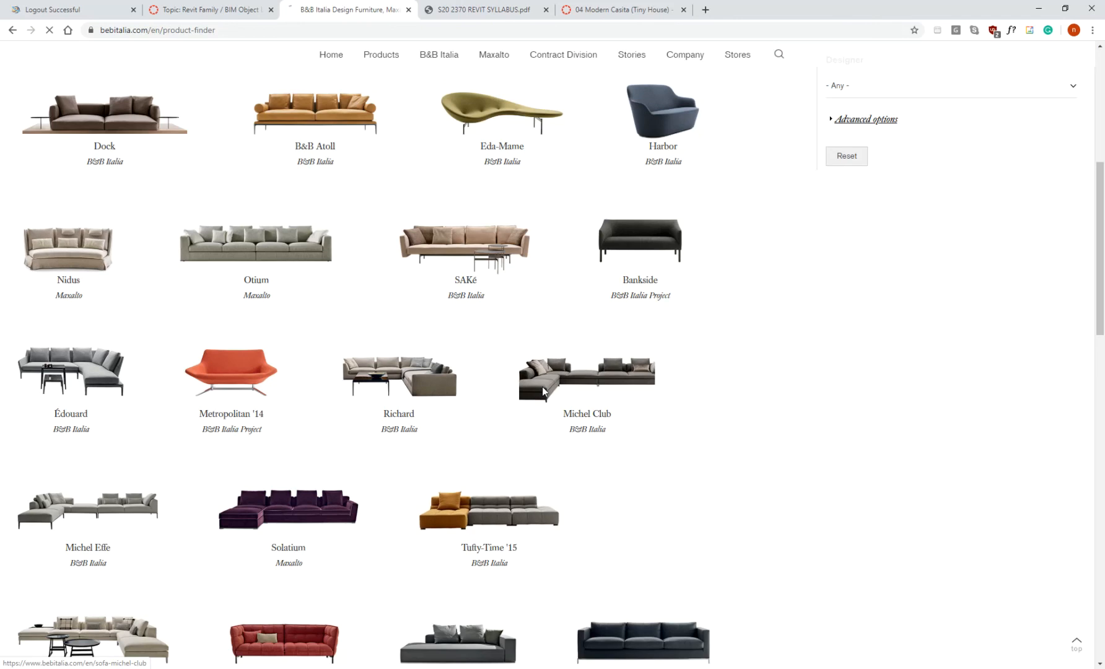
left_click(864, 119)
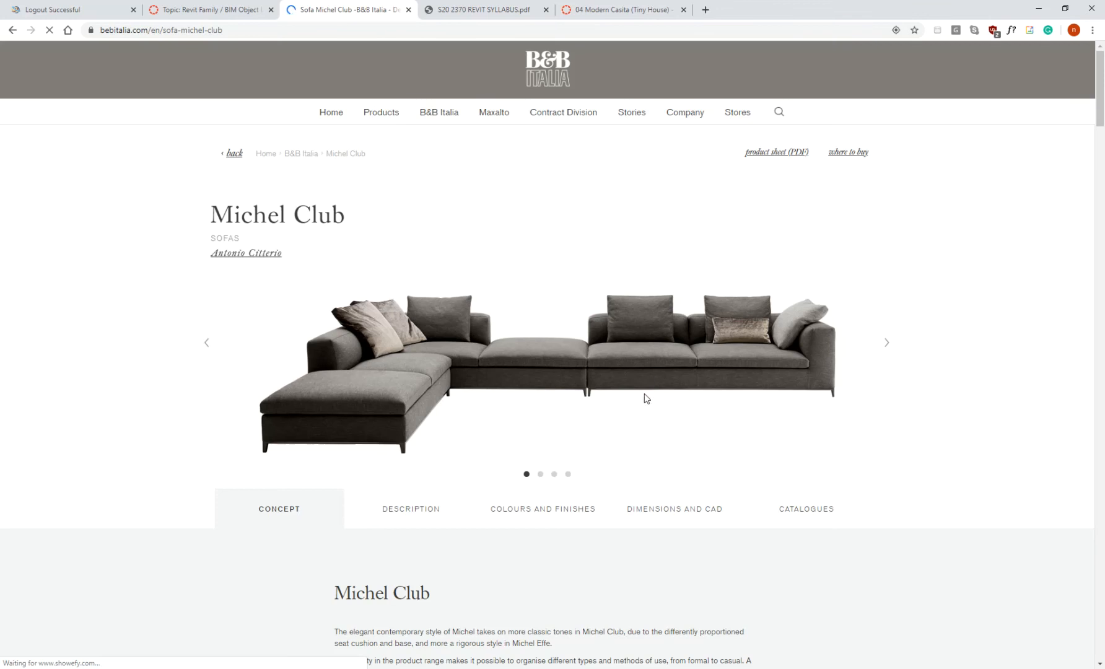
left_click(675, 505)
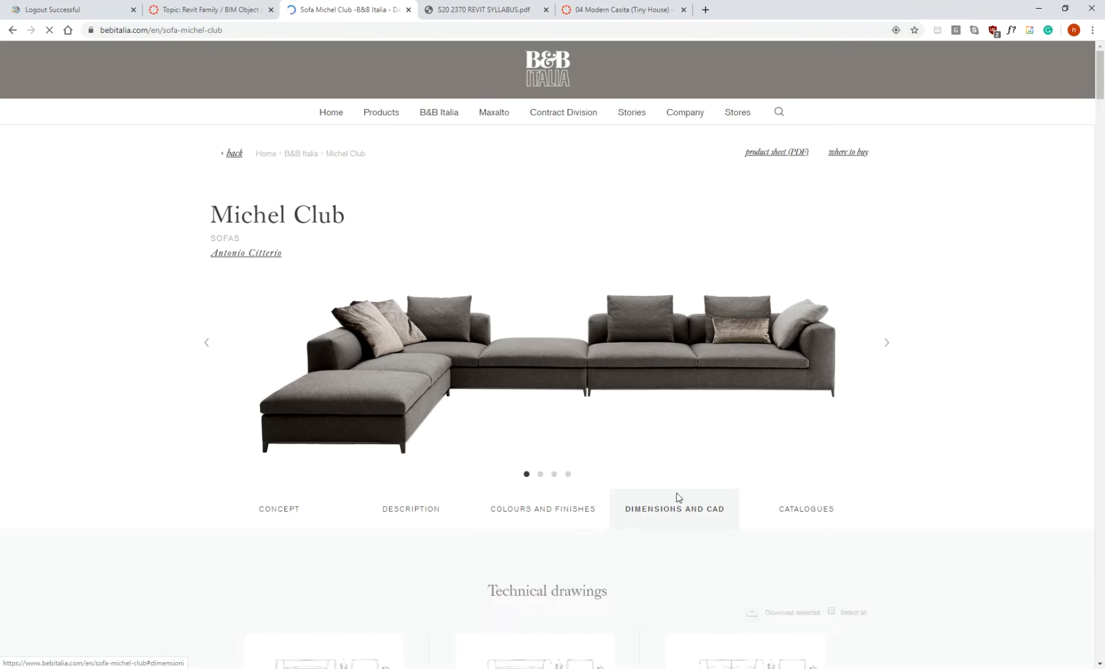
scroll(678, 403, "down", 5)
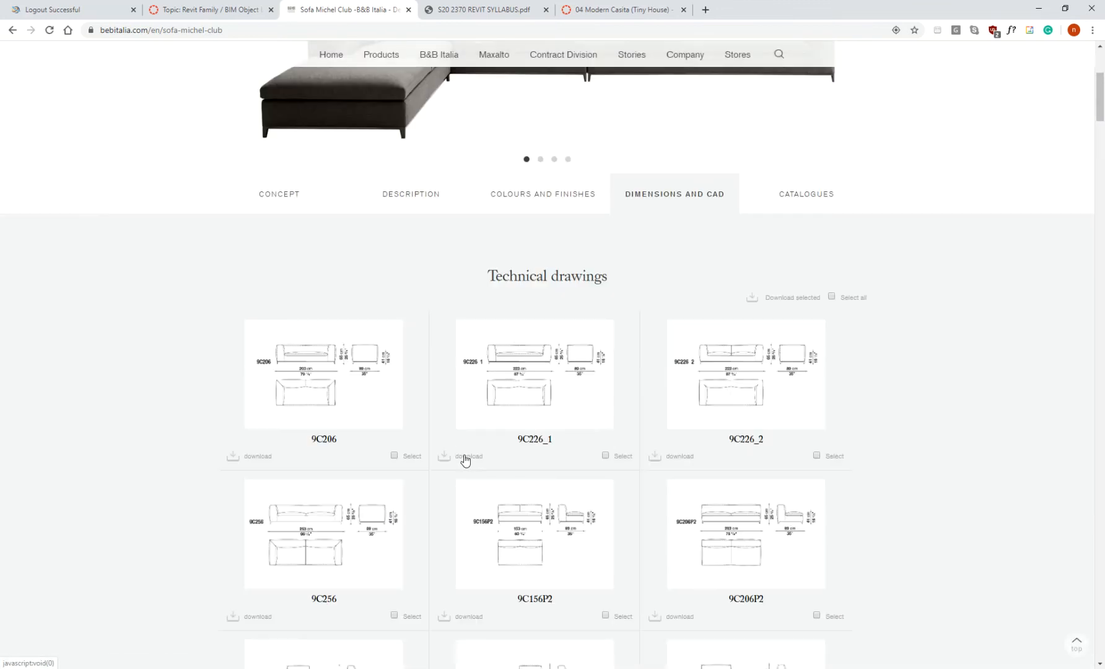
Step: Download the Michel Club 9C226_1 sofa in Revit format
left_click(465, 460)
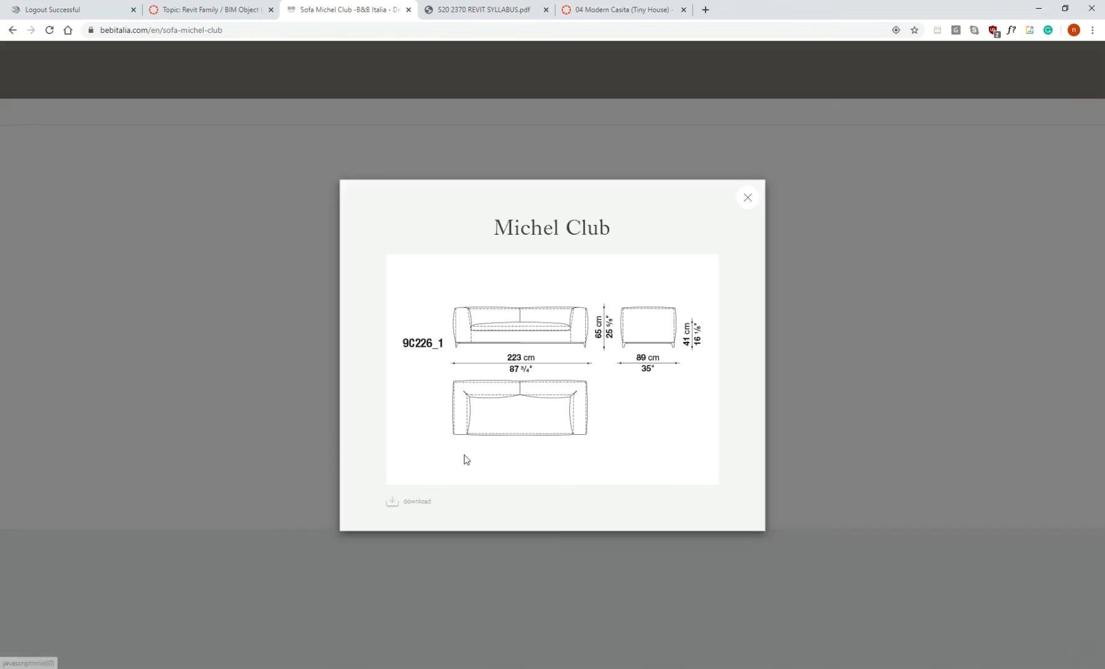
left_click(417, 498)
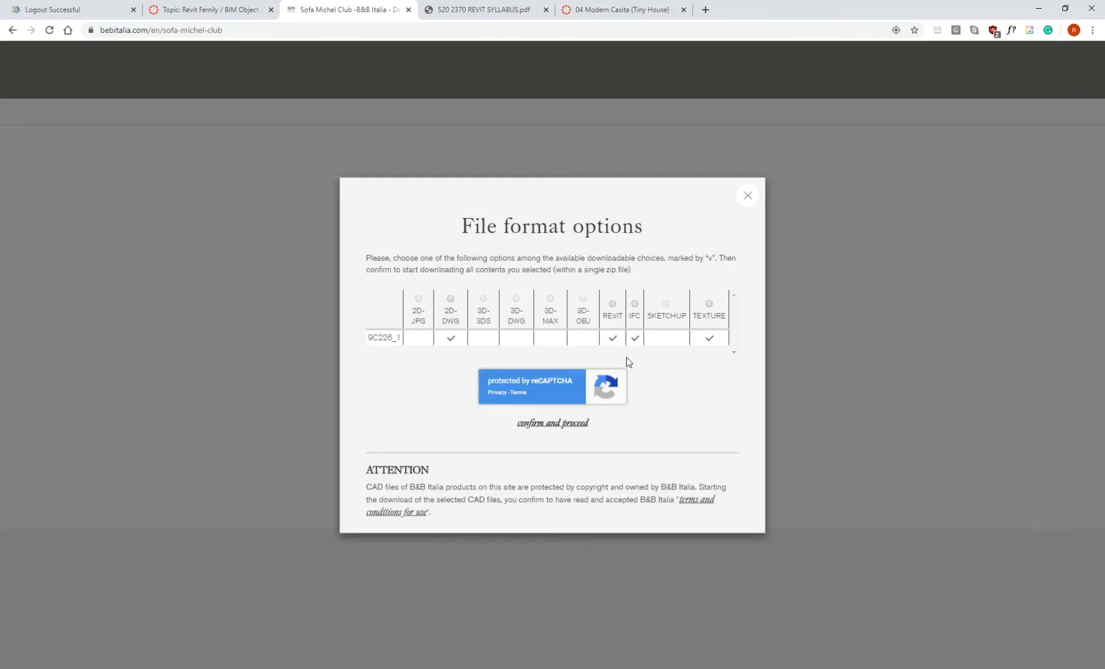
left_click(612, 304)
left_click(171, 31)
left_click_drag(206, 29, 284, 81)
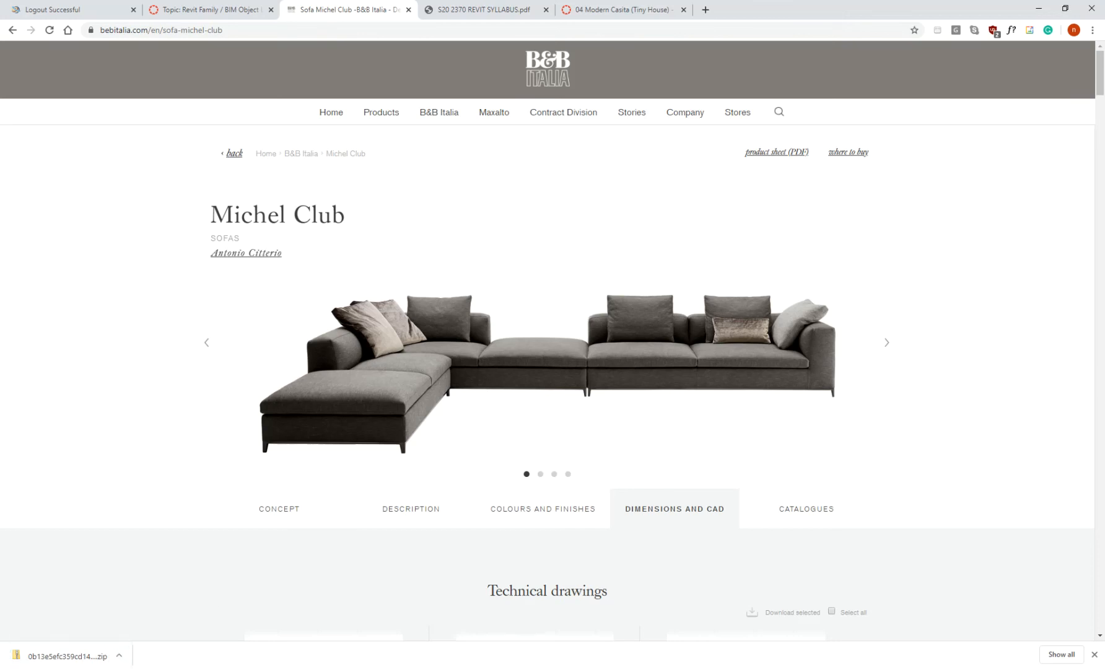
Step: Open the REVIT_9C226_1 family from the downloaded zip in Revit and upgrade the model to Revit 2020
left_click(49, 657)
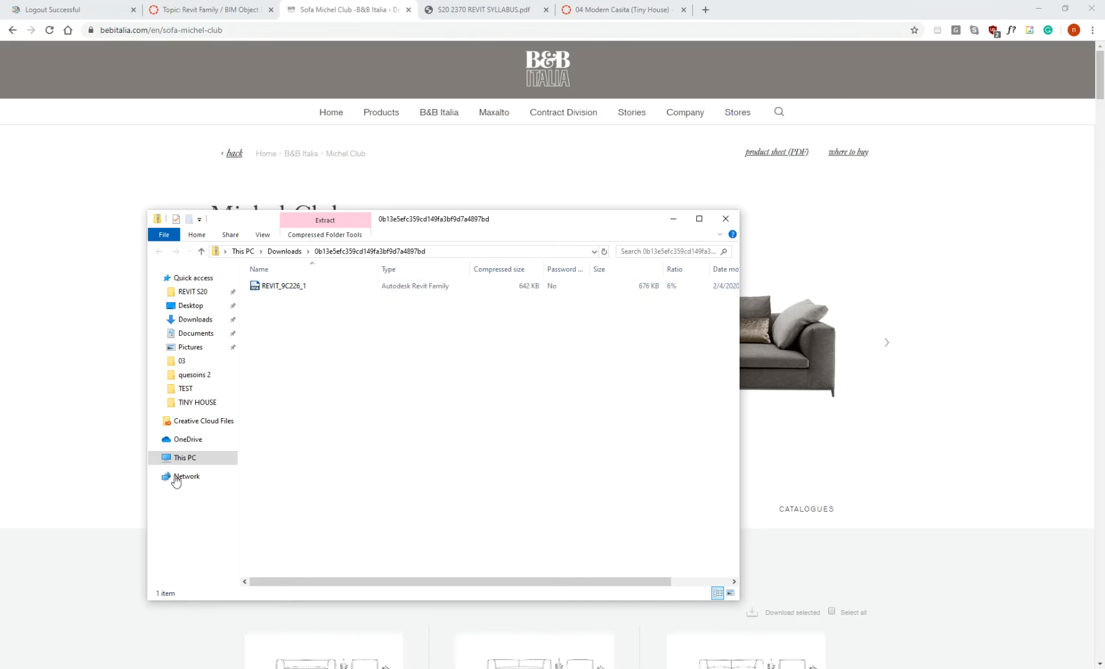
left_click(282, 286)
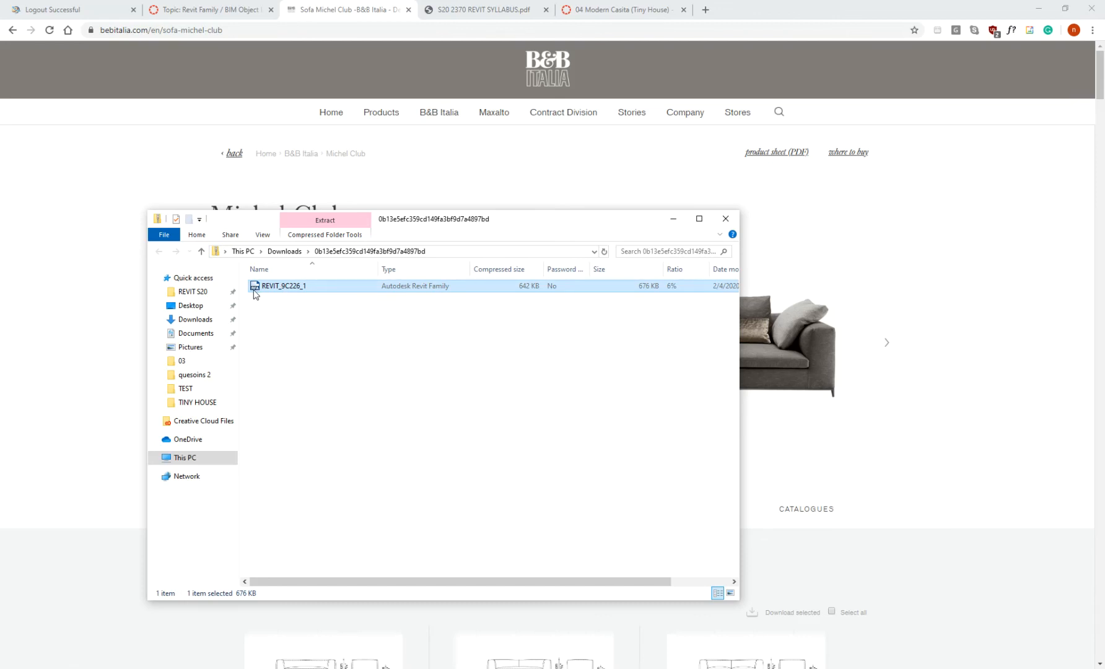
double_click(291, 286)
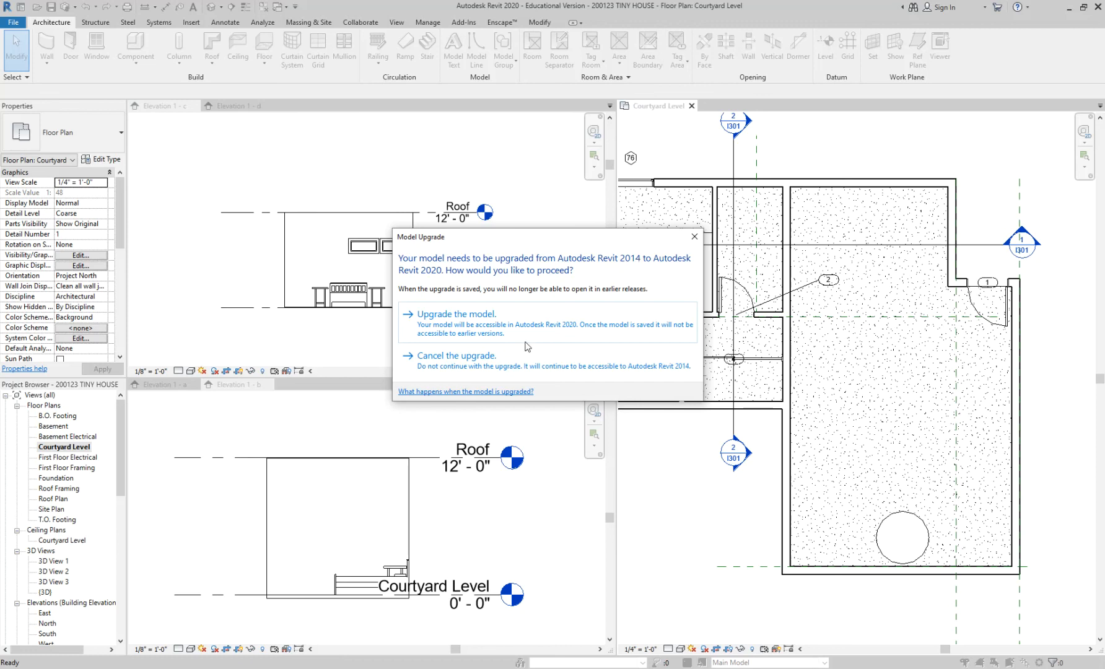
left_click(468, 327)
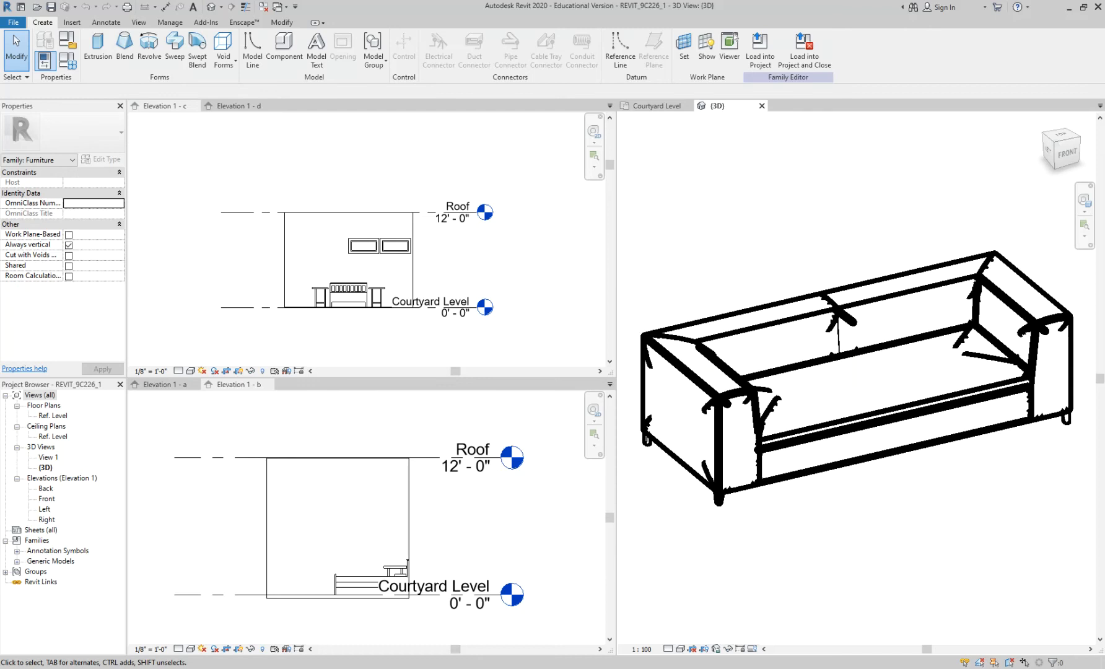
Step: Switch to the browser to view the downloads list, then return to the sofa family in Revit
key("alt+Tab")
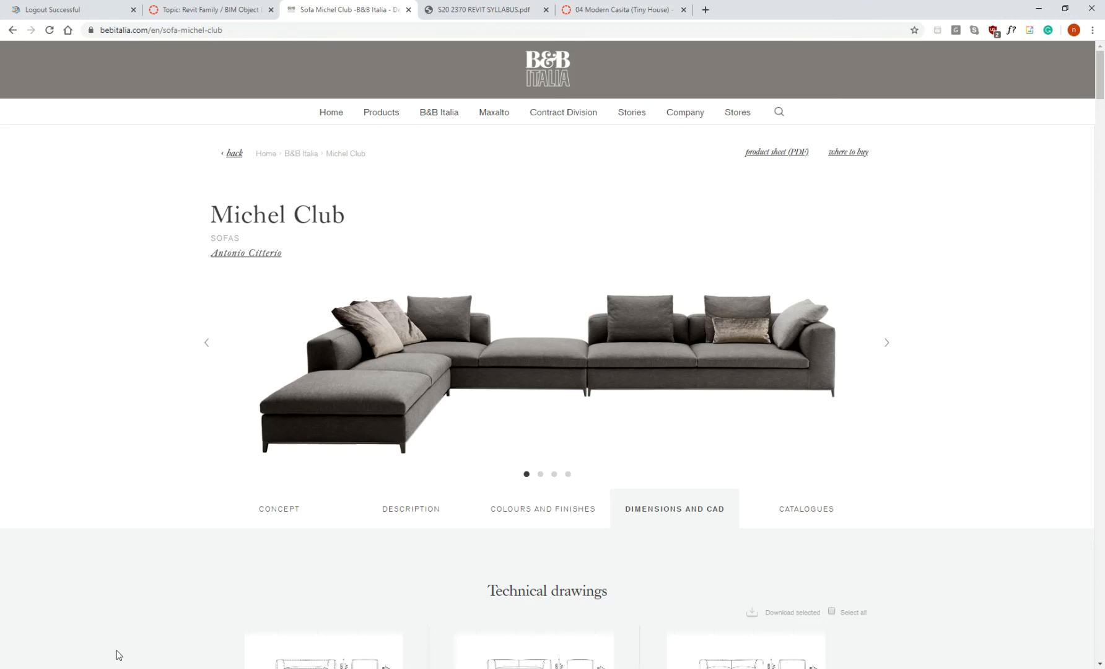
key("ctrl+j")
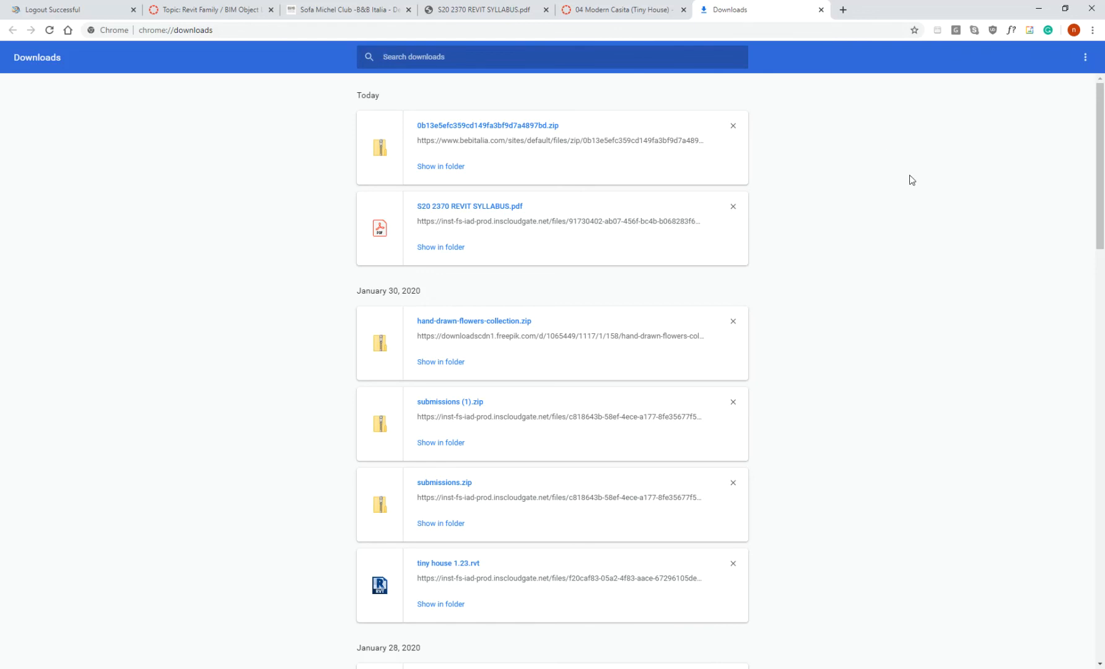
left_click(1039, 9)
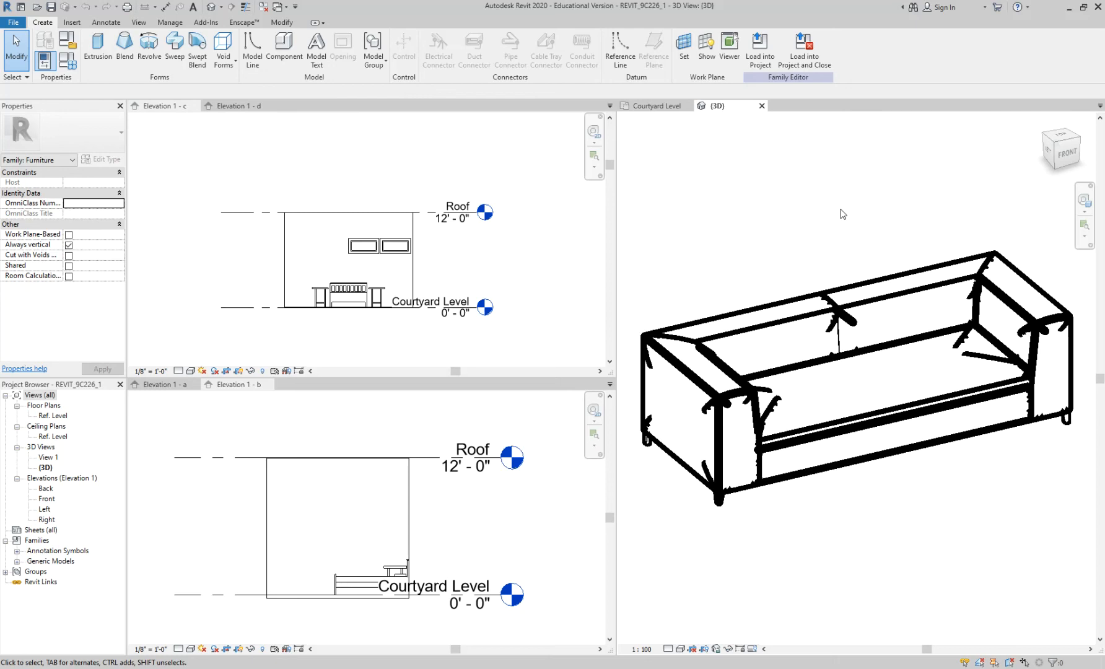
Step: Load the sofa family into the tiny house project, closing the family, and place it rotated against the living area's west wall
left_click(804, 60)
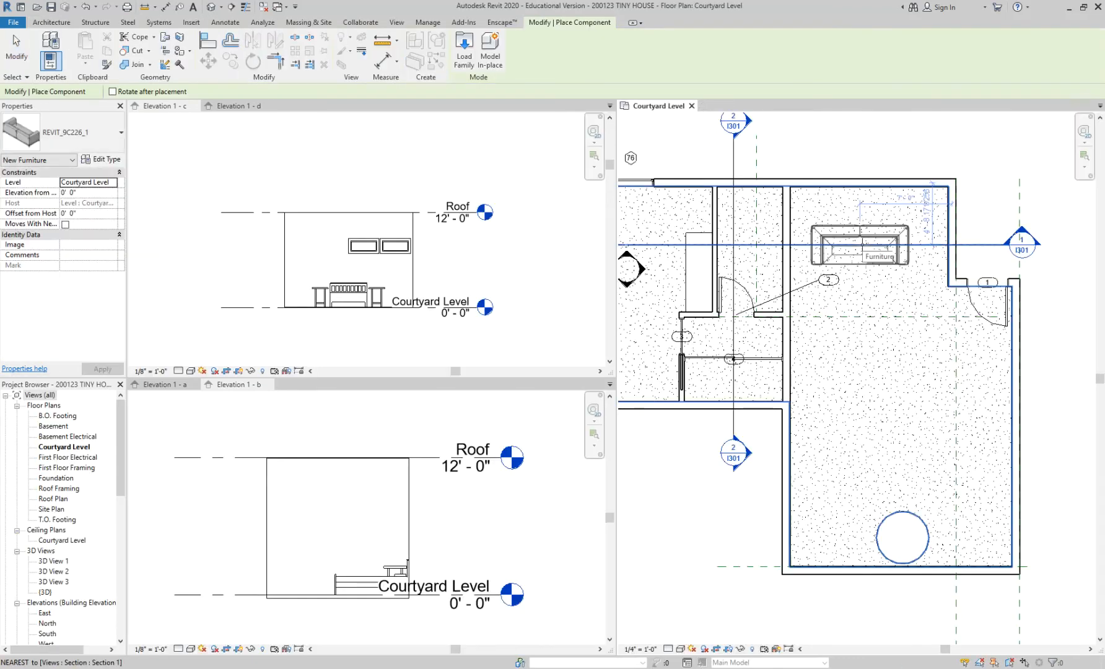
scroll(863, 245, "down", 2)
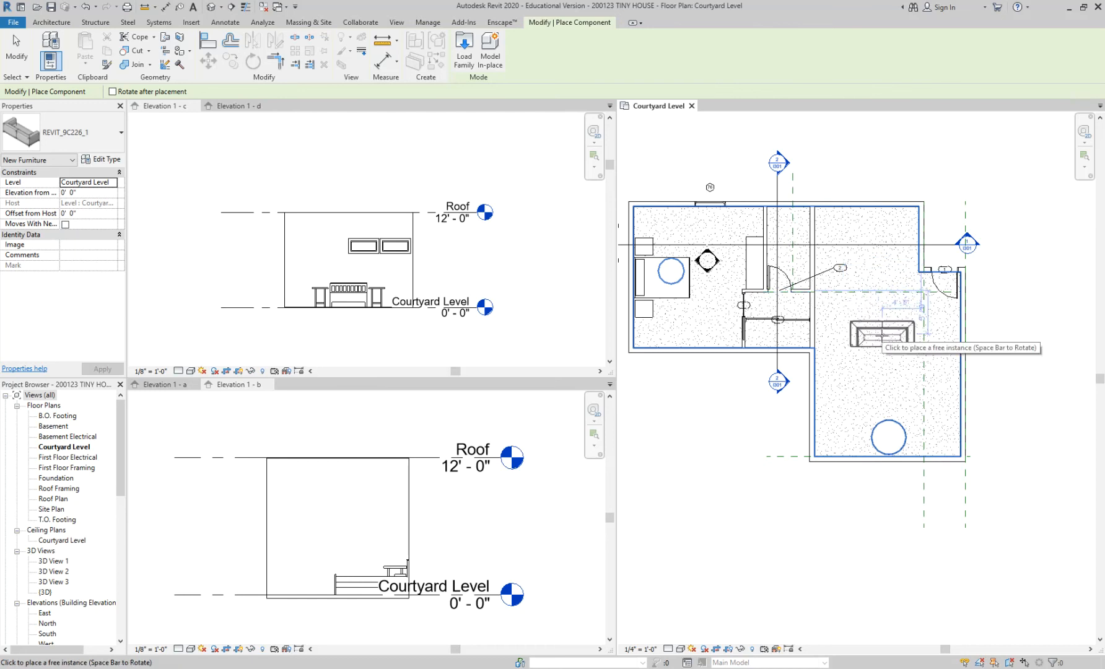
scroll(882, 335, "up", 1)
key("space")
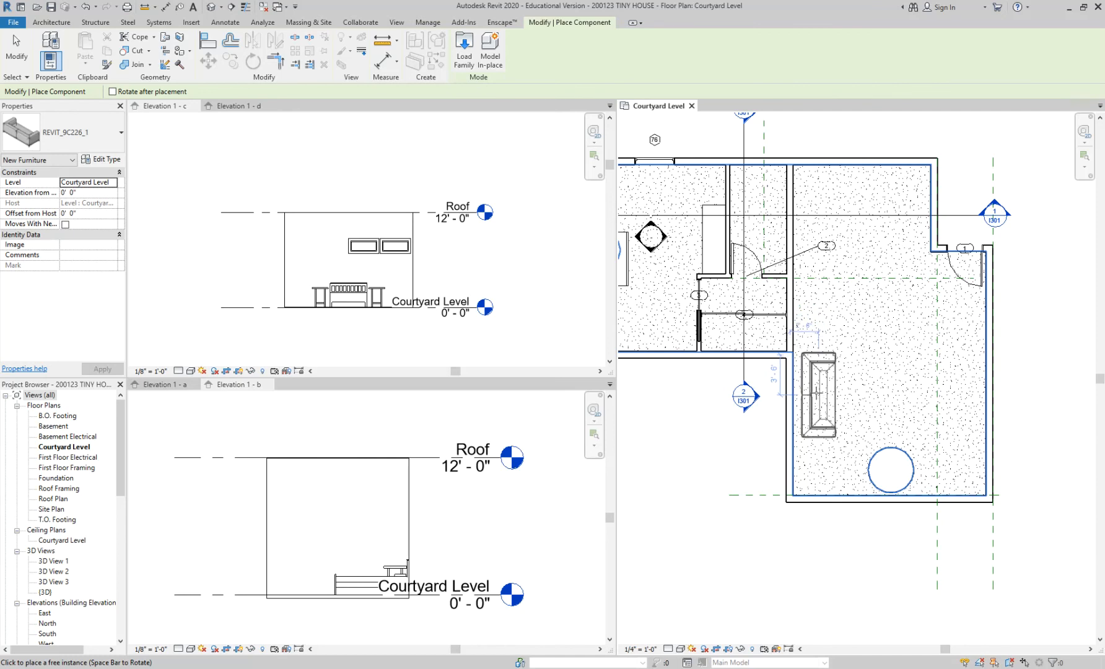
left_click(813, 393)
key("Escape")
key("Escape")
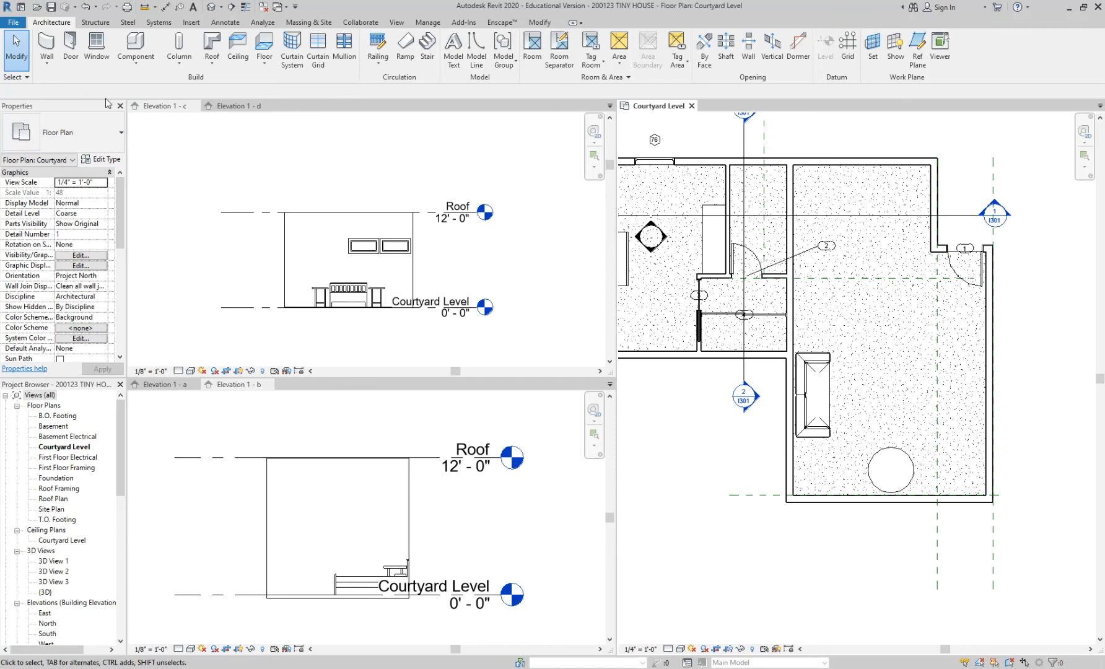
left_click(135, 46)
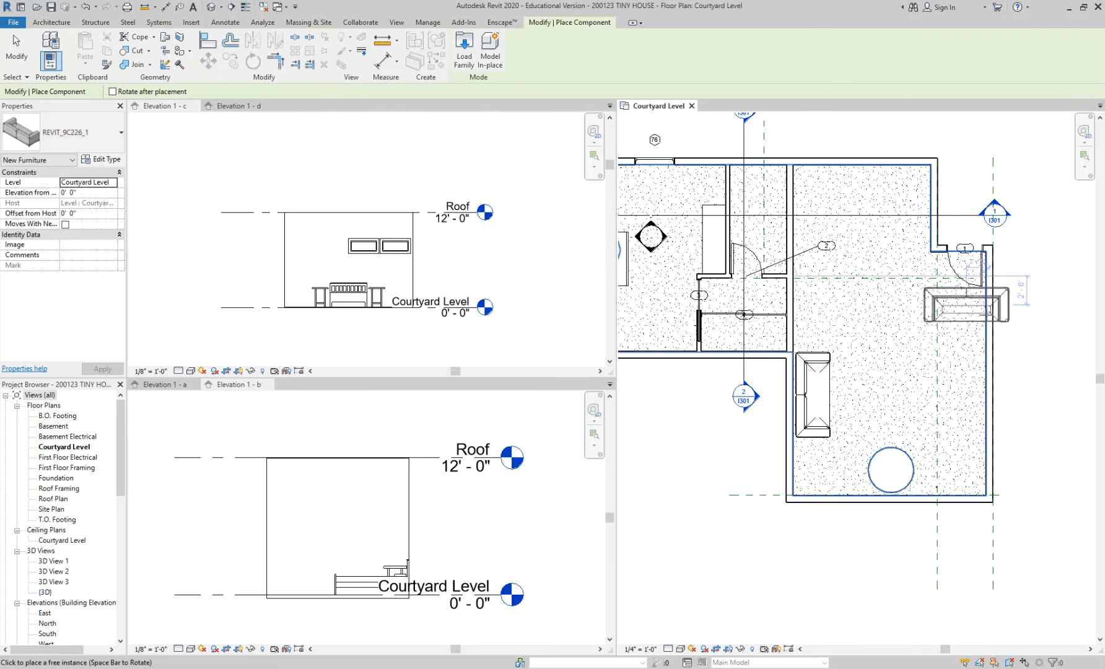
key("Escape")
key("Escape")
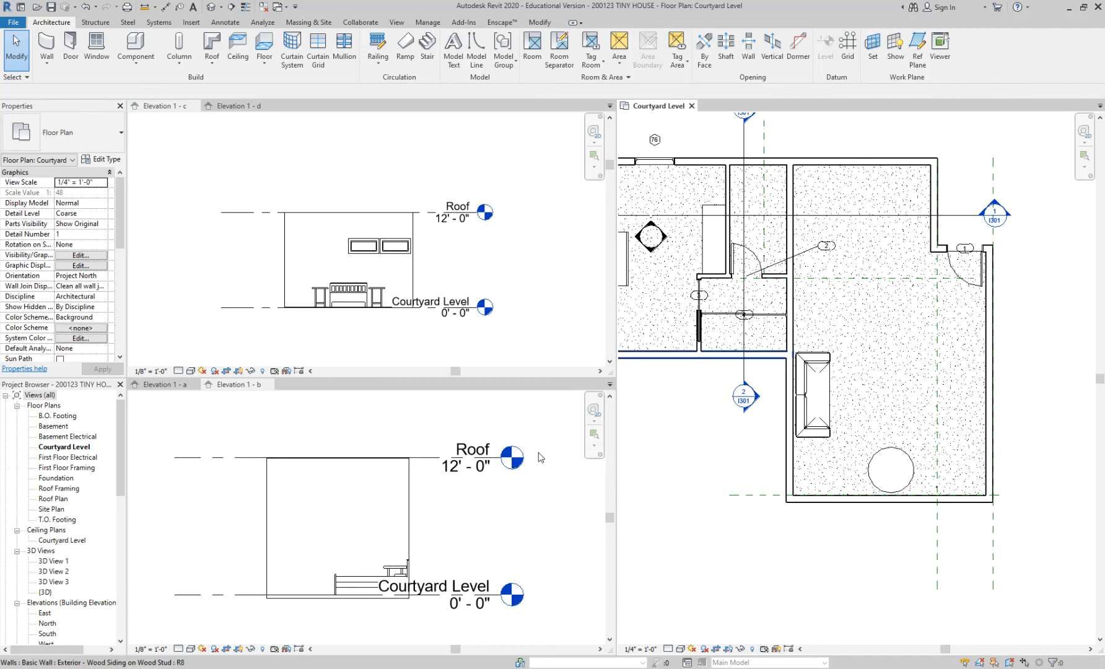
Step: Switch to the browser, follow the course's Polantis (IKEA Objects) link and open the Alex Drawer White object
key("alt+Tab")
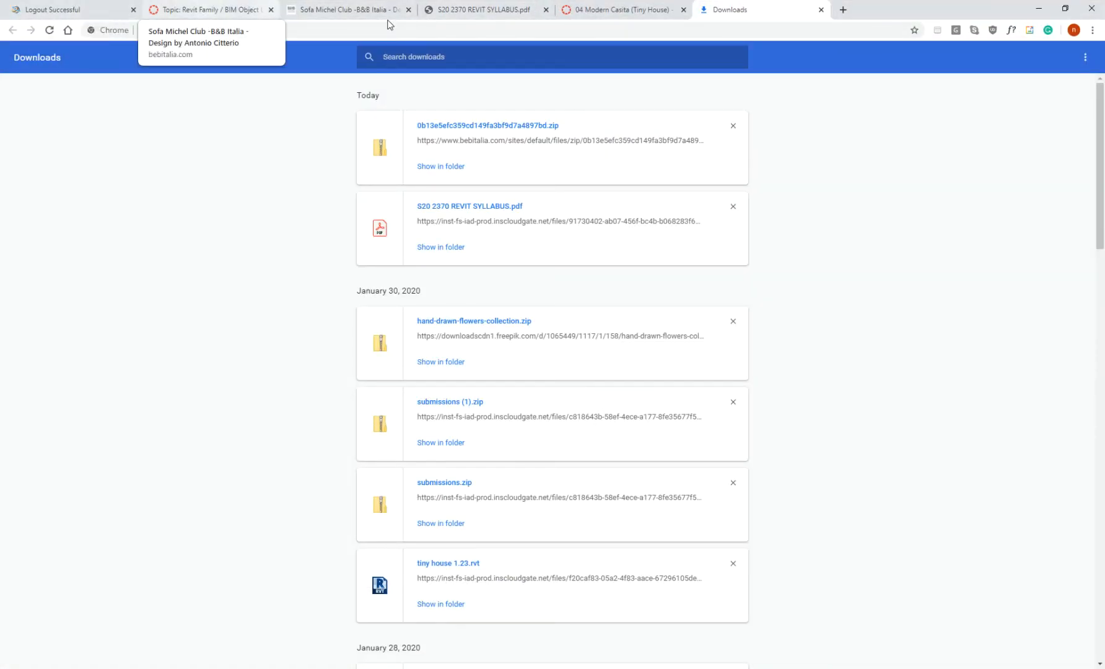
left_click(582, 11)
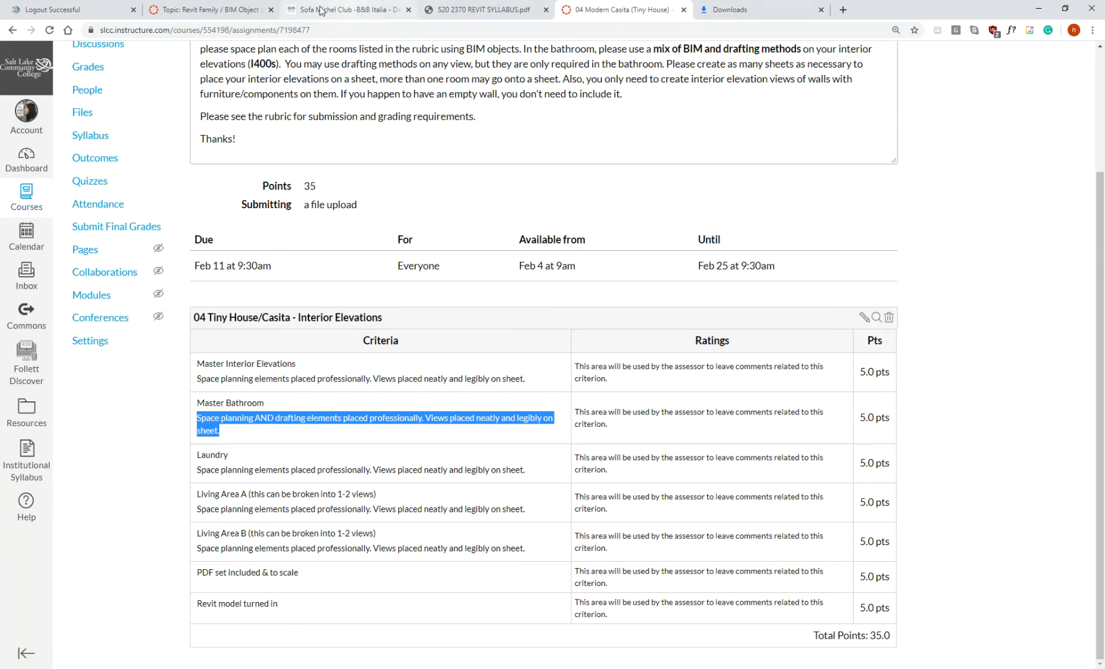
left_click(227, 10)
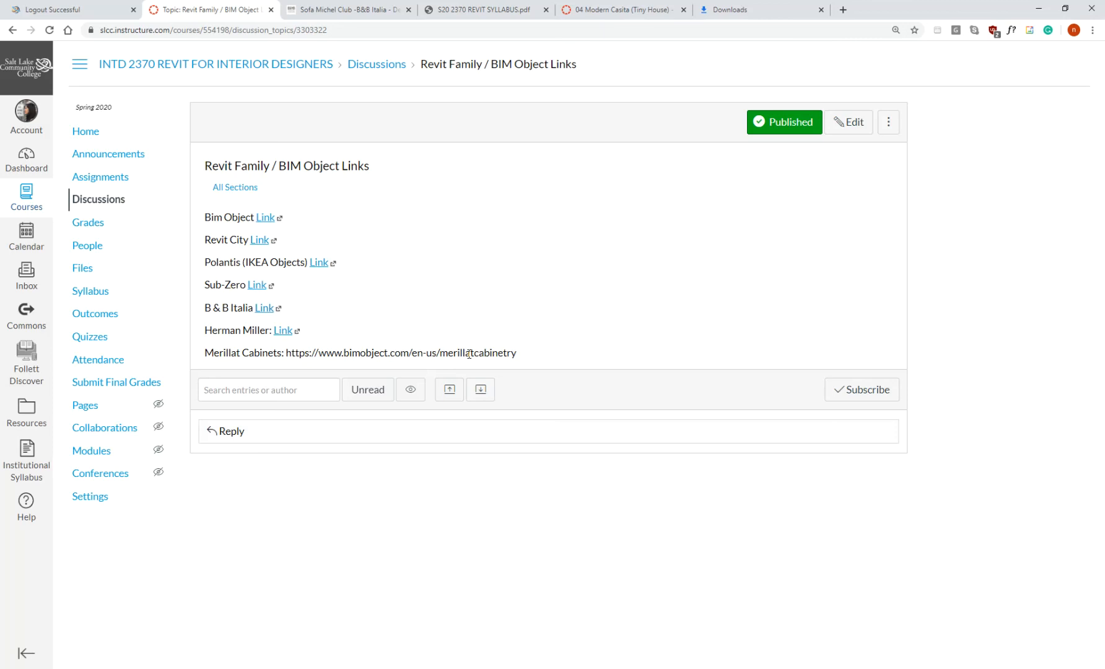
left_click(319, 262)
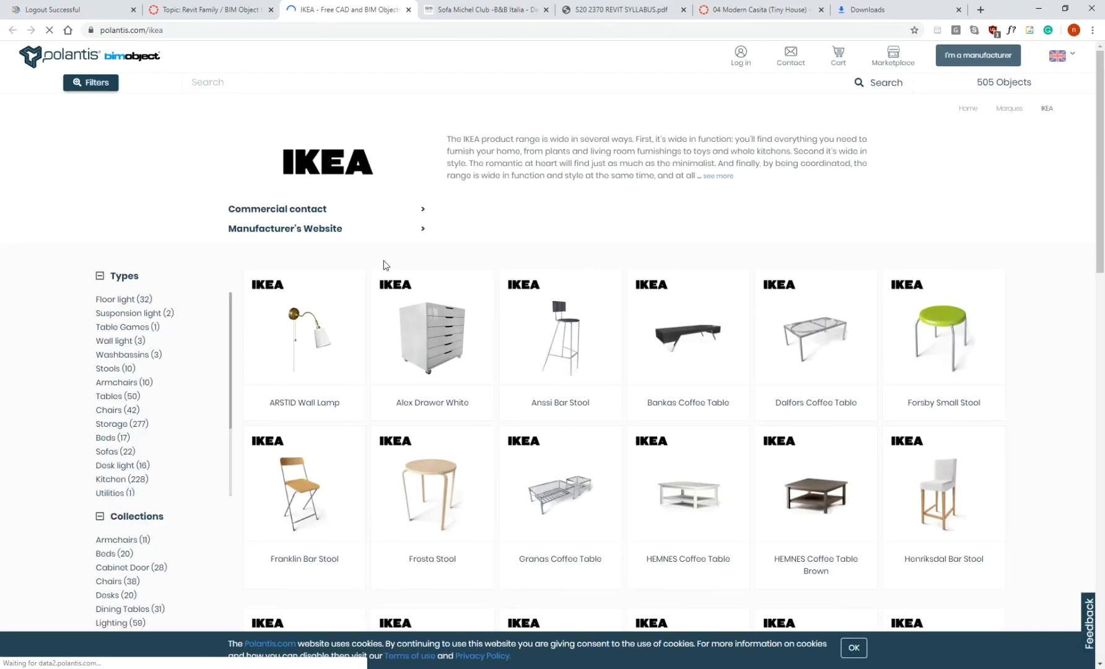
scroll(456, 257, "down", 1)
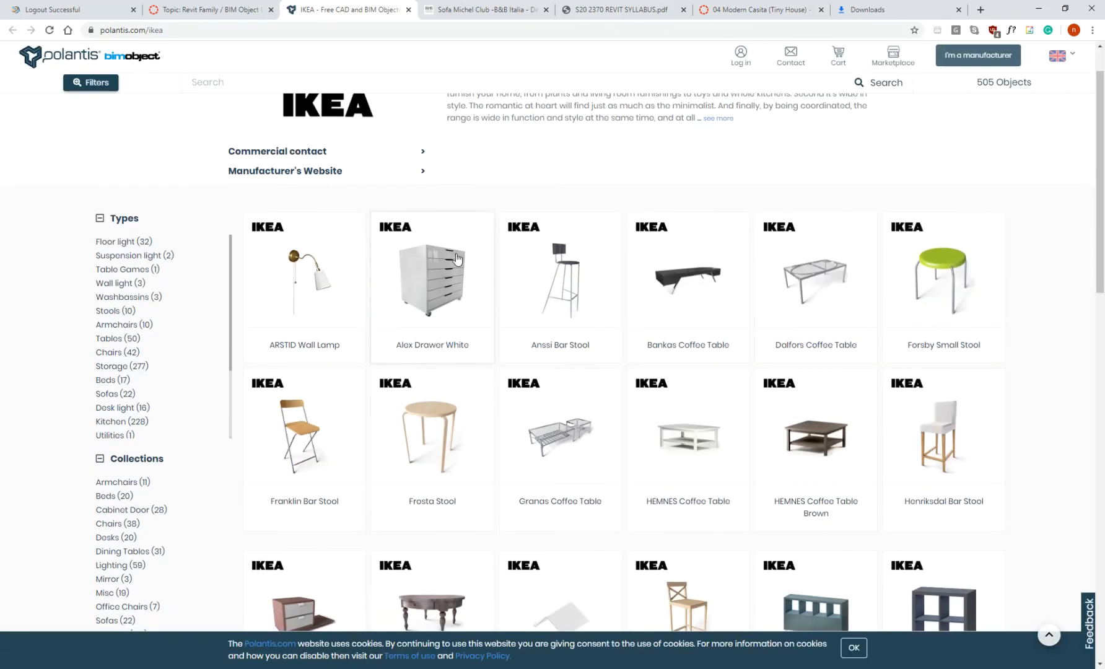
scroll(456, 253, "down", 1)
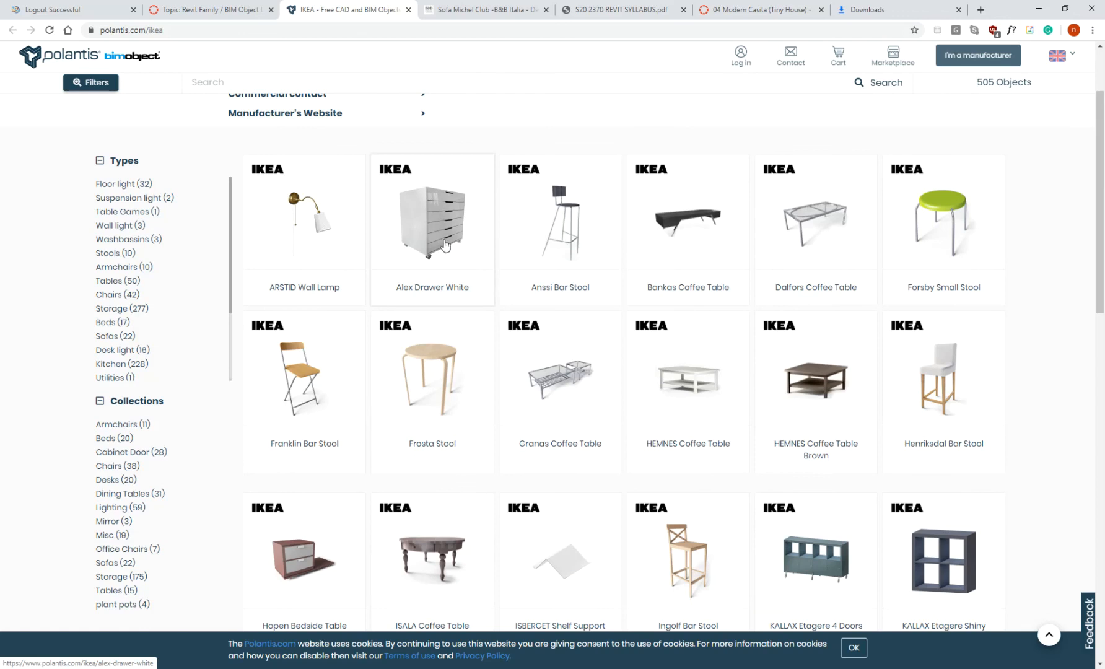
left_click(446, 245)
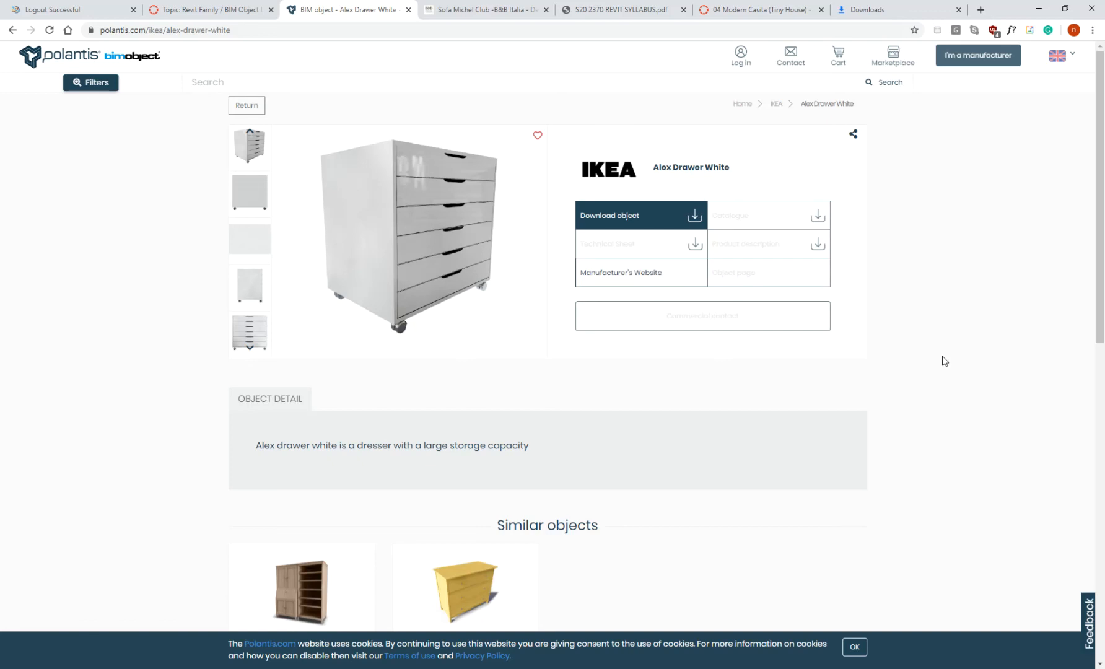
Step: Request the Alex Drawer White download in rfa format and proceed to the BIMobject login
left_click(626, 222)
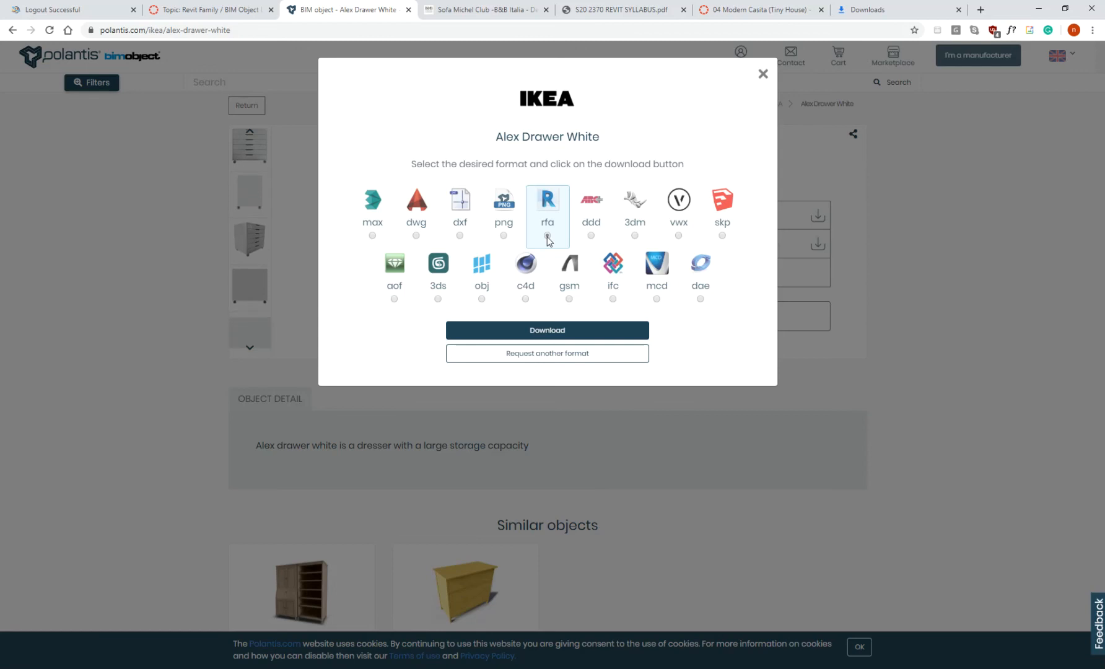
left_click(575, 334)
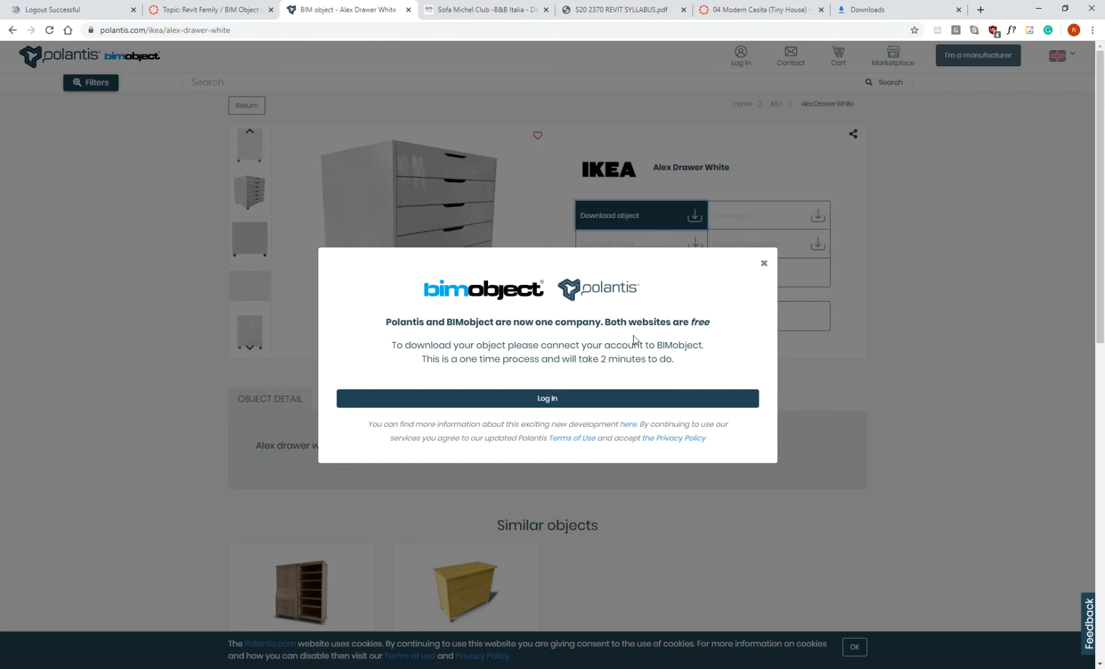
left_click(587, 402)
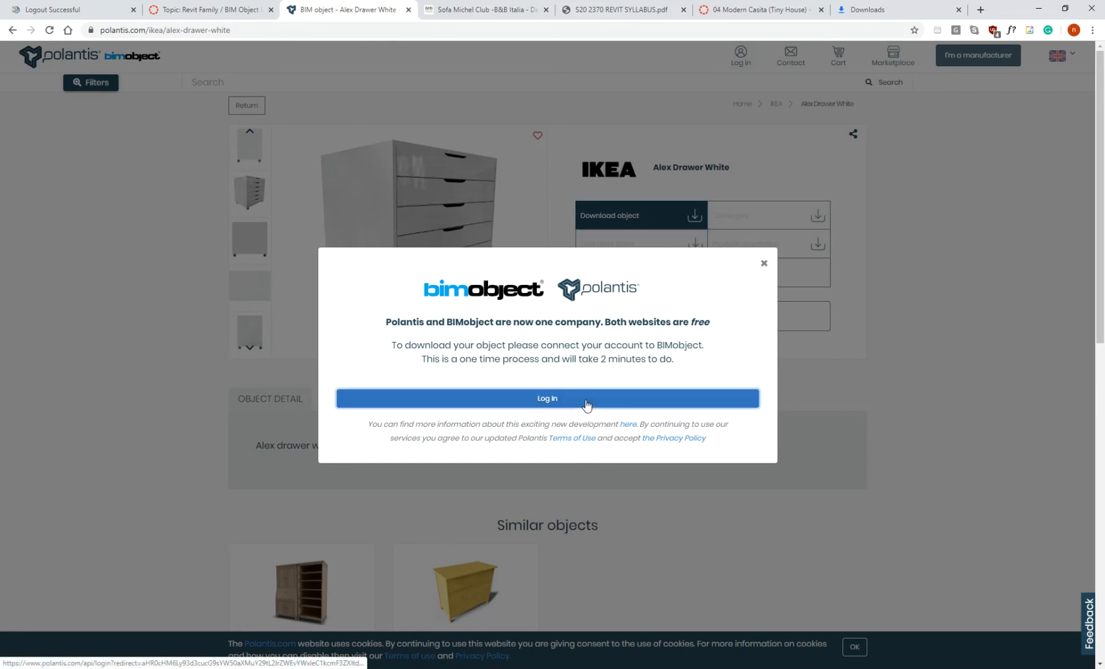
left_click(585, 399)
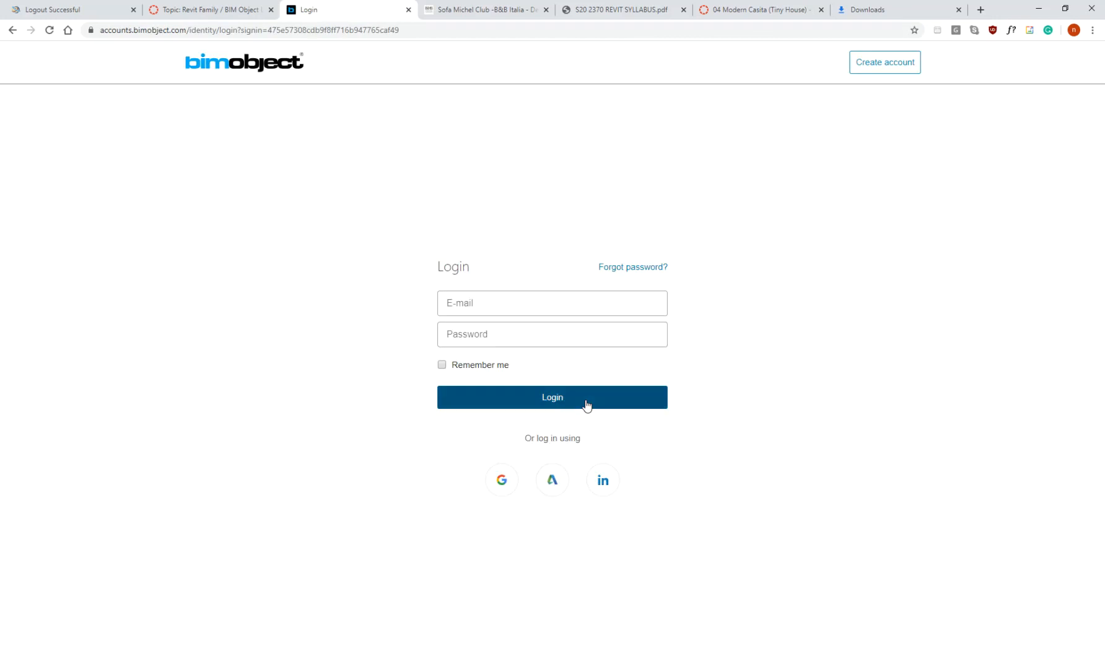
Step: Sign in to BIMobject with the first listed Google account
left_click(516, 307)
left_click(517, 333)
left_click(516, 335)
left_click(503, 477)
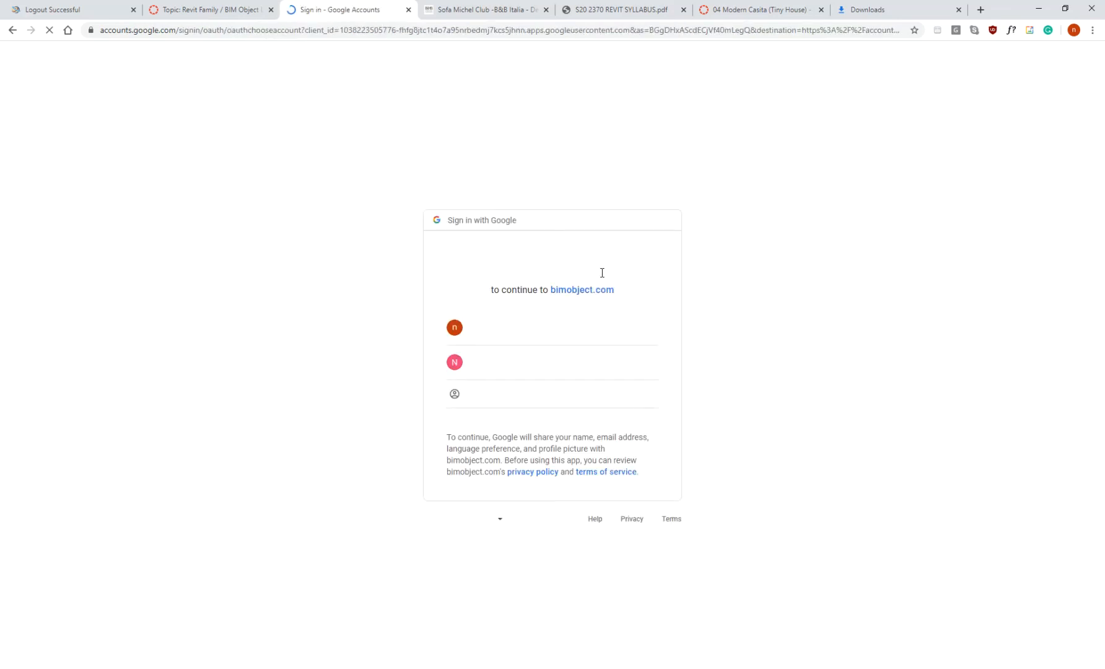
left_click(528, 326)
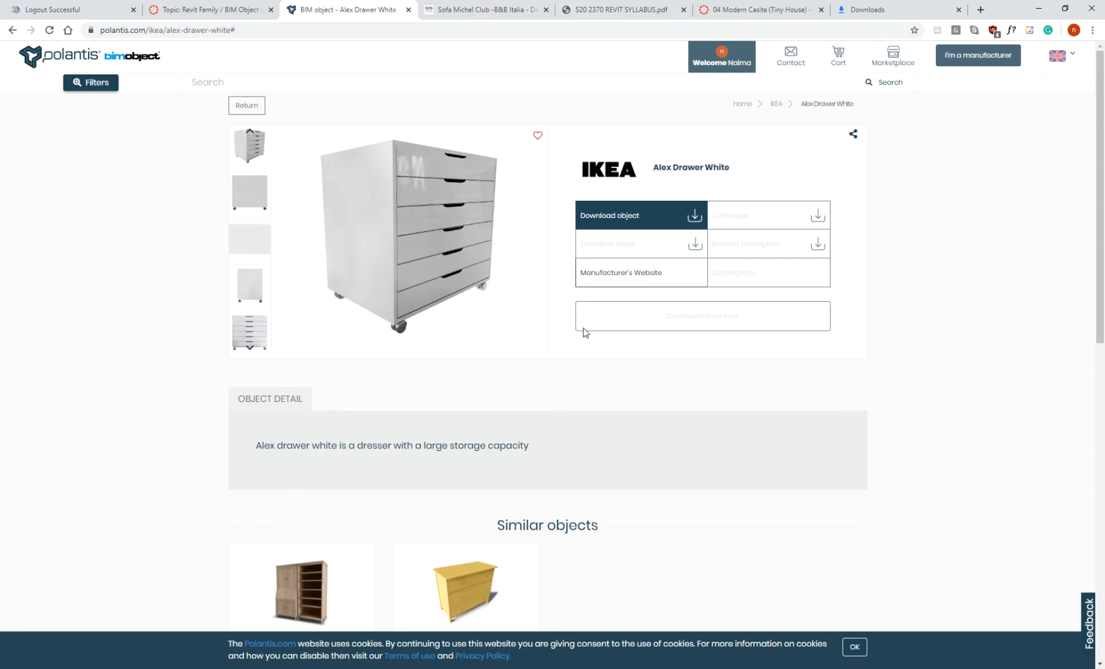
Step: Download the Alex Drawer White object in rfa format and dismiss the browser's download bar
left_click(632, 226)
left_click(549, 238)
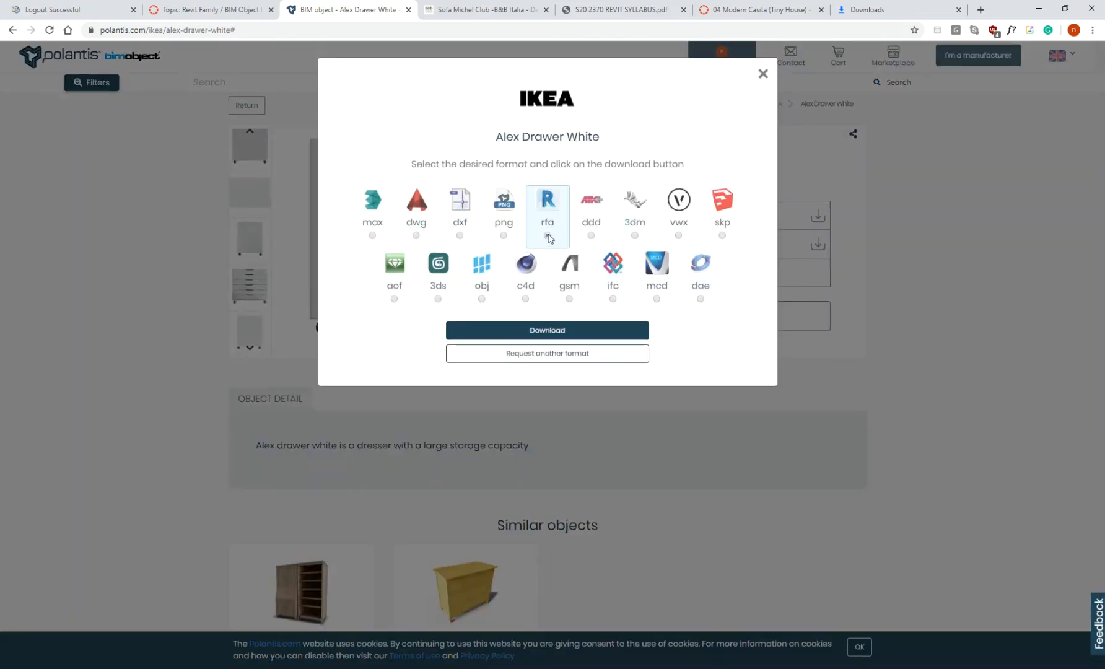
left_click(553, 328)
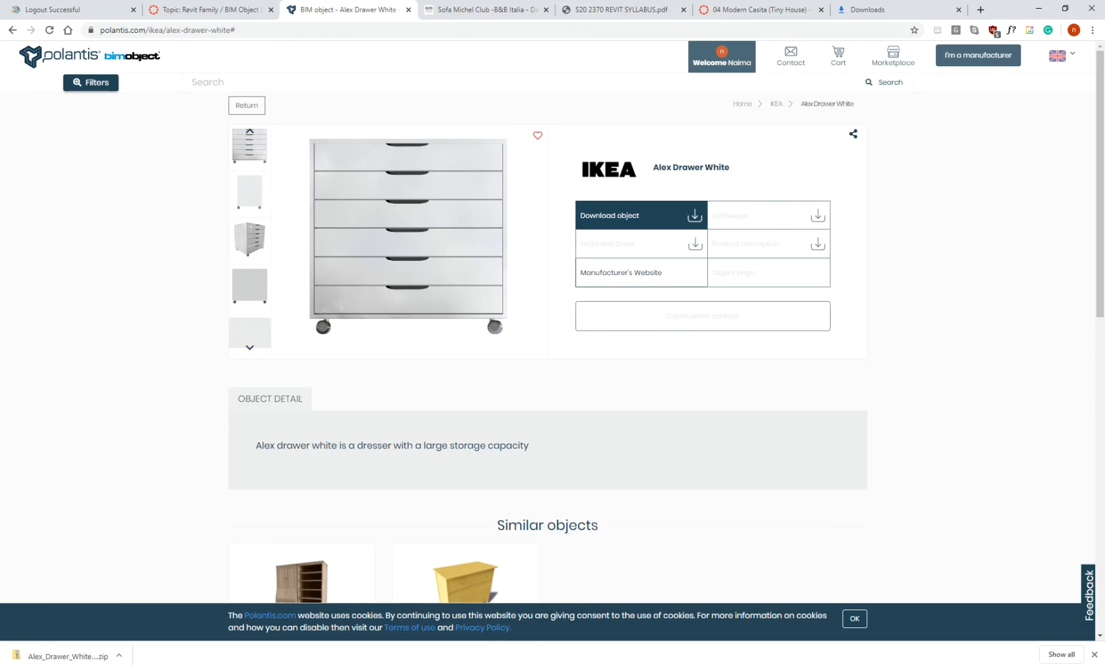
left_click(1094, 654)
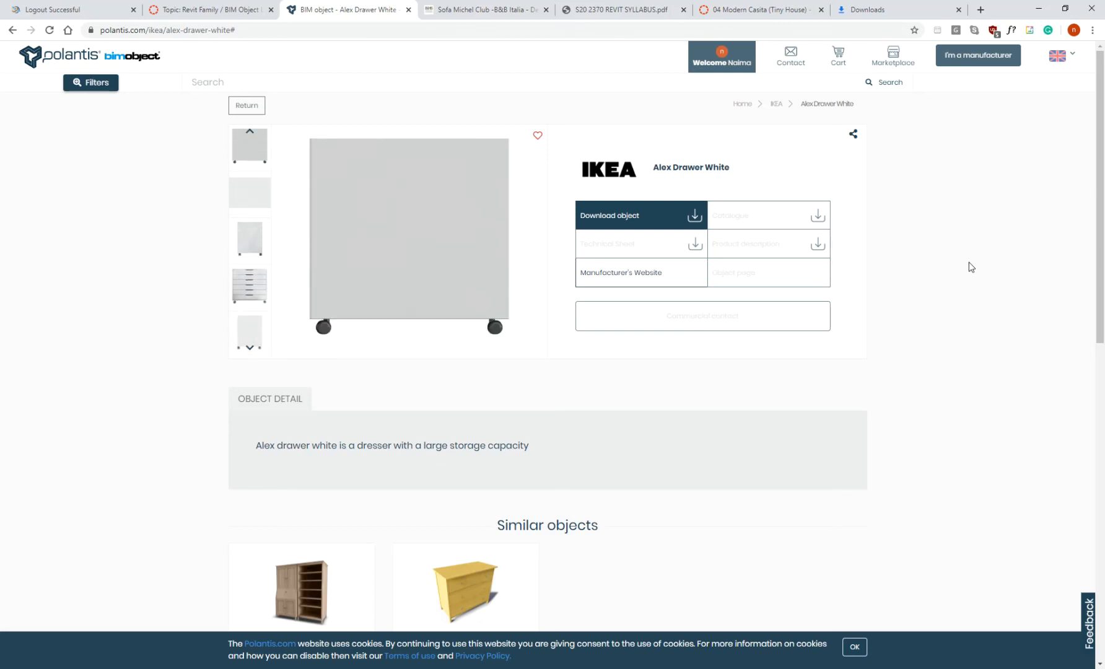
Step: Open the IKE040001_rfa folder inside the downloaded Alex_Drawer_White_rfa zip and view the IKEA-Alex_drawer_white-Cat PDF
left_click(958, 10)
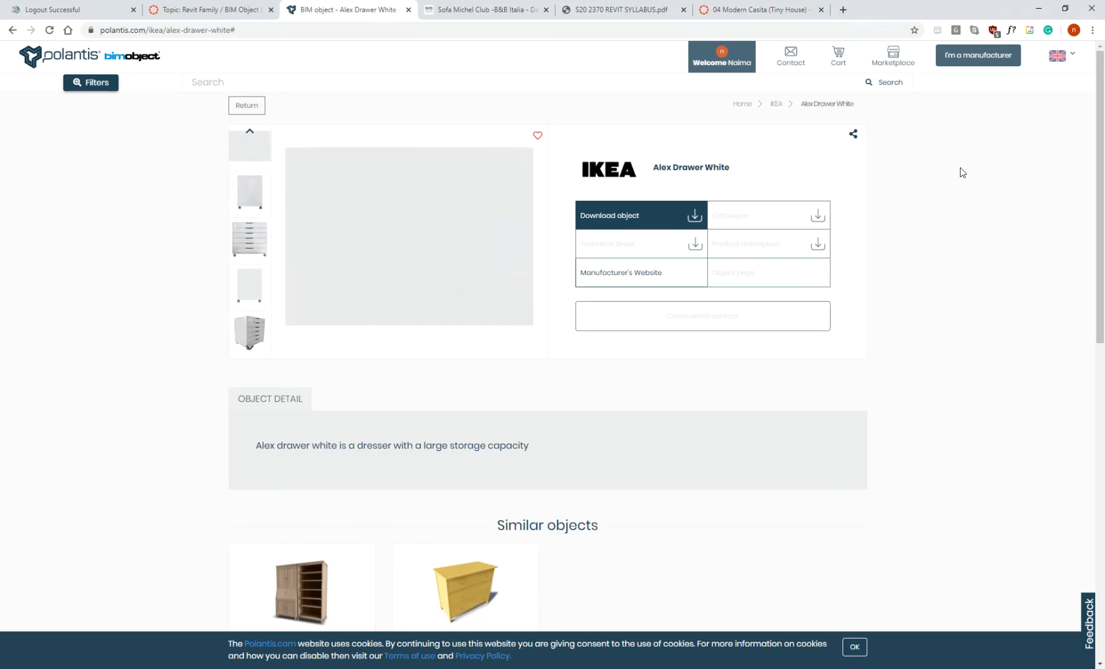
key("ctrl+j")
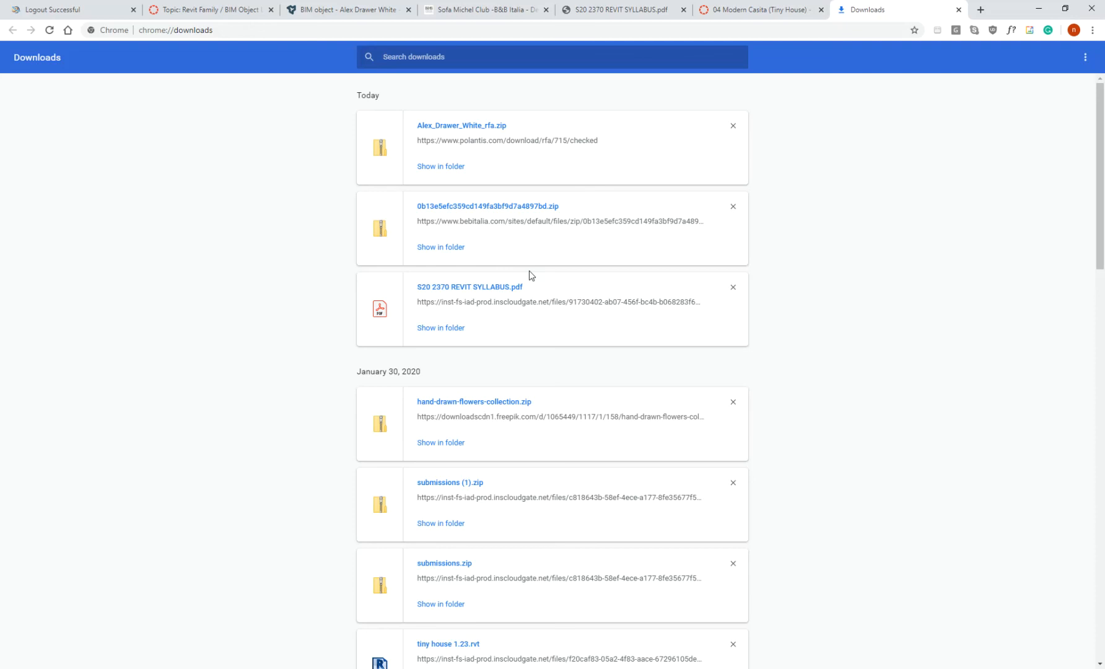
left_click(453, 168)
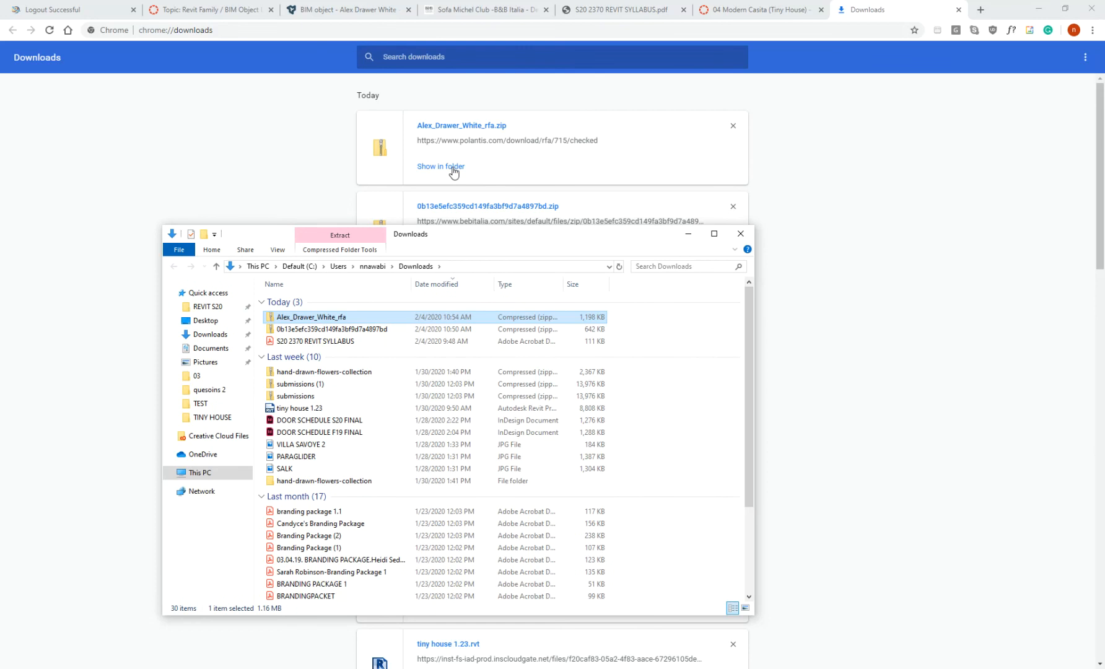
double_click(325, 322)
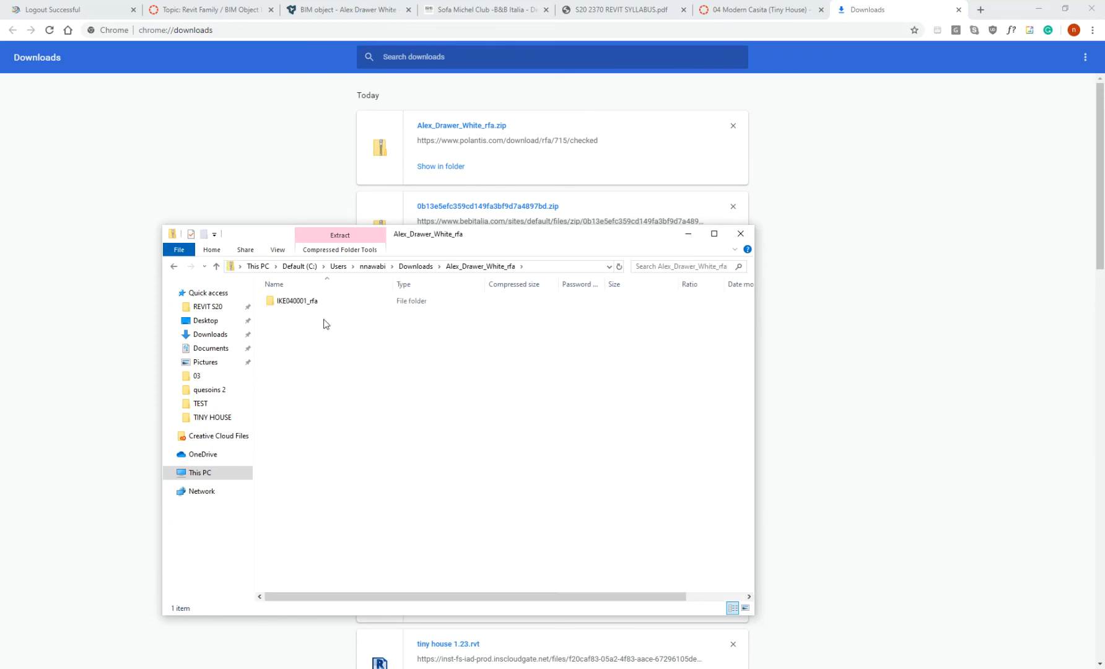
left_click(297, 302)
double_click(297, 302)
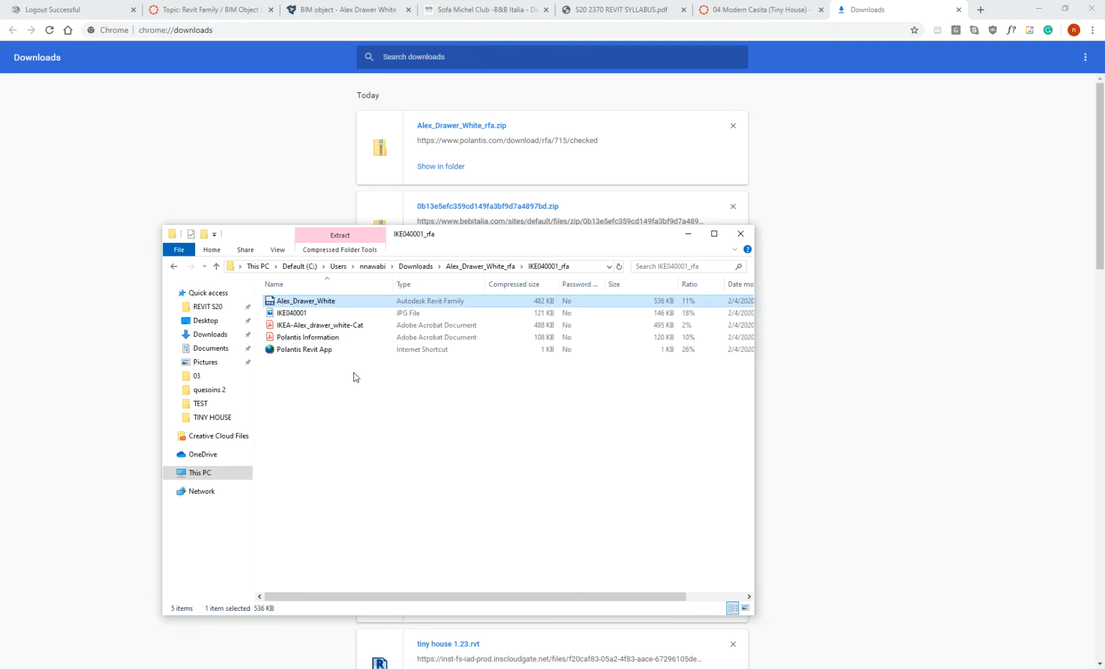
left_click(305, 326)
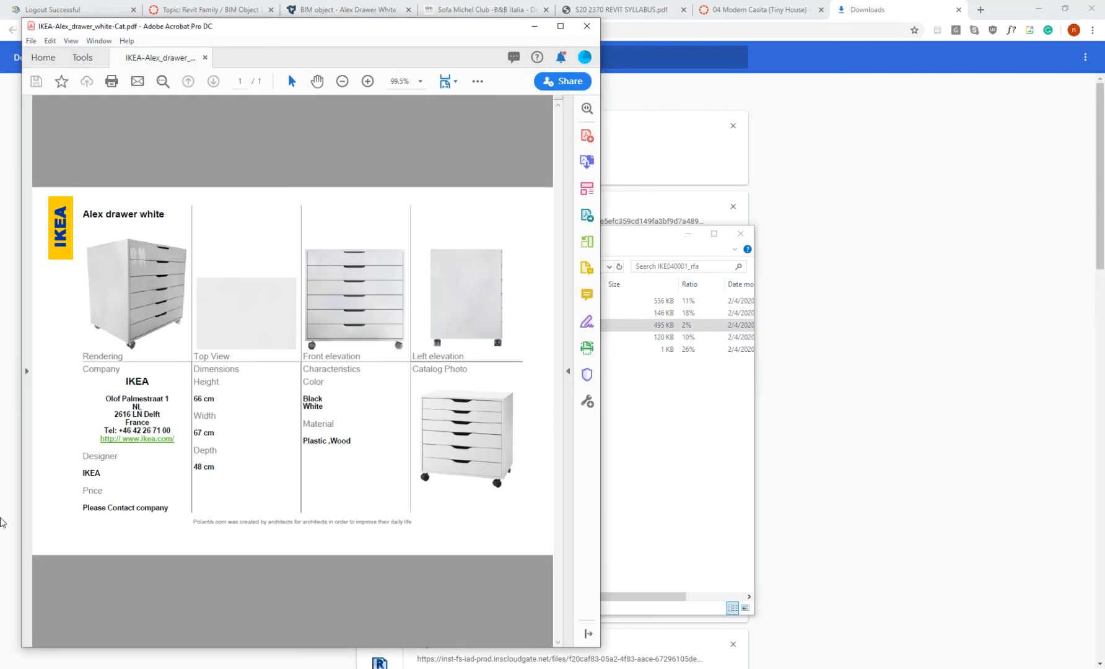
left_click(587, 26)
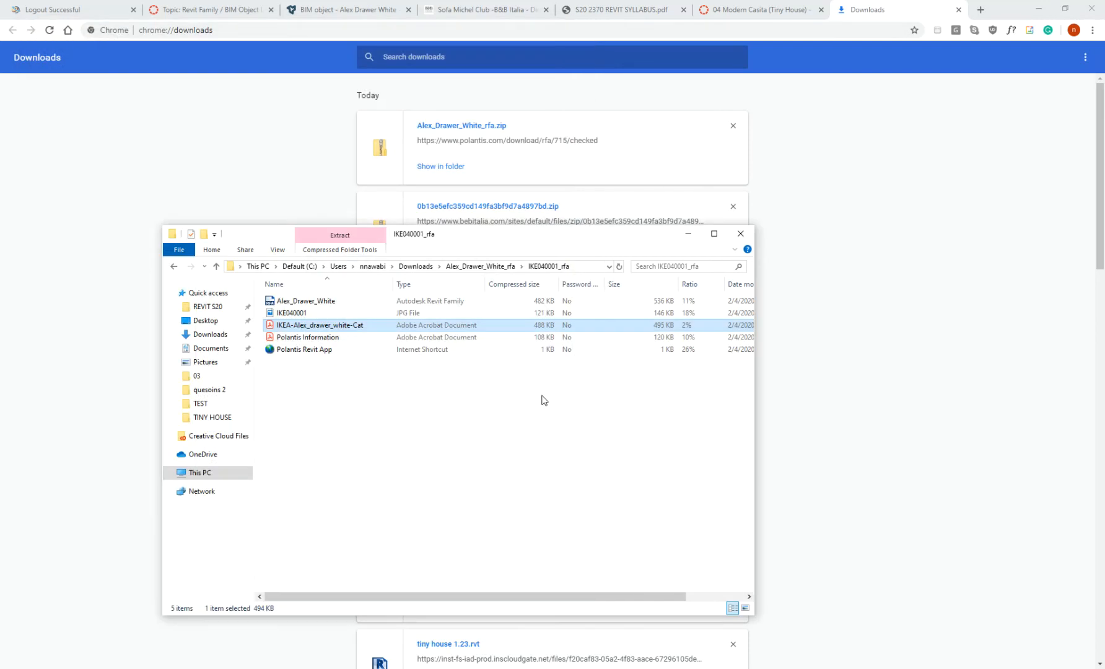
Step: Open the Alex_Drawer_White family in Revit with the model upgraded to Revit 2020, and load it into the project, closing the family
double_click(293, 302)
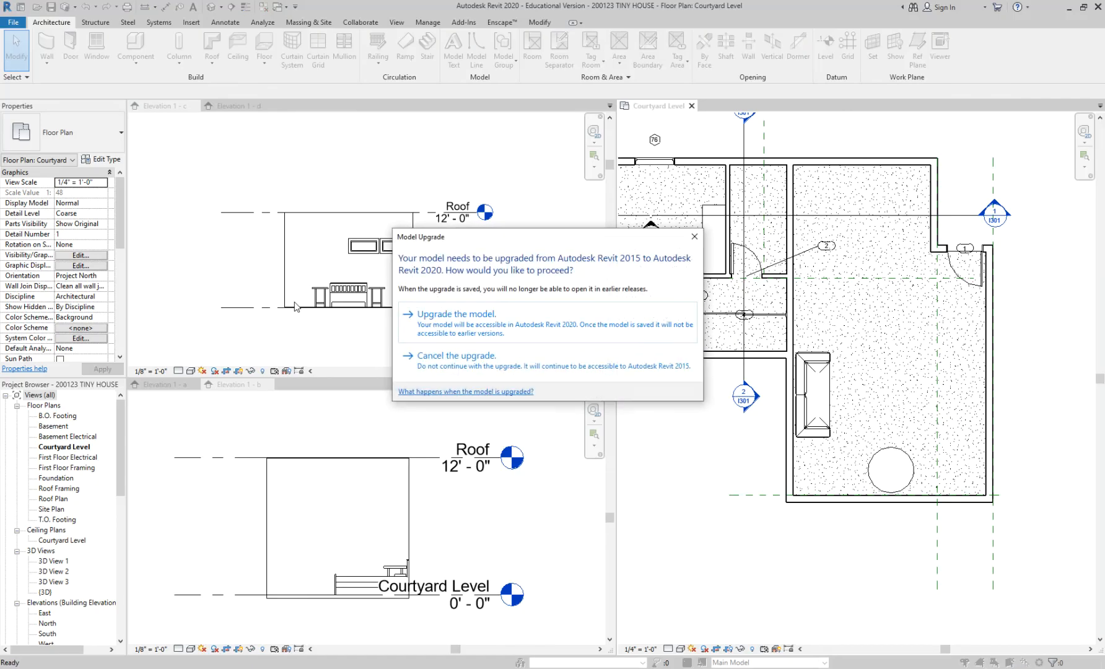
left_click(444, 314)
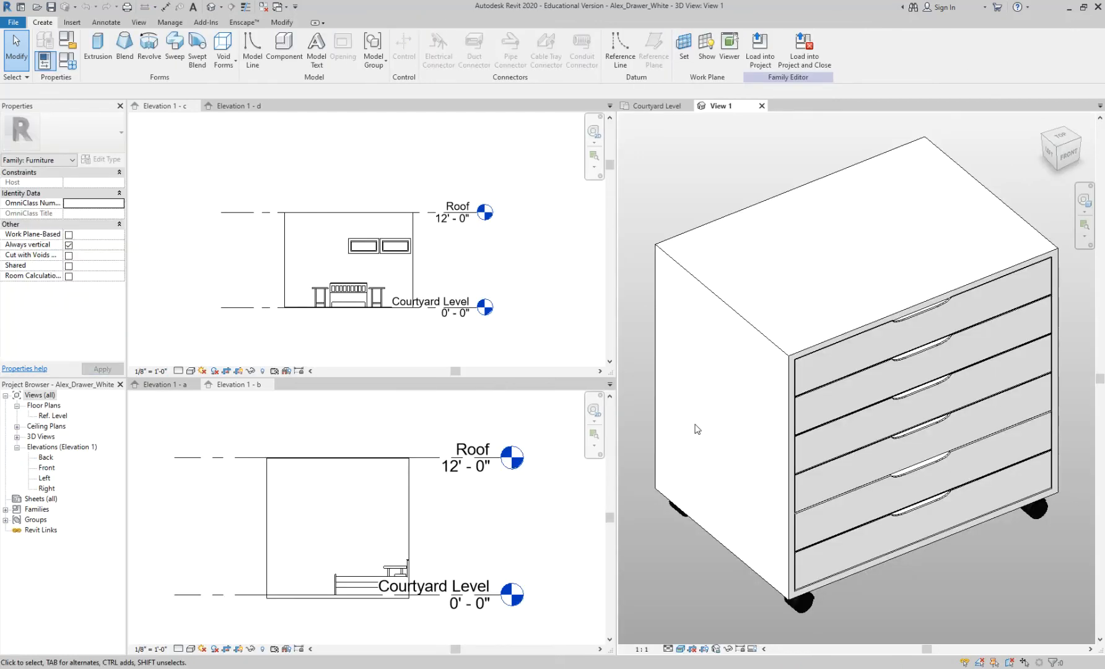
left_click(799, 66)
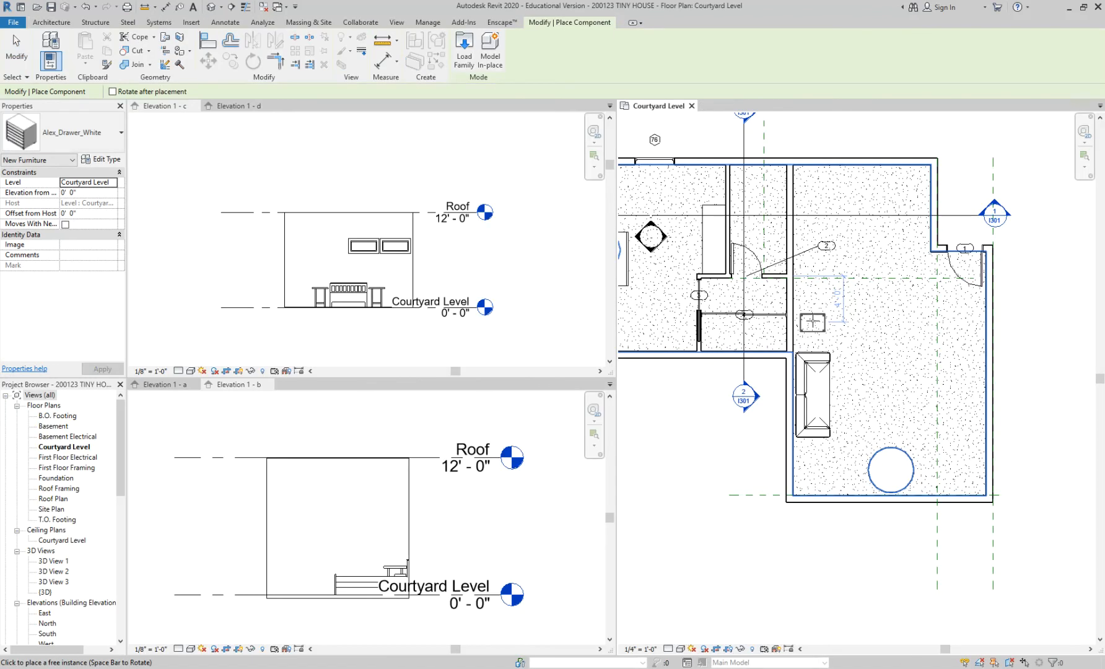
Step: Place the Alex drawer unit, rotated 90 degrees, against the west wall just below the sofa in the Courtyard Level plan
scroll(827, 464, "up", 3)
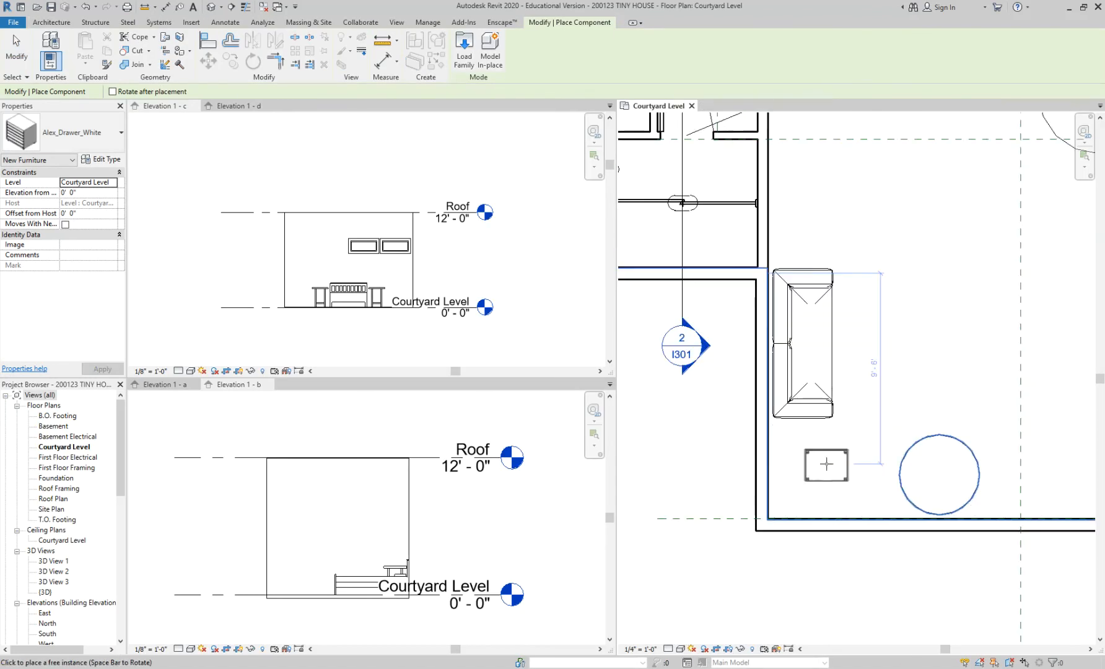
key("space")
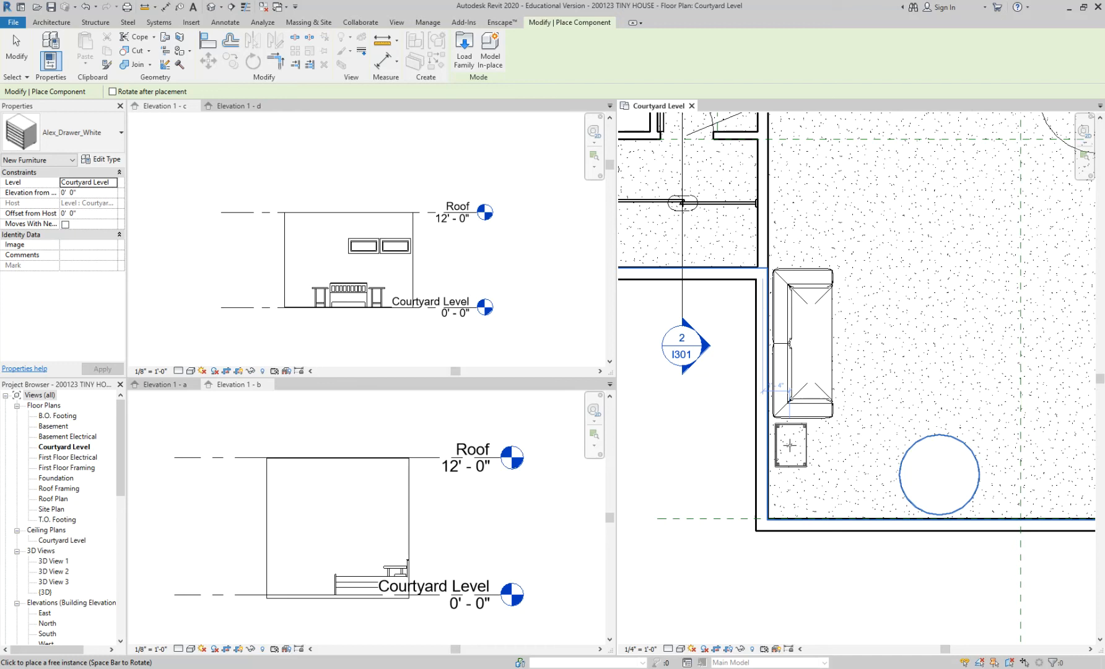
left_click(791, 445)
key("Escape")
key("Escape")
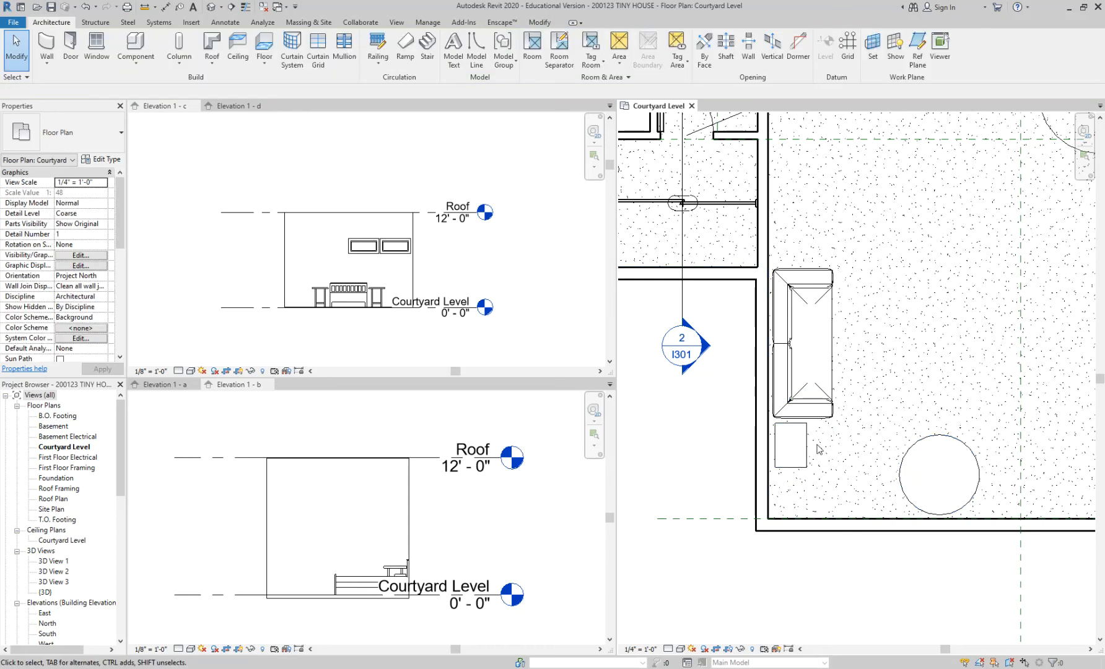
Step: Switch to Chrome and examine the Master Interior Elevations criterion in the 04 Modern Casita (Tiny House) assignment rubric
scroll(819, 449, "down", 3)
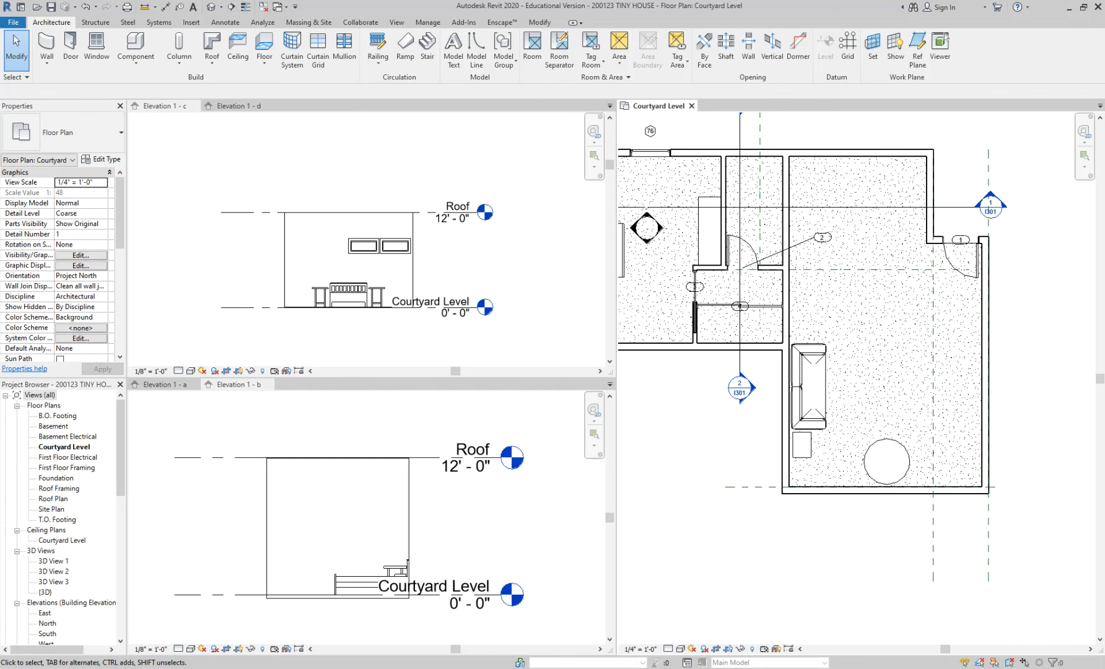
key("alt+Tab")
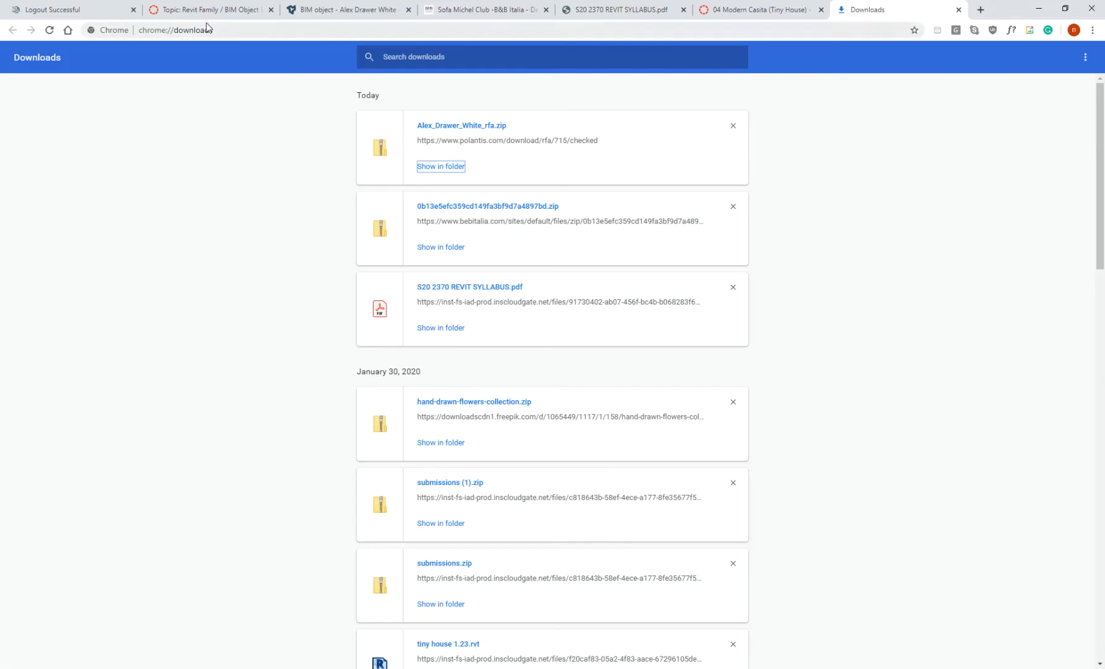
left_click(696, 8)
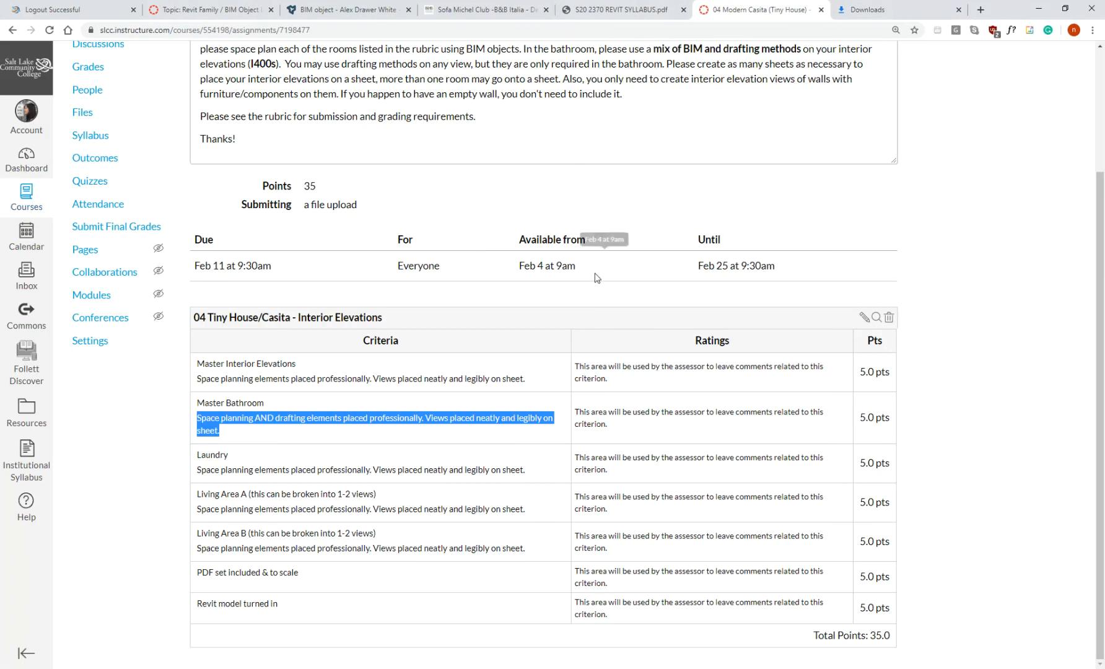
left_click(286, 371)
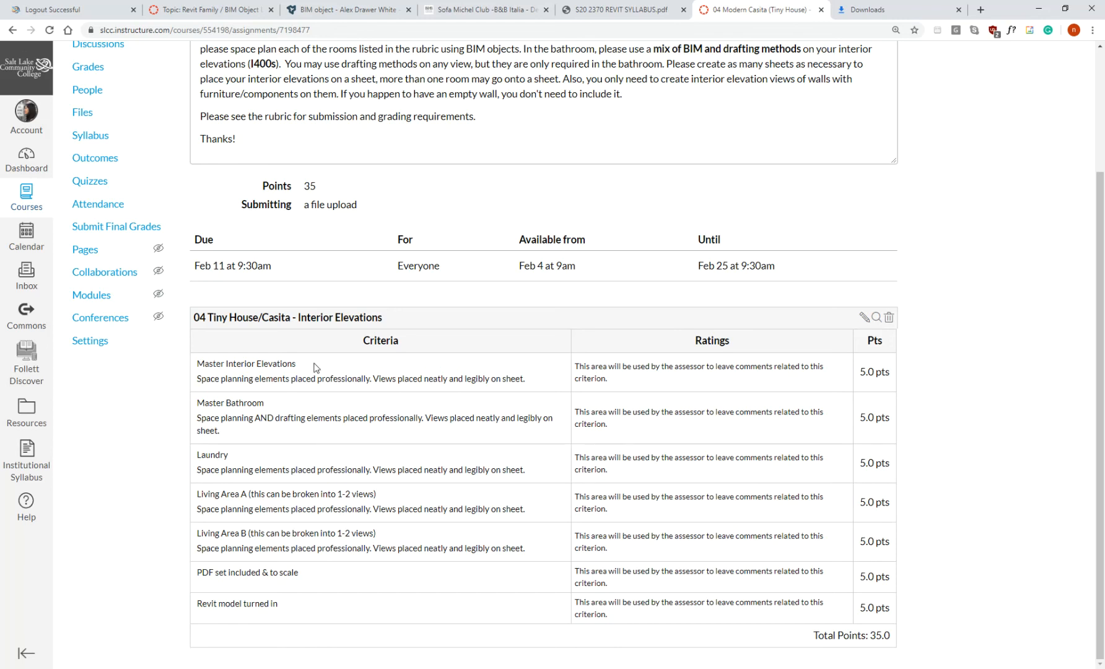
left_click_drag(197, 378, 297, 379)
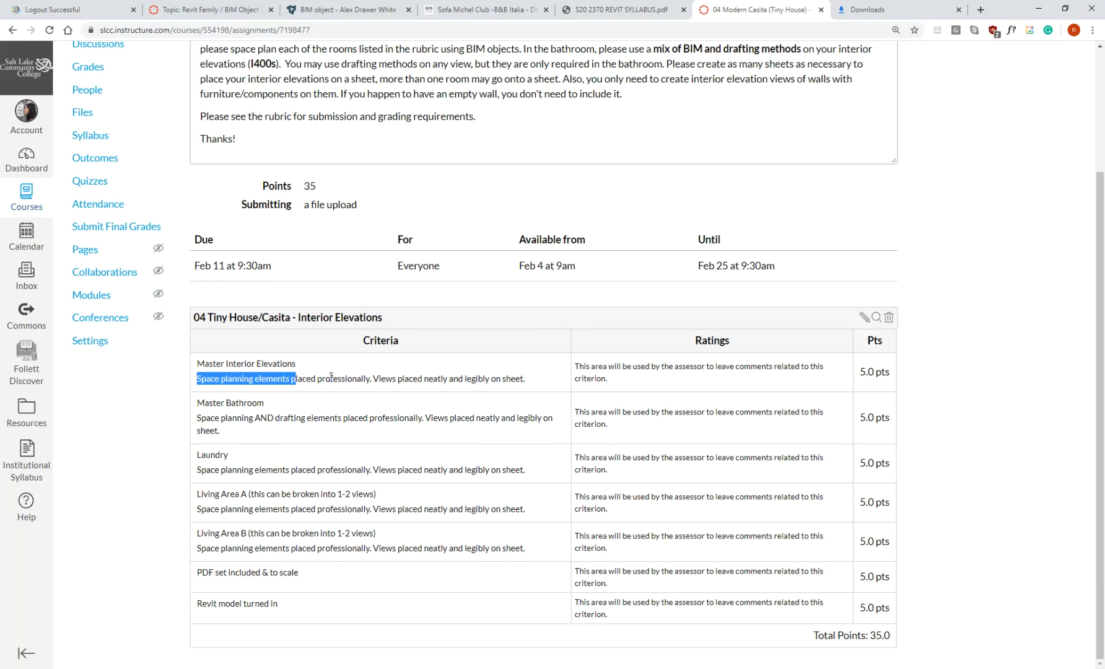
left_click_drag(371, 375, 466, 378)
left_click_drag(511, 378, 367, 382)
left_click(528, 380)
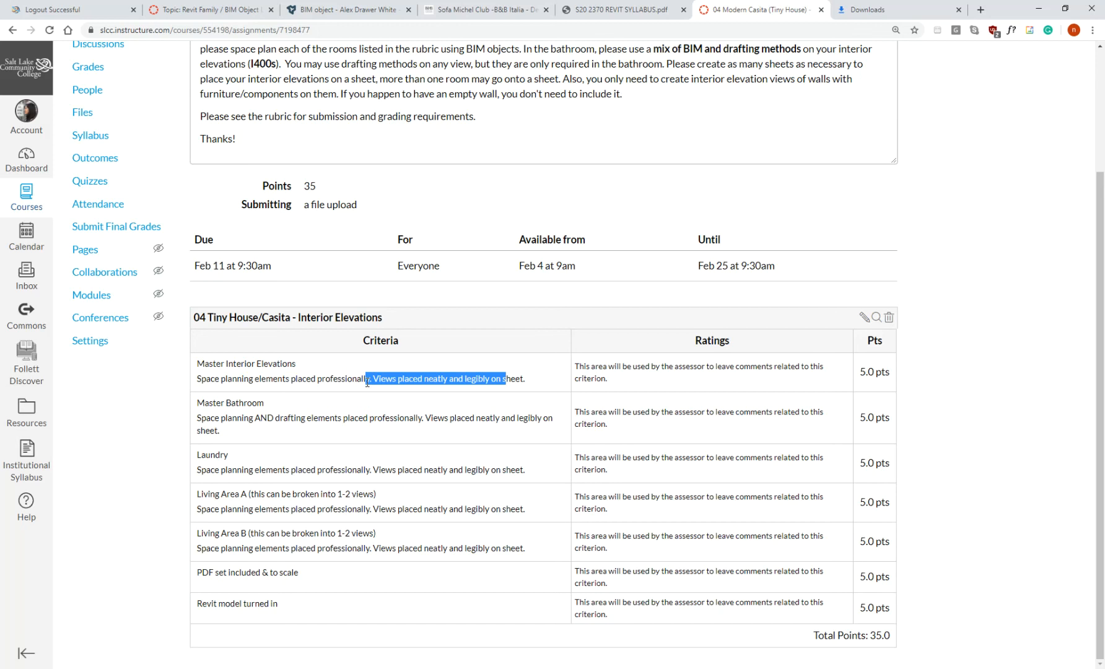
left_click(370, 397)
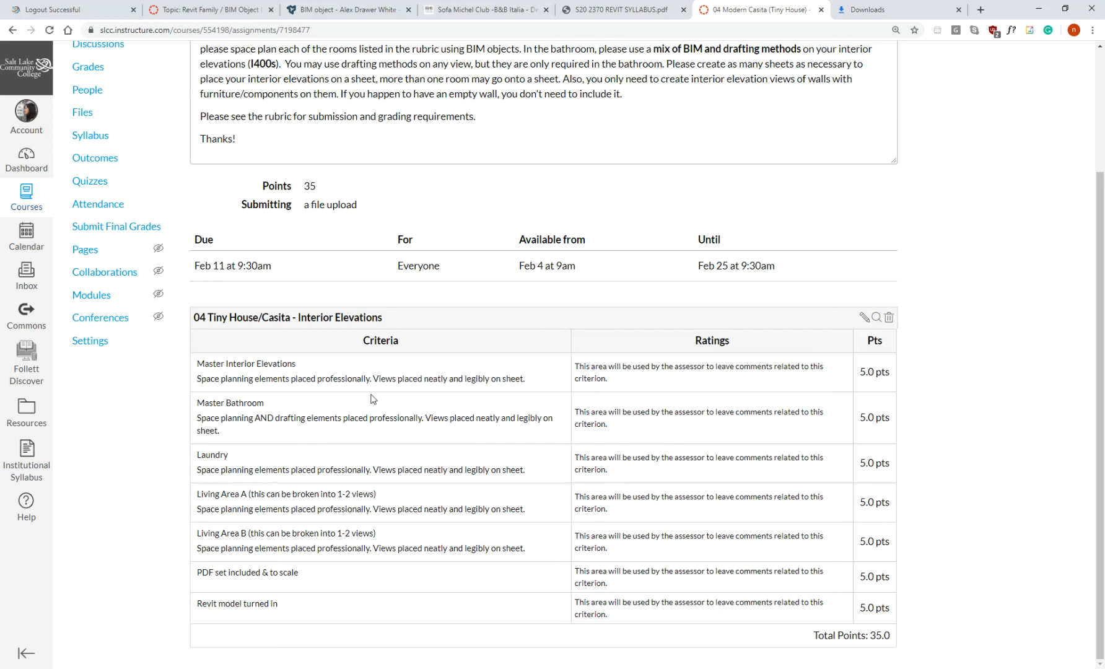
left_click_drag(372, 379, 197, 379)
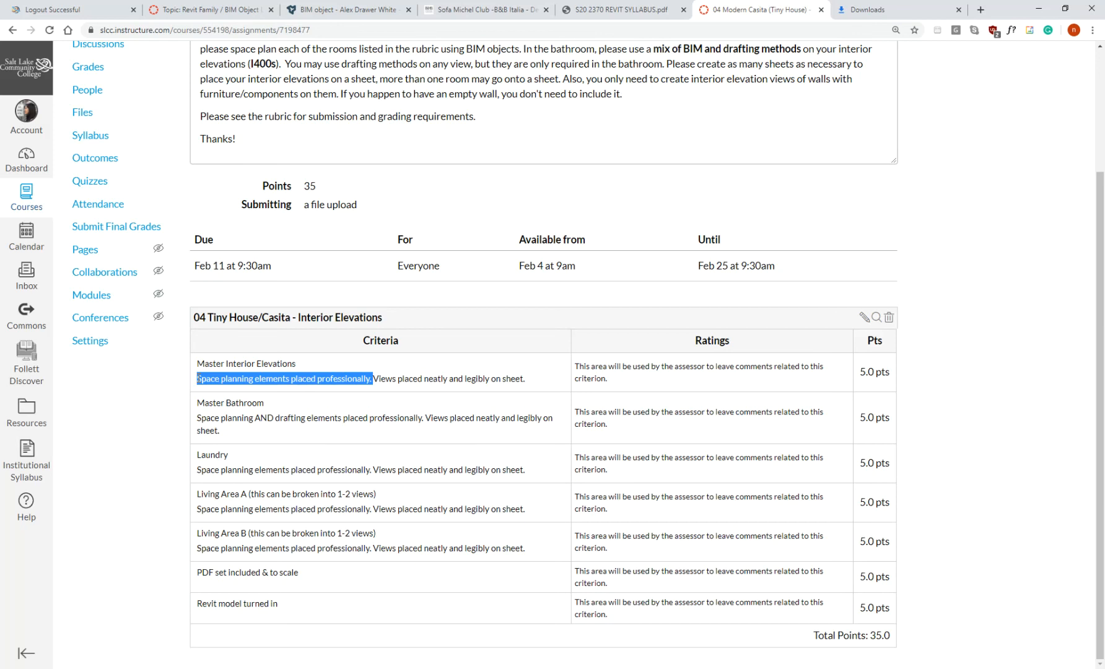
left_click(375, 379)
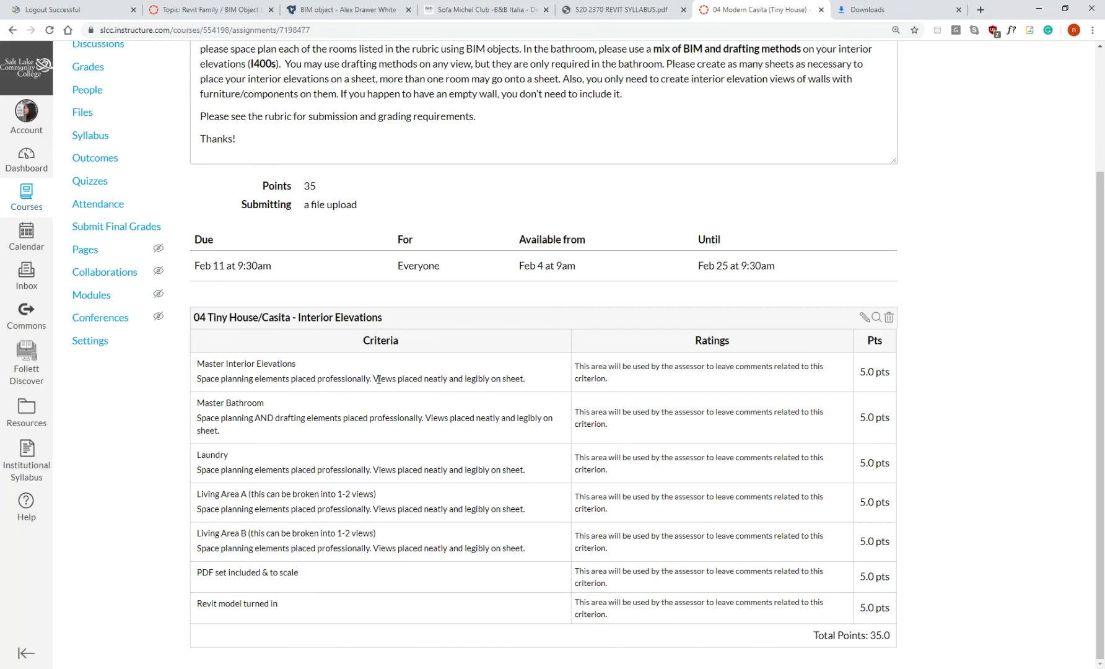
left_click_drag(373, 378, 525, 379)
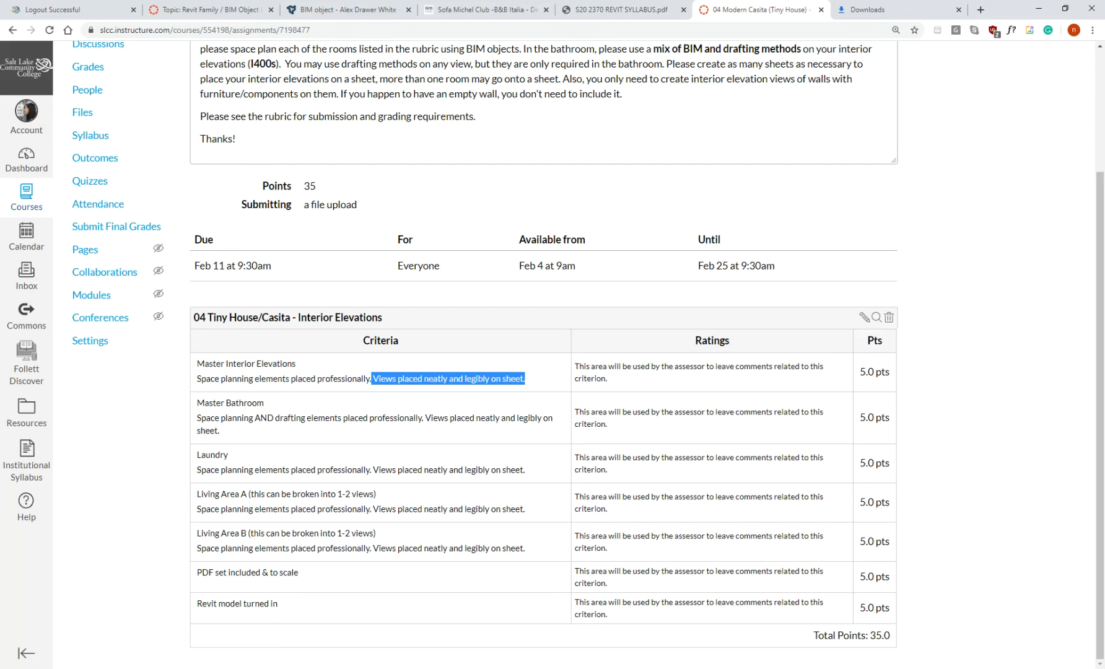
Step: Compare the sheet list in Revit's project browser with the I400s sheet numbering in the Canvas assignment description
key("alt+Tab")
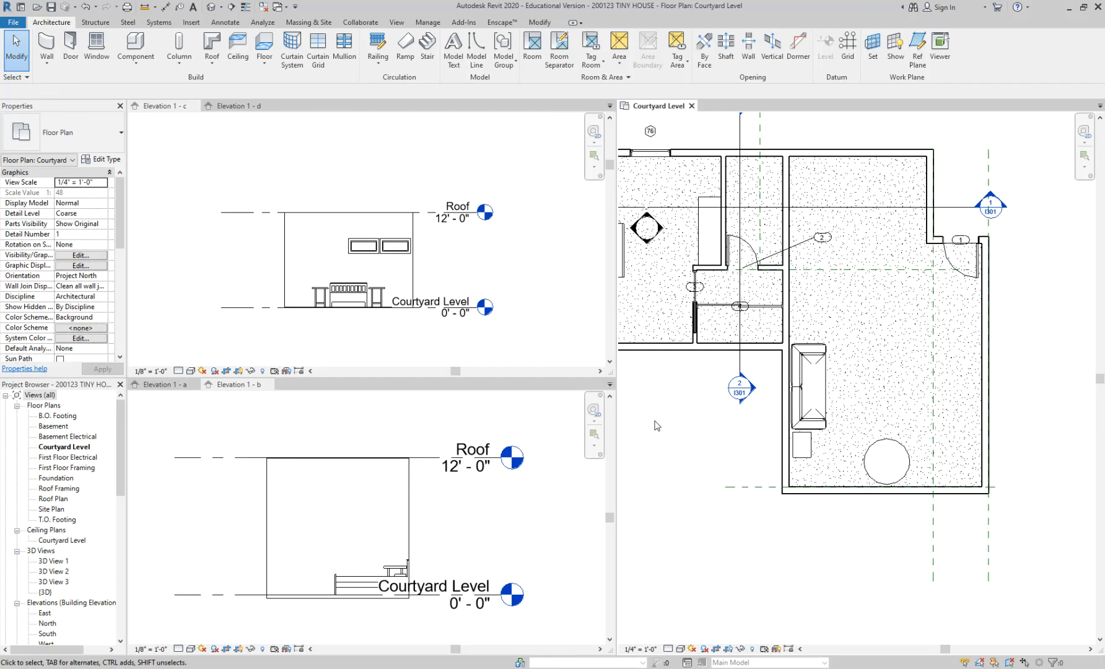
left_click_drag(119, 460, 119, 597)
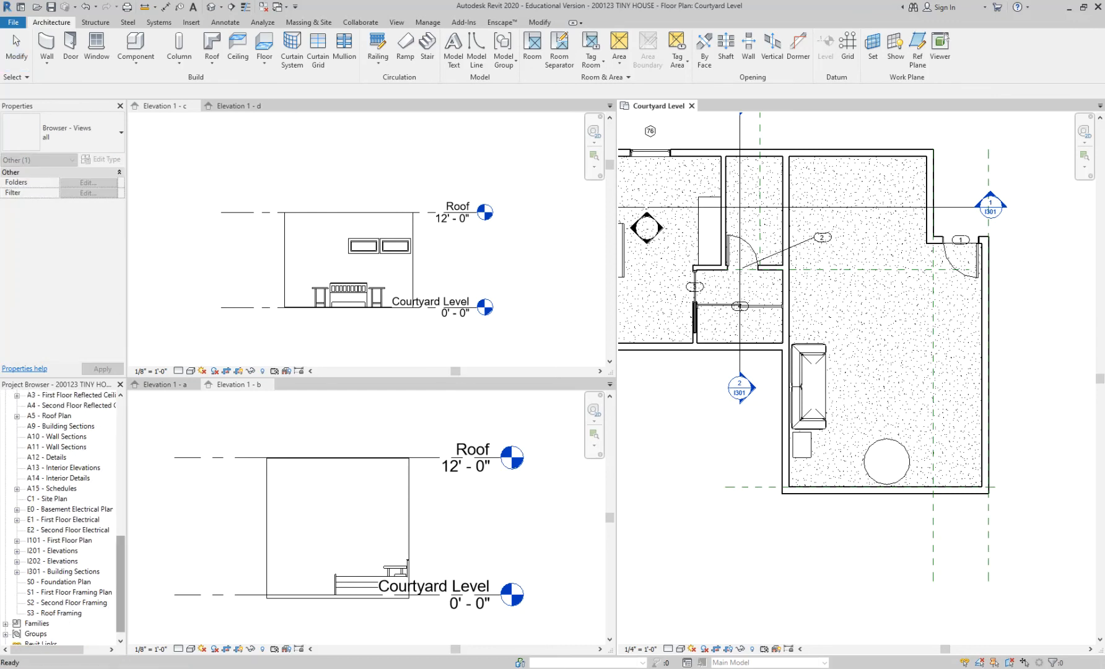
key("alt+Tab")
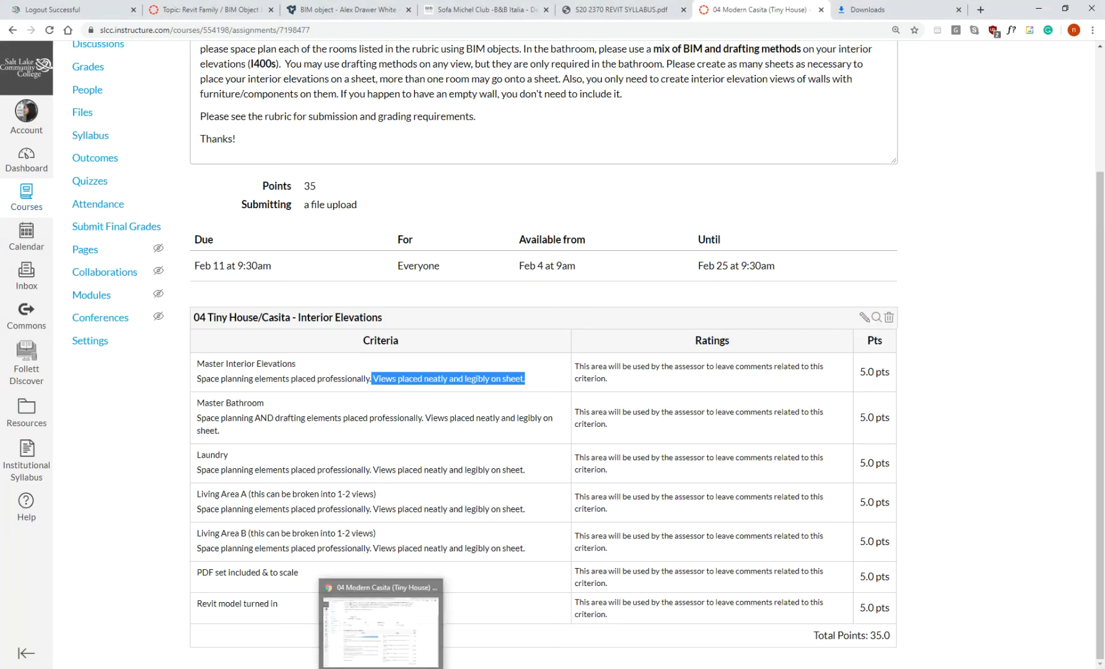
scroll(369, 539, "up", 3)
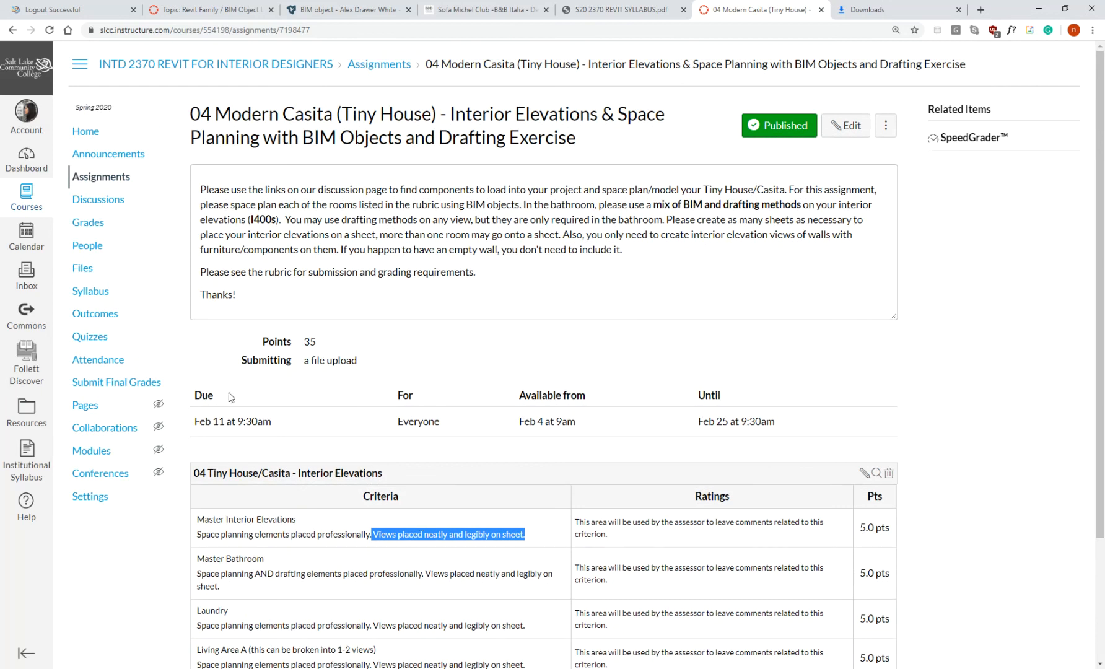
left_click_drag(260, 218, 250, 219)
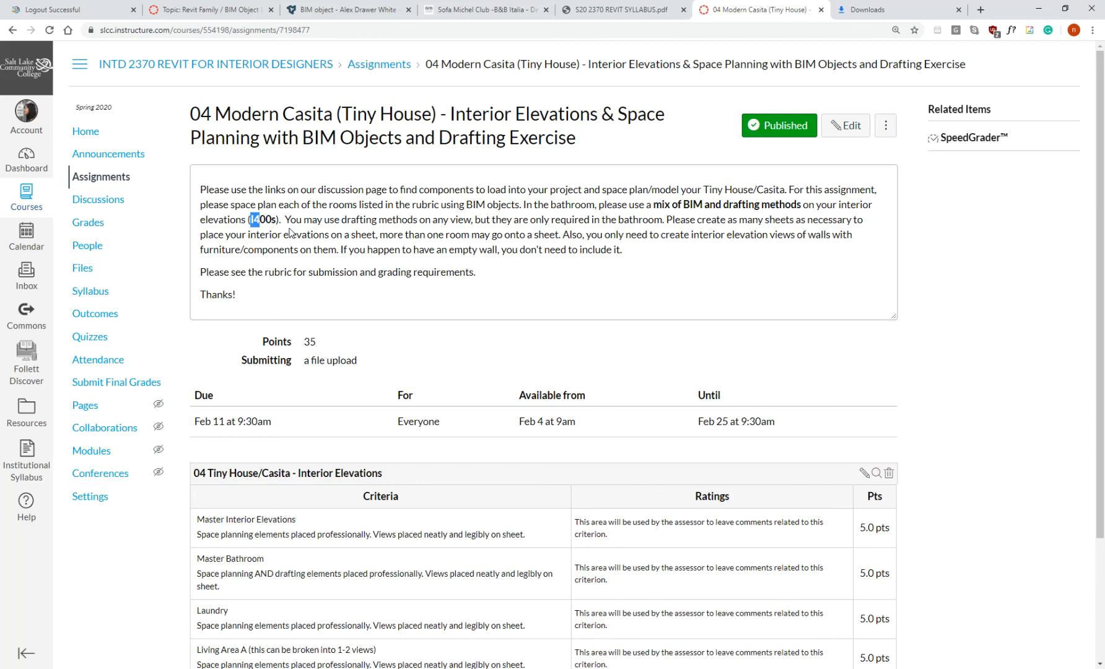
Step: In Revit, close the four Elevation 1 views, keep Courtyard Level open, and open the A13 - Interior Elevations sheet
key("alt+Tab")
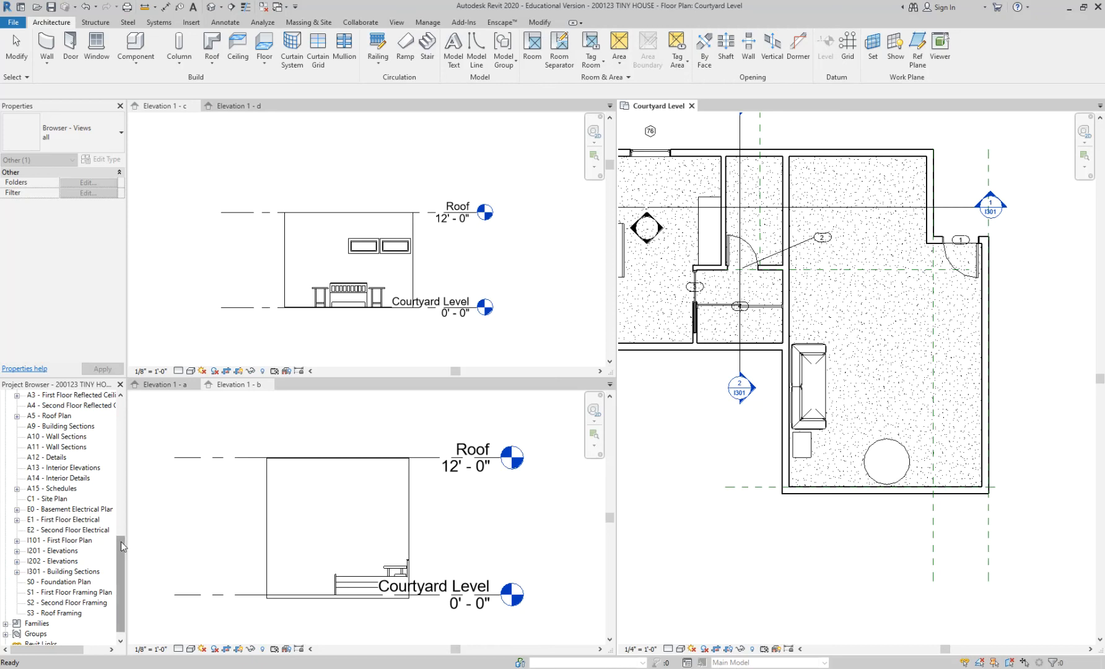
left_click(194, 106)
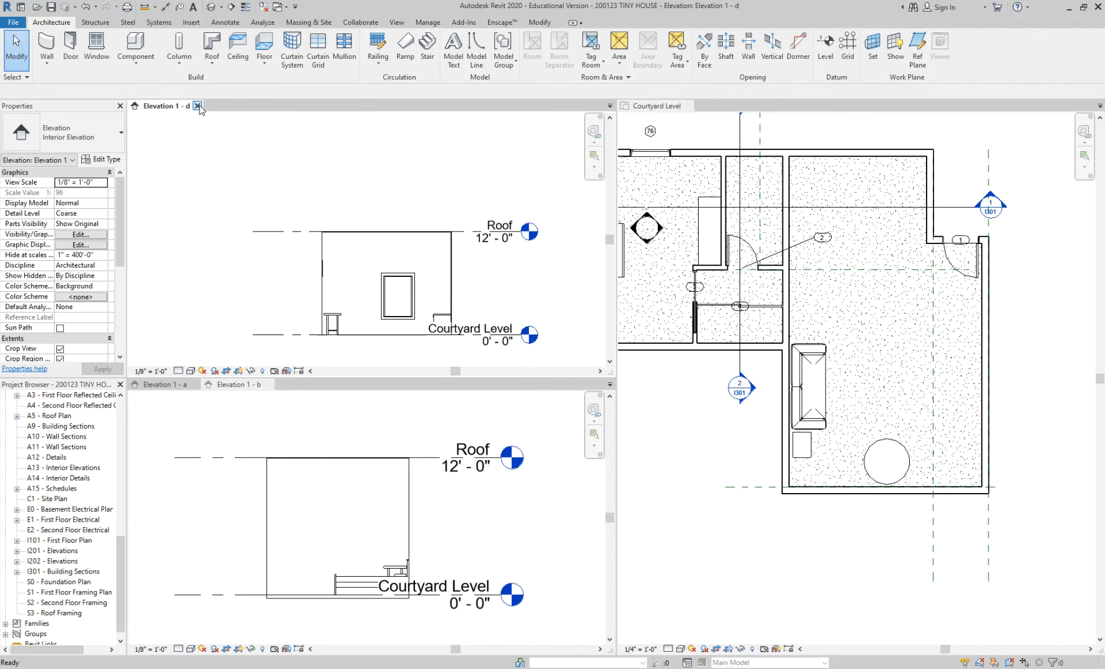
left_click(196, 106)
left_click(196, 106)
left_click(196, 105)
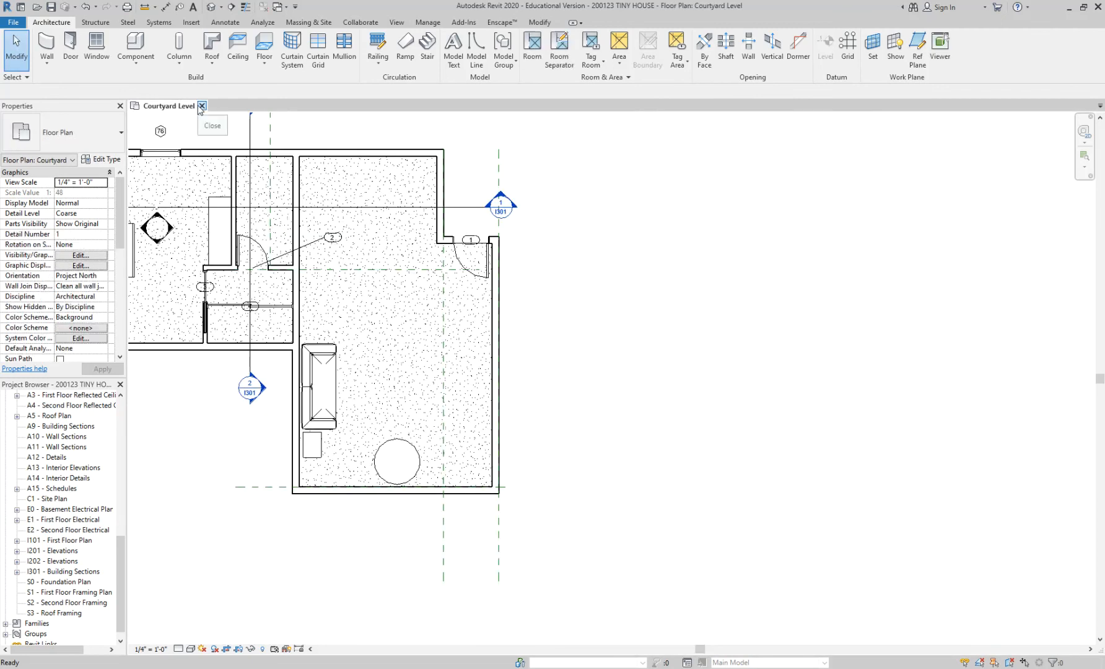
left_click(201, 106)
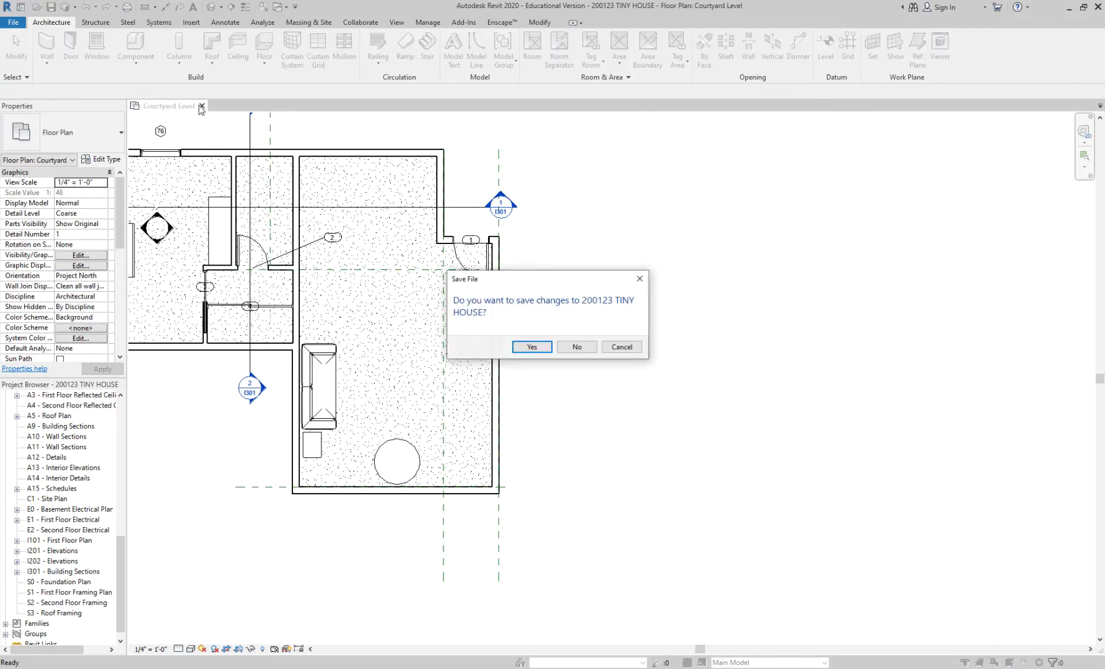
left_click(619, 348)
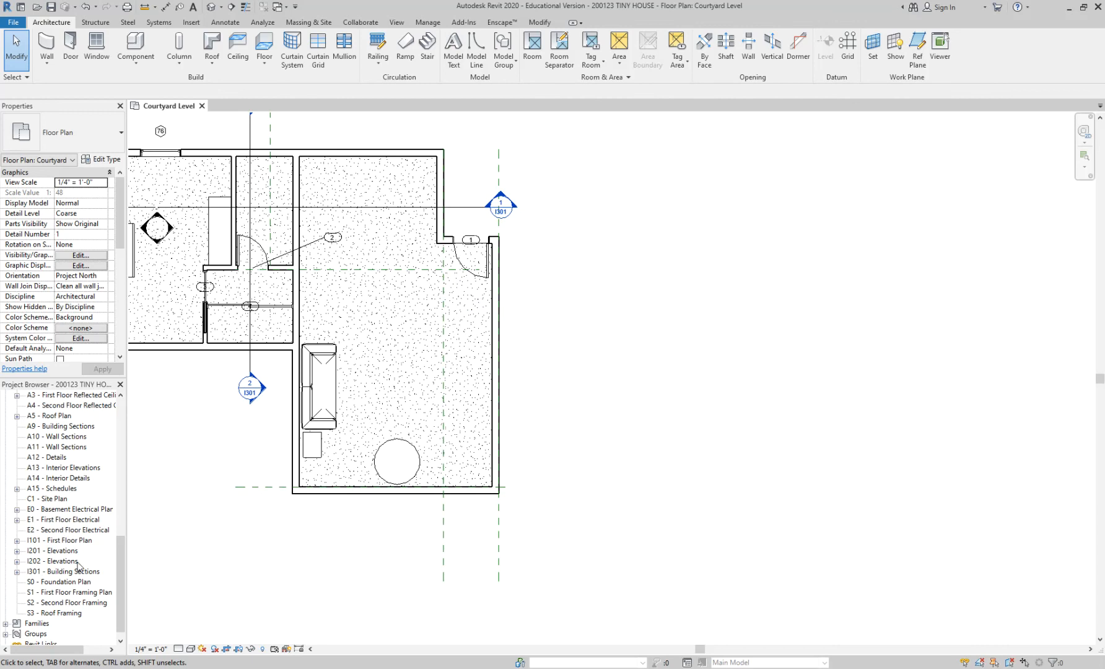
double_click(75, 469)
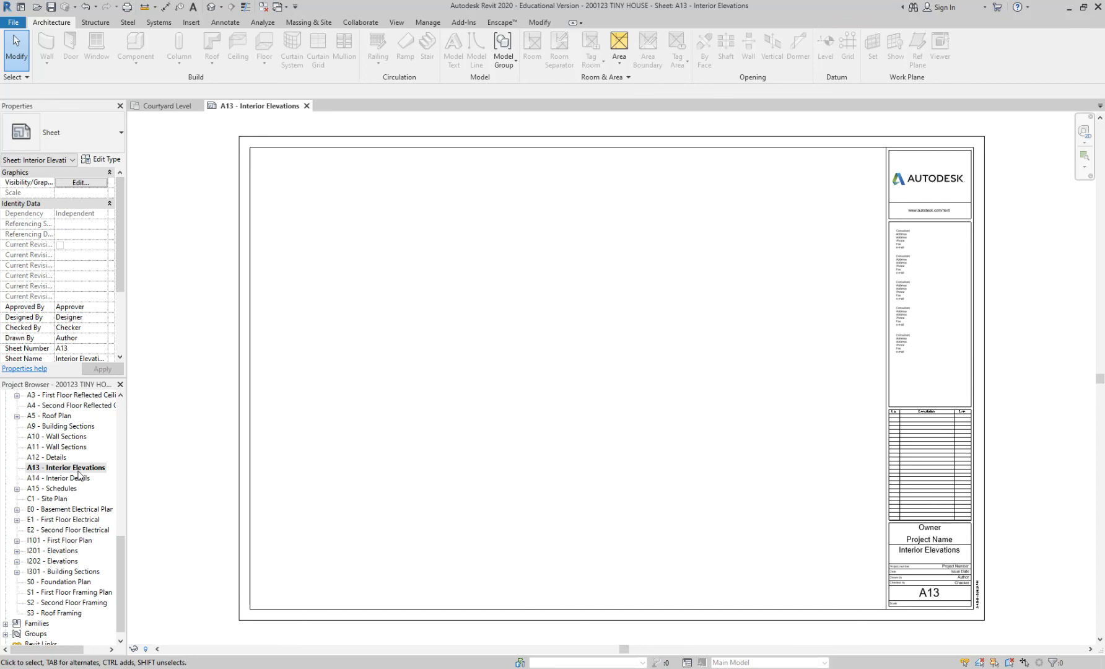
scroll(79, 475, "down", 1)
left_click(65, 604)
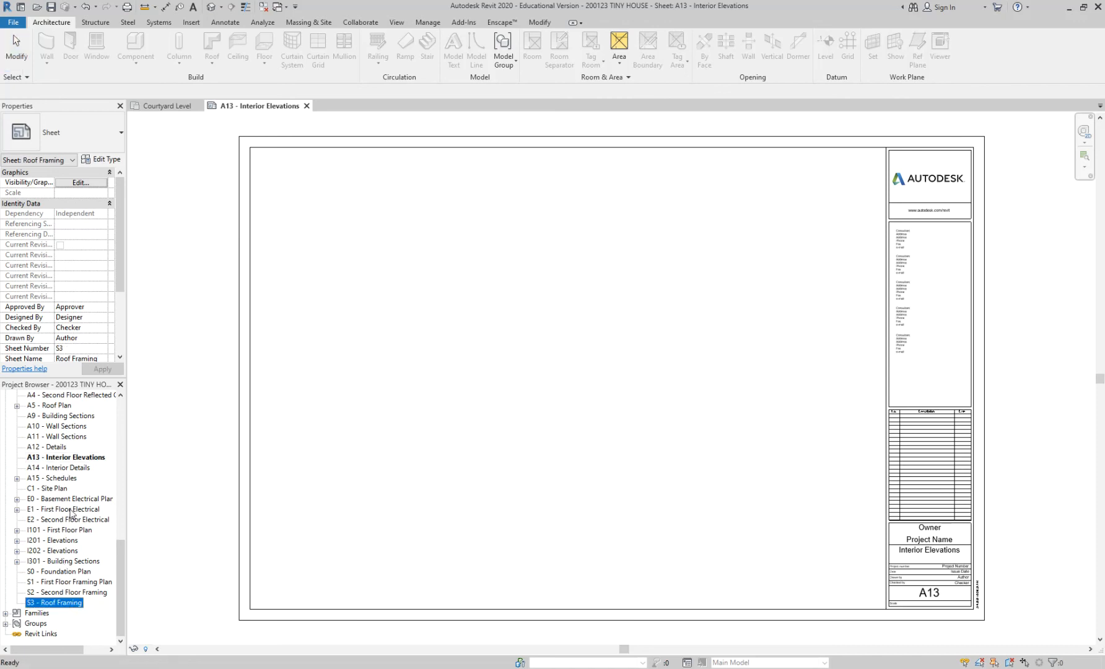
scroll(71, 513, "up", 5)
left_click(53, 462)
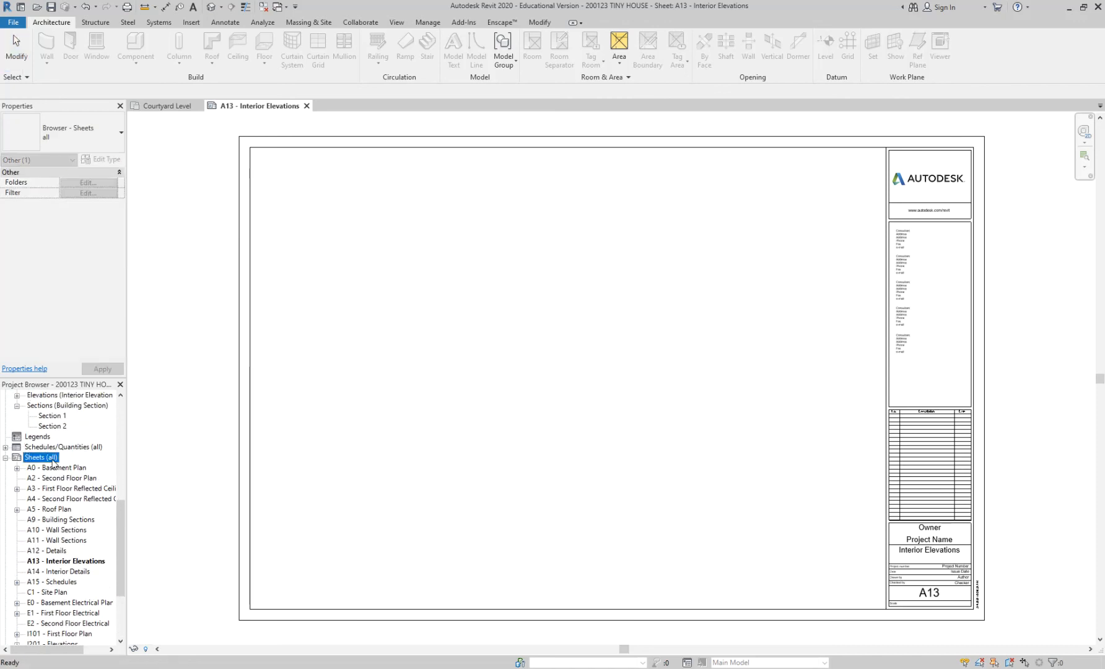
right_click(38, 462)
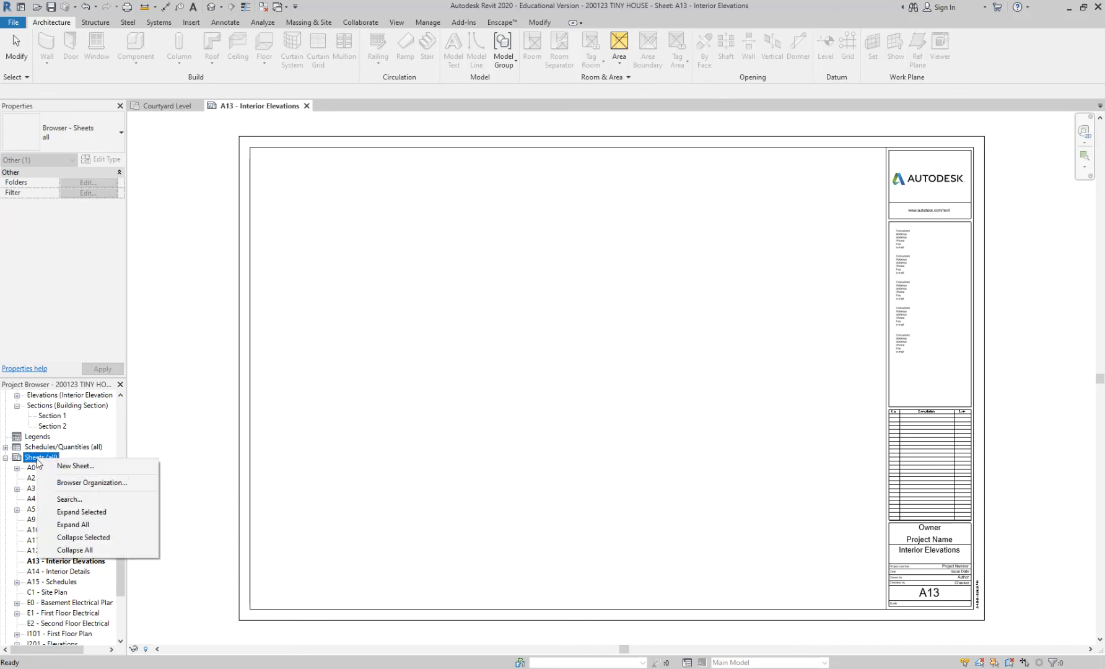
left_click(63, 471)
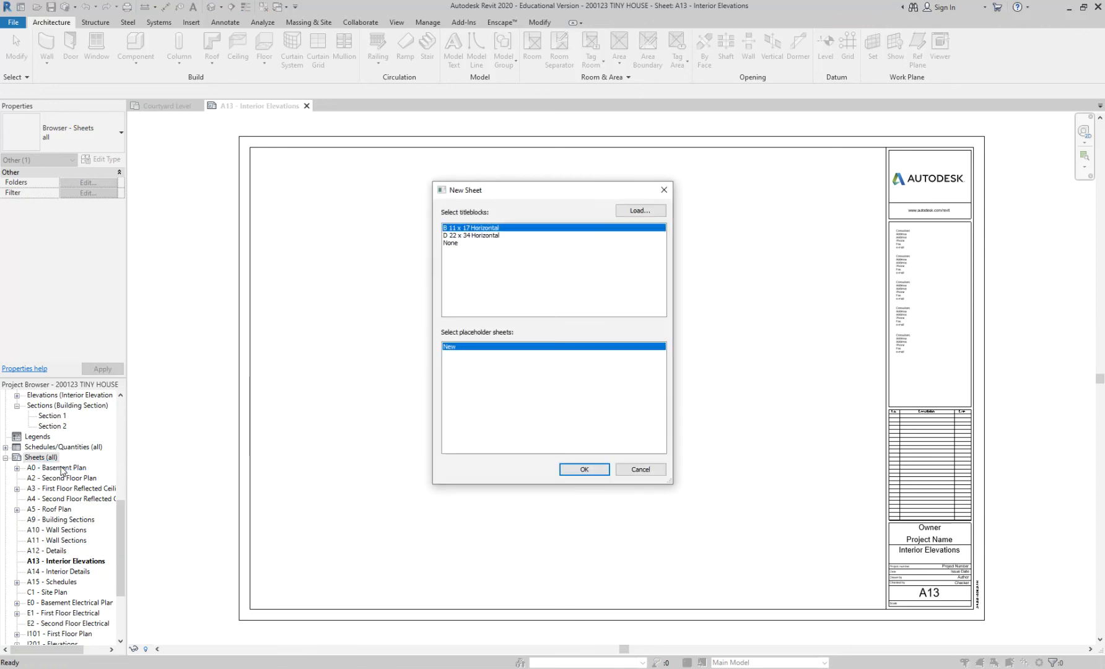
left_click(457, 236)
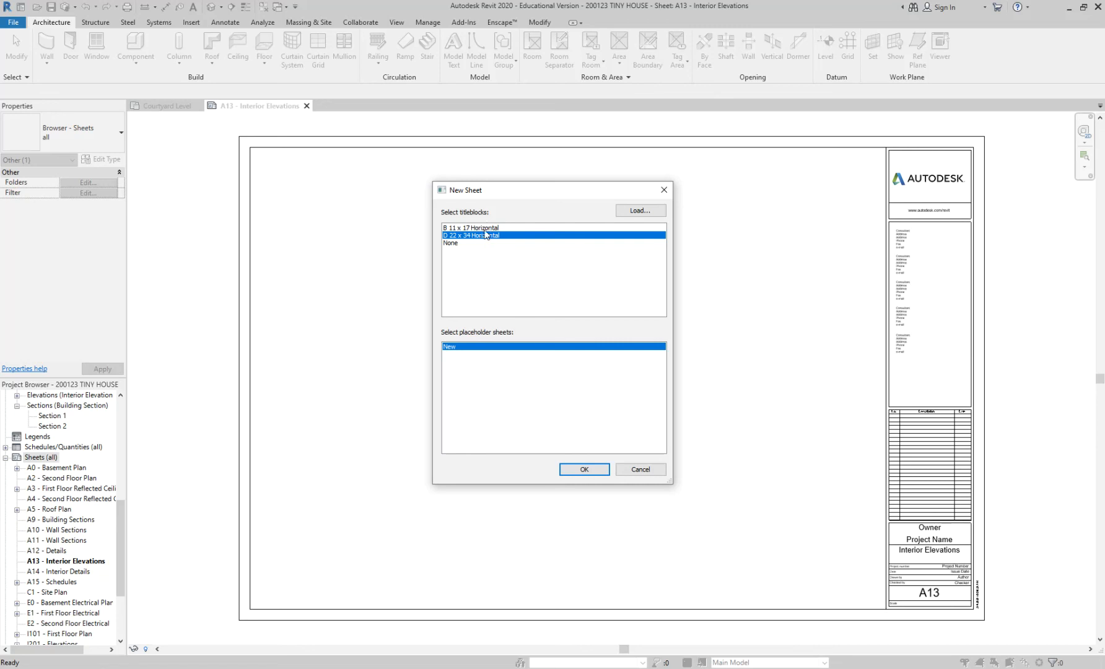
left_click(631, 469)
Step: Place the Elevation 1 - a interior elevation in the upper-left corner of sheet A13 - Interior Elevations
left_click(62, 562)
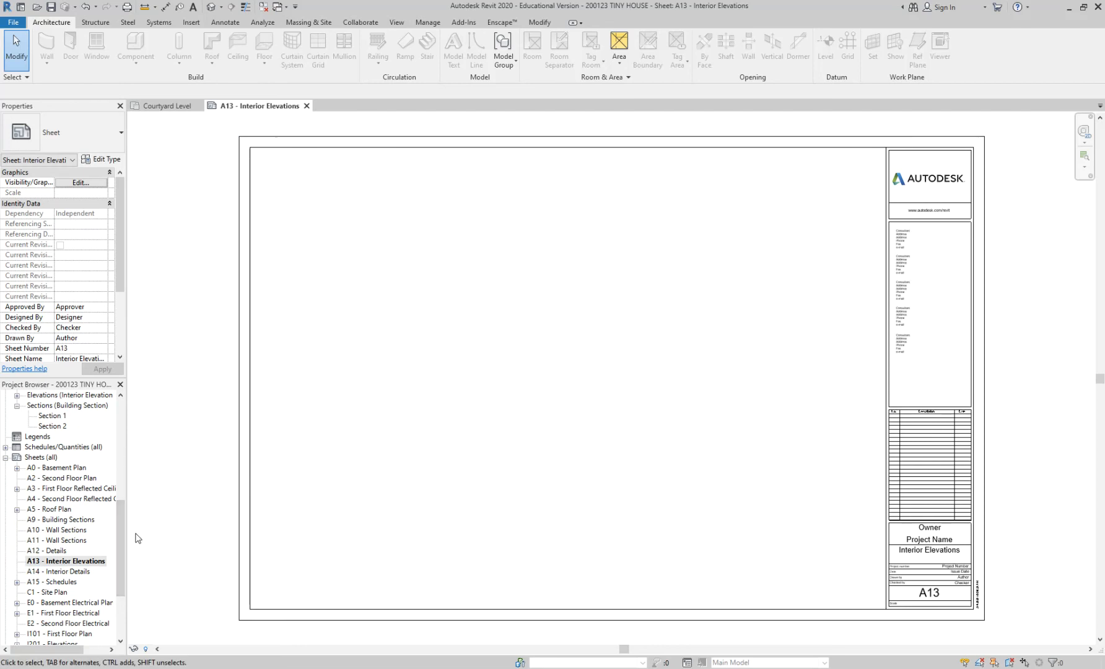
mouse_move(118, 540)
left_mouse_down()
mouse_move(120, 524)
mouse_move(120, 538)
left_mouse_up()
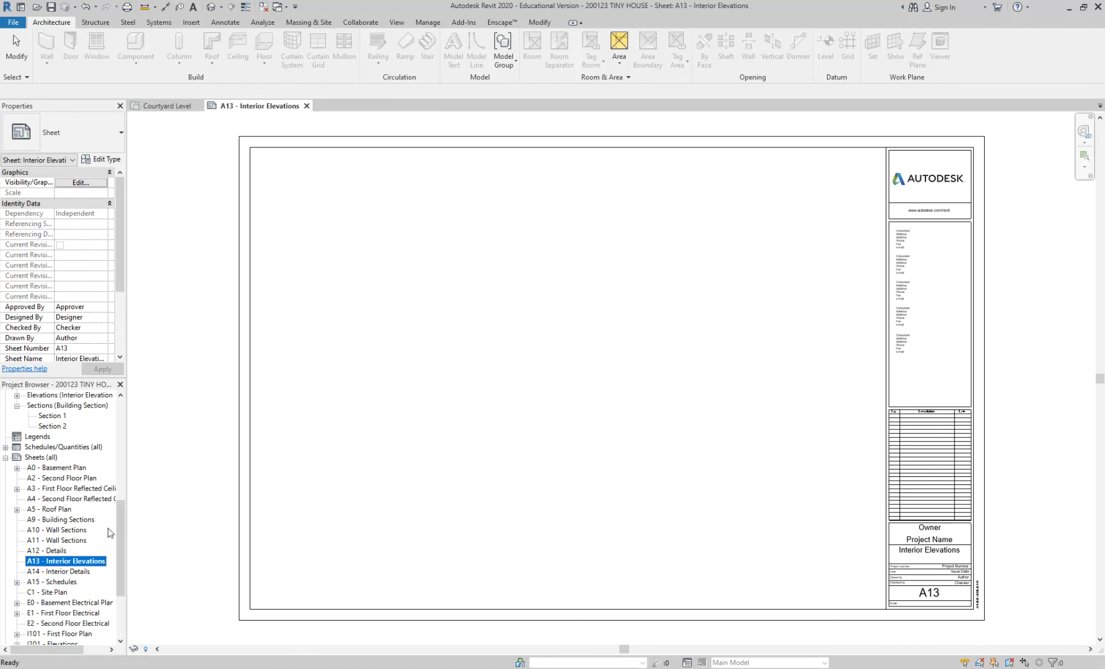
left_click_drag(121, 520, 125, 486)
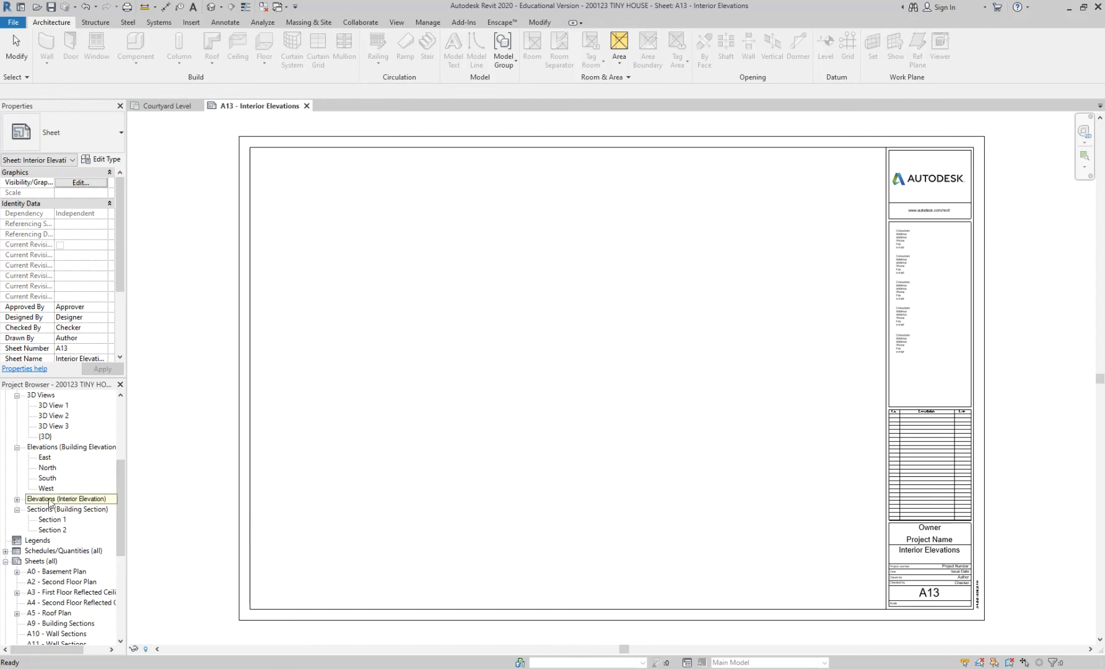
left_click(17, 500)
left_click(18, 501)
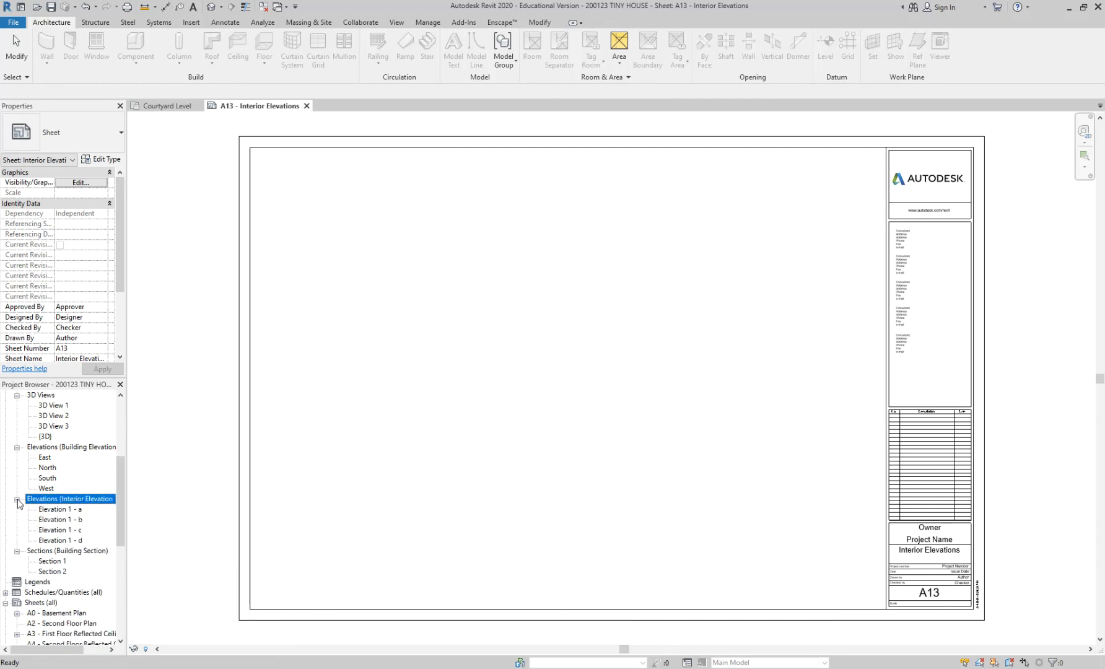
left_click(44, 510)
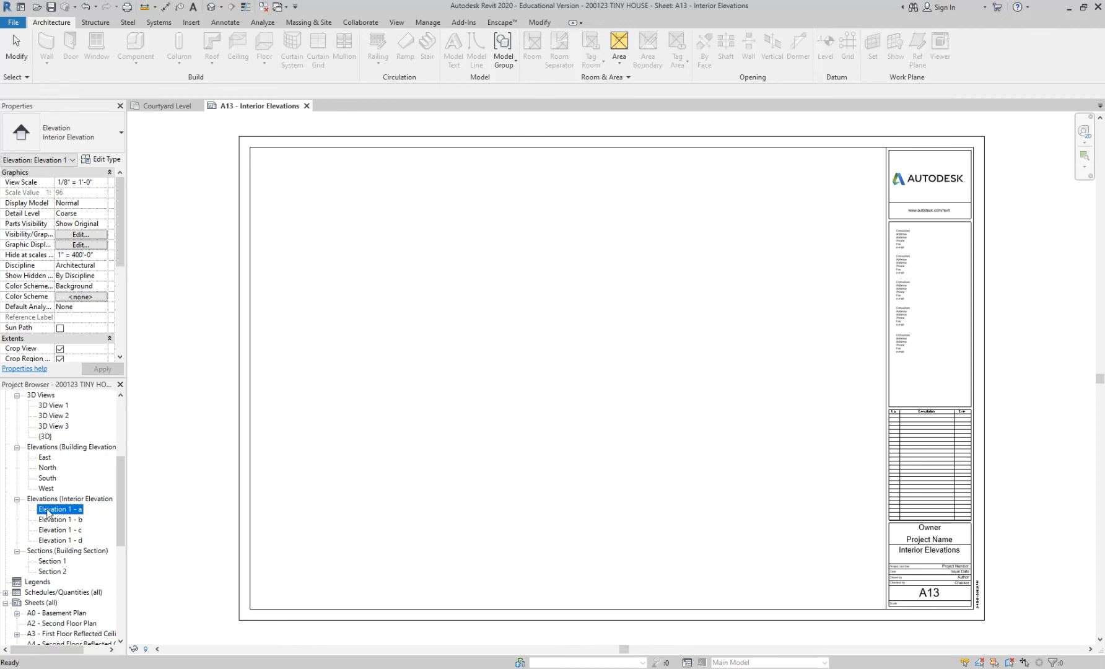
left_click_drag(50, 510, 314, 224)
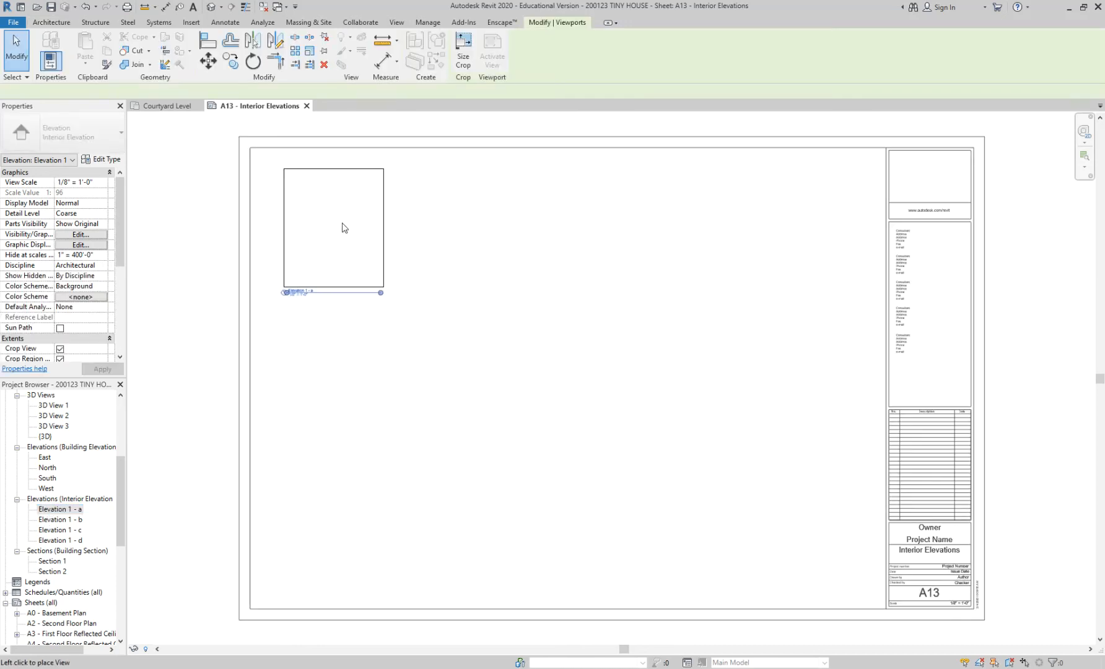
left_click(314, 224)
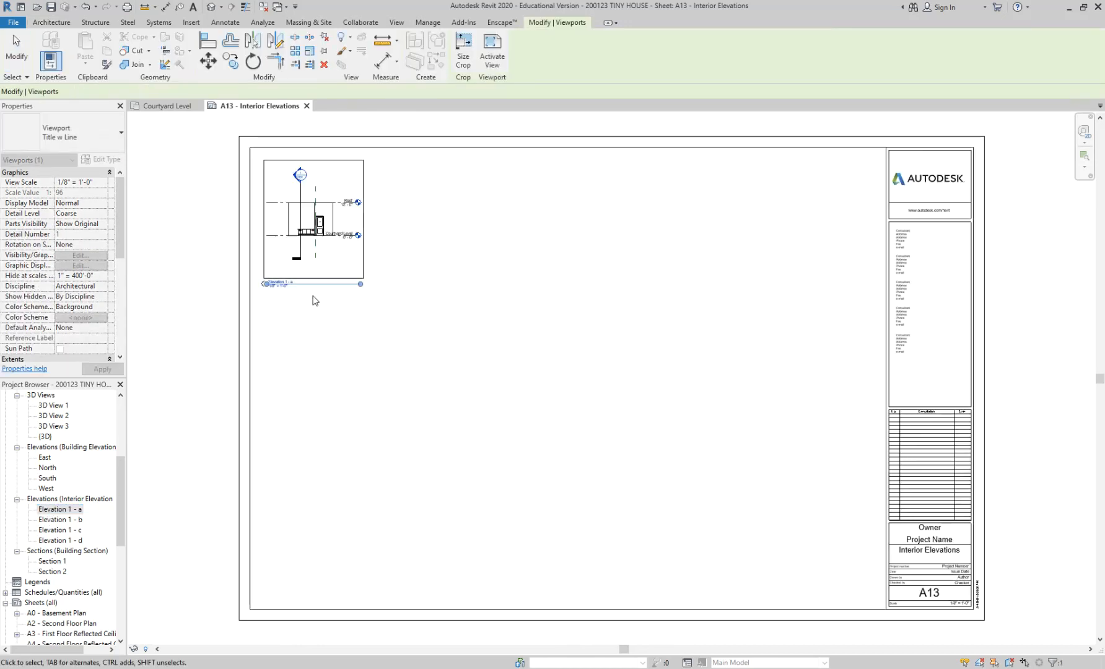
key("Escape")
scroll(296, 288, "up", 3)
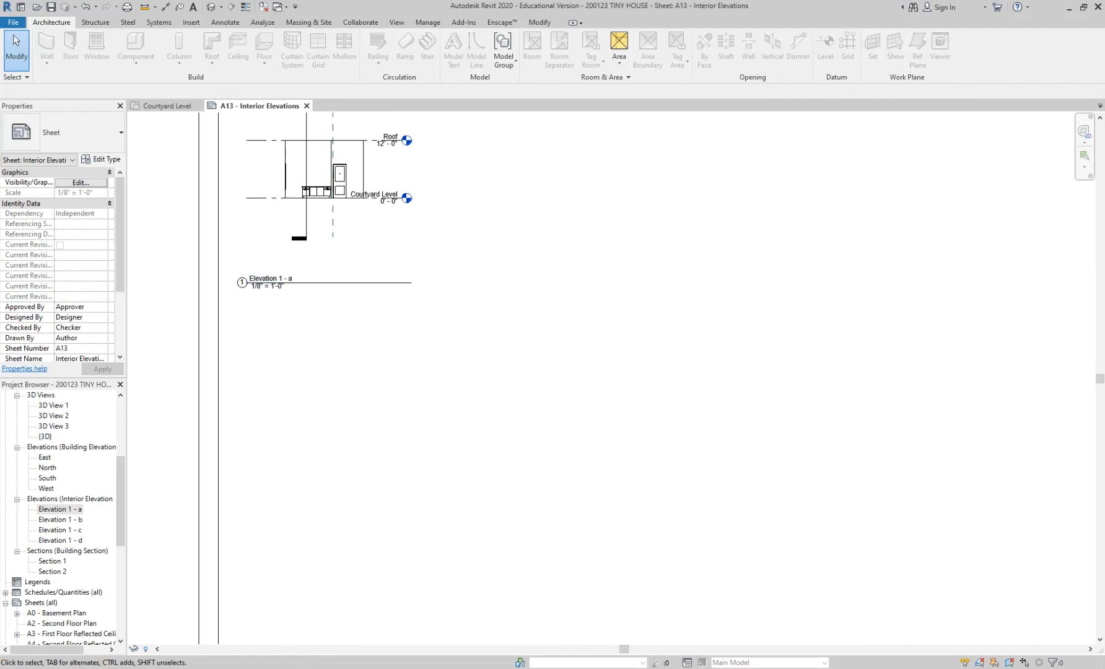
Step: Switch to Chrome and review the interior elevations assignment's instructions and rubric for drawing scale requirements
key("alt+Tab")
left_click(562, 280)
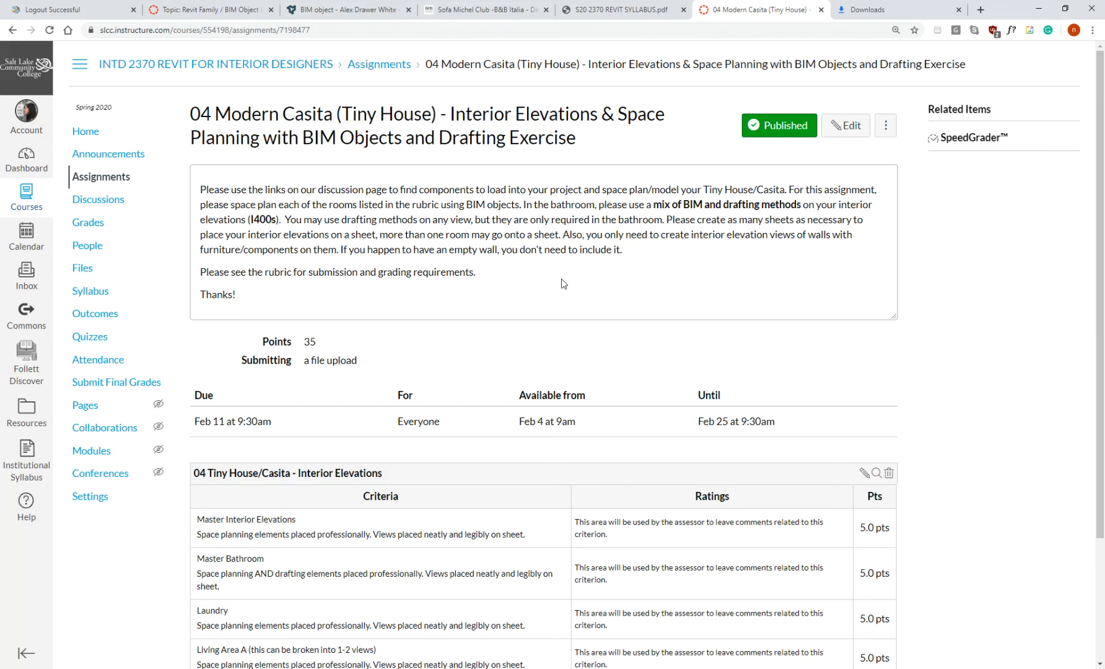
scroll(563, 283, "down", 1)
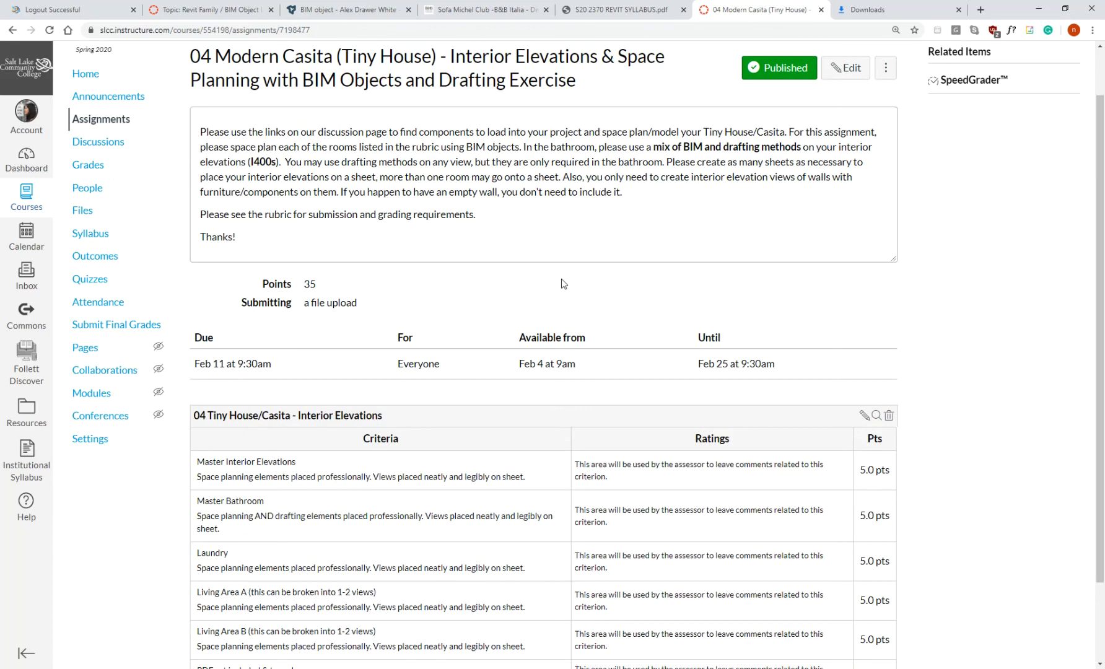
scroll(563, 283, "down", 2)
scroll(562, 283, "up", 3)
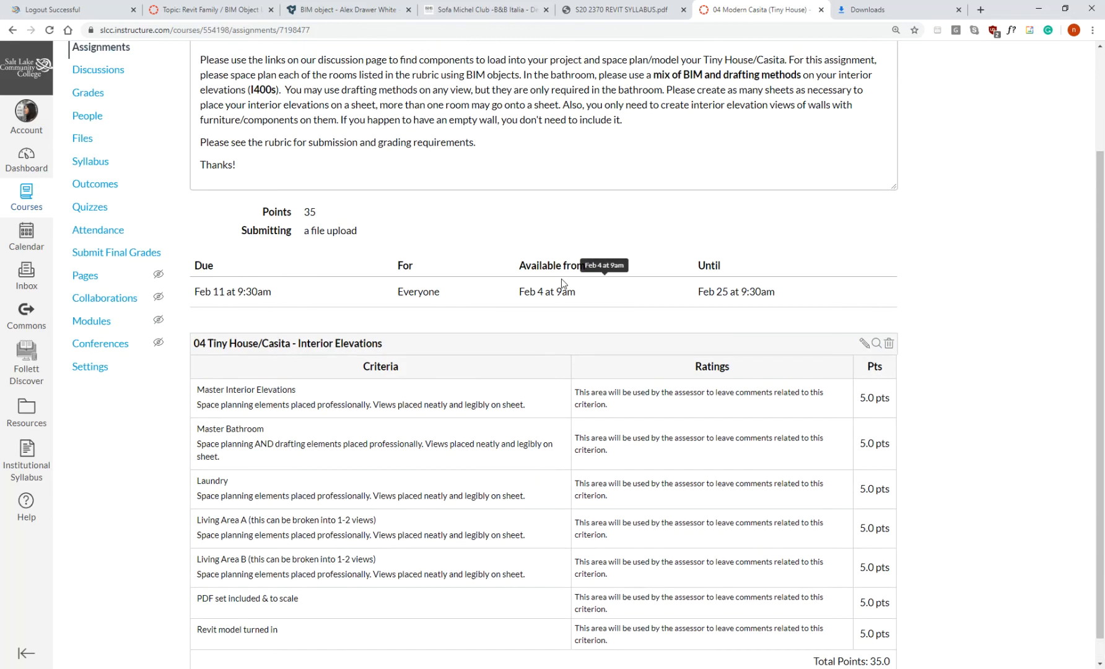
Step: Add ", these are enlarged plans and should be placed at 1/2" = 1'-0" scale" after "using BIM objects" in the assignment description and save it
left_click(844, 126)
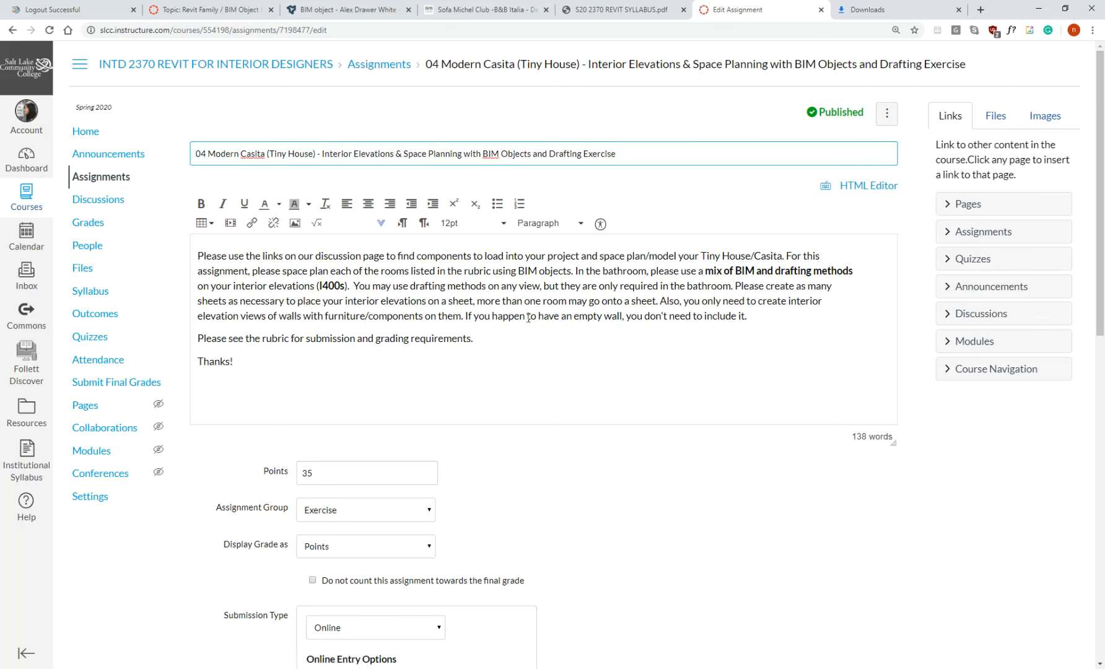
scroll(623, 527, "down", 10)
scroll(622, 526, "up", 10)
left_click(569, 271)
type(", these are")
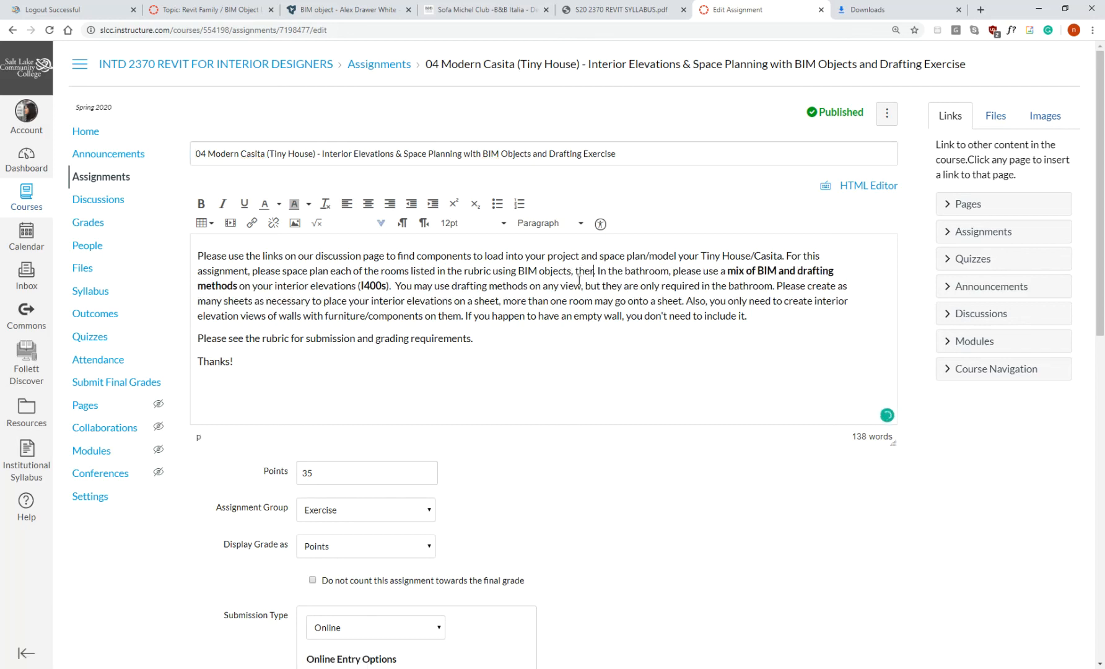
type(" enlarged pla")
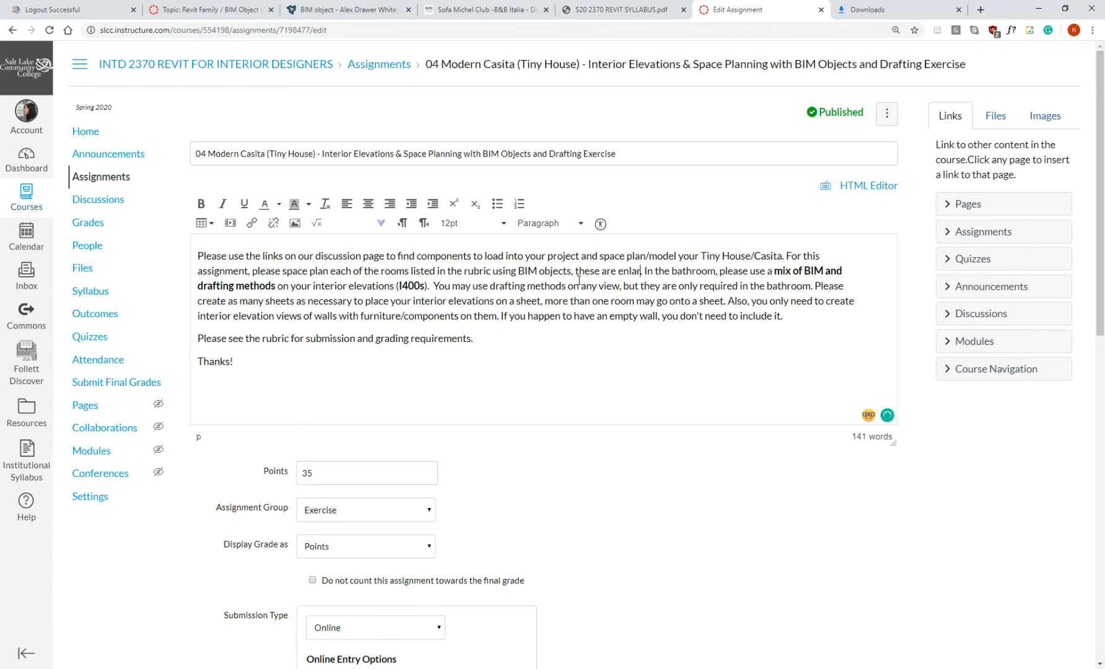
type("ns and s")
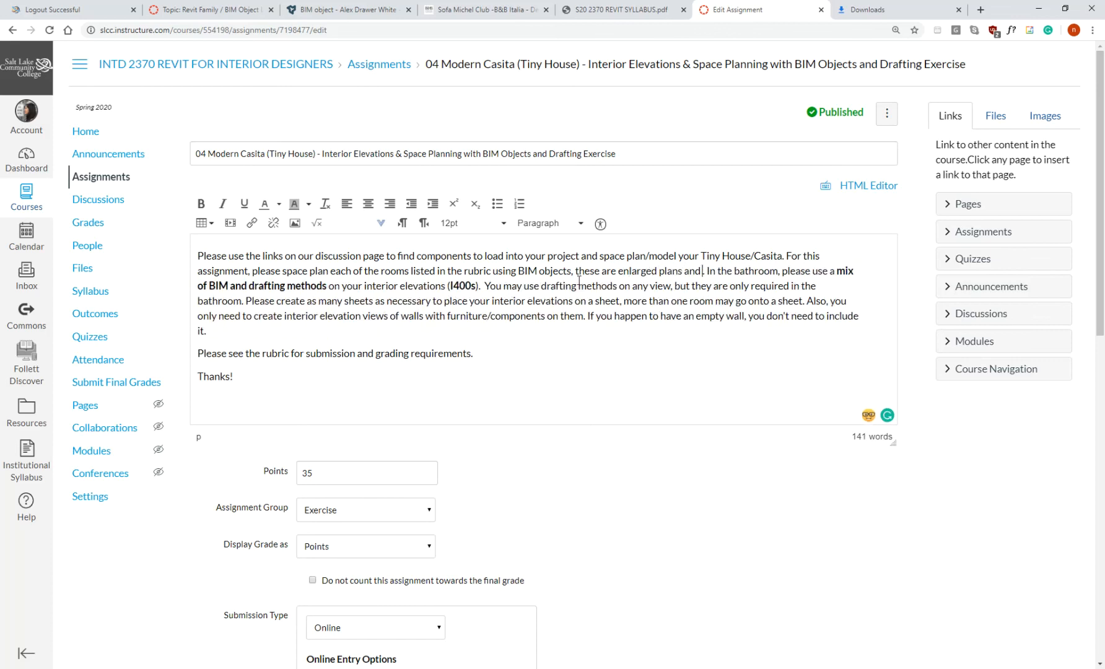
type("hould be placed")
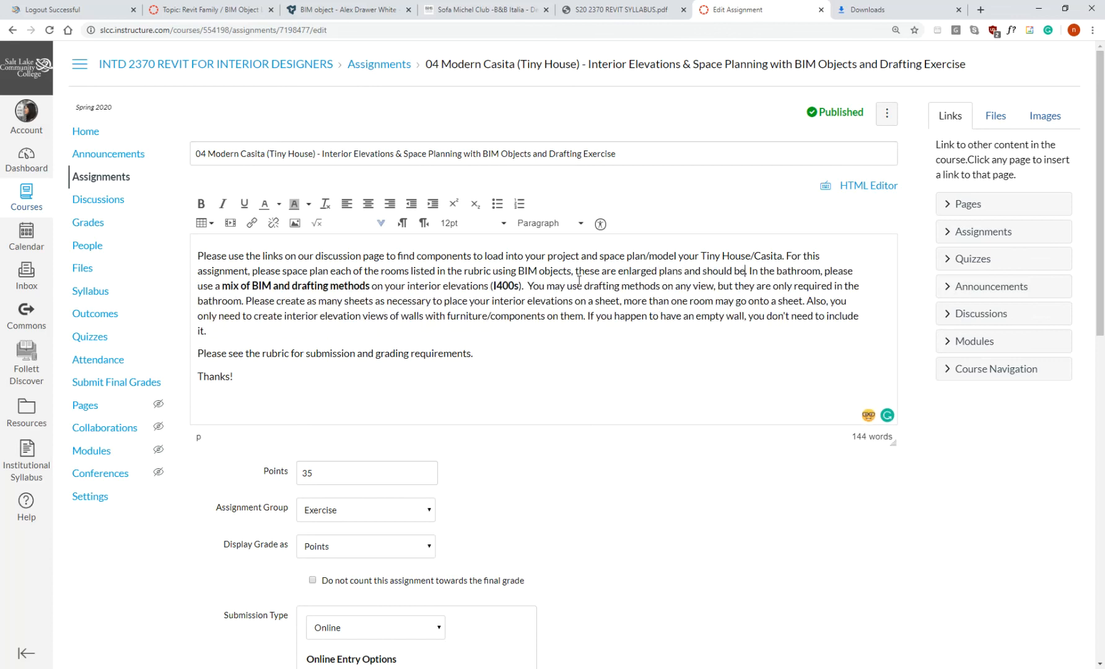
type(" at")
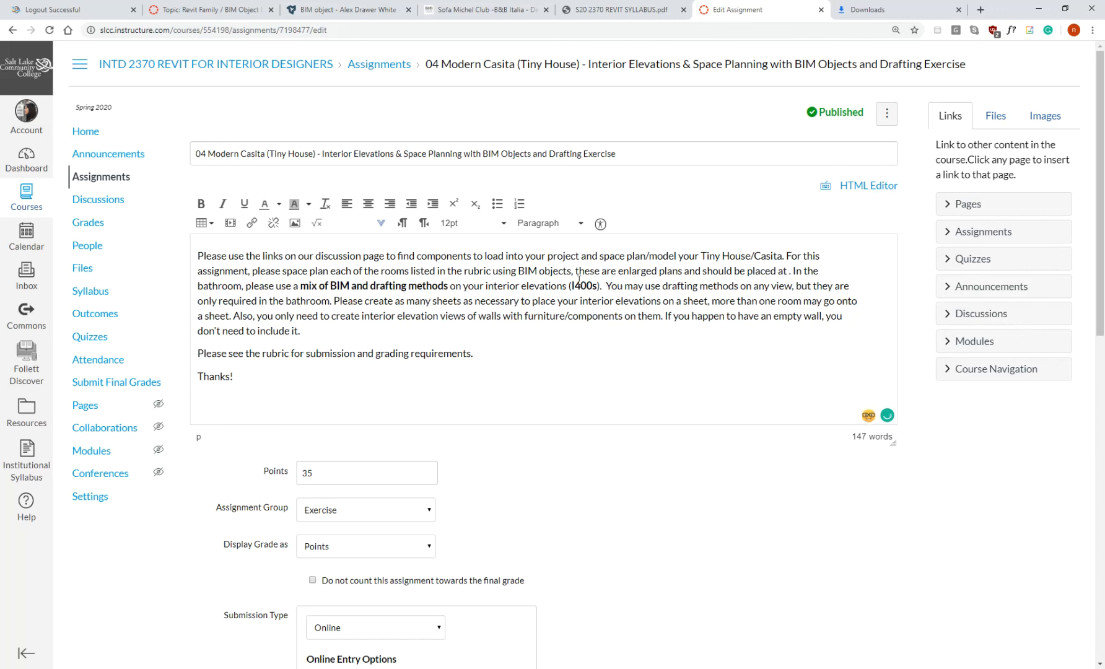
type(" 1/2\" = 1'-0\"")
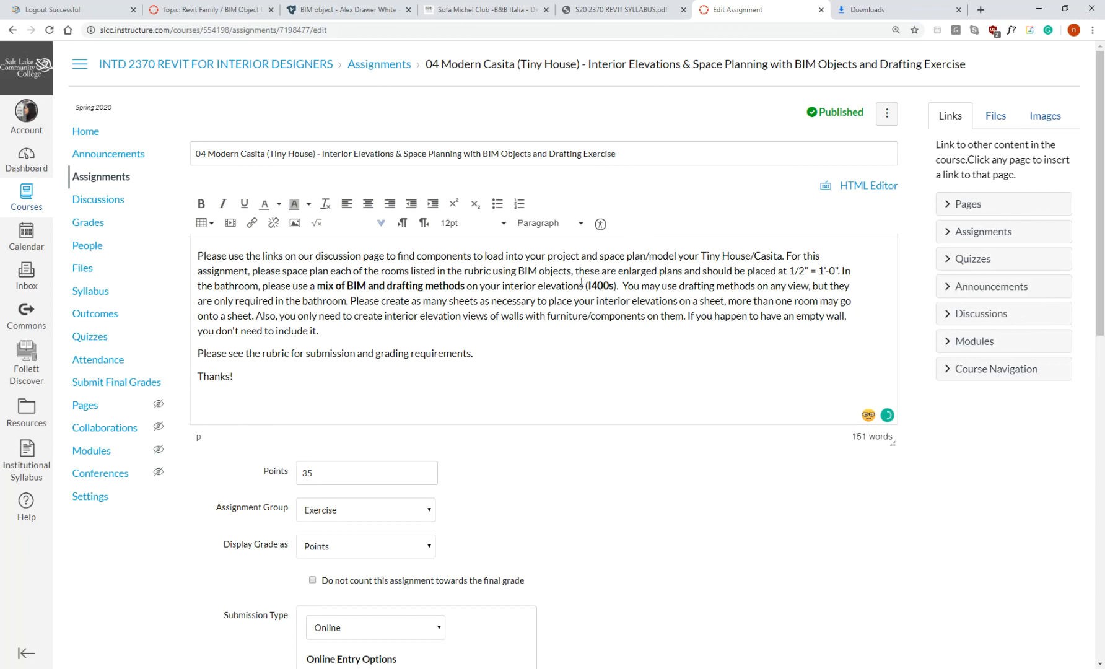
type(" scale")
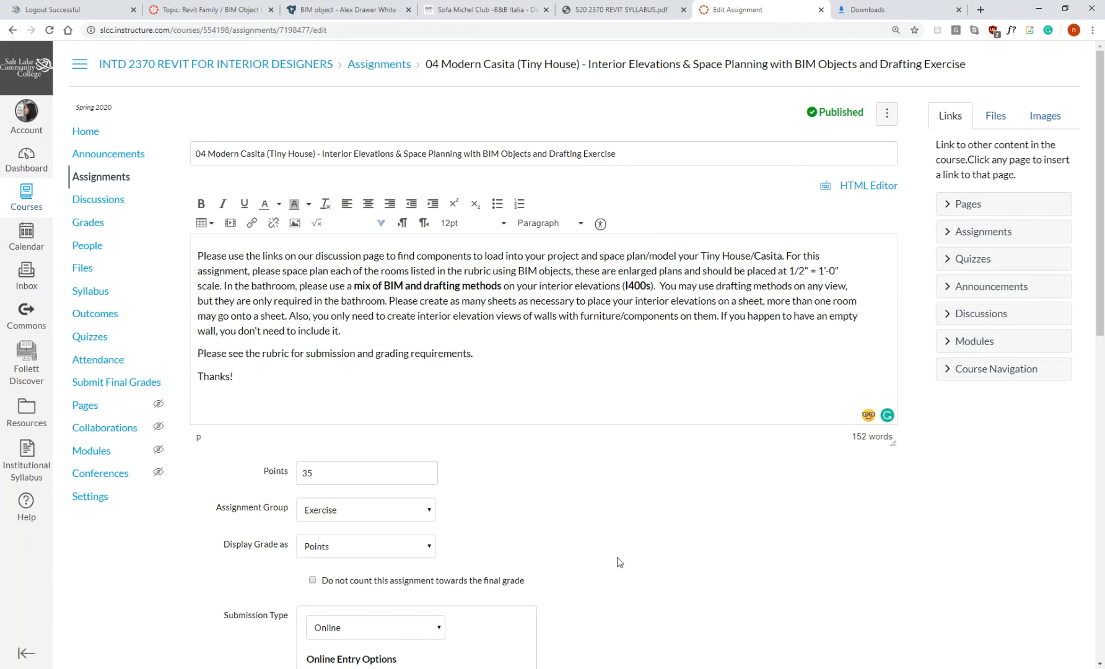
scroll(629, 546, "down", 10)
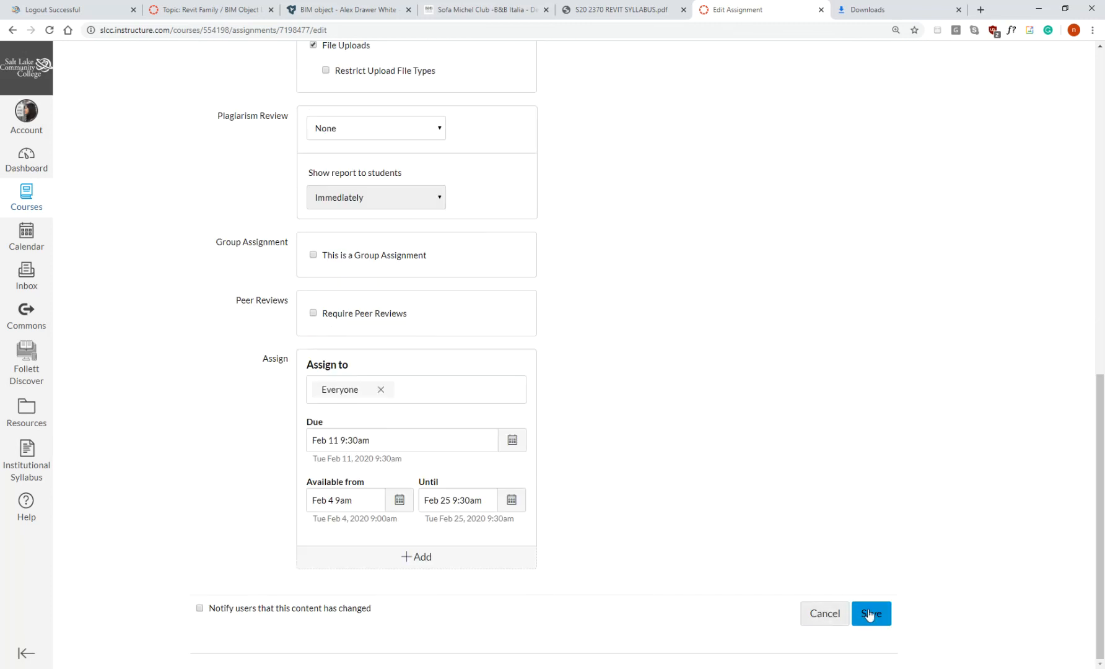
left_click(873, 613)
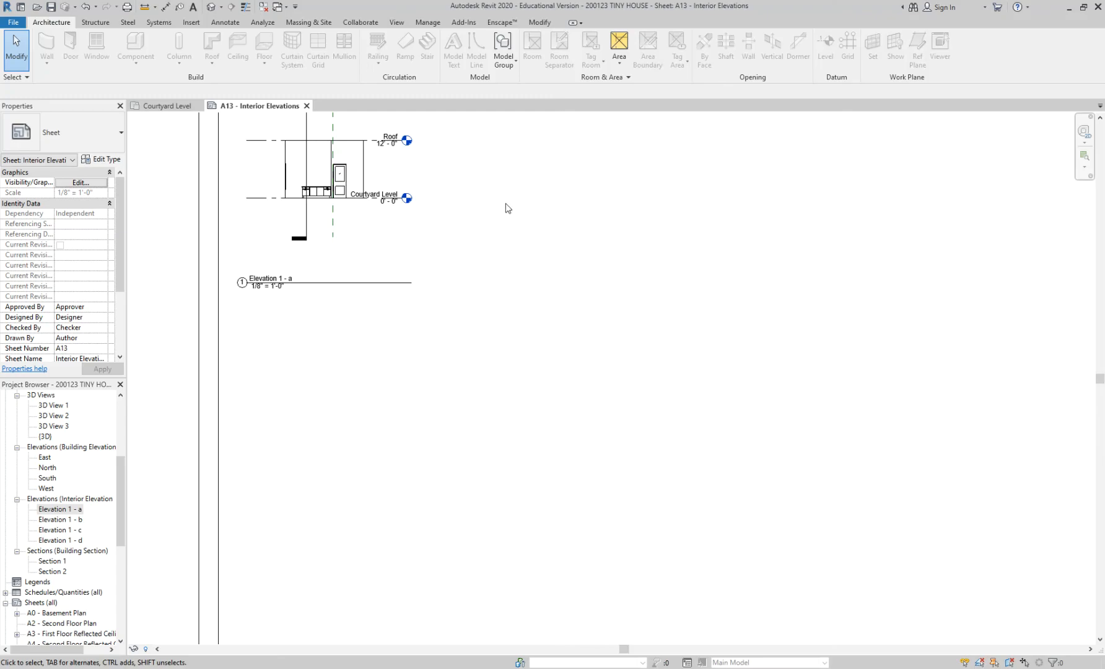
Step: Back in Revit, set the view scale of the Elevation 1 - a viewport on sheet A13 to 1/2" = 1'-0"
middle_click_drag(508, 208, 610, 360)
scroll(555, 341, "down", 2)
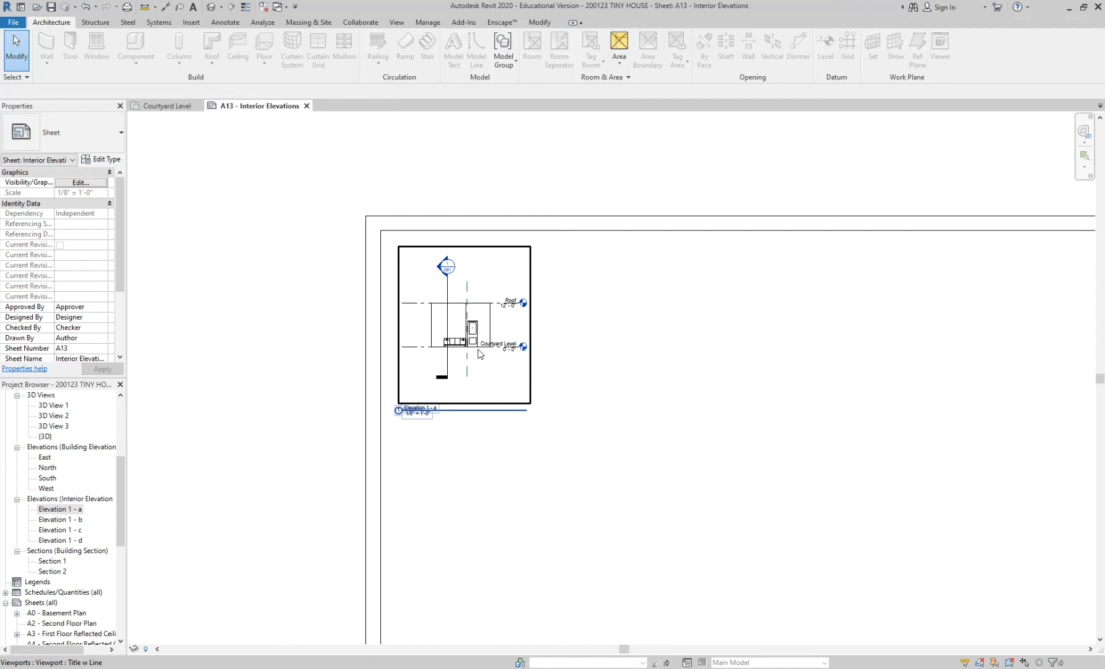
left_click(480, 355)
left_click(93, 137)
left_click(93, 137)
left_click(102, 182)
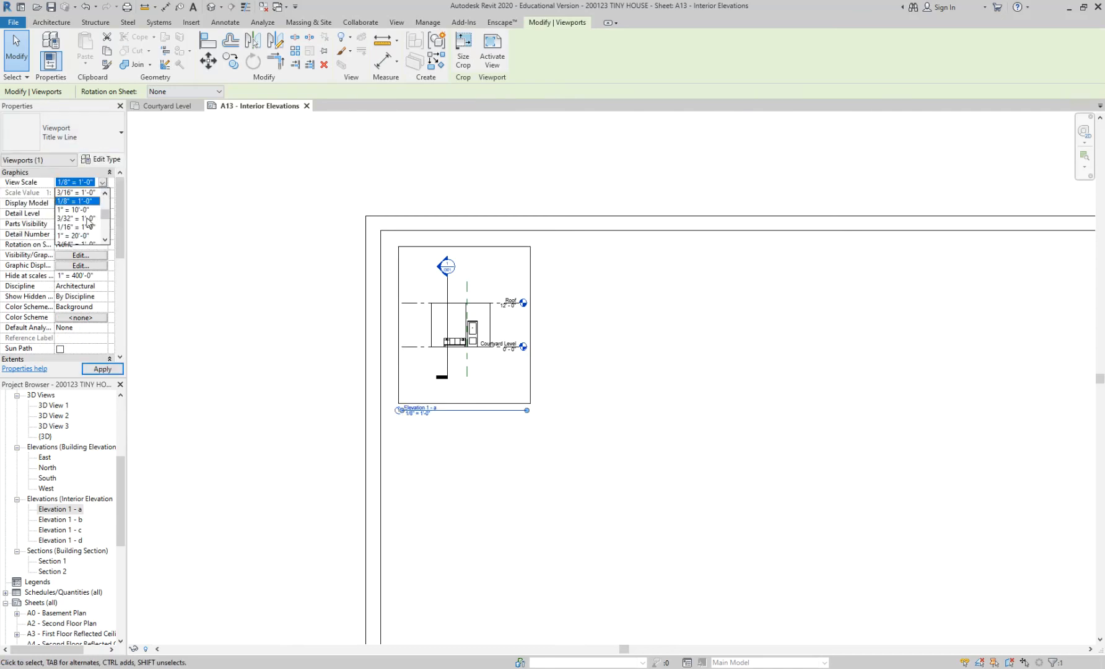
scroll(84, 223, "up", 1)
left_click(94, 193)
left_click(654, 537)
scroll(587, 488, "down", 2)
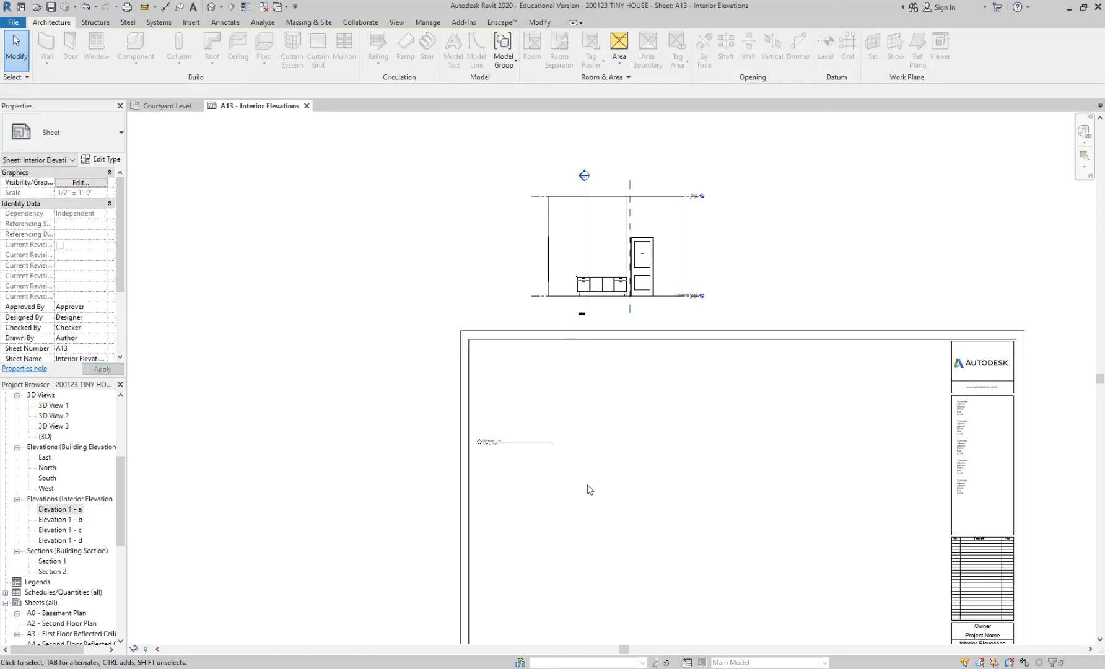
Step: Delete the Elevation 1 - a viewport lying outside the sheet and place that view again in the upper-left corner of sheet A13
left_click(653, 226)
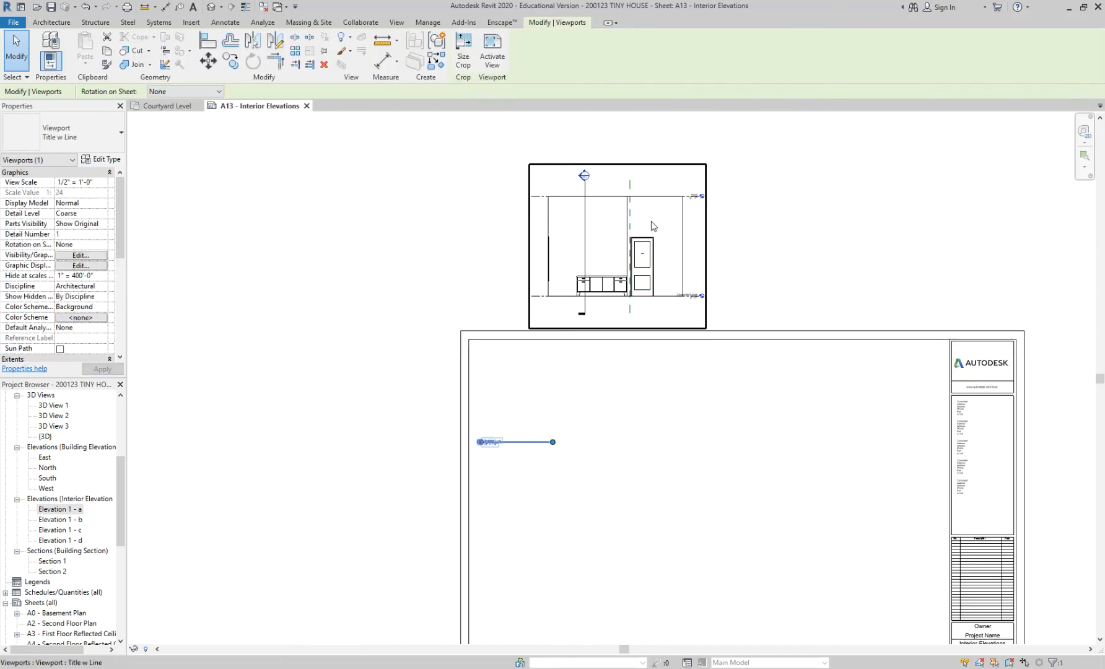
key("Delete")
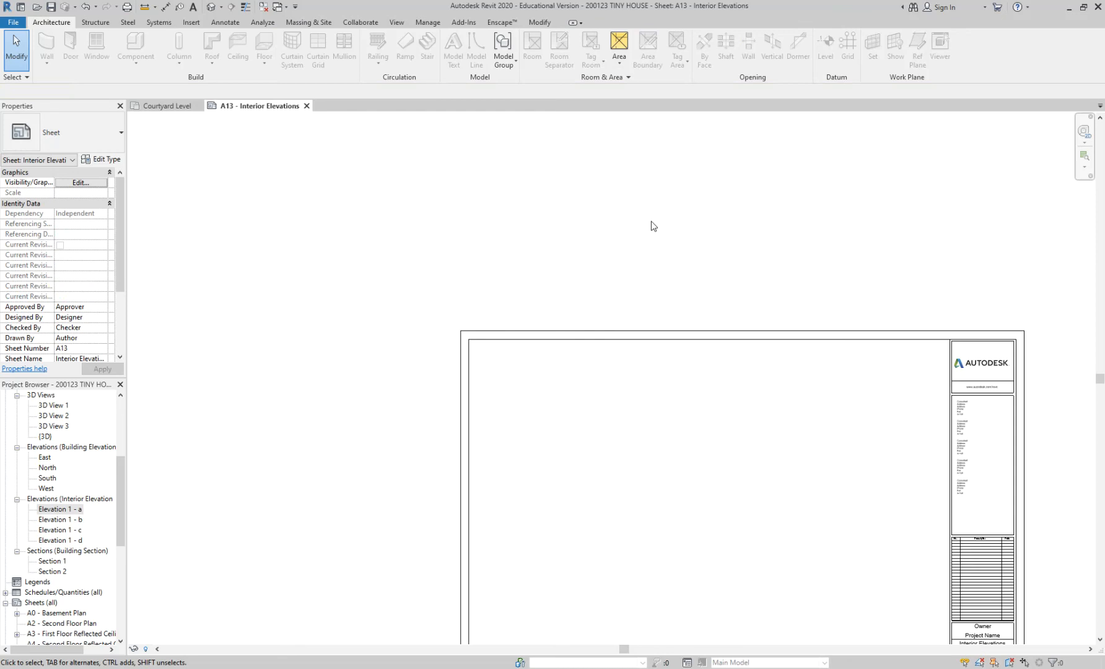
left_click(79, 508)
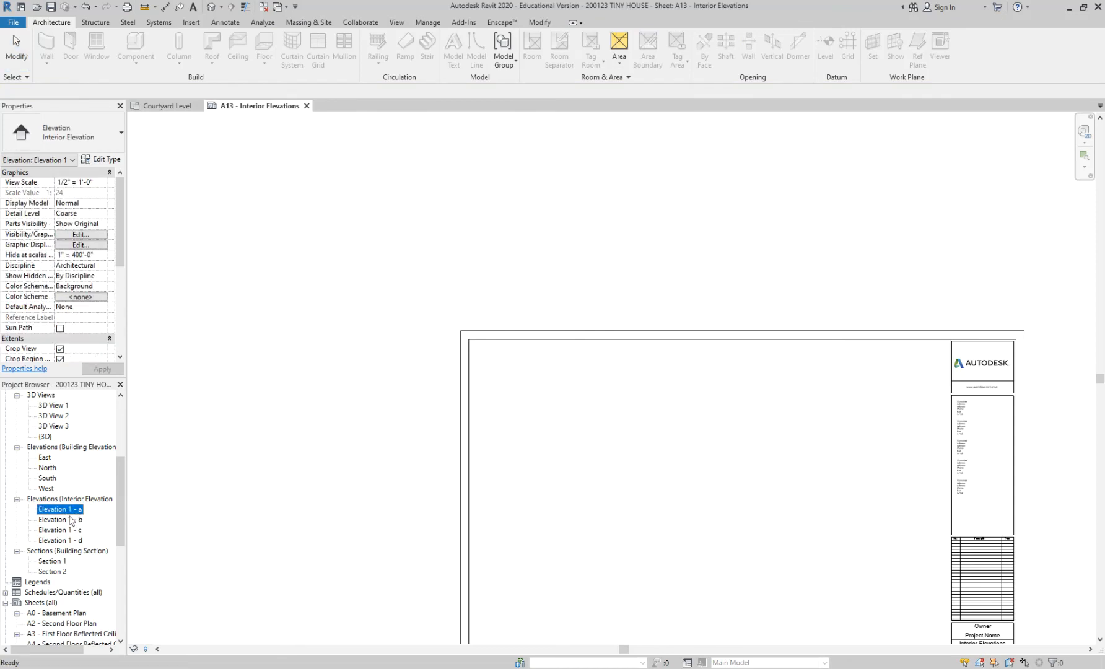
left_click(61, 520)
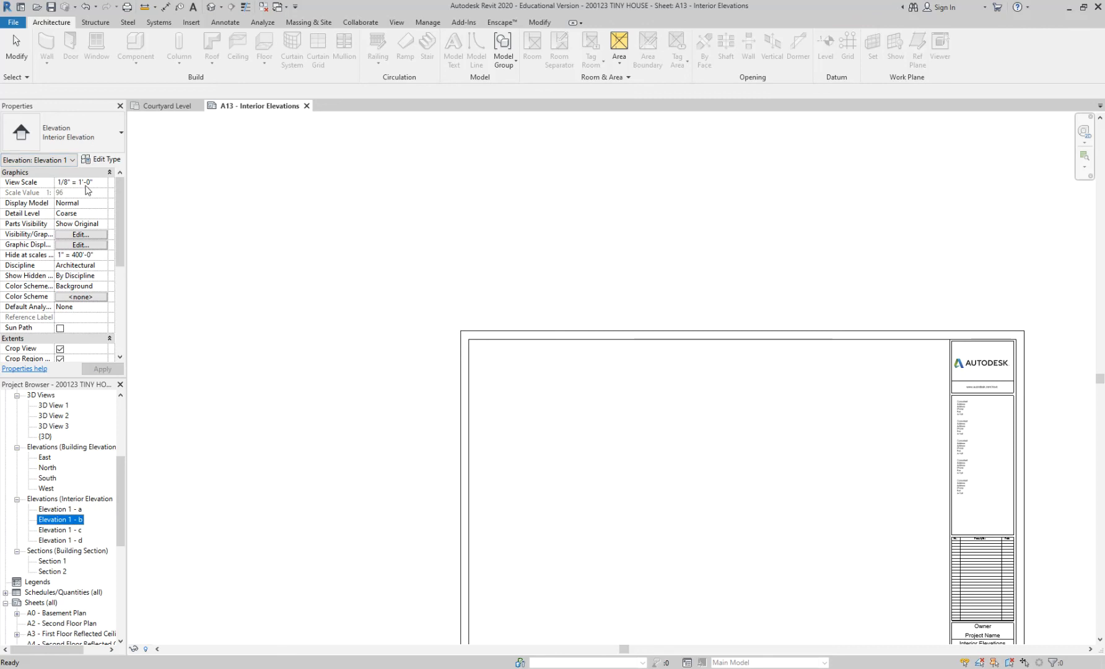
left_click(60, 509)
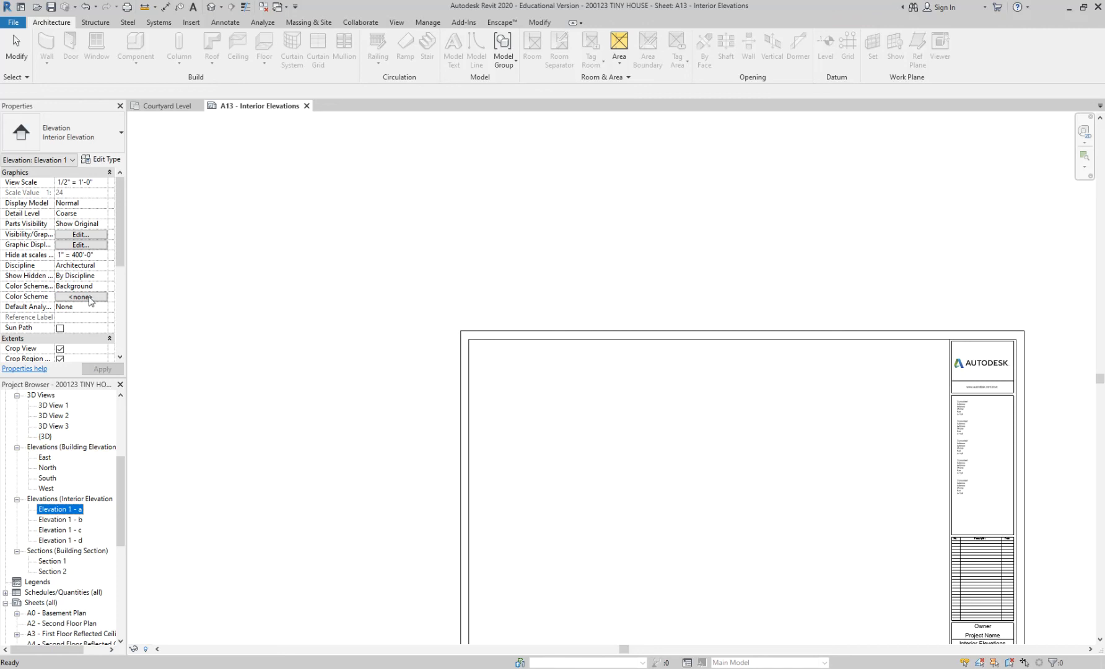
left_click_drag(432, 450, 532, 412)
left_click(567, 428)
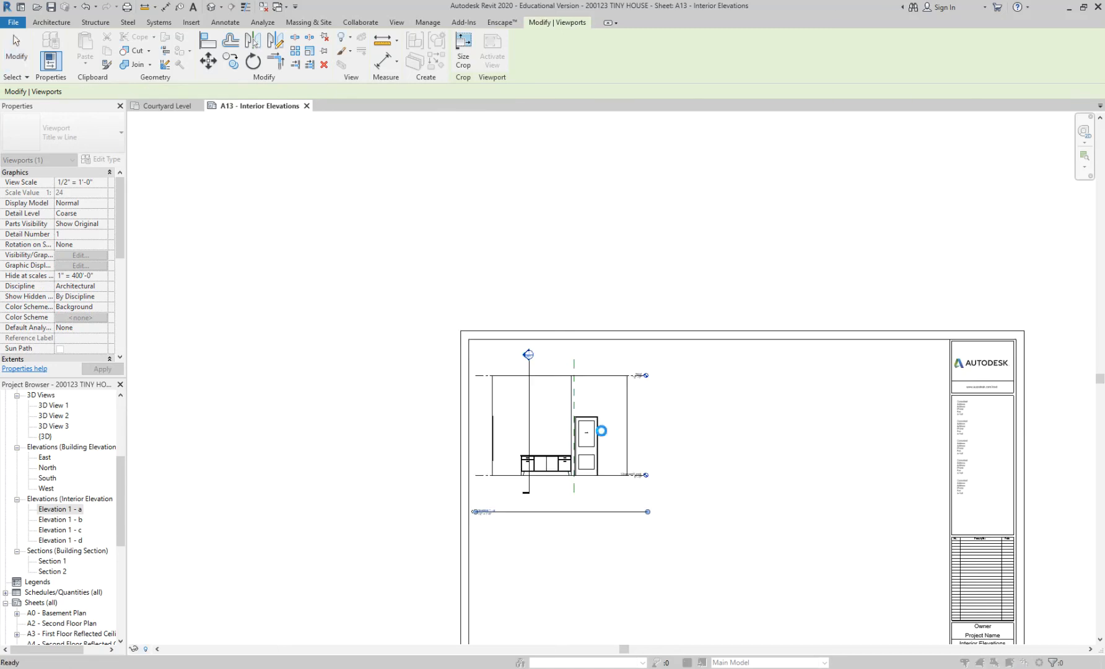
left_click(517, 307)
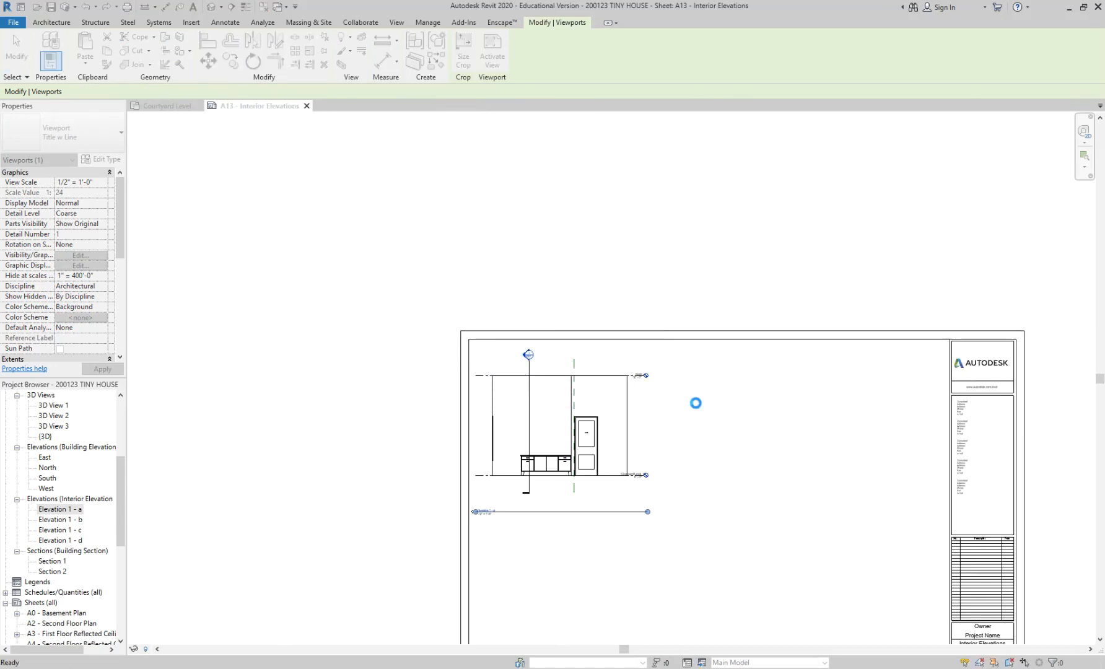
left_click(698, 464)
middle_click_drag(700, 467, 519, 410)
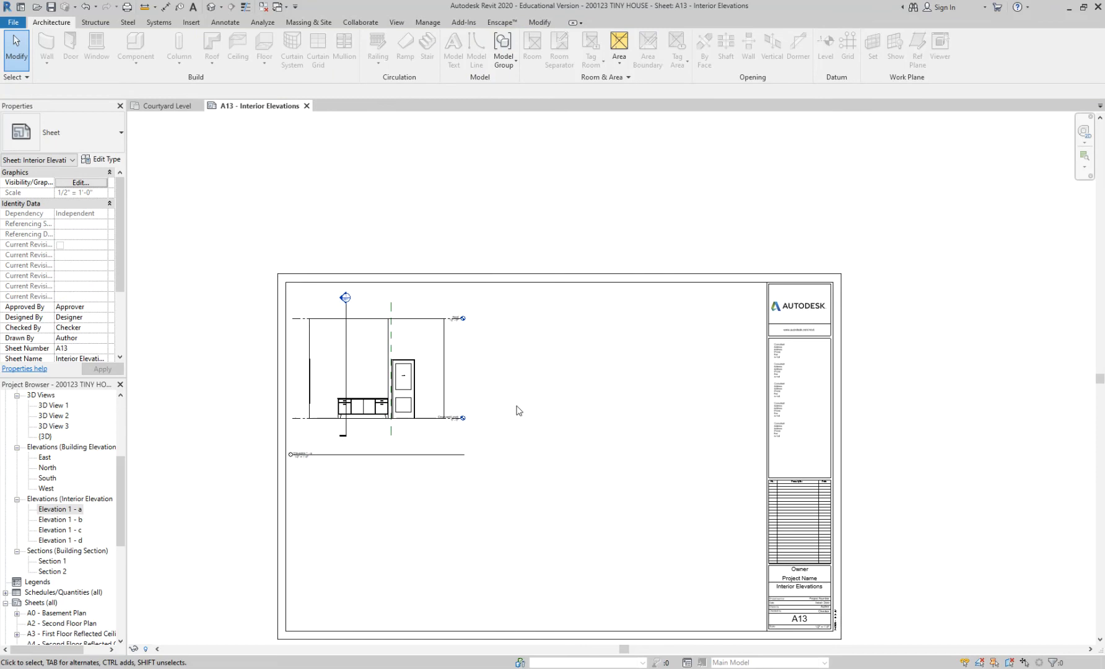
Step: Set the view scale of Elevation 1 - b to 1/2" = 1'-0" and place it on sheet A13 beside Elevation 1 - a
left_click(61, 520)
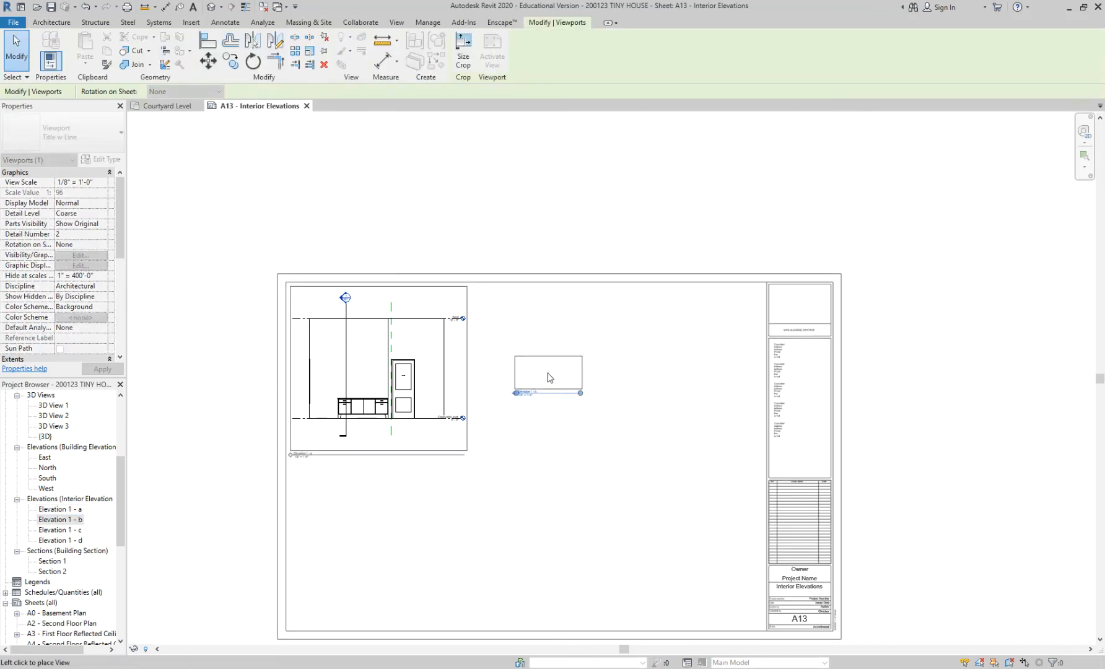
key("Escape")
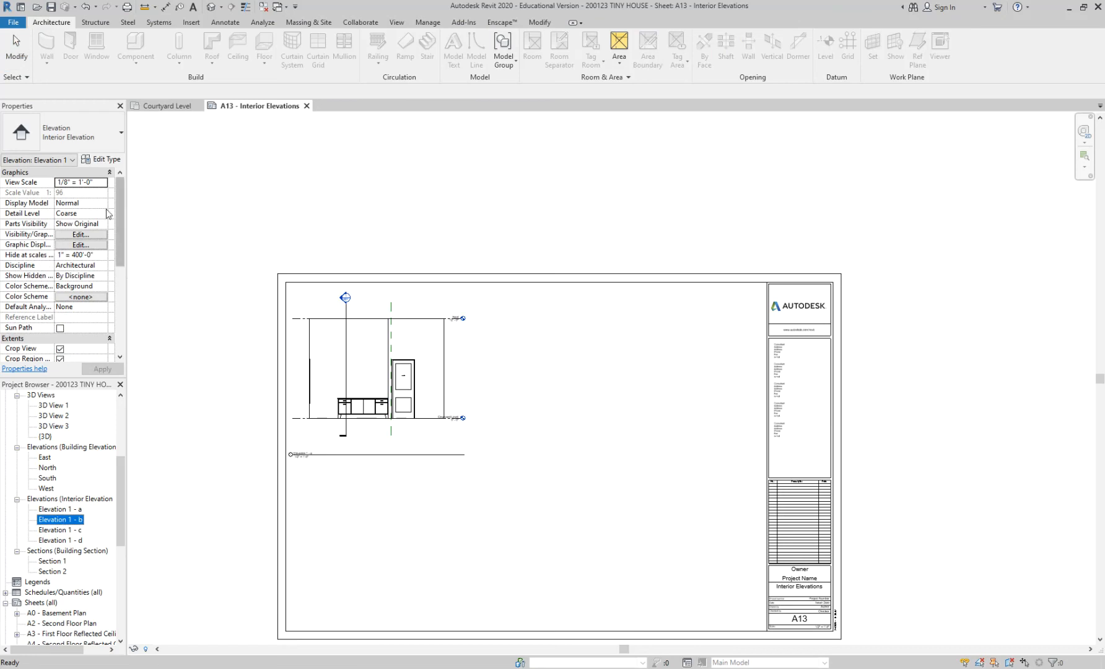
left_click(102, 183)
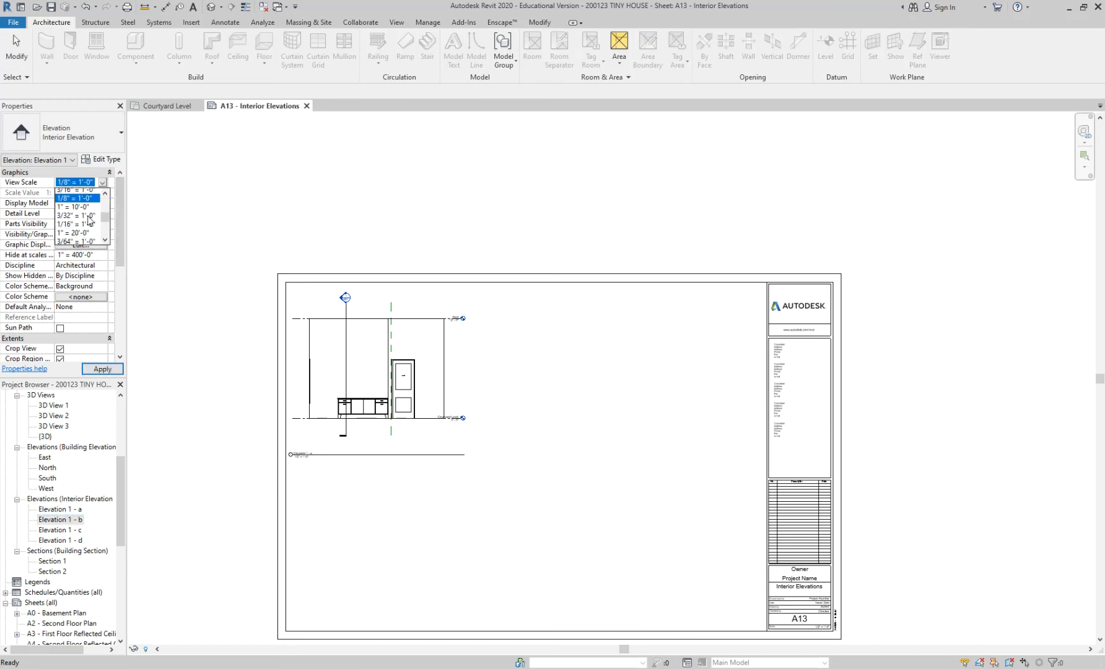
left_click(75, 202)
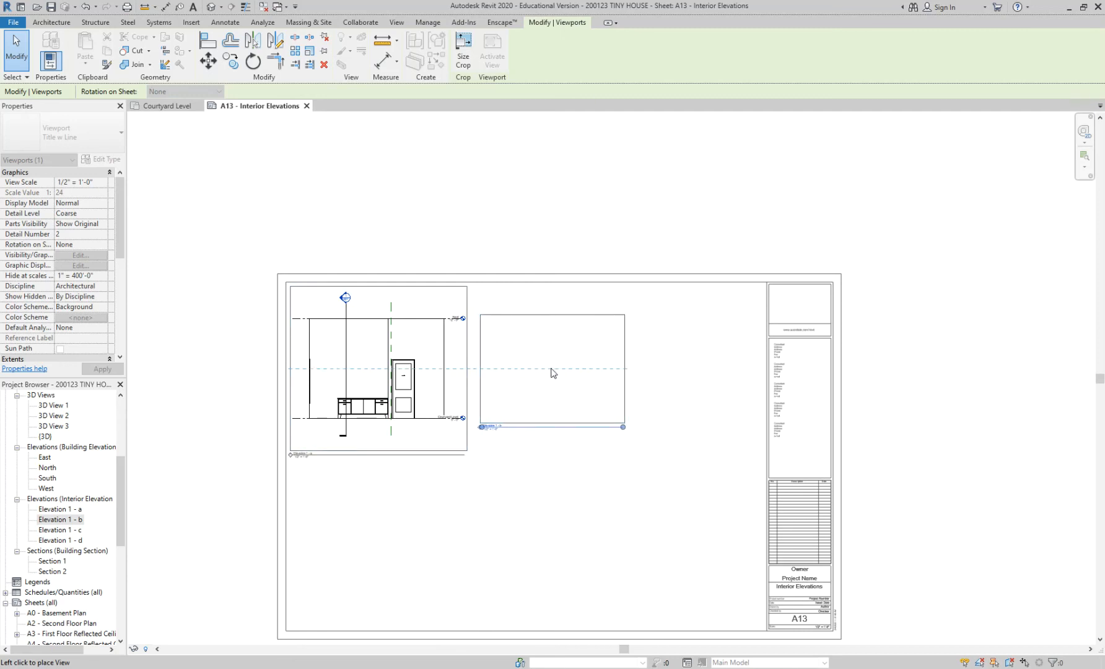
left_click(548, 372)
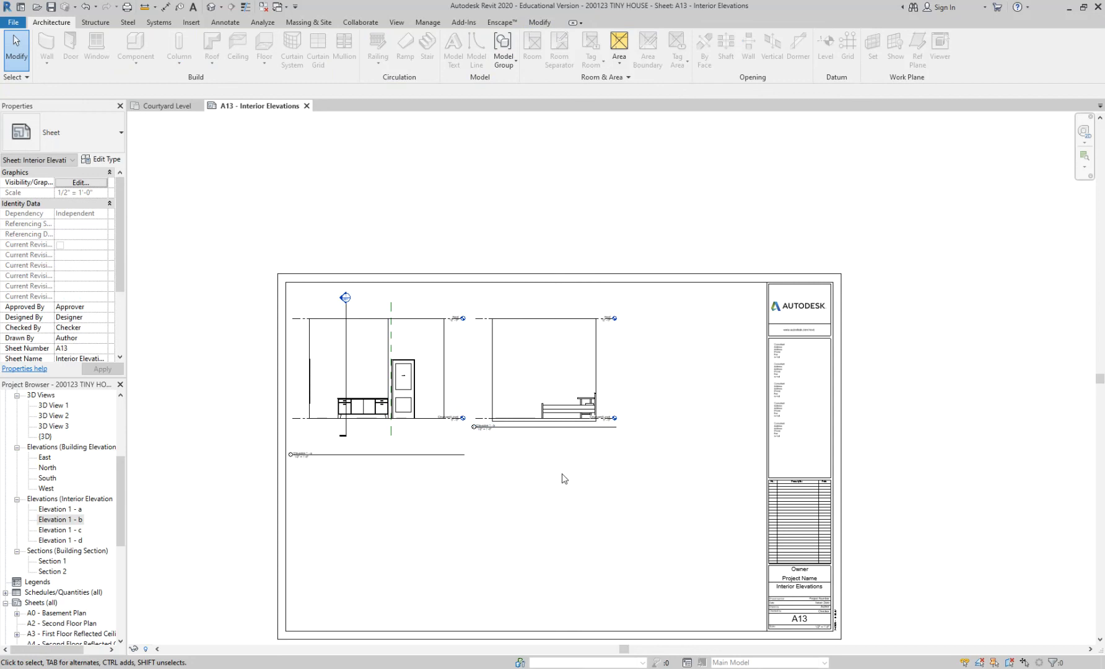
Step: Move the Elevation 1 - a view title up to line up with the Elevation 1 - b title
scroll(564, 478, "down", 1)
scroll(400, 470, "up", 2)
left_click(399, 451)
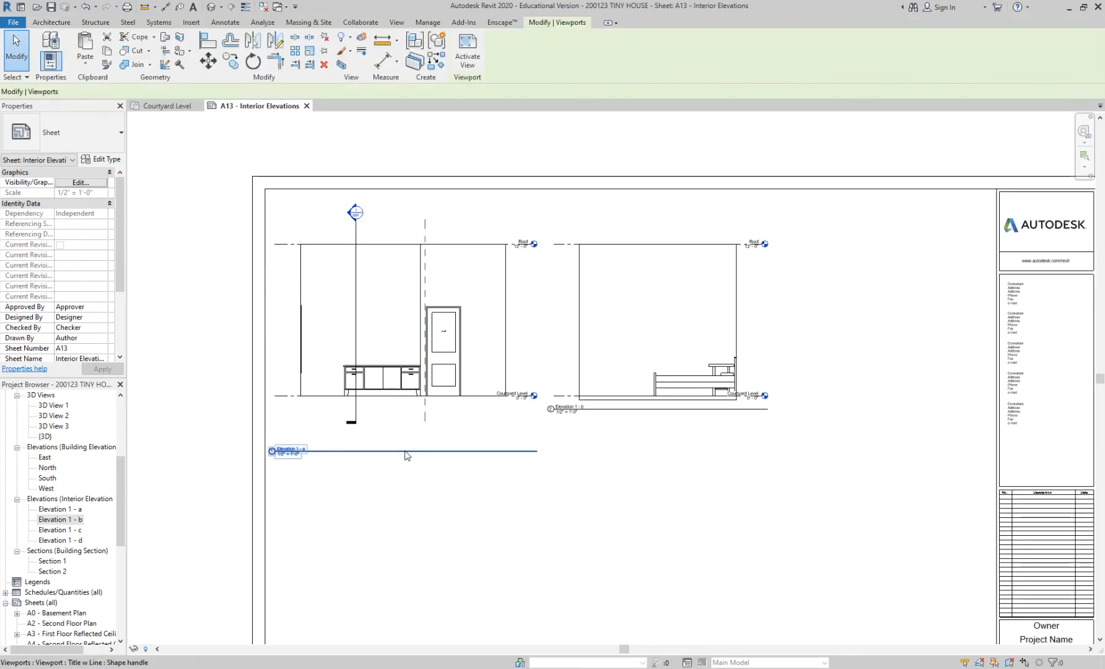
left_click_drag(399, 450, 397, 414)
key("Escape")
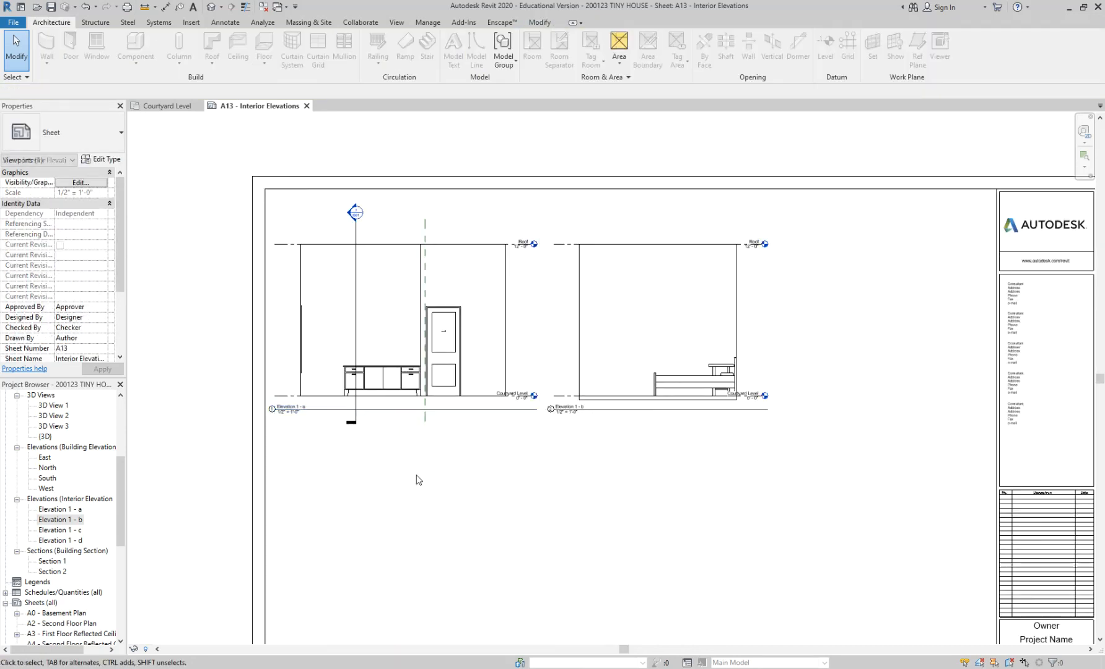
scroll(433, 471, "down", 1)
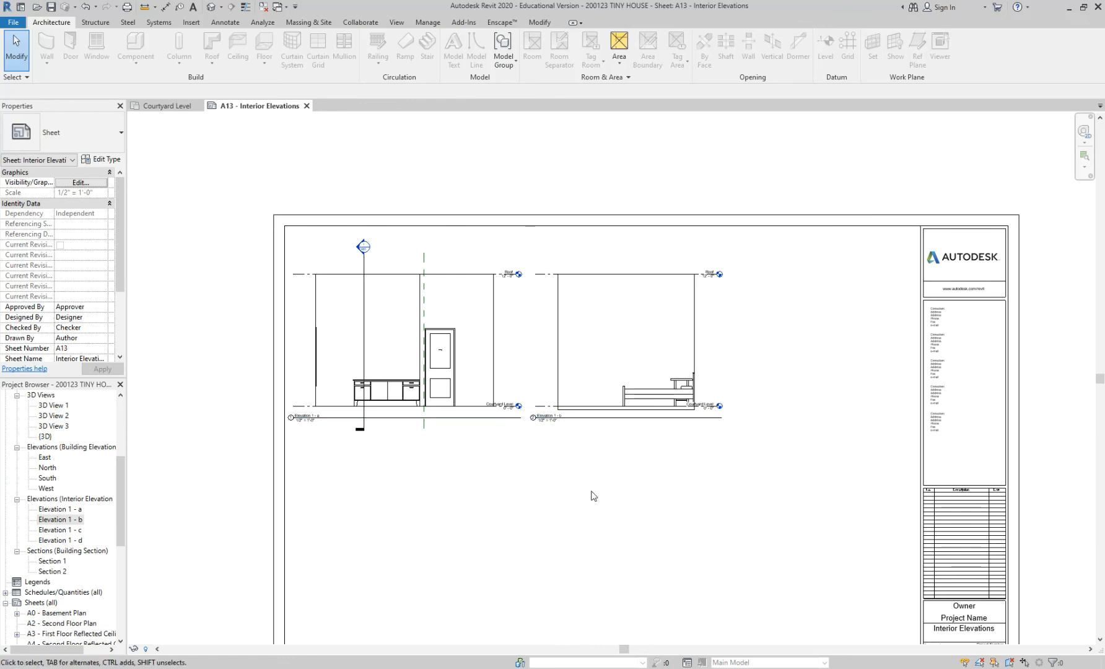
left_click(60, 531)
left_click_drag(58, 534, 361, 523)
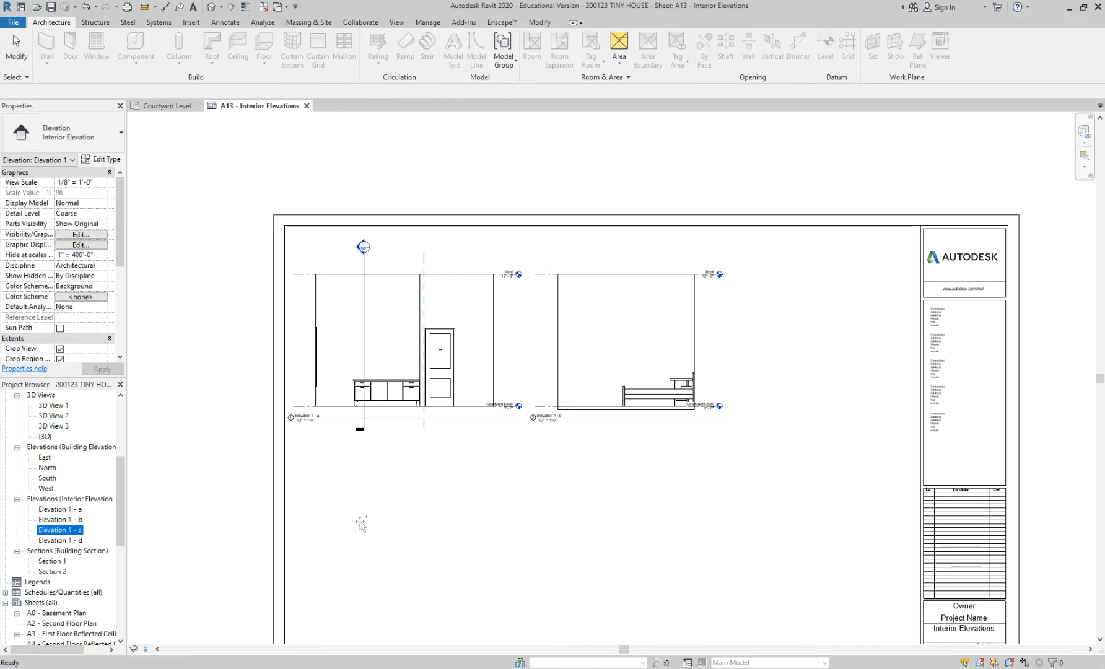
scroll(358, 520, "down", 2)
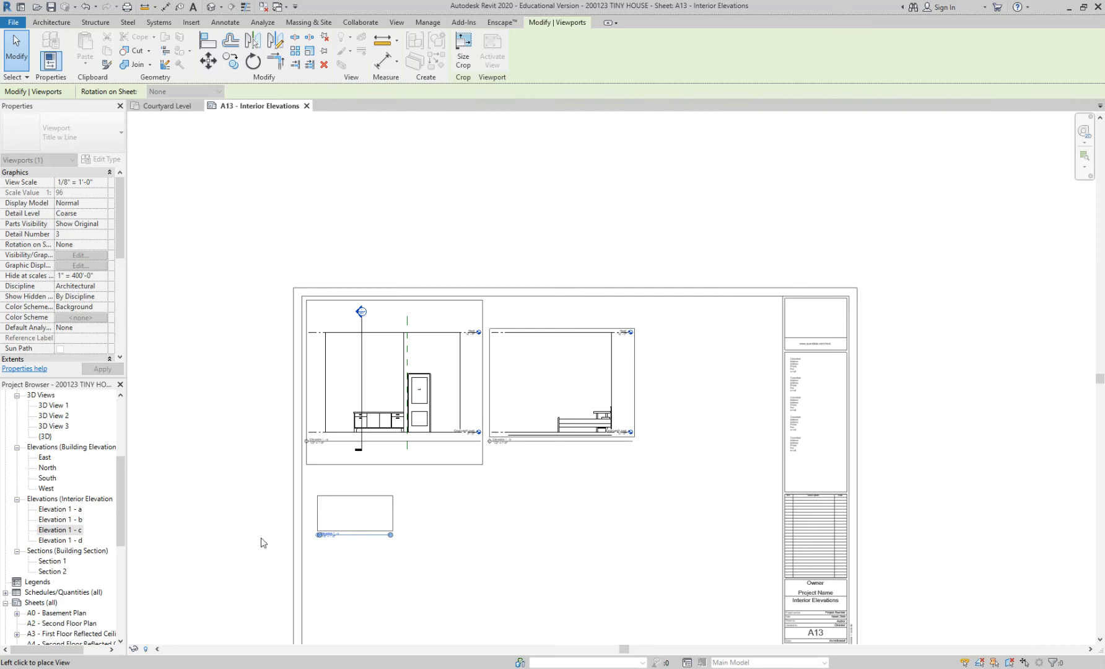
key("Escape")
Step: Set the view scale of Elevation 1 - c to 1/2" = 1'-0" and place it on sheet A13 below Elevation 1 - a
left_click(104, 182)
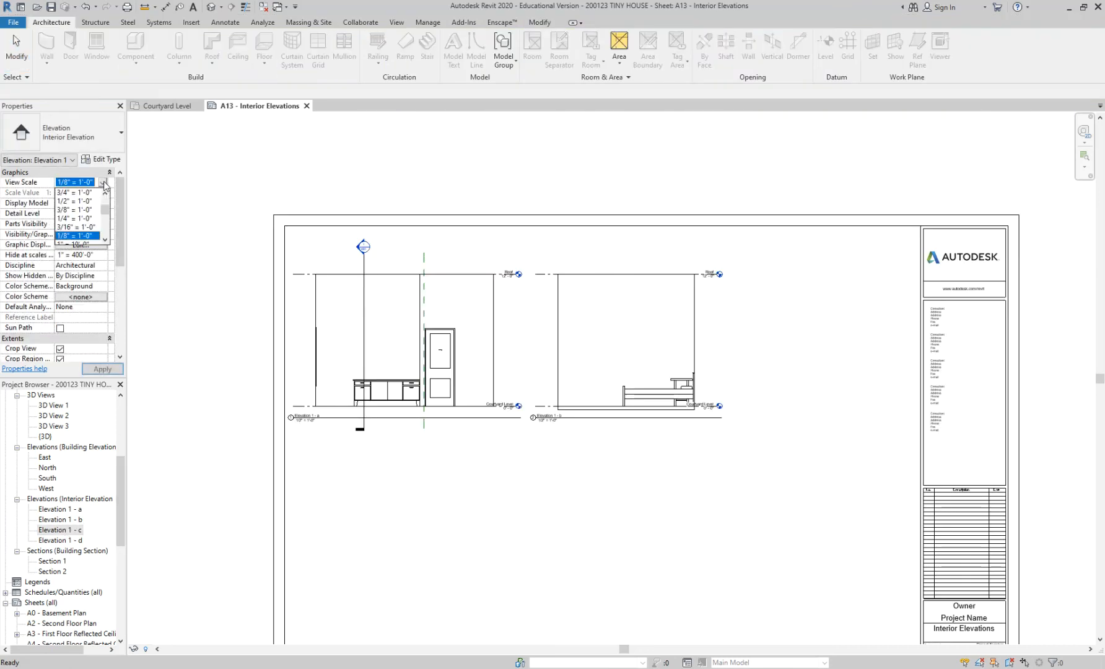
left_click(74, 200)
left_click(68, 530)
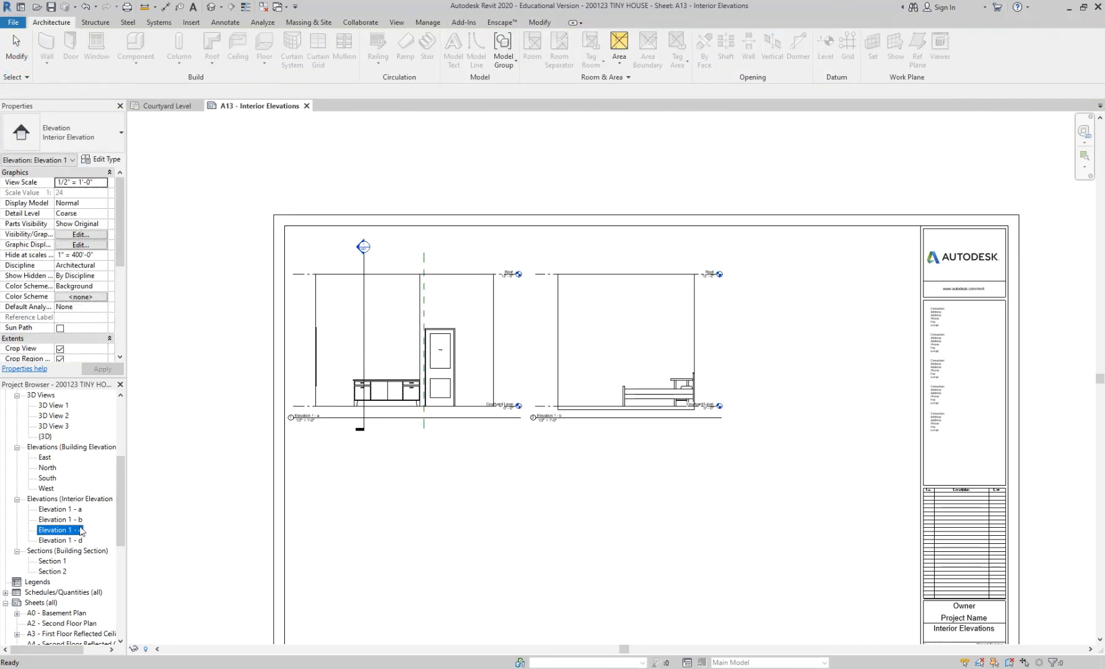
left_click_drag(441, 519, 436, 514)
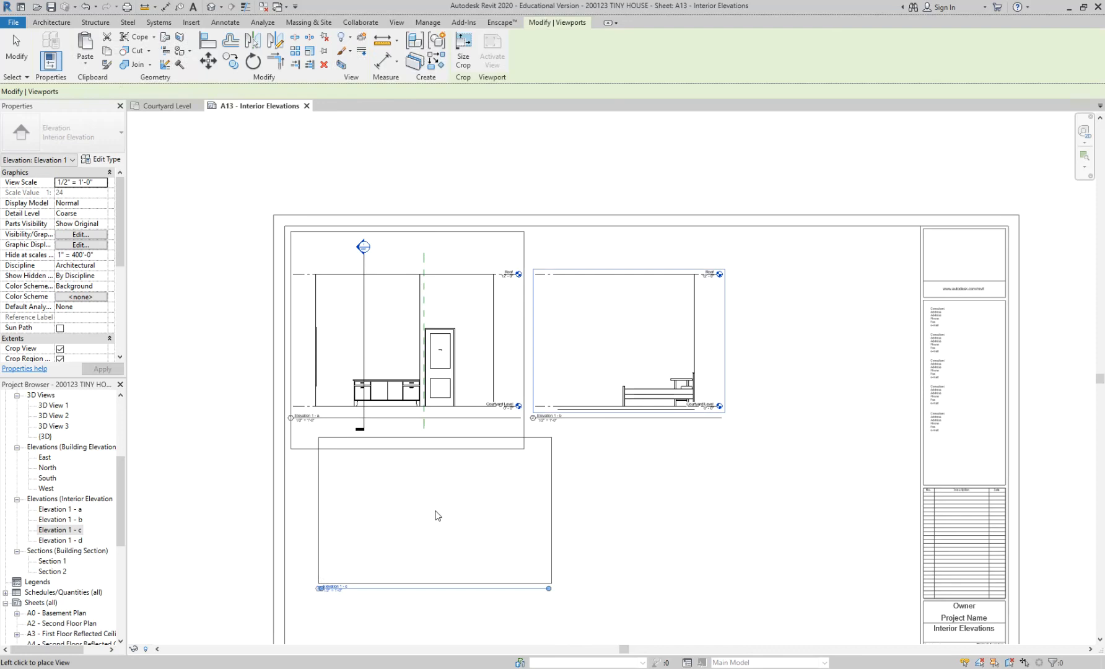
left_click(414, 545)
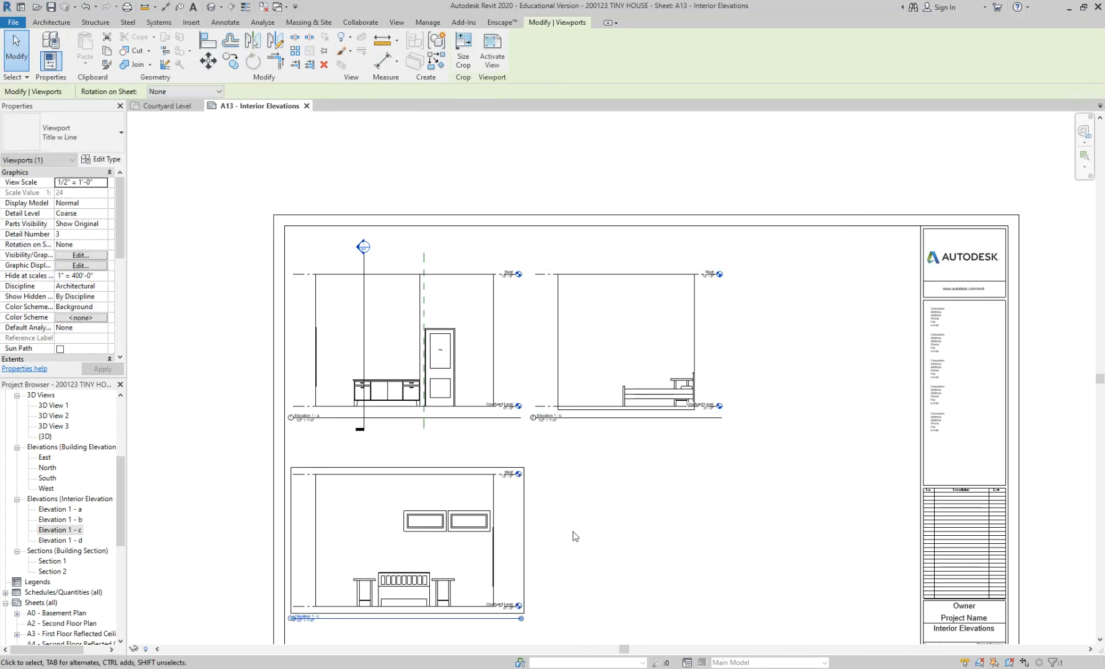
key("Escape")
Step: Set the view scale of Elevation 1 - d to 1/2" = 1'-0" and place it on sheet A13 beside Elevation 1 - c
scroll(574, 535, "down", 2)
middle_click_drag(574, 535, 503, 478)
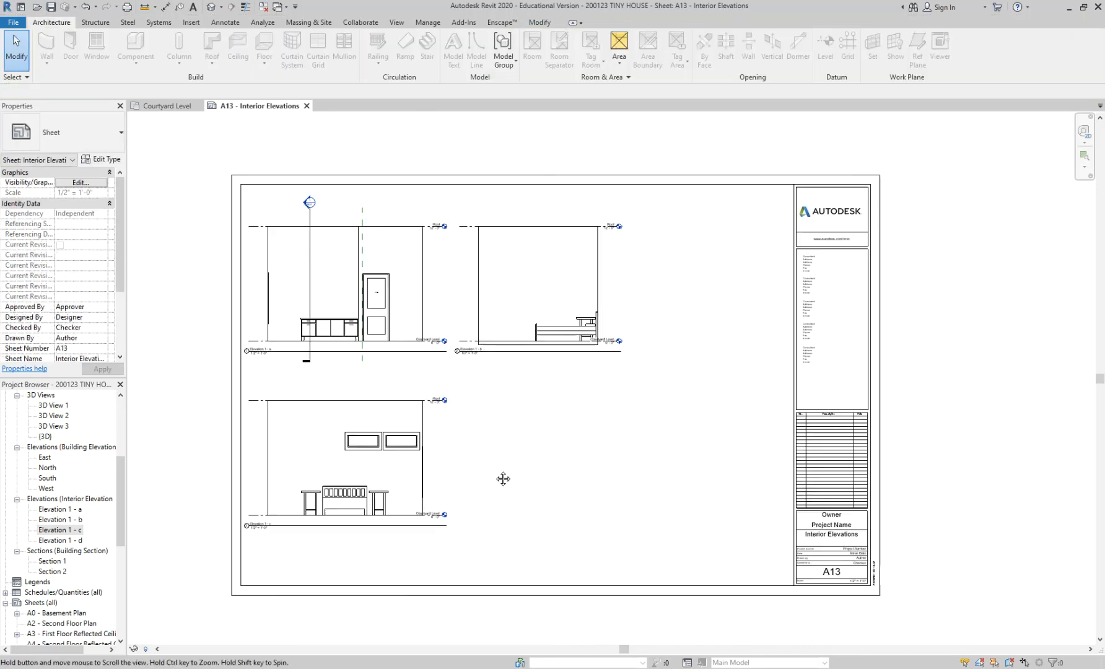
left_click(80, 541)
left_click(102, 182)
left_click(102, 182)
left_click(102, 182)
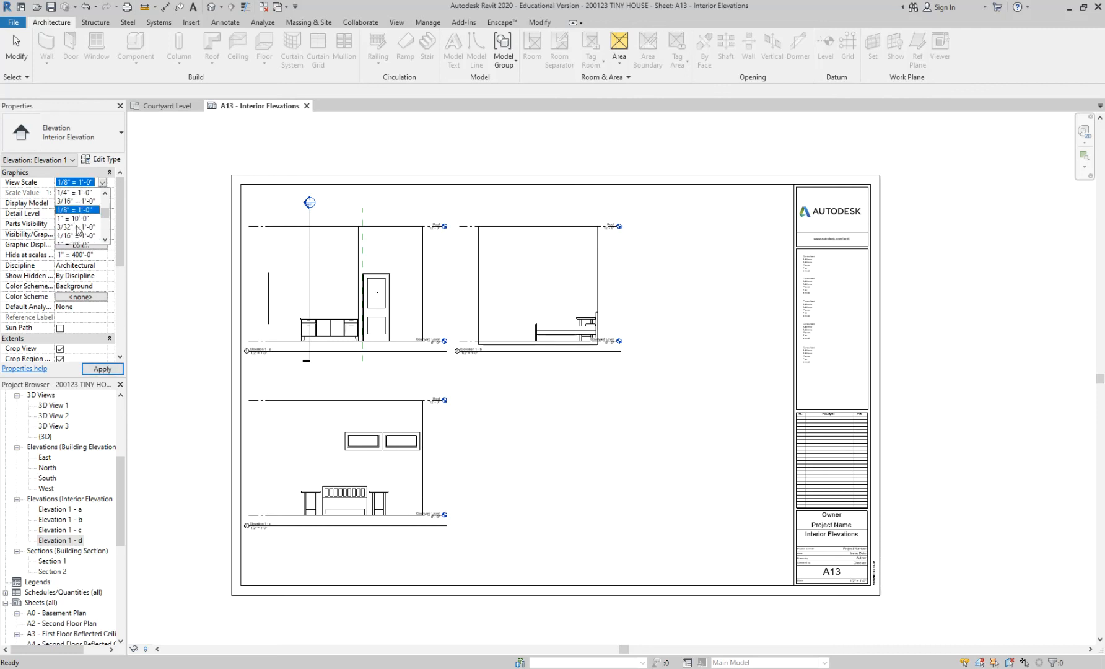
left_click(80, 201)
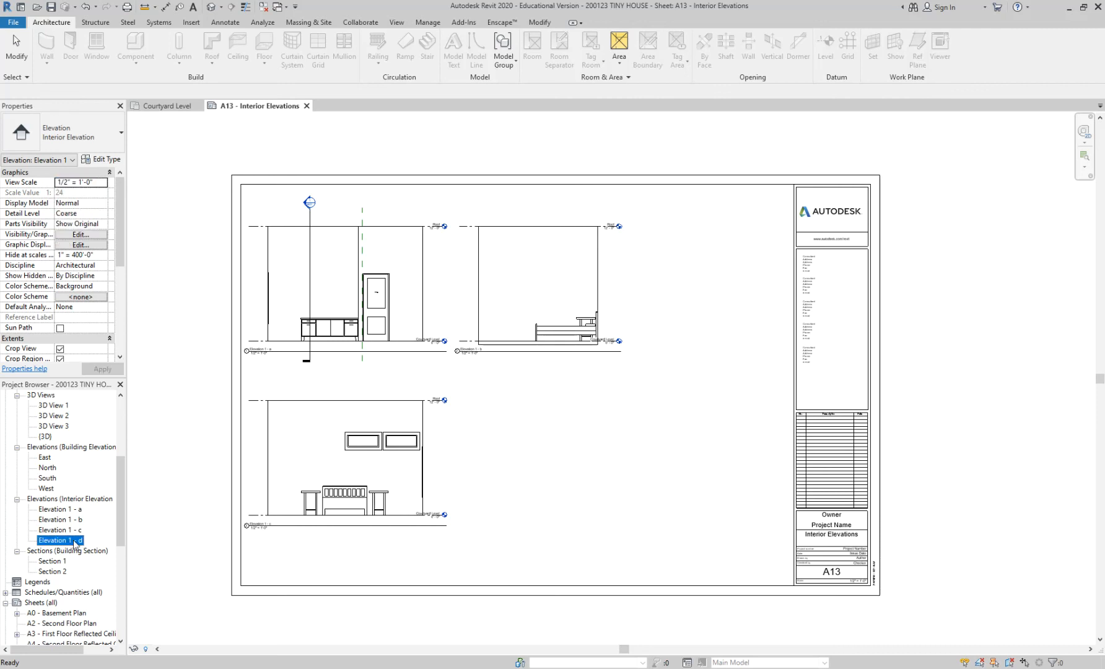
left_click_drag(576, 466, 565, 454)
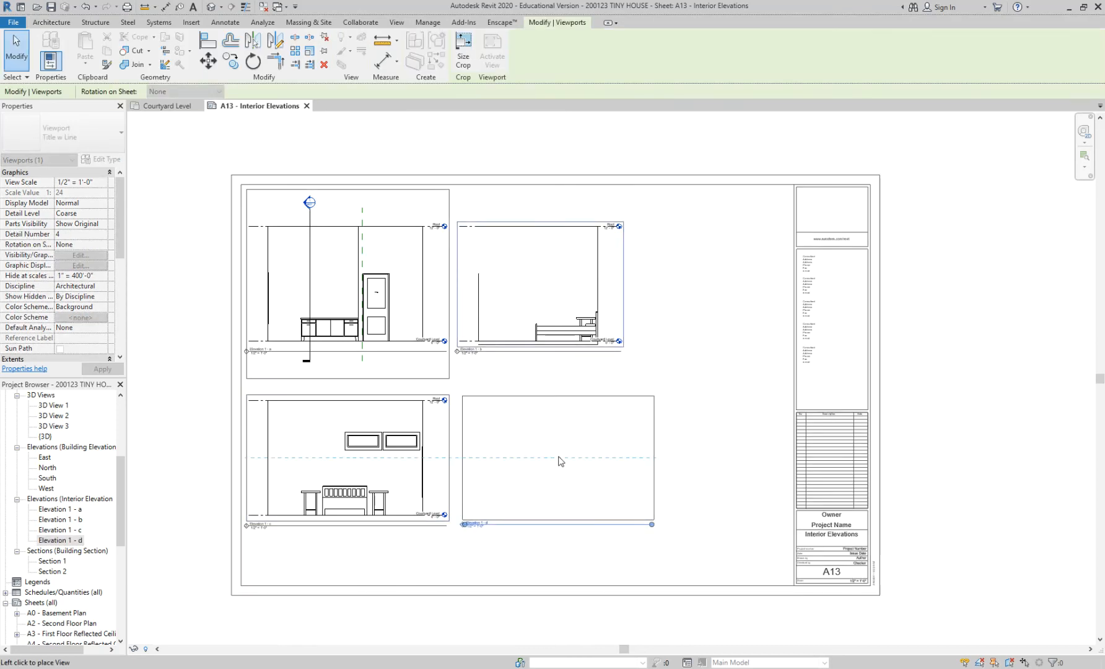
left_click(560, 461)
left_click(699, 467)
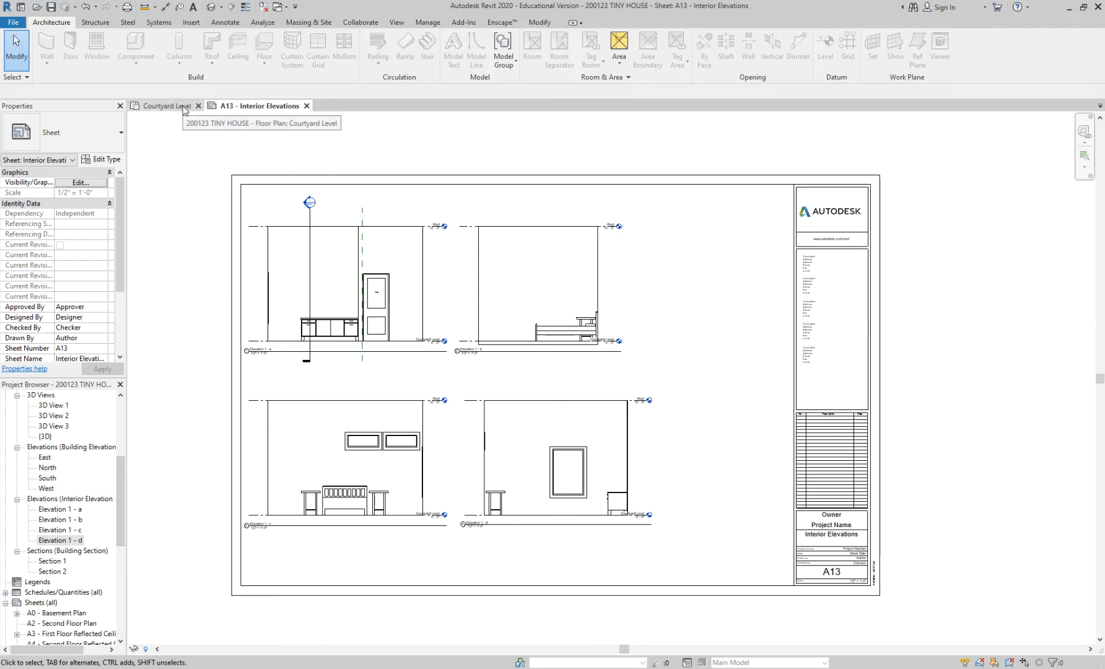
Step: Tile sheet A13 and the Courtyard Level plan side by side, with the plan showing the bedroom's interior elevation marker
key("w")
key("t")
left_click(686, 415)
middle_click_drag(682, 416, 813, 432)
scroll(815, 435, "up", 4)
left_click(425, 152)
middle_click_drag(486, 206, 402, 195)
scroll(837, 350, "up", 2)
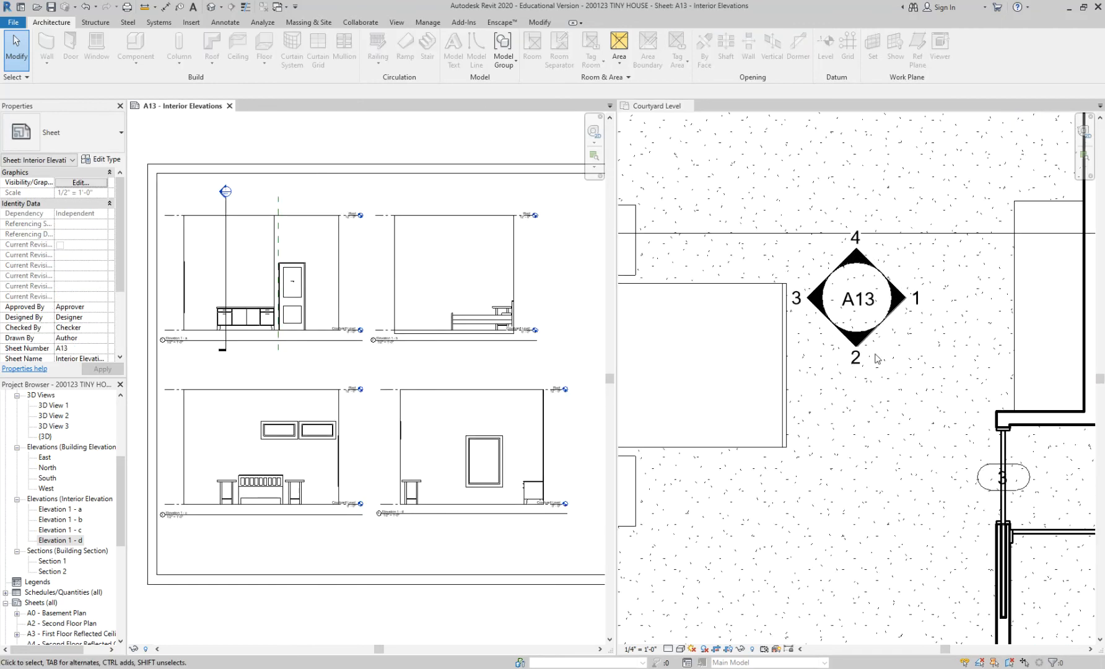
scroll(873, 358, "down", 1)
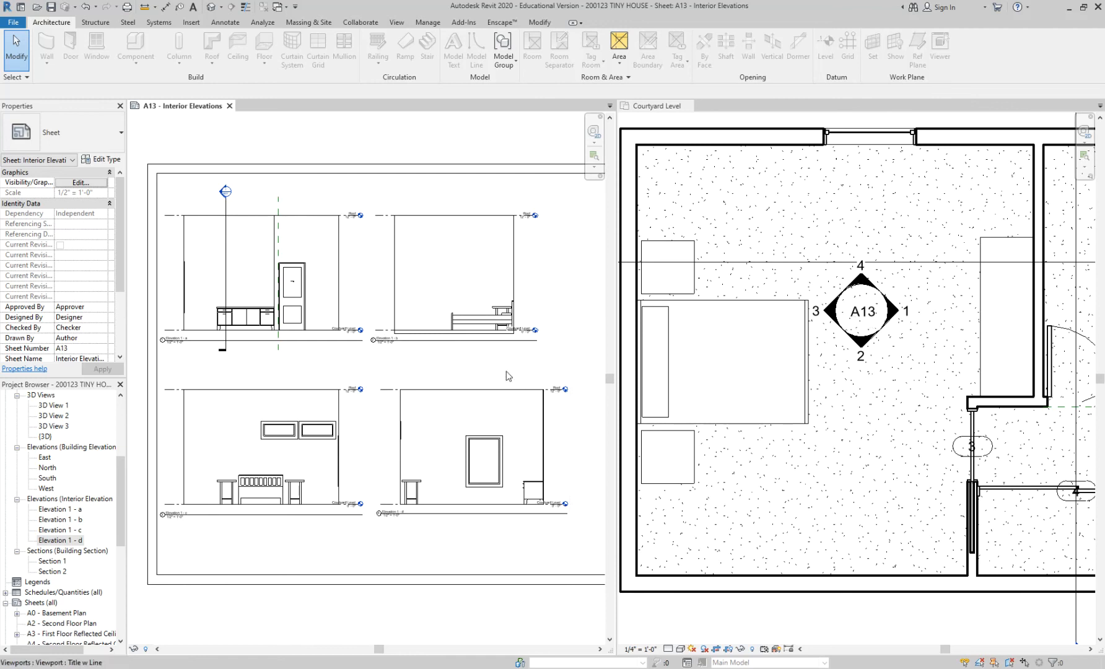
Step: Compare the detail numbers and view titles on sheet A13 with the bedroom's elevation marker in the plan
scroll(279, 350, "up", 2)
middle_click_drag(204, 350, 285, 311)
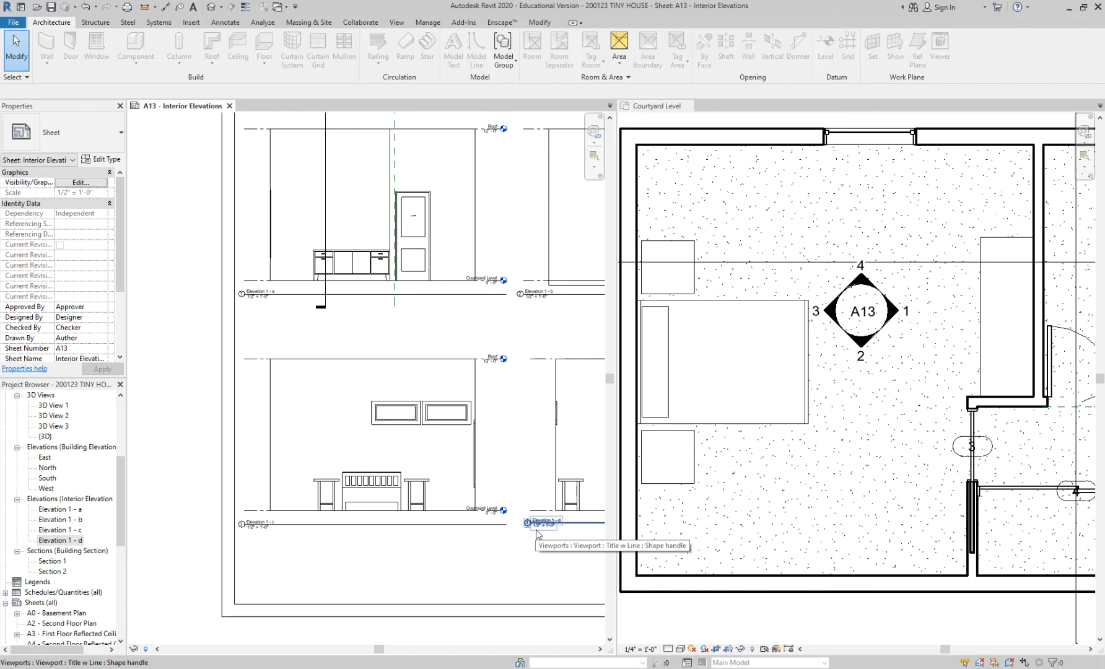
scroll(248, 295, "up", 4)
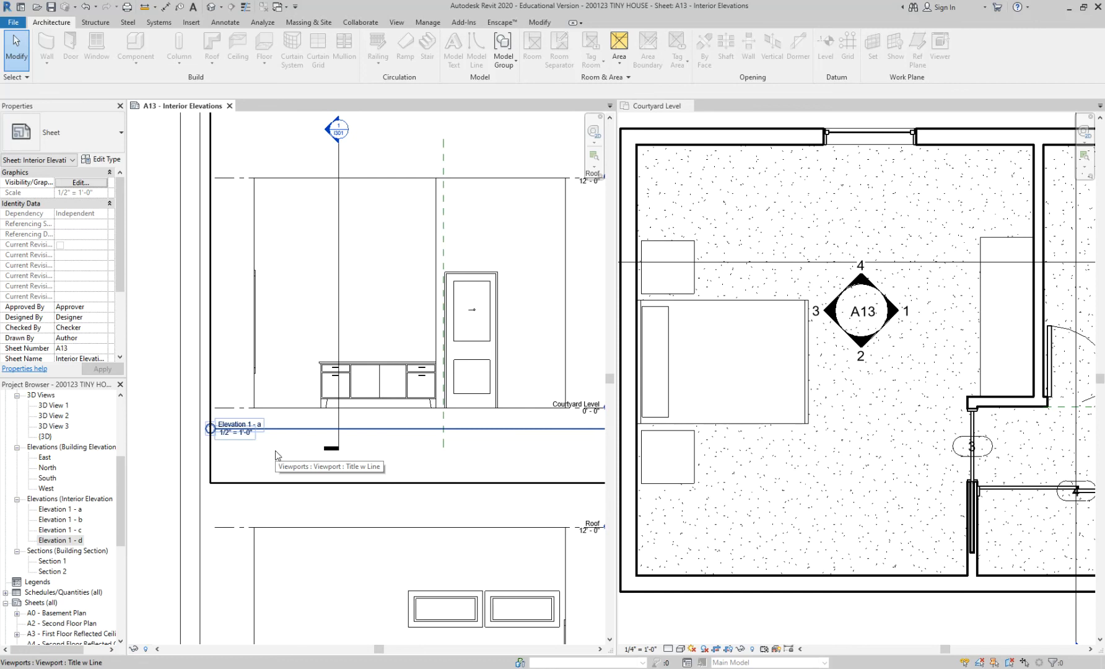
scroll(229, 426, "up", 2)
left_click(229, 429)
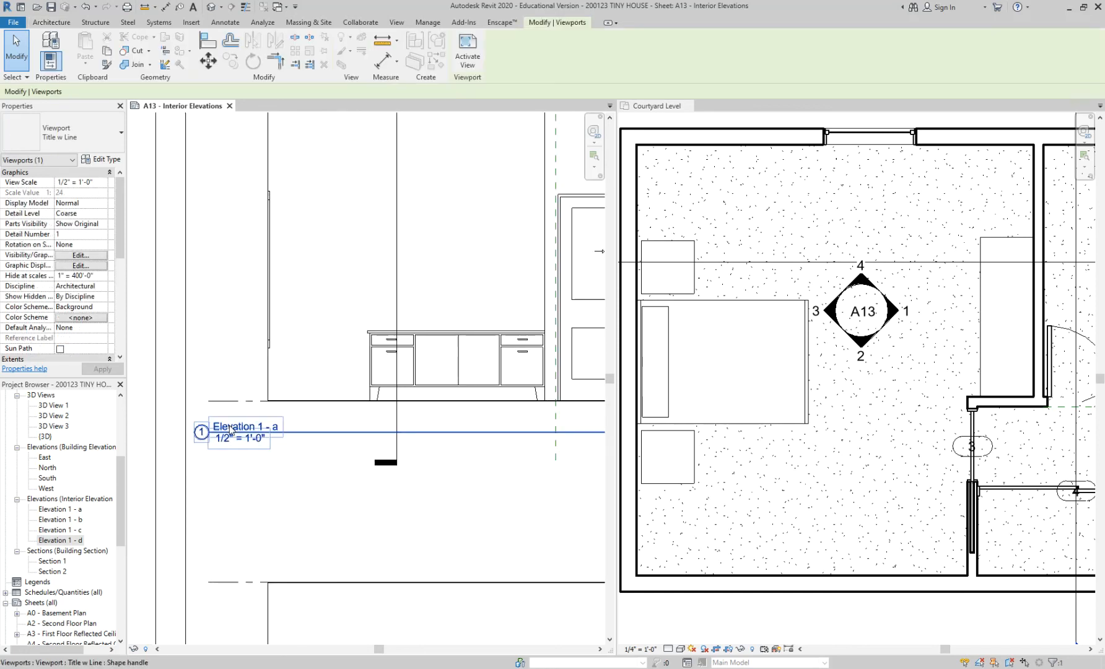
left_click(274, 487)
key("Escape")
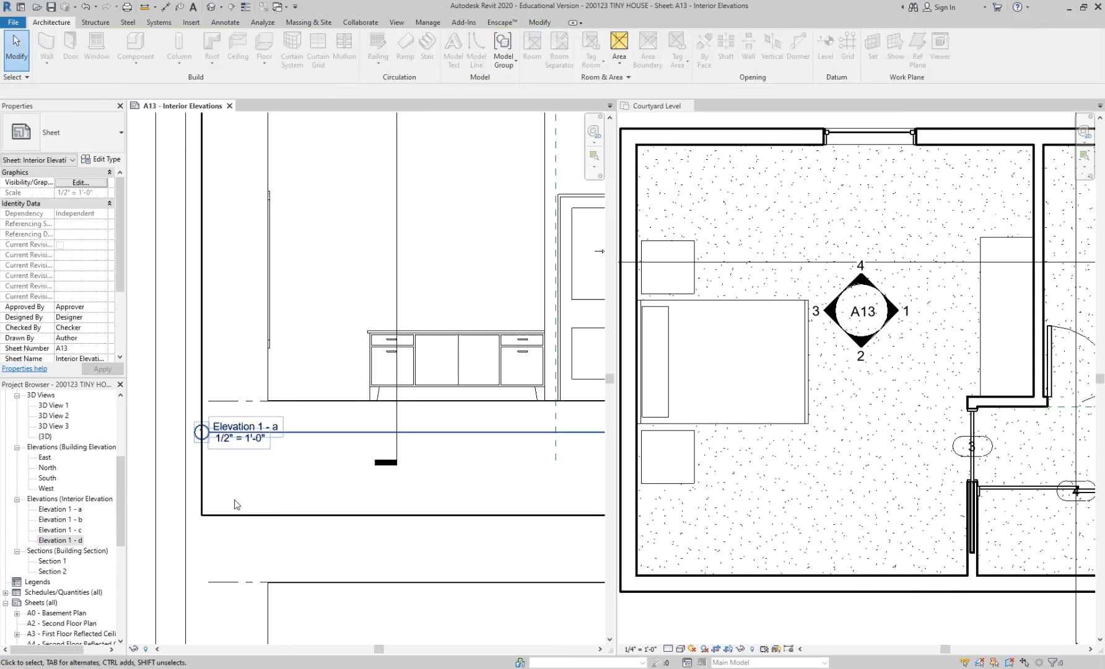
scroll(244, 477, "down", 3)
scroll(254, 459, "up", 5)
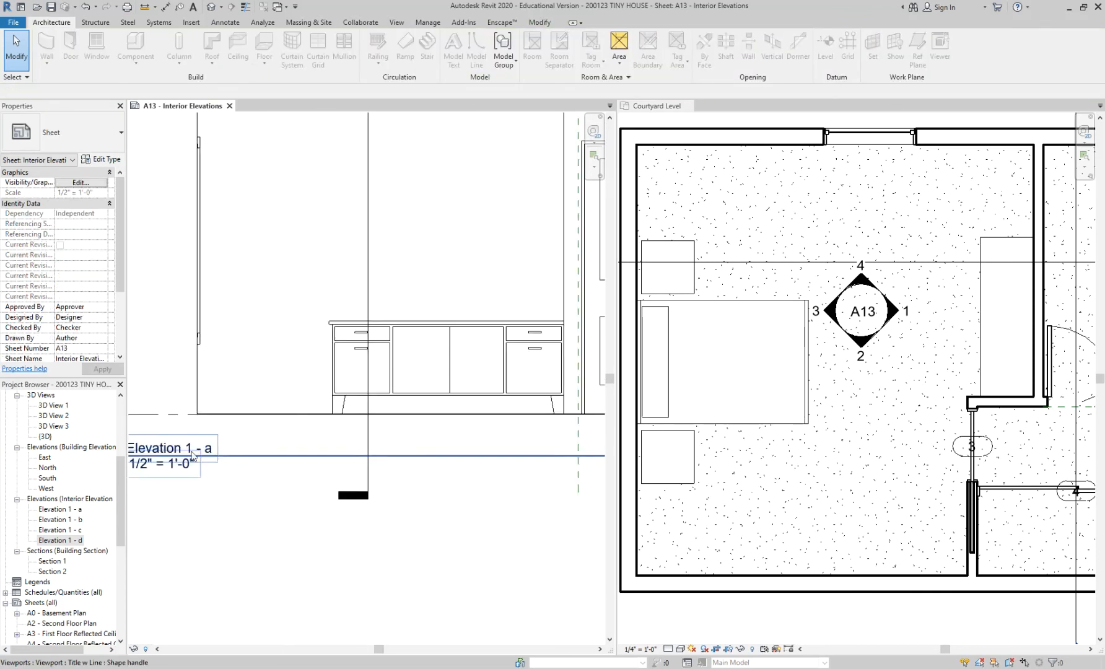
left_click(215, 453)
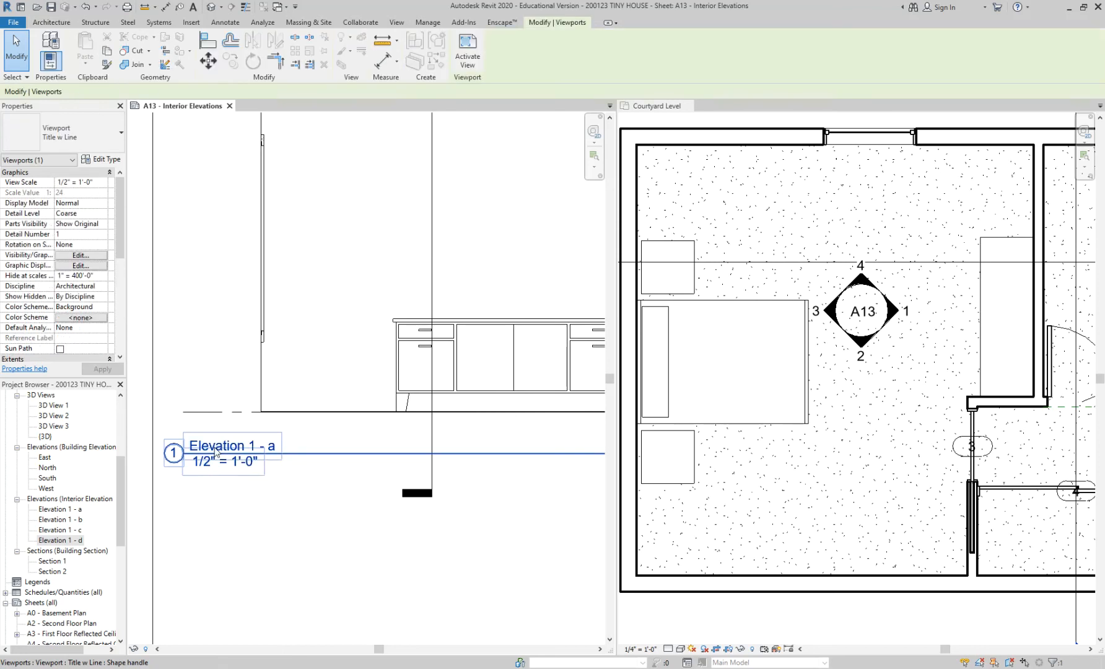
key("Escape")
scroll(277, 450, "up", 2)
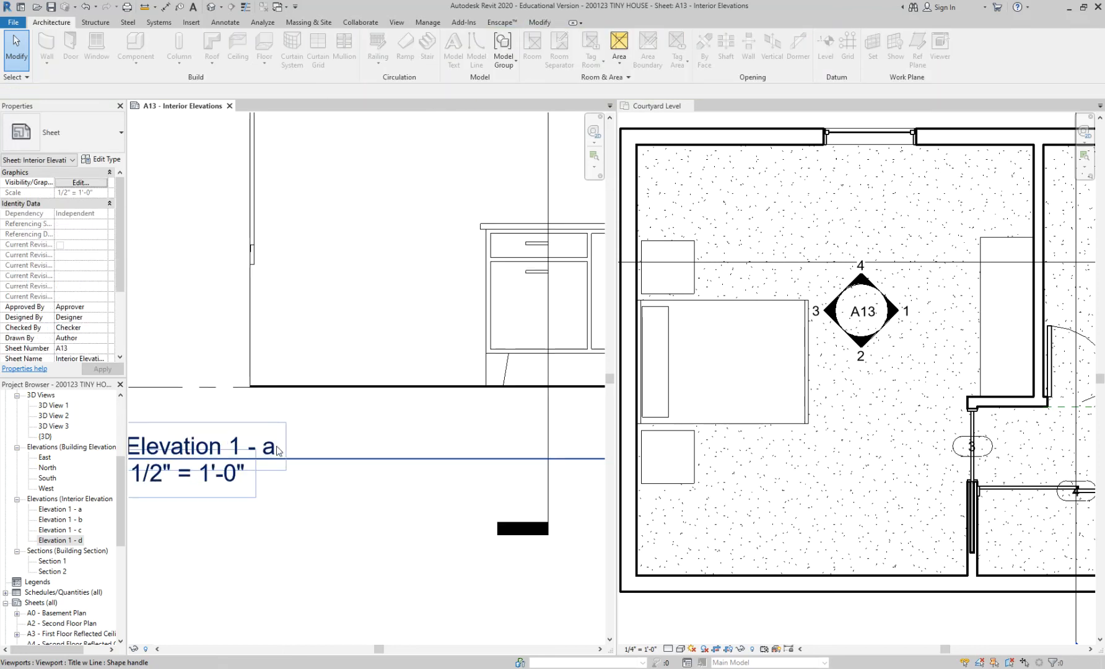
left_click(273, 451)
middle_click_drag(214, 438, 365, 451)
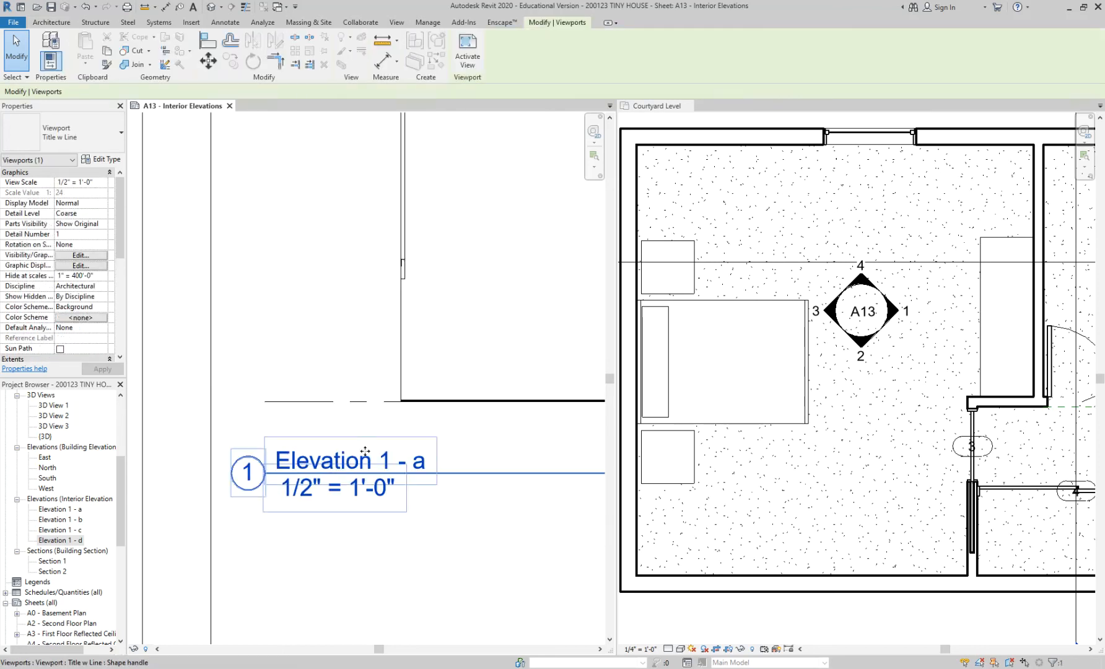
key("Escape")
Step: Rename the Elevation 1 - a view as "Master Bedroom - East" through its viewport's View Name property
left_click(325, 461)
left_click_drag(122, 207, 55, 299)
left_click(102, 297)
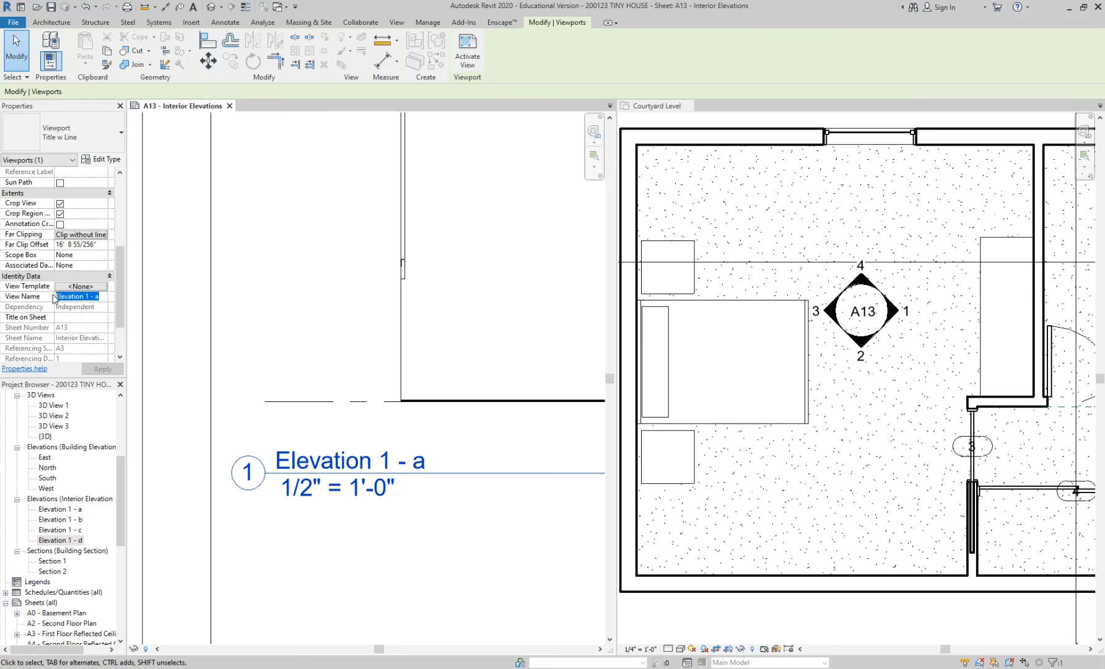
key("BackSpace")
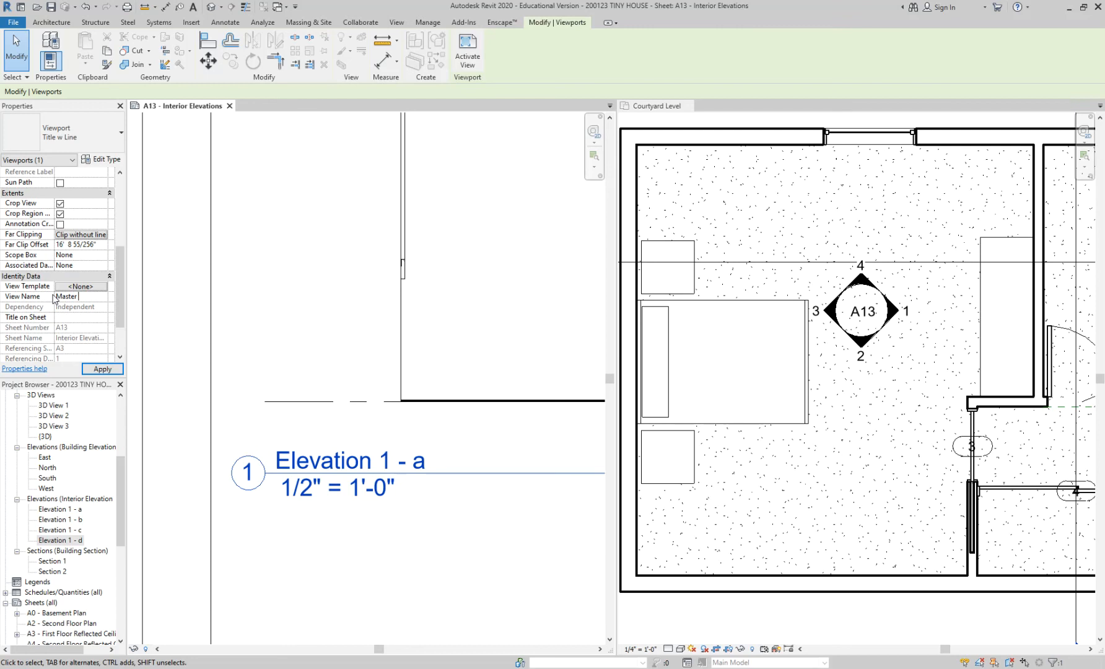
type("droom")
type("- East")
left_click(91, 371)
left_click(464, 522)
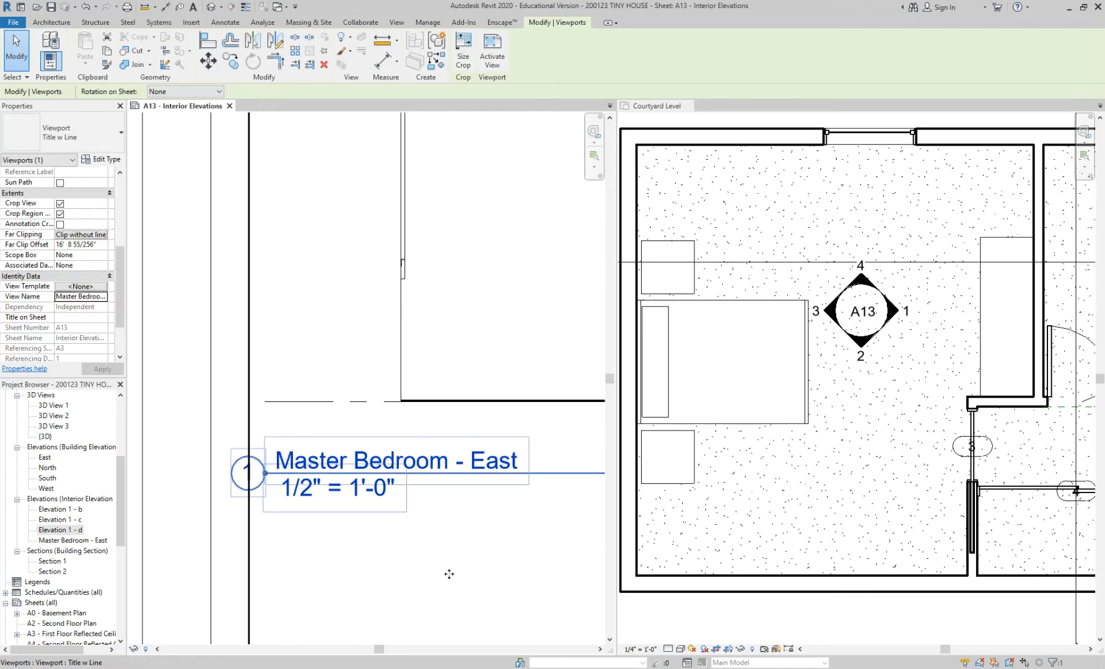
left_click(195, 379)
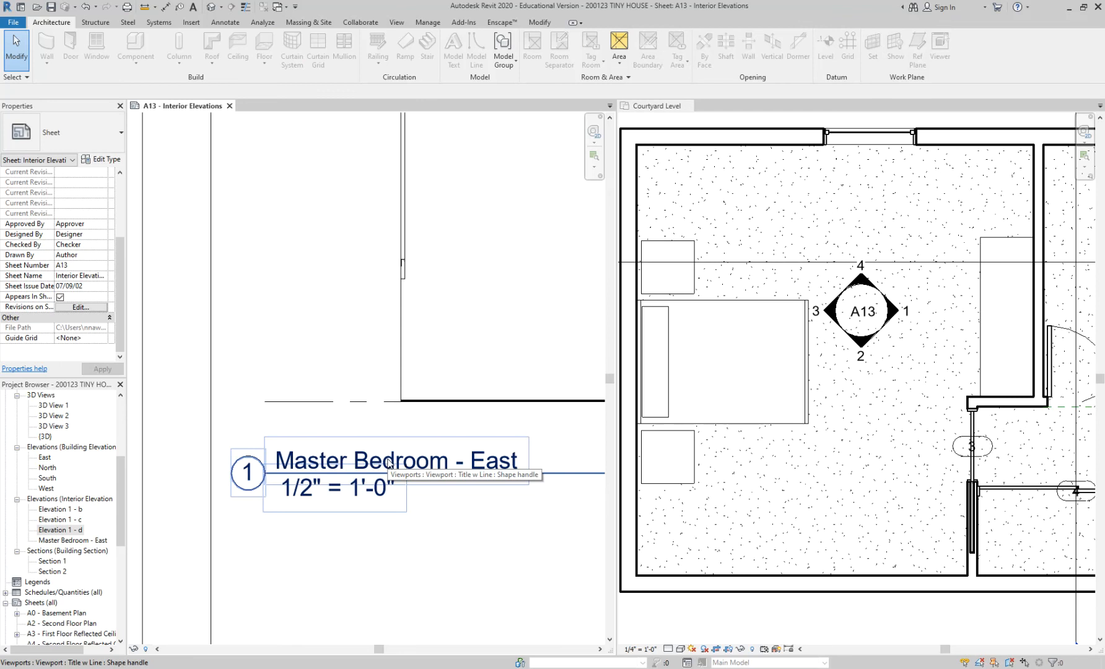
Step: Select the Master Bedroom - East viewport again and check its View Name property
left_click(495, 469)
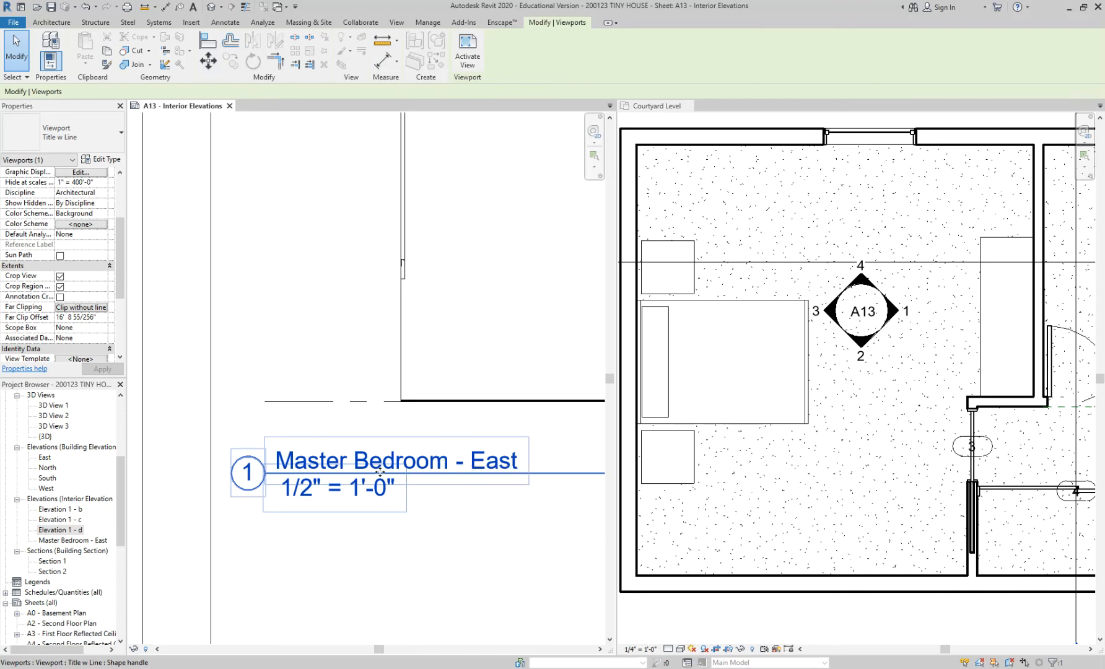
left_click(407, 569)
left_click(224, 498)
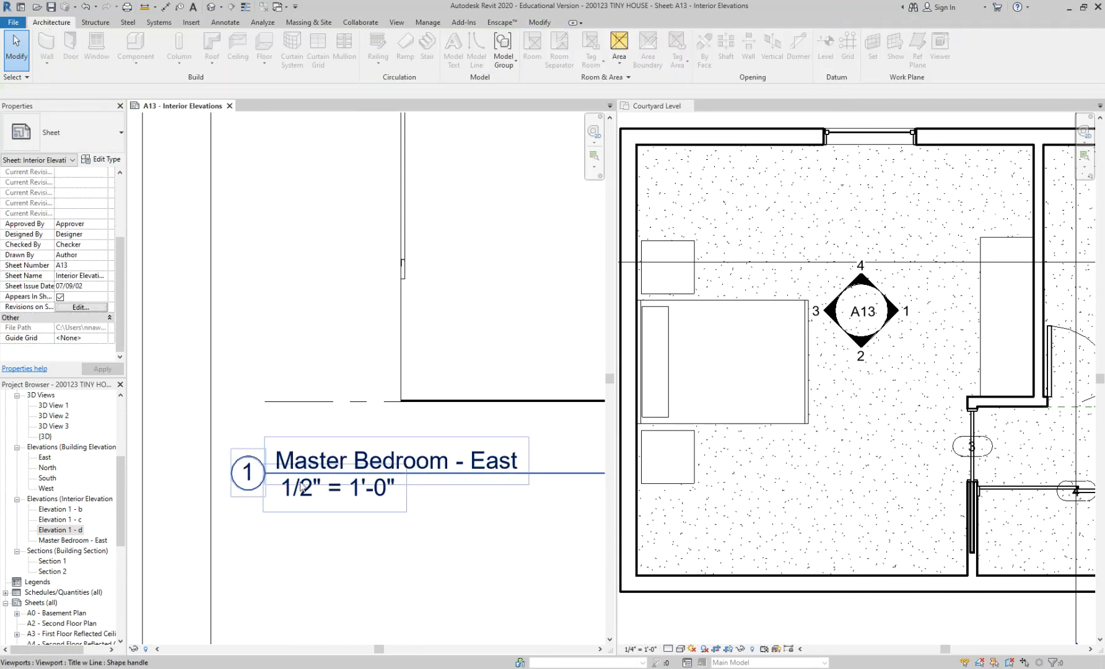
left_click(301, 477)
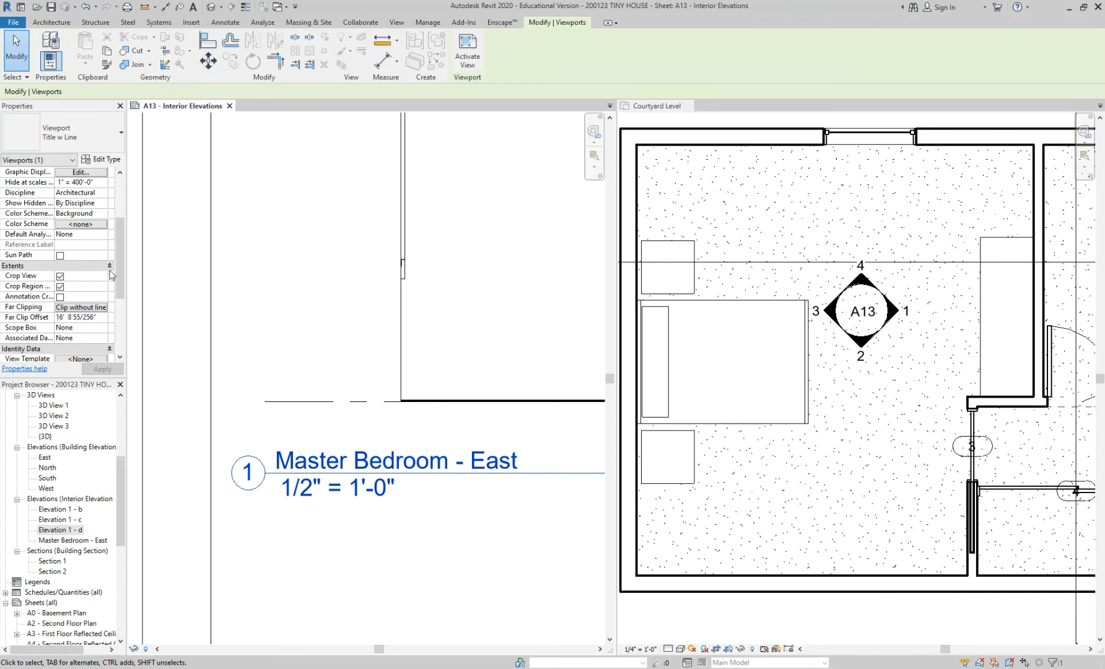
left_click_drag(121, 230, 121, 258)
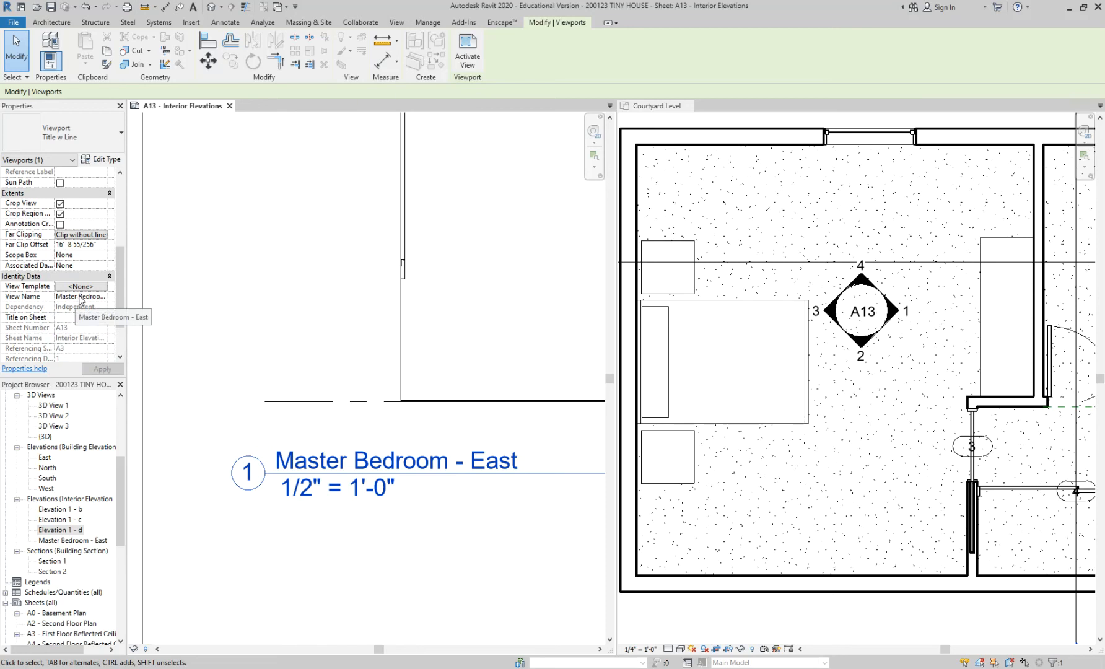
left_click(224, 370)
Step: Rename the Elevation 1 - c view as "Master Bedroom - West" through its viewport's View Name property
scroll(292, 328, "down", 4)
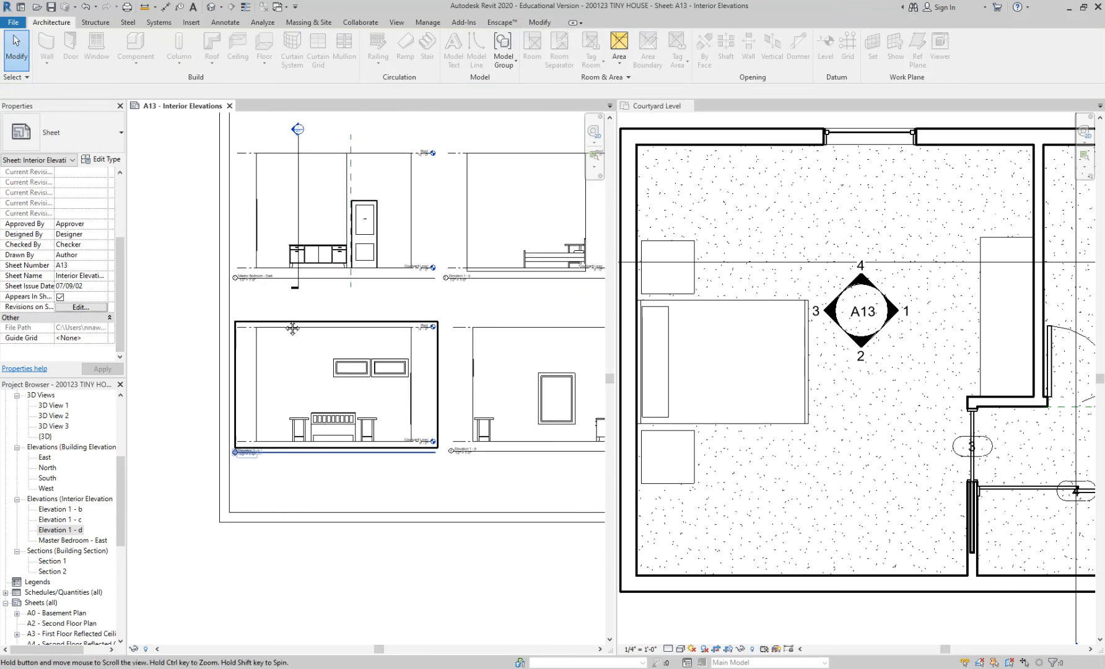
scroll(292, 328, "up", 4)
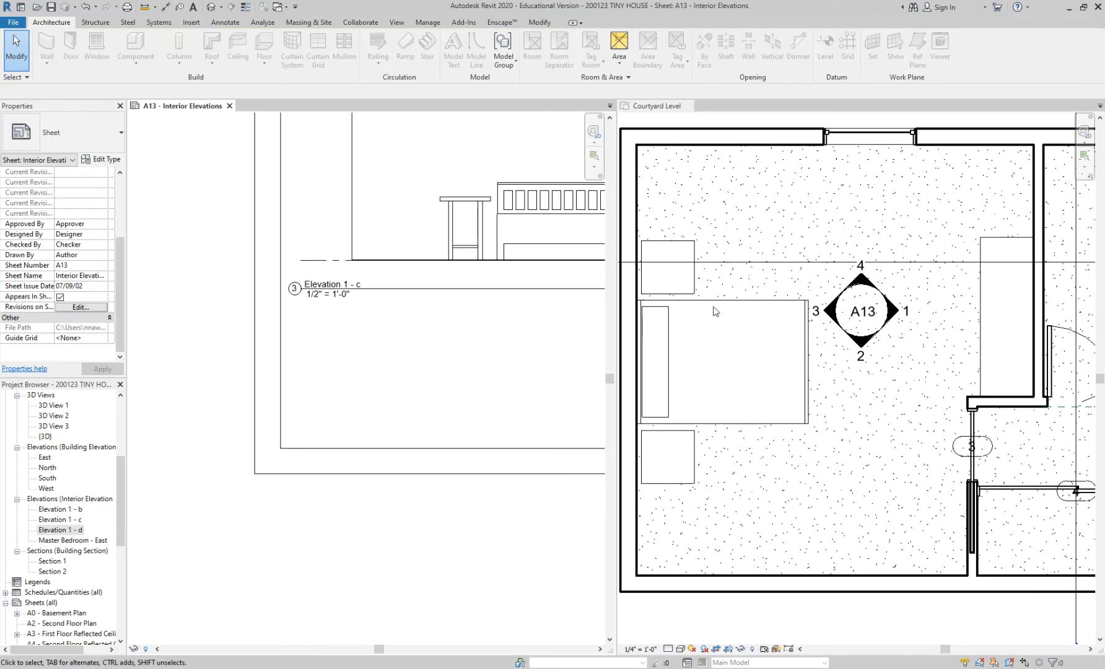
left_click(395, 227)
left_click_drag(122, 227, 121, 275)
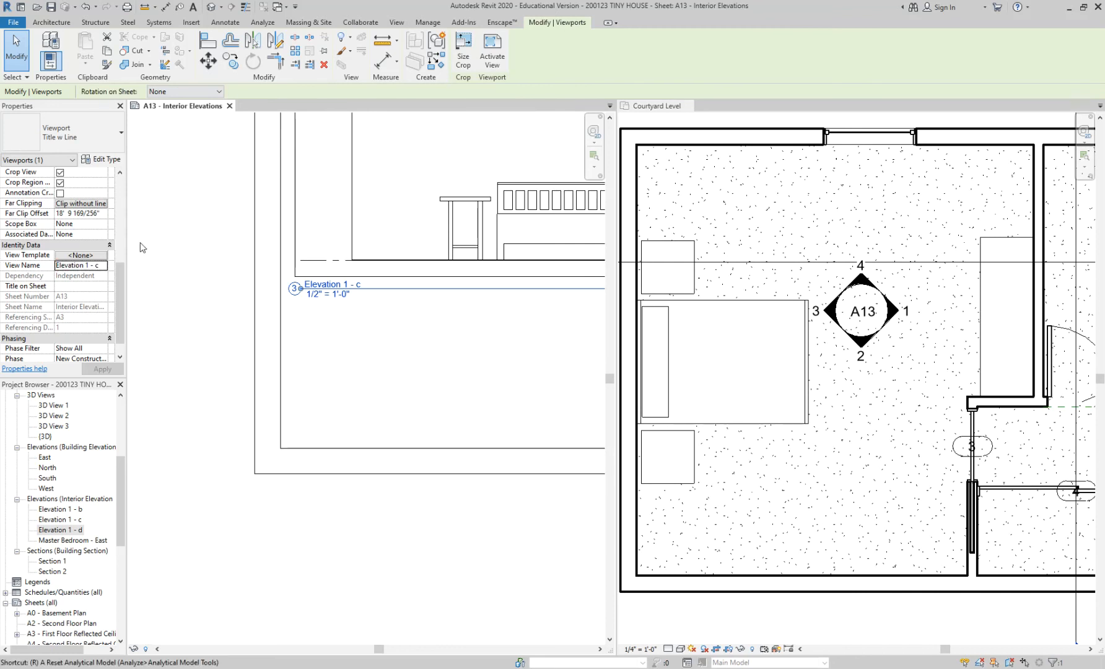
left_click(51, 266)
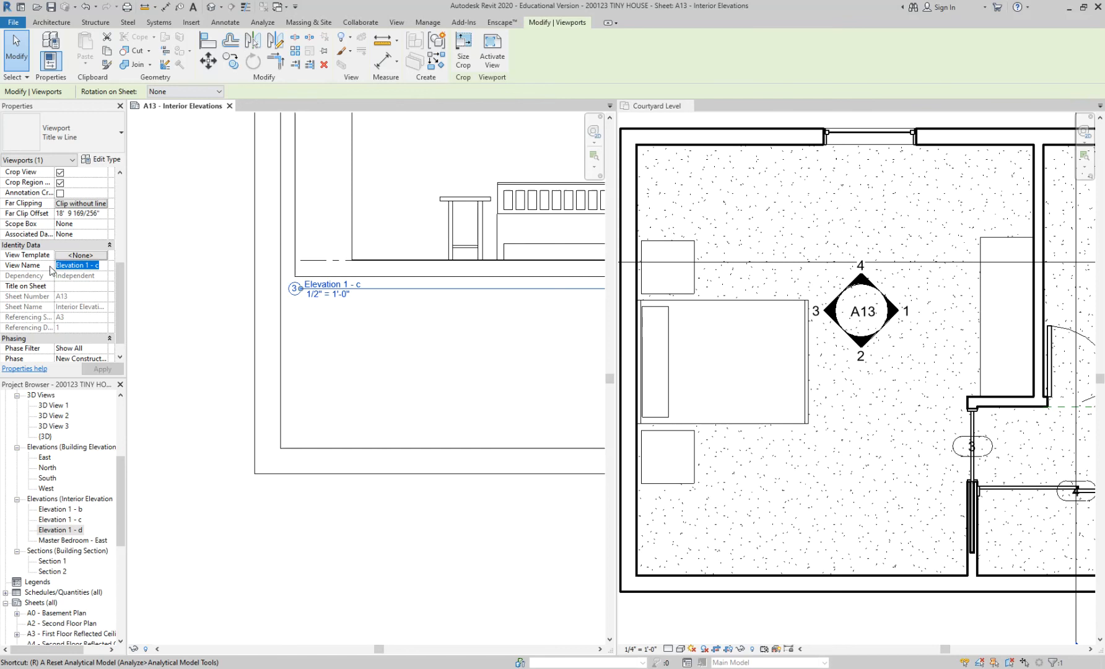
type("Master")
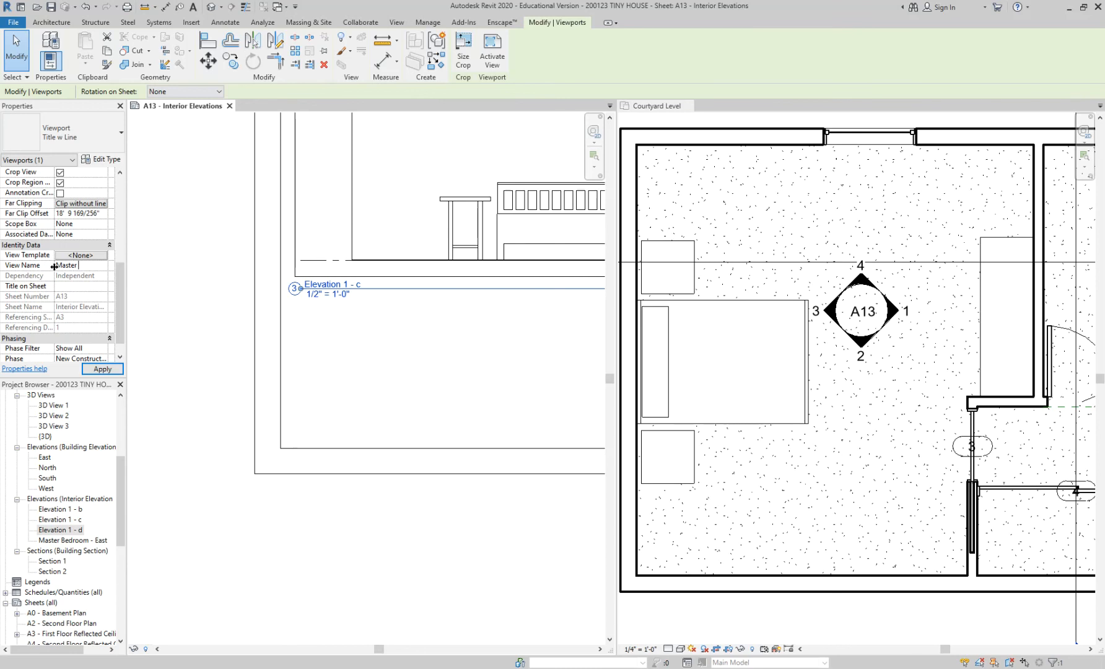
type("Bedroom - West")
left_click(117, 369)
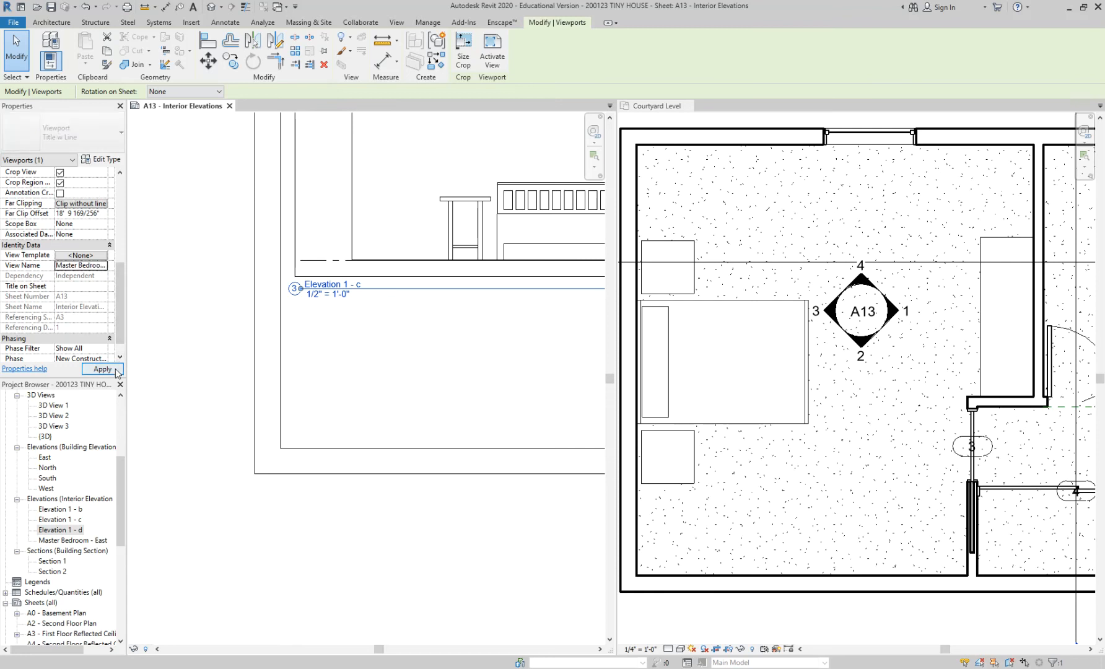
Step: Deselect the renamed Master Bedroom - West viewport and review the elevations laid out on sheet A13
left_click(208, 432)
scroll(208, 432, "down", 1)
scroll(208, 432, "down", 1)
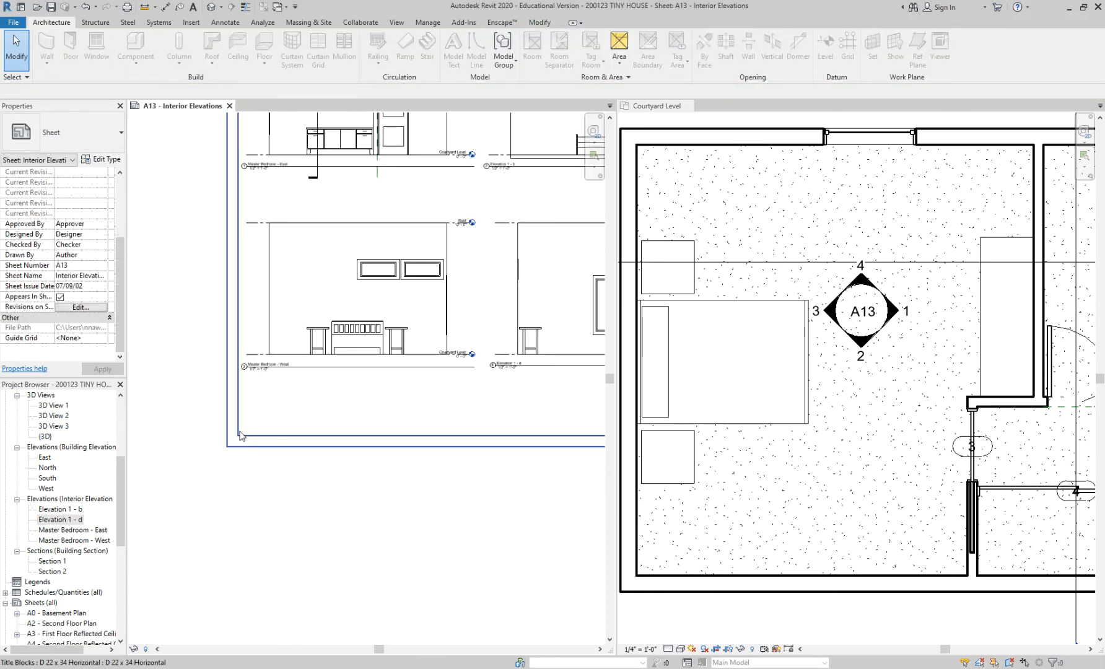
scroll(234, 466, "down", 2)
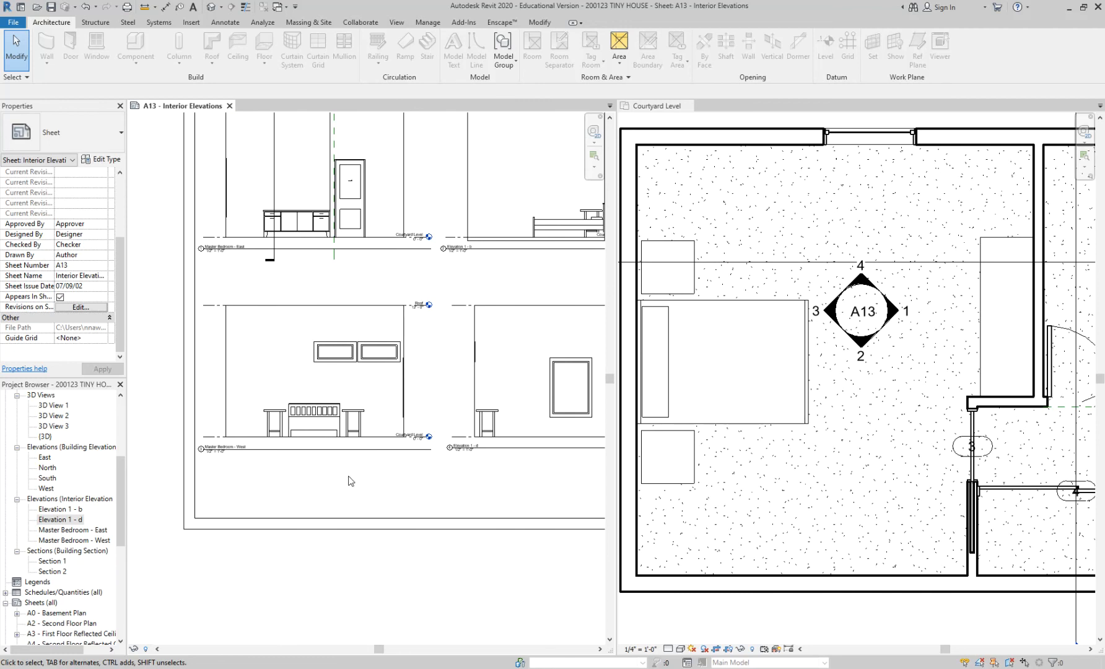
scroll(348, 481, "down", 1)
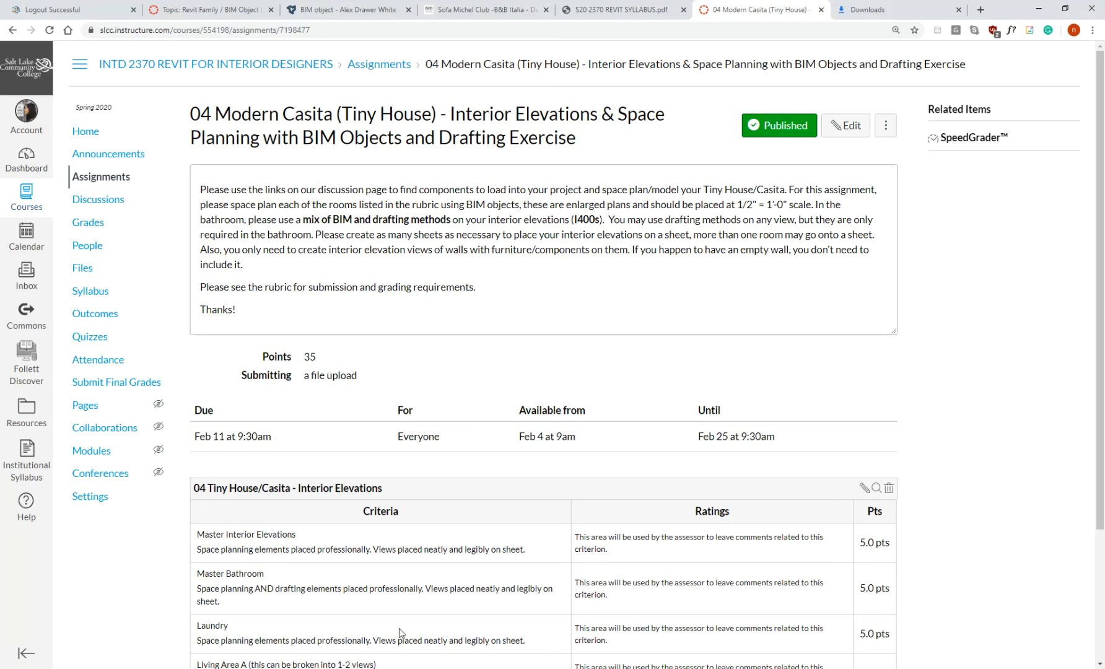
Step: In the course website, open the assignment list in a new tab and highlight the scale requirement in the 04 Modern Two-Bedroom interior elevations assignment
right_click(102, 178)
left_click(143, 183)
left_click(834, 10)
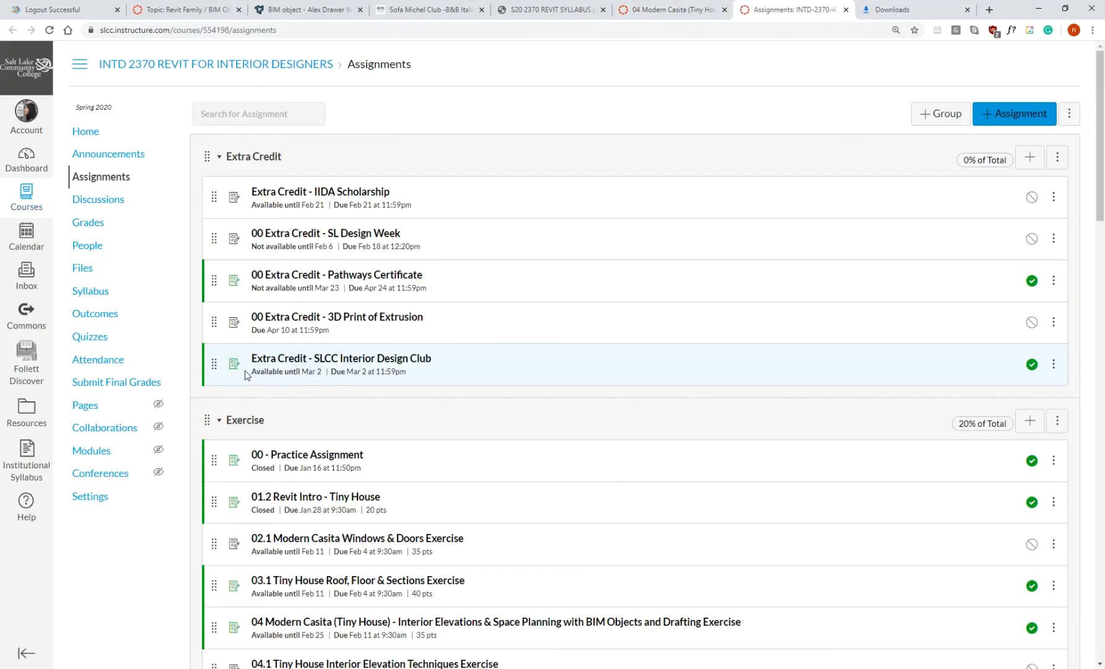
scroll(506, 419, "down", 7)
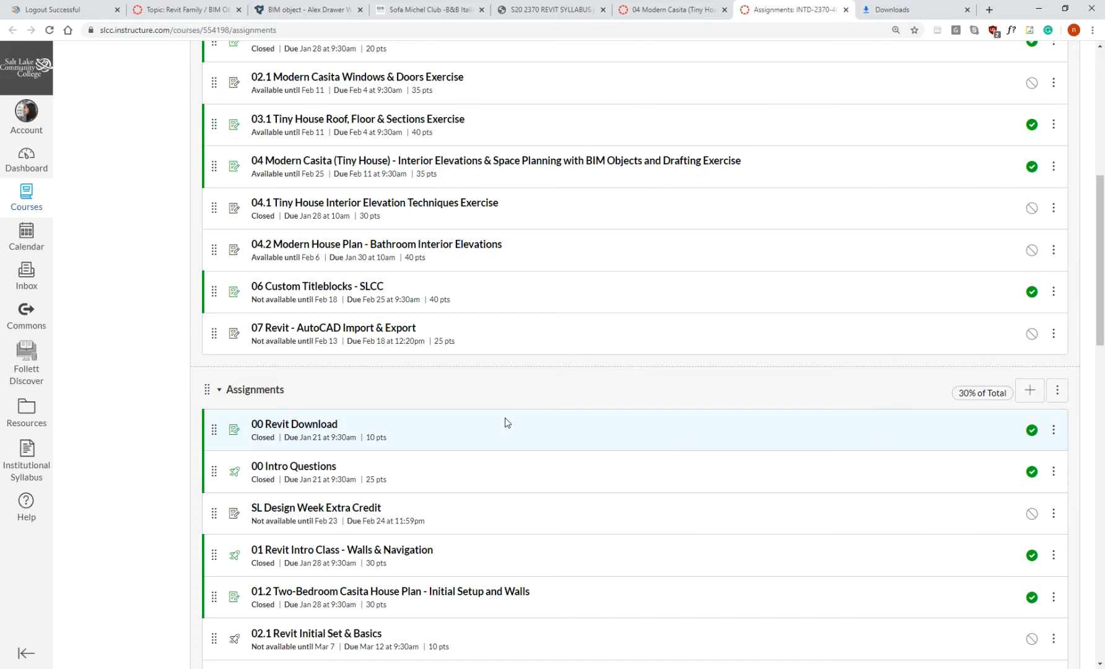
scroll(505, 418, "down", 5)
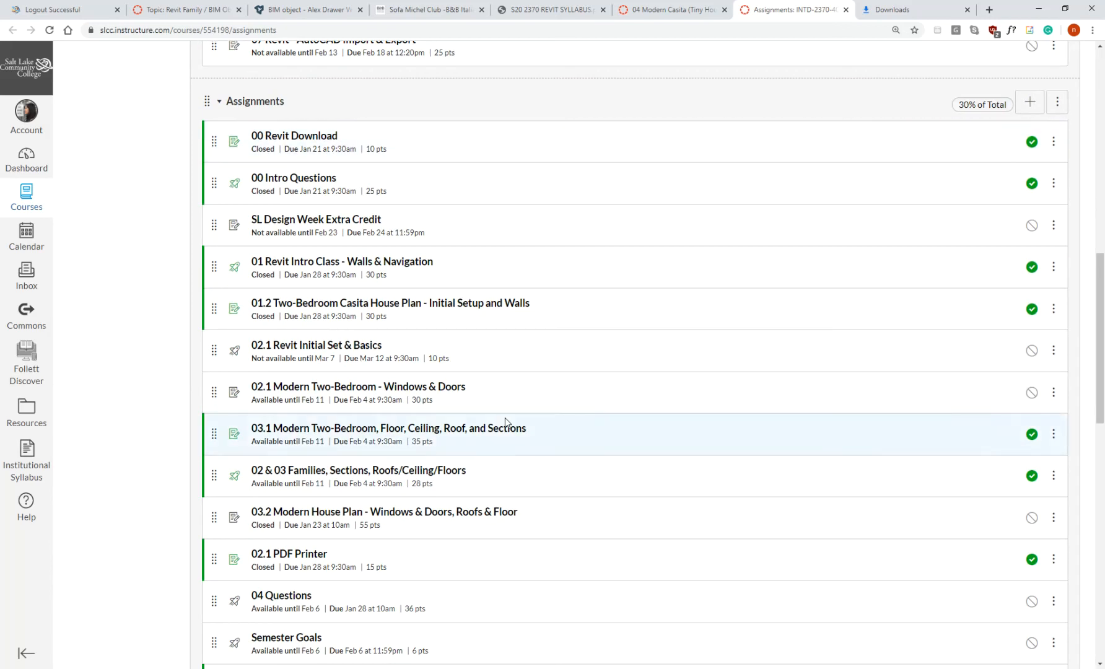
scroll(505, 422, "down", 4)
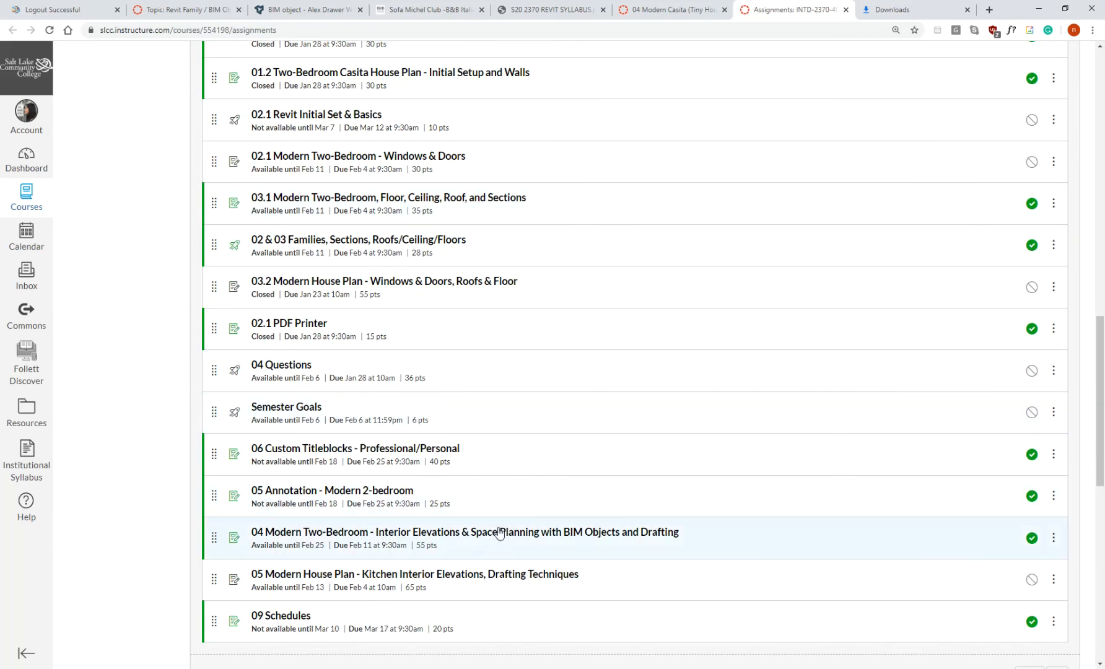
left_click(502, 539)
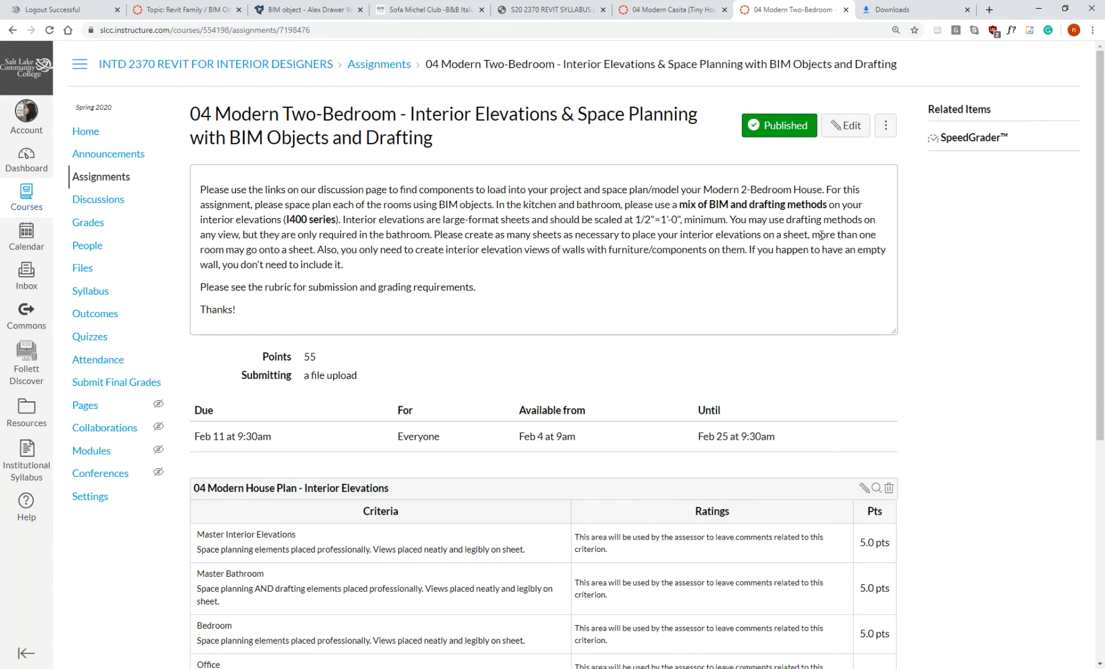
left_click_drag(727, 219, 342, 216)
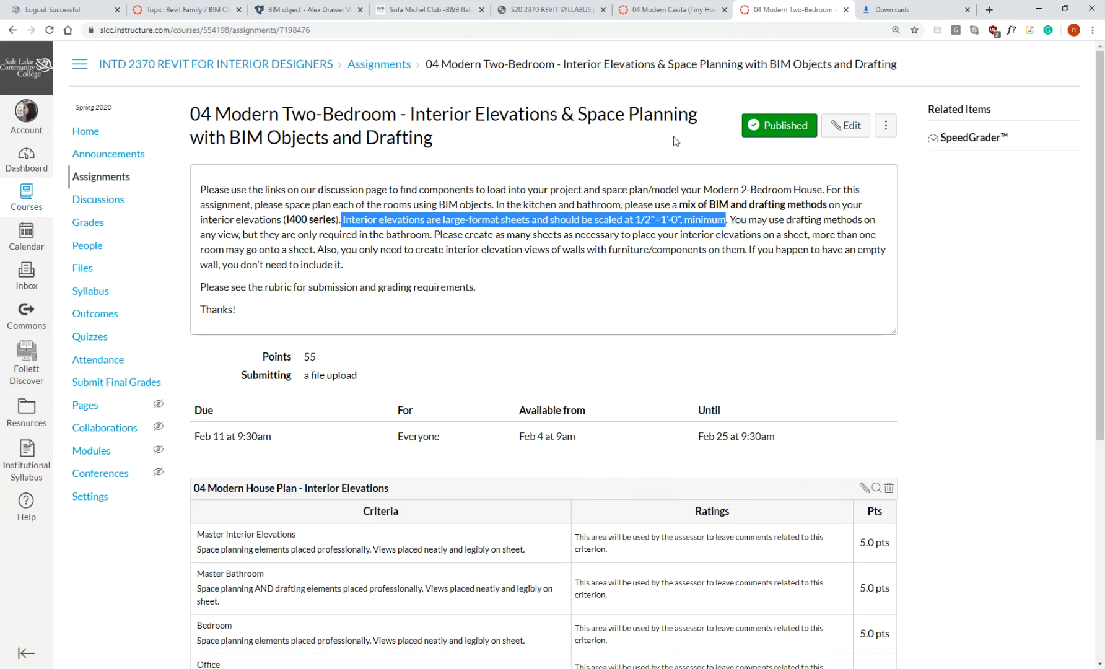
Step: Read through the 04 Modern Casita (Tiny House) assignment's rubric, highlighting the Master Bathroom criterion
left_click(652, 16)
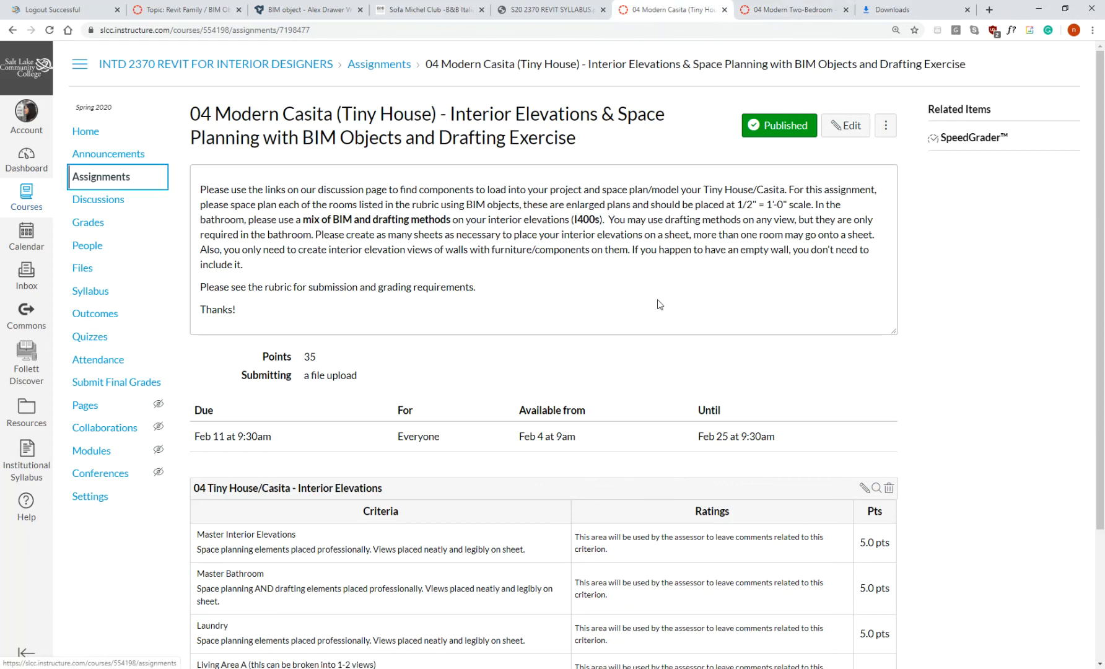
scroll(659, 304, "down", 3)
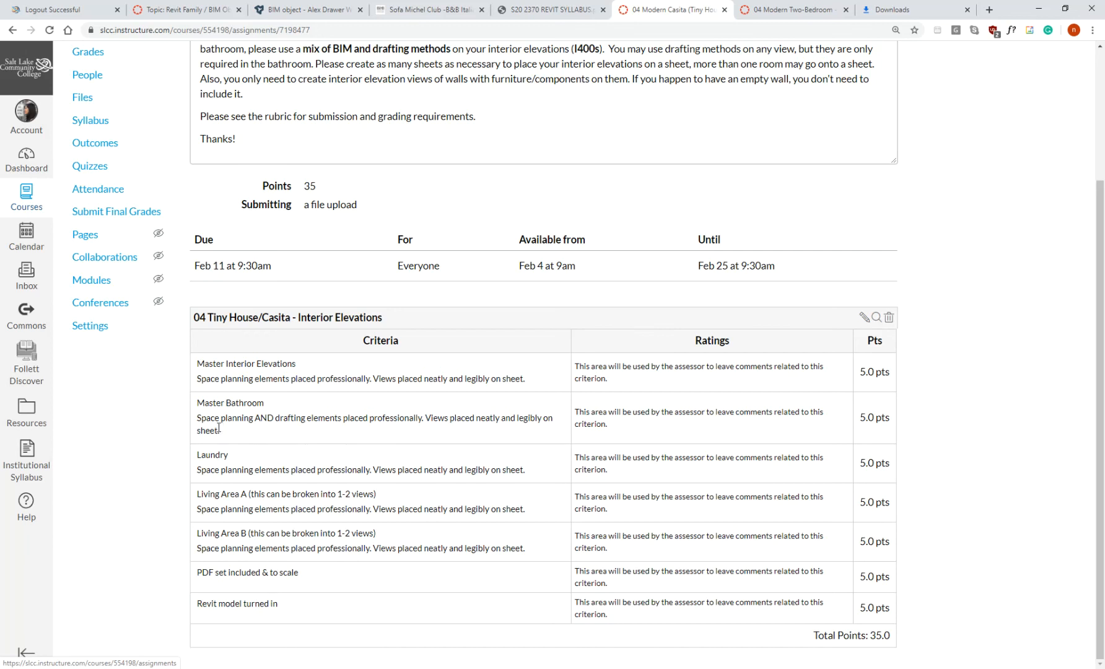
left_click_drag(221, 431, 197, 402)
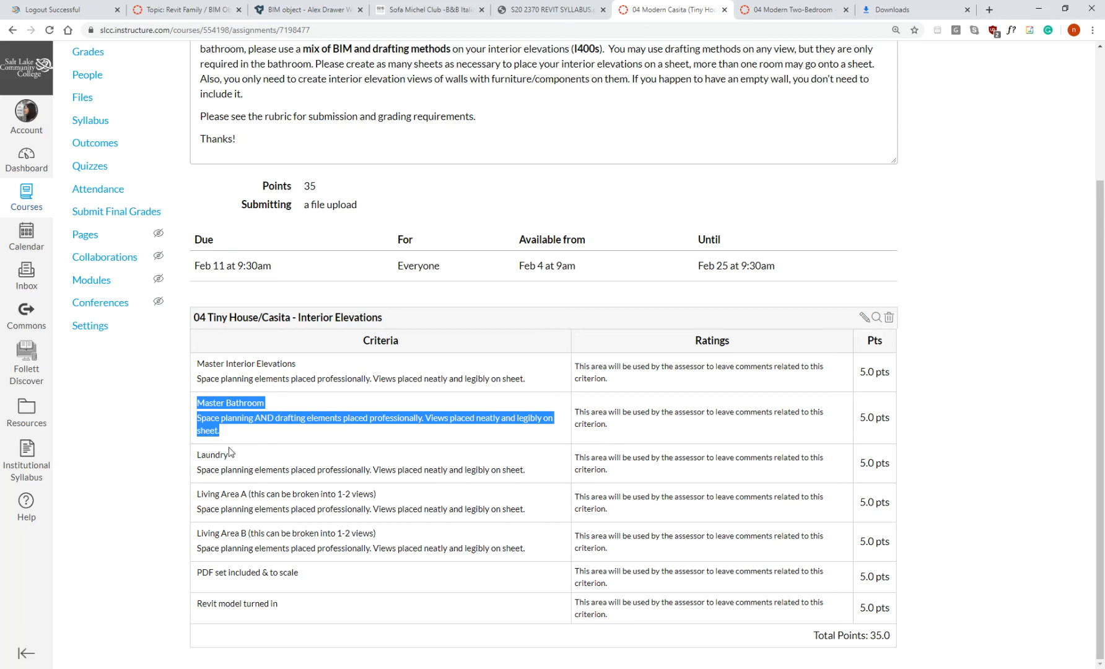
left_click(243, 460)
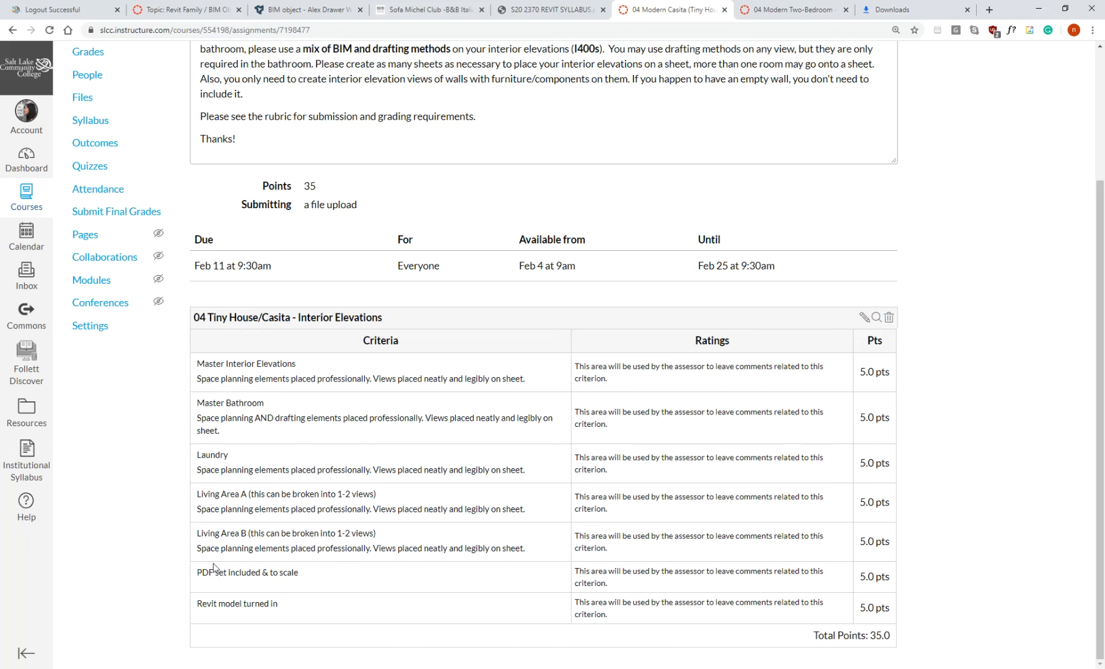
Step: Delete the Kitchen criterion from the 04 Modern Two-Bedroom assignment's rubric and update the rubric
left_click(798, 10)
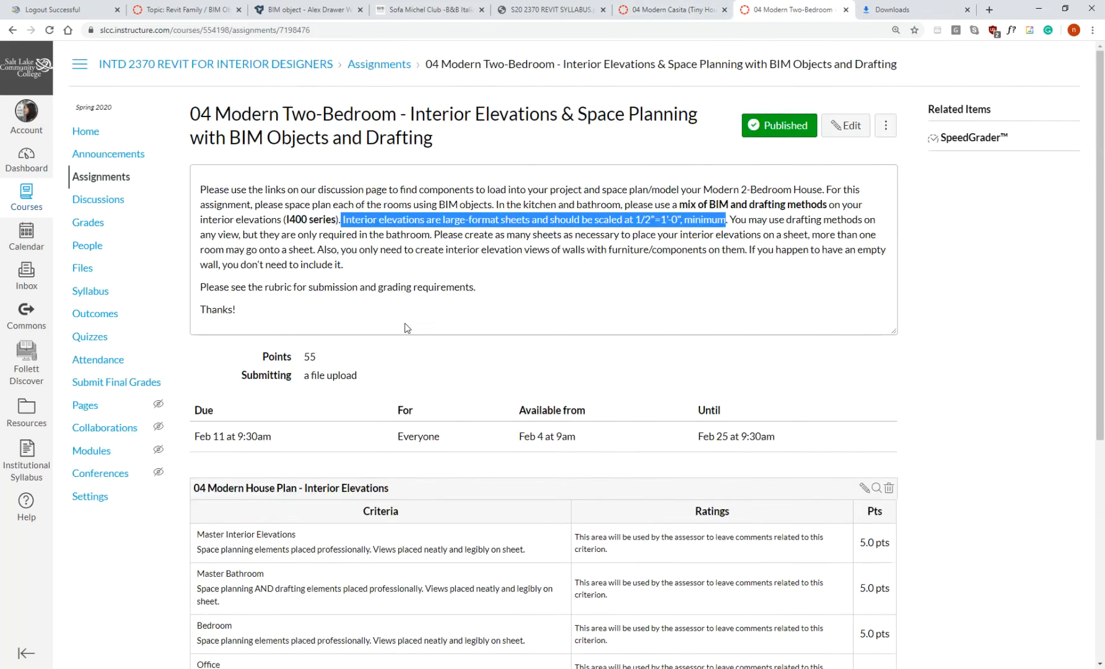
scroll(406, 328, "down", 6)
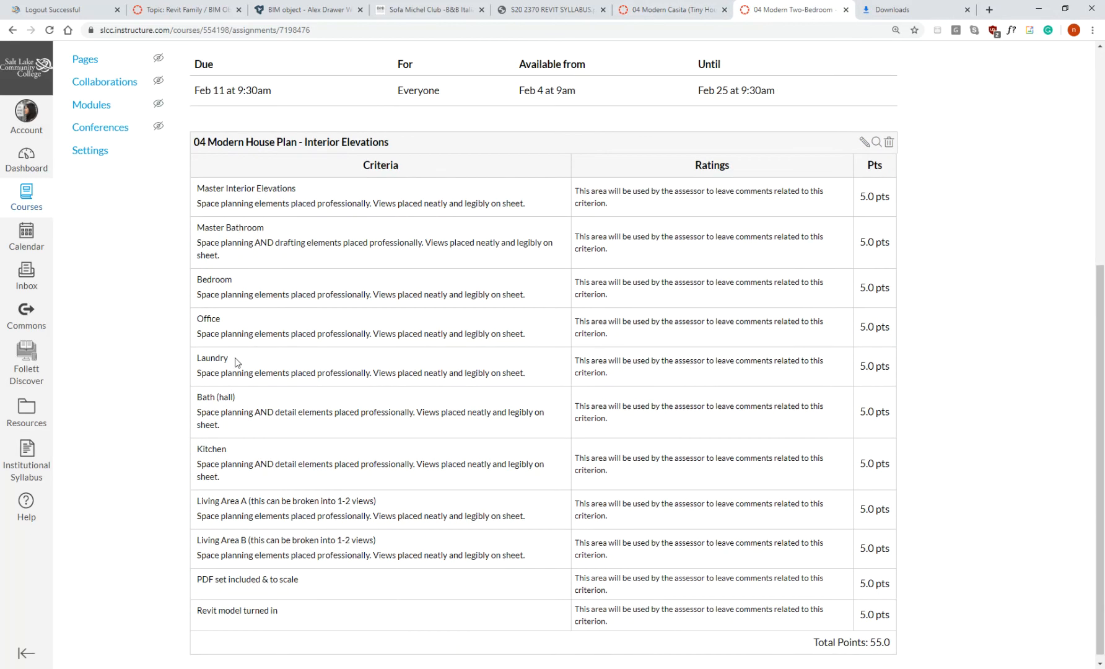
left_click(865, 144)
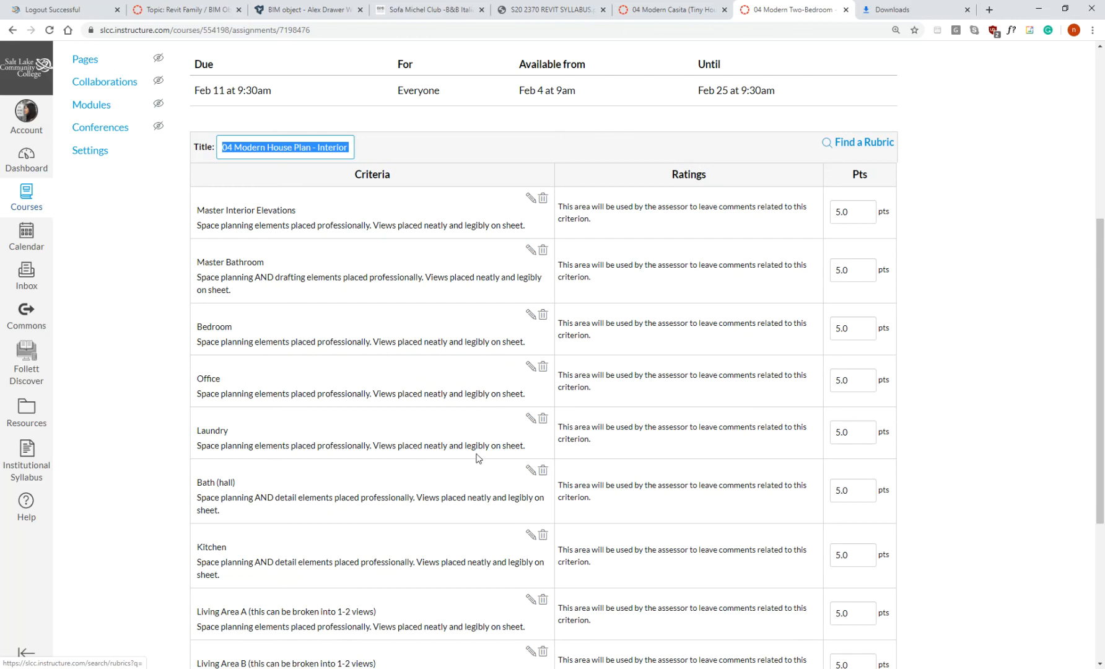
scroll(458, 543, "down", 1)
scroll(459, 543, "down", 1)
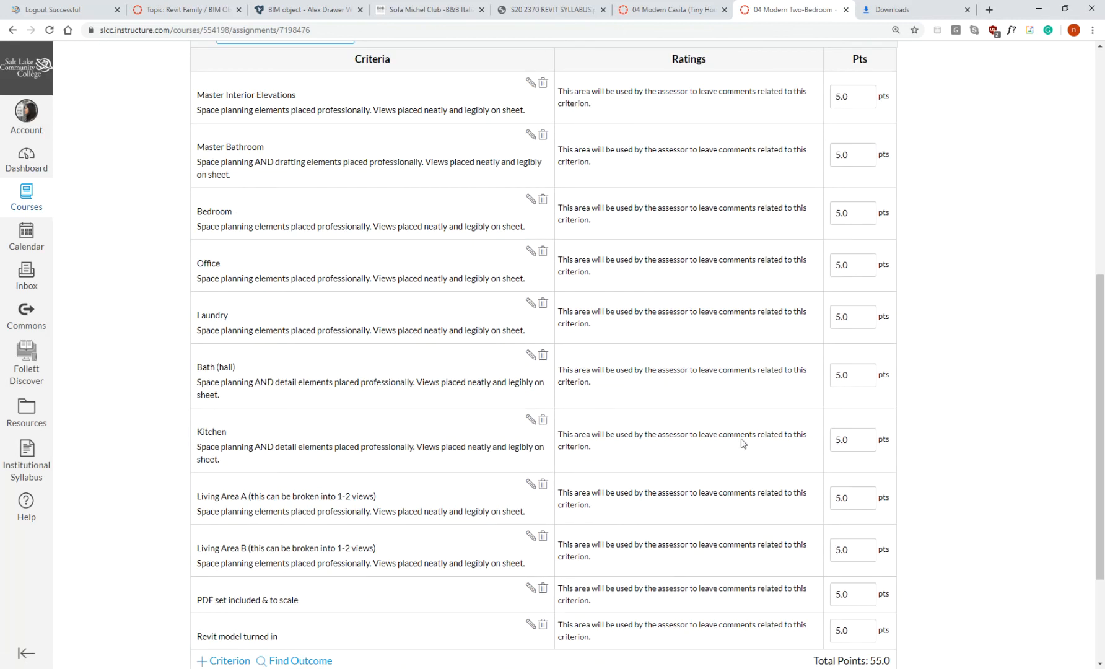
left_click(543, 422)
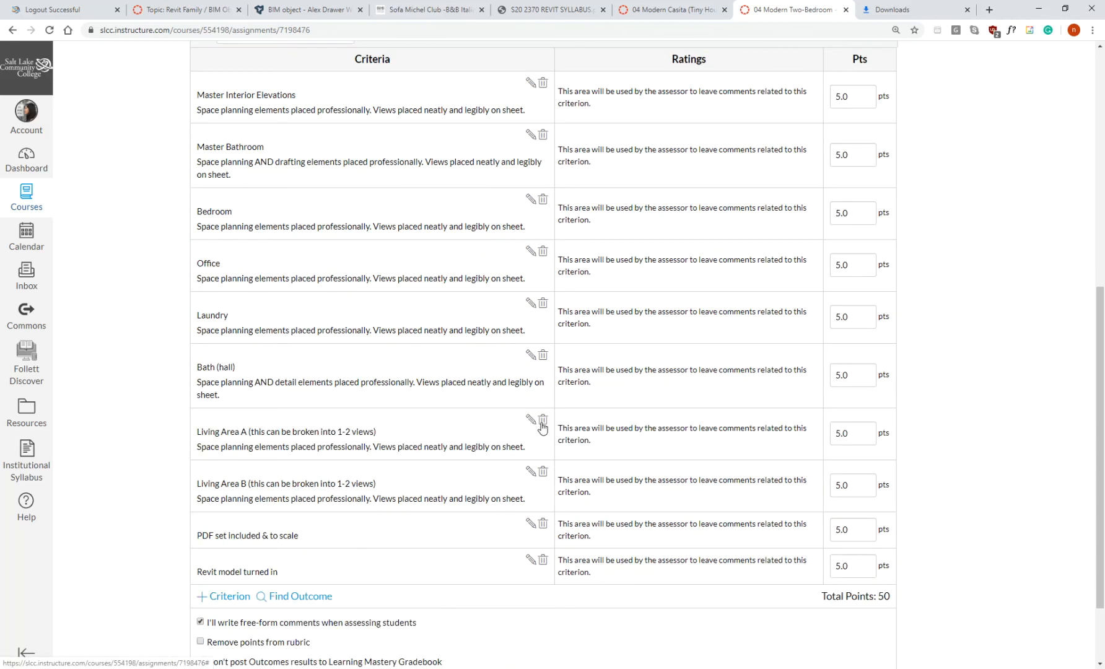
scroll(661, 477, "down", 1)
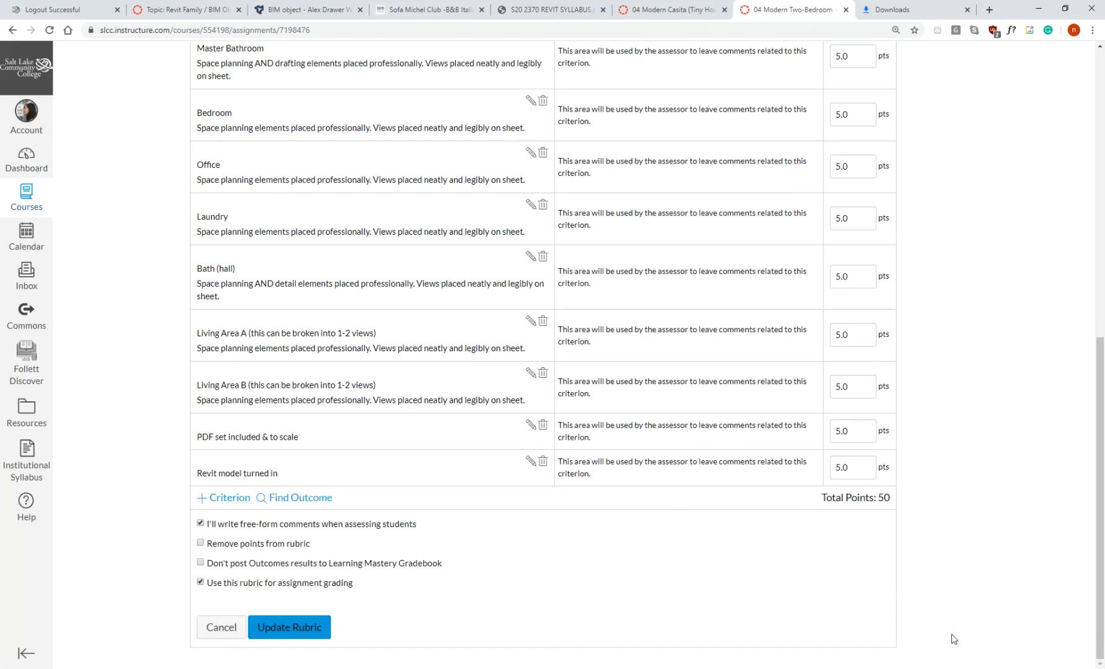
left_click(302, 626)
left_click(572, 417)
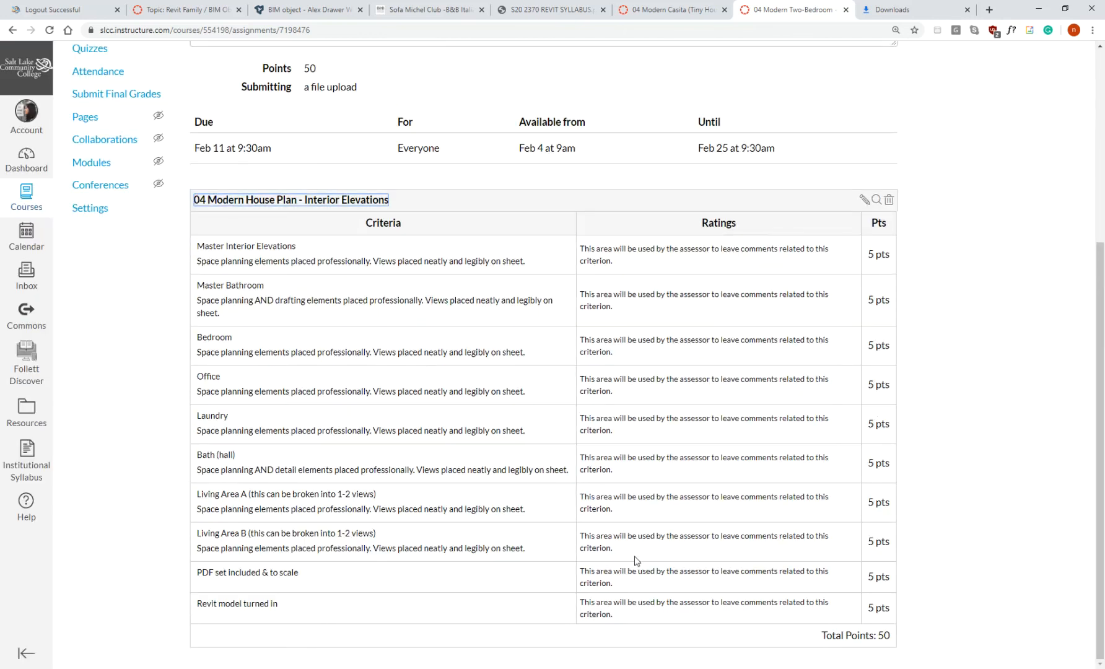
Step: Reread the two-bedroom brief and the tiny house rubric's criteria, and return to the tiny house project in Revit
scroll(635, 560, "up", 5)
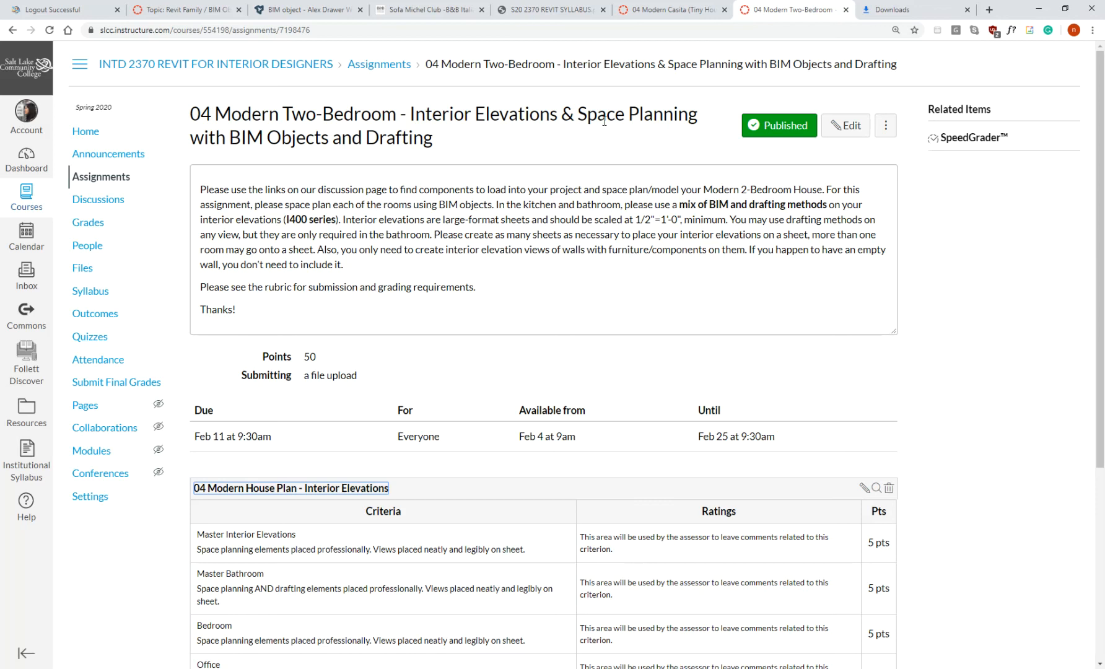
left_click(658, 14)
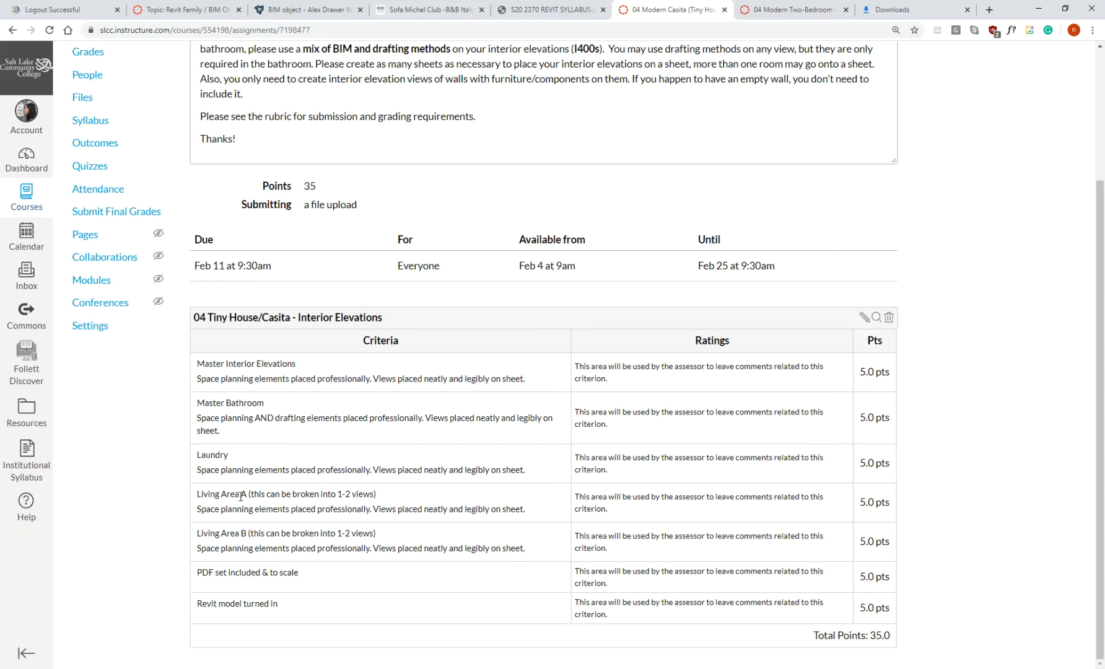
left_click(457, 668)
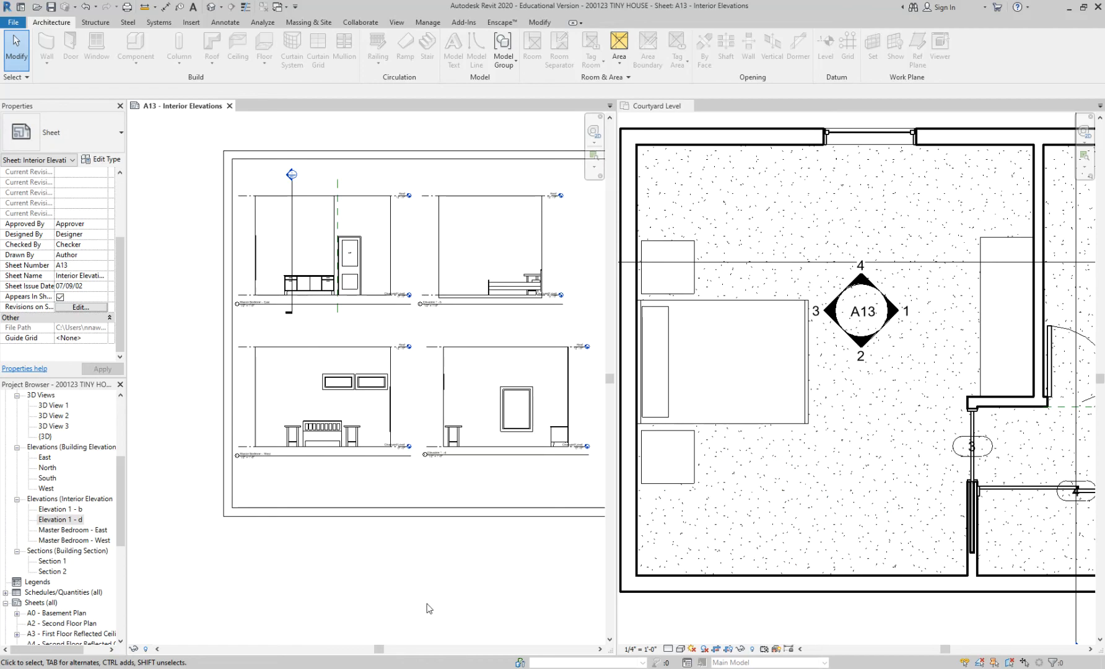
Step: Examine the hall rooms and the living area east of the master bedroom in the Courtyard Level plan
left_click(732, 398)
scroll(732, 398, "down", 5)
scroll(910, 452, "up", 3)
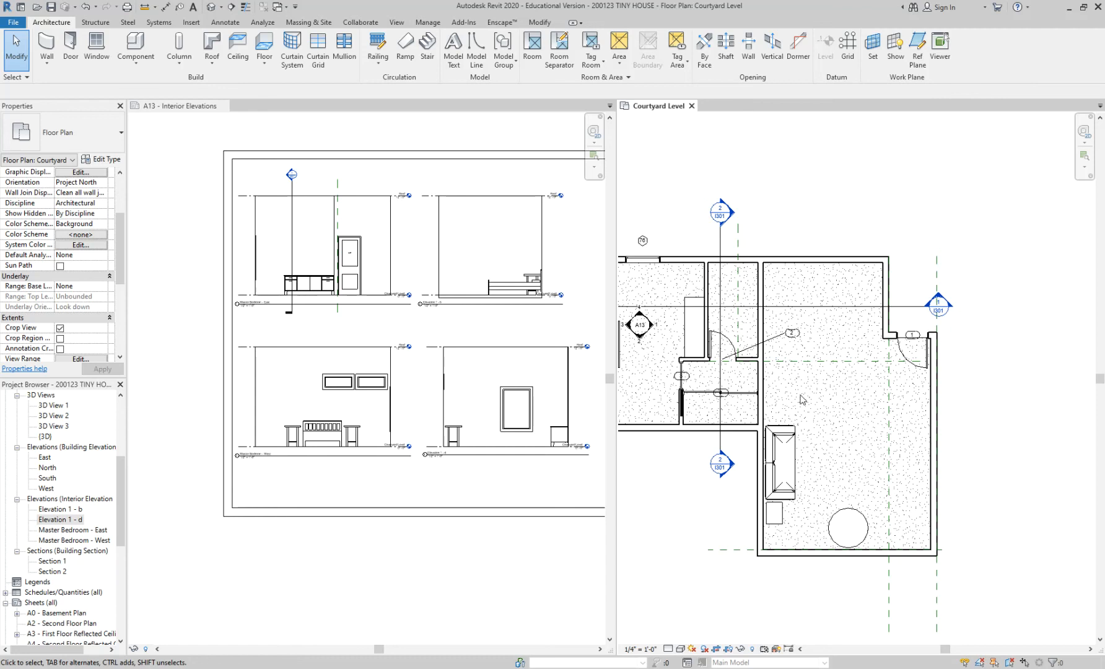
scroll(803, 398, "up", 1)
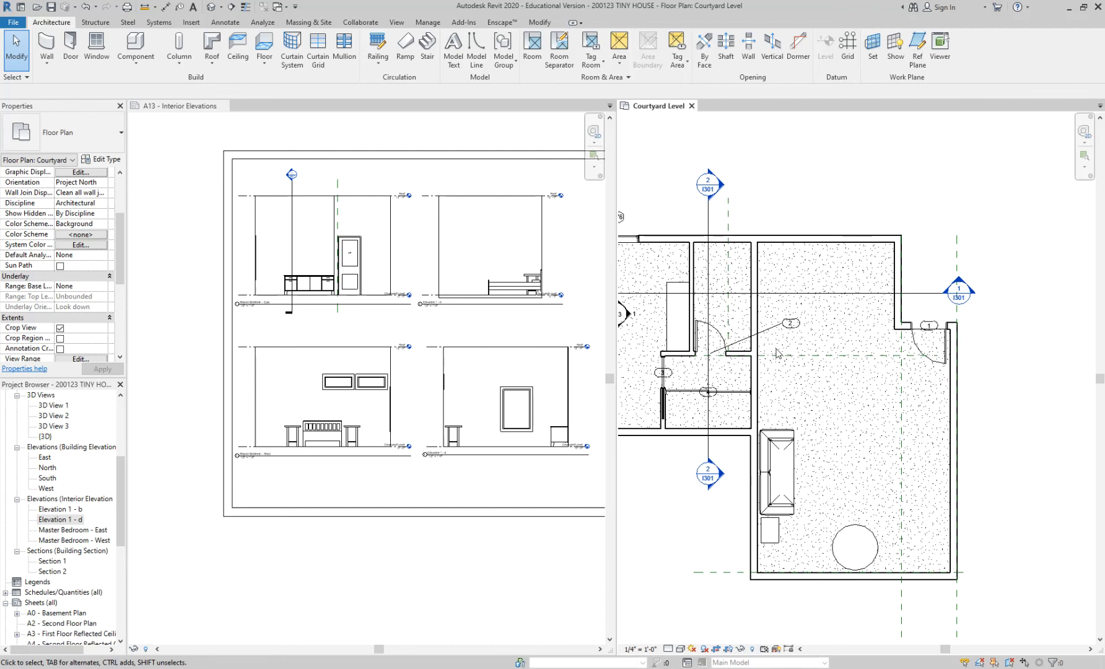
scroll(776, 349, "down", 2)
scroll(671, 345, "up", 3)
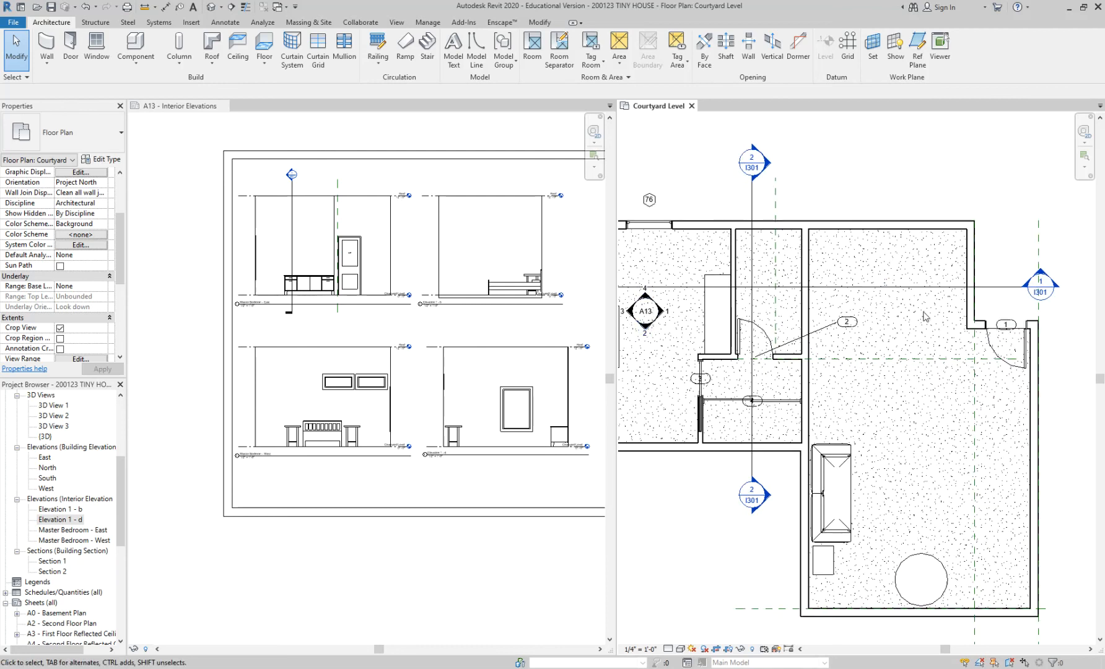
scroll(899, 337, "down", 1)
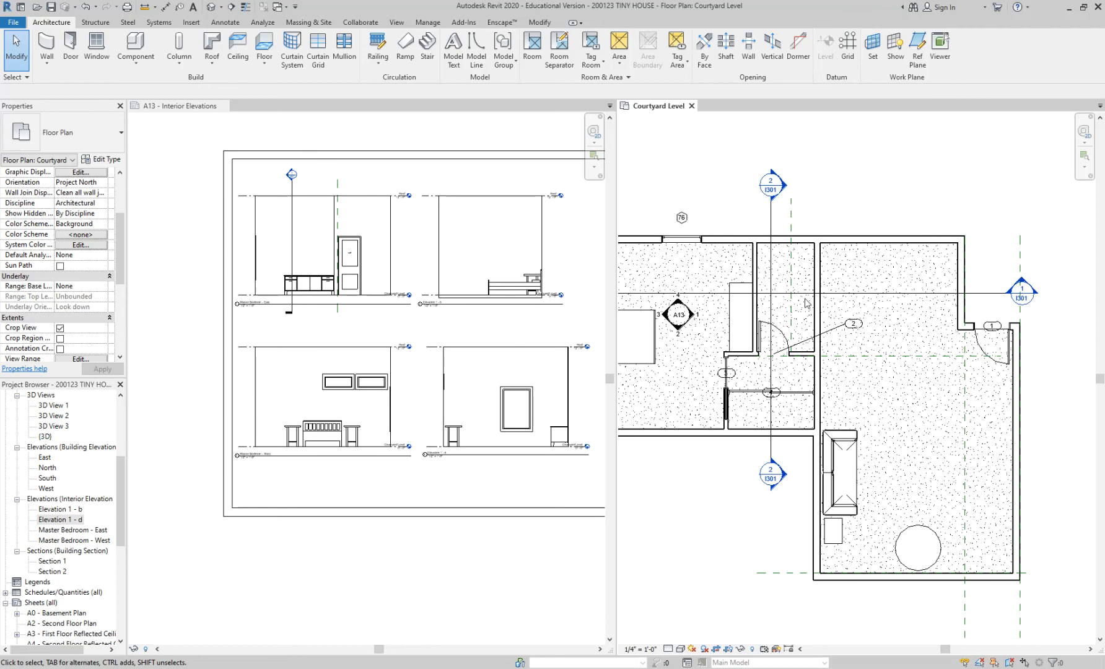
Step: Create an elevation similar to the bedroom's A13 marker and place it in the living area, facing the sofa wall
scroll(687, 312, "up", 2)
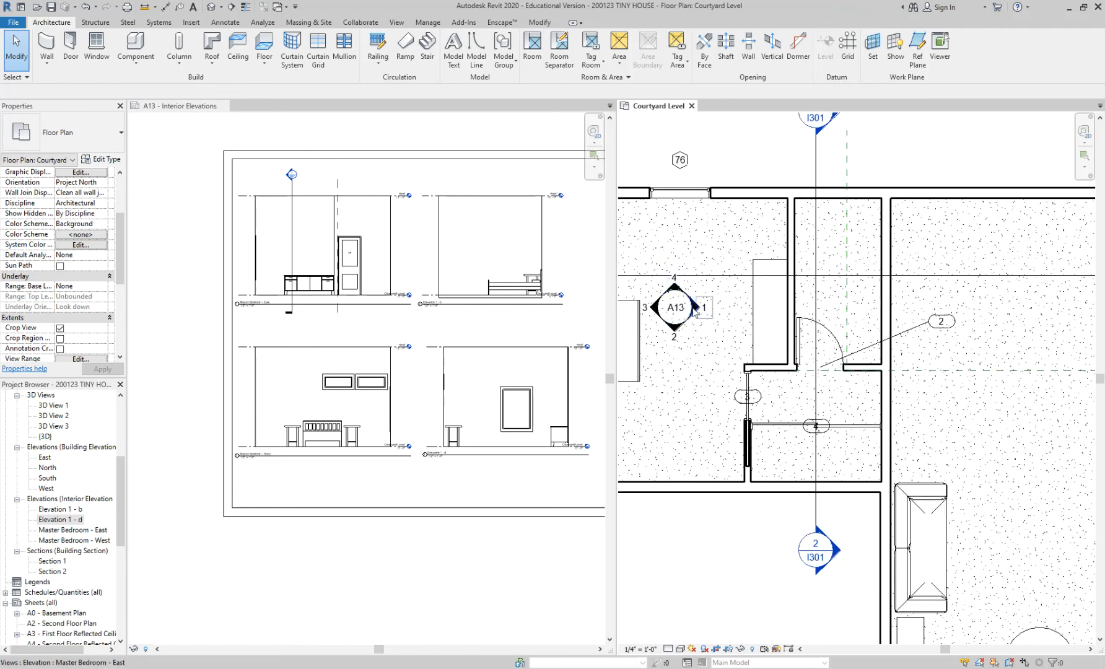
scroll(689, 319, "up", 2)
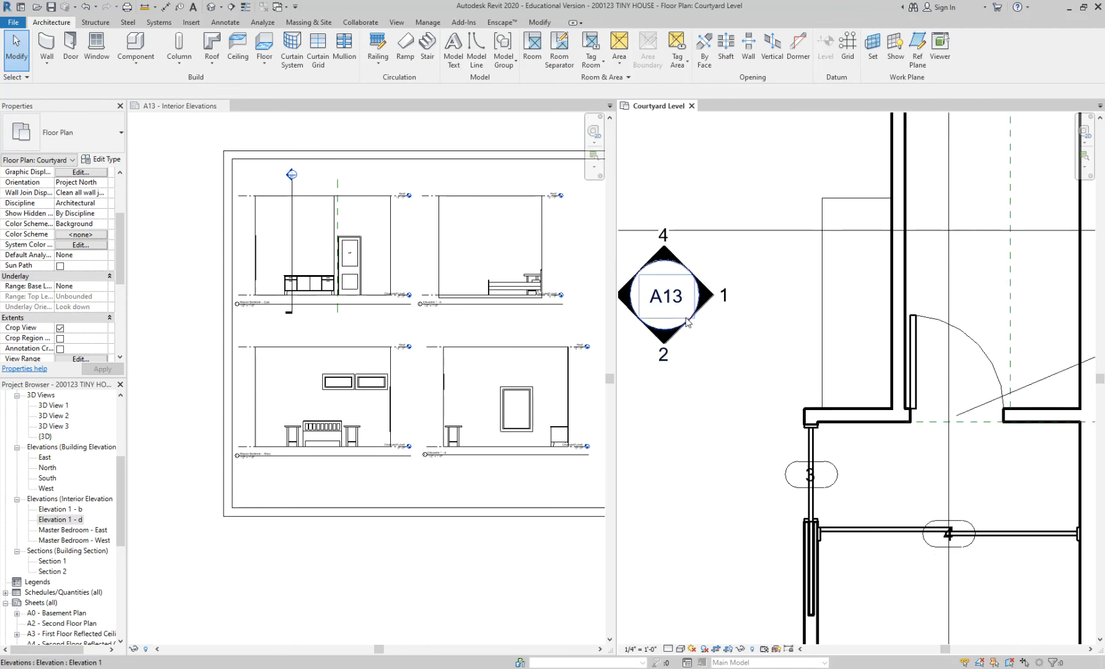
left_click(690, 322)
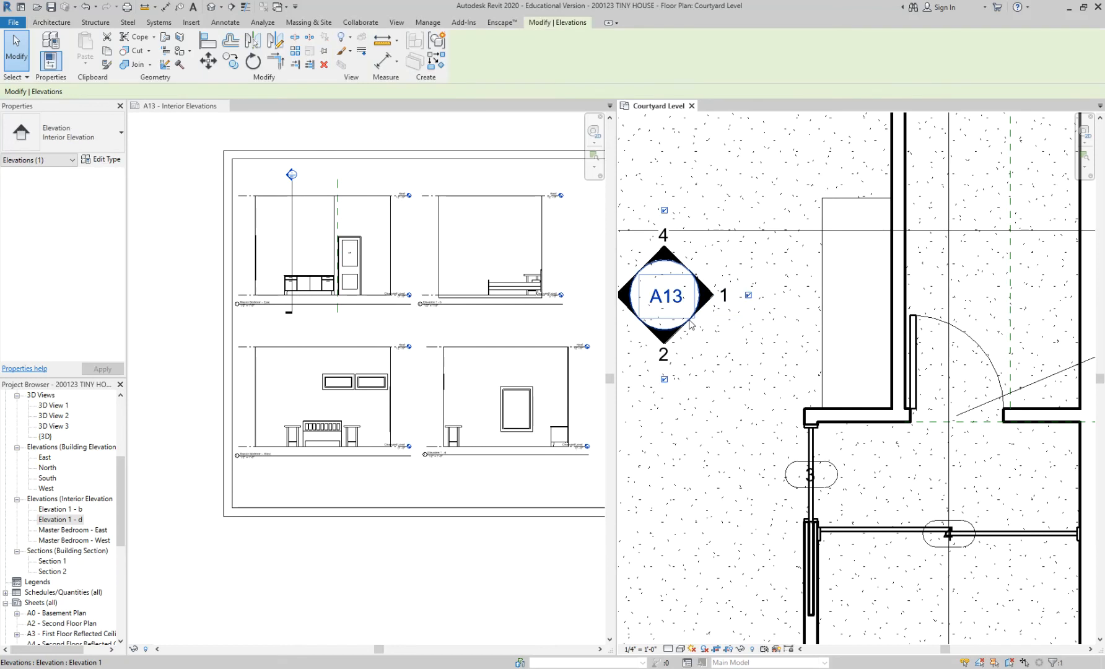
key("c")
key("s")
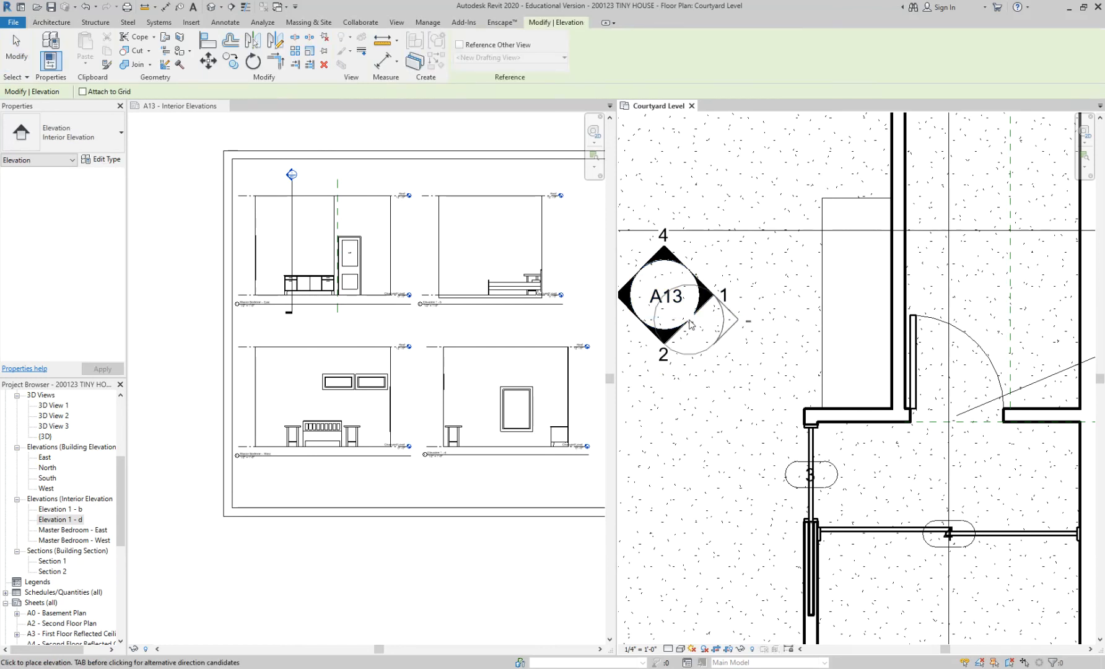
scroll(689, 319, "down", 2)
scroll(934, 441, "down", 2)
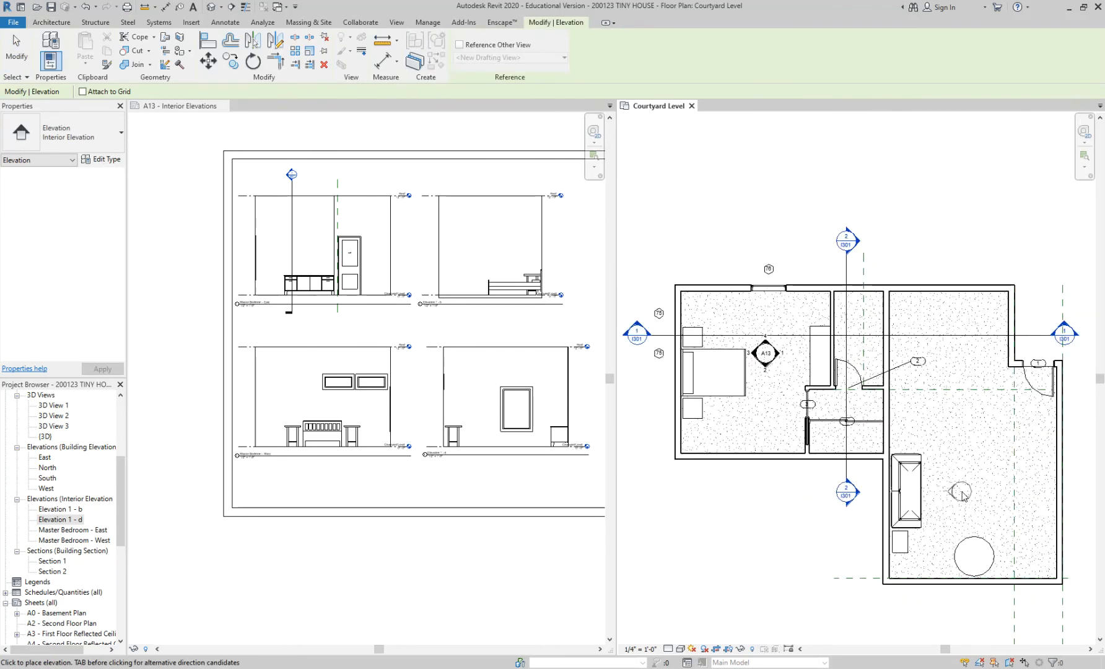
left_click(962, 493)
key("Escape")
Step: Select the new living area elevation's view and shorten its north extent so it spans the sofa part of the room
left_click(955, 492)
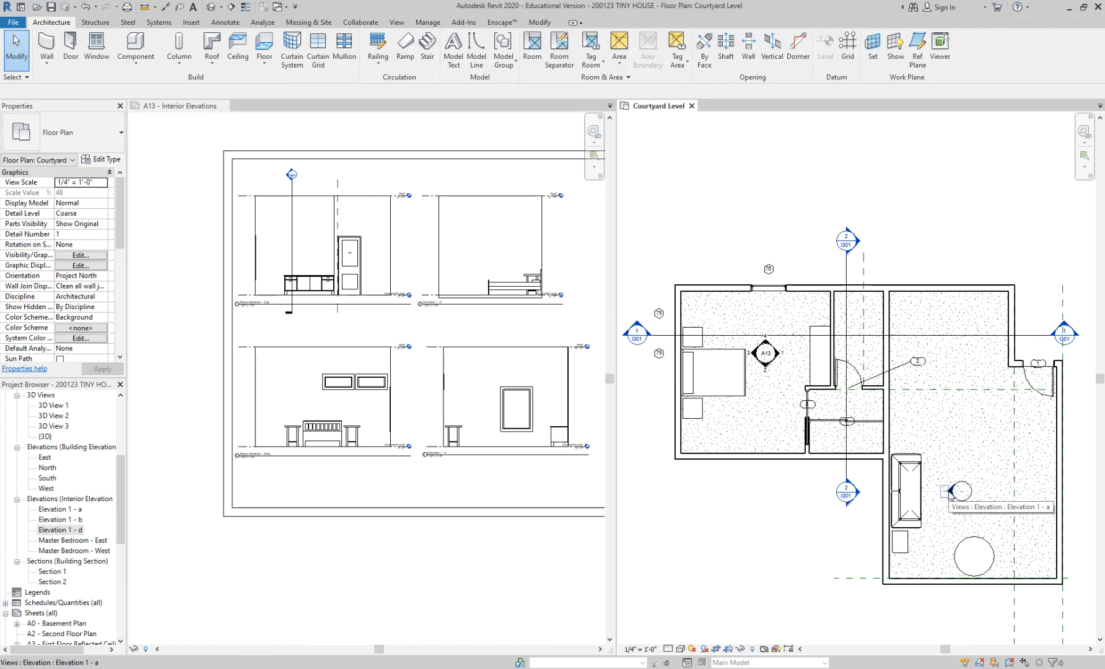
middle_click_drag(944, 452, 795, 382)
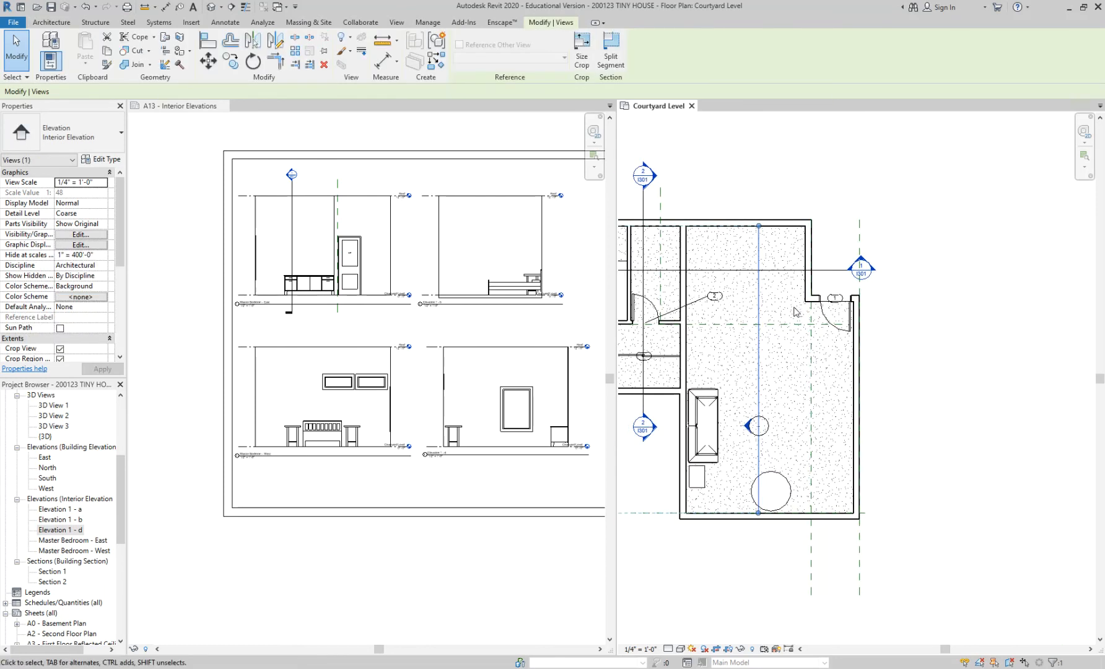
scroll(778, 308, "down", 1)
middle_click_drag(782, 311, 864, 321)
left_click_drag(843, 245, 838, 351)
scroll(860, 371, "up", 2)
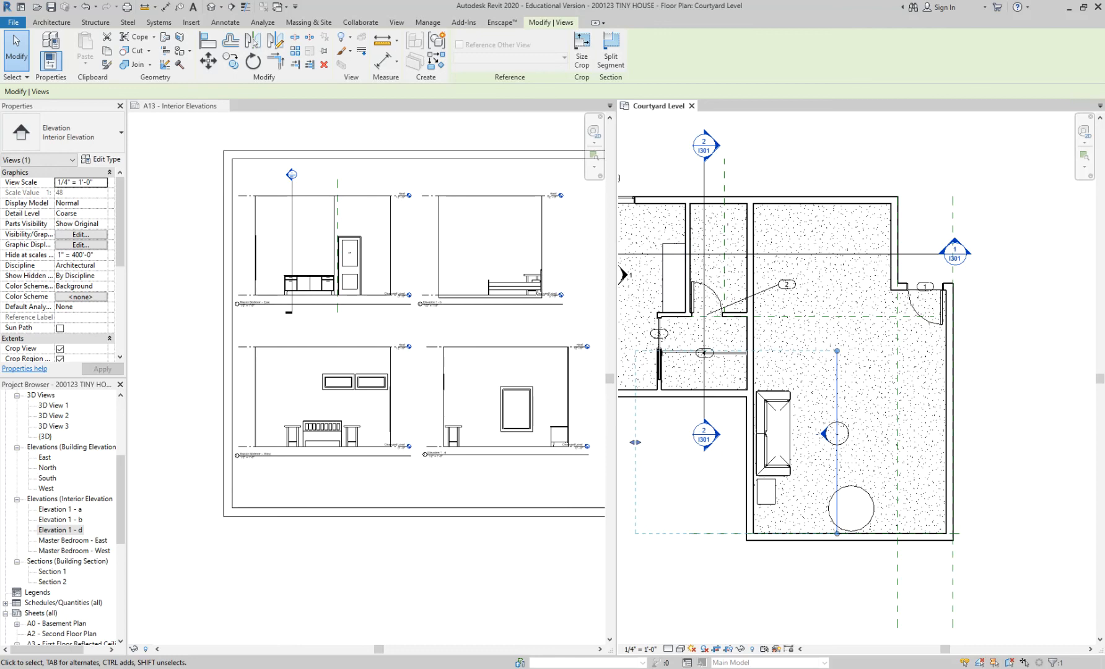
Step: Check the Living Area A and Living Area B criteria in the tiny house rubric on the course website against the living area plan
key("alt+Tab")
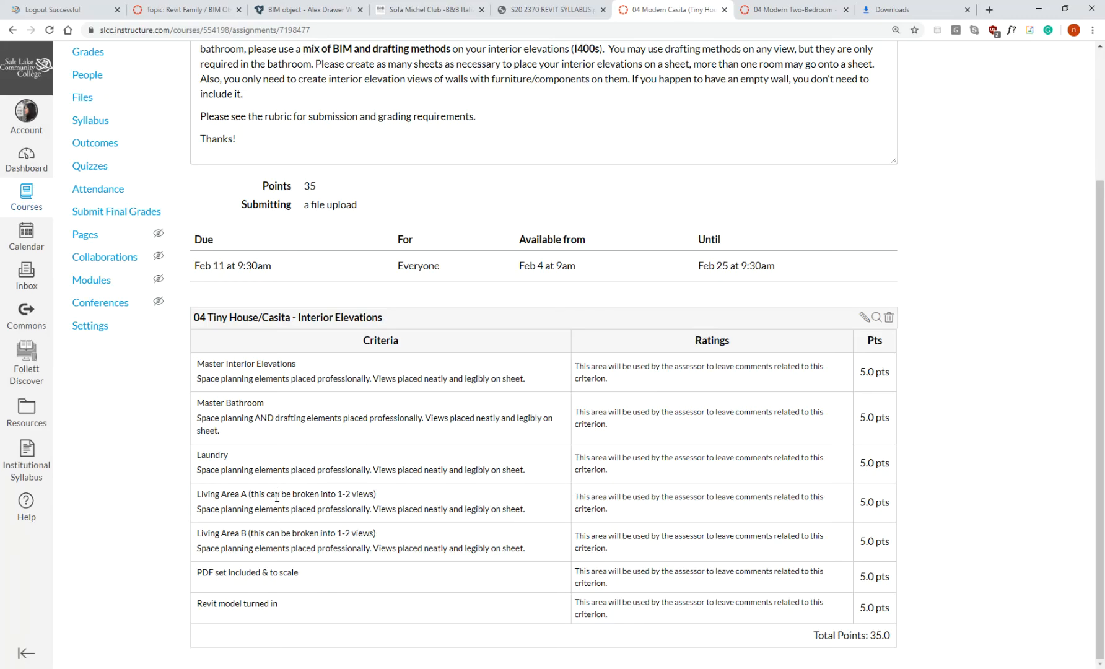
left_click_drag(197, 493, 392, 499)
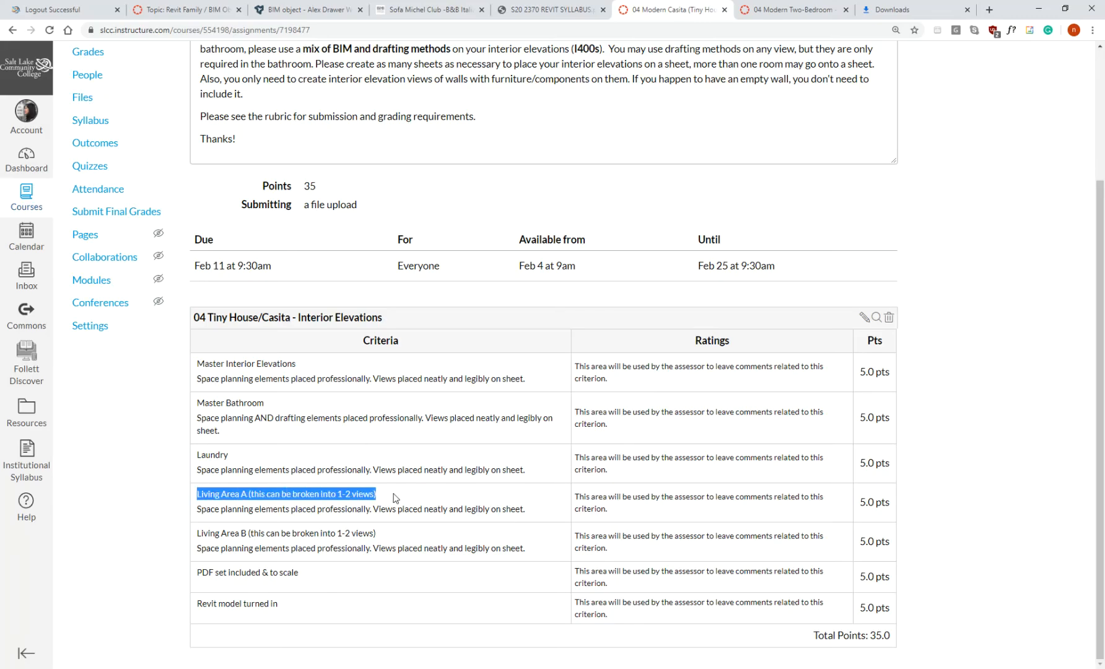
left_click_drag(197, 533, 458, 560)
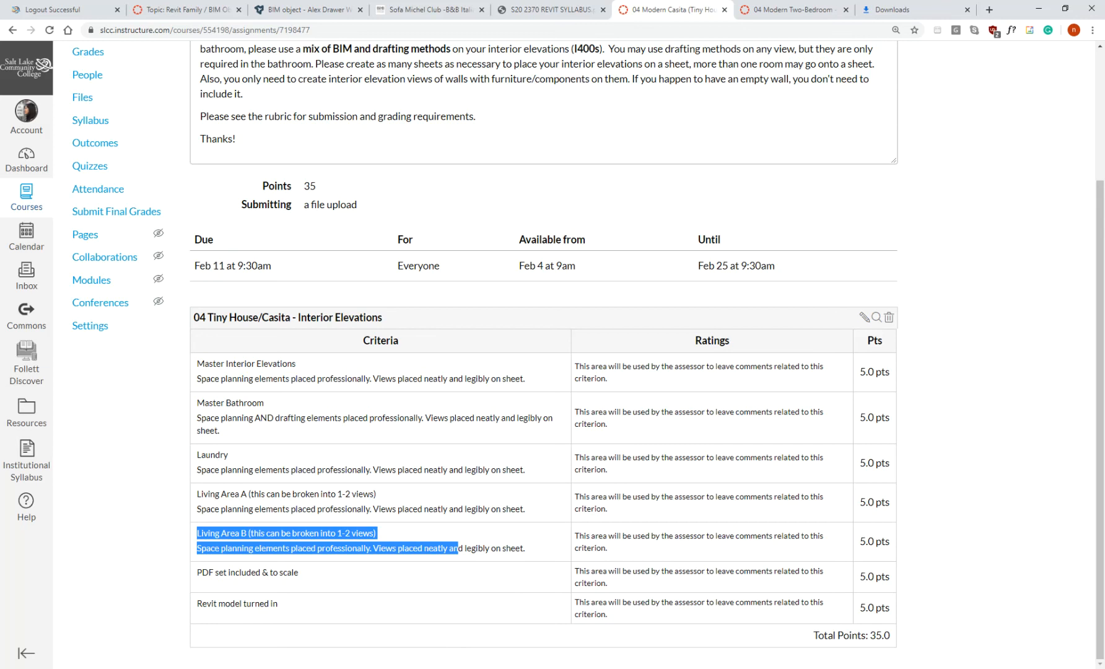
mouse_move(433, 664)
left_click(461, 638)
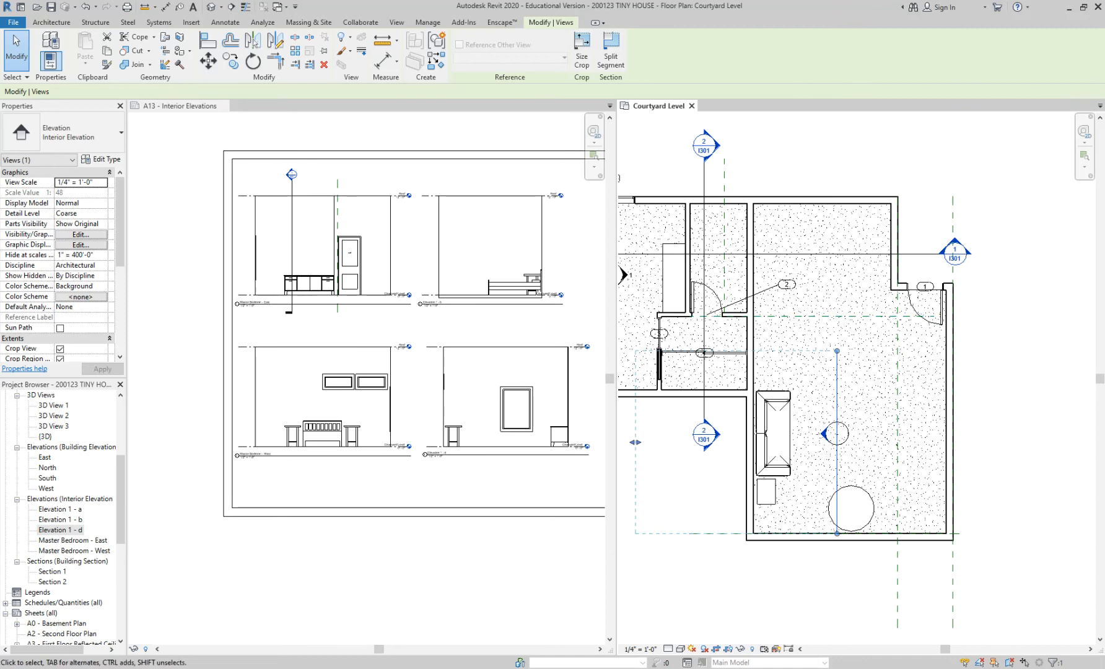
left_click(392, 667)
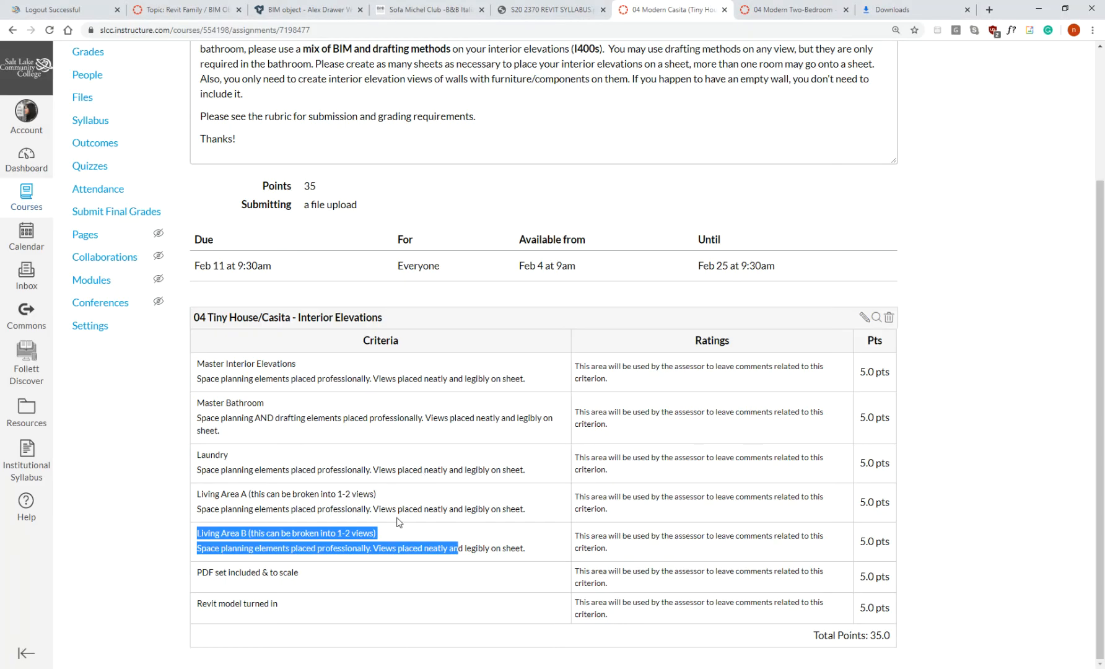